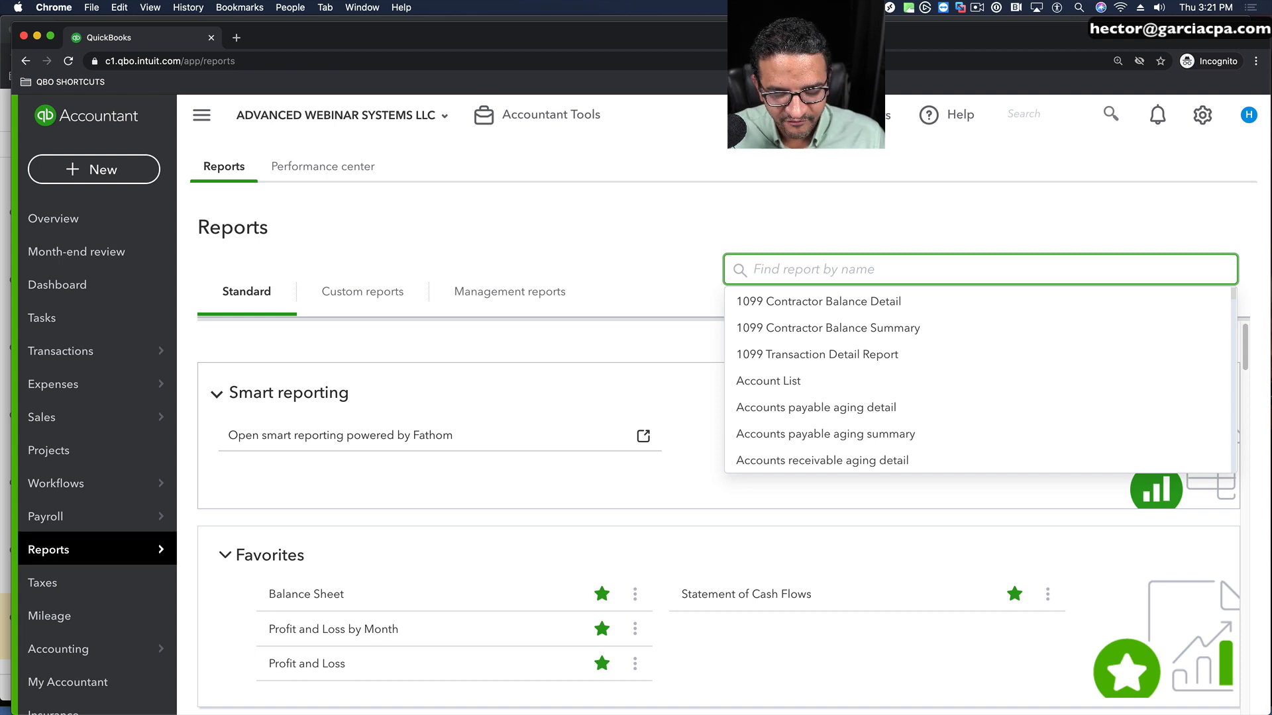
# Step: Search the report list for "custom" and open the Custom Summary Report
pyautogui.write('custom')
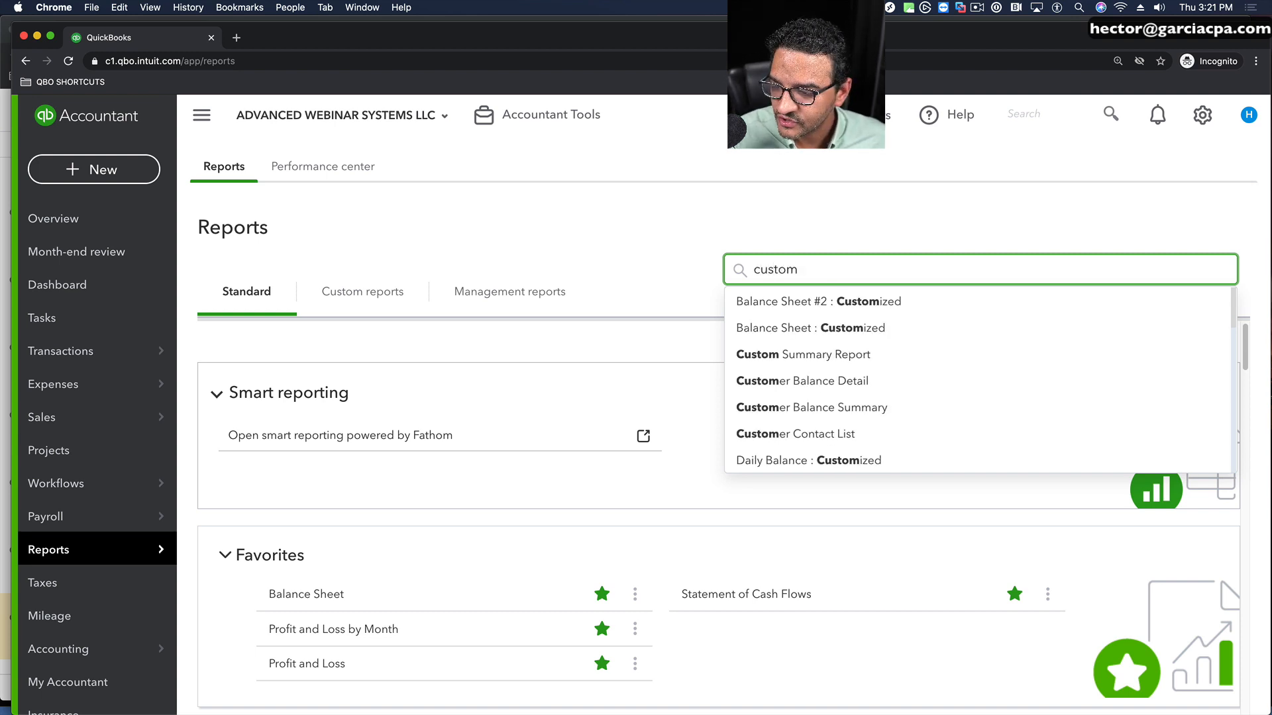
pyautogui.click(832, 360)
# Step: Switch to the Google Slides presentation and copy the Custom Summary report link under the title of slide 14
pyautogui.click(6, 178)
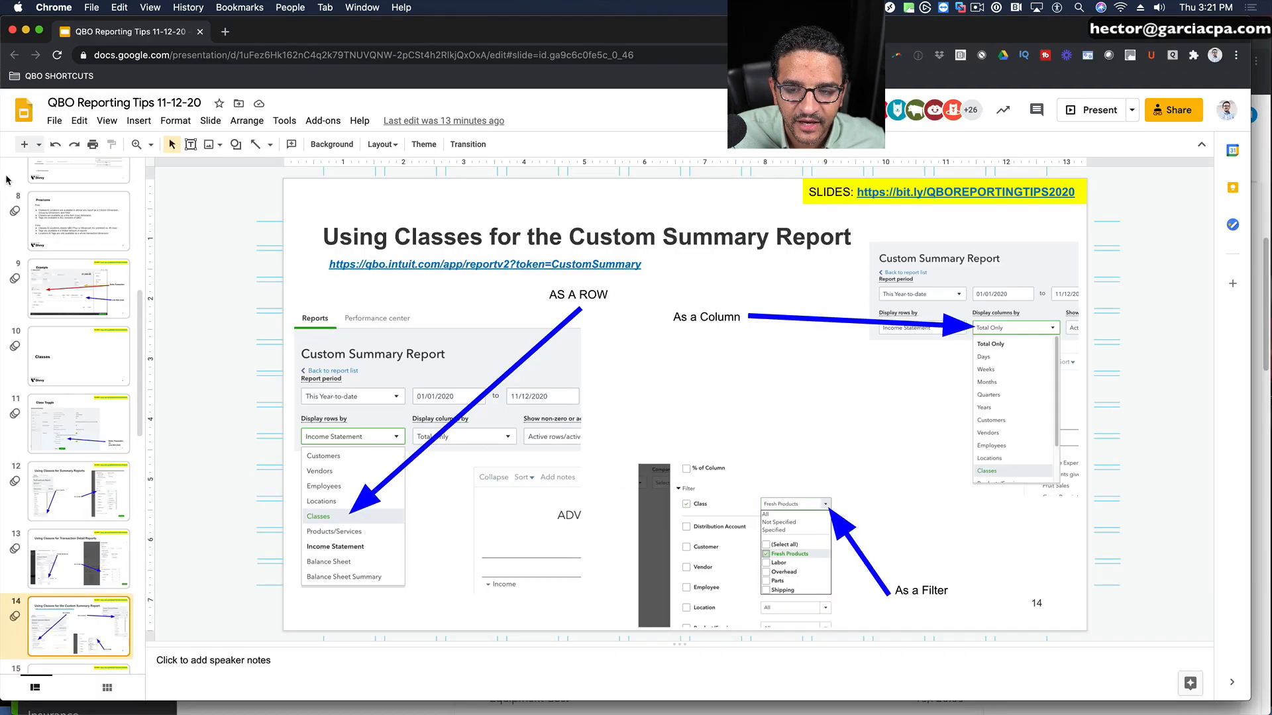
pyautogui.click(501, 256)
pyautogui.moveTo(641, 264); pyautogui.dragTo(311, 260)
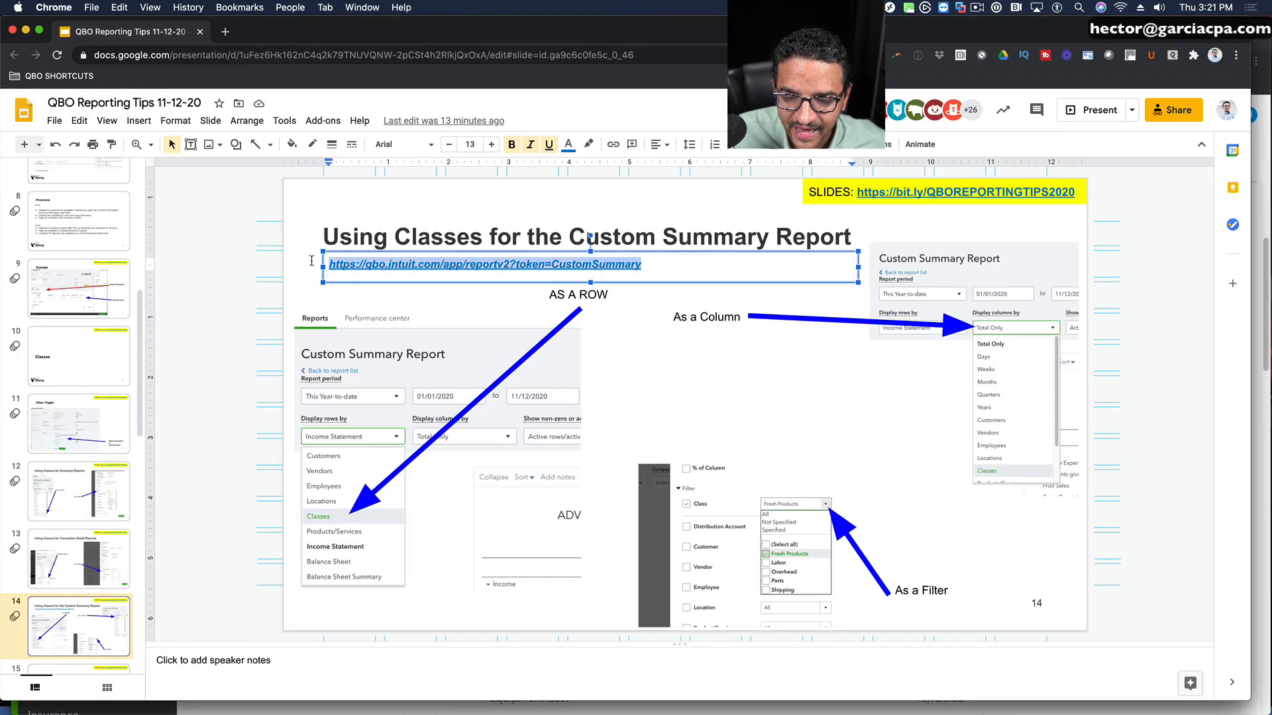
pyautogui.rightClick(379, 260)
pyautogui.click(417, 216)
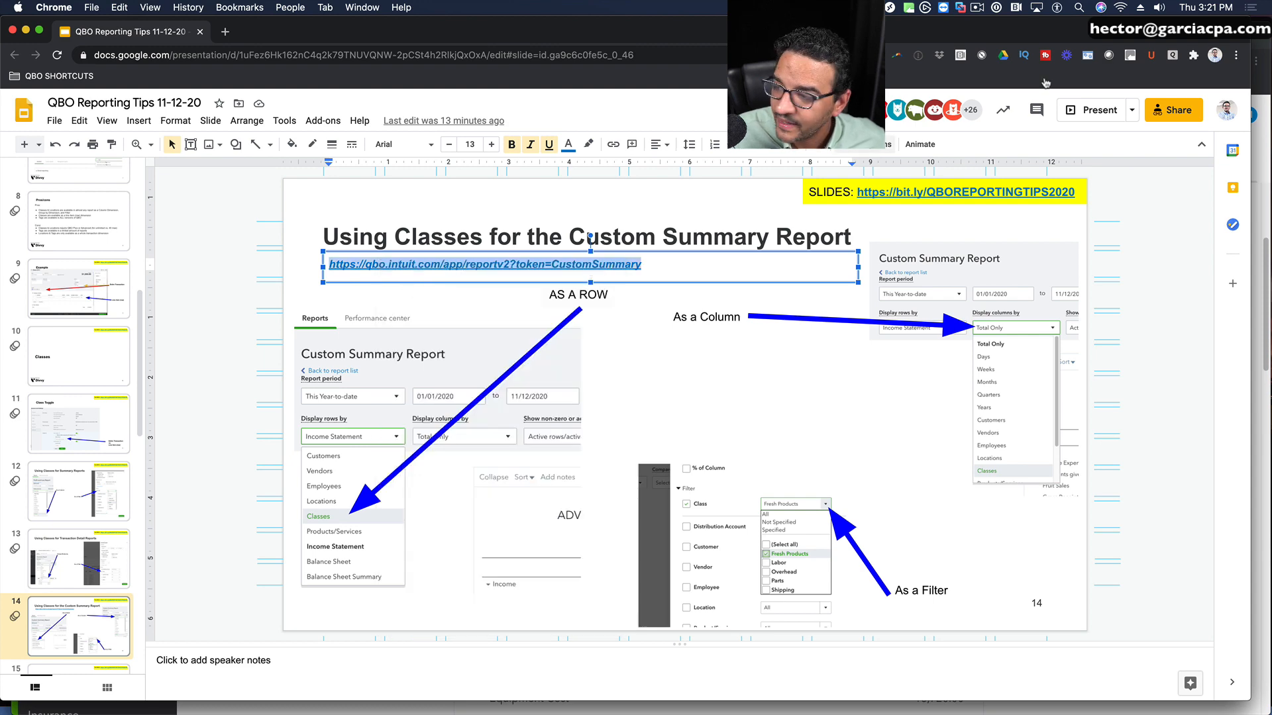
# Step: Return to QuickBooks, load the copied address qbo.intuit.com/app/reportv2?token=CustomSummary, and dismiss the report customization pane
pyautogui.press('super+grave')
pyautogui.click(183, 63)
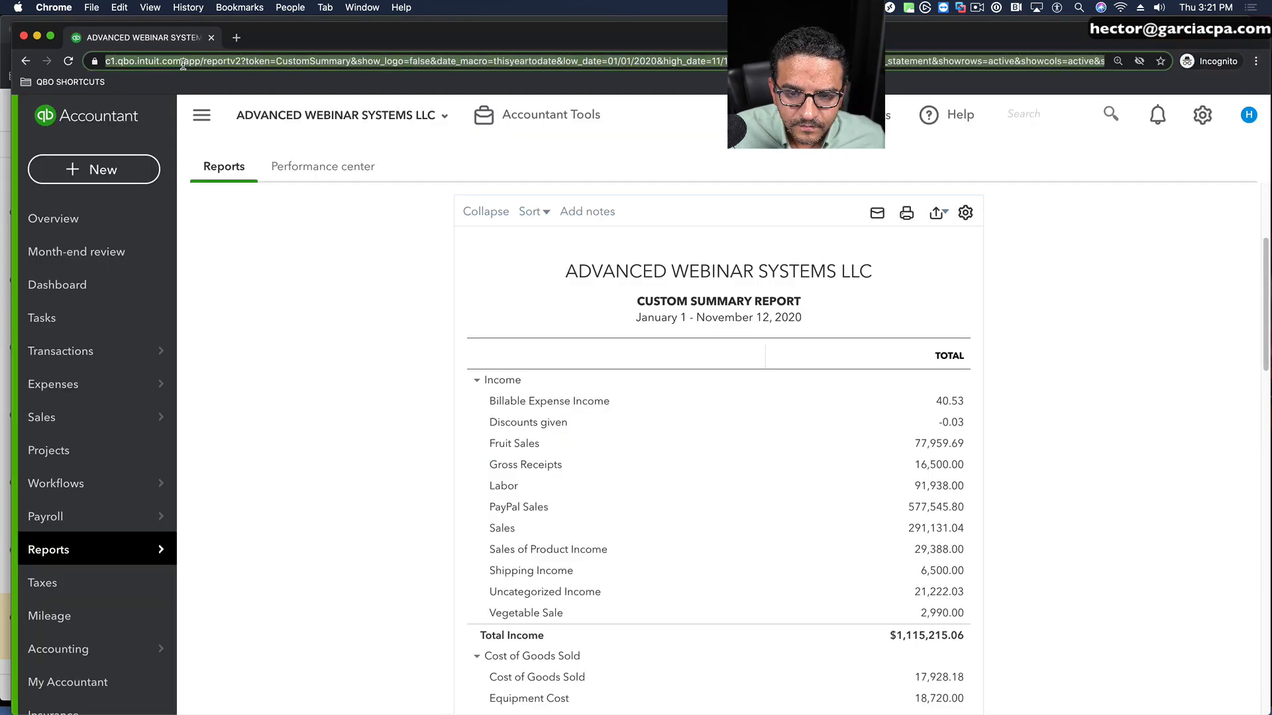
pyautogui.press('super+v')
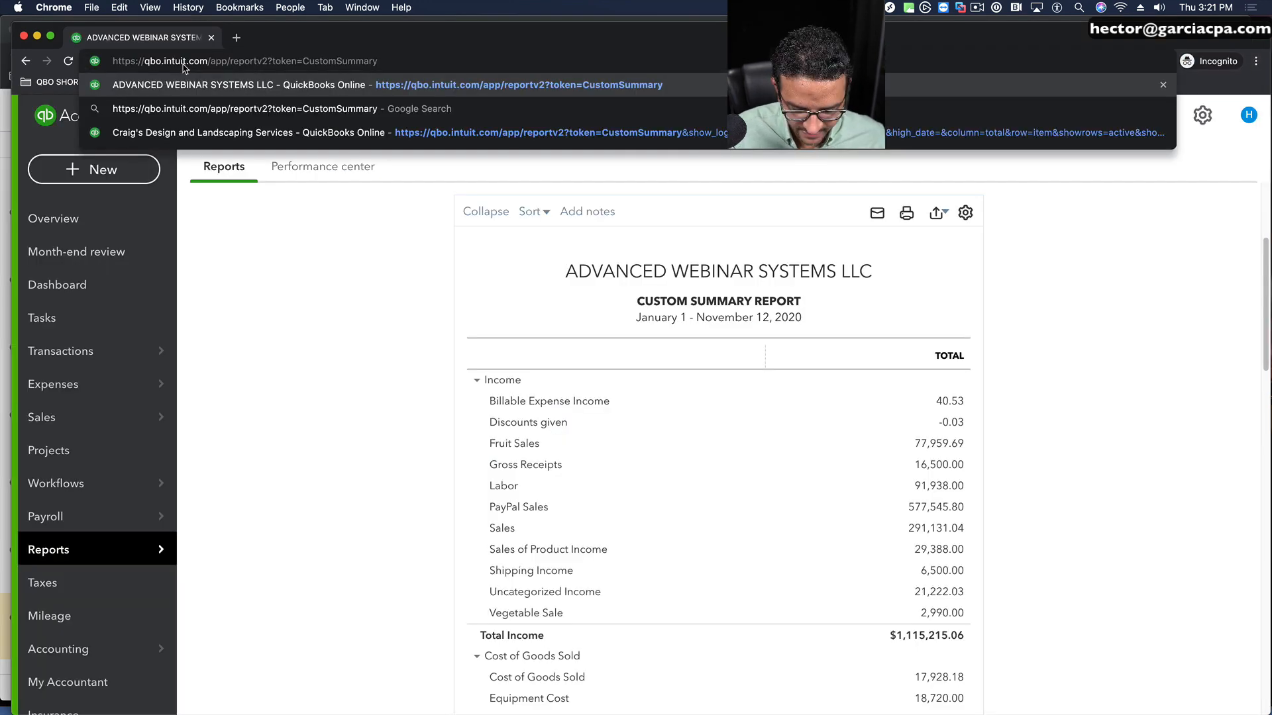
pyautogui.press('Return')
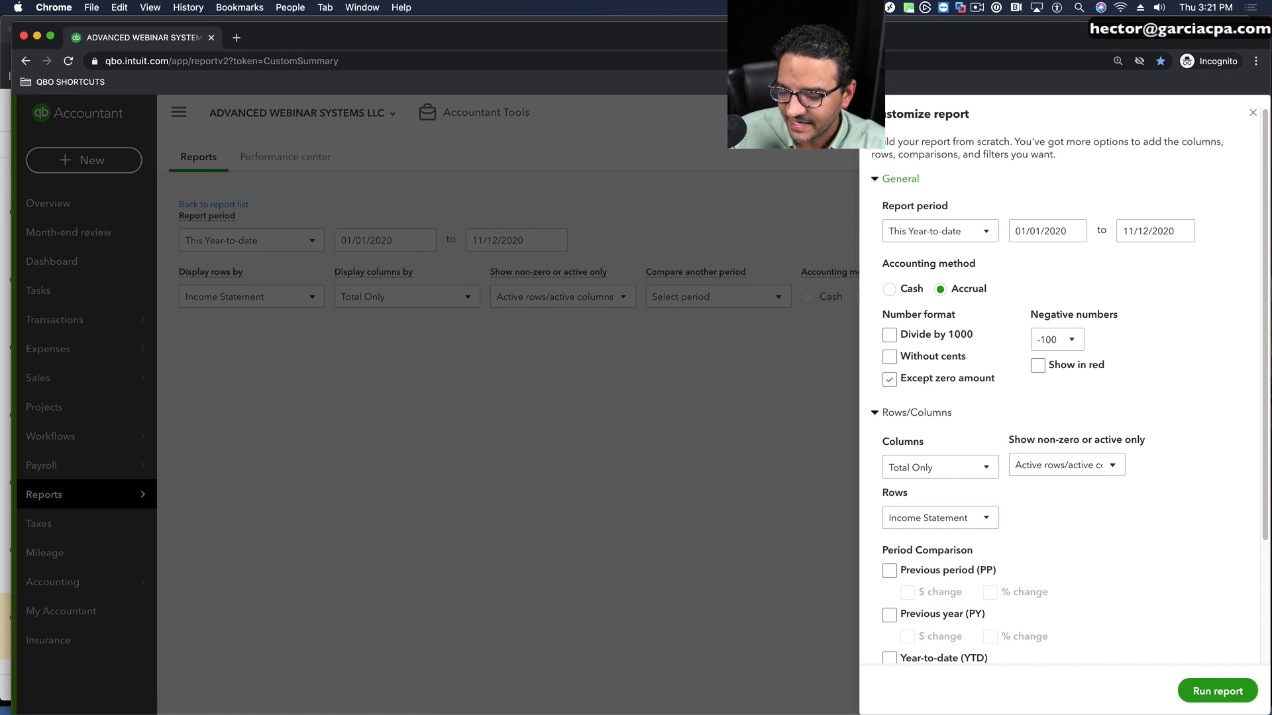
pyautogui.click(1258, 115)
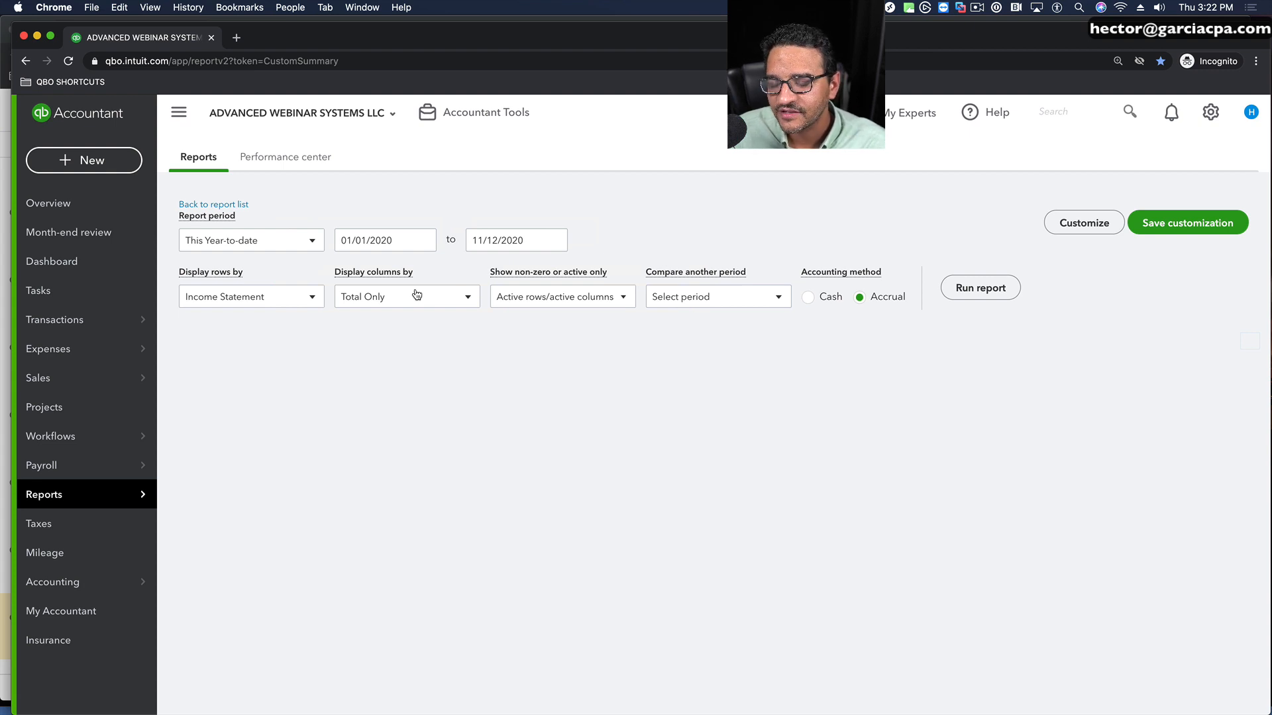
# Step: Run the custom summary report for This Year-to-date with rows displayed by Customers and columns by Locations
pyautogui.click(311, 299)
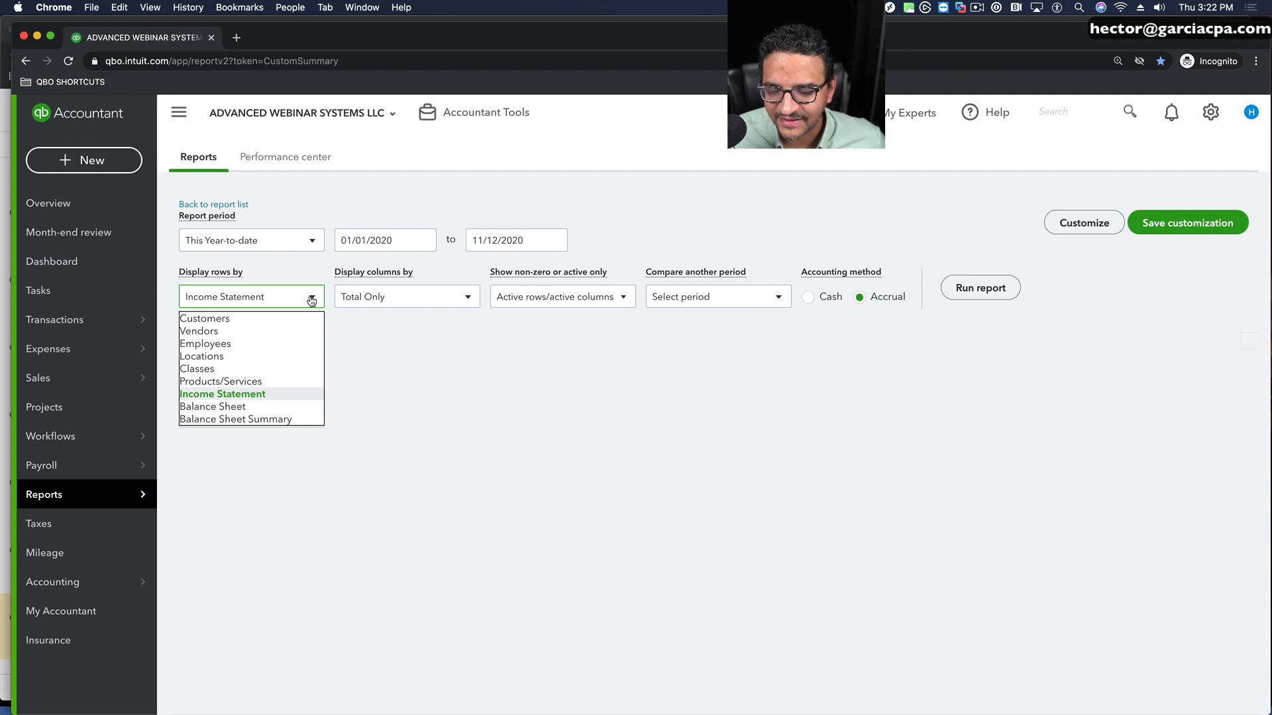
pyautogui.click(213, 319)
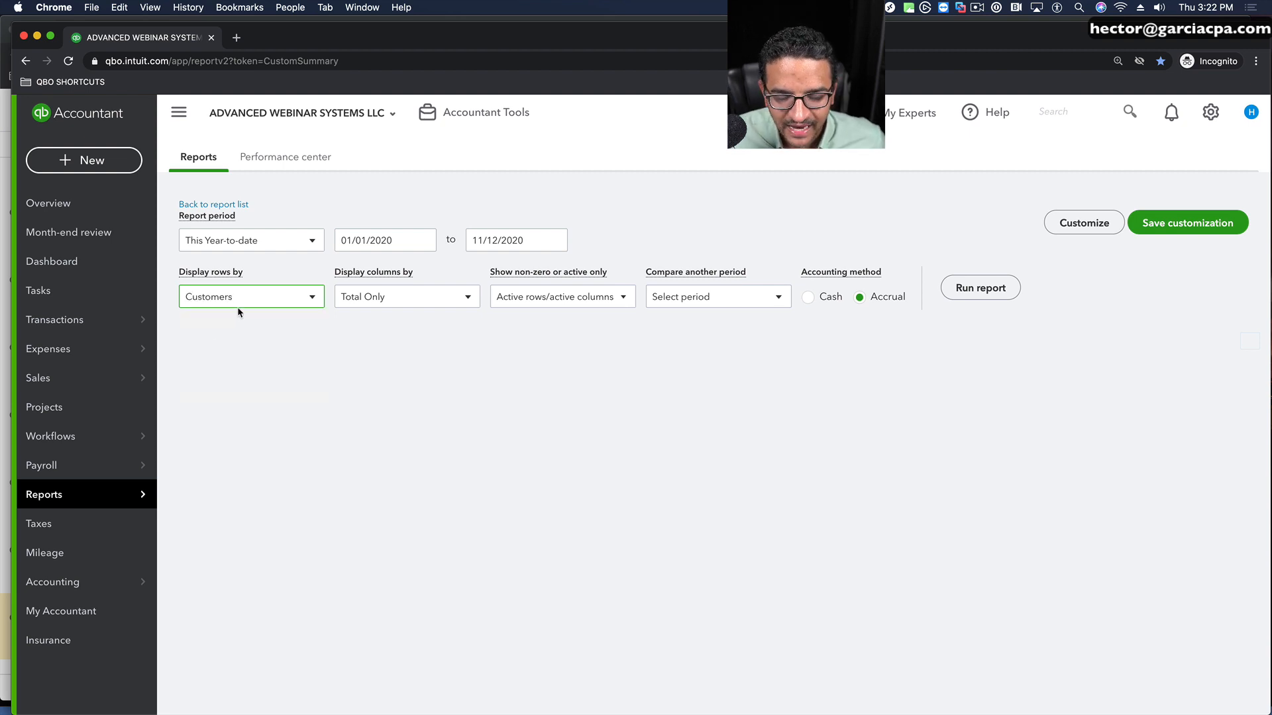
pyautogui.click(370, 292)
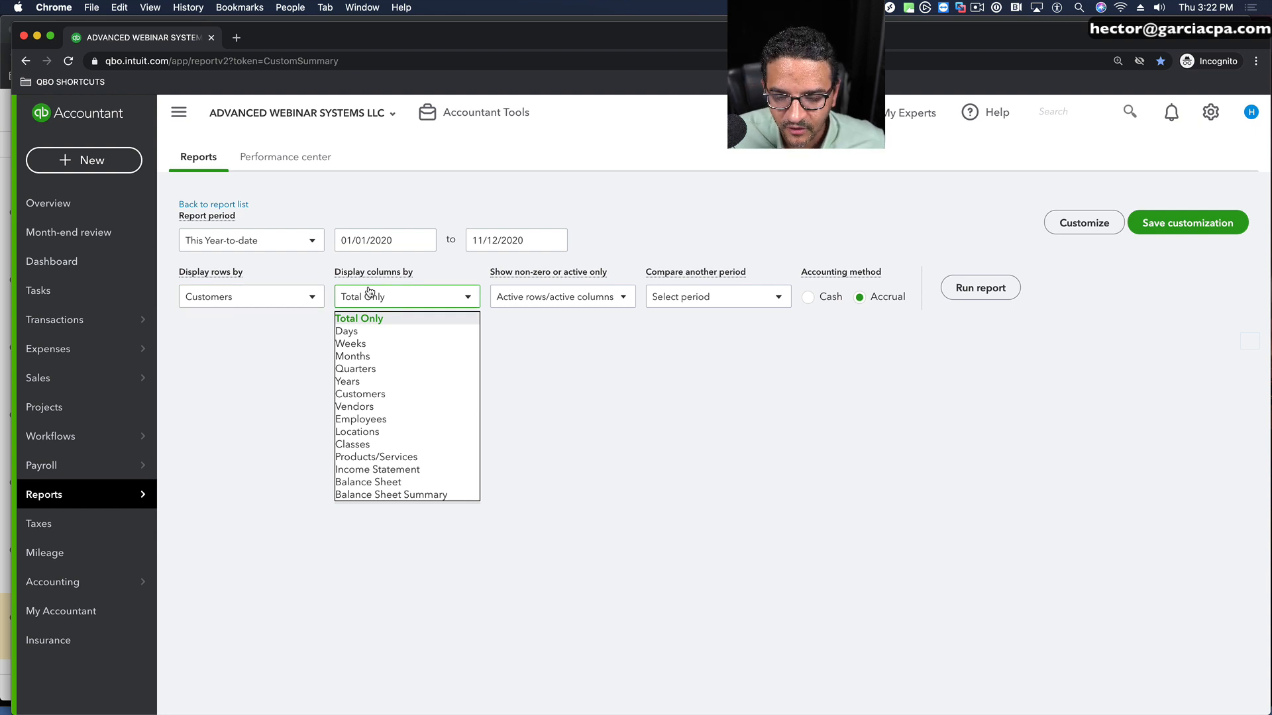
pyautogui.click(359, 431)
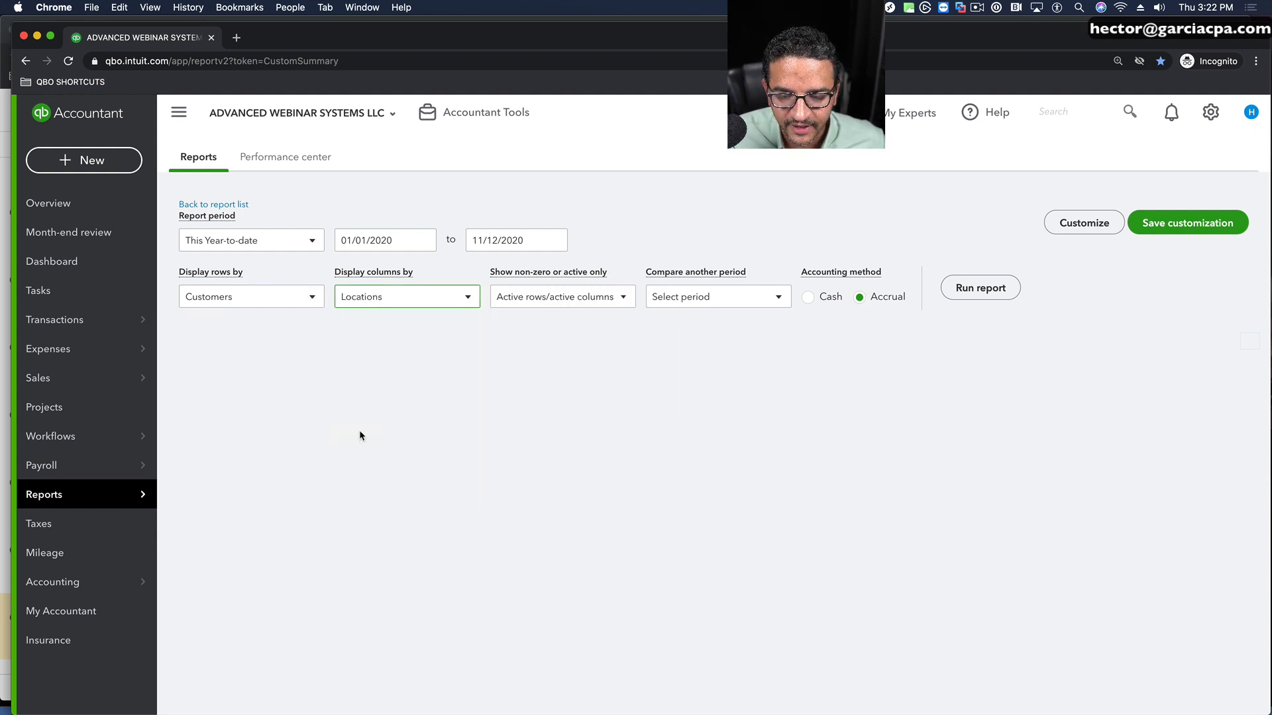
pyautogui.click(254, 241)
pyautogui.click(305, 241)
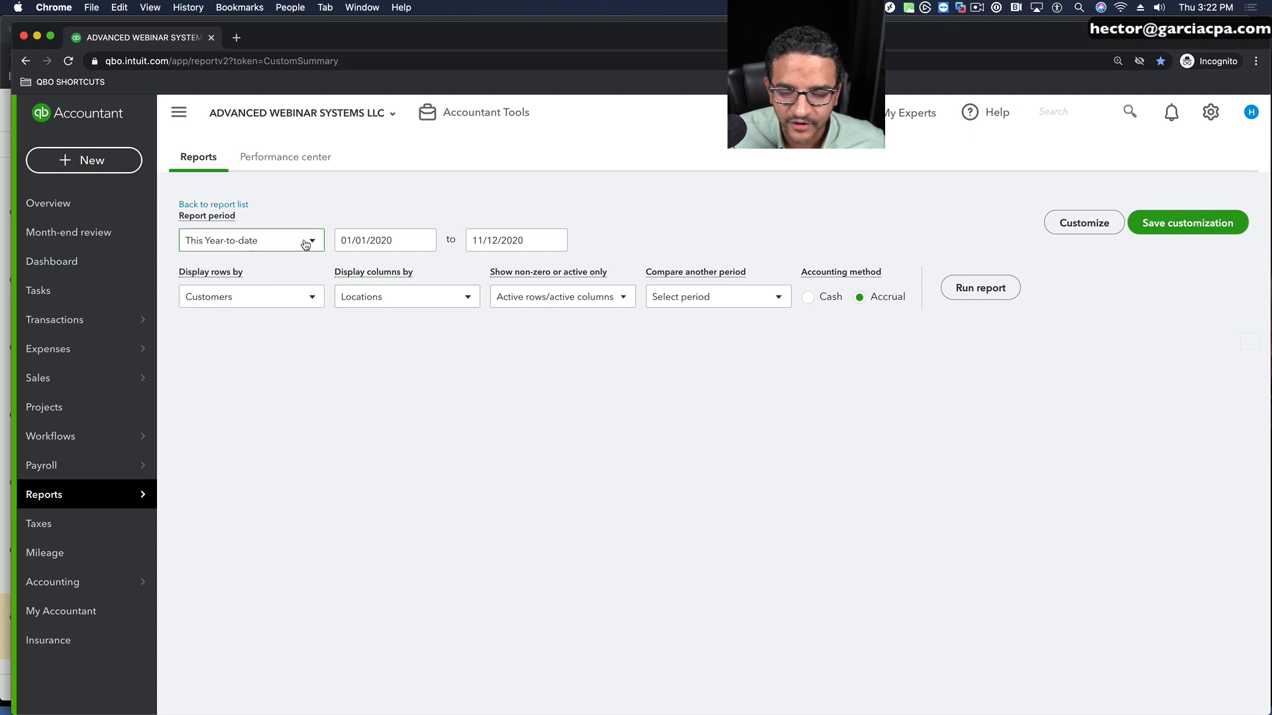
pyautogui.click(980, 288)
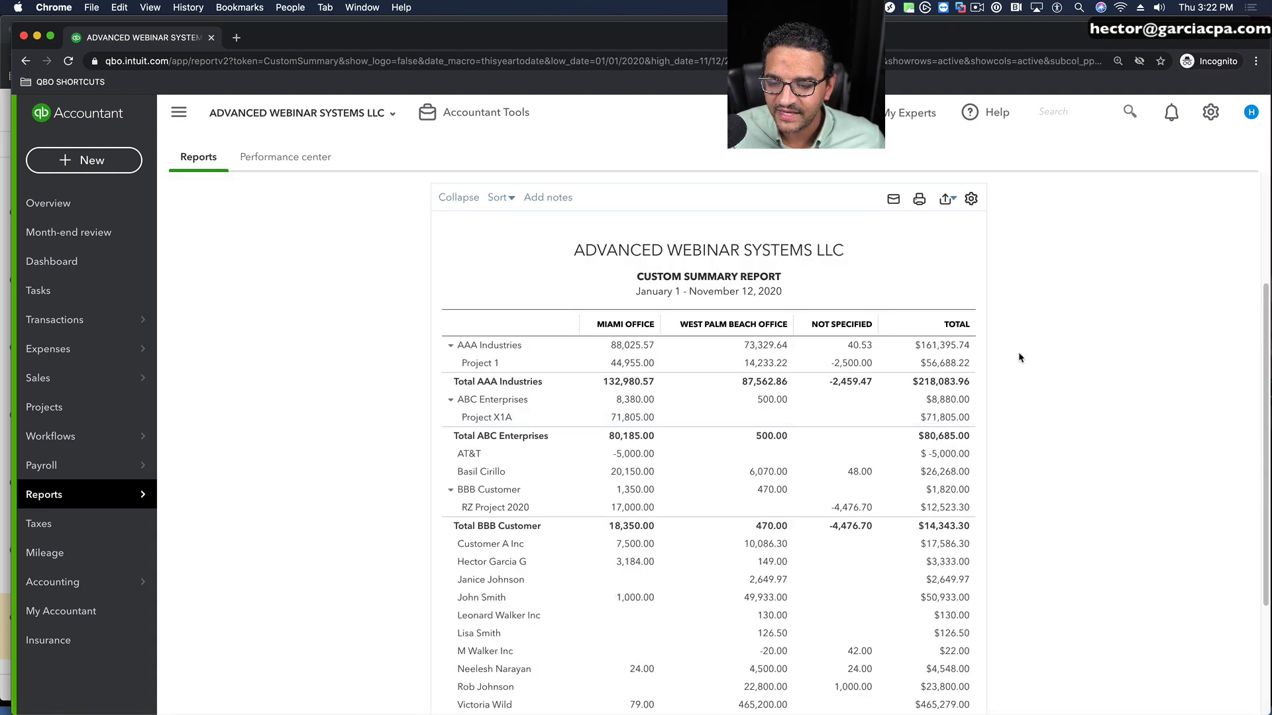
# Step: Collapse the report so that projects are rolled up into their parent customers
pyautogui.scroll(3, 1032, 363)
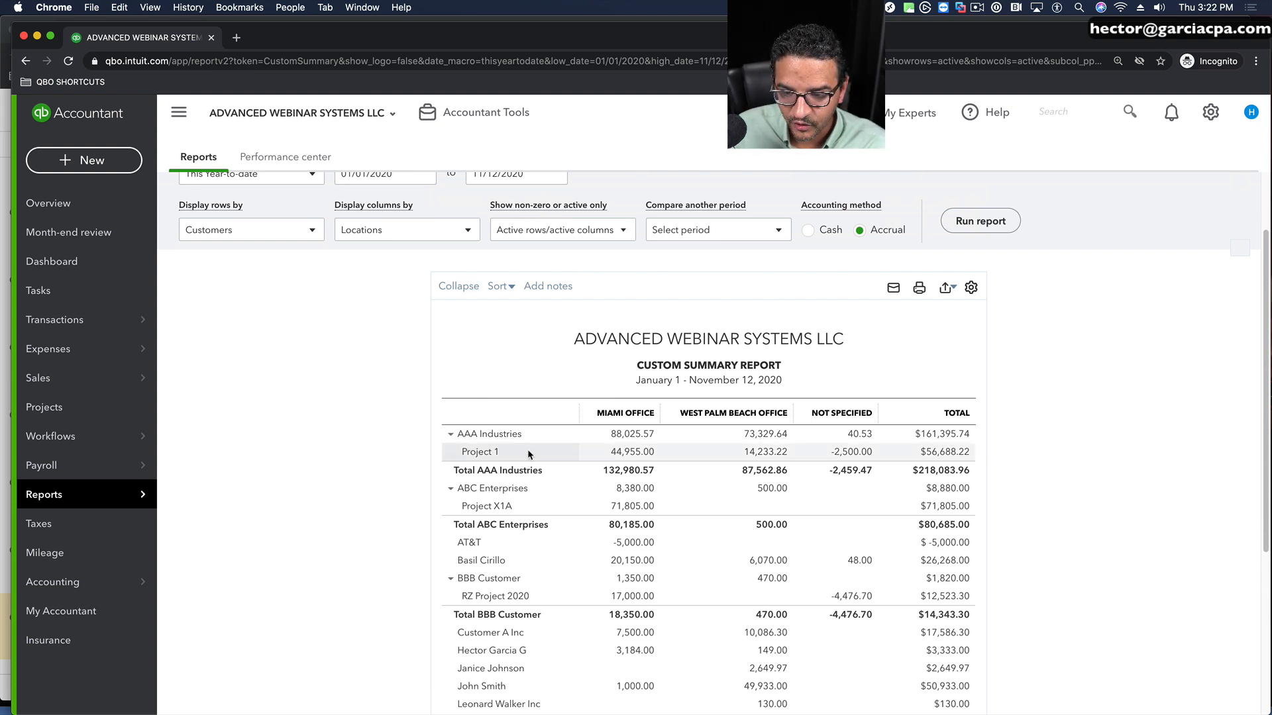
pyautogui.scroll(1, 527, 449)
pyautogui.click(454, 308)
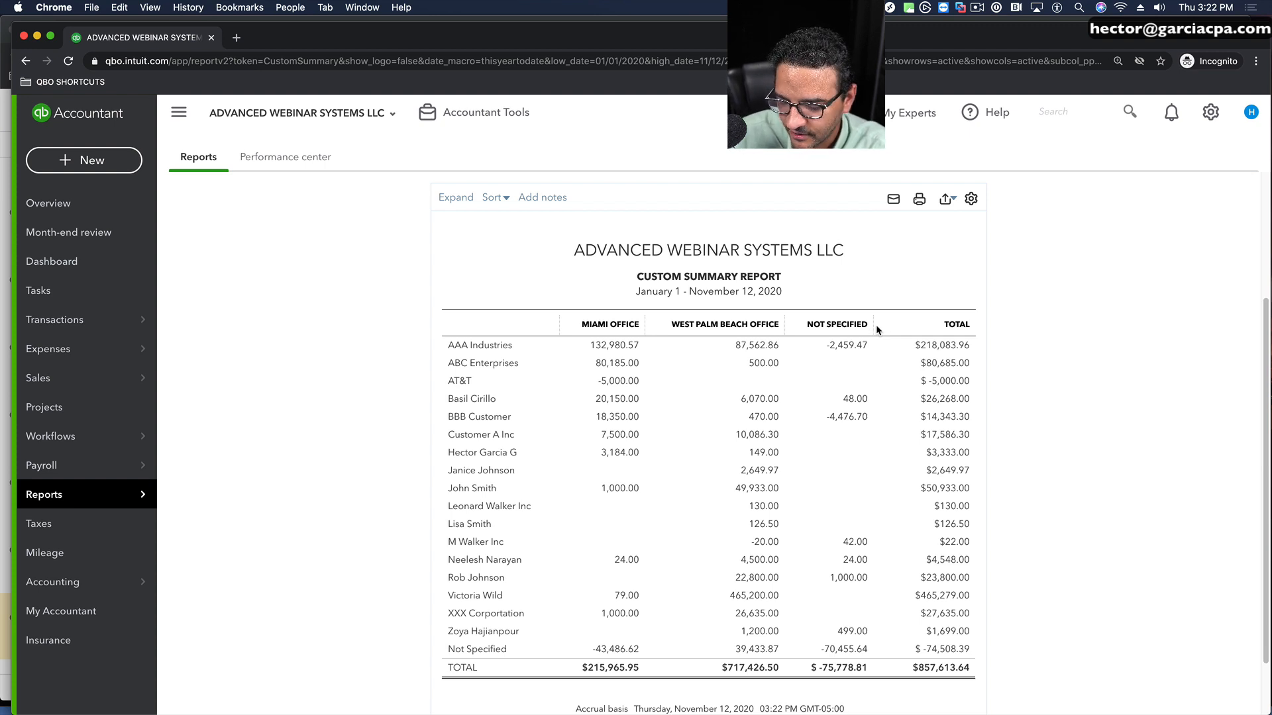
# Step: Open the transaction detail behind AAA Industries' amount in the Not Specified location column
pyautogui.scroll(1, 877, 326)
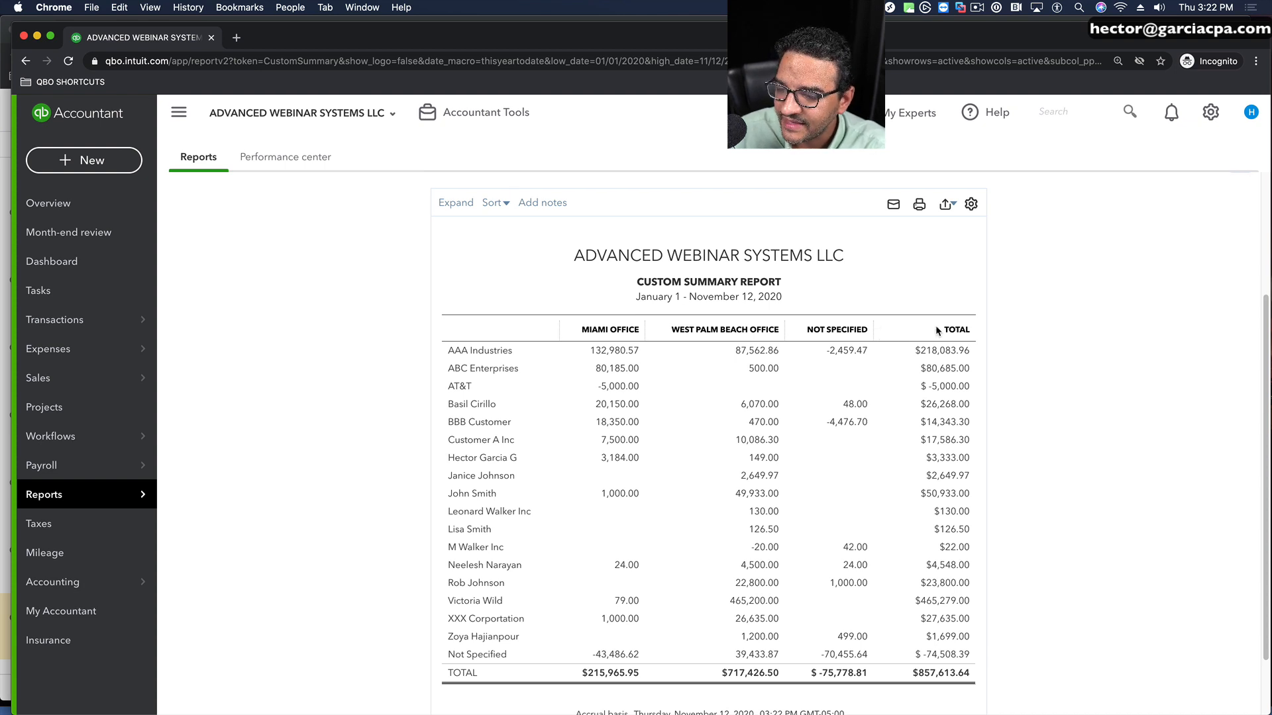
pyautogui.scroll(3, 1123, 345)
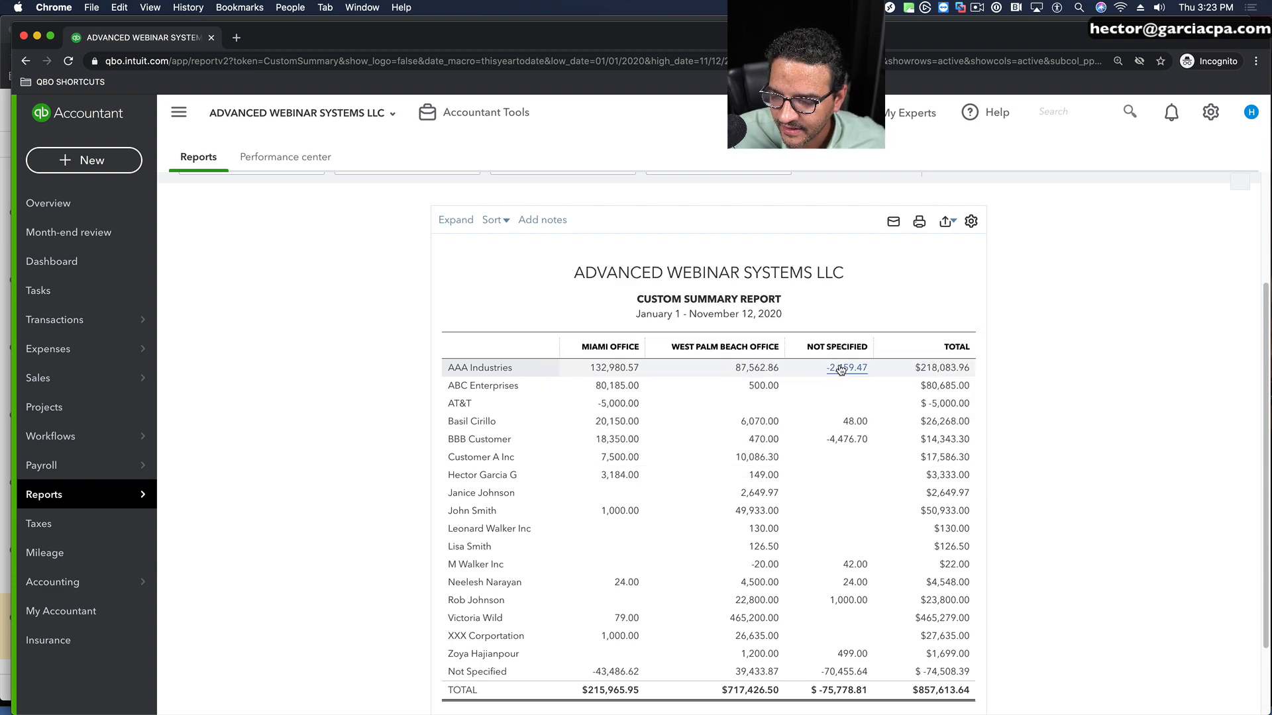
pyautogui.click(840, 369)
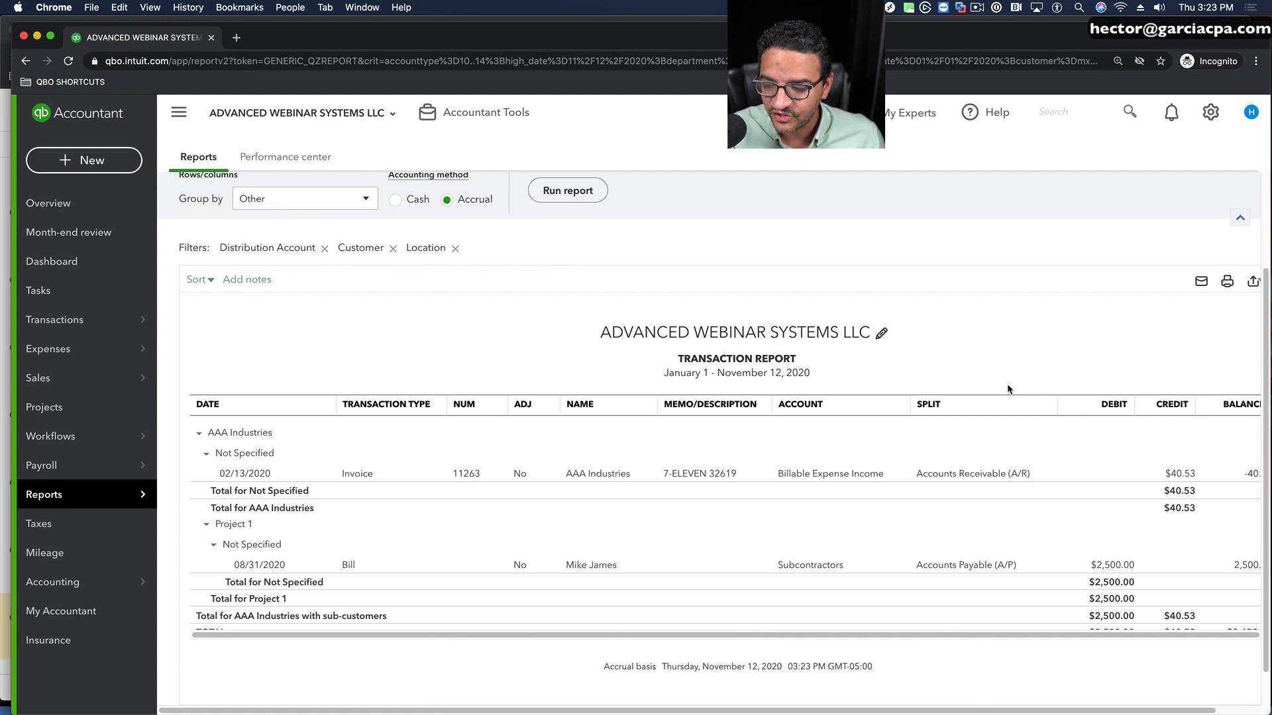
# Step: Open the 02/13/2020 AAA Industries invoice, assign it to the Miami Office location, and save and close it despite the linked transaction
pyautogui.click(581, 475)
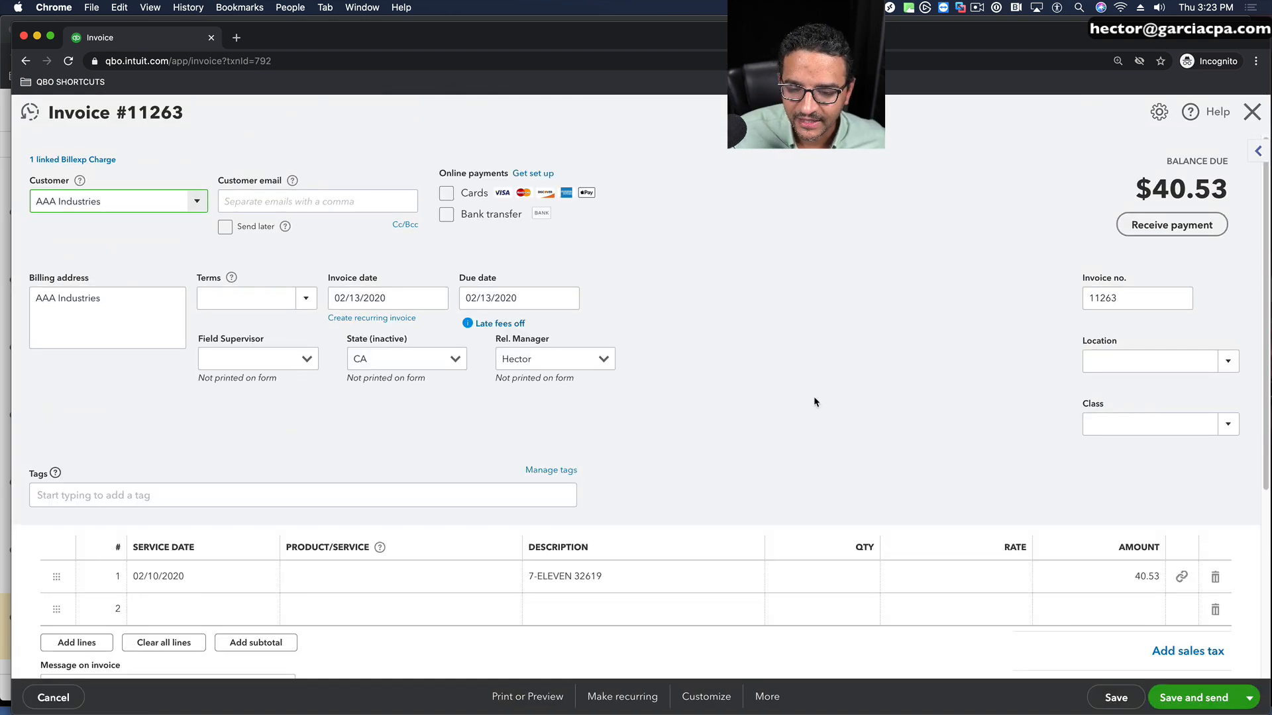
pyautogui.click(1230, 362)
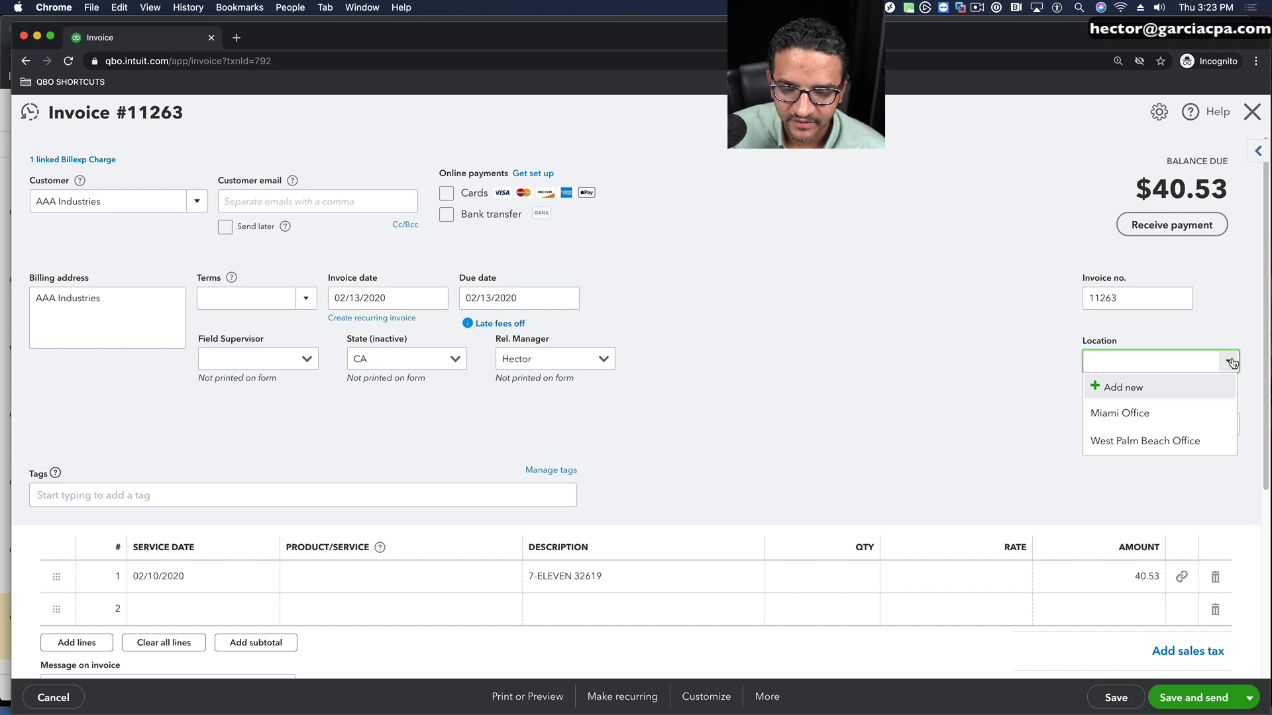
pyautogui.click(1121, 417)
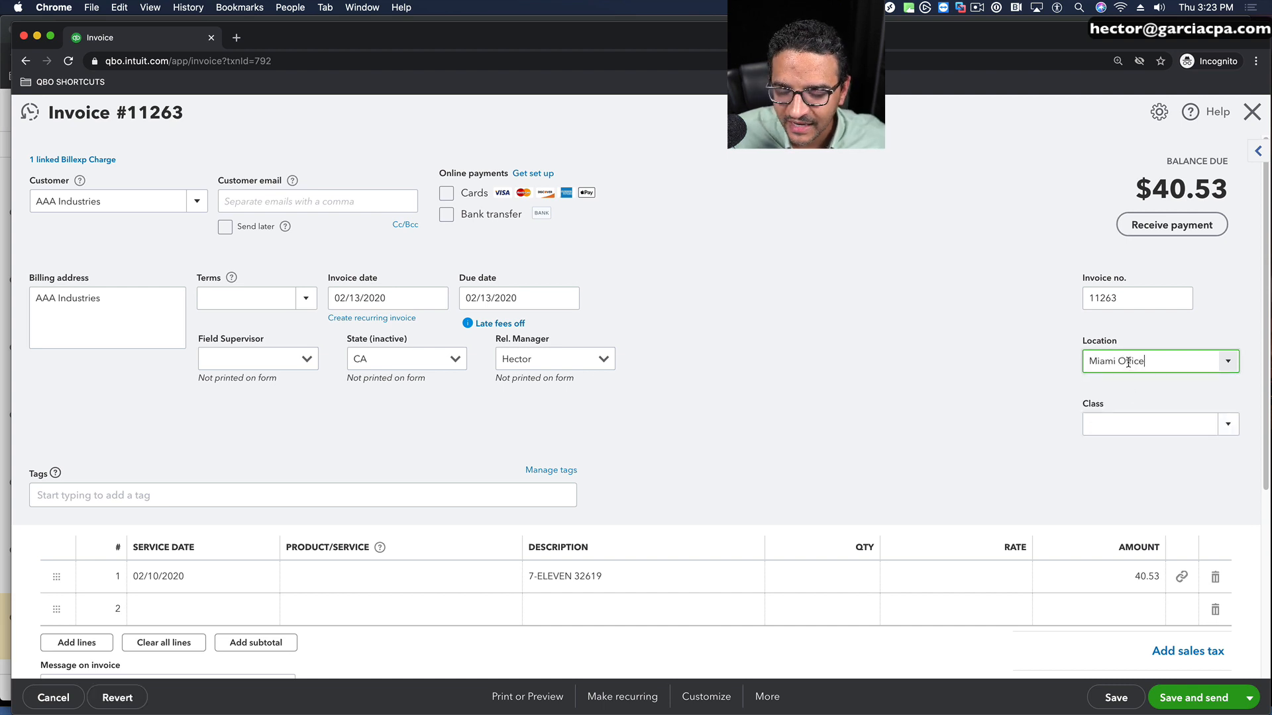
pyautogui.click(1251, 696)
pyautogui.click(1153, 649)
pyautogui.click(781, 445)
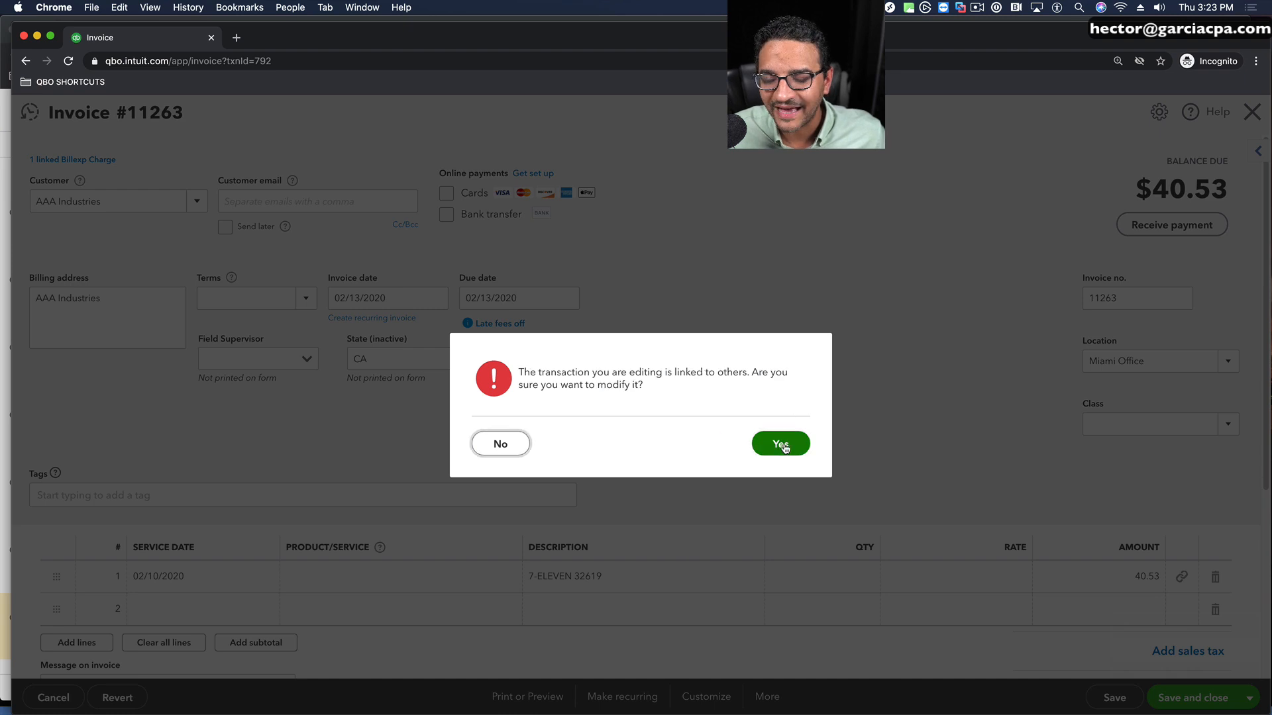
pyautogui.click(781, 444)
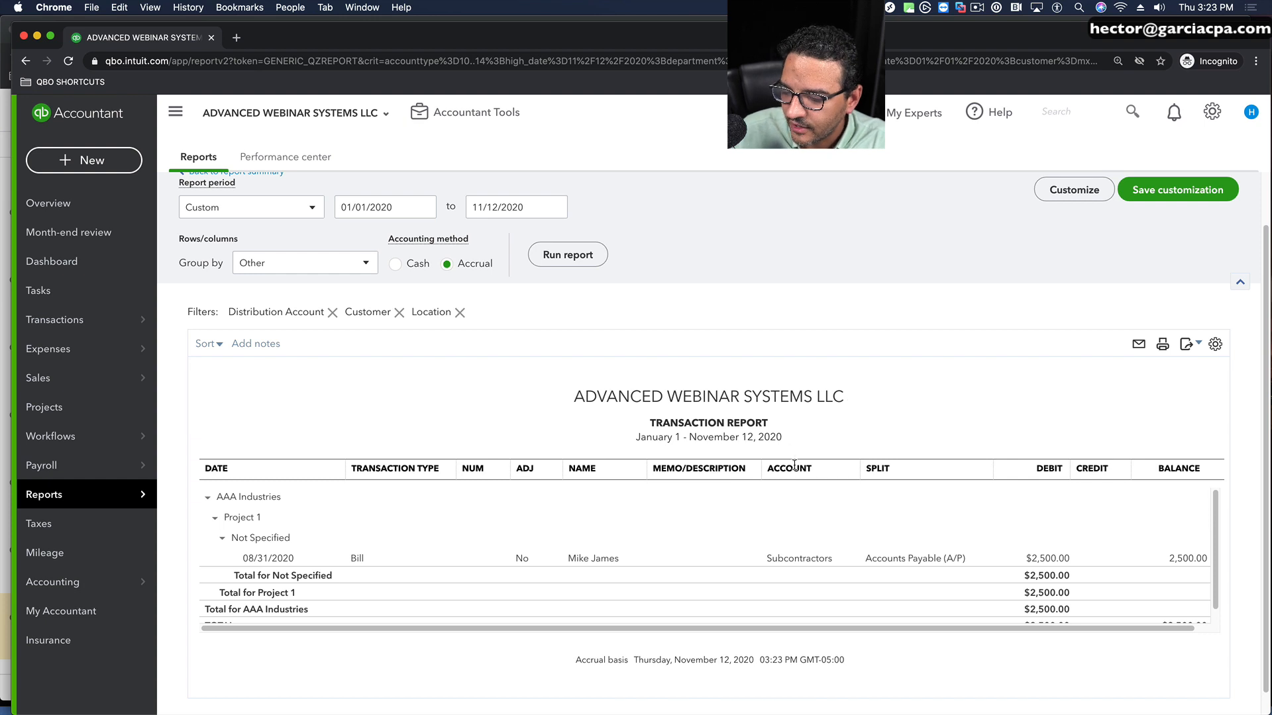
# Step: Assign the 08/31/2020 Subcontractors bill to the West Palm Beach Office location, save and close it without a class, and return to the summary report
pyautogui.click(805, 560)
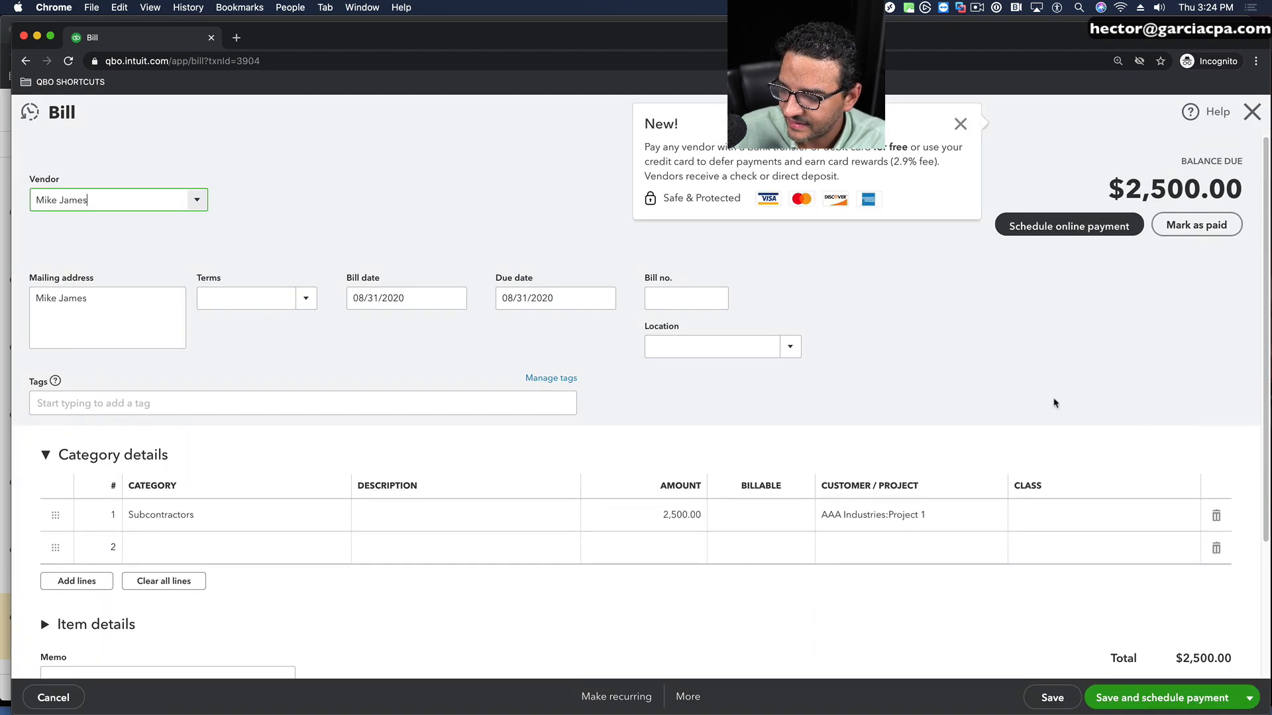
pyautogui.click(788, 347)
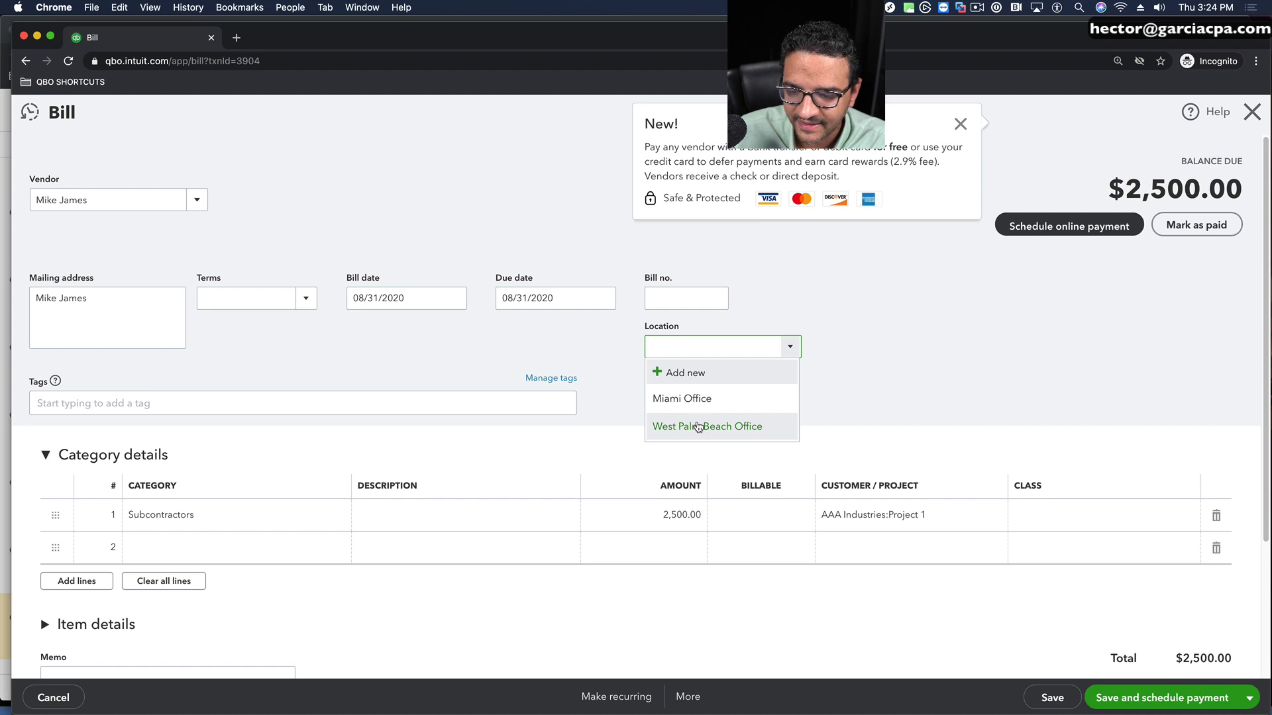
pyautogui.click(698, 426)
pyautogui.click(1243, 697)
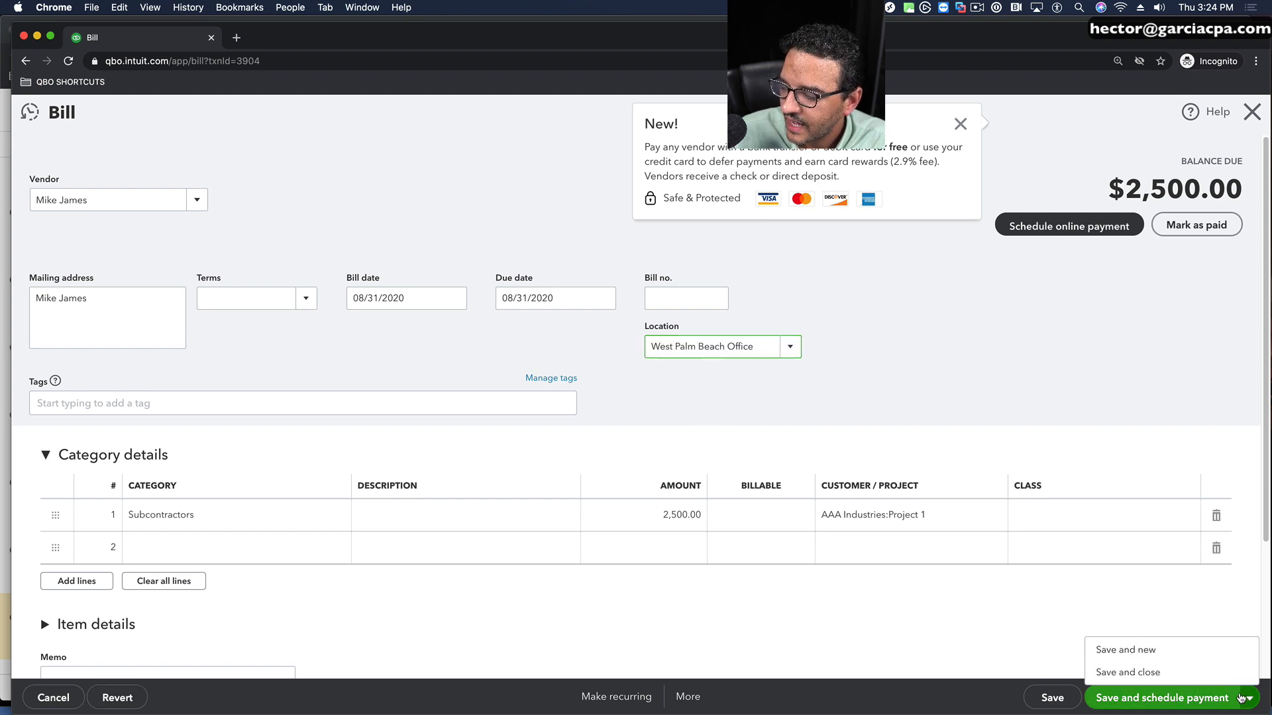
pyautogui.click(1126, 673)
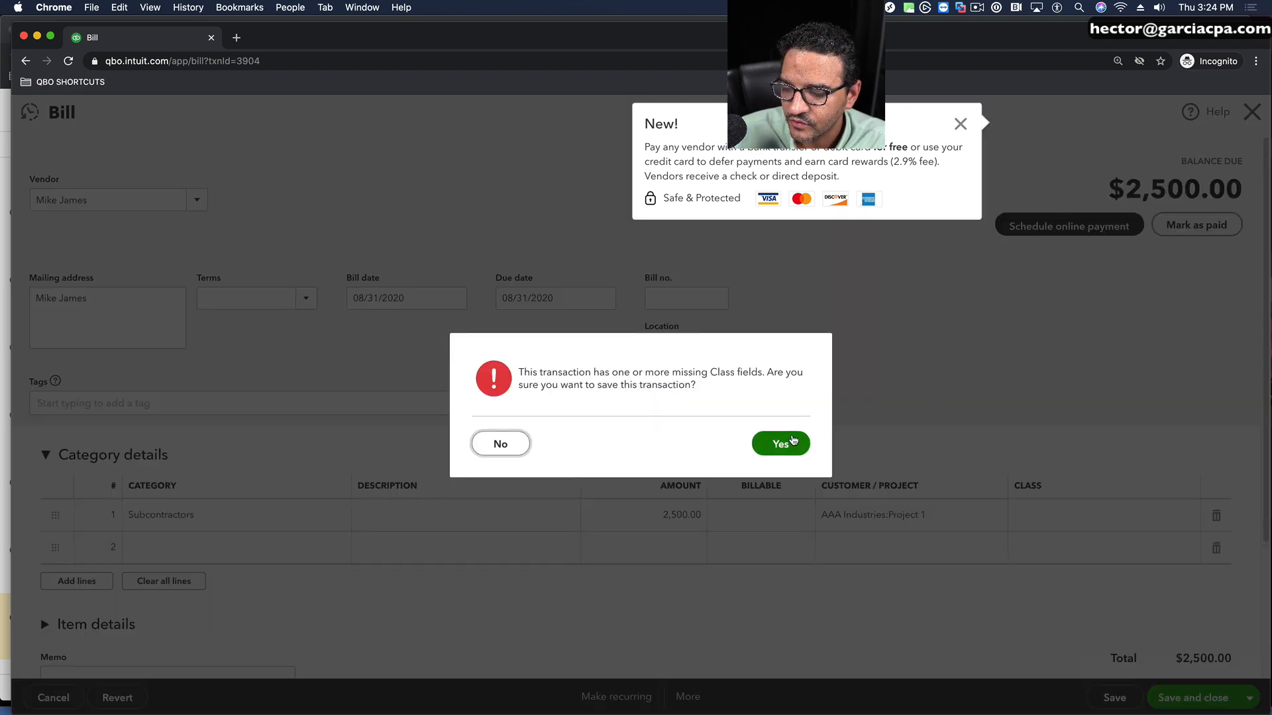
pyautogui.click(782, 443)
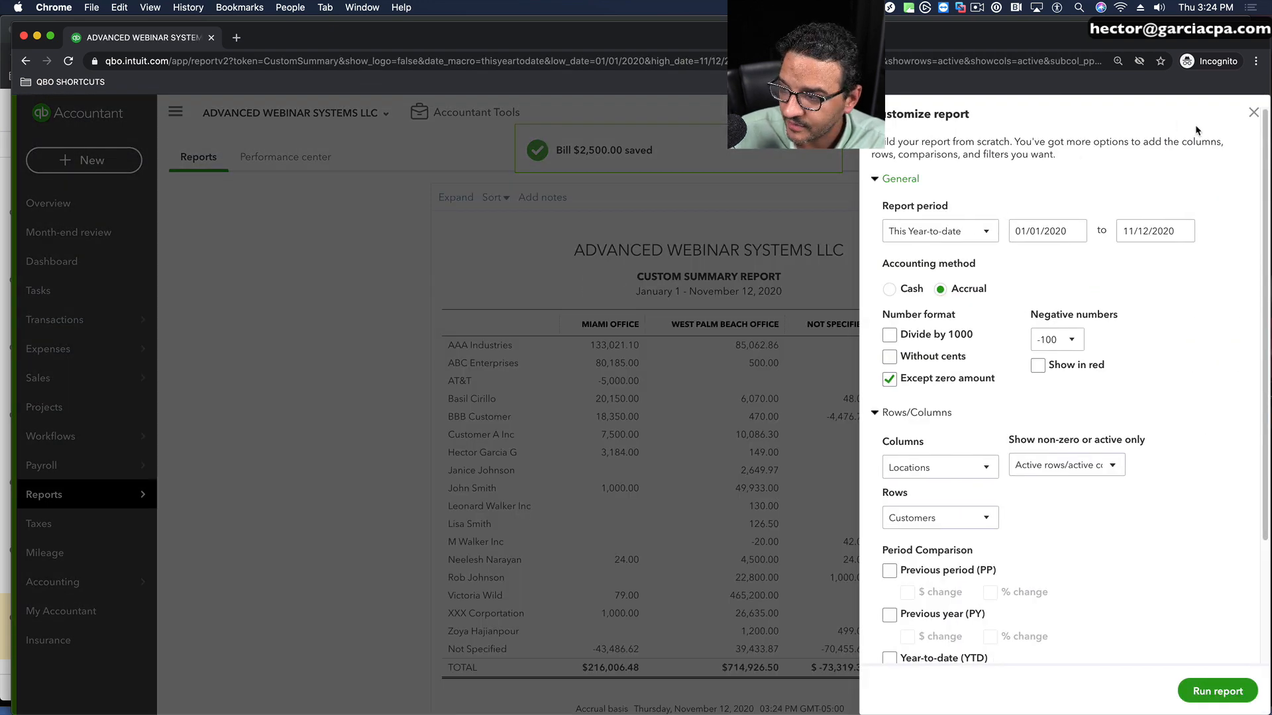
pyautogui.click(1253, 112)
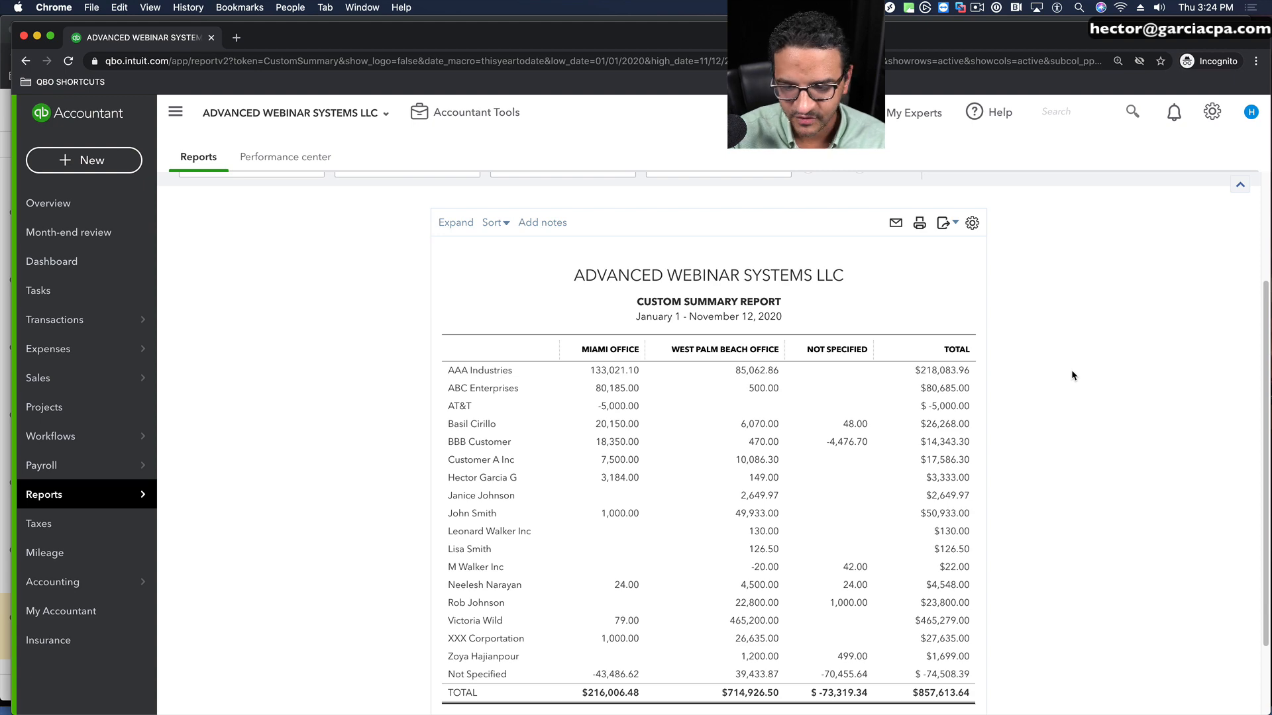
# Step: Filter the summary report to the distribution account group All Income Accounts and run it
pyautogui.scroll(5, 1071, 370)
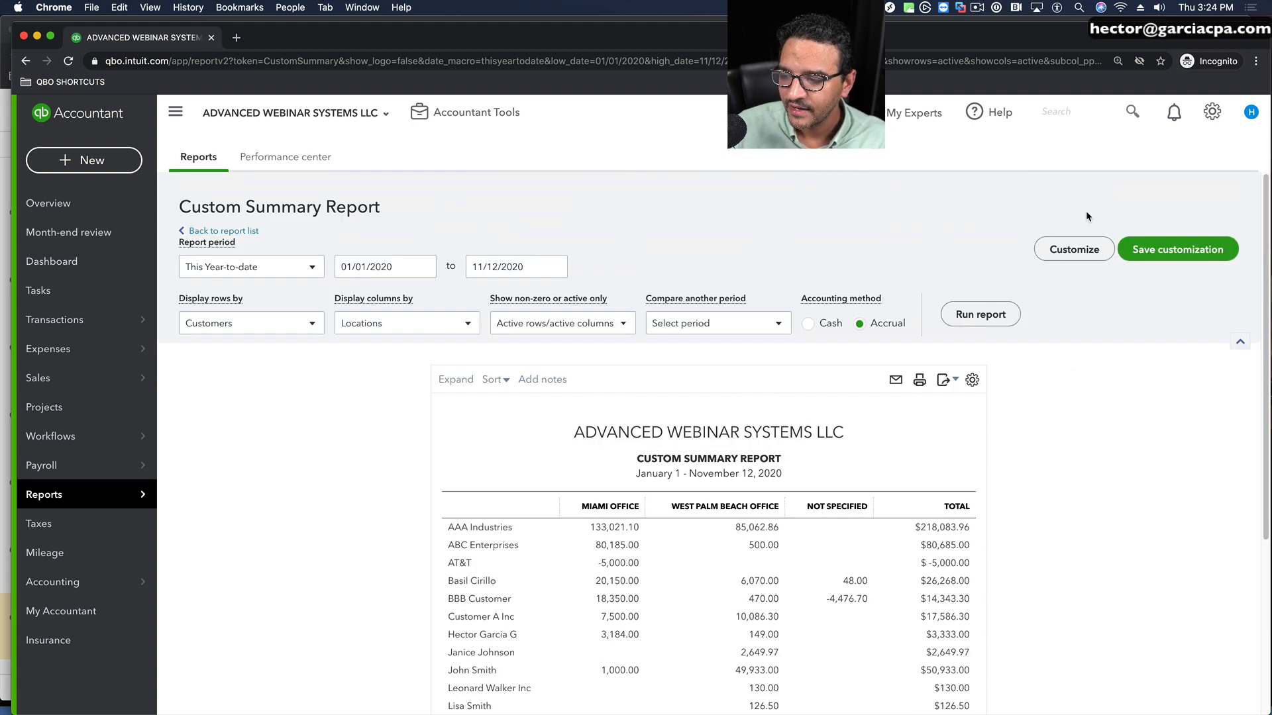
pyautogui.click(1086, 257)
pyautogui.scroll(-3, 1093, 514)
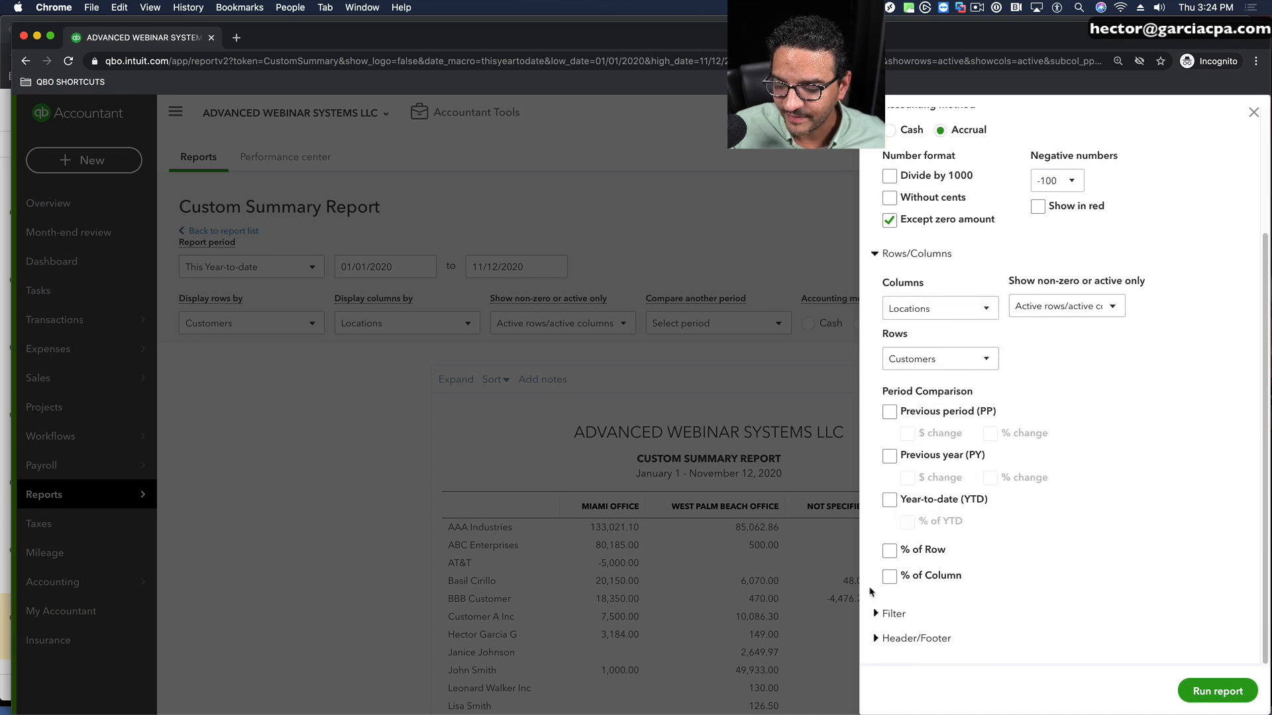
pyautogui.click(877, 613)
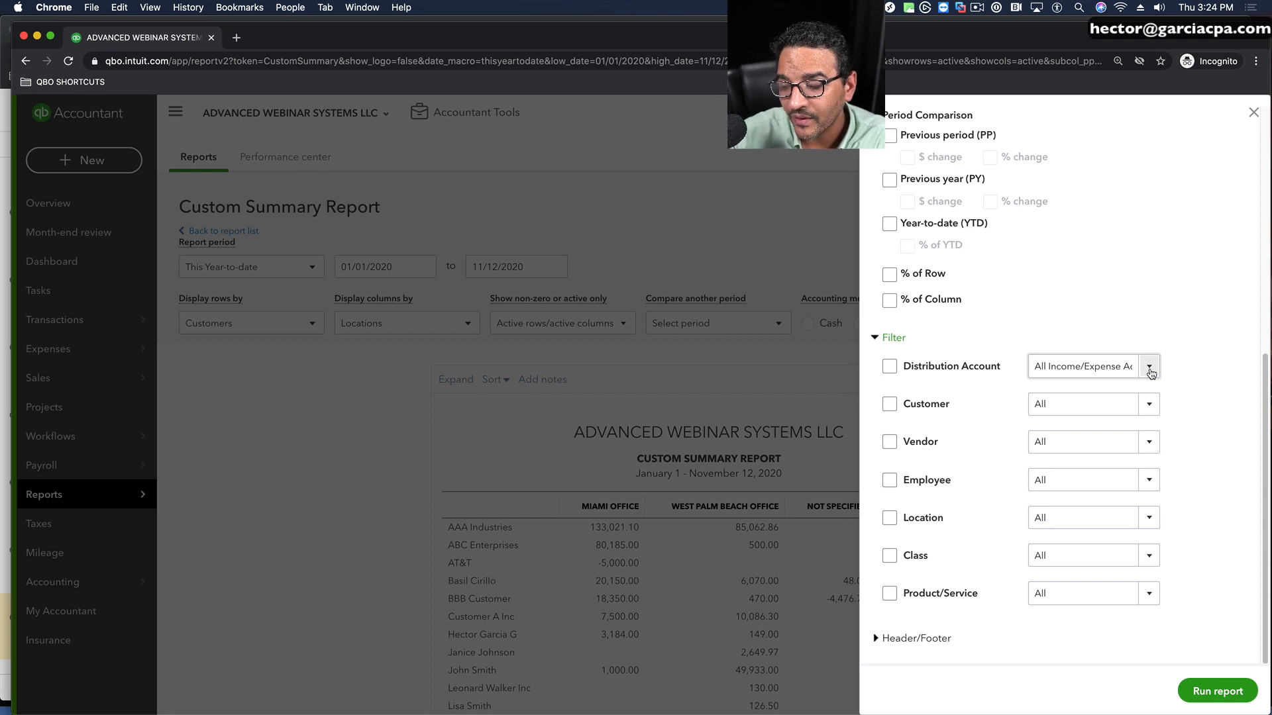
pyautogui.click(889, 367)
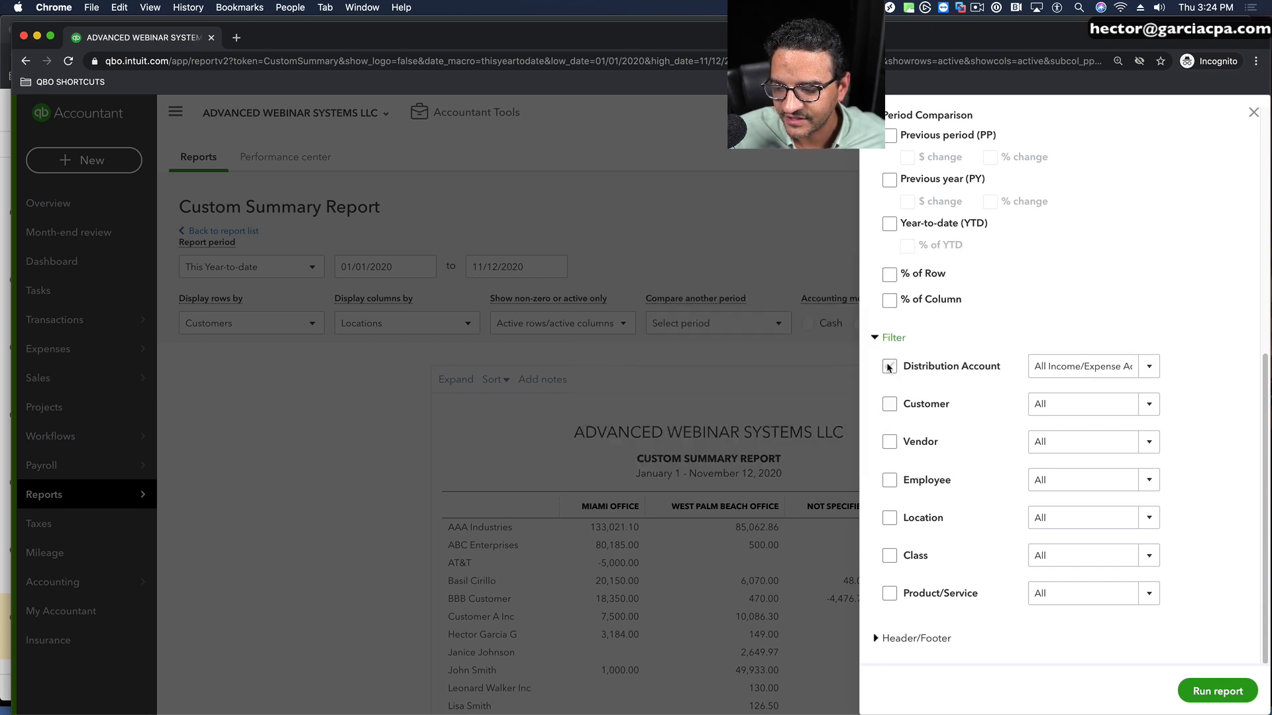
pyautogui.click(1148, 369)
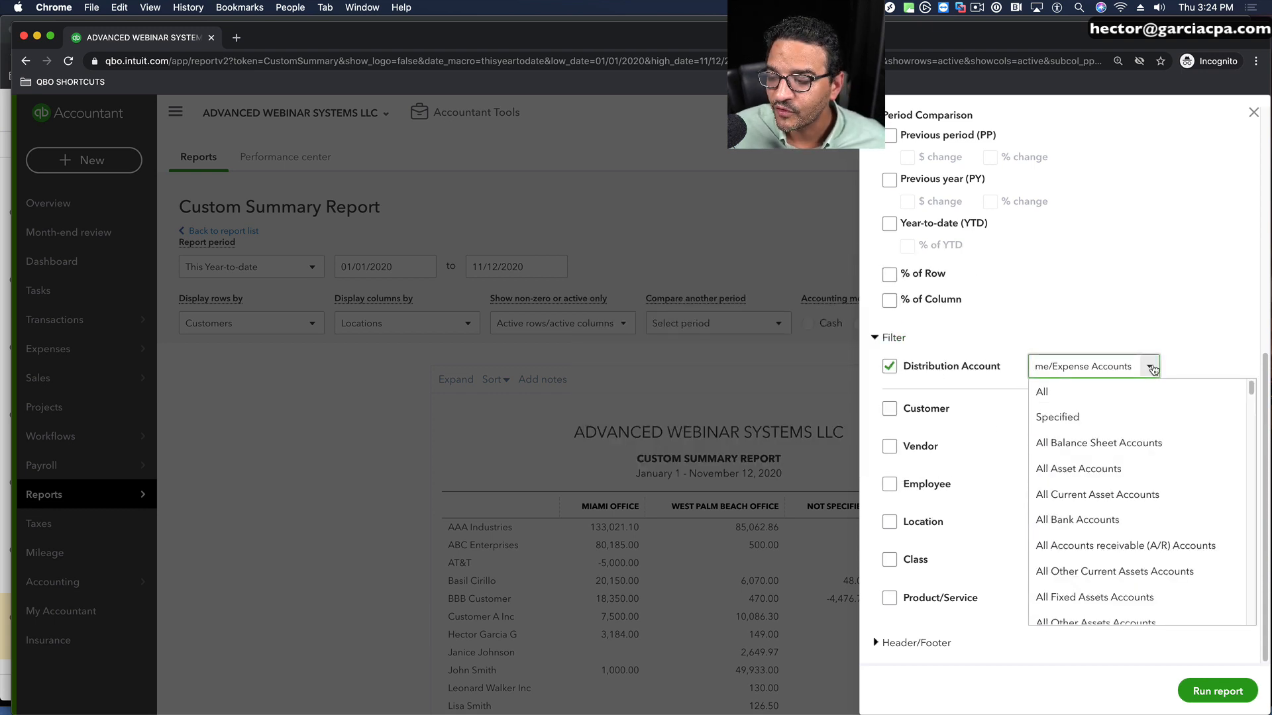
pyautogui.scroll(-5, 1130, 483)
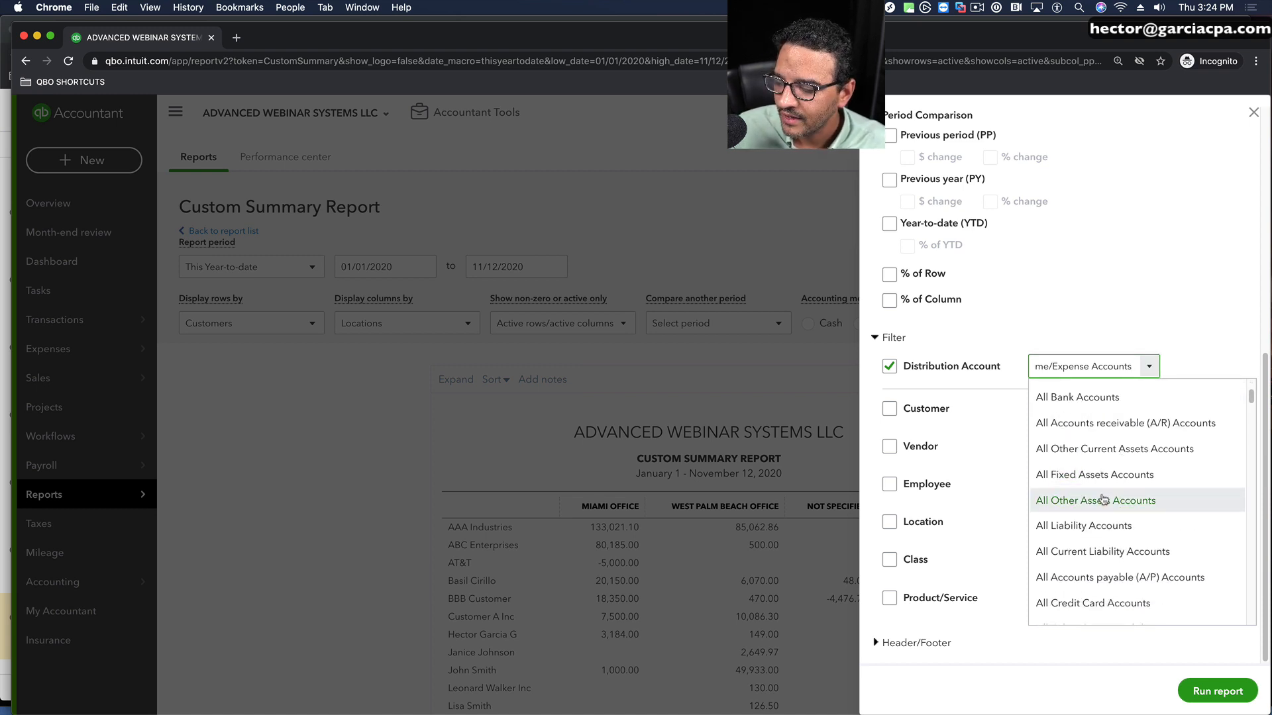
pyautogui.scroll(-1, 1096, 570)
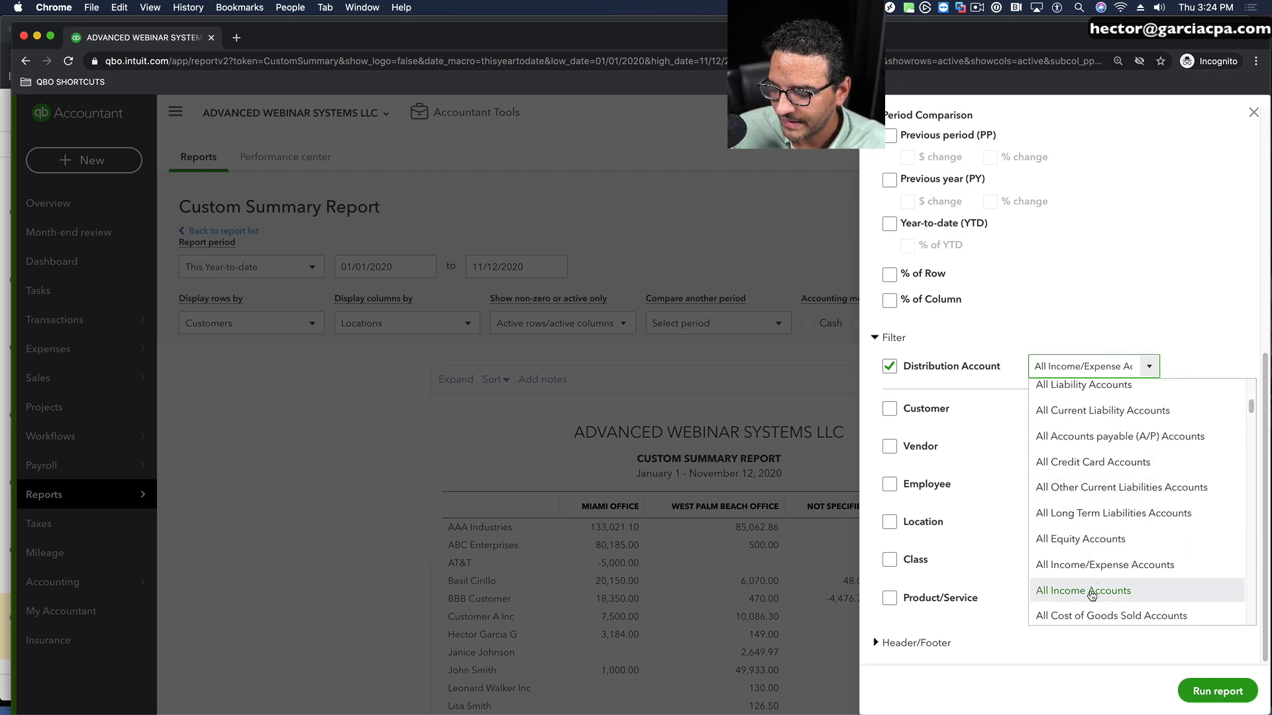
pyautogui.click(1093, 593)
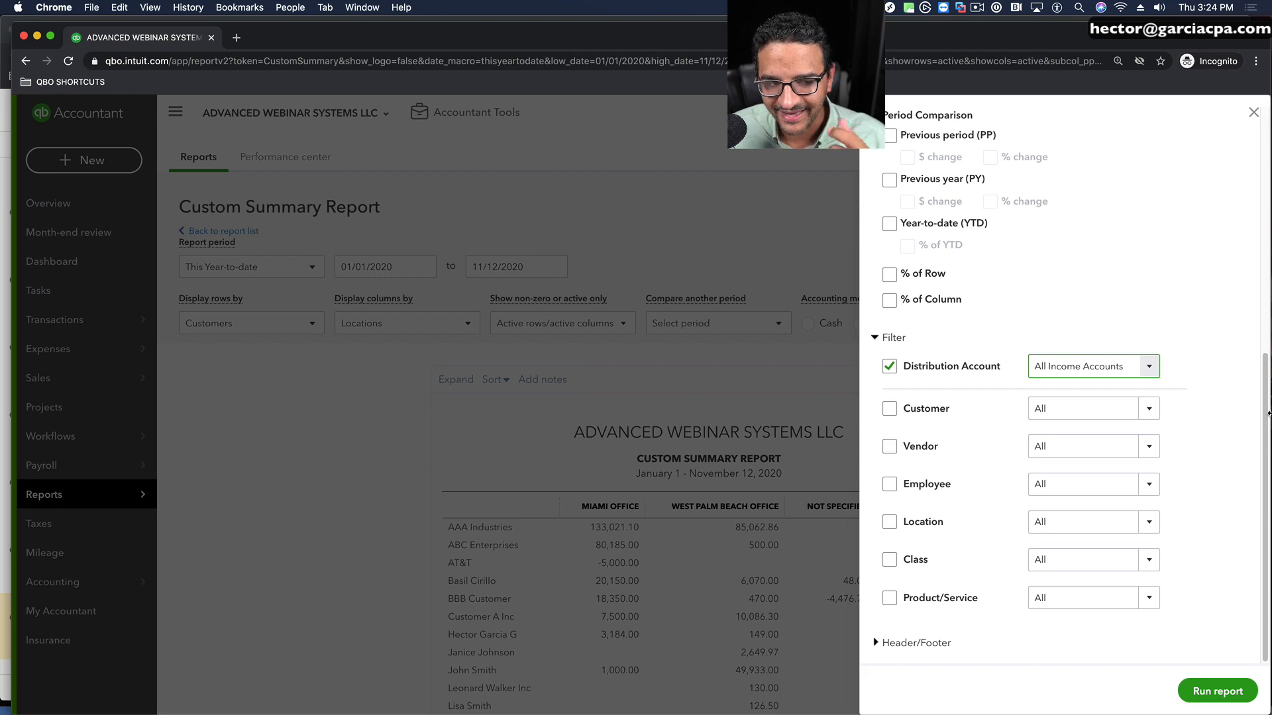
pyautogui.click(1218, 691)
pyautogui.scroll(-4, 1138, 448)
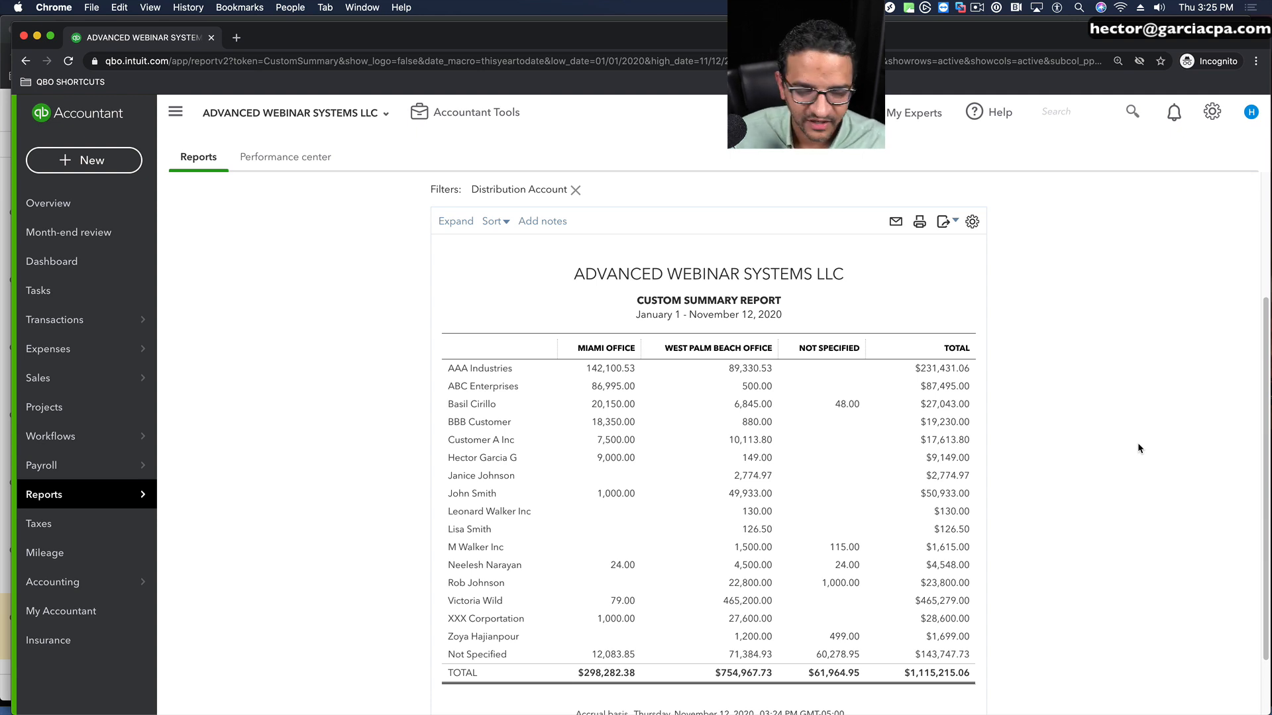
# Step: Display the report columns by Classes and run the report
pyautogui.scroll(5, 1138, 449)
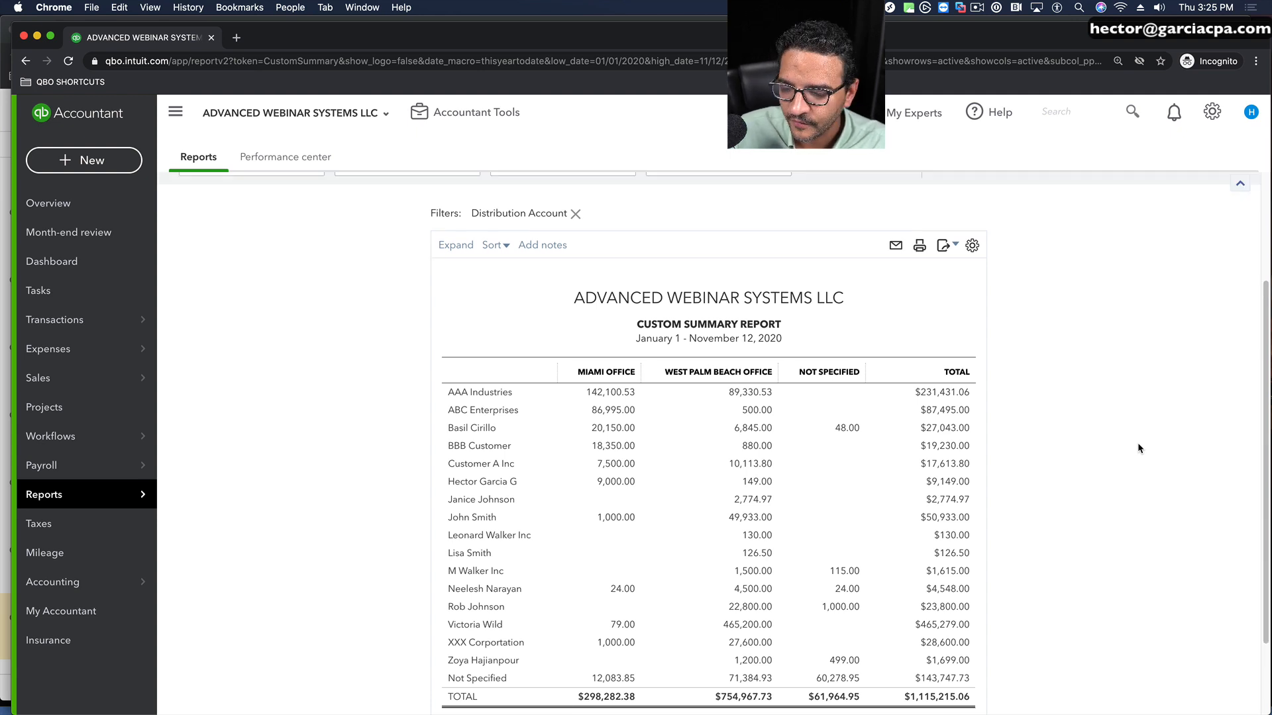
pyautogui.click(378, 298)
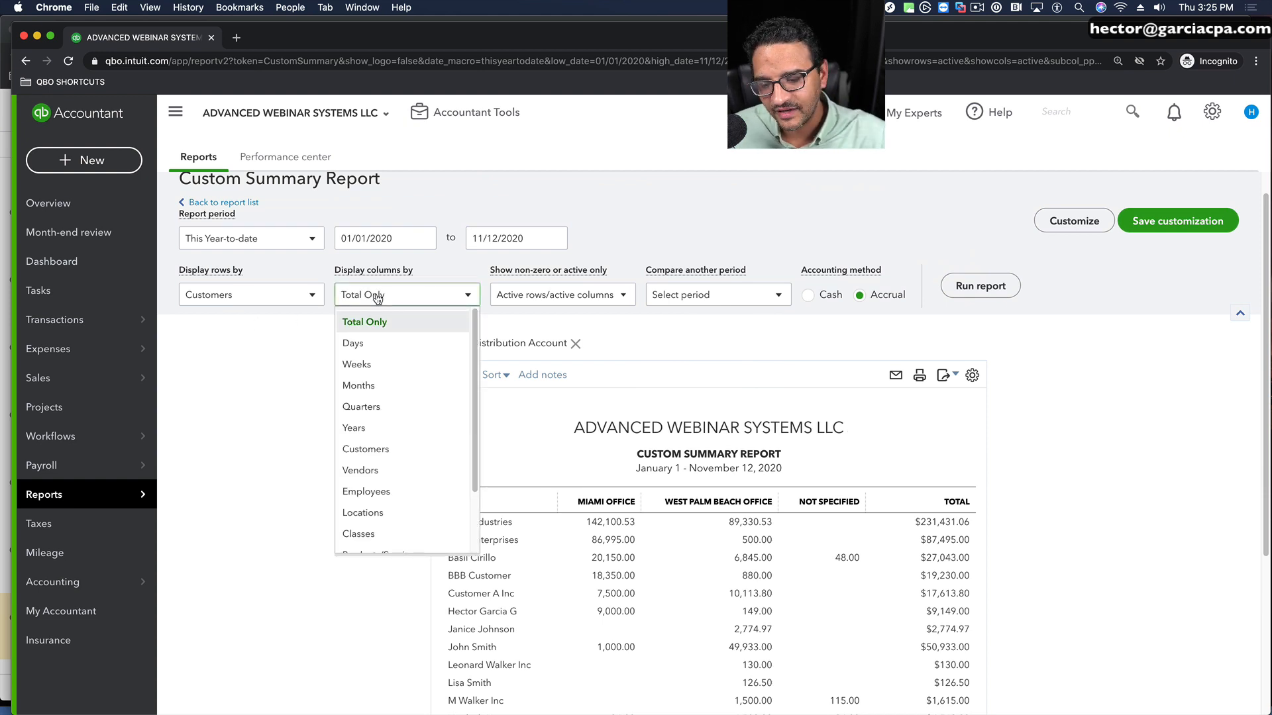
pyautogui.click(359, 534)
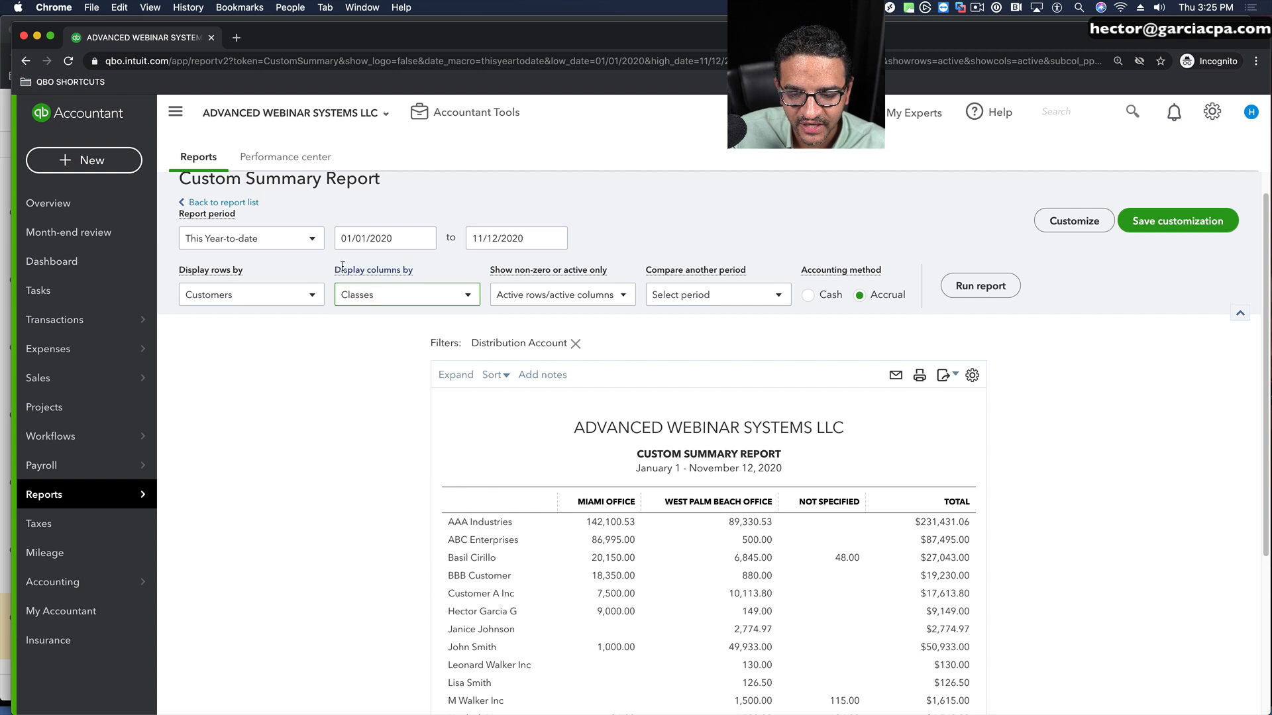
pyautogui.click(979, 287)
pyautogui.scroll(-3, 1115, 412)
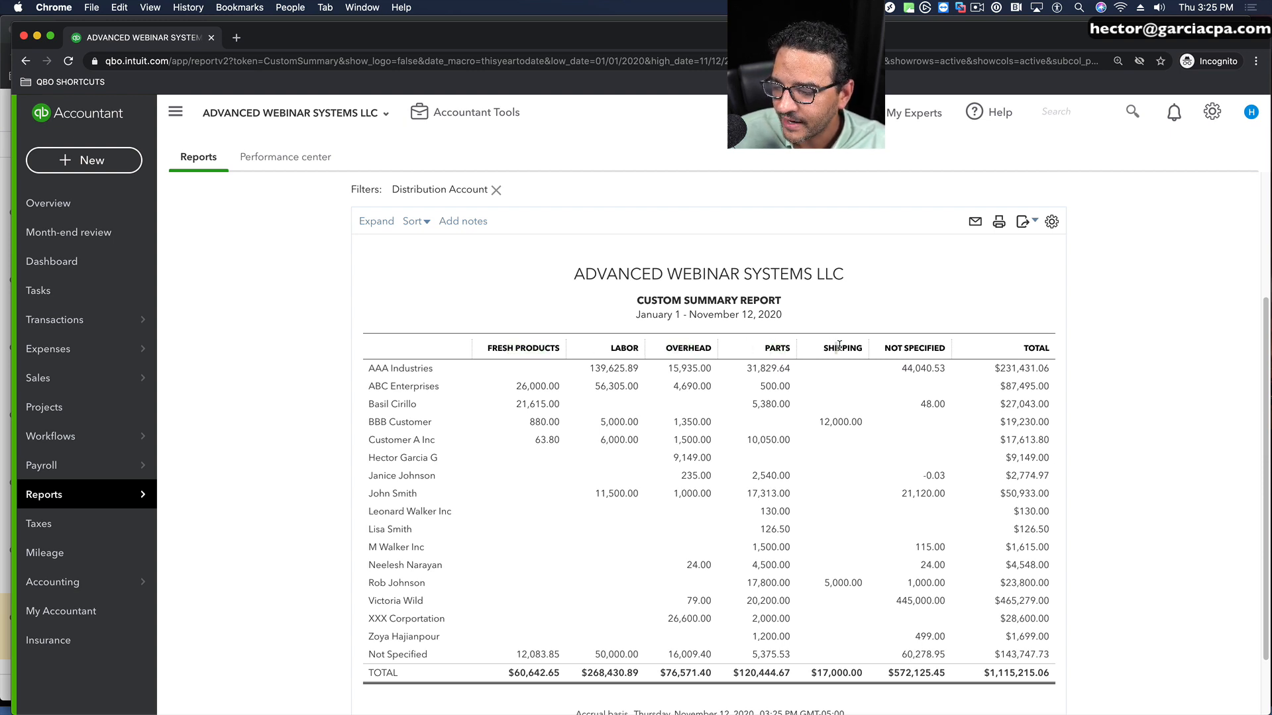
# Step: From AAA Industries' Not Specified class amount, open the 02/13/2020 invoice, assign it the Fresh Products class, and save and close it
pyautogui.click(931, 369)
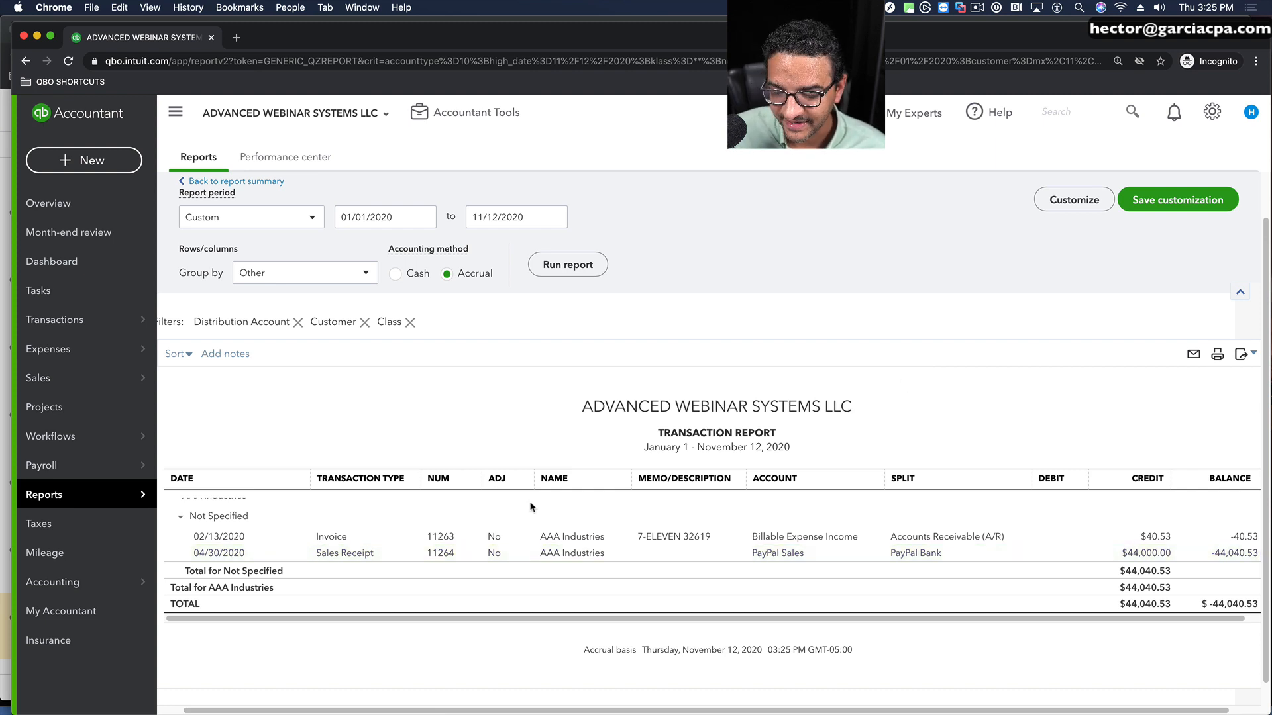
pyautogui.click(574, 536)
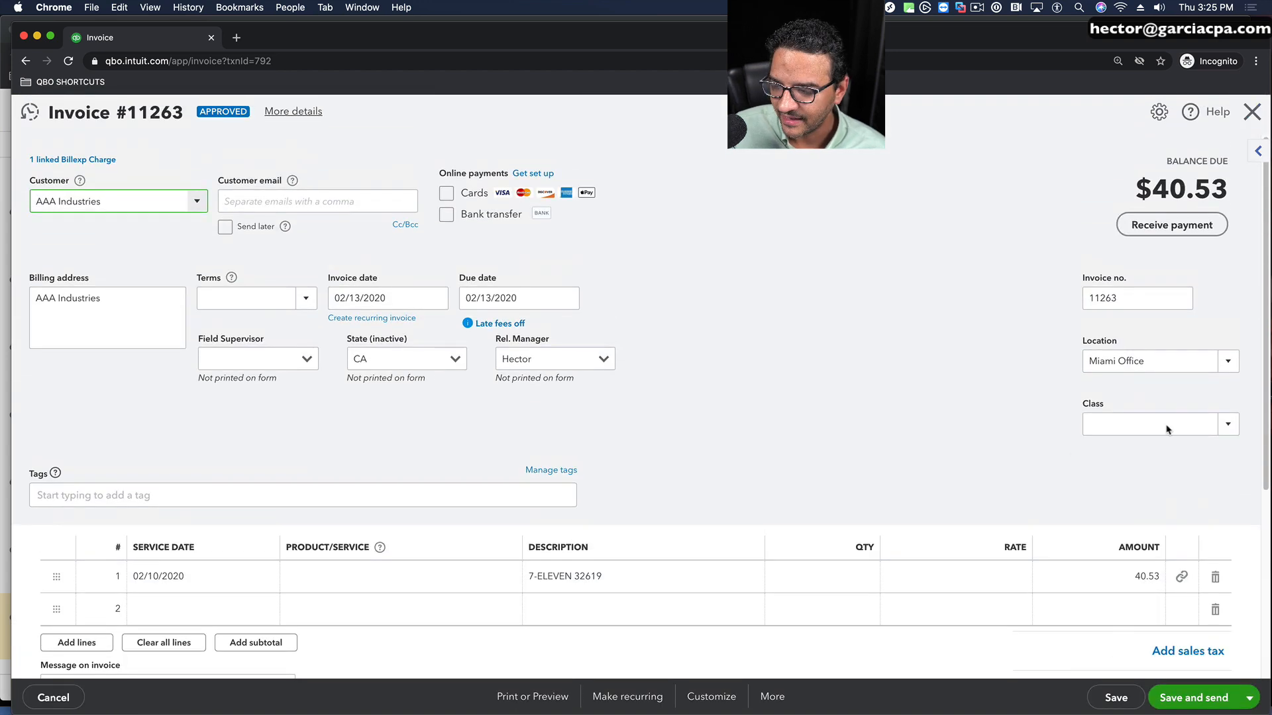
pyautogui.click(1229, 425)
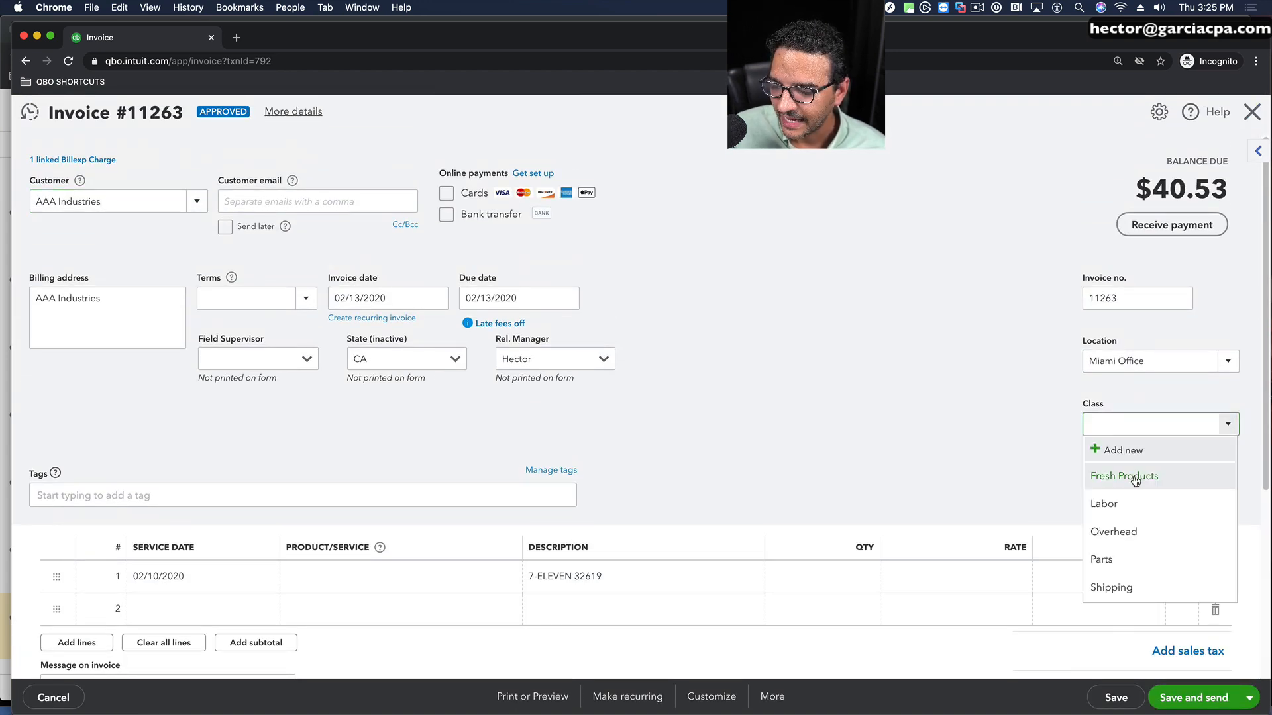
pyautogui.click(1135, 480)
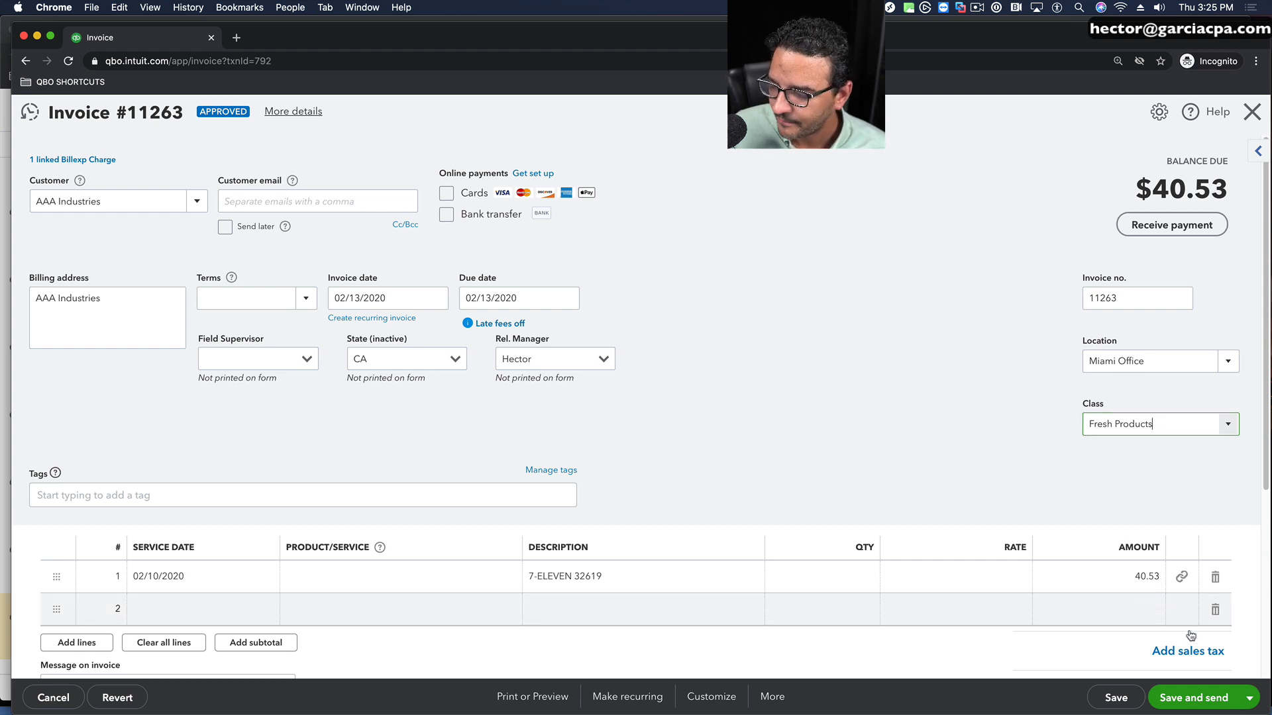
pyautogui.click(1245, 702)
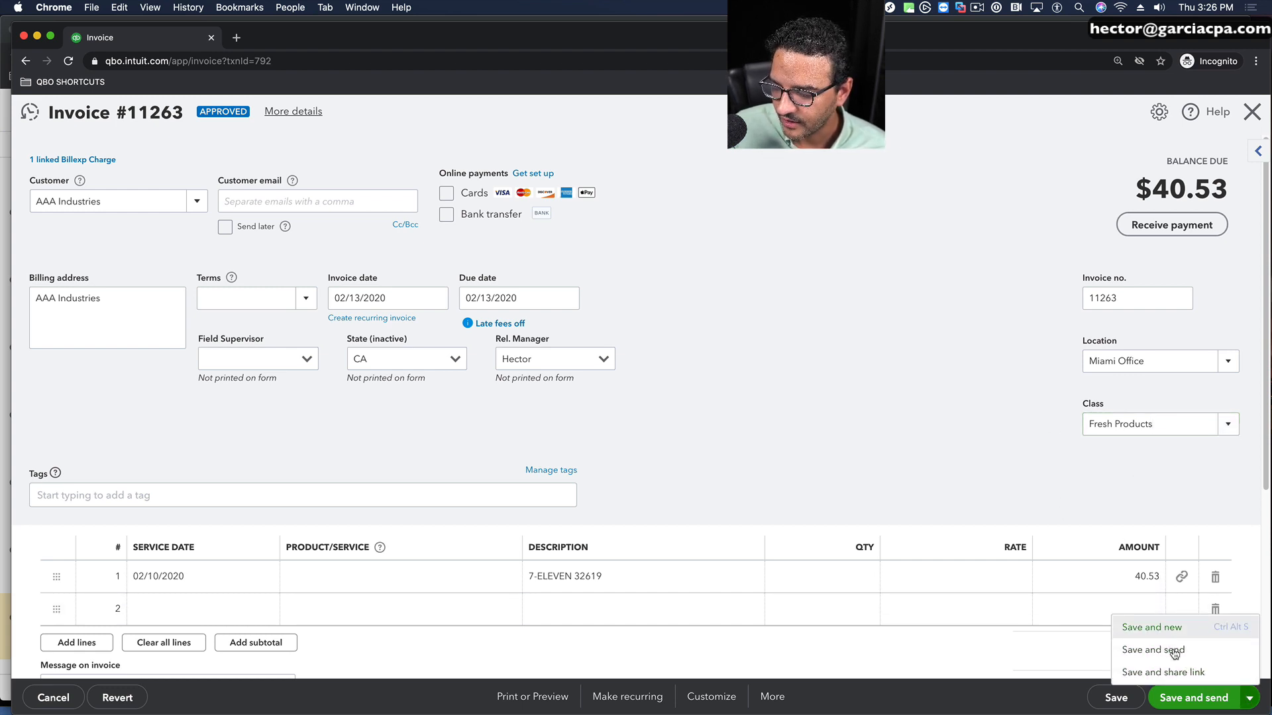
pyautogui.click(1110, 701)
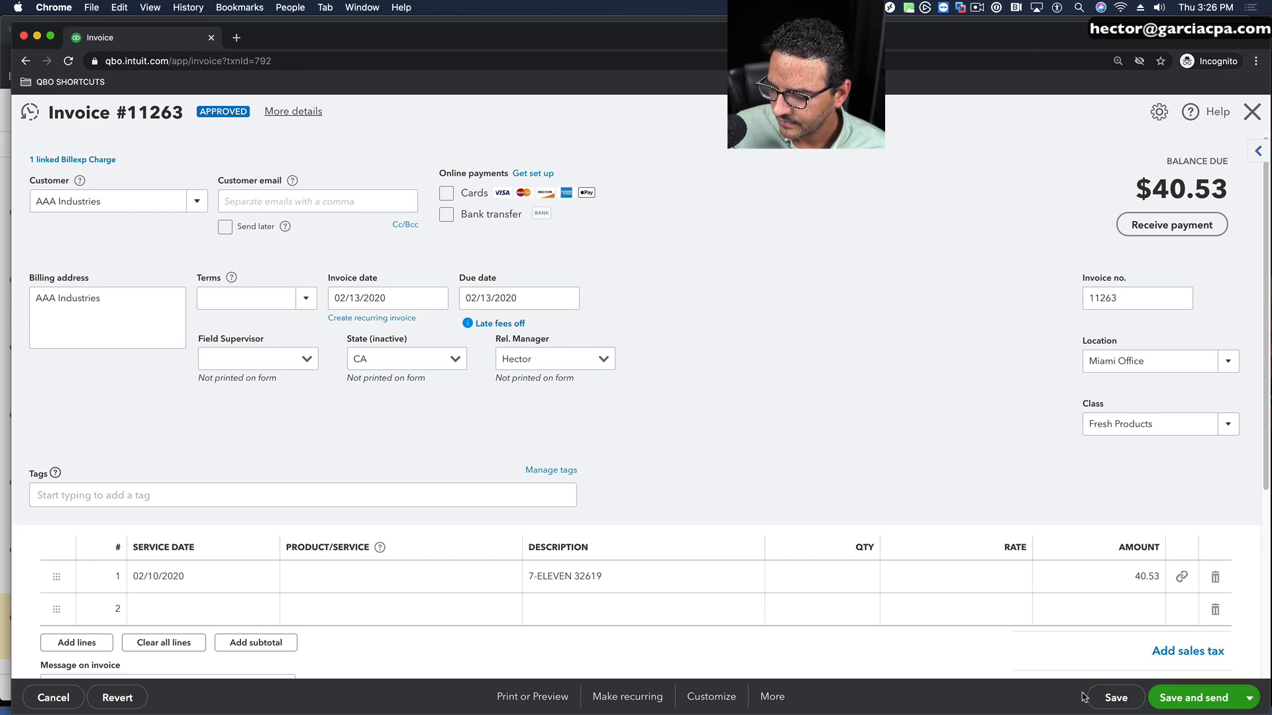
pyautogui.click(780, 443)
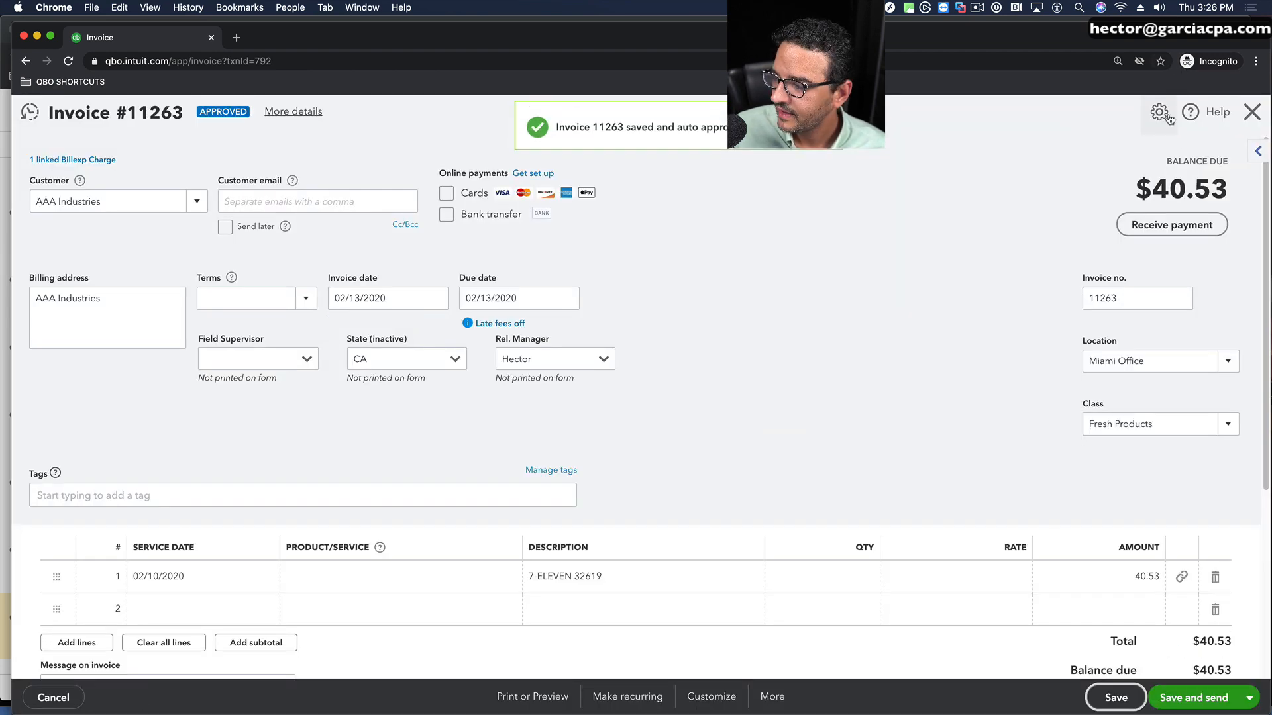
pyautogui.click(1251, 113)
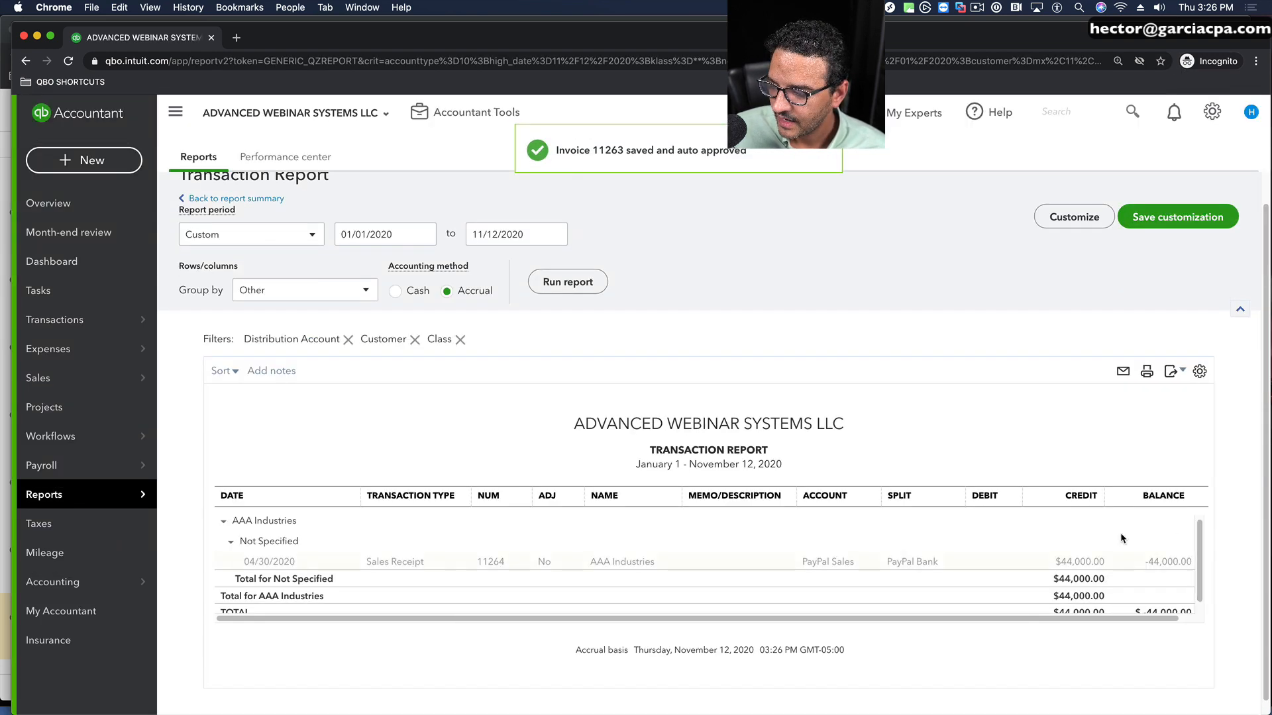
# Step: Assign the Labor class to the 04/30/2020 AAA Industries sales receipt, save and close it, and return to the summary report
pyautogui.click(1081, 561)
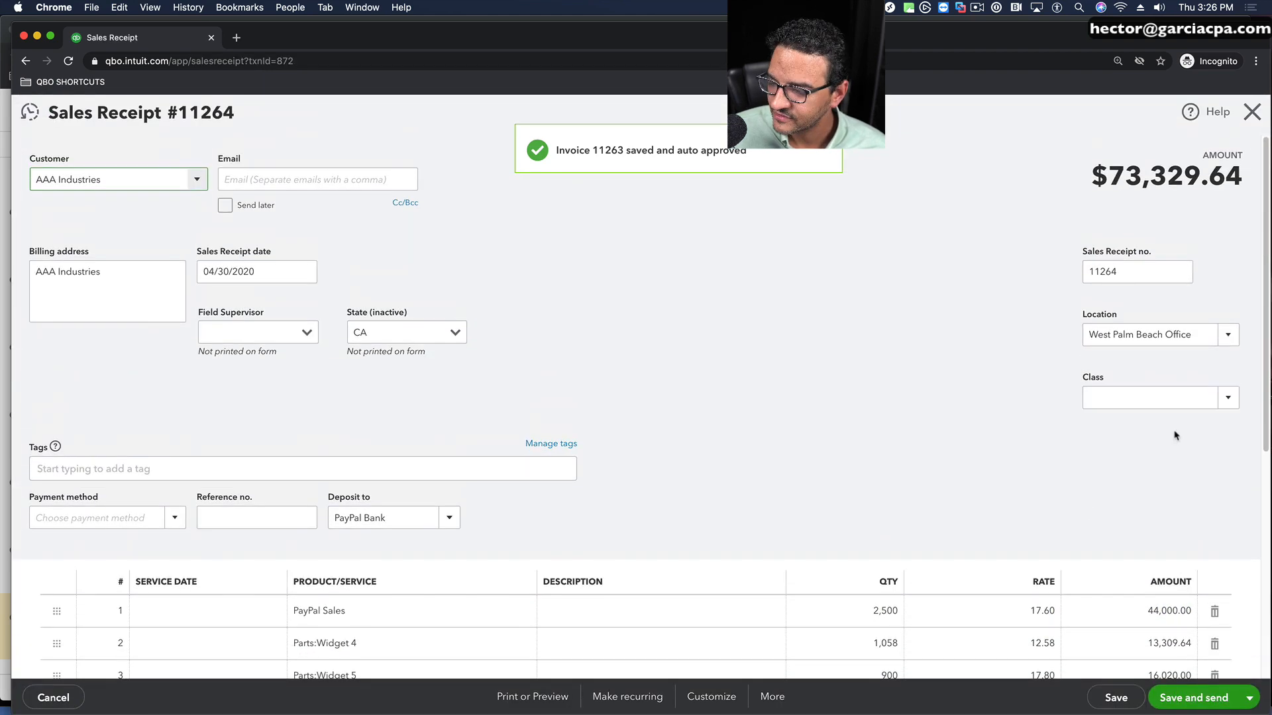
pyautogui.click(1227, 397)
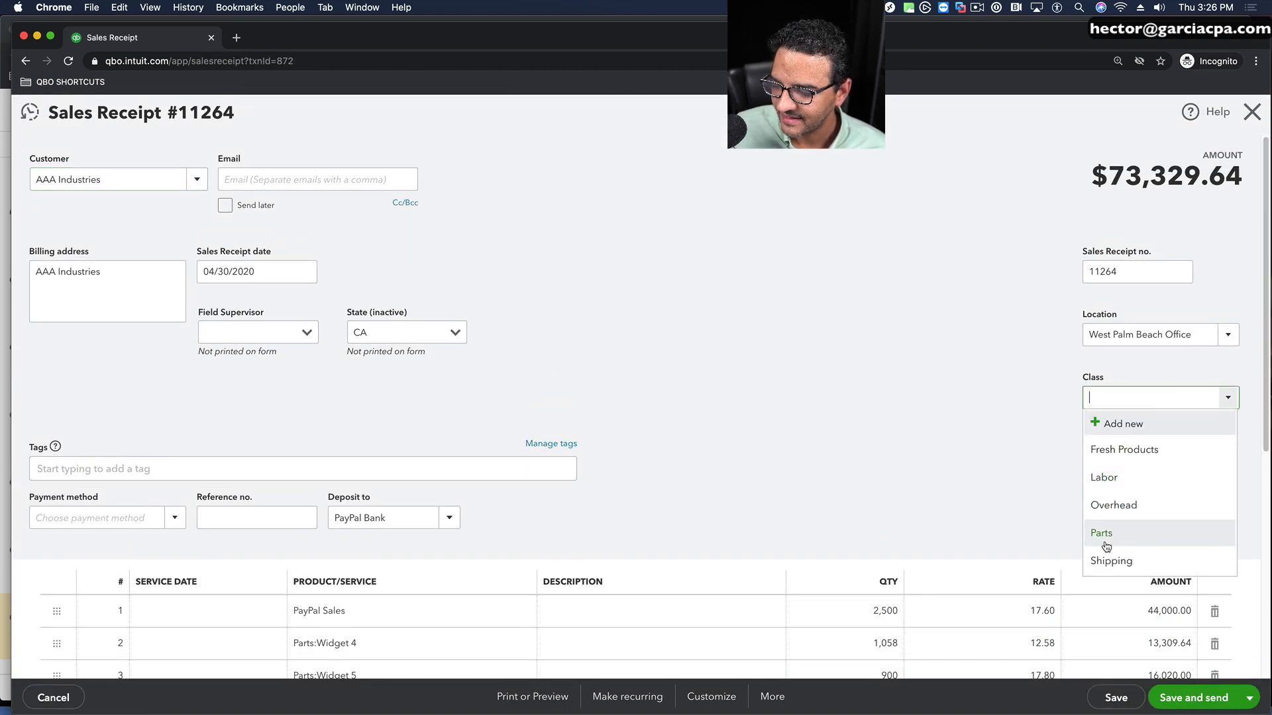
pyautogui.click(1104, 482)
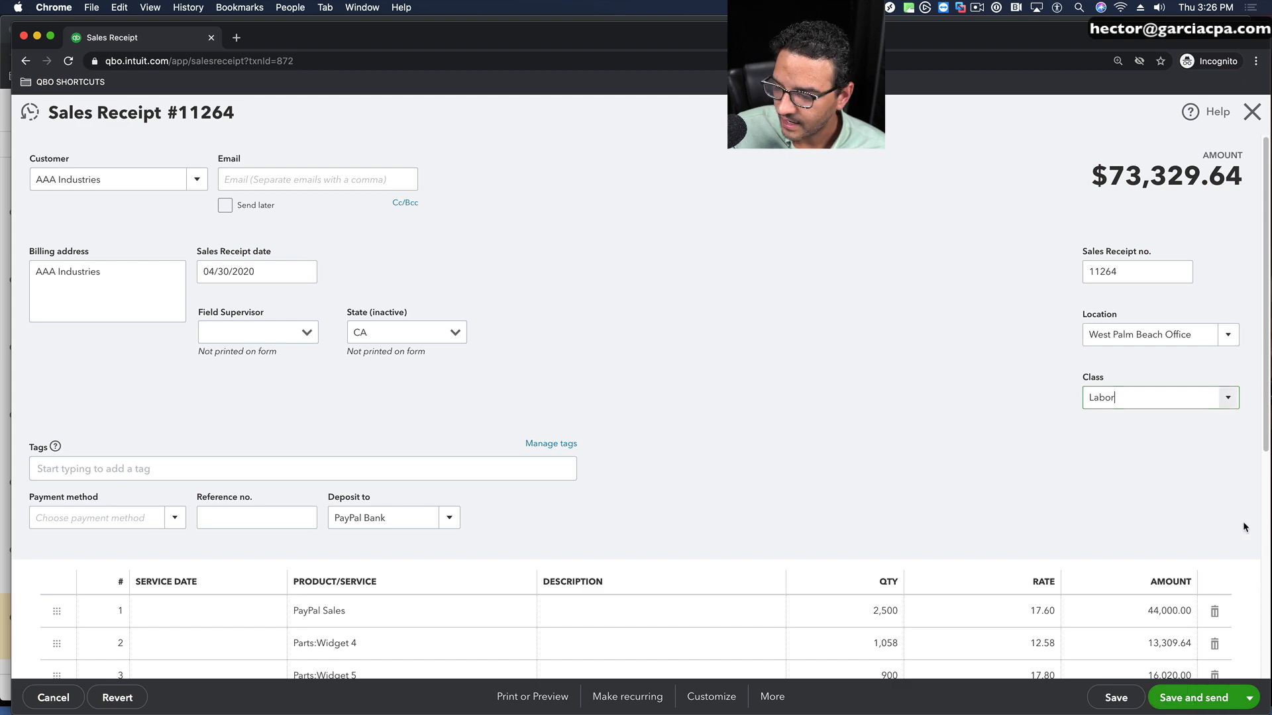
pyautogui.click(1116, 697)
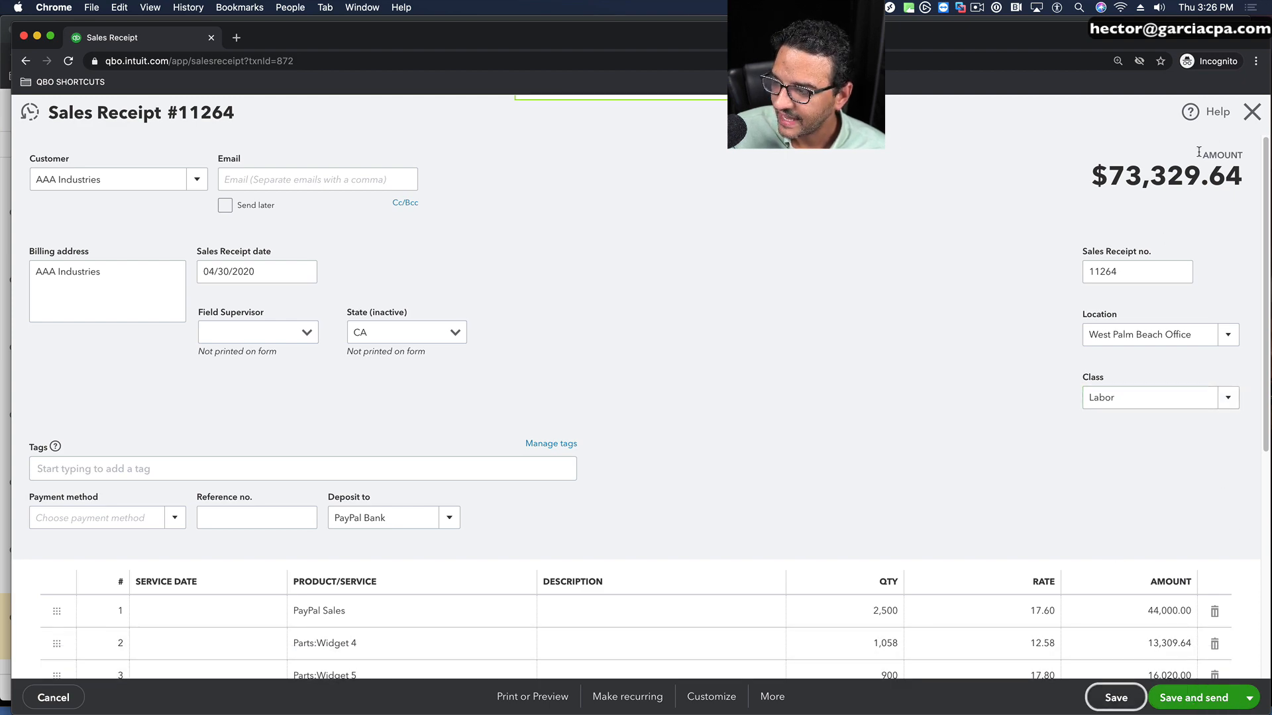
pyautogui.click(1252, 112)
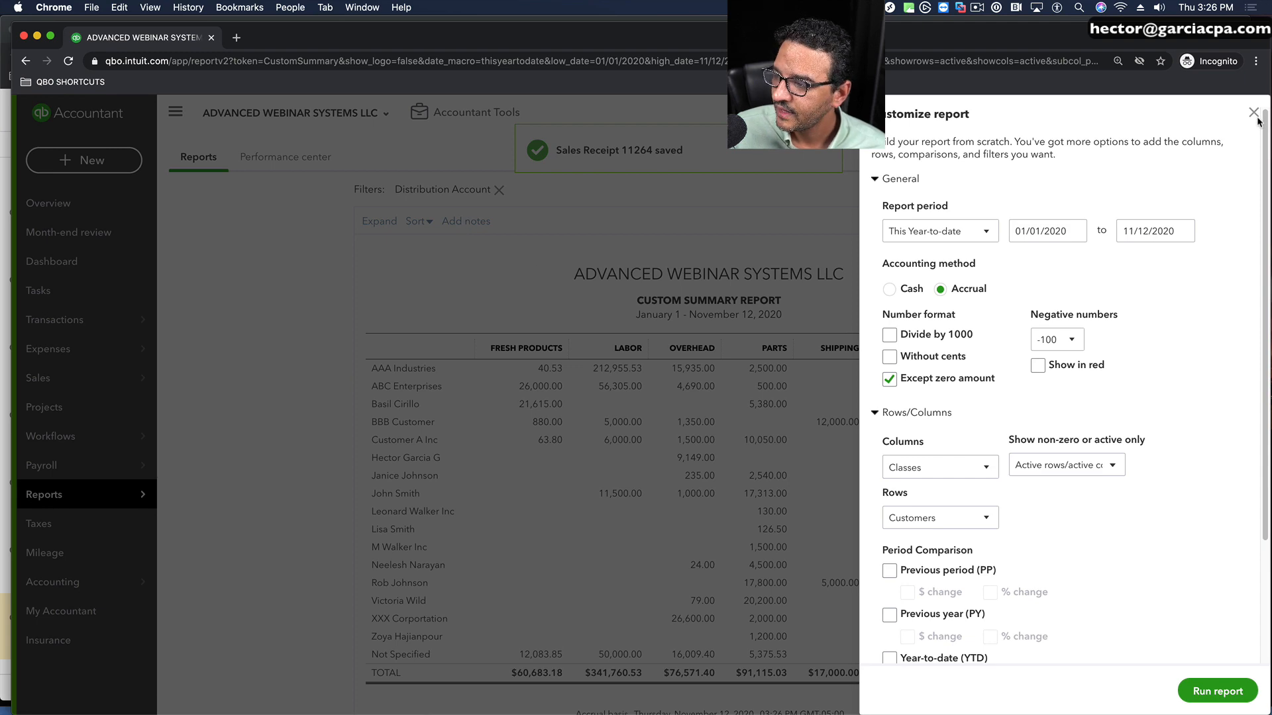
pyautogui.click(1256, 114)
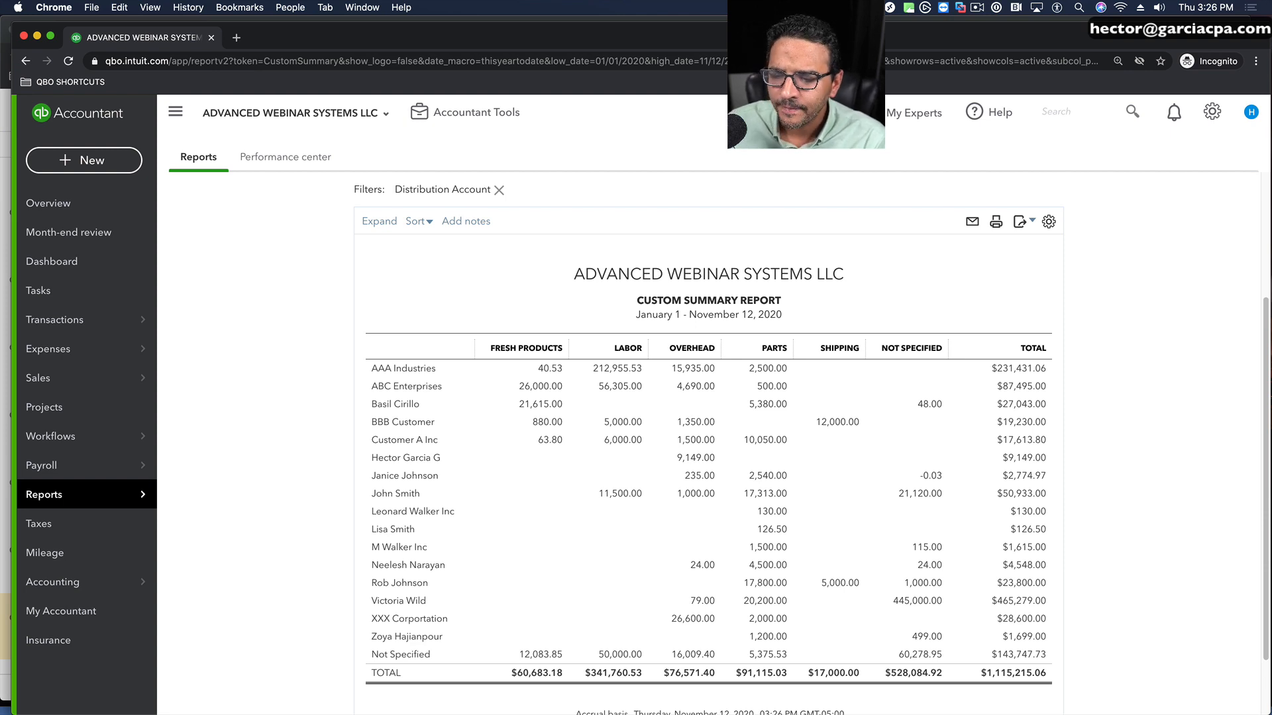
pyautogui.scroll(3, 247, 223)
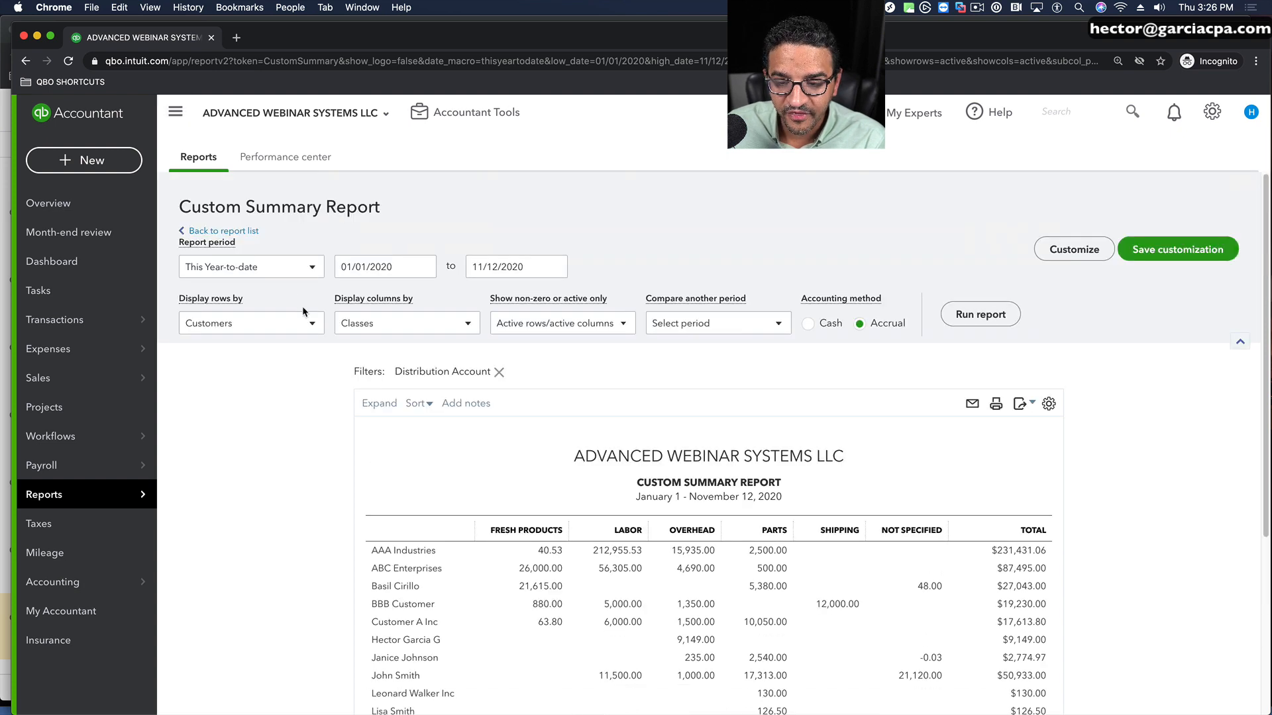
pyautogui.click(263, 331)
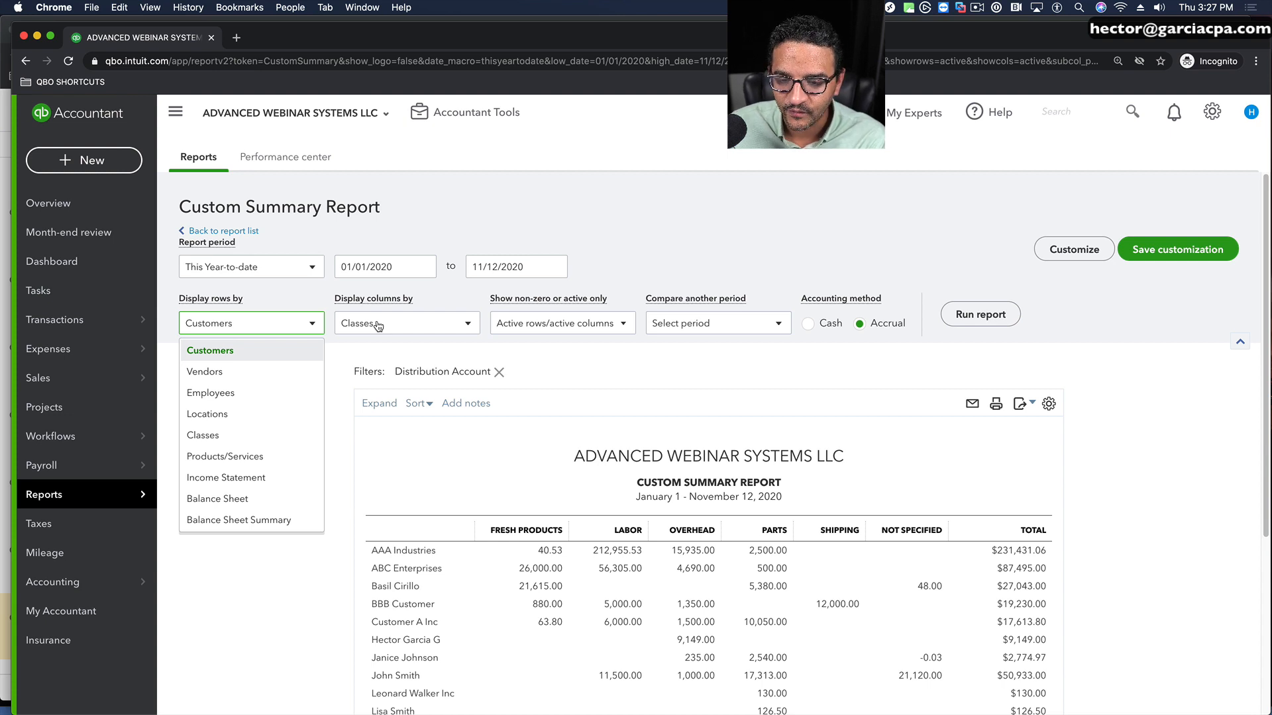
pyautogui.moveTo(175, 208); pyautogui.dragTo(376, 211)
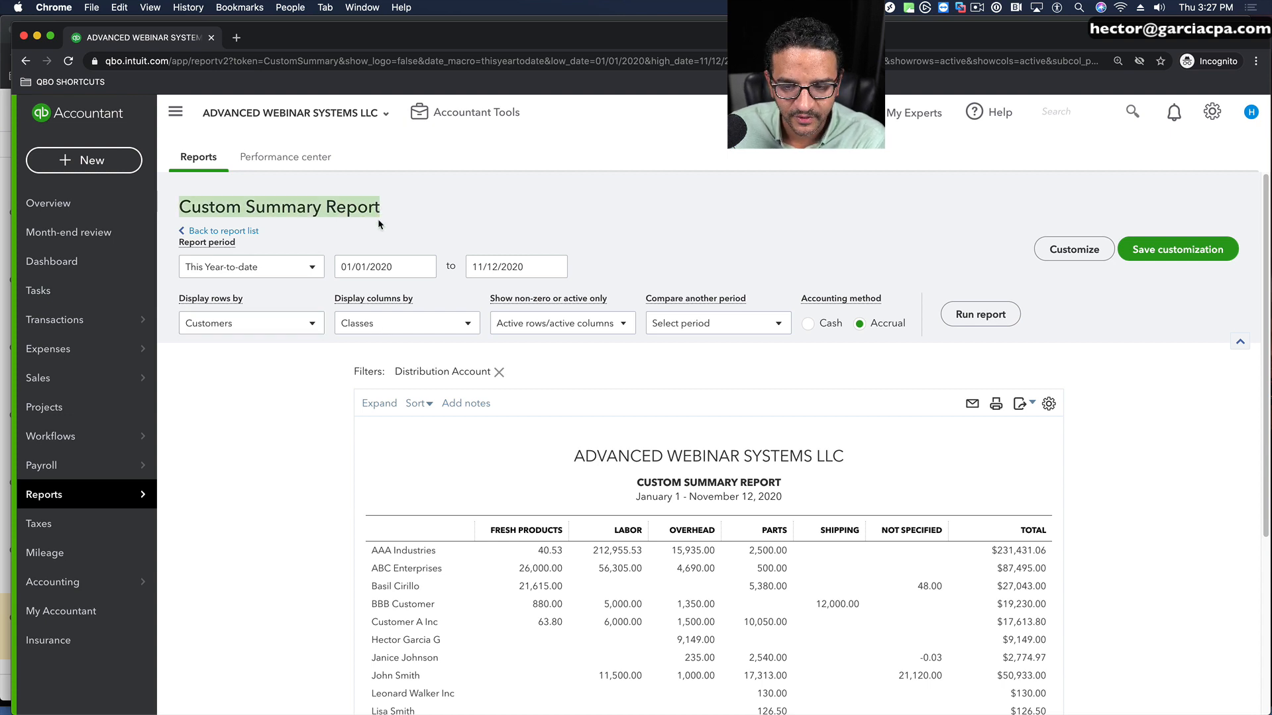
pyautogui.click(258, 324)
pyautogui.click(242, 415)
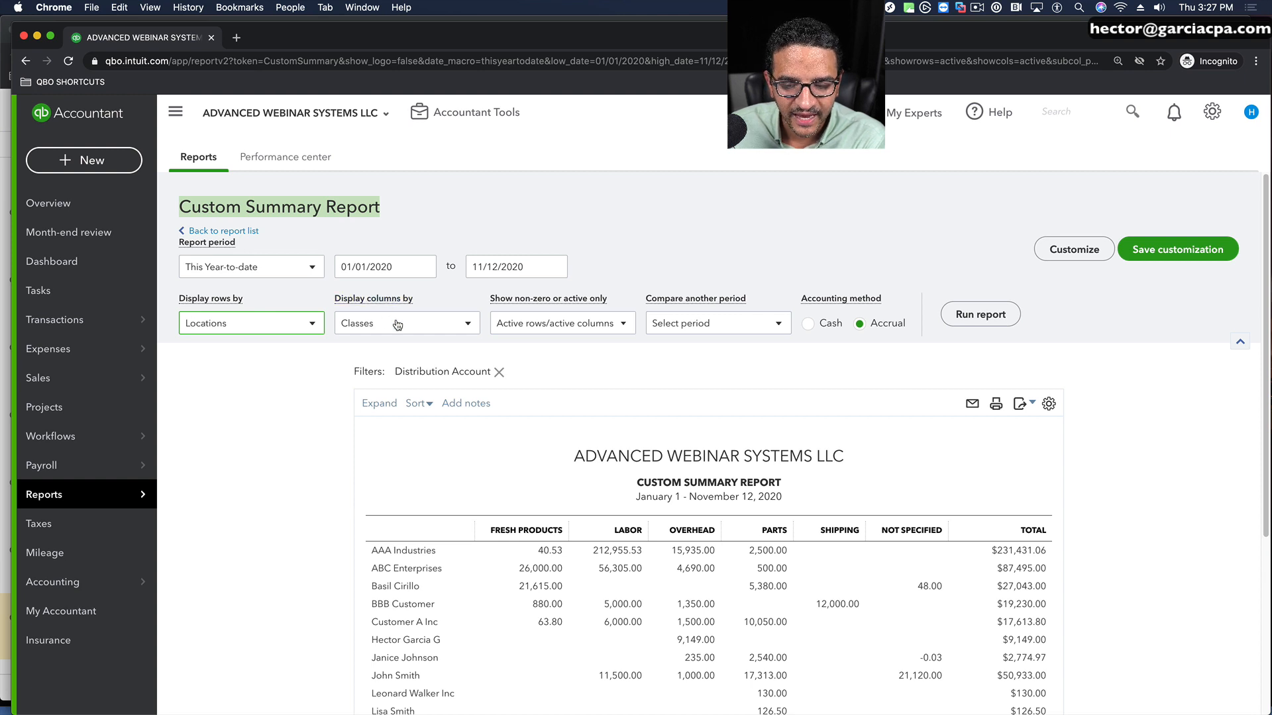
# Step: Display the report rows by Classes and the columns by Locations, and run the report
pyautogui.click(213, 331)
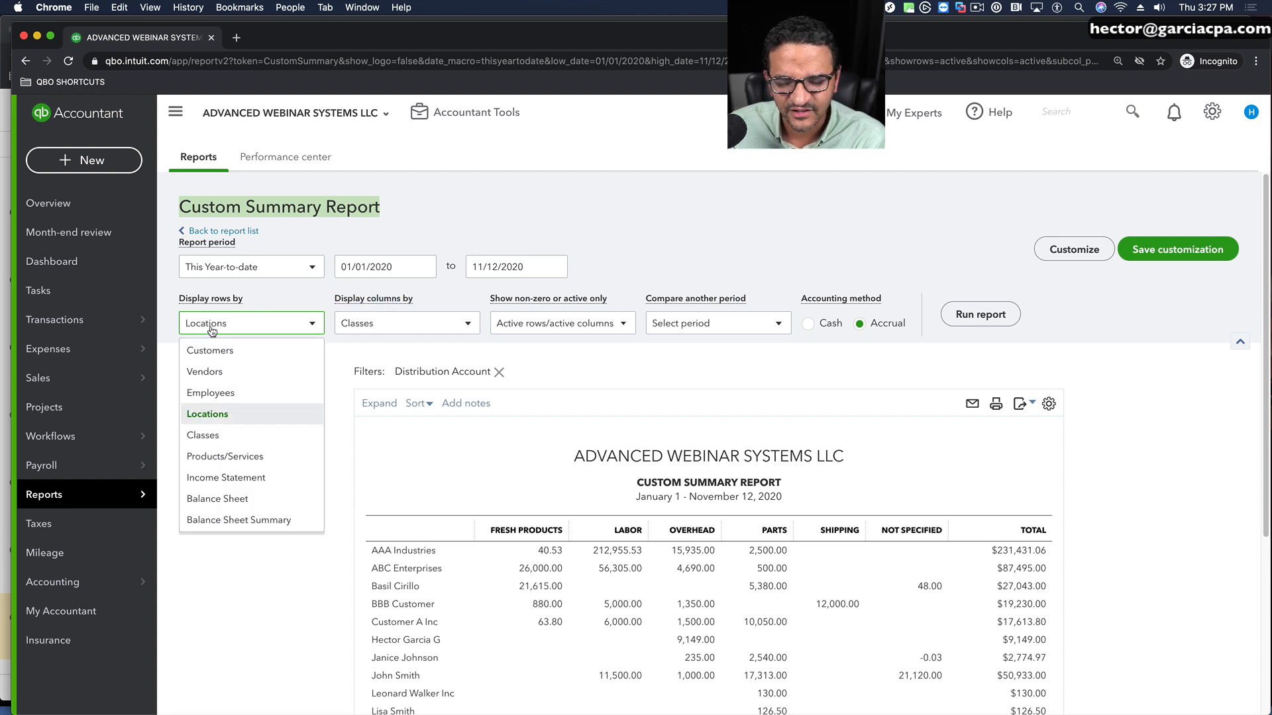
pyautogui.click(203, 438)
pyautogui.click(400, 324)
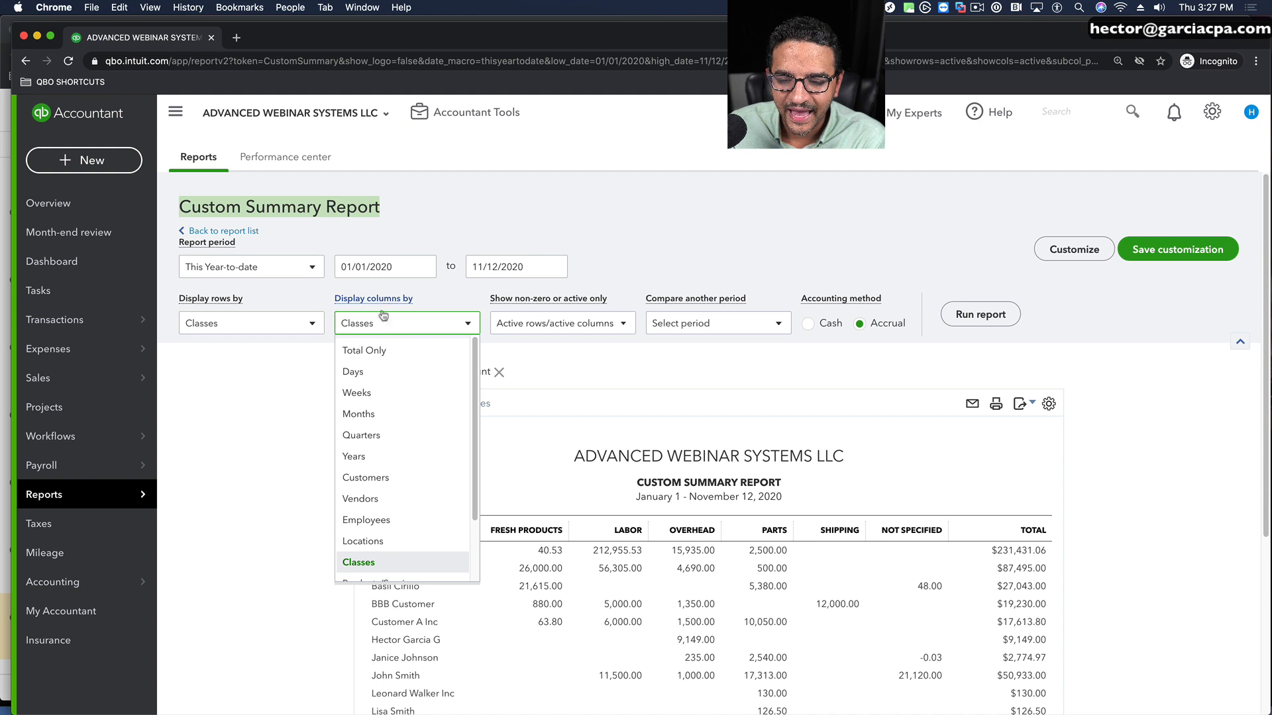
pyautogui.click(368, 540)
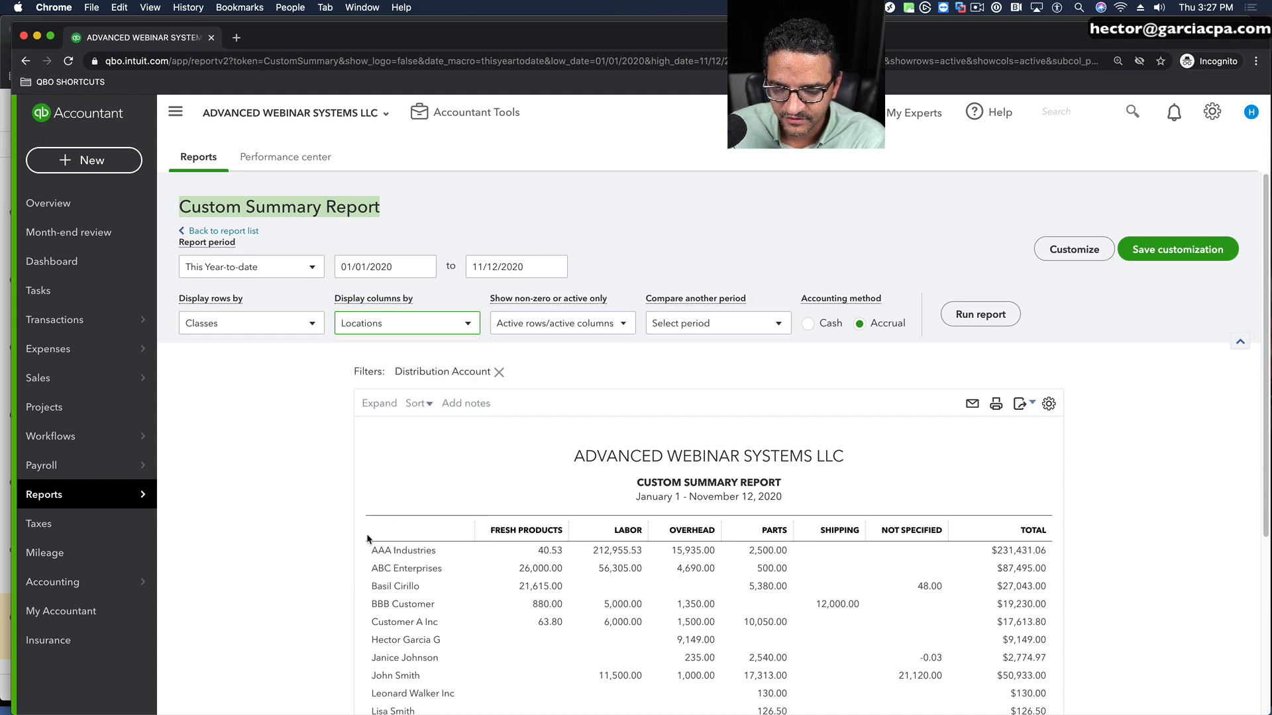
pyautogui.click(979, 315)
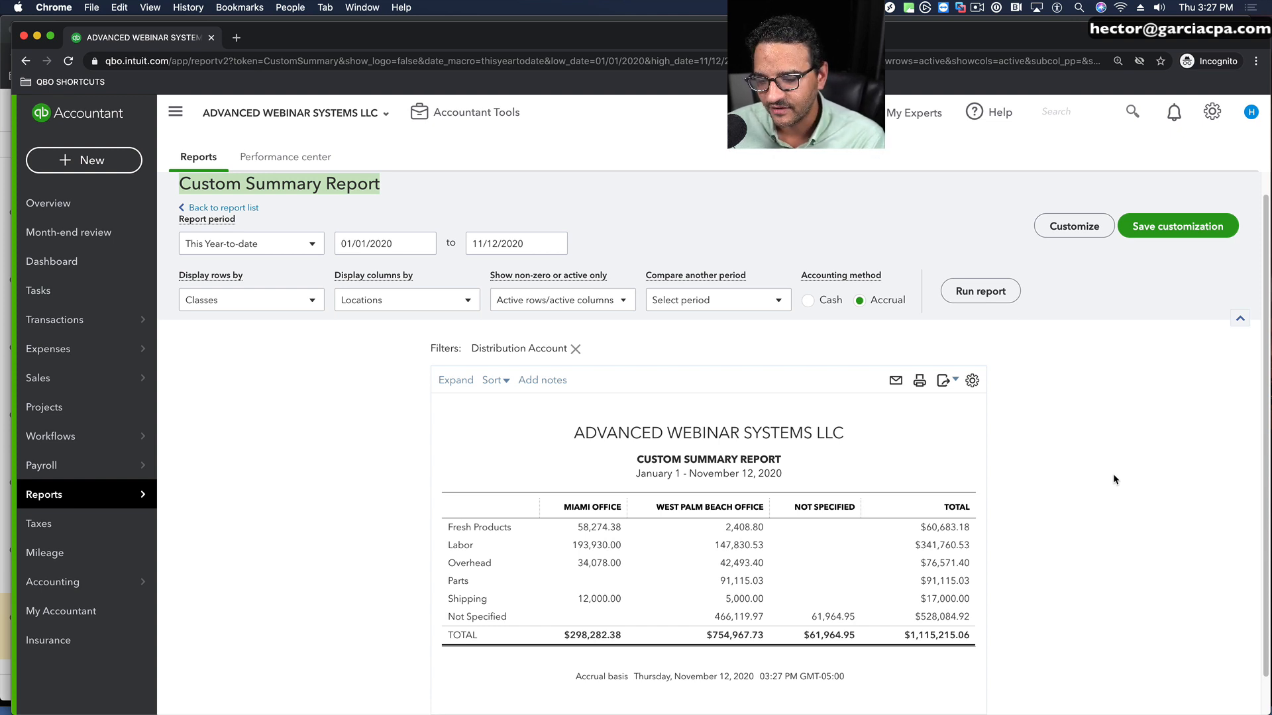
# Step: Display the report rows by Products/Services against the Locations columns and run the report
pyautogui.click(225, 299)
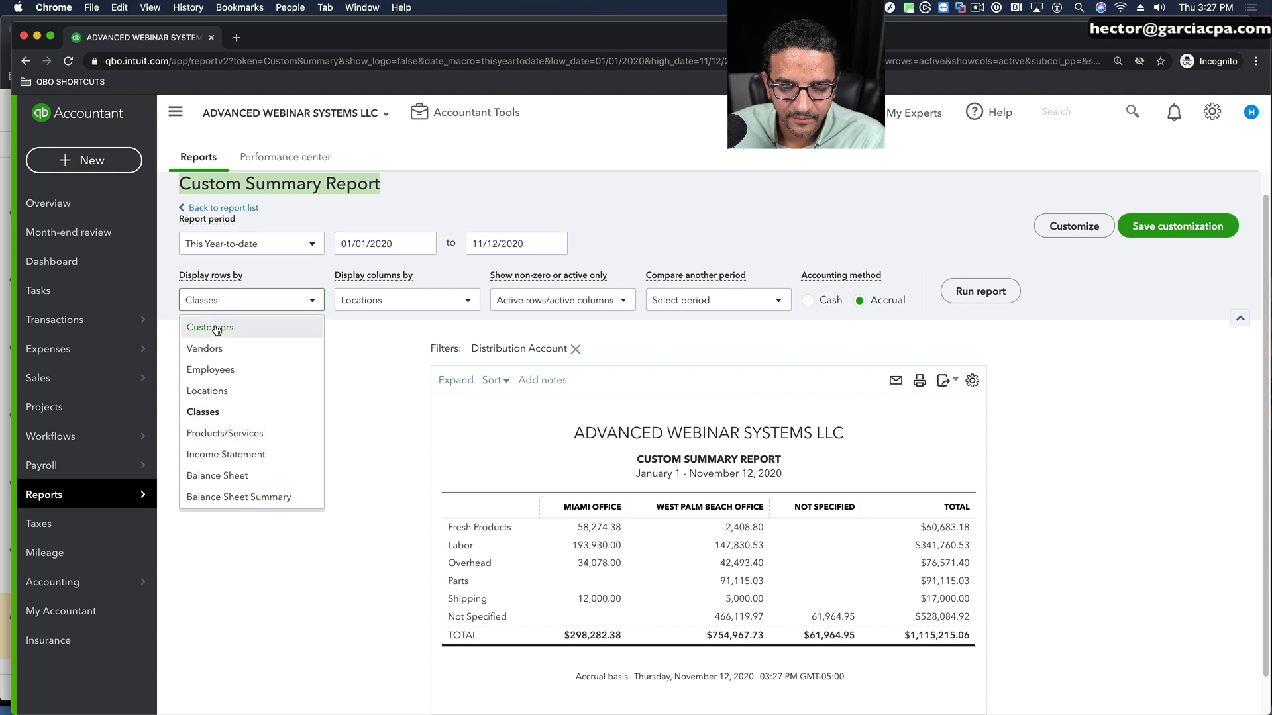
pyautogui.click(235, 434)
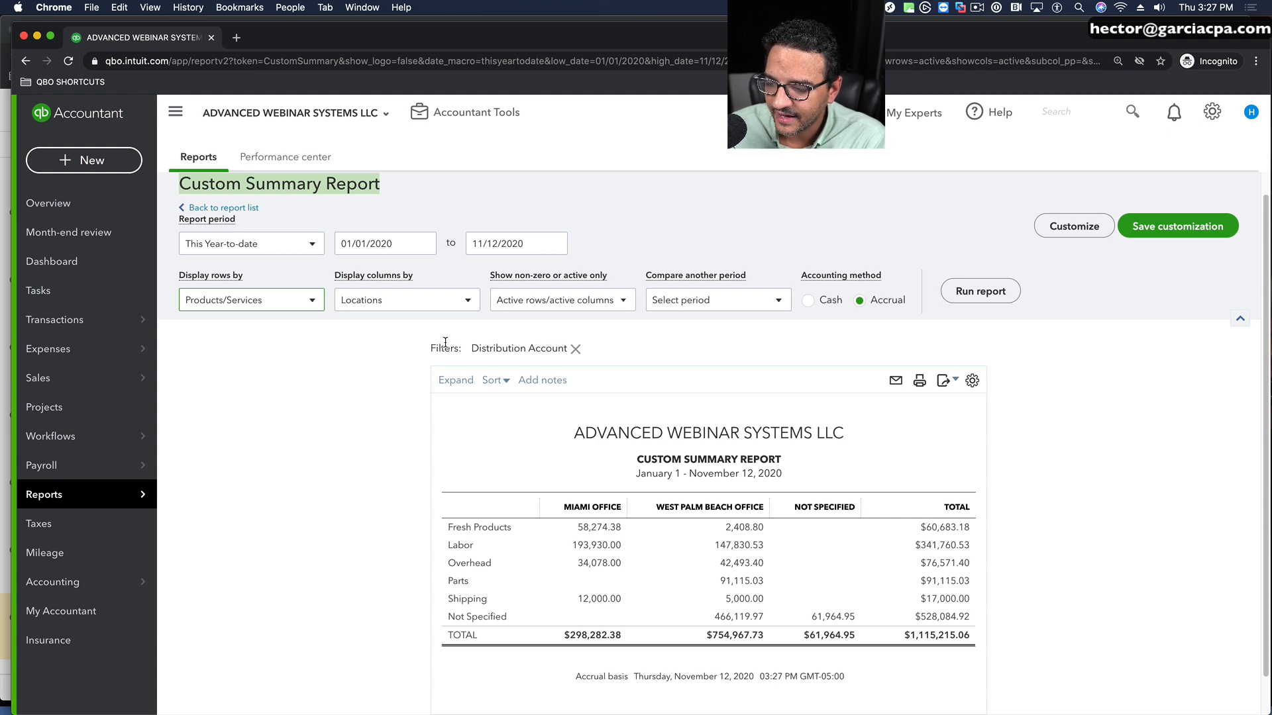
pyautogui.click(1002, 292)
pyautogui.scroll(-3, 1033, 464)
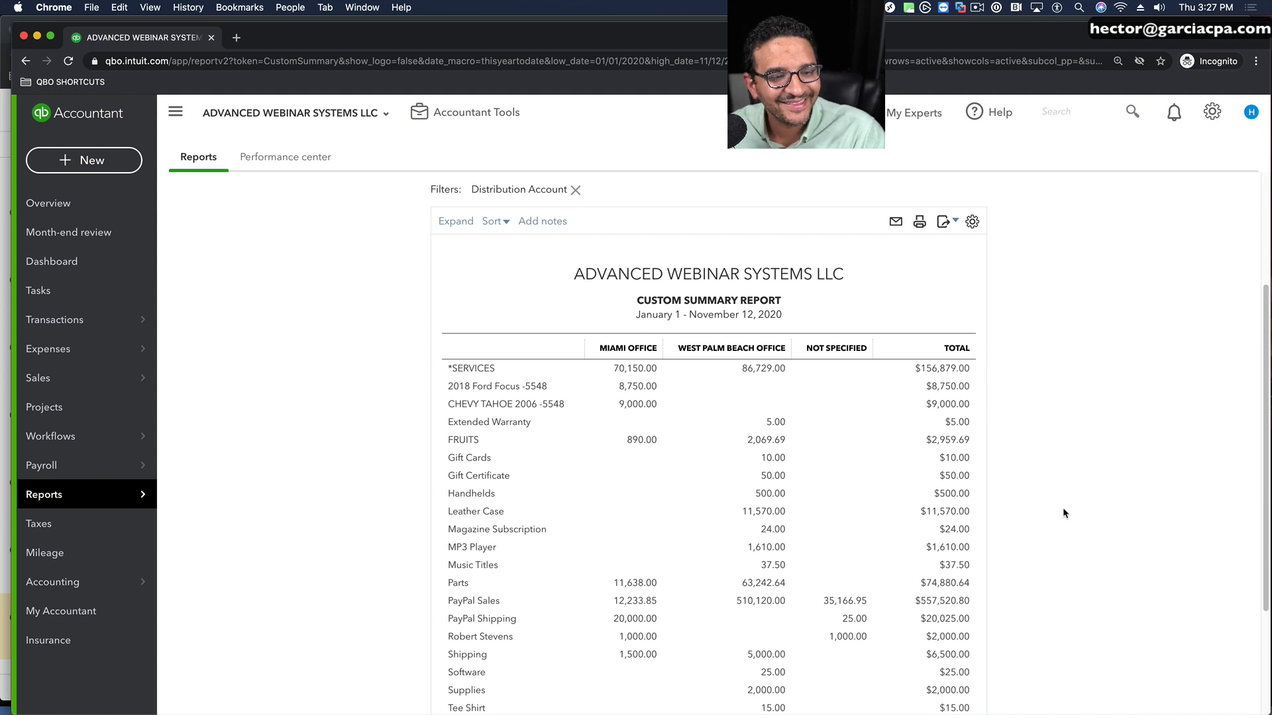
# Step: Display the report columns by Classes, run the report, and review product and service income across the classes
pyautogui.scroll(2, 367, 398)
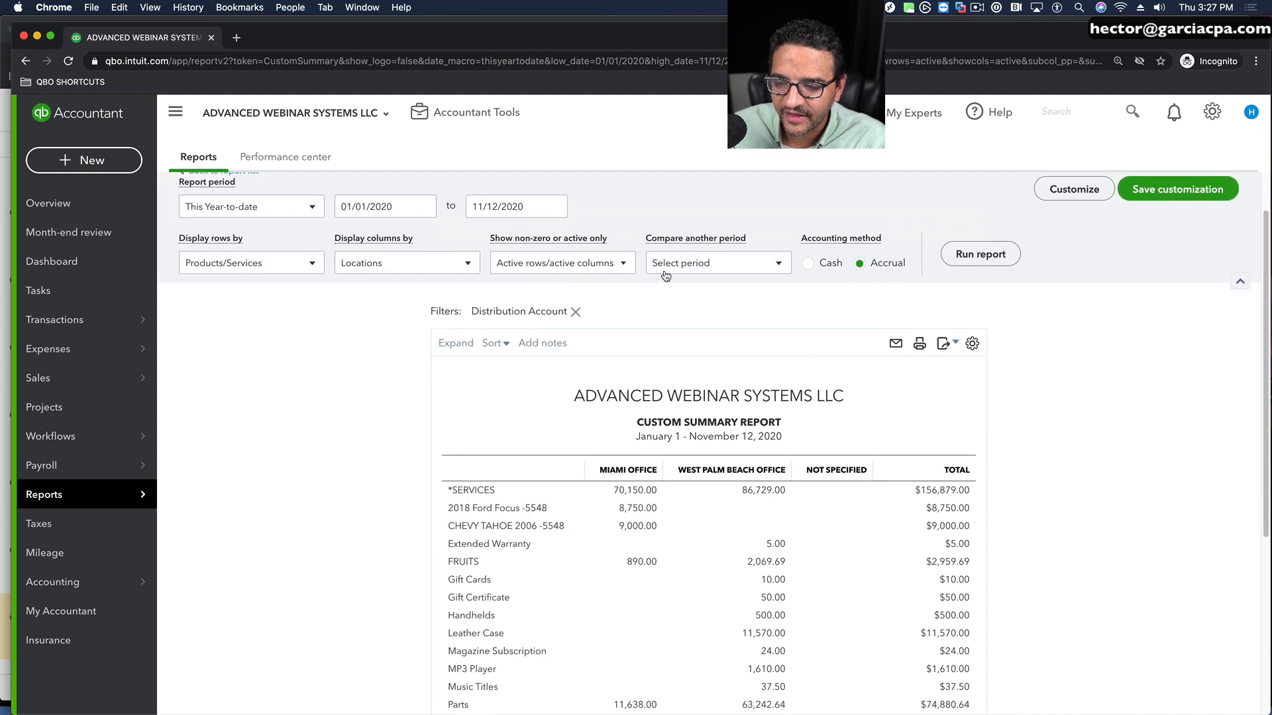
pyautogui.click(435, 268)
pyautogui.click(373, 501)
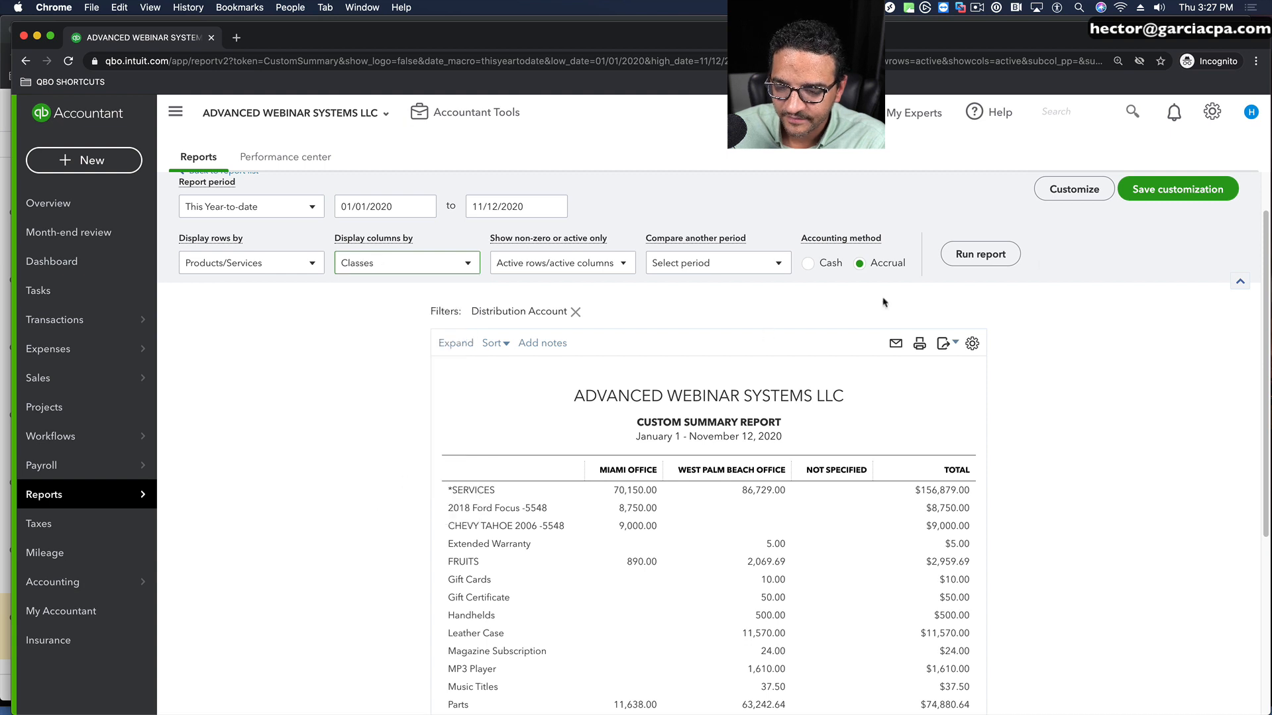
pyautogui.click(980, 254)
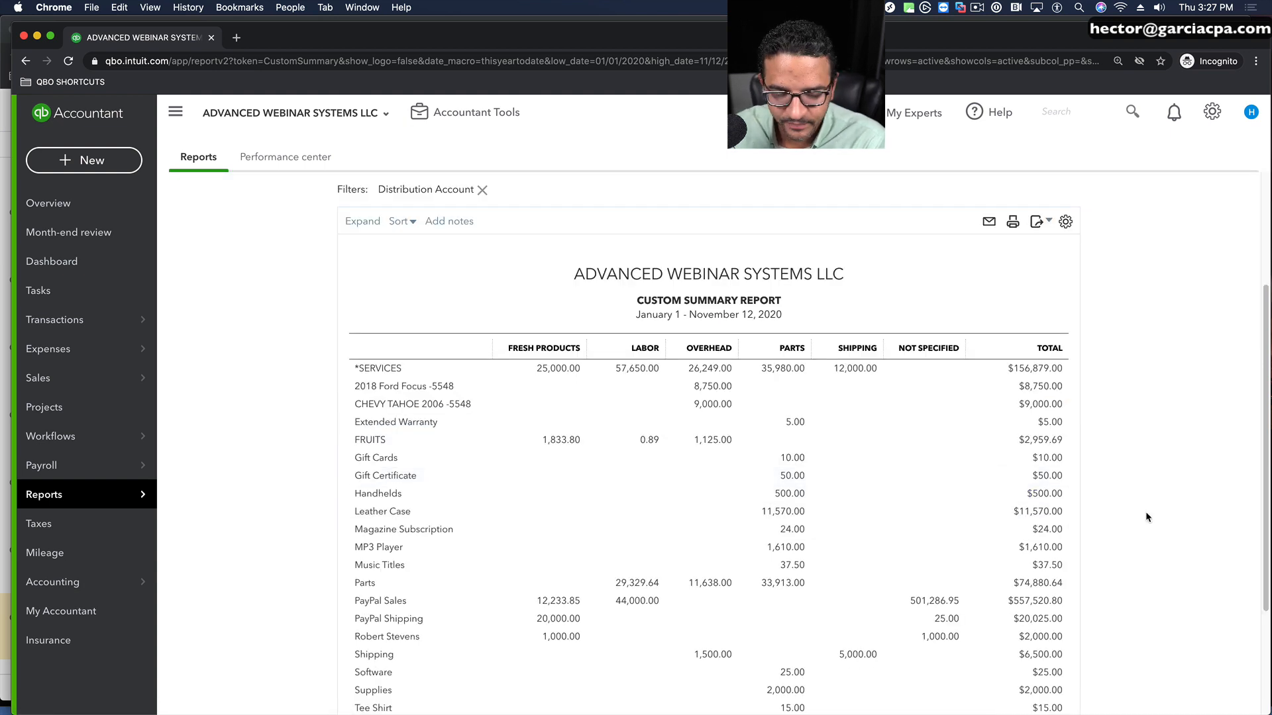
pyautogui.scroll(-3, 861, 513)
pyautogui.scroll(2, 721, 510)
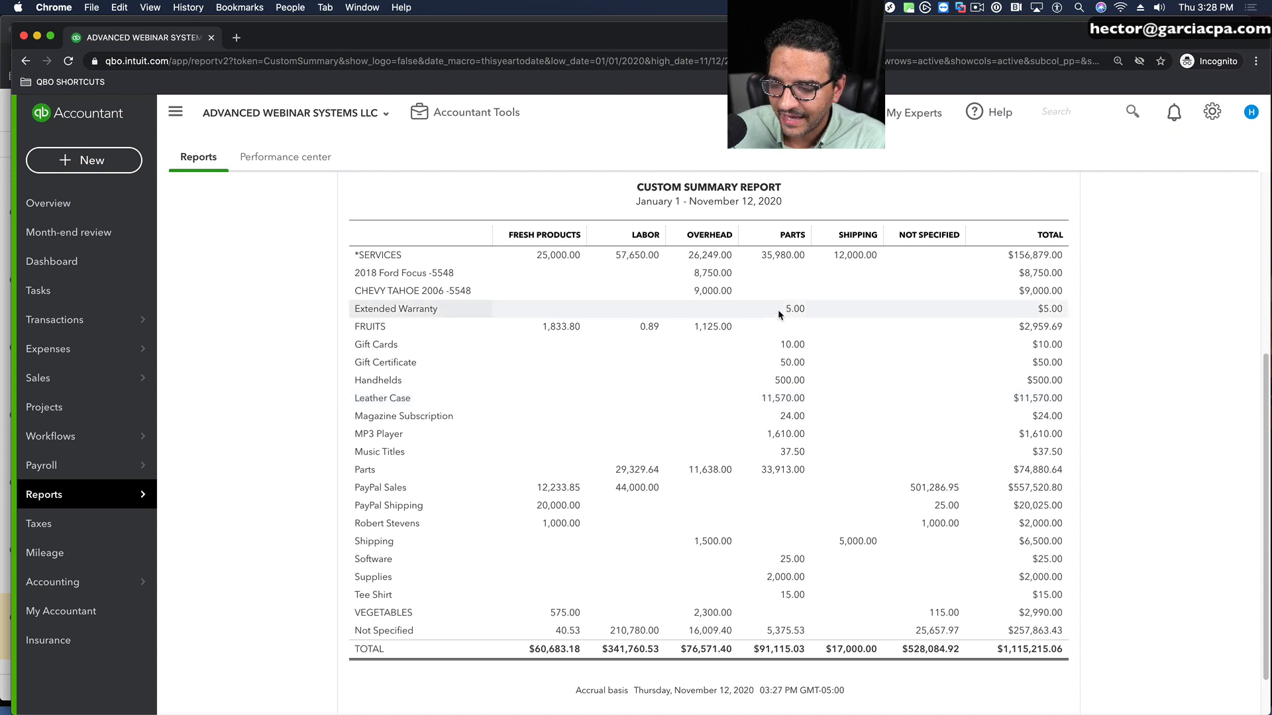
pyautogui.scroll(4, 778, 309)
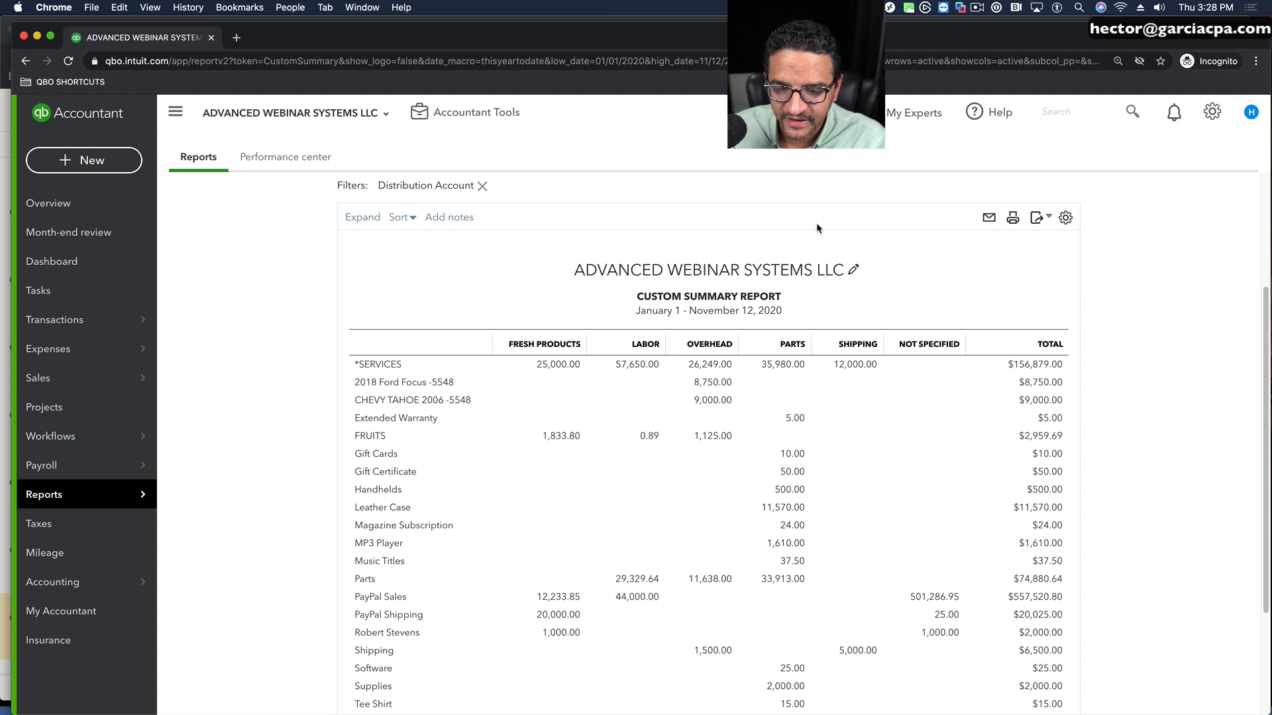
# Step: Open the Locations list from the company's lists and save a new top-level location named FL
pyautogui.click(1209, 115)
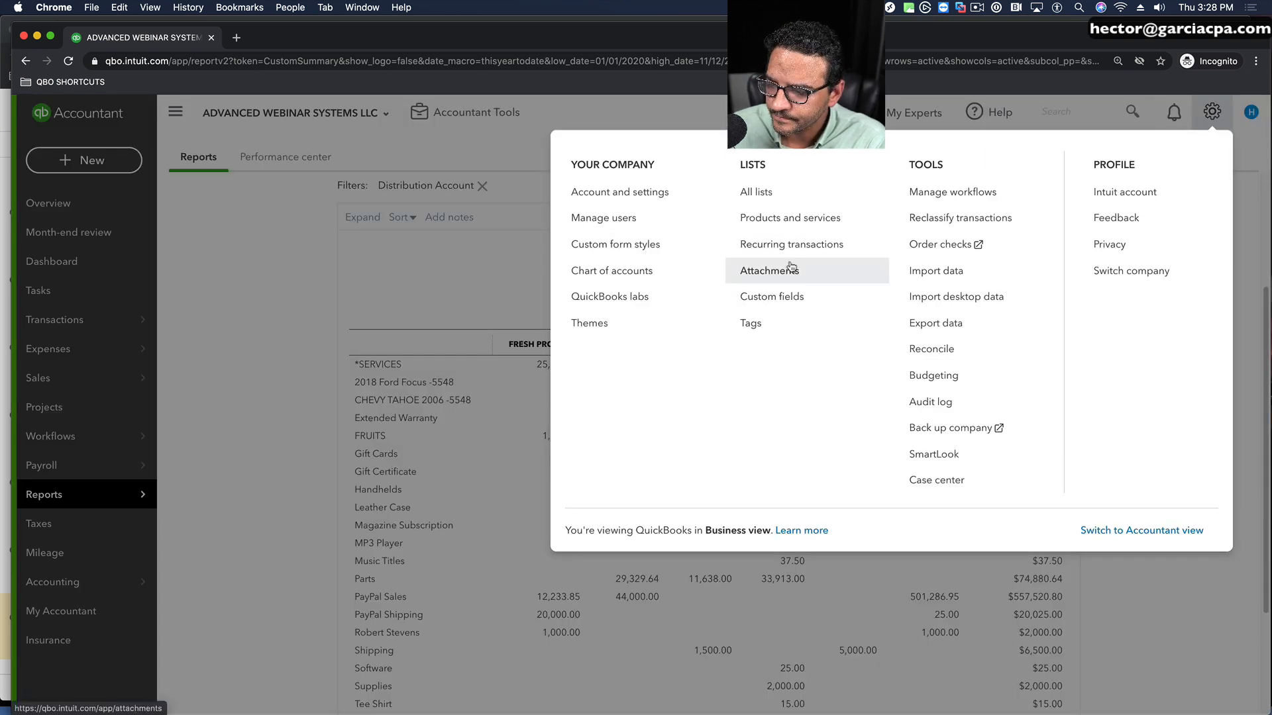
pyautogui.click(760, 193)
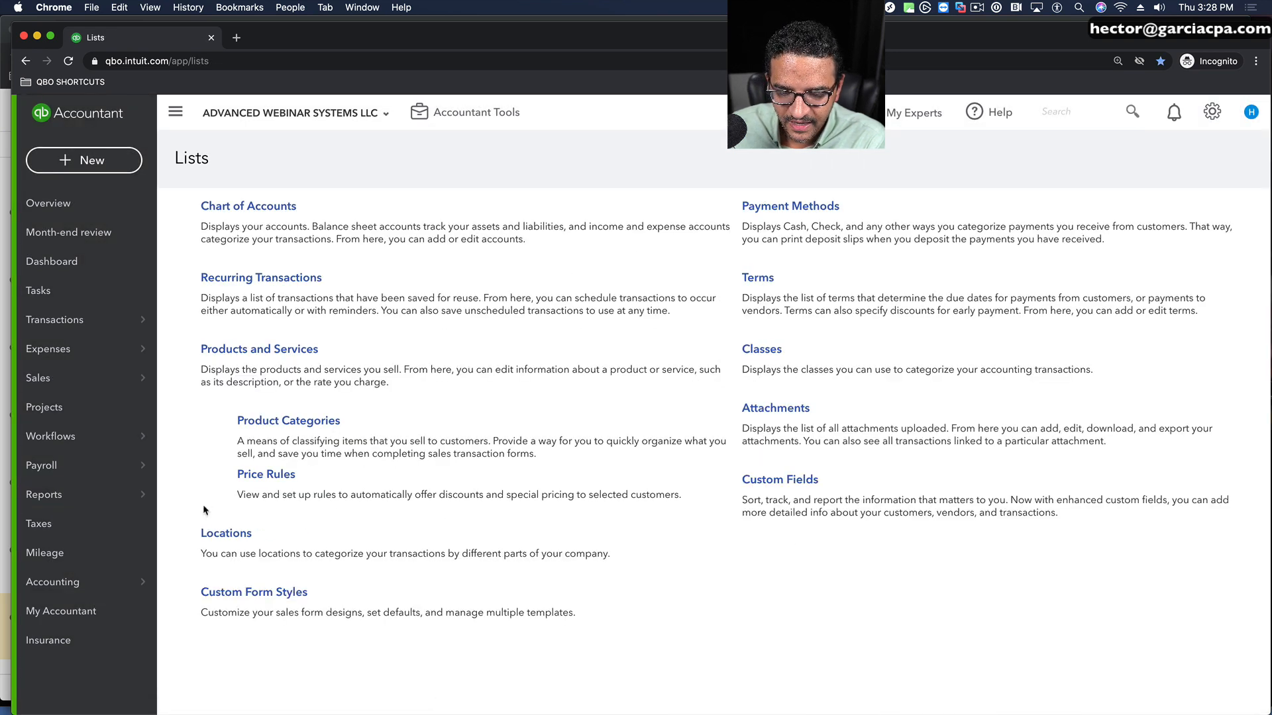
pyautogui.click(229, 534)
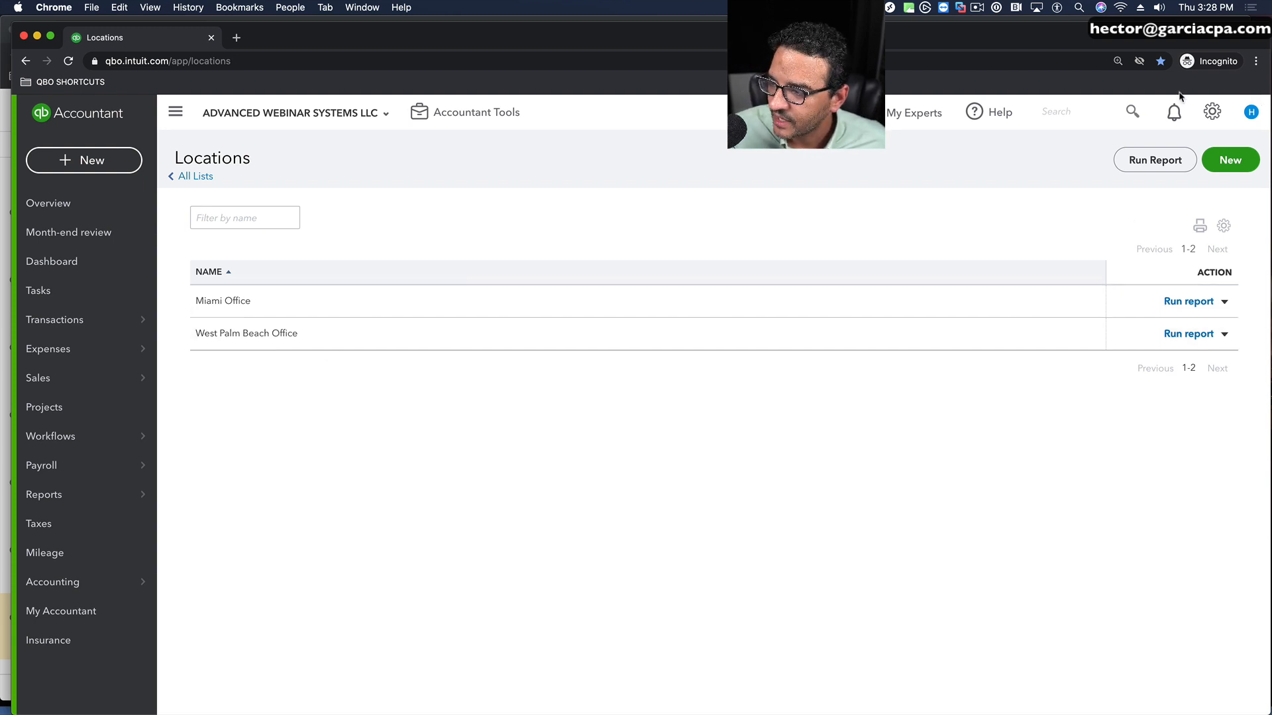
pyautogui.click(1229, 156)
pyautogui.click(528, 303)
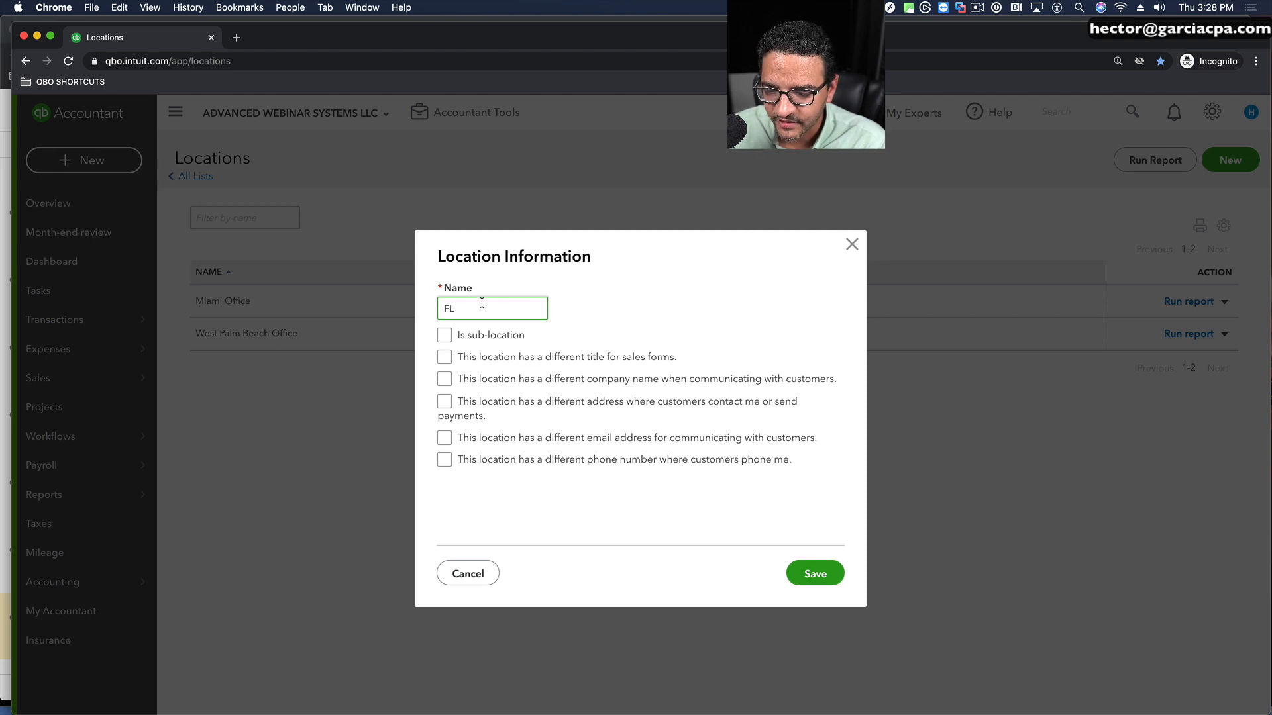
pyautogui.moveTo(494, 359); pyautogui.dragTo(700, 460)
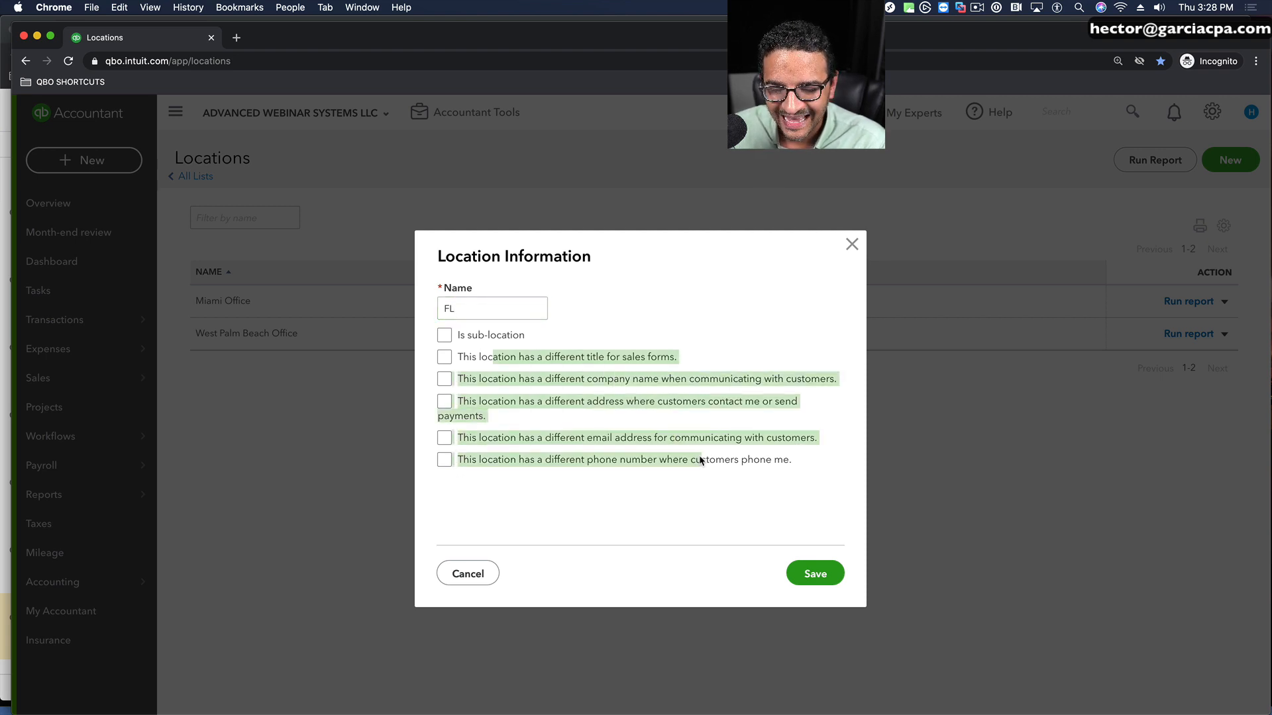
pyautogui.click(655, 484)
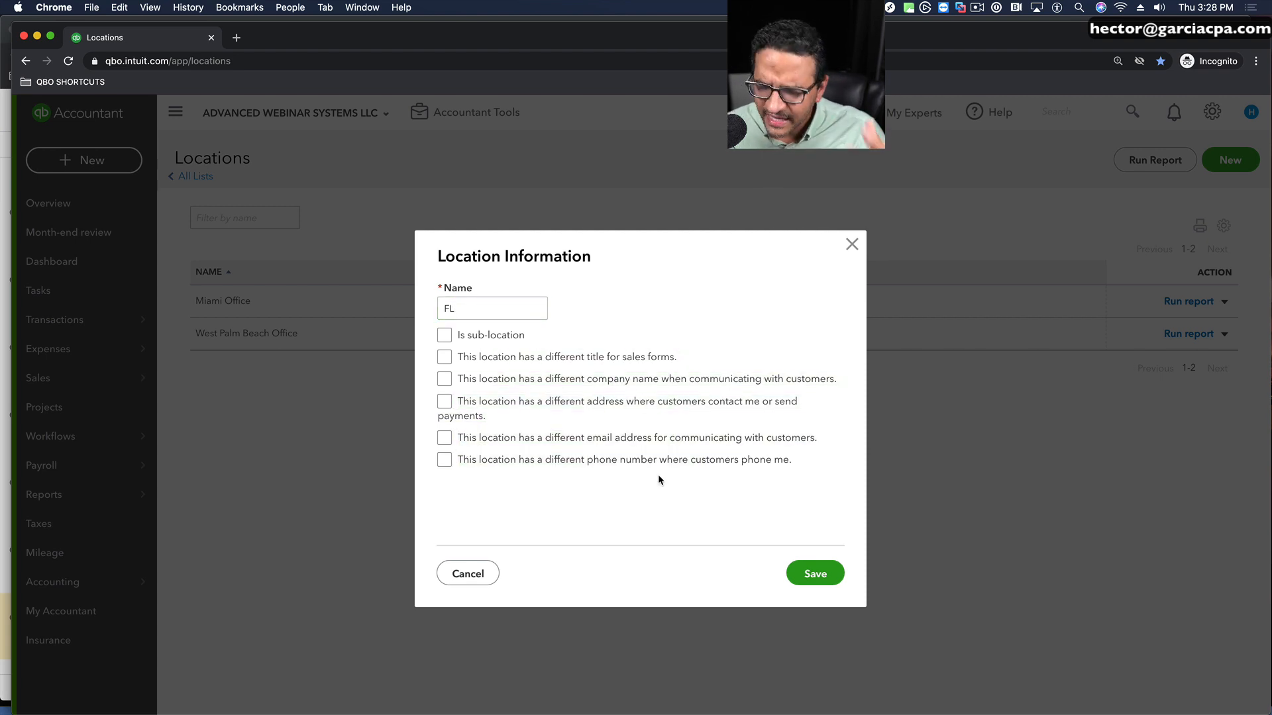
pyautogui.click(484, 312)
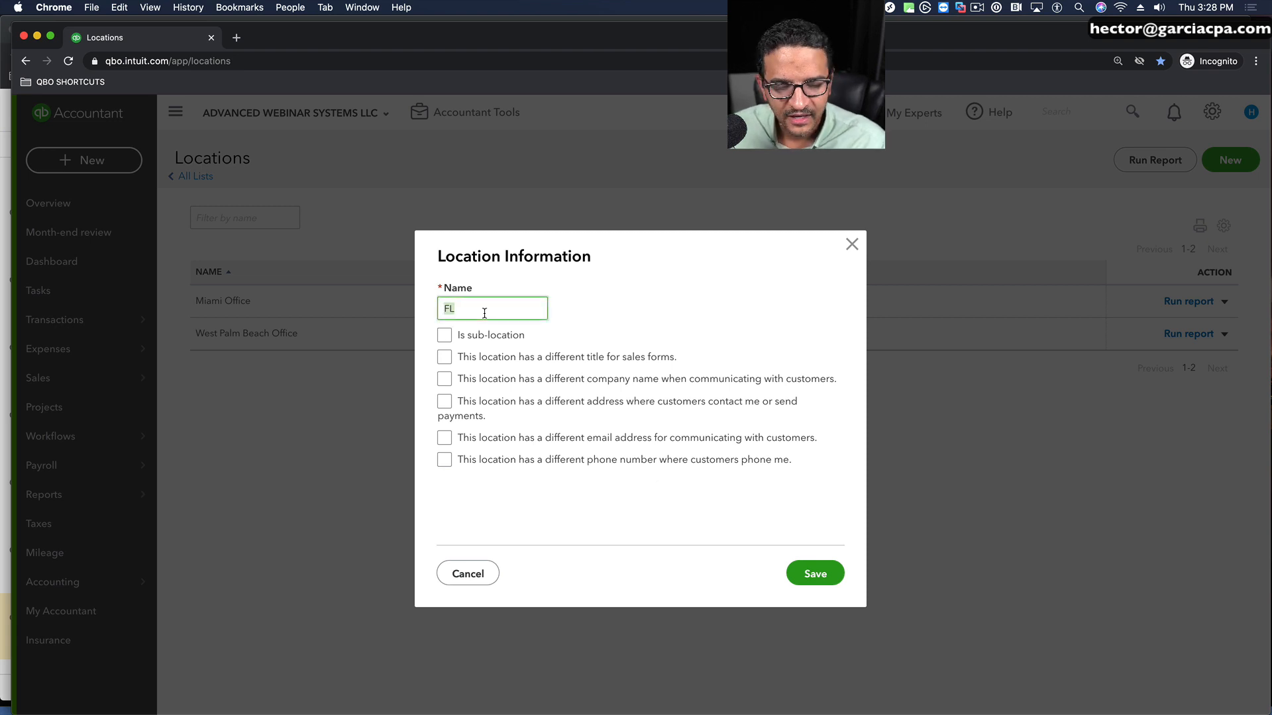
pyautogui.click(820, 575)
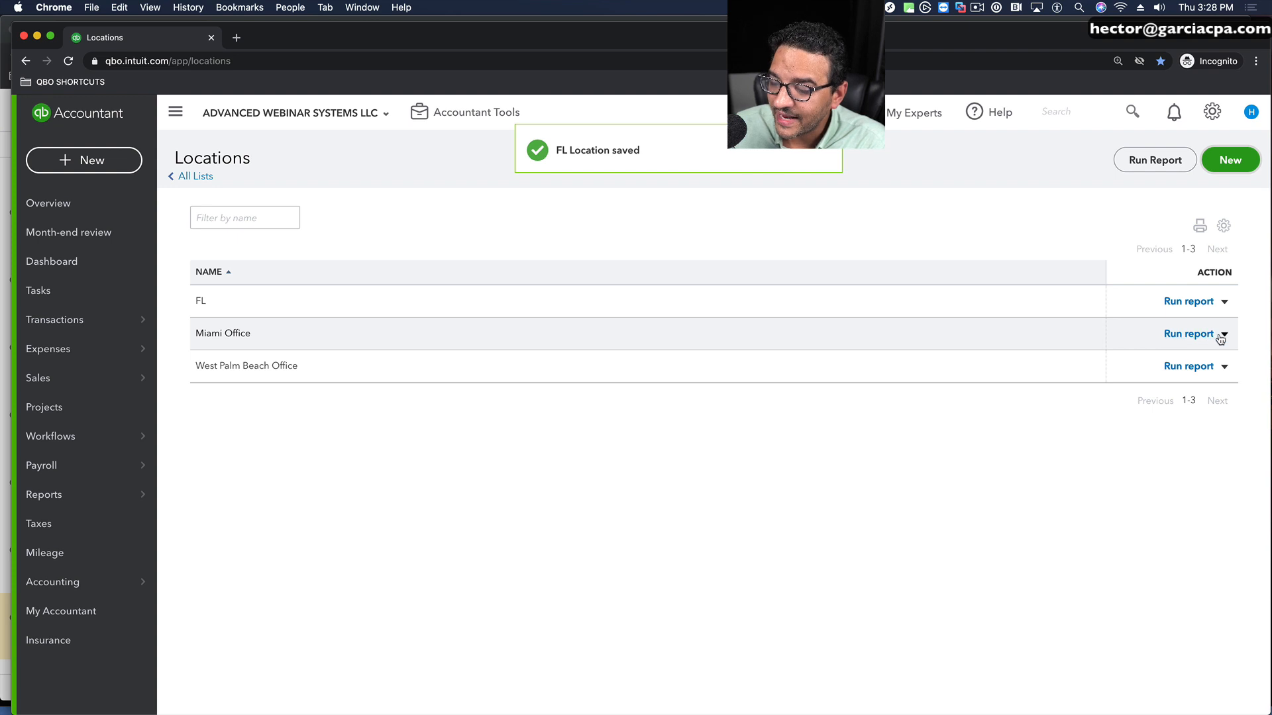
# Step: Edit the Miami Office location to make it a sub-location of FL, and save it
pyautogui.click(1224, 335)
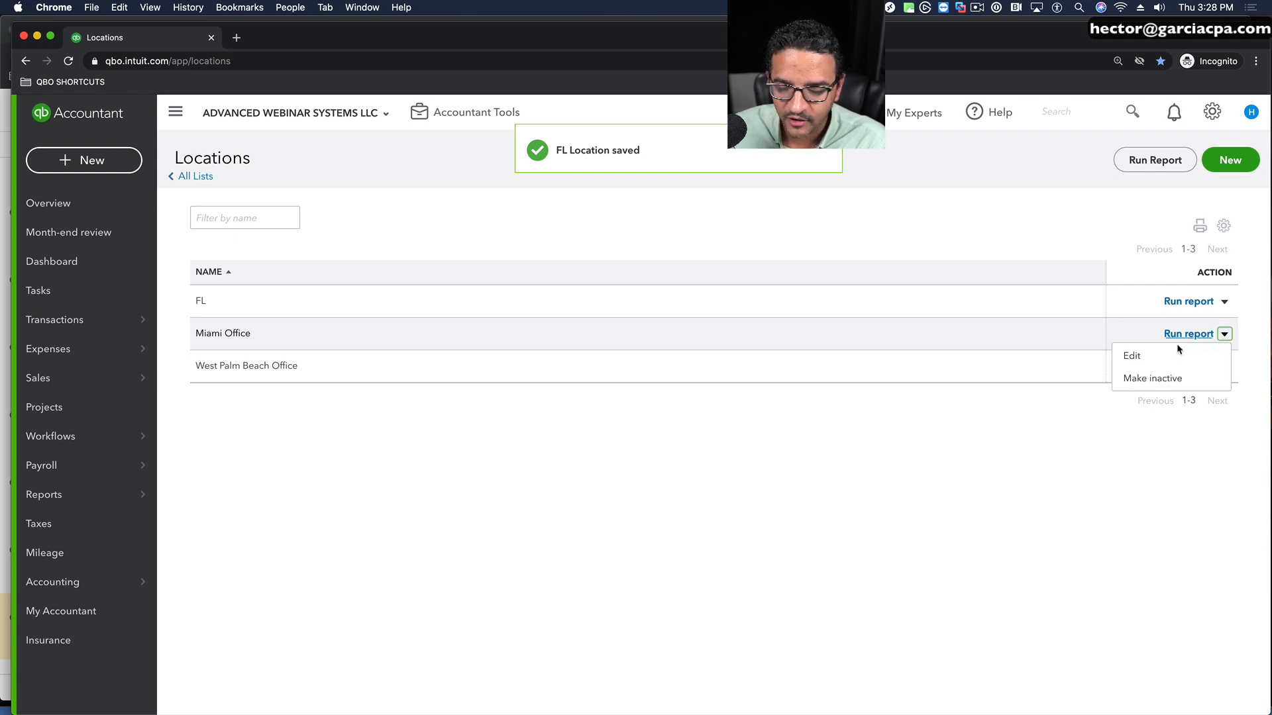
pyautogui.click(1133, 355)
pyautogui.click(443, 337)
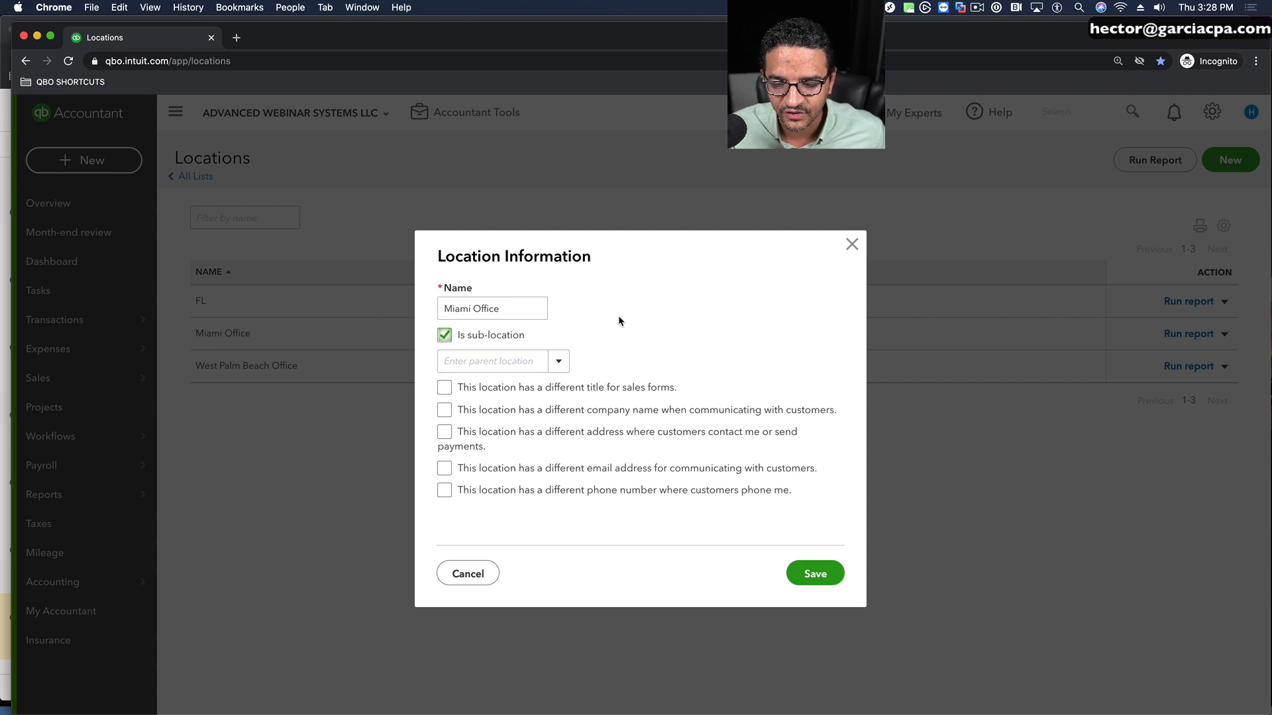
pyautogui.click(558, 361)
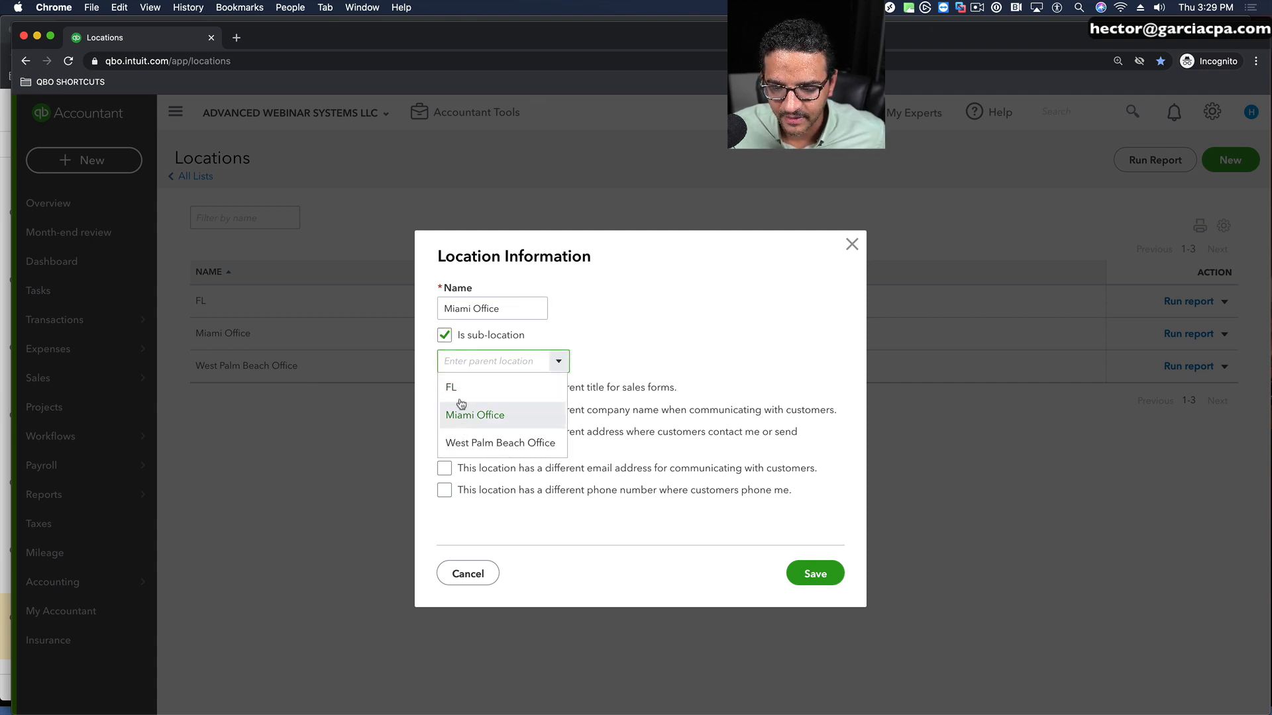
pyautogui.click(464, 389)
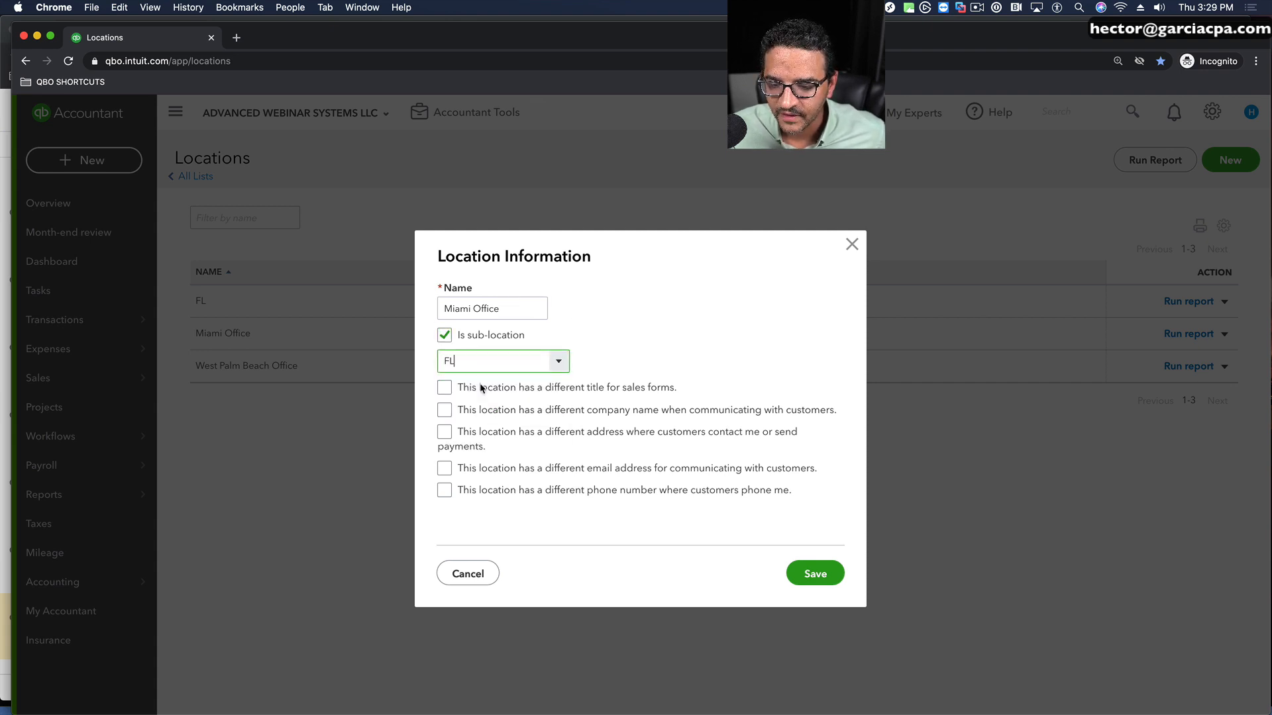
pyautogui.click(817, 575)
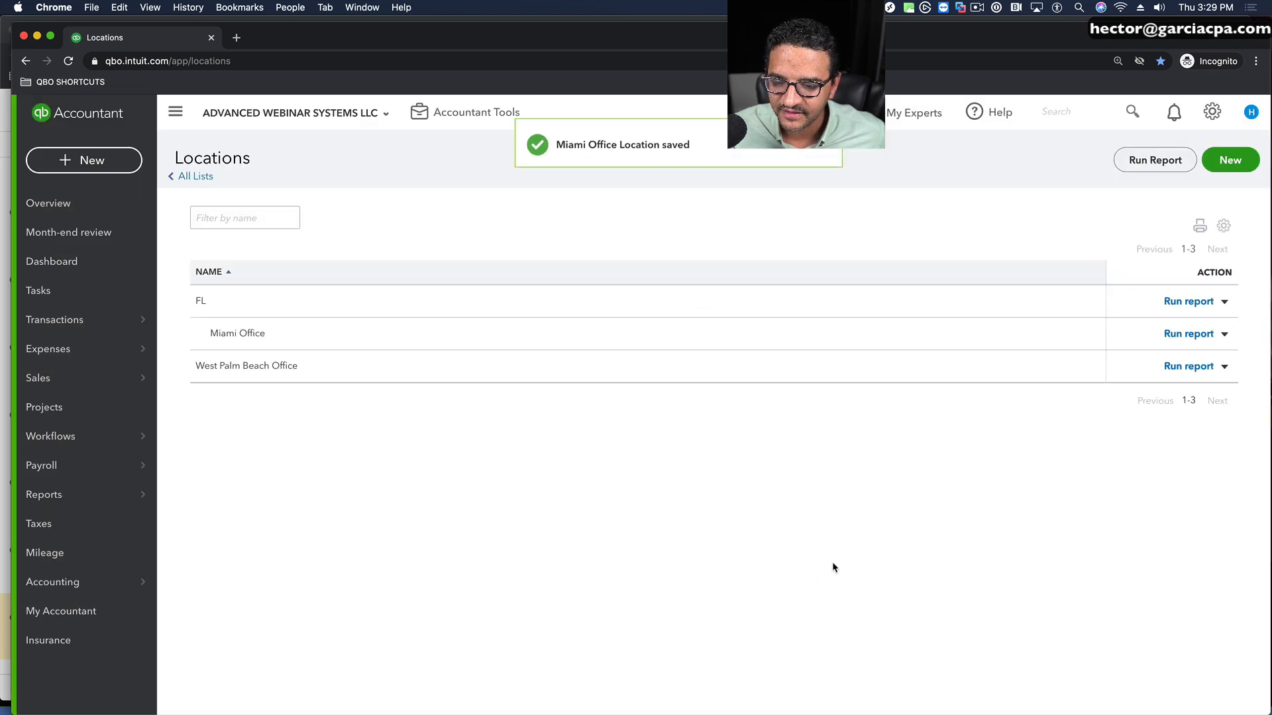
# Step: Rename the West Palm Beach Office location to WPB Office, make it a sub-location of FL, and save it
pyautogui.click(1224, 367)
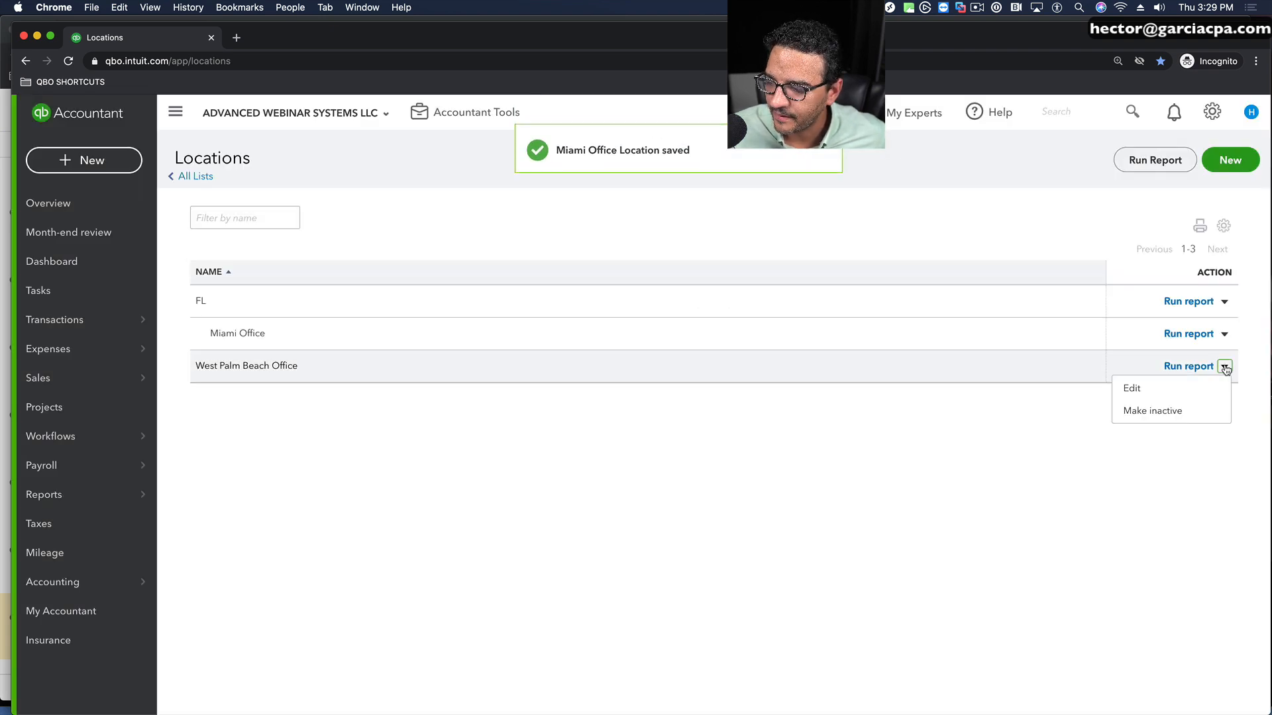
pyautogui.click(1132, 388)
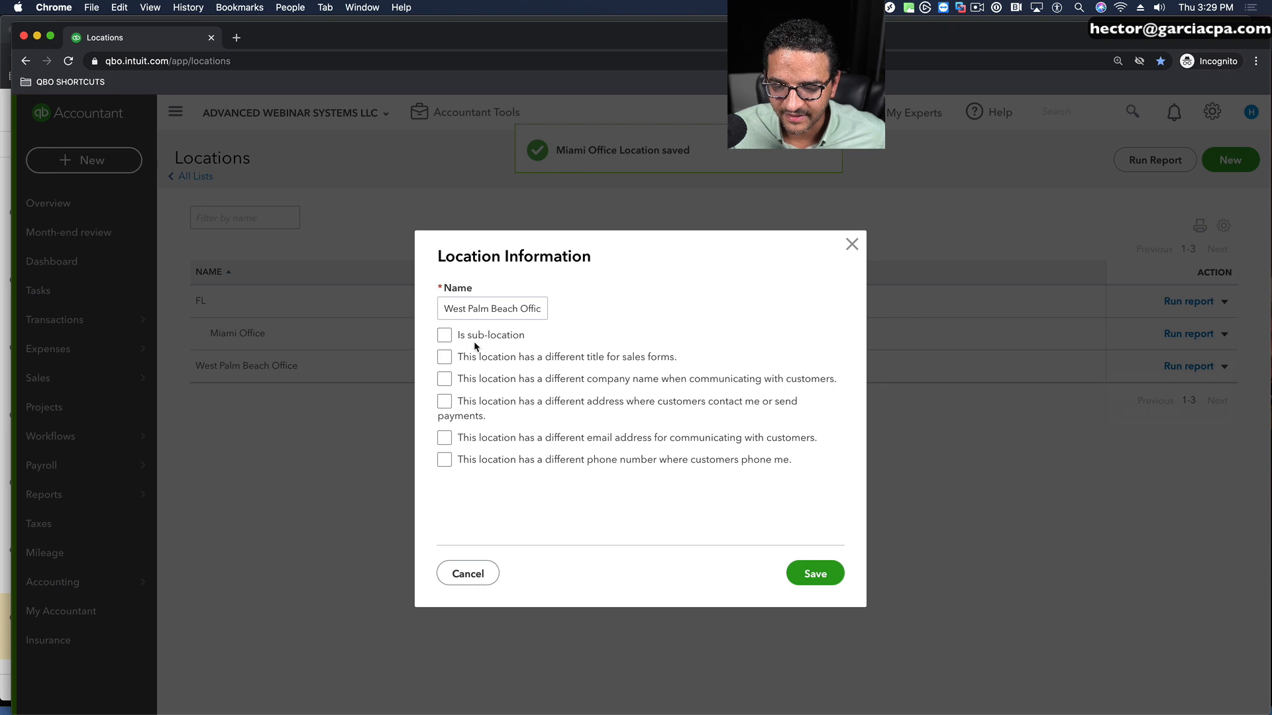
pyautogui.moveTo(519, 309); pyautogui.dragTo(369, 315)
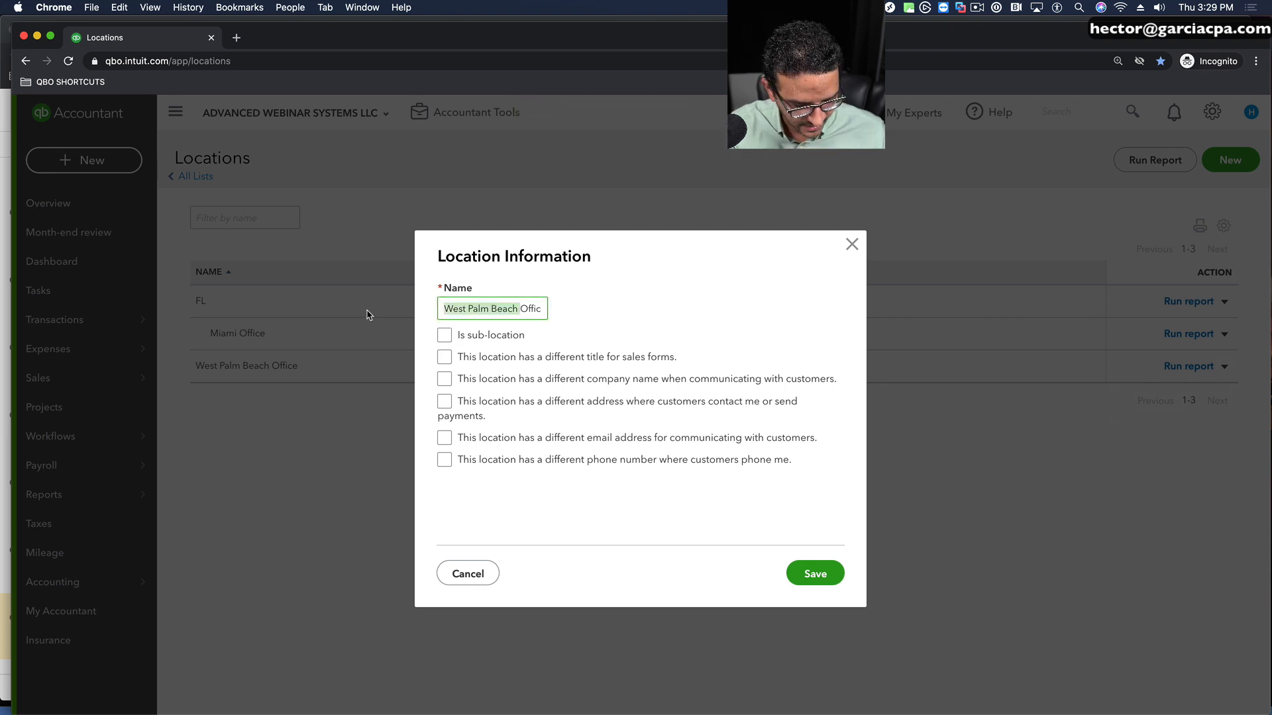
pyautogui.write('WPB Office')
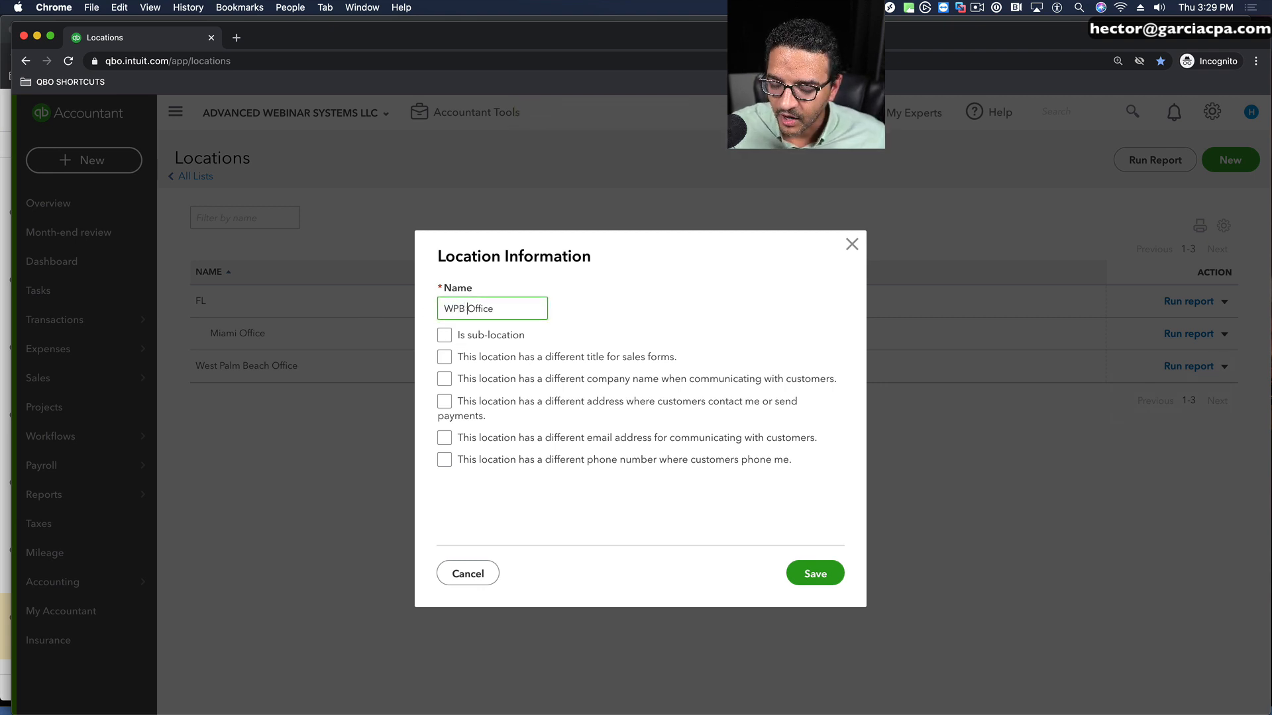
pyautogui.click(444, 335)
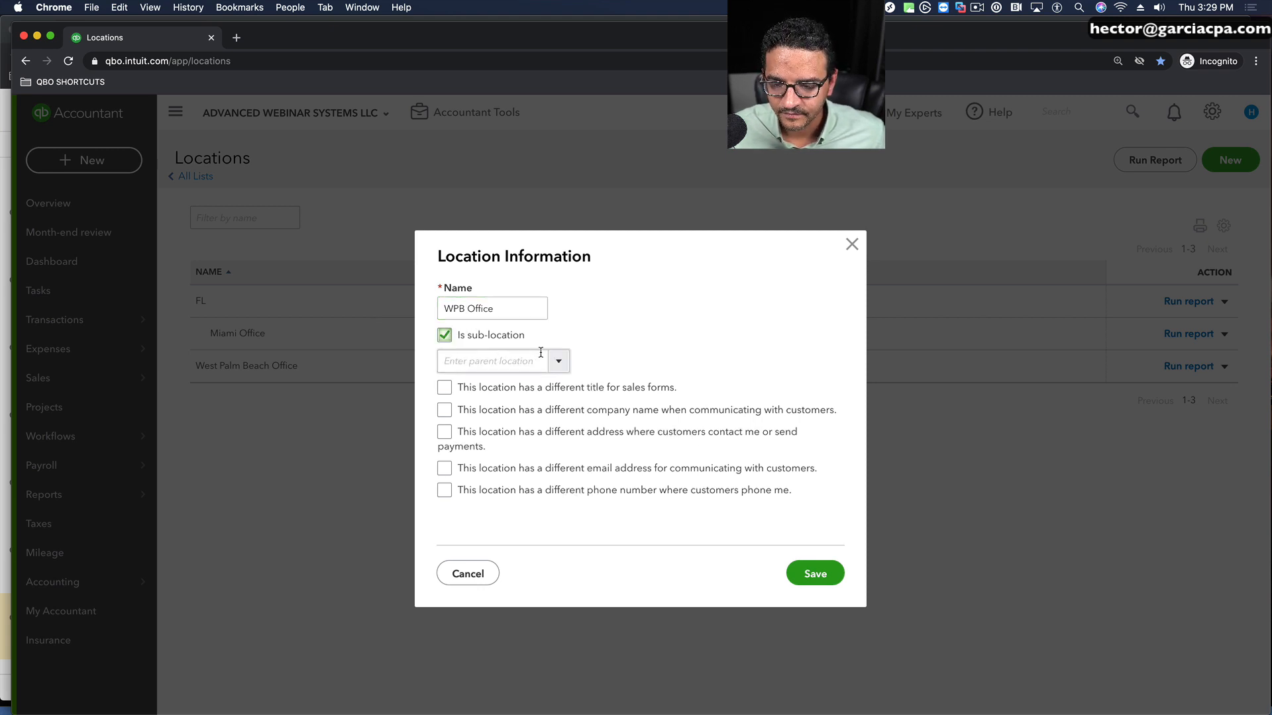
pyautogui.click(557, 363)
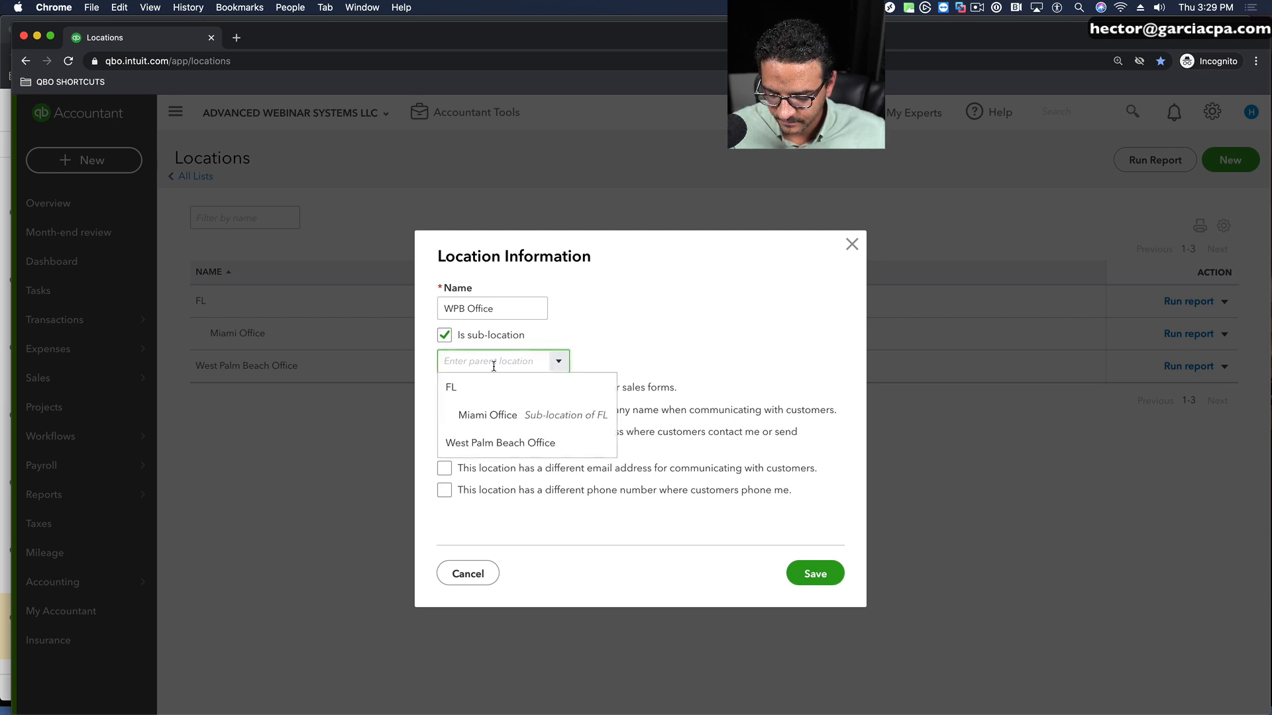
pyautogui.click(462, 388)
pyautogui.click(817, 574)
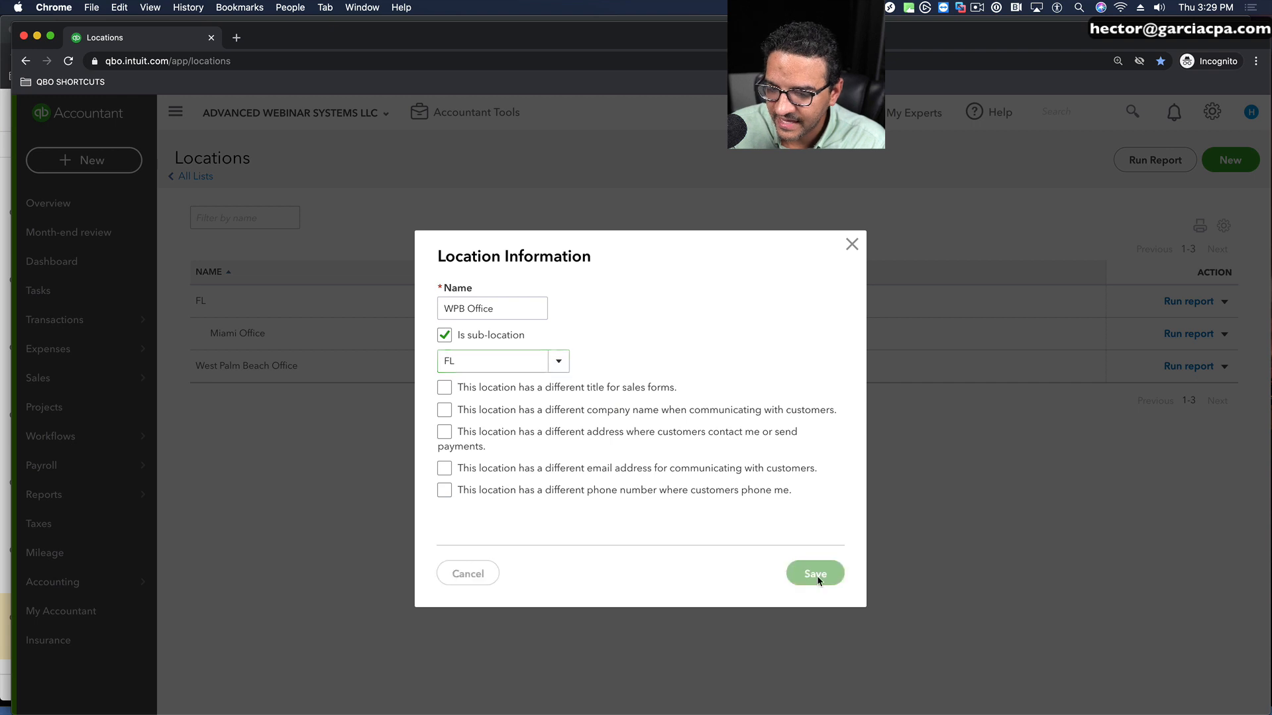
# Step: Add and save a new top-level location named CA
pyautogui.click(1221, 165)
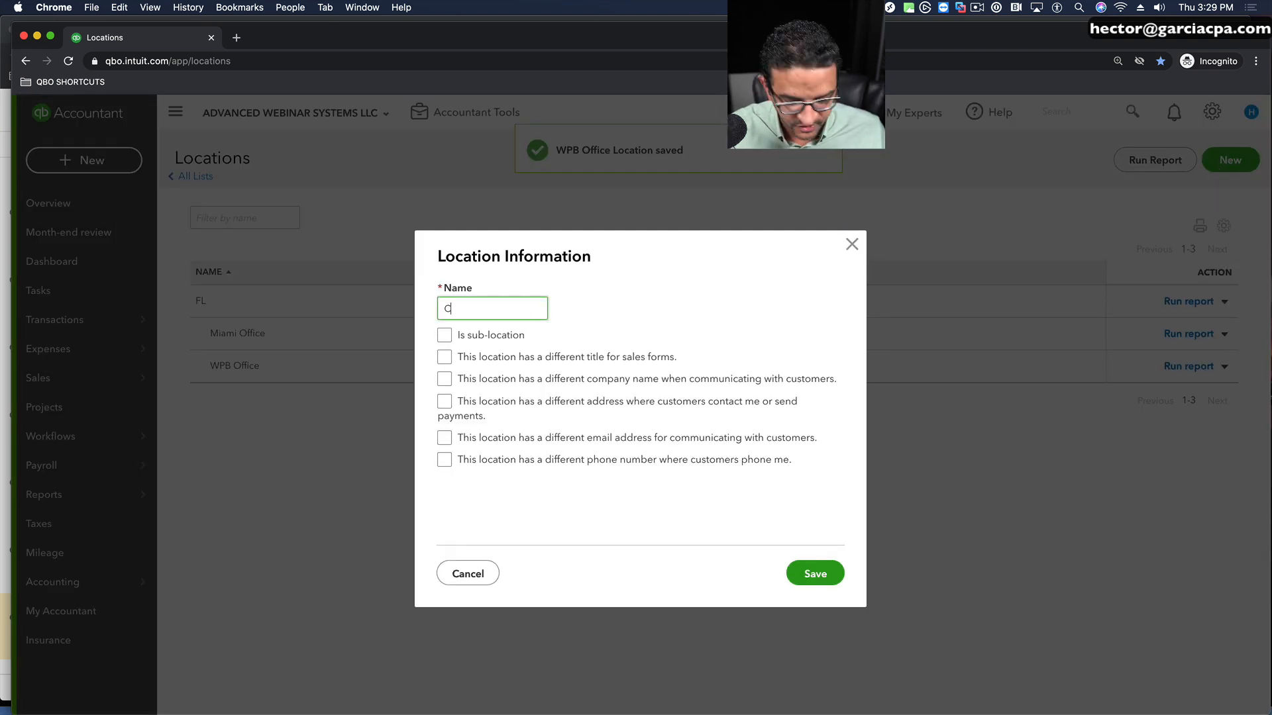
pyautogui.click(819, 575)
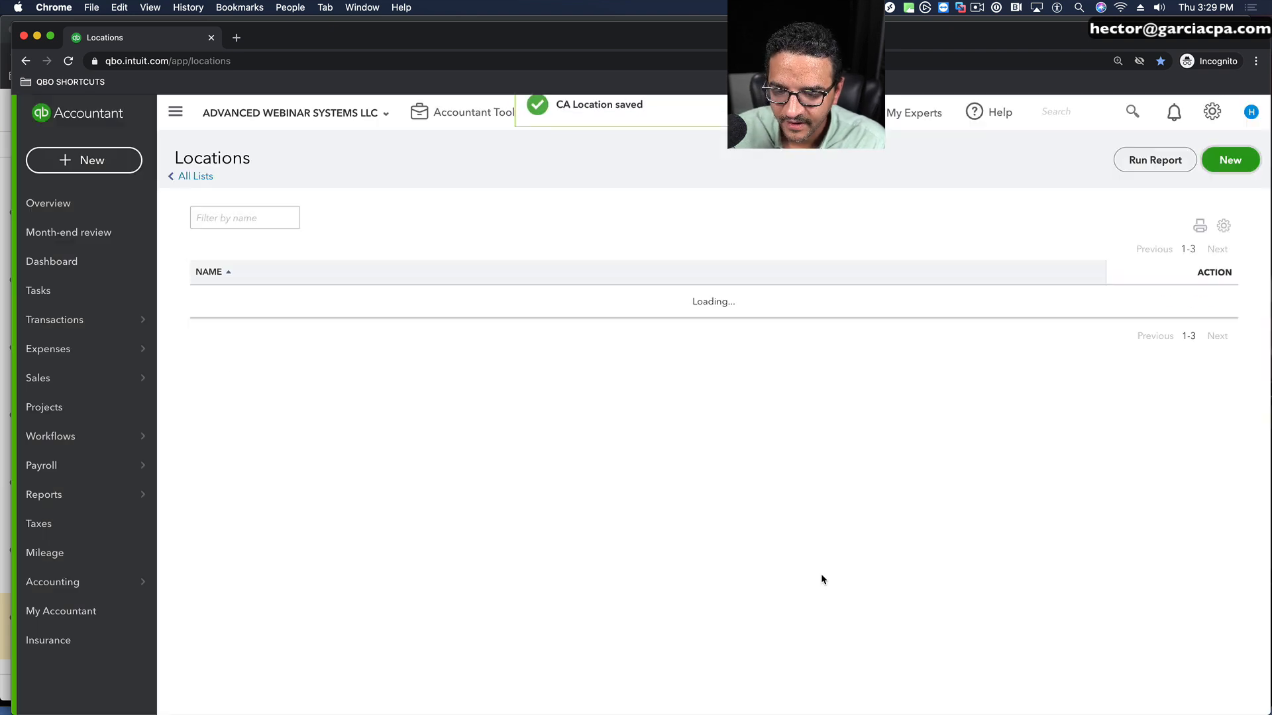
# Step: Add a new location named Los Angeles Office as a sub-location of CA, and save it
pyautogui.click(1220, 165)
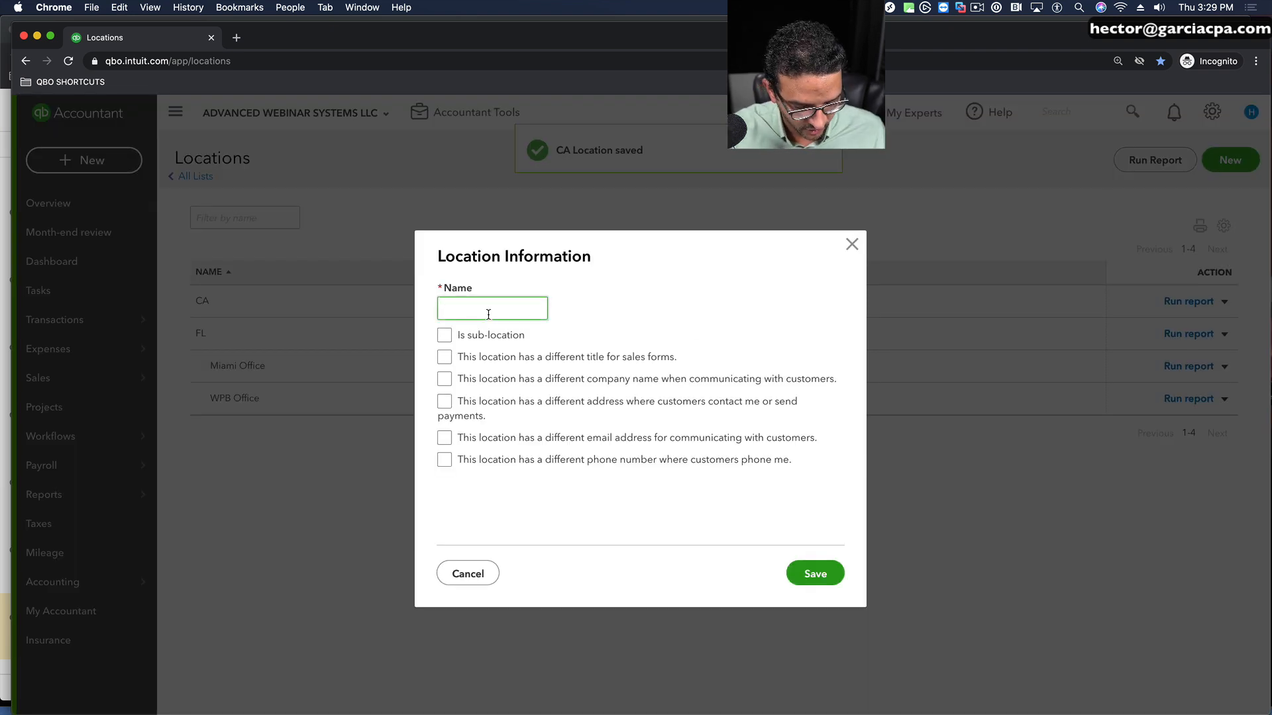
pyautogui.write('Loas Angeles Office')
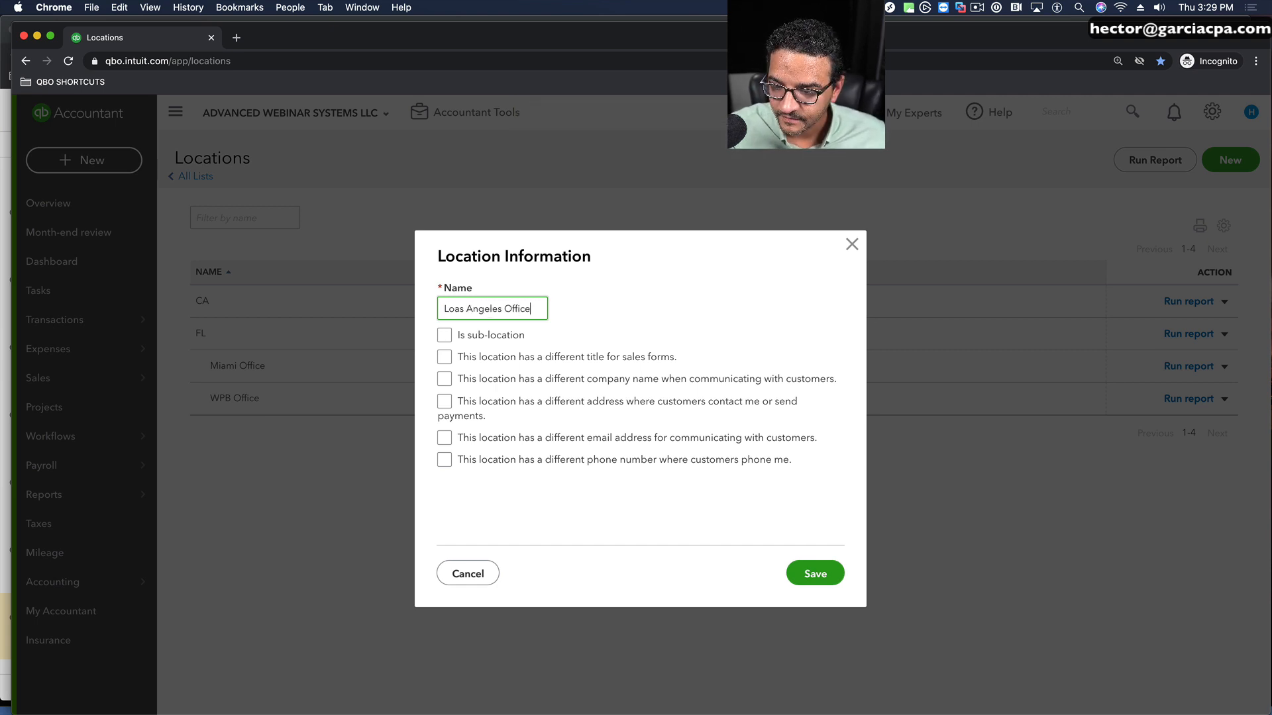
pyautogui.click(444, 335)
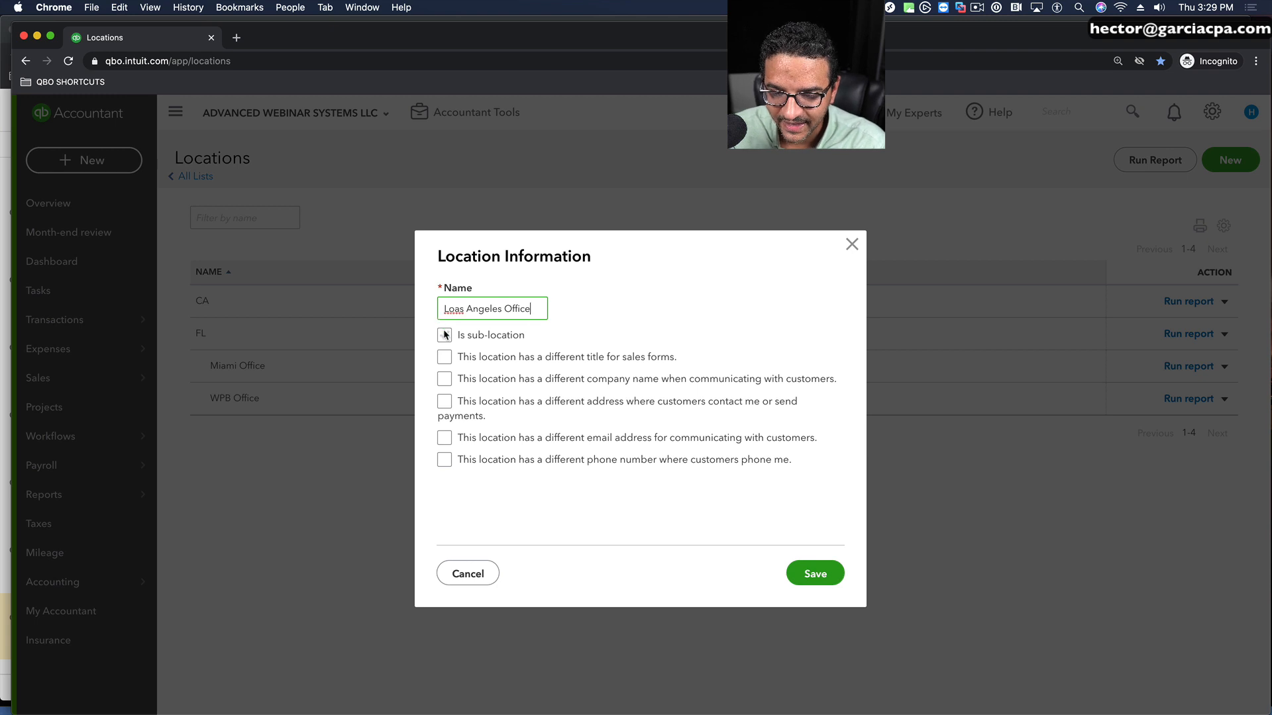
pyautogui.click(519, 359)
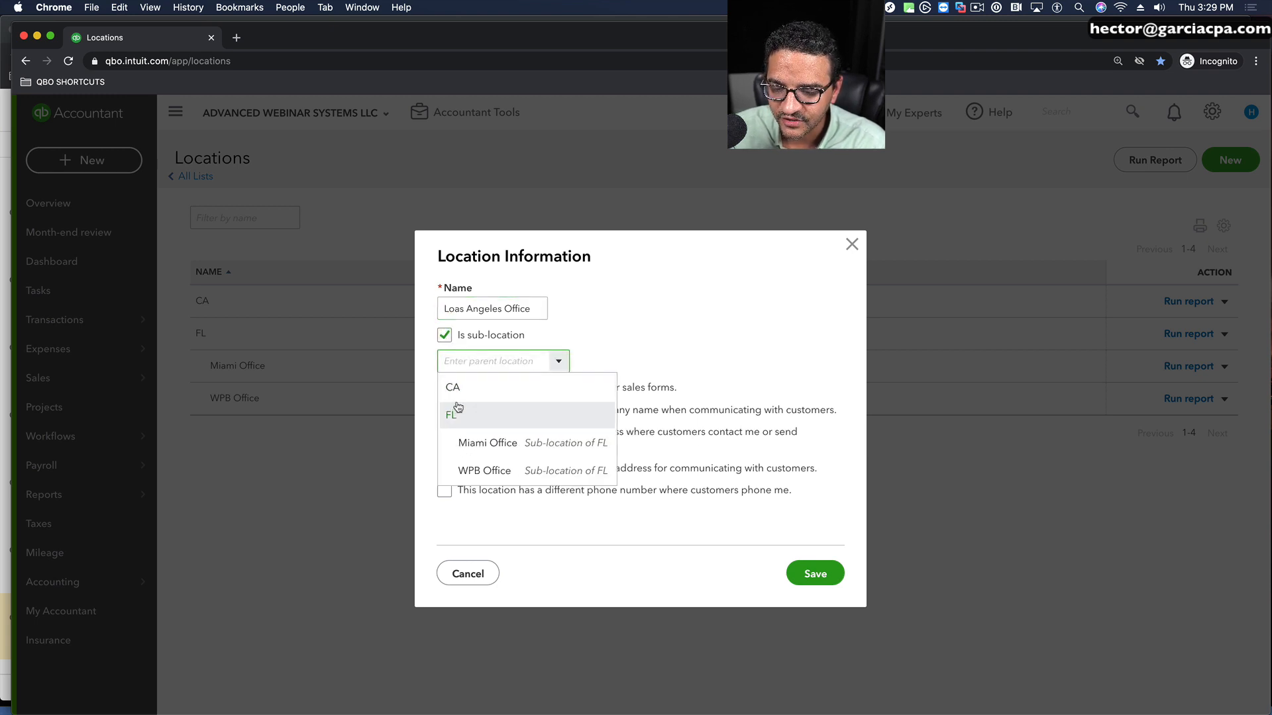
pyautogui.click(457, 386)
pyautogui.click(451, 310)
pyautogui.click(460, 313)
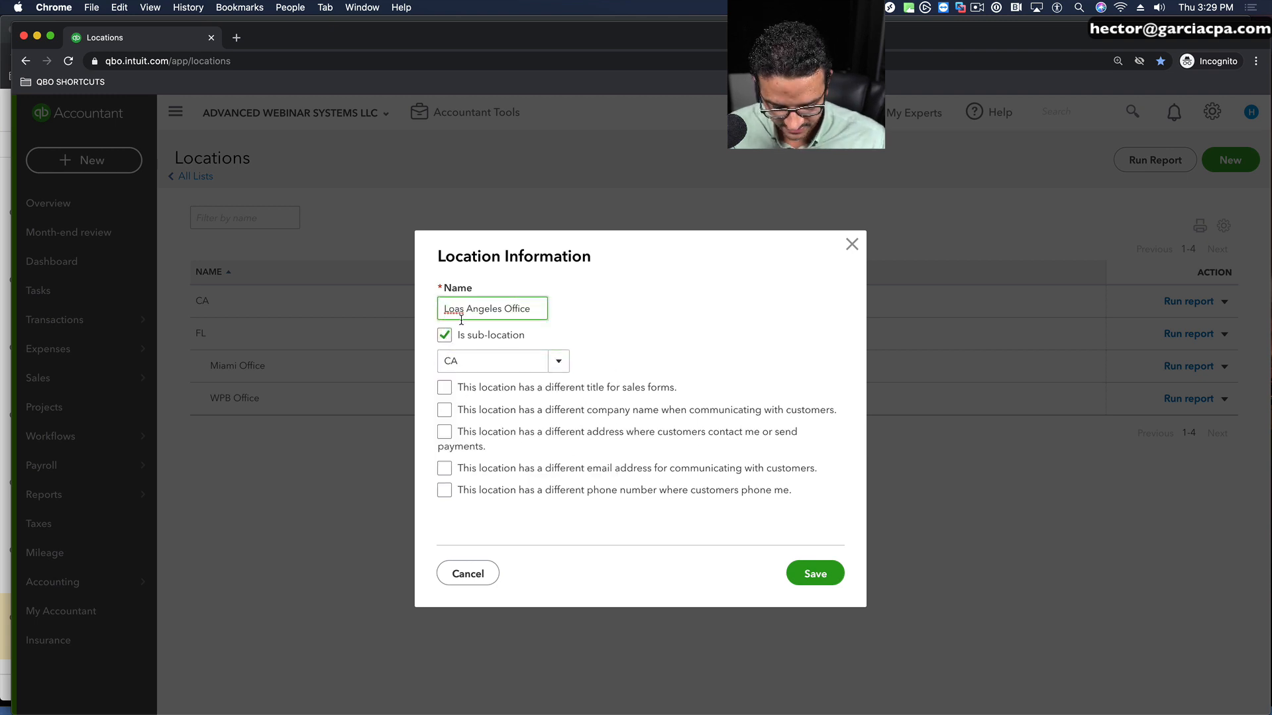
pyautogui.press('BackSpace')
pyautogui.click(815, 573)
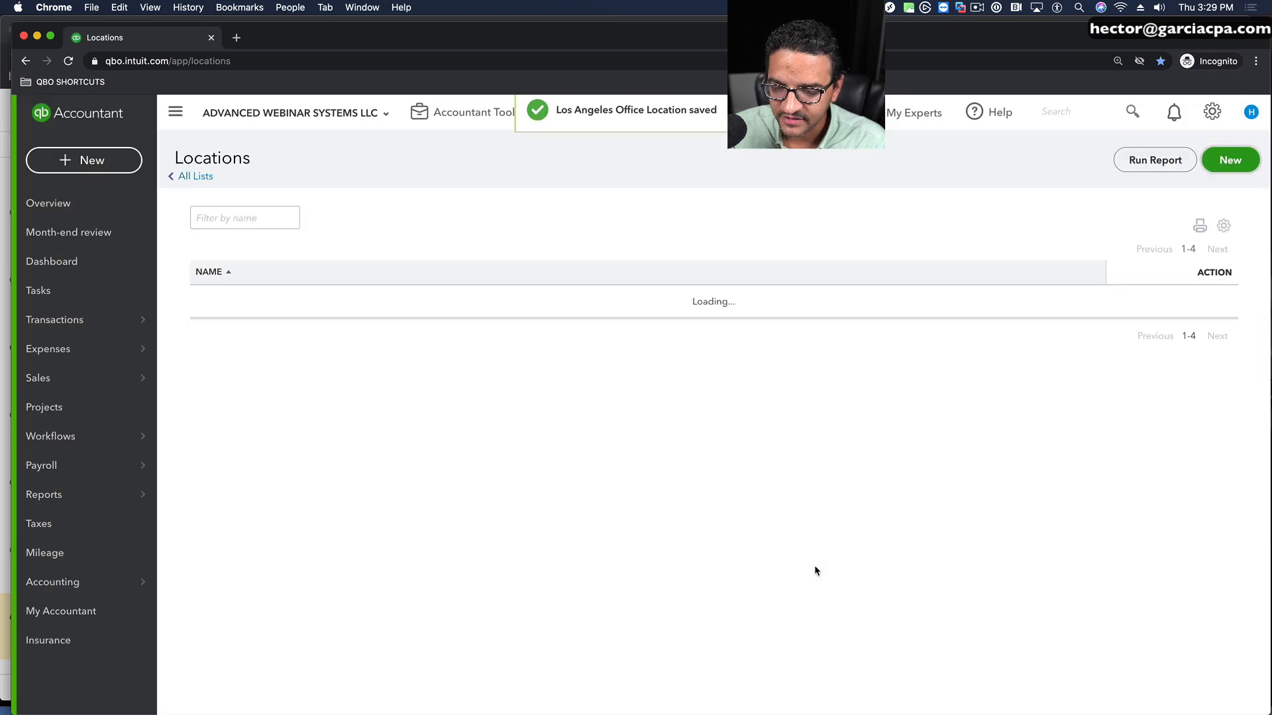
# Step: Create and save an SF Office location as a sub-location of CA
pyautogui.click(1227, 160)
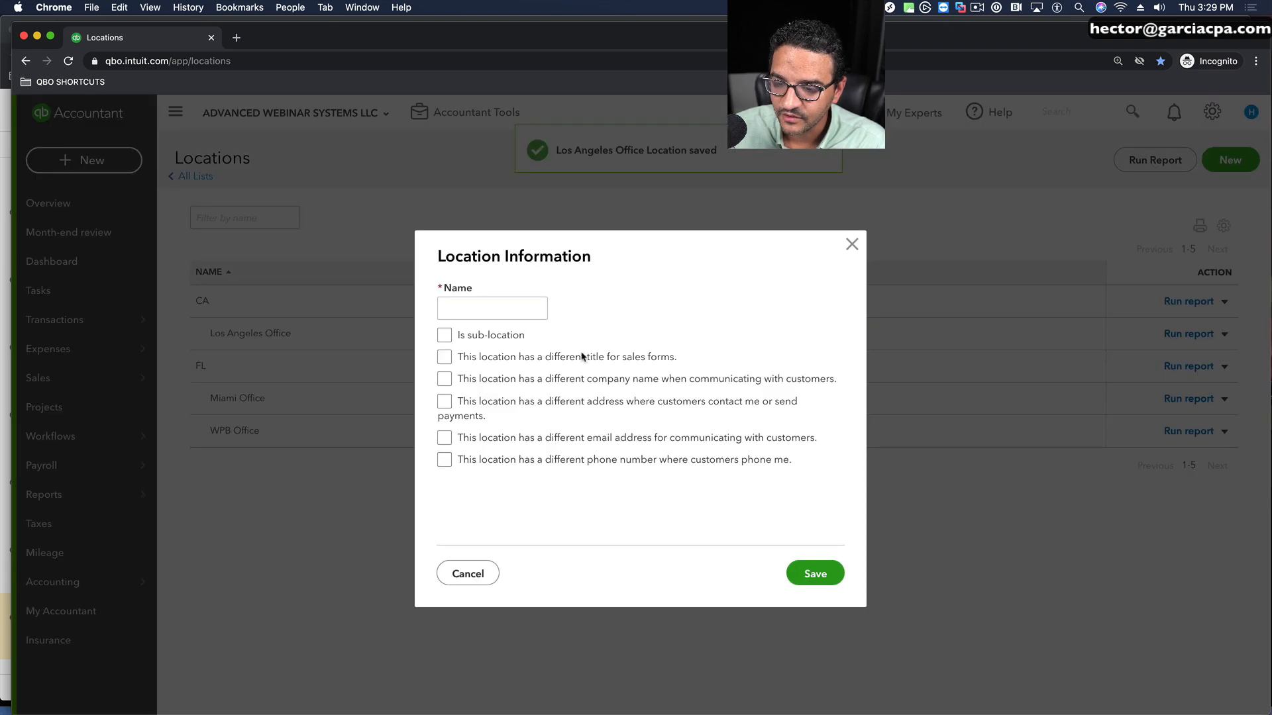
pyautogui.click(506, 304)
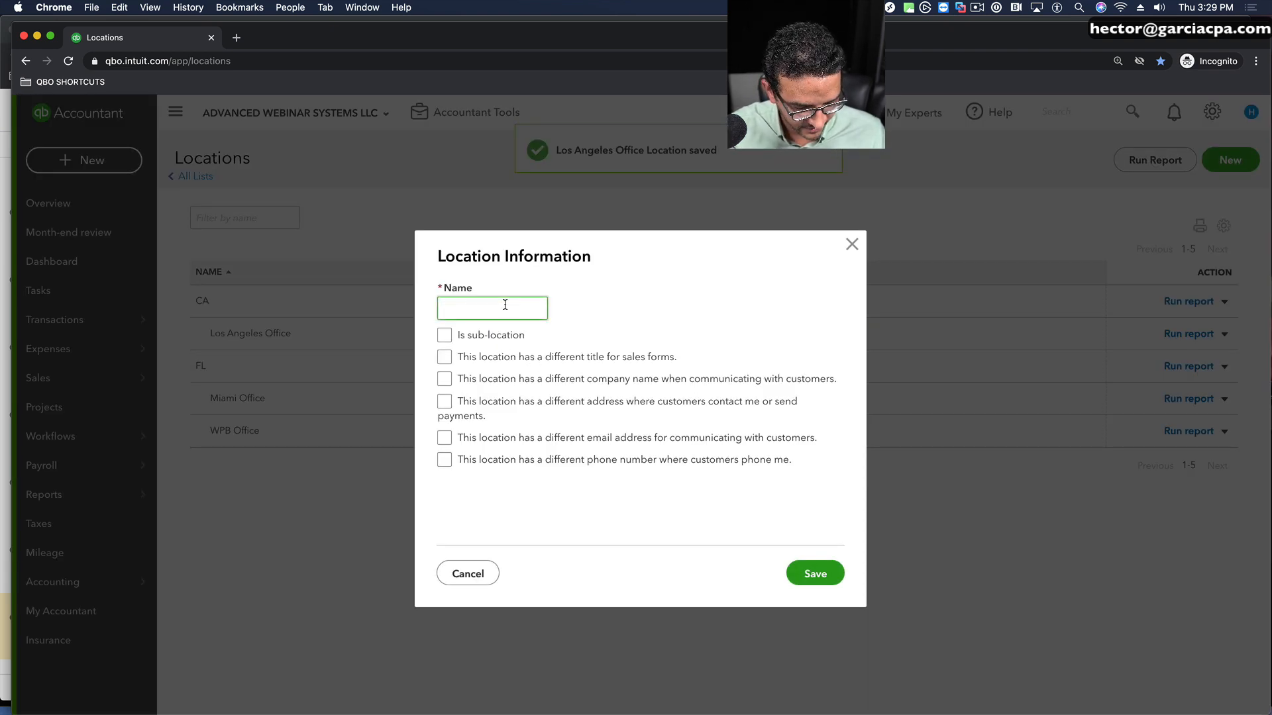
pyautogui.write('SF Office')
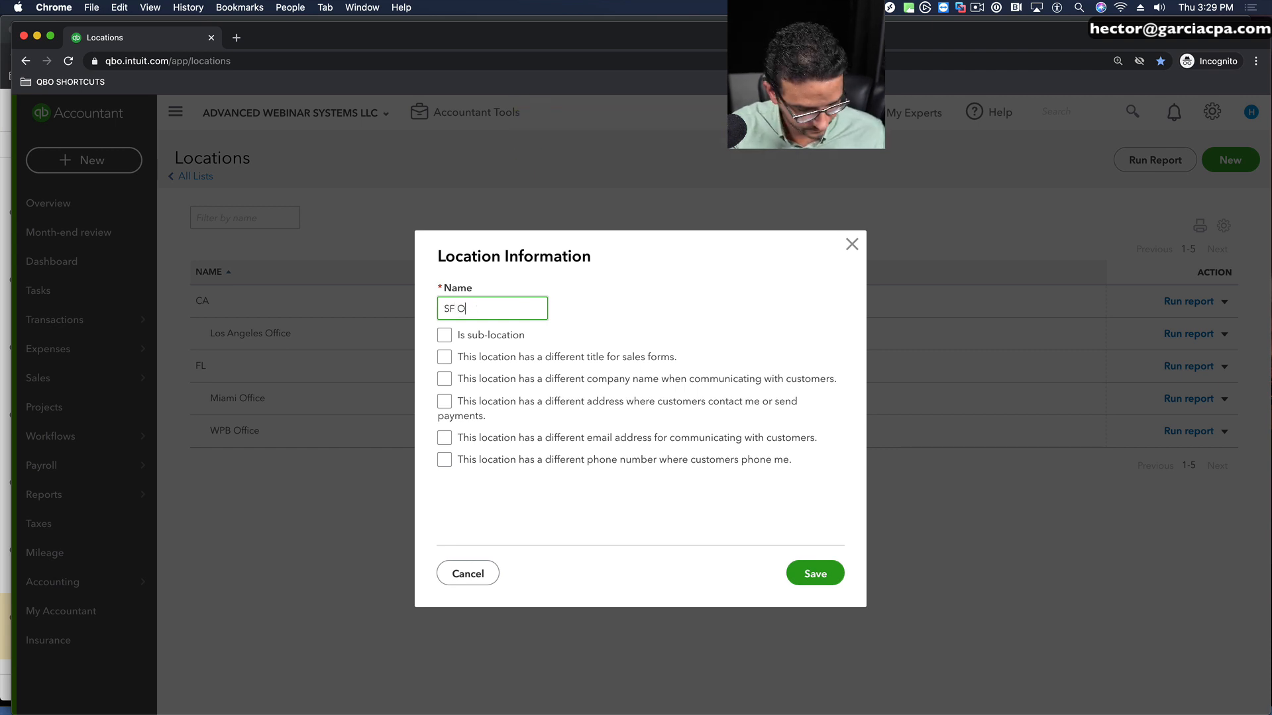
pyautogui.click(444, 335)
pyautogui.click(503, 363)
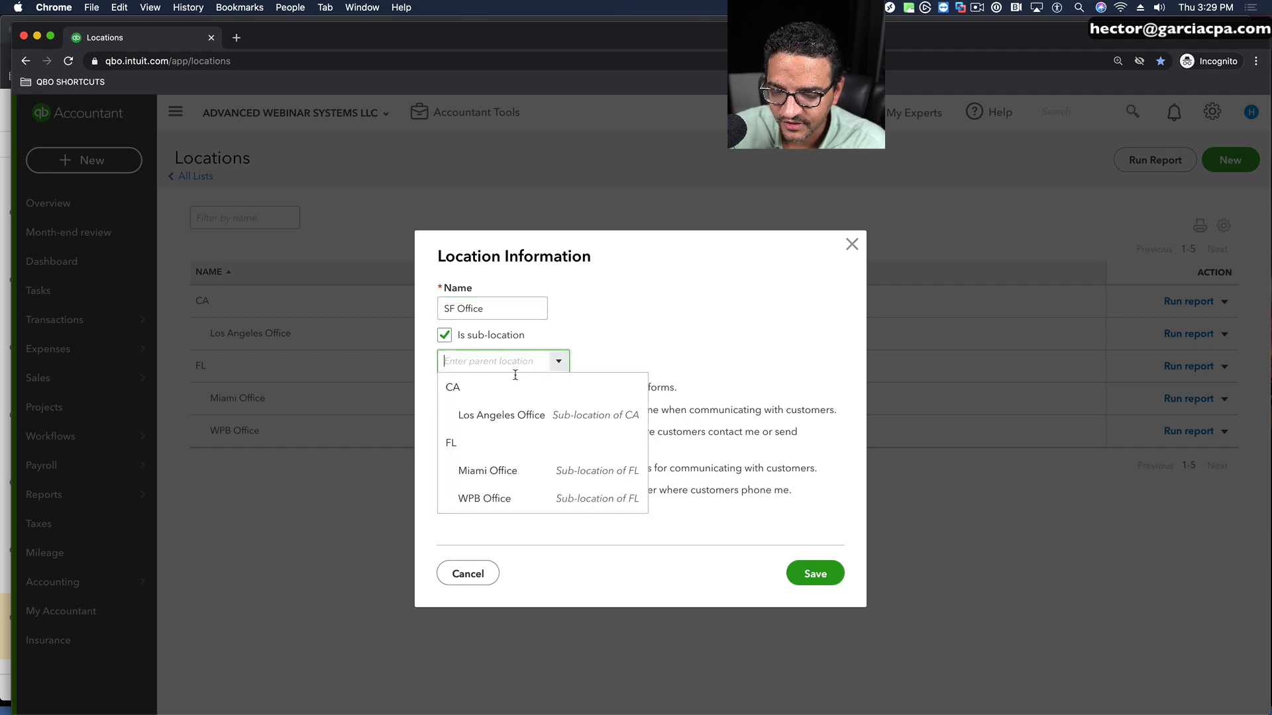
pyautogui.click(472, 385)
pyautogui.click(814, 573)
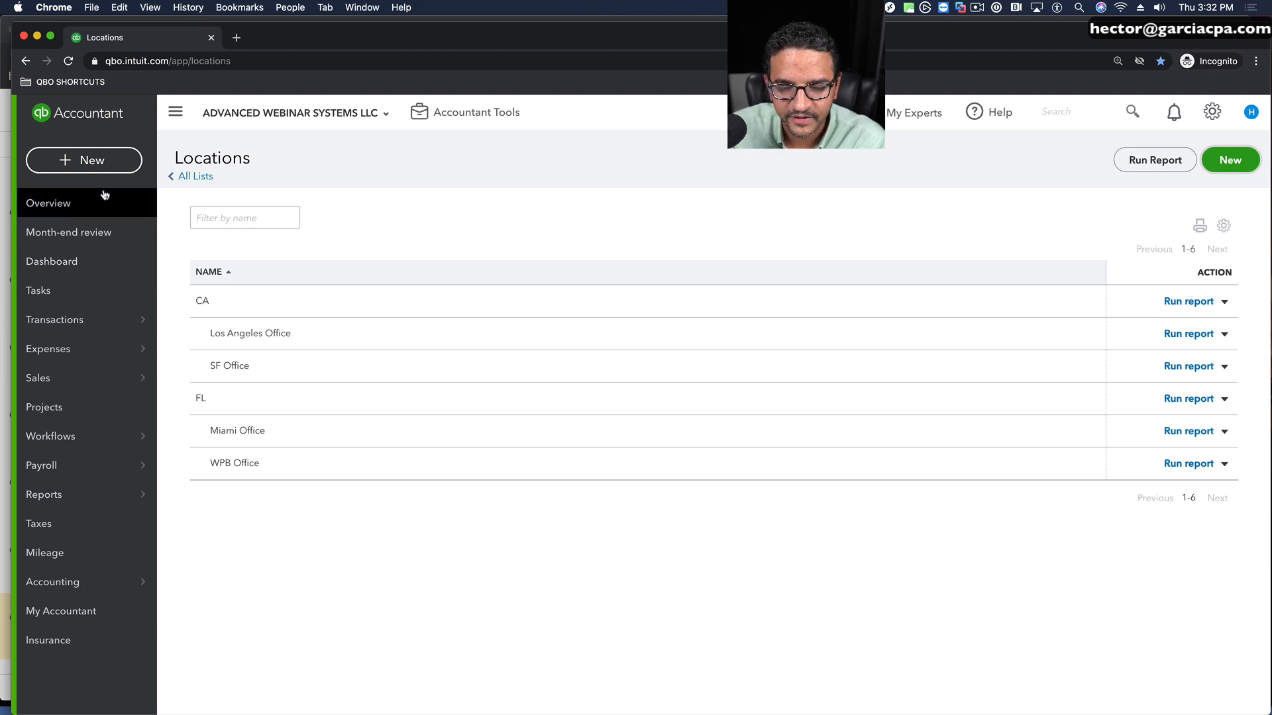
# Step: Start a new invoice for the RZ Project 2020 project of BBB Customer
pyautogui.click(80, 159)
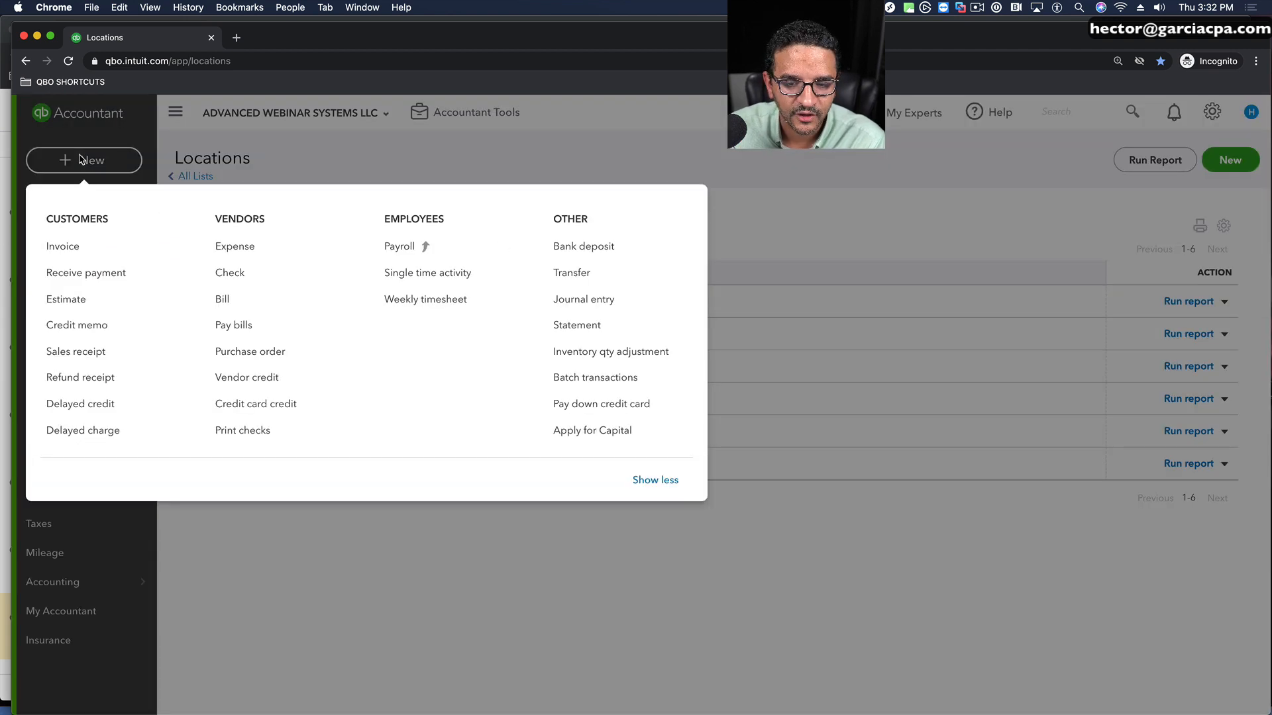
pyautogui.click(63, 243)
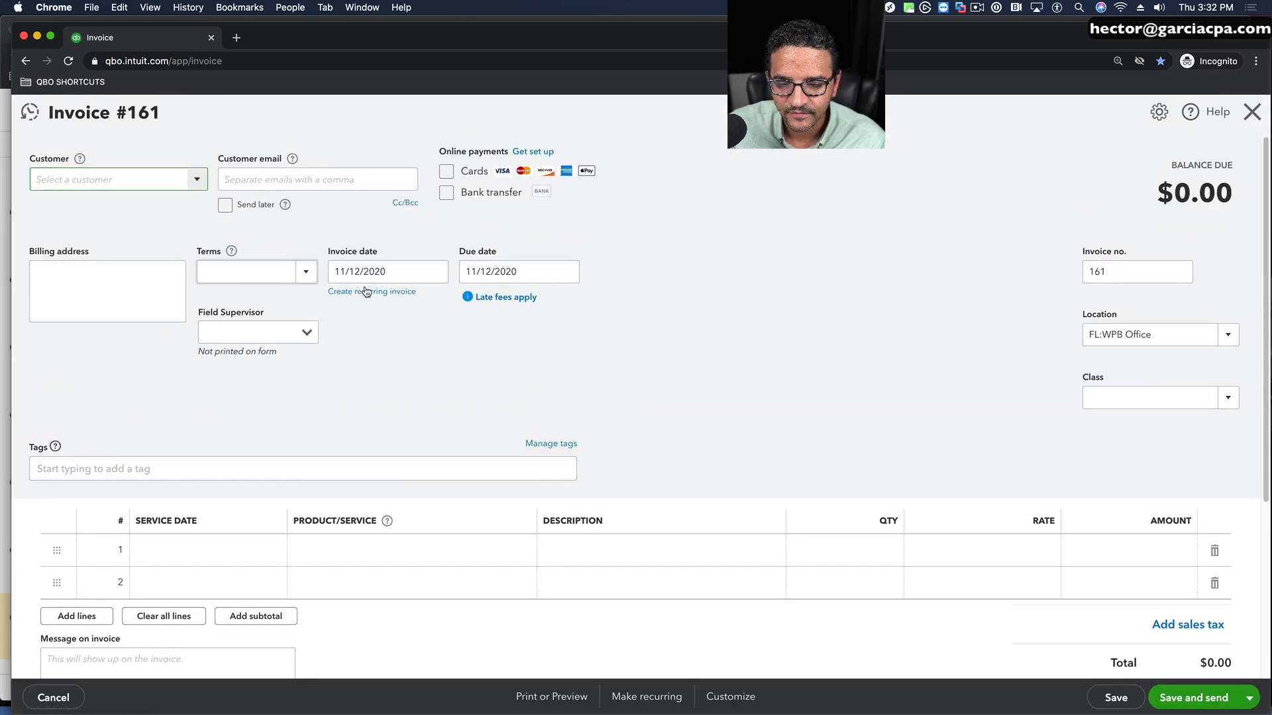
pyautogui.click(192, 180)
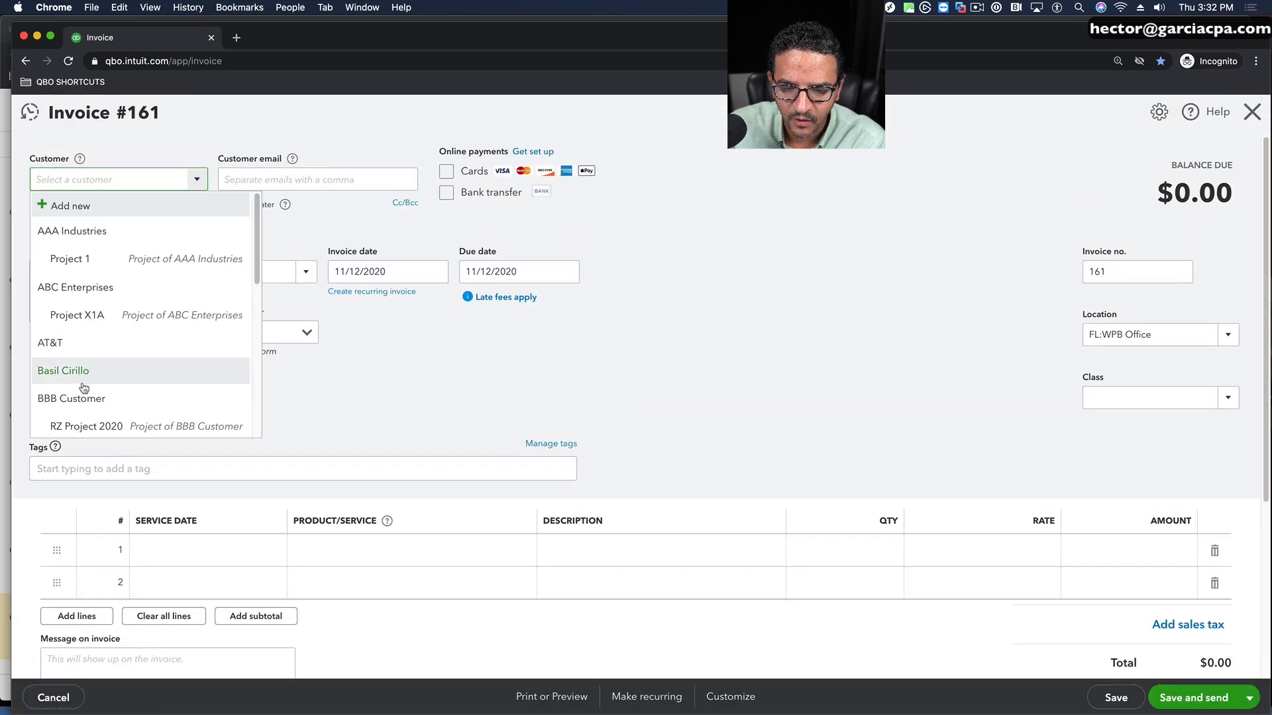
pyautogui.click(92, 428)
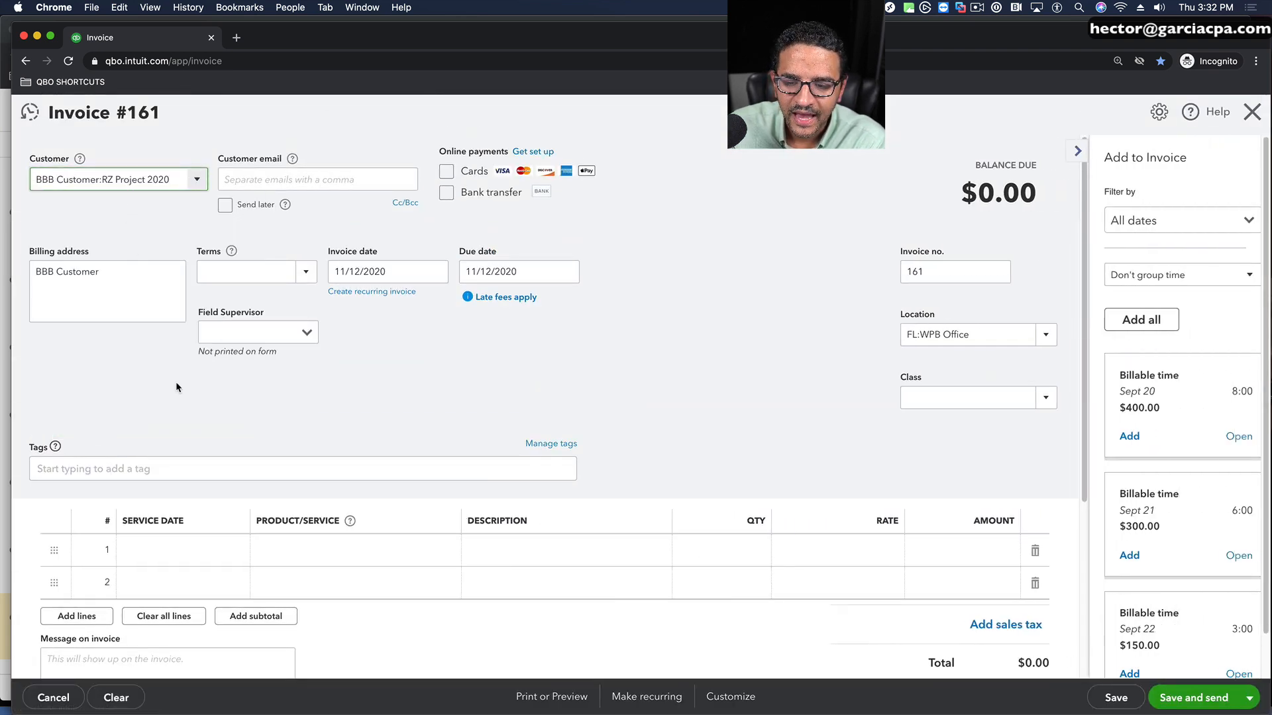
# Step: Fill the first invoice line with Carrots by the pound at a quantity of 500
pyautogui.click(397, 552)
pyautogui.click(437, 553)
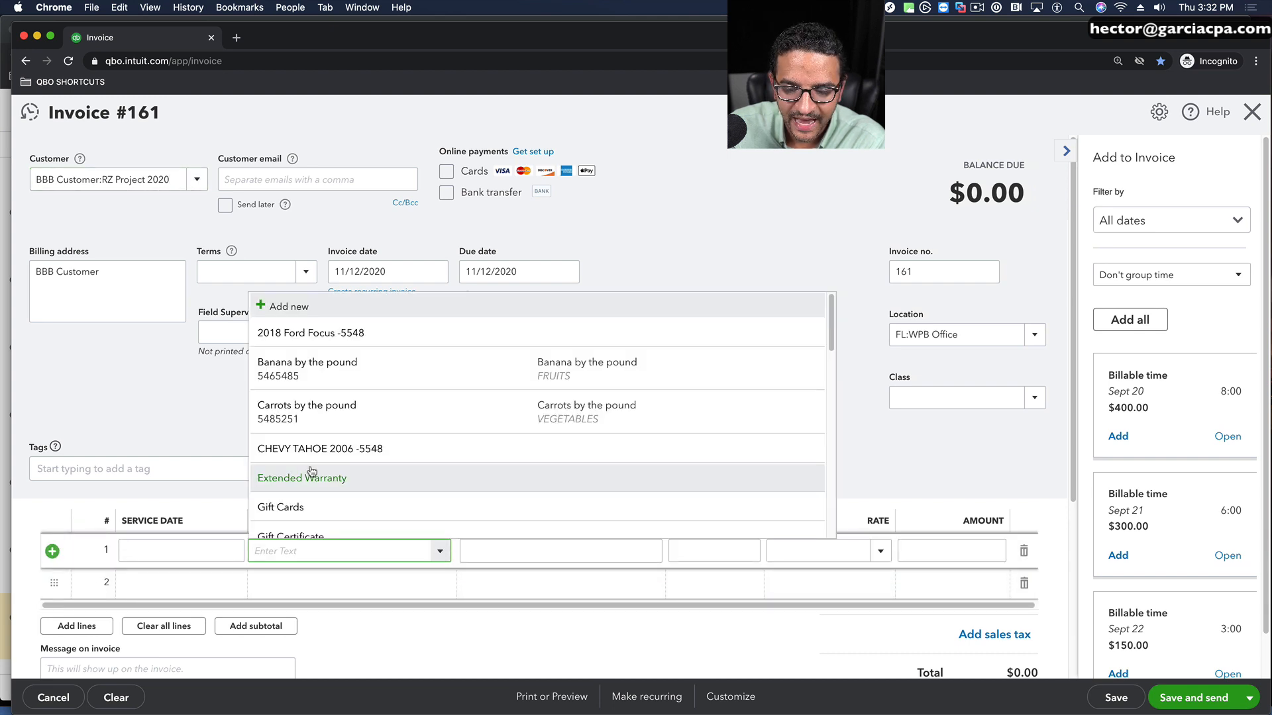
pyautogui.click(311, 427)
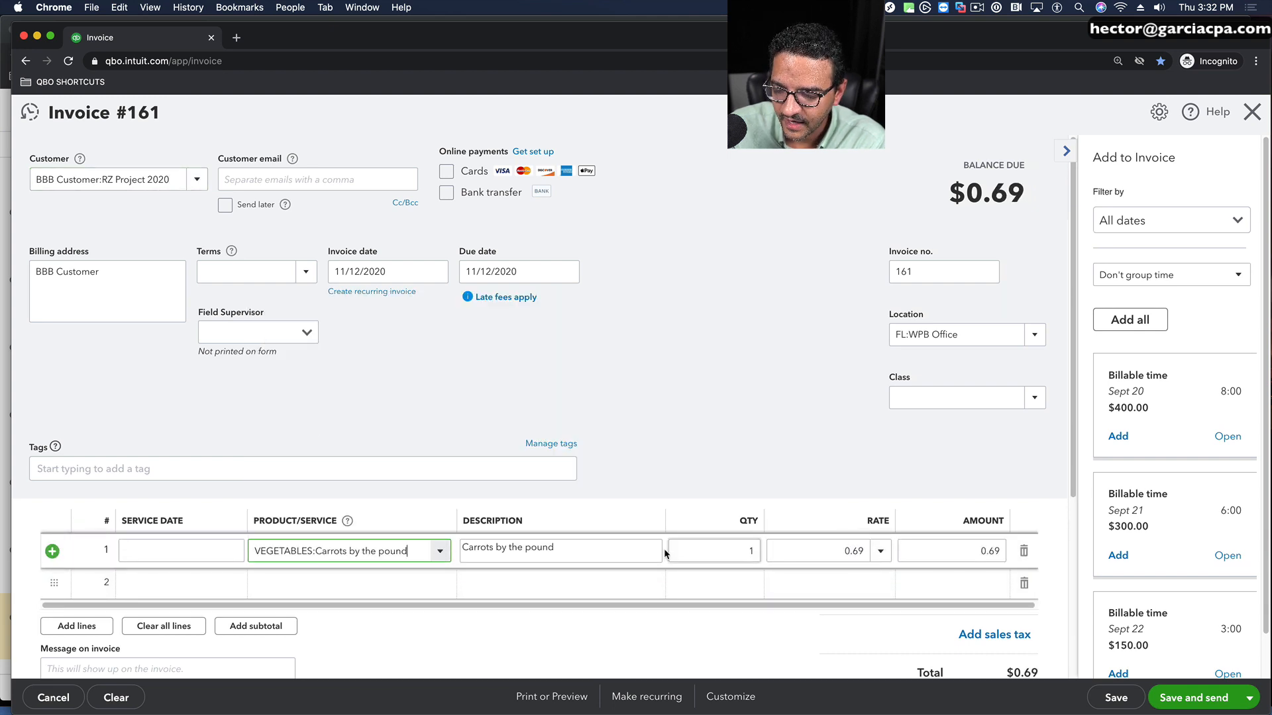
pyautogui.click(700, 549)
pyautogui.write('500')
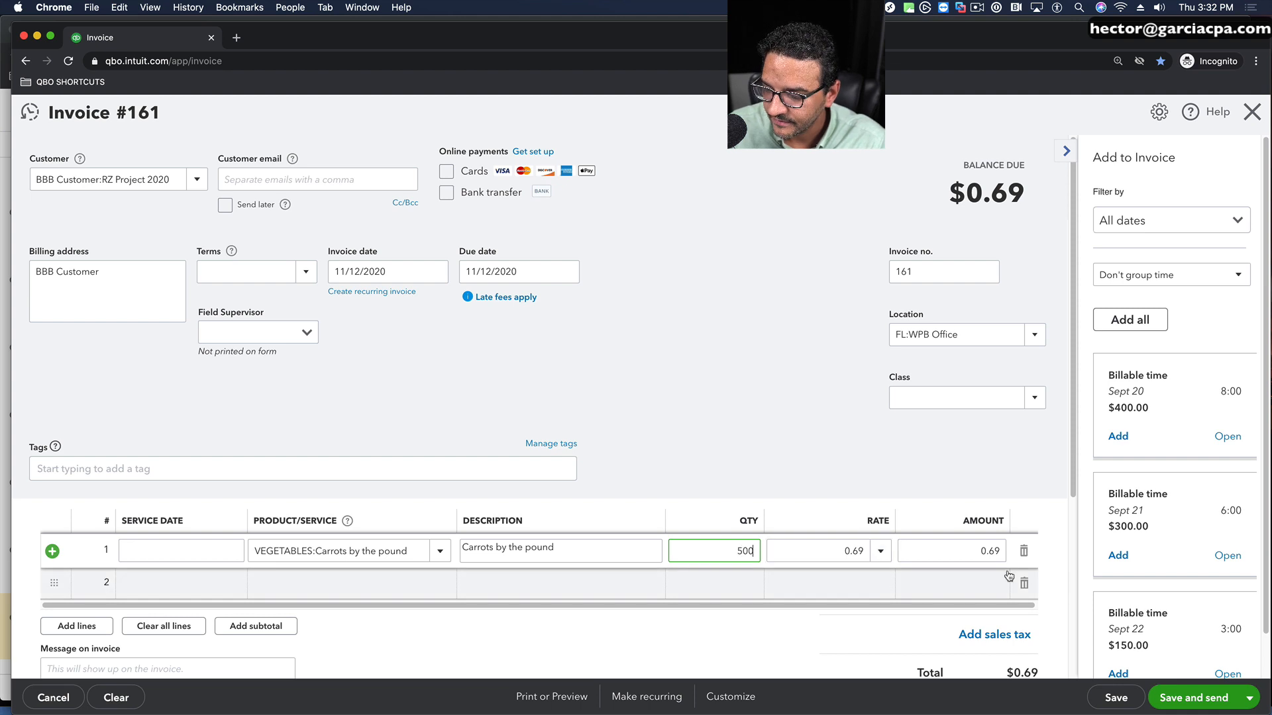
# Step: Set the invoice's location to Los Angeles Office under CA and collapse the suggested billable items
pyautogui.click(1032, 335)
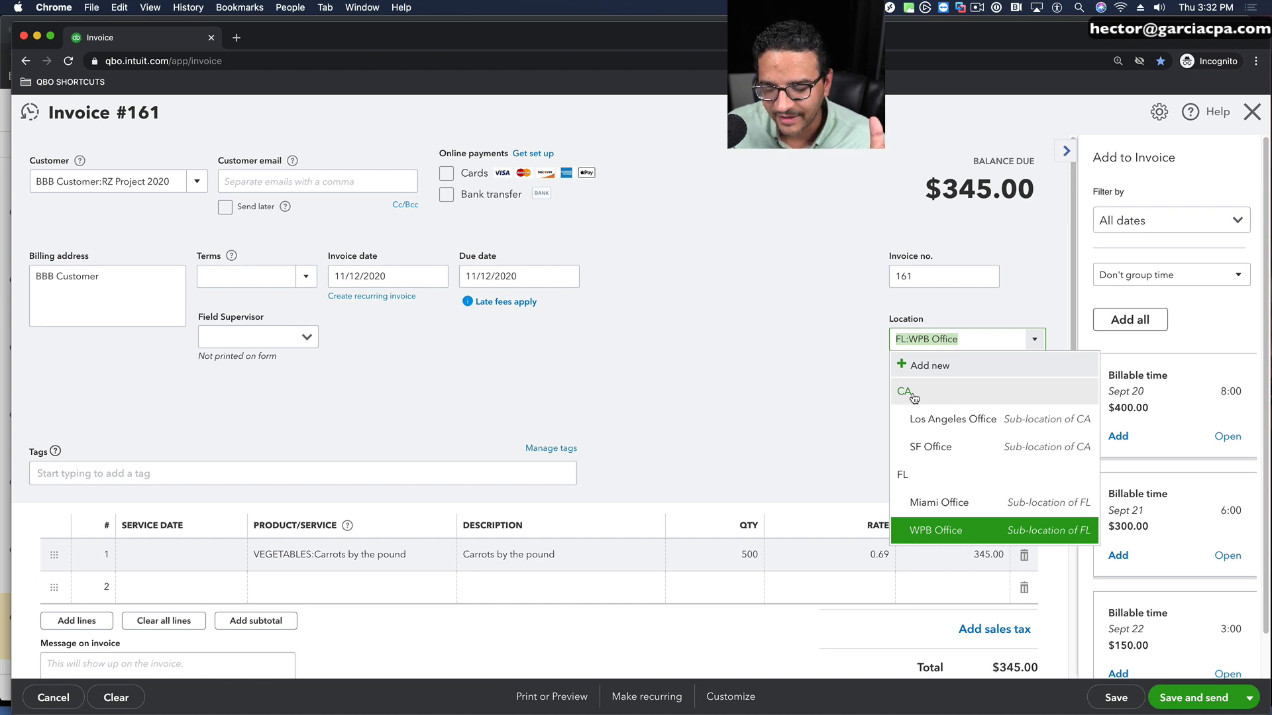
pyautogui.click(953, 426)
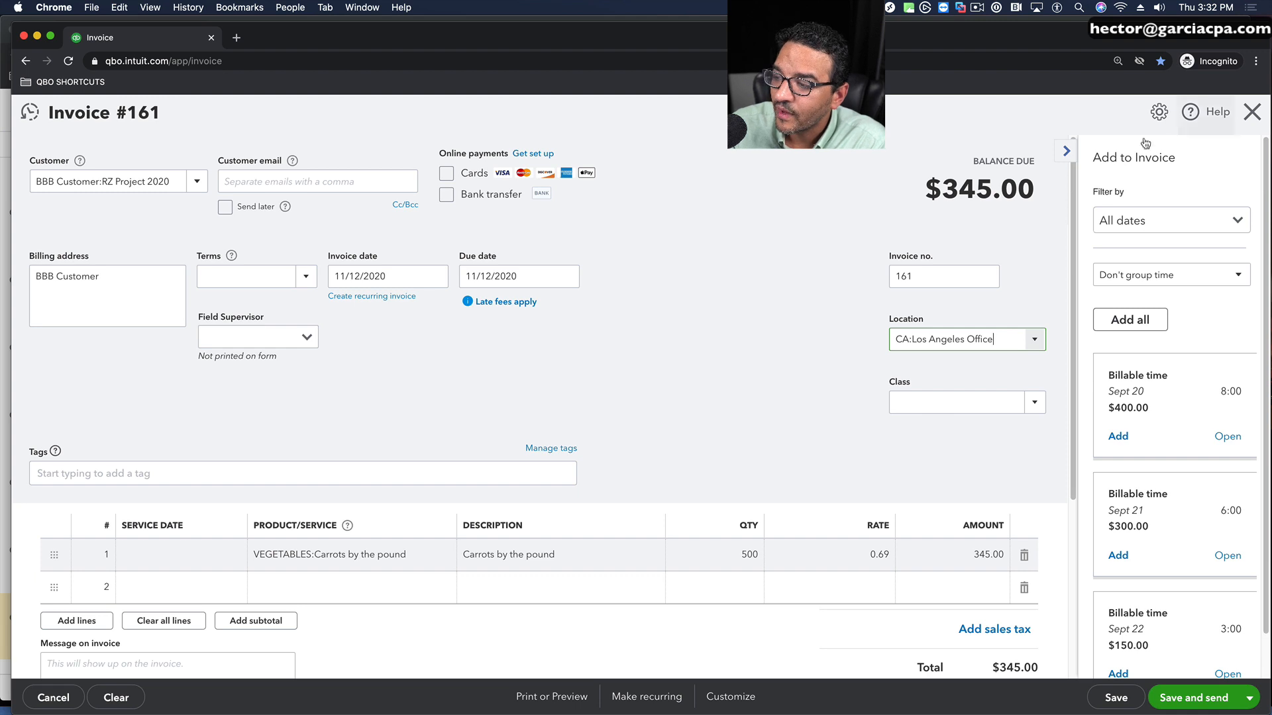
pyautogui.click(1065, 156)
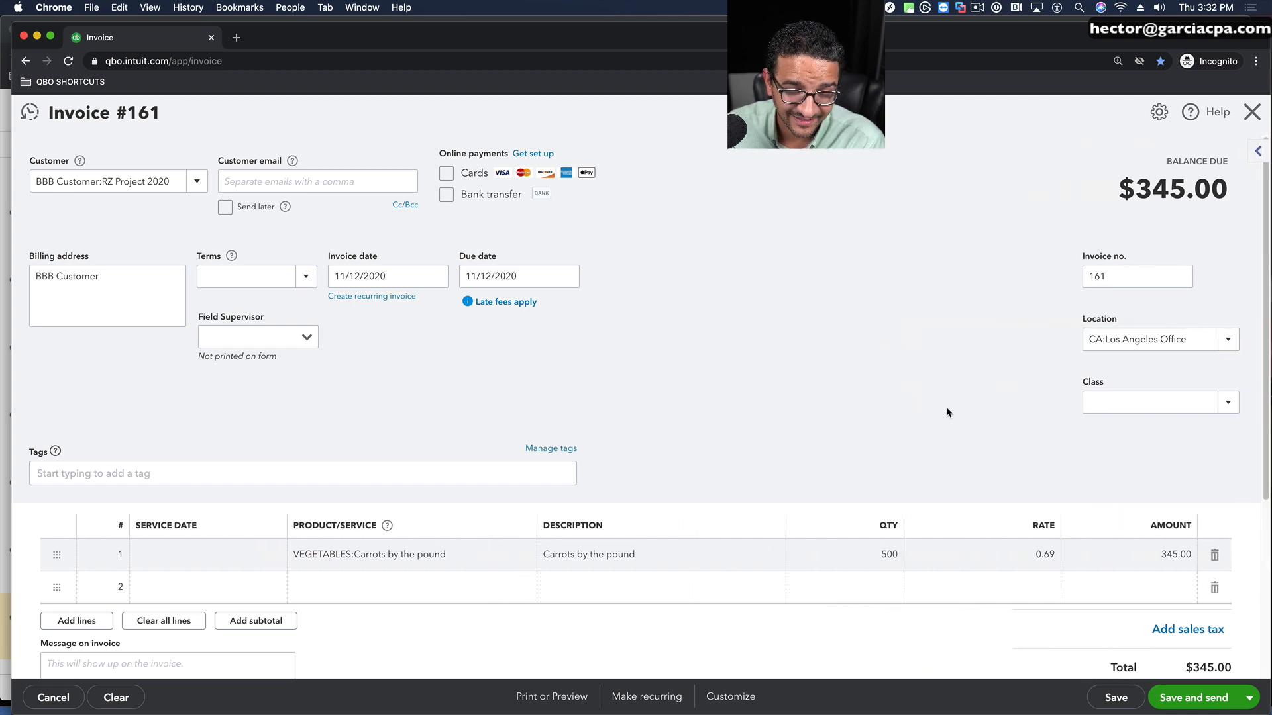
pyautogui.click(1231, 341)
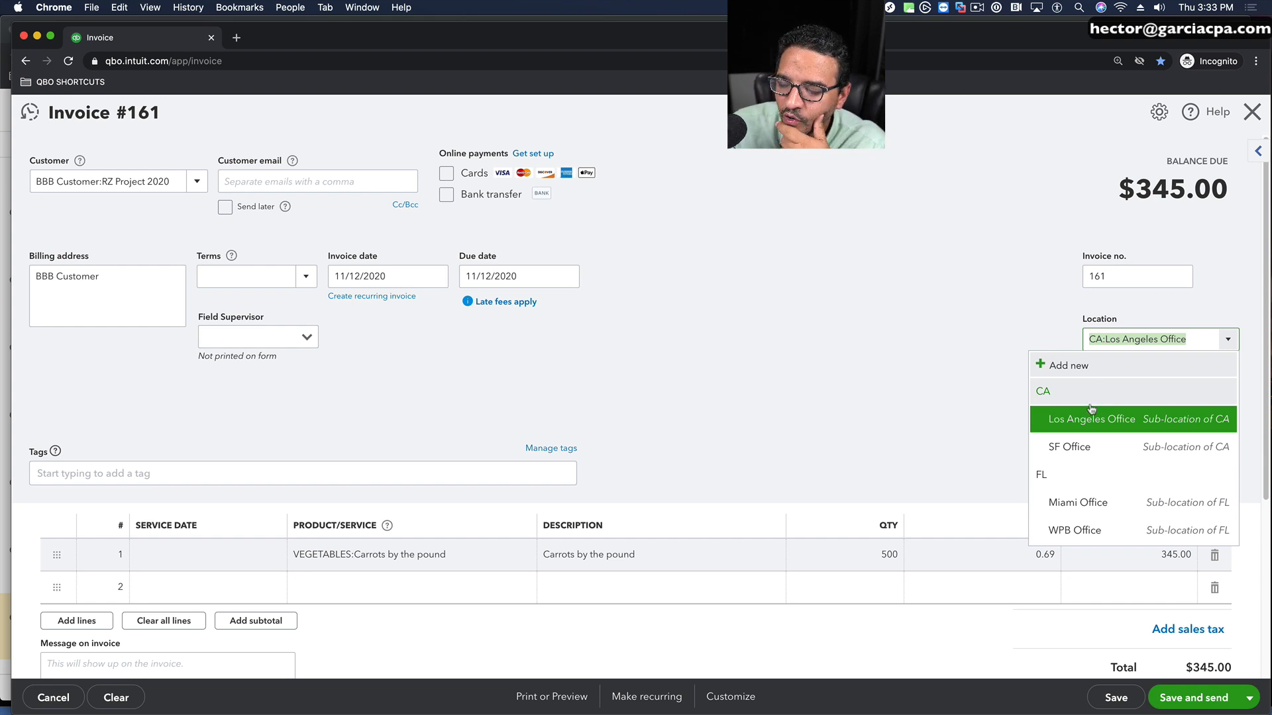
pyautogui.click(1078, 424)
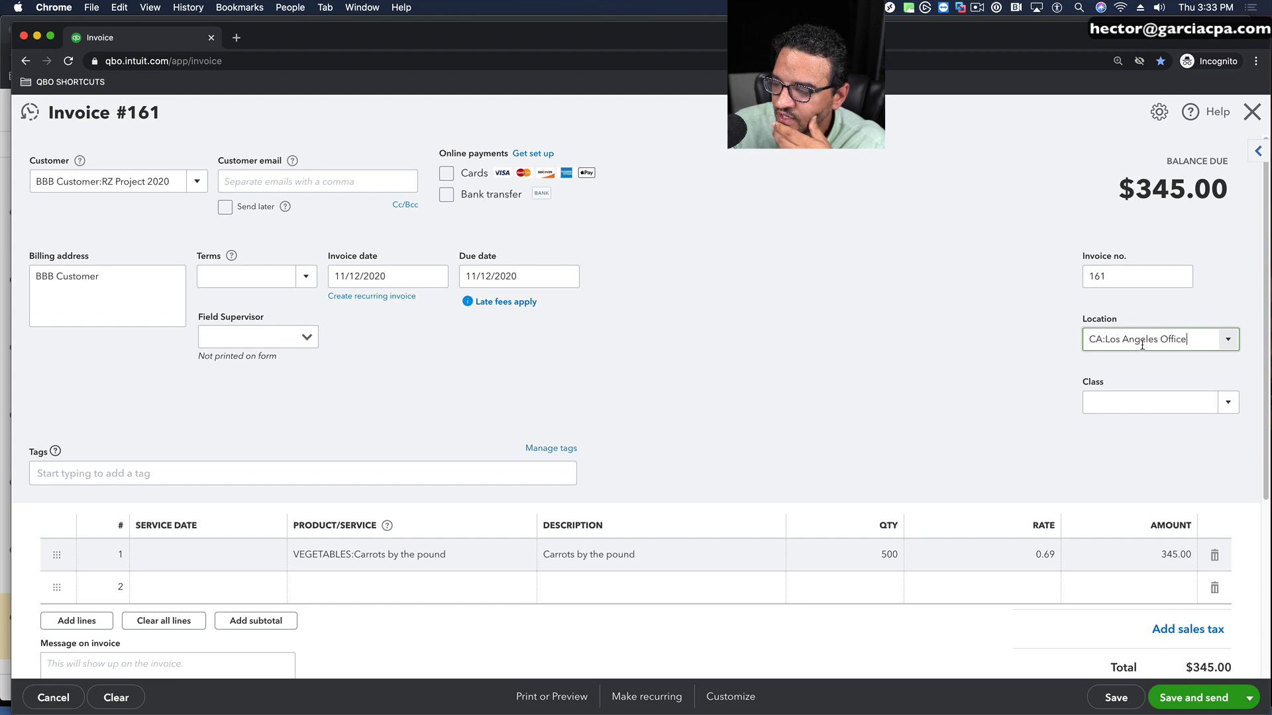
# Step: Save the carrots invoice without a class and start another blank invoice
pyautogui.click(1246, 698)
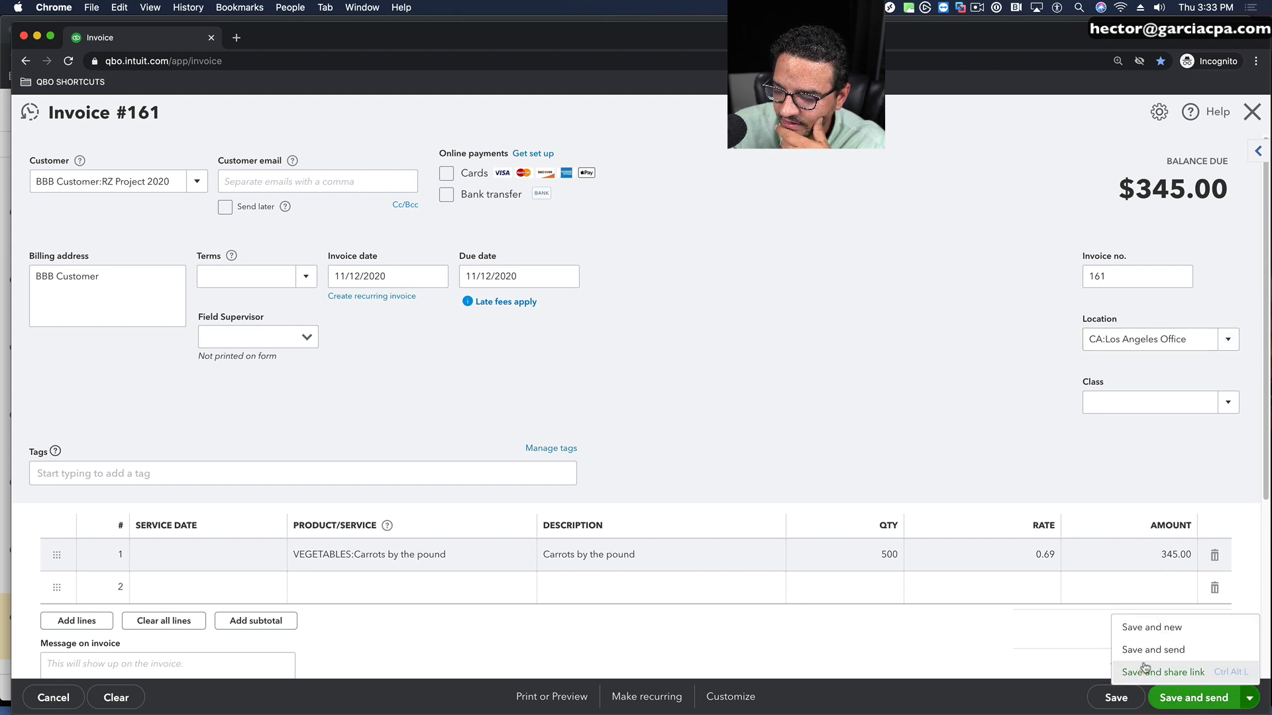
pyautogui.click(1113, 698)
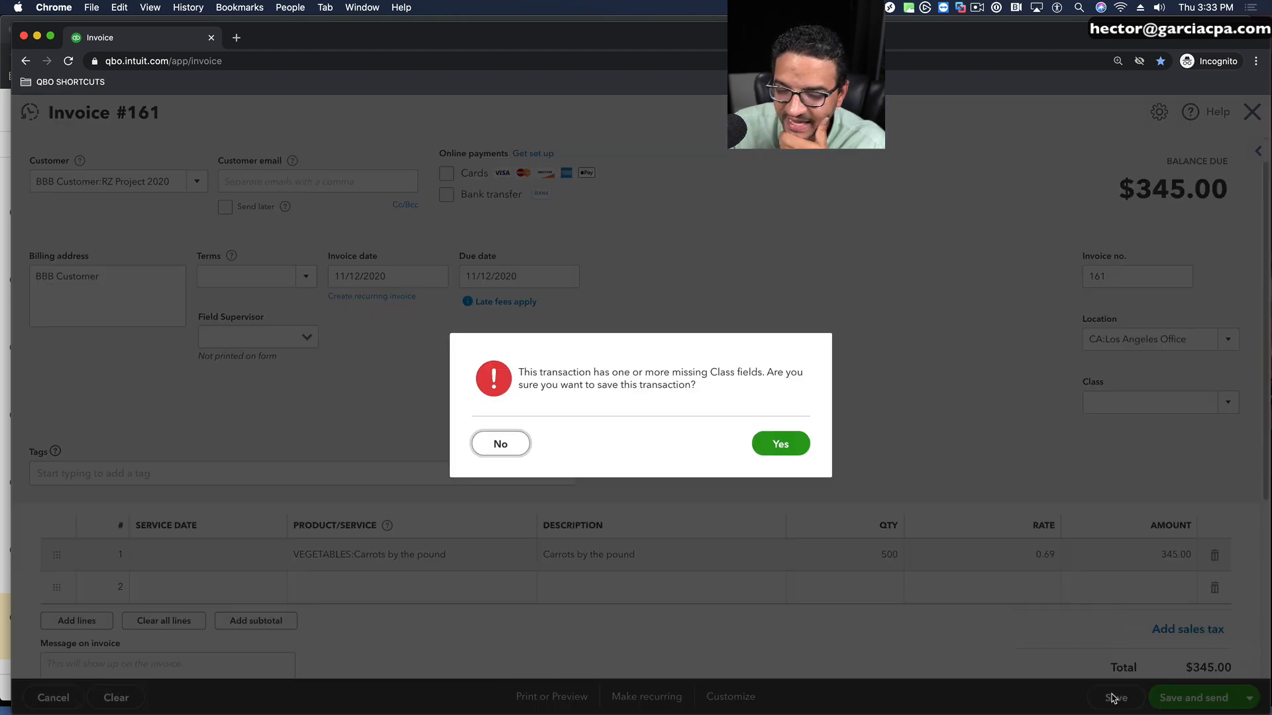
pyautogui.click(782, 451)
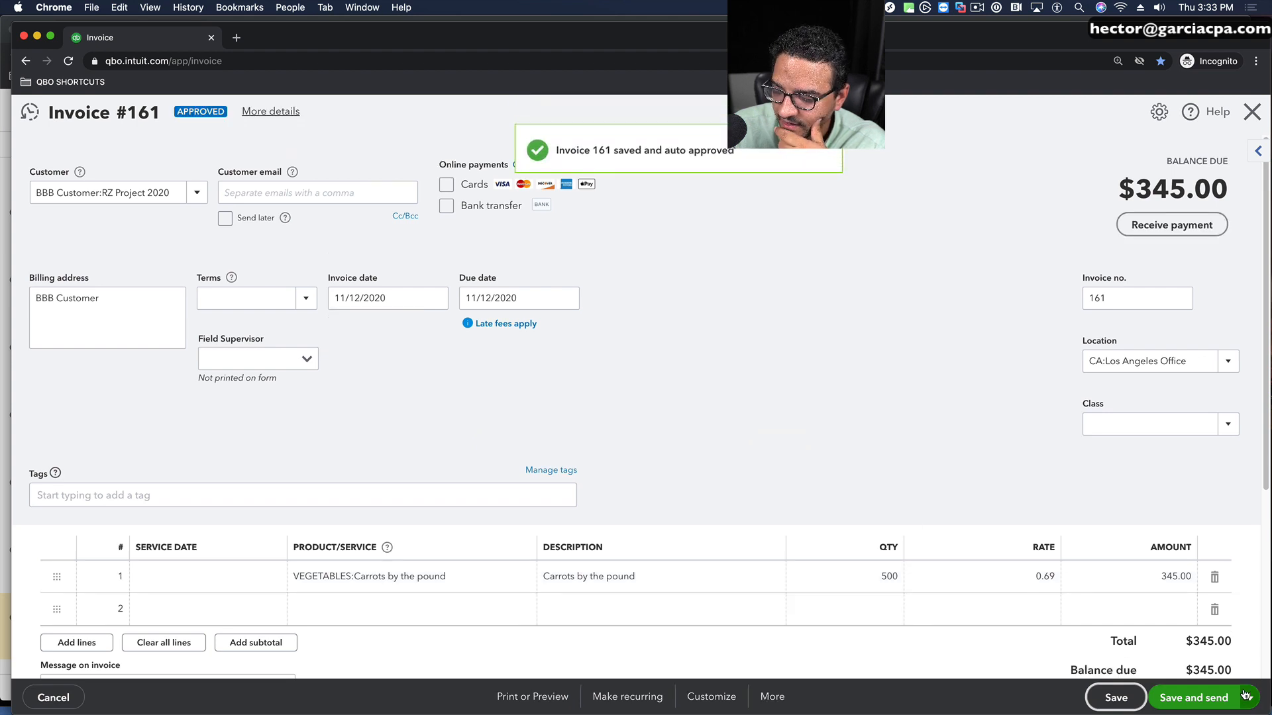
pyautogui.click(1249, 698)
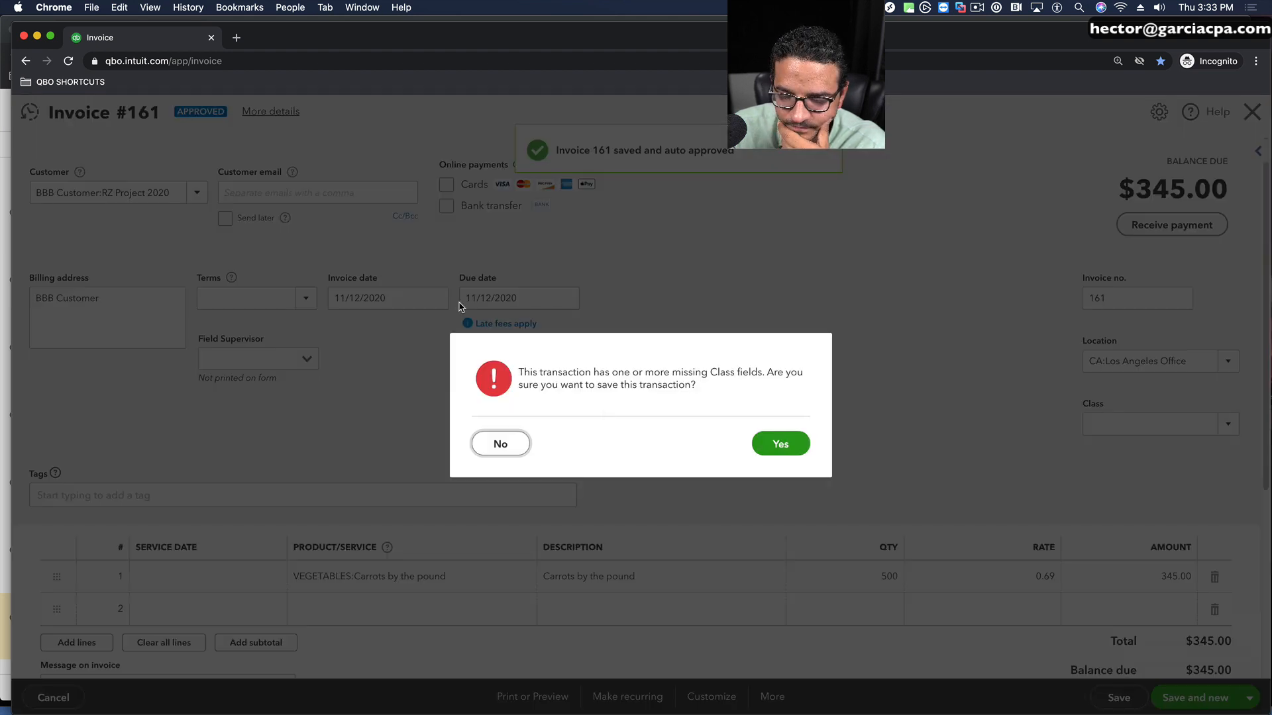
pyautogui.click(782, 445)
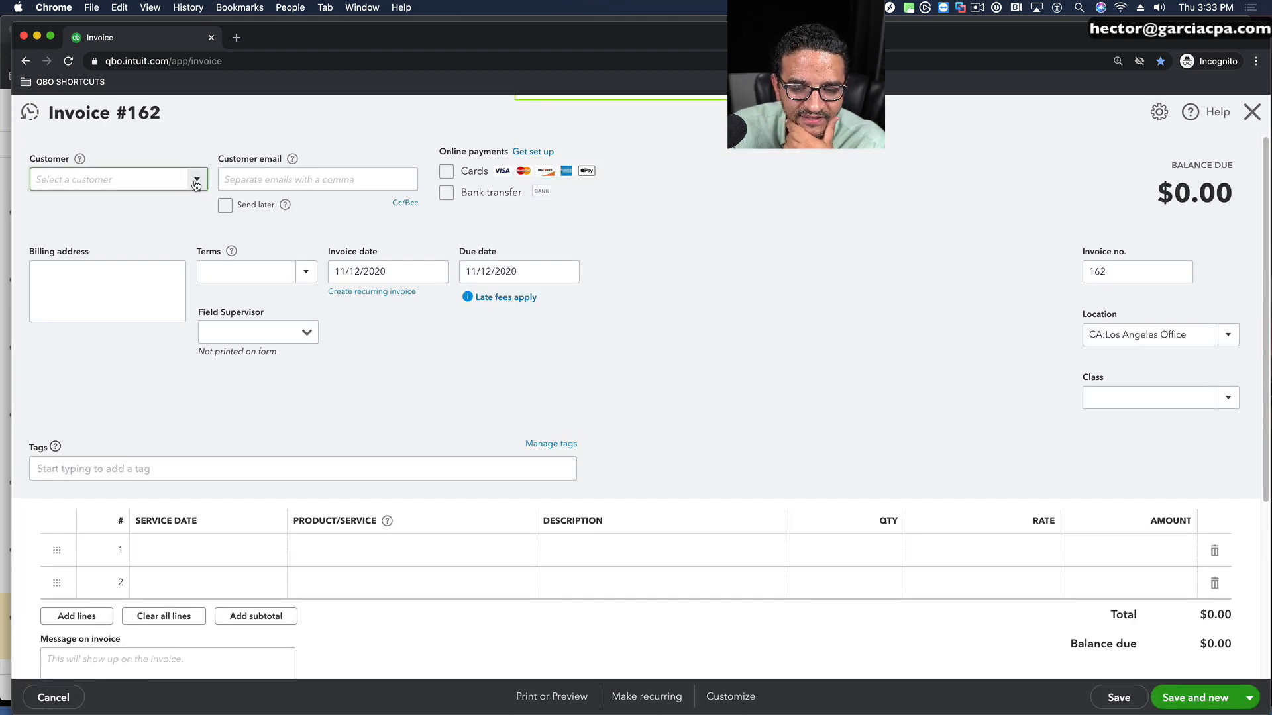
# Step: Assign the new invoice to Project X1A of ABC Enterprises and set its location to SF Office under CA
pyautogui.click(85, 318)
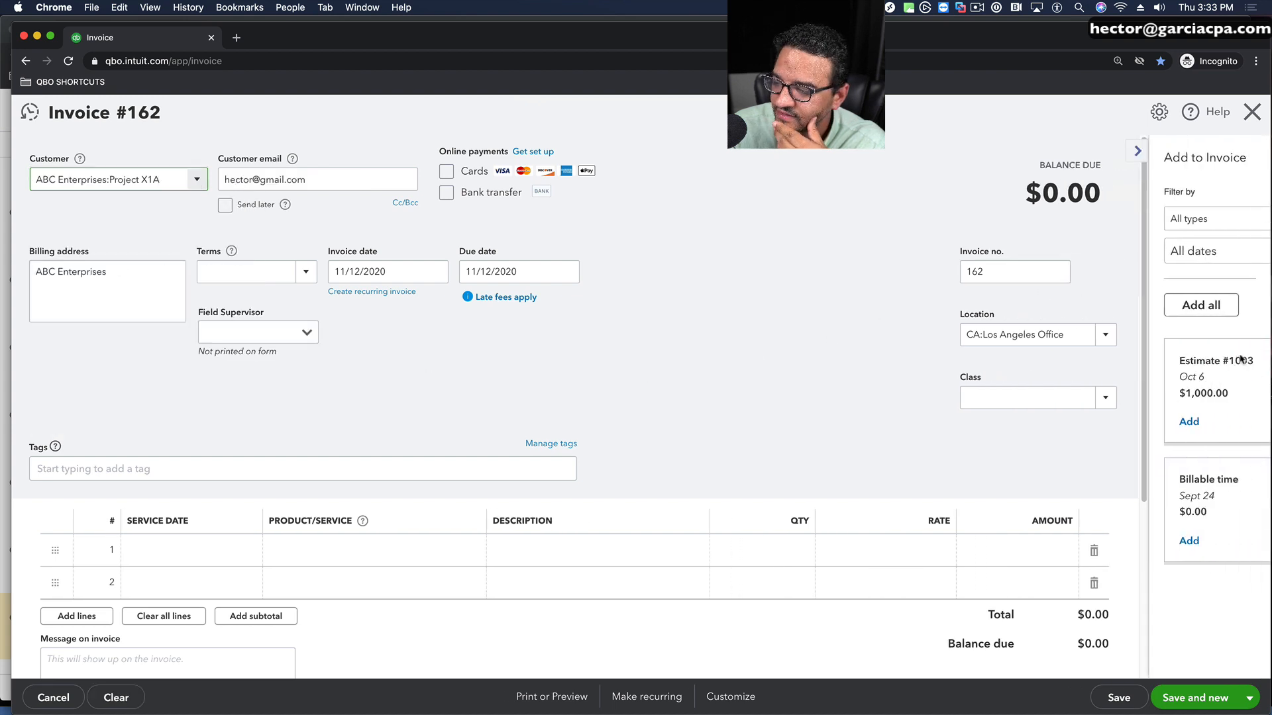
pyautogui.click(1071, 152)
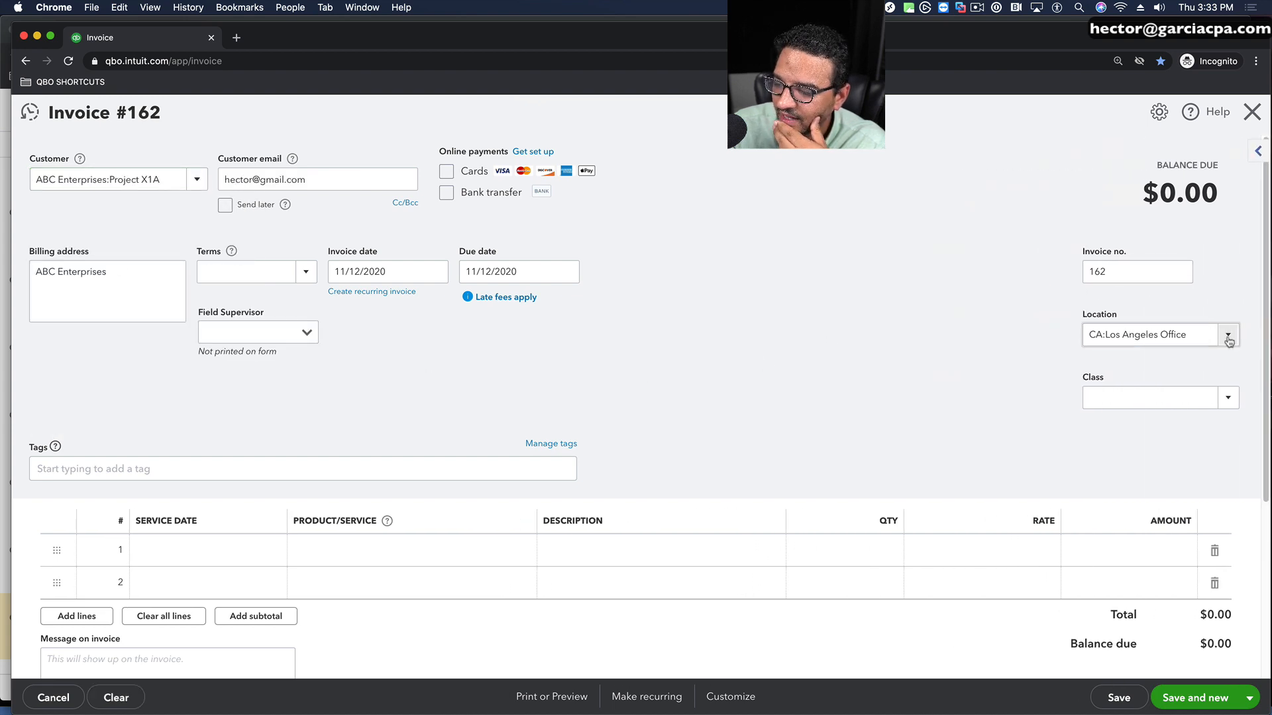
pyautogui.click(1226, 335)
pyautogui.click(1090, 441)
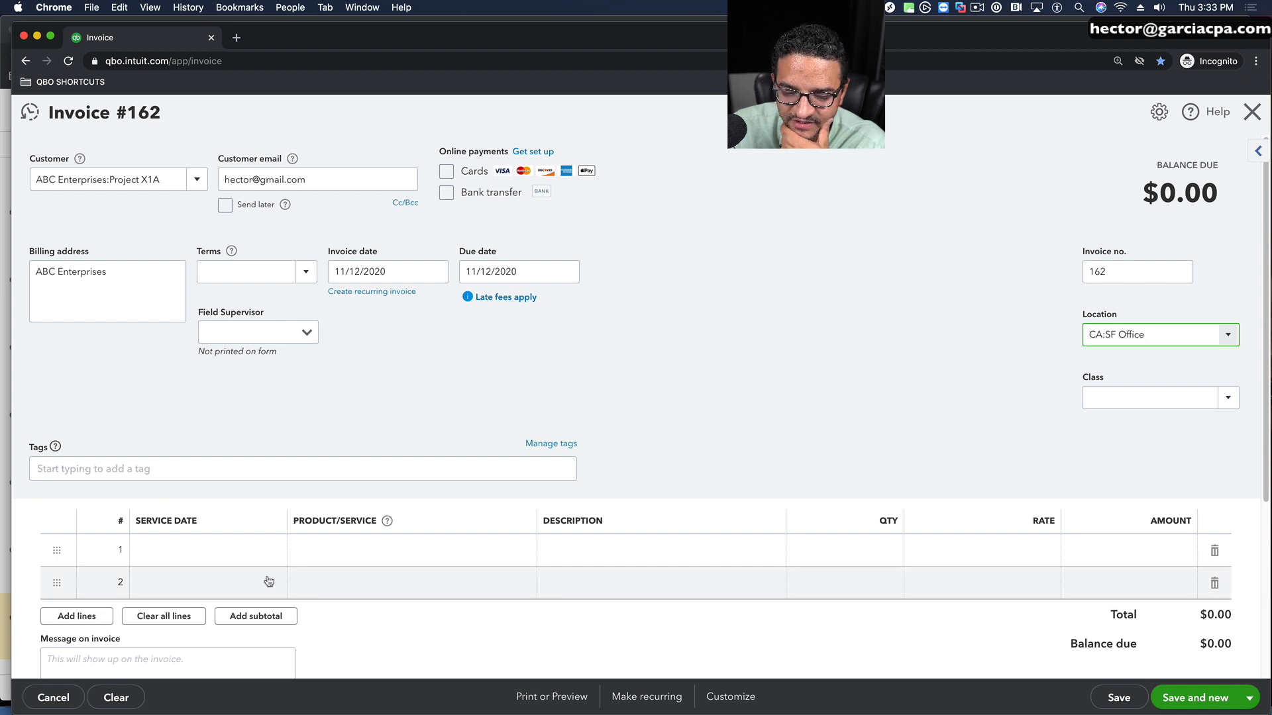
# Step: Fill the first invoice line with the Sales service item at a rate of 5,000
pyautogui.click(406, 550)
pyautogui.write('lab')
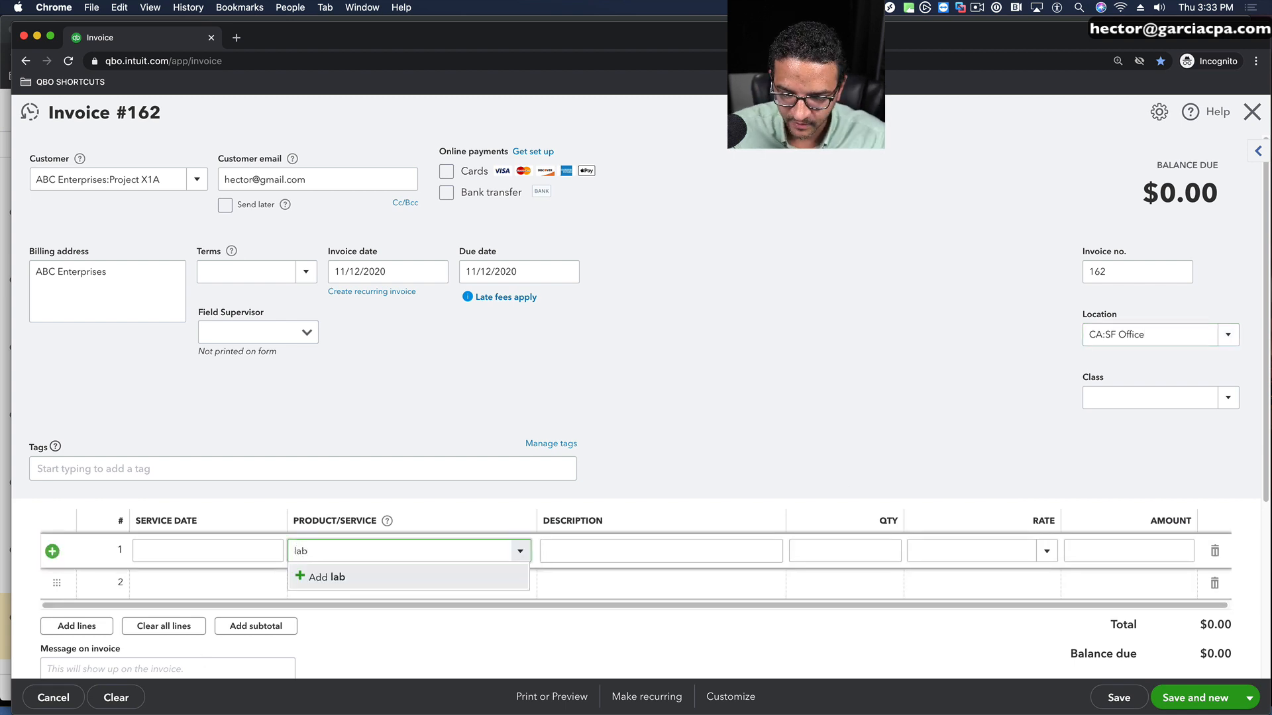
pyautogui.press('BackSpace')
pyautogui.press('BackSpace')
pyautogui.press('BackSpace')
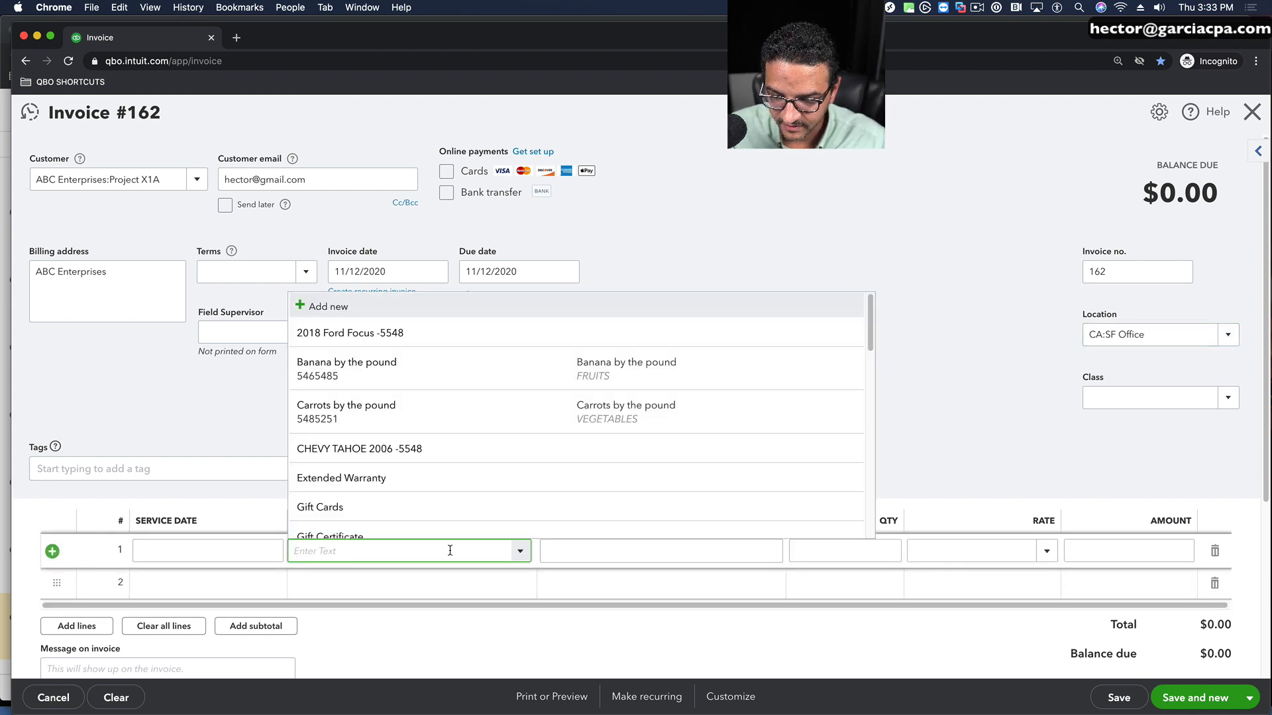
pyautogui.write('sal')
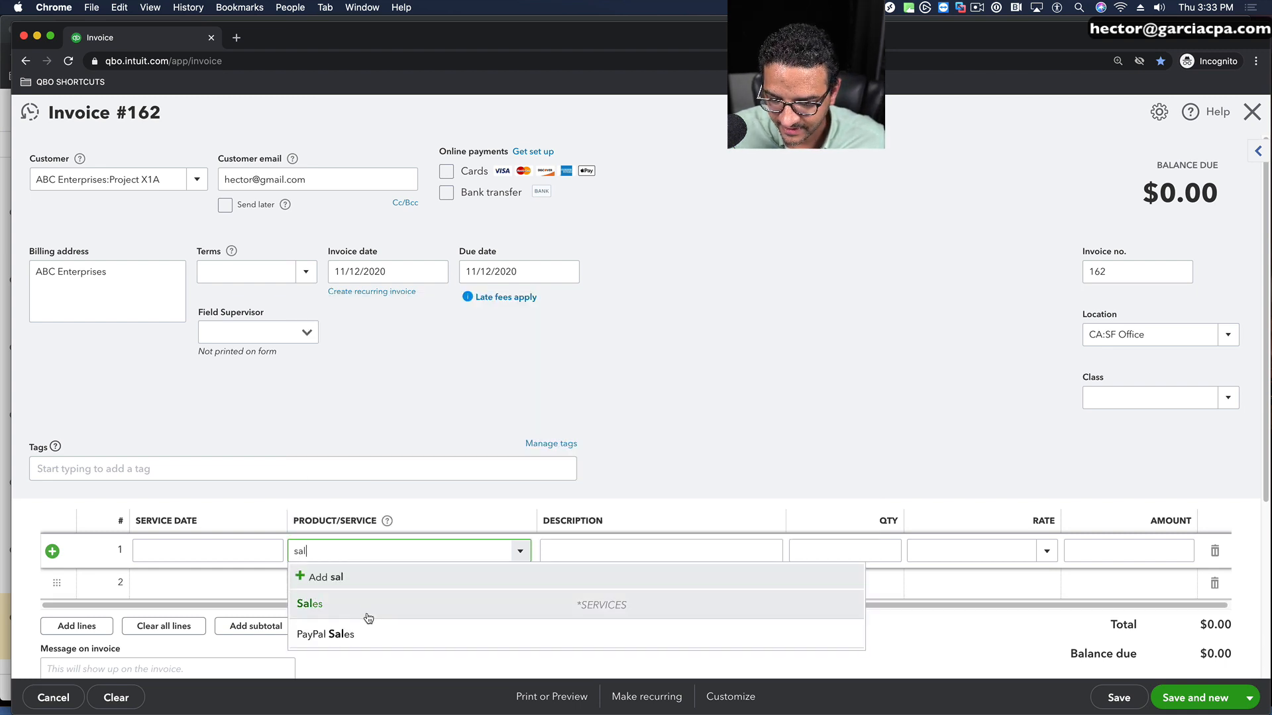
pyautogui.press('Return')
pyautogui.click(963, 551)
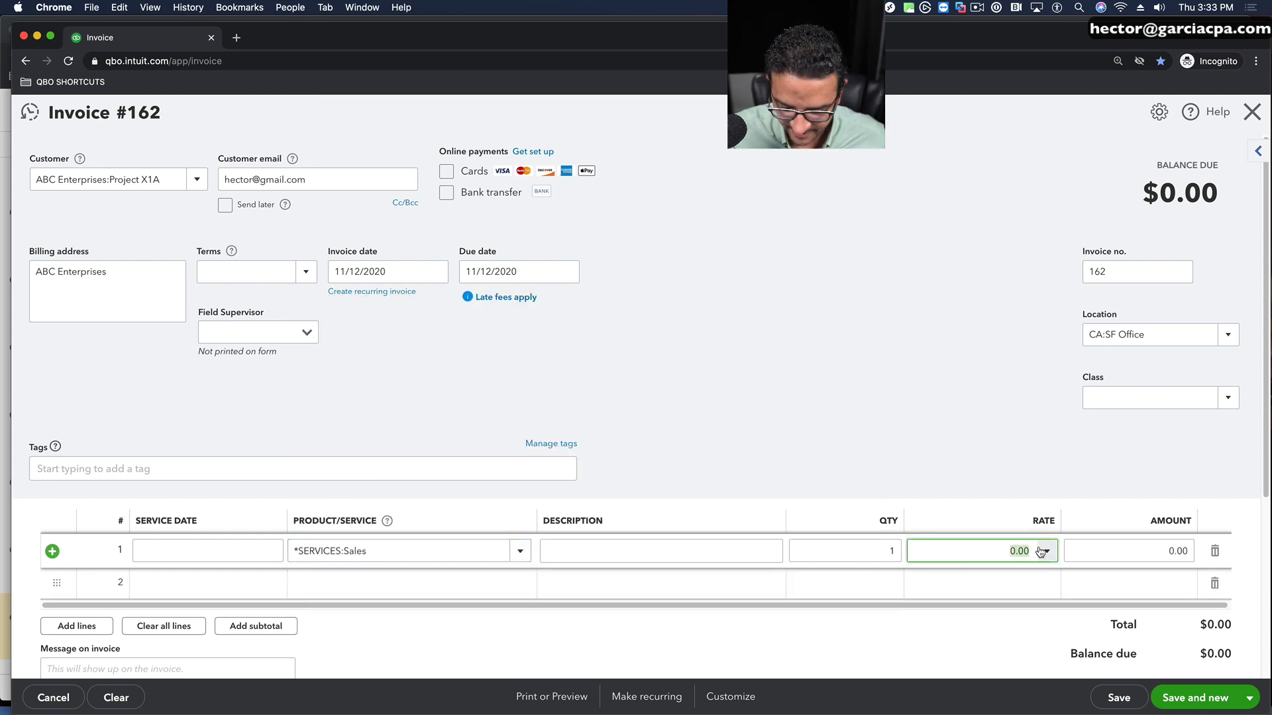
pyautogui.write('5,000')
pyautogui.press('Tab')
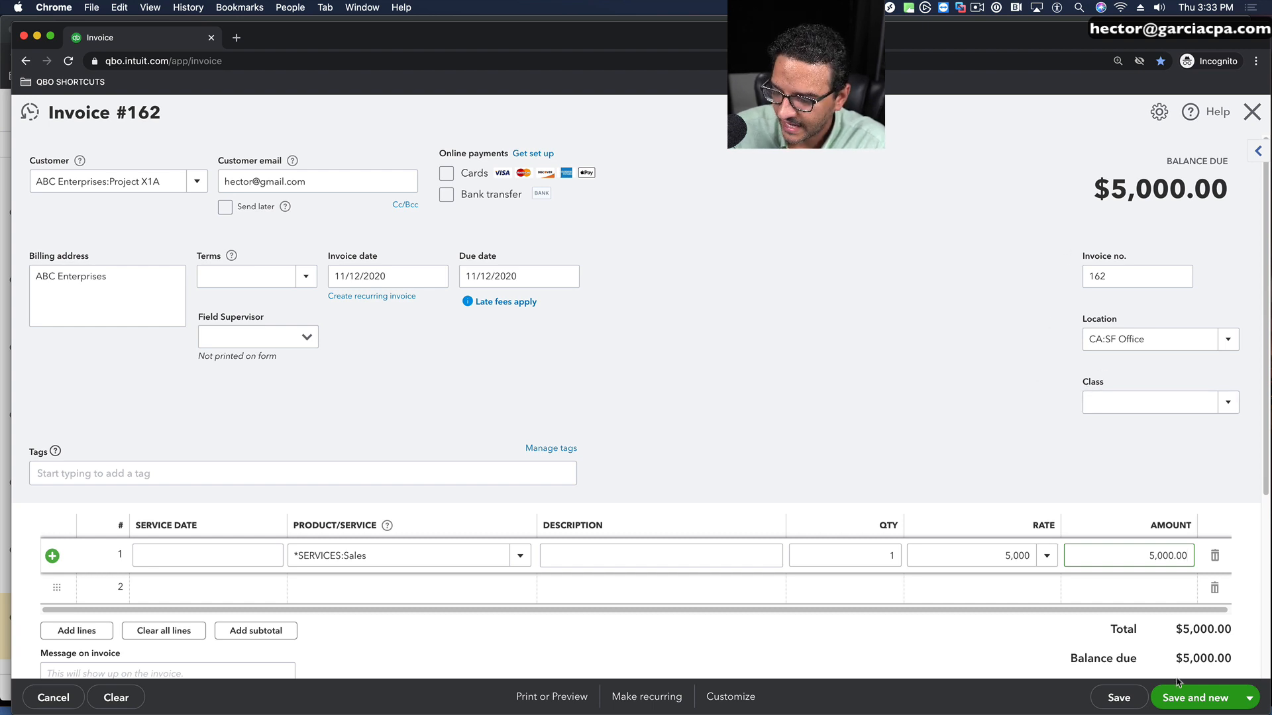
# Step: Save and close the SF Office invoice without assigning a class
pyautogui.click(1246, 704)
pyautogui.click(1156, 625)
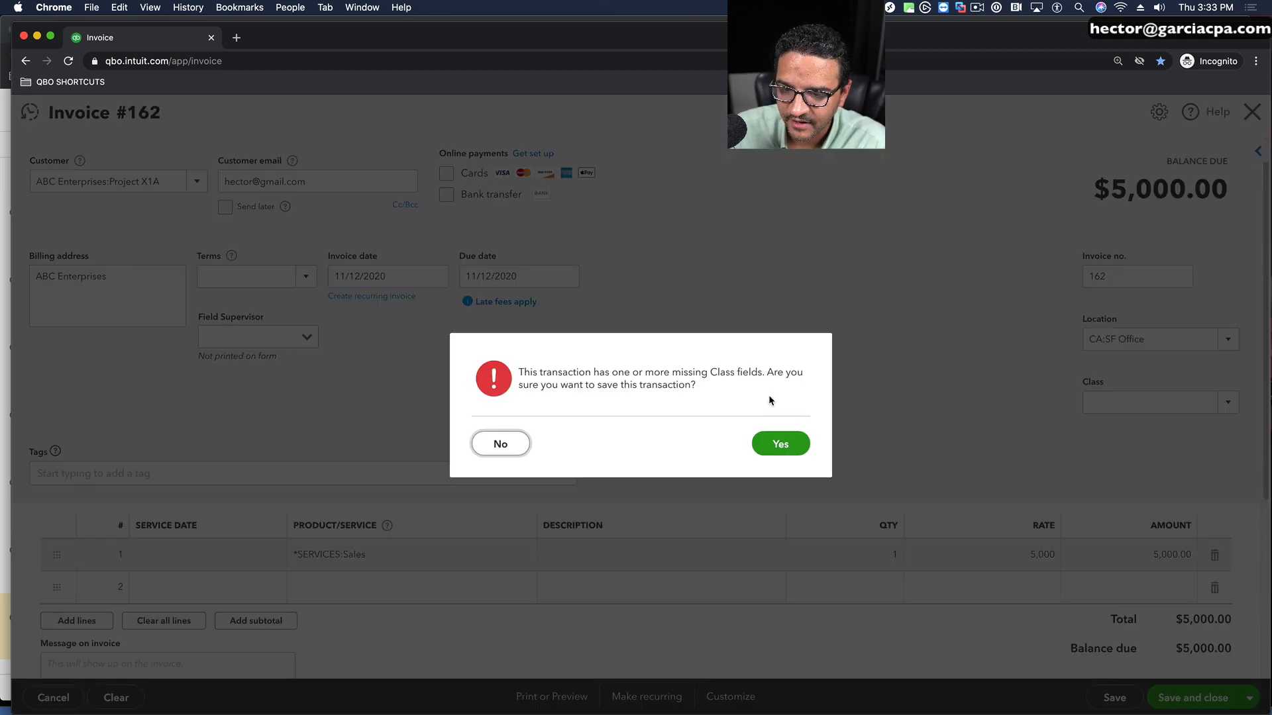
pyautogui.click(794, 452)
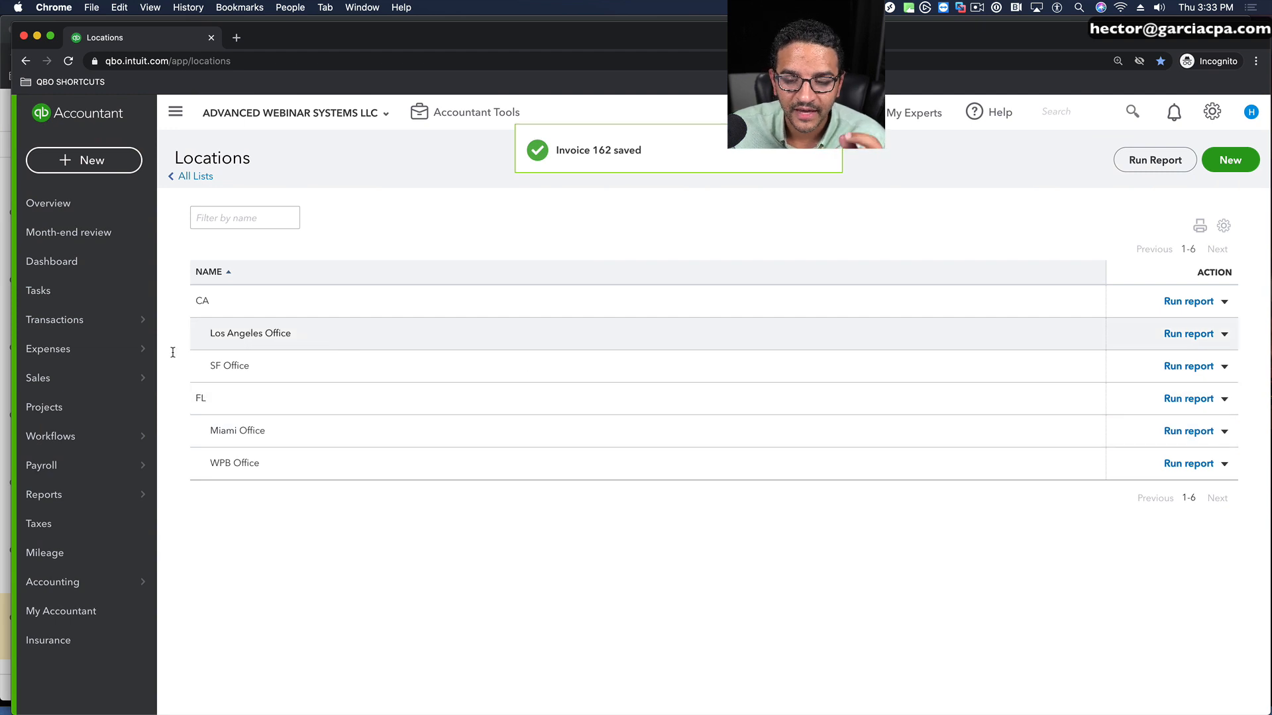
# Step: Find the Profit and Loss by Location report in the report list and open it
pyautogui.moveTo(73, 434)
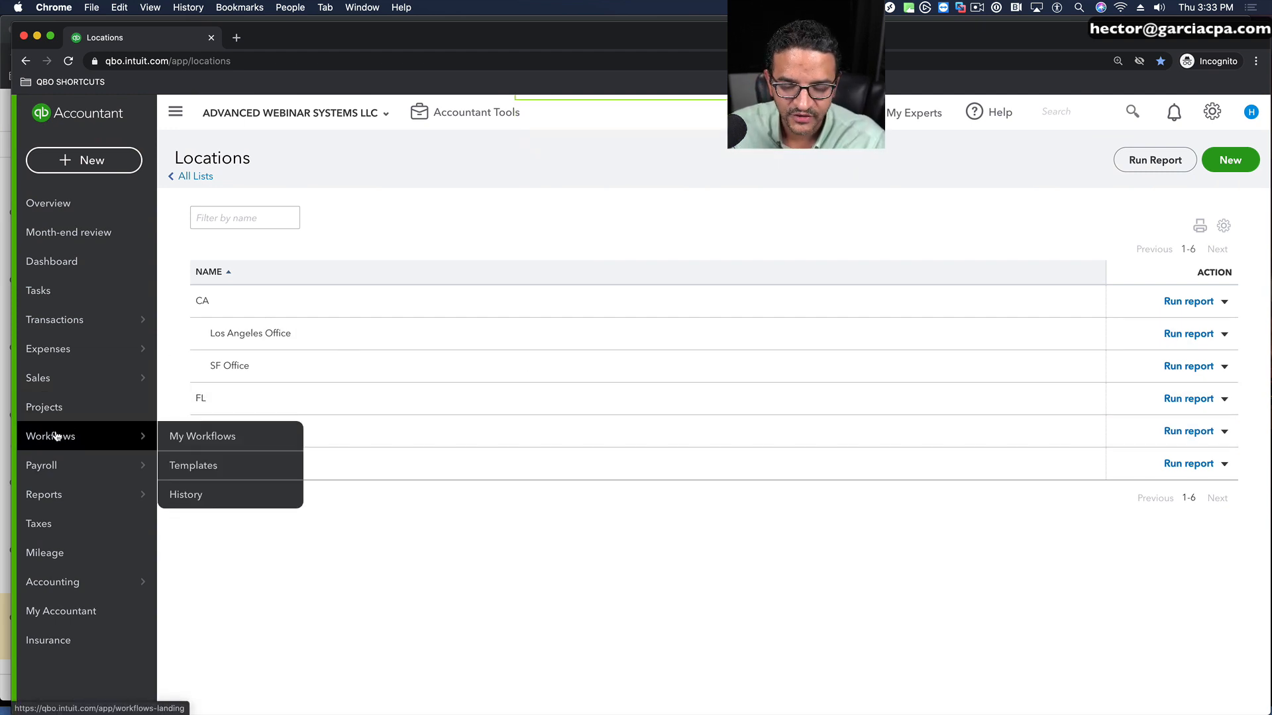
pyautogui.moveTo(48, 498)
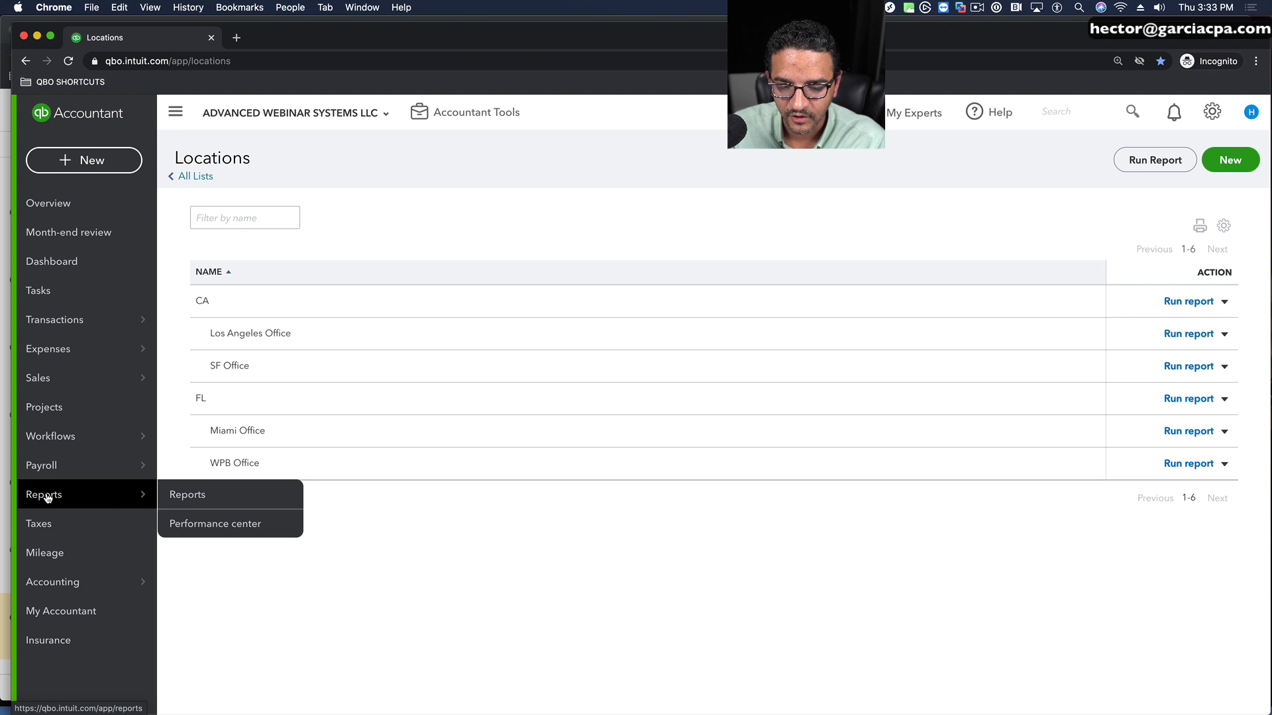
pyautogui.click(187, 493)
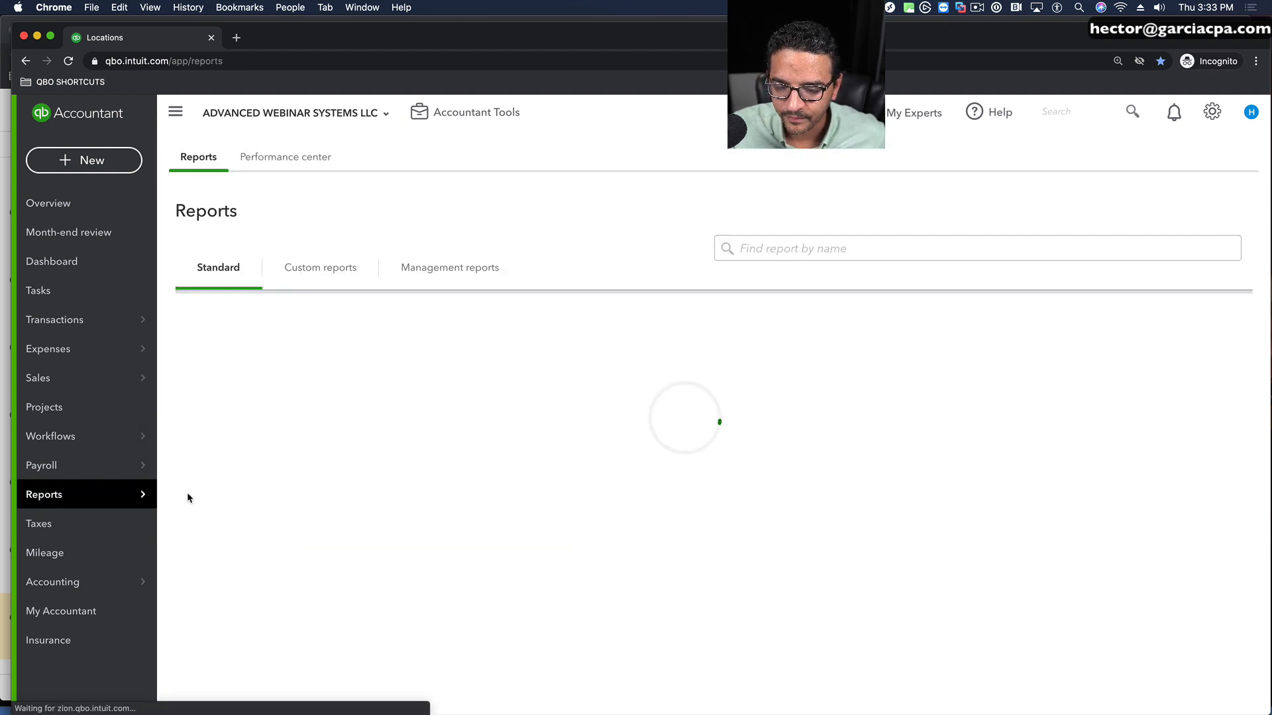
pyautogui.click(780, 247)
pyautogui.write('loca')
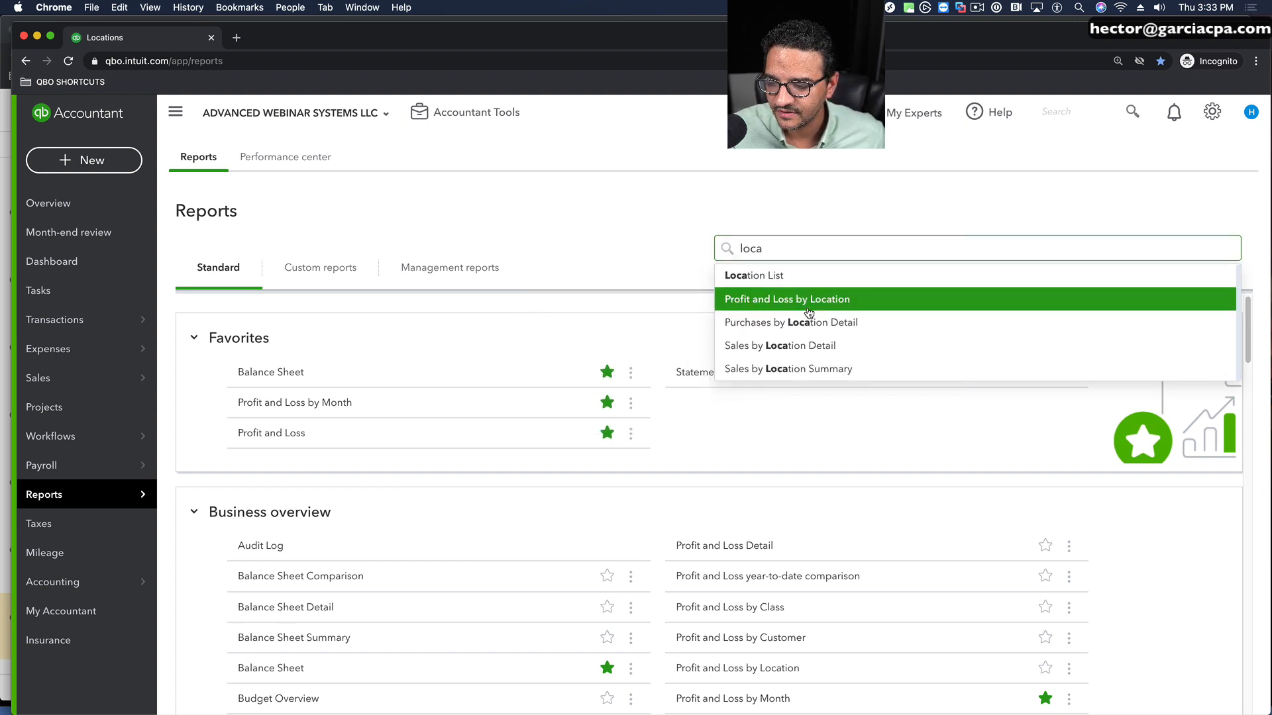
pyautogui.click(808, 312)
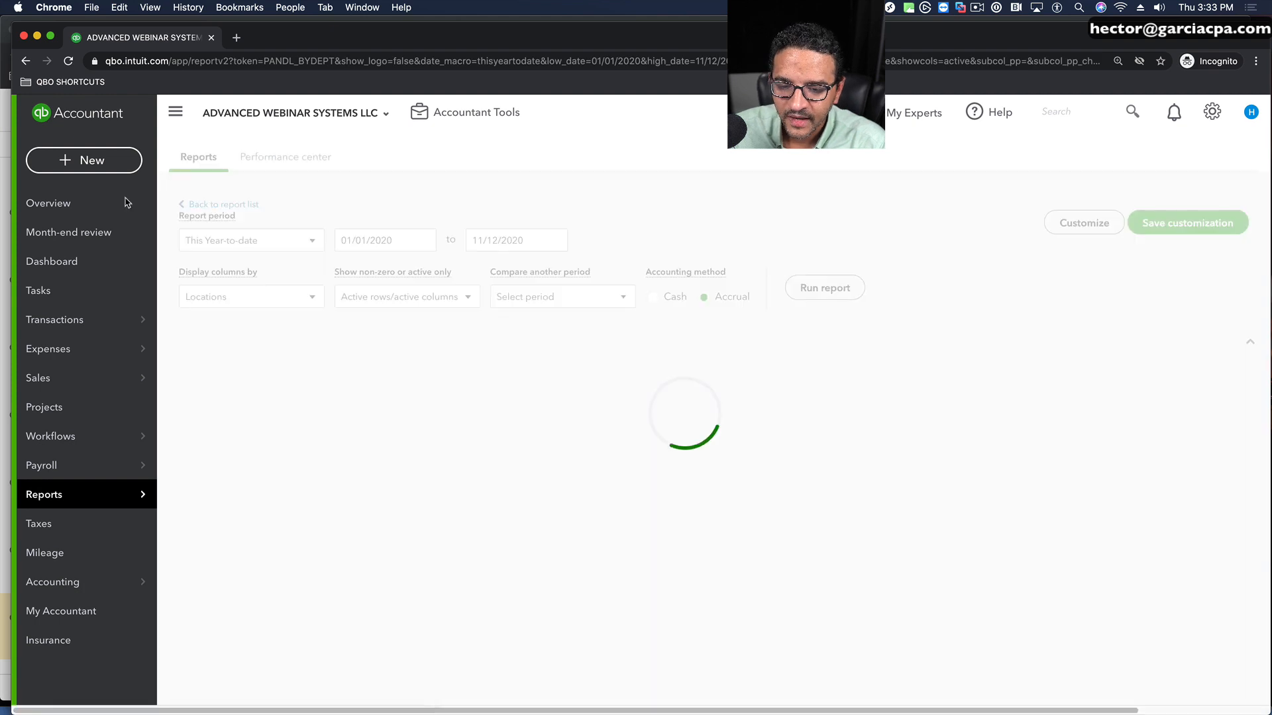
# Step: Set the report period to This Month and rerun the Profit and Loss by Location report
pyautogui.click(234, 272)
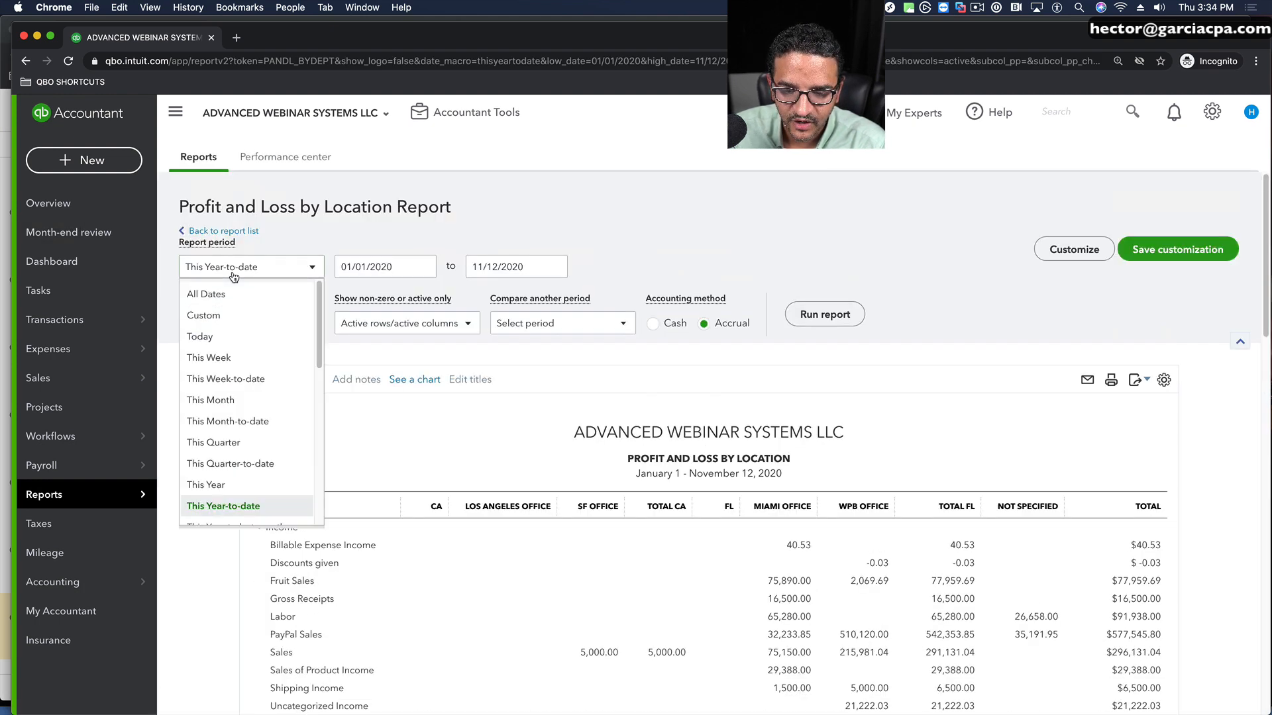
pyautogui.click(222, 409)
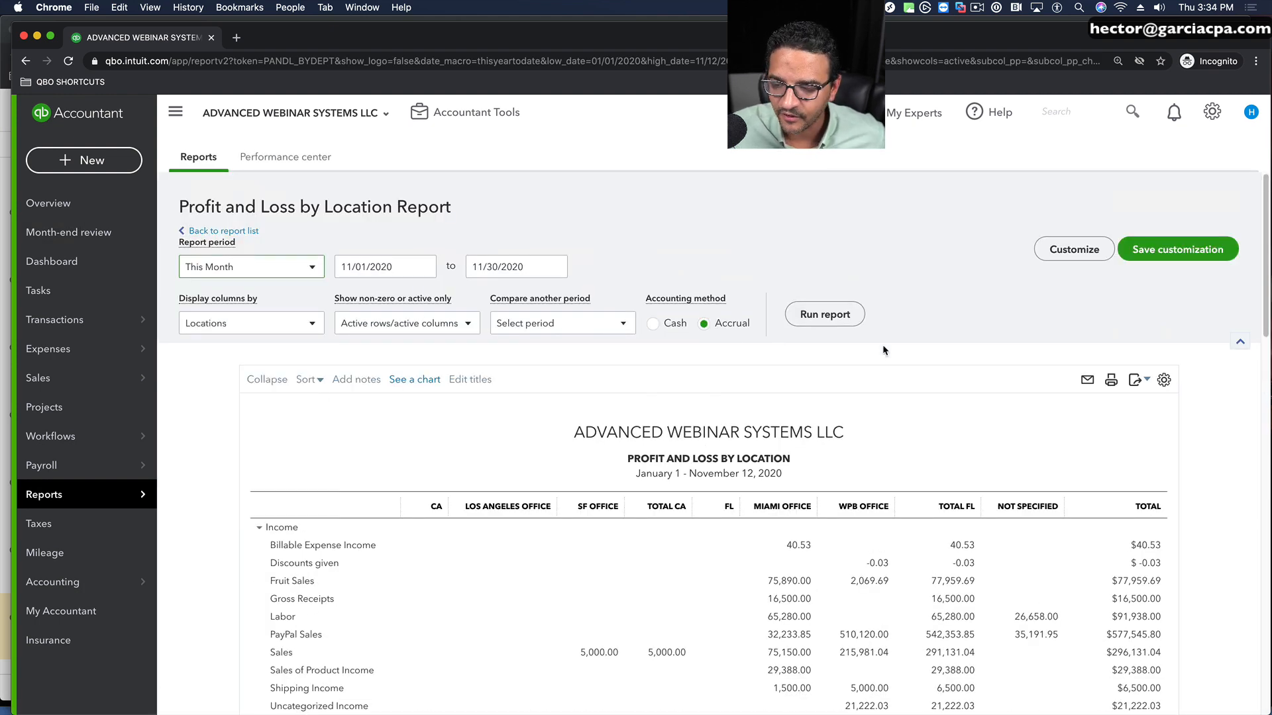
pyautogui.click(816, 313)
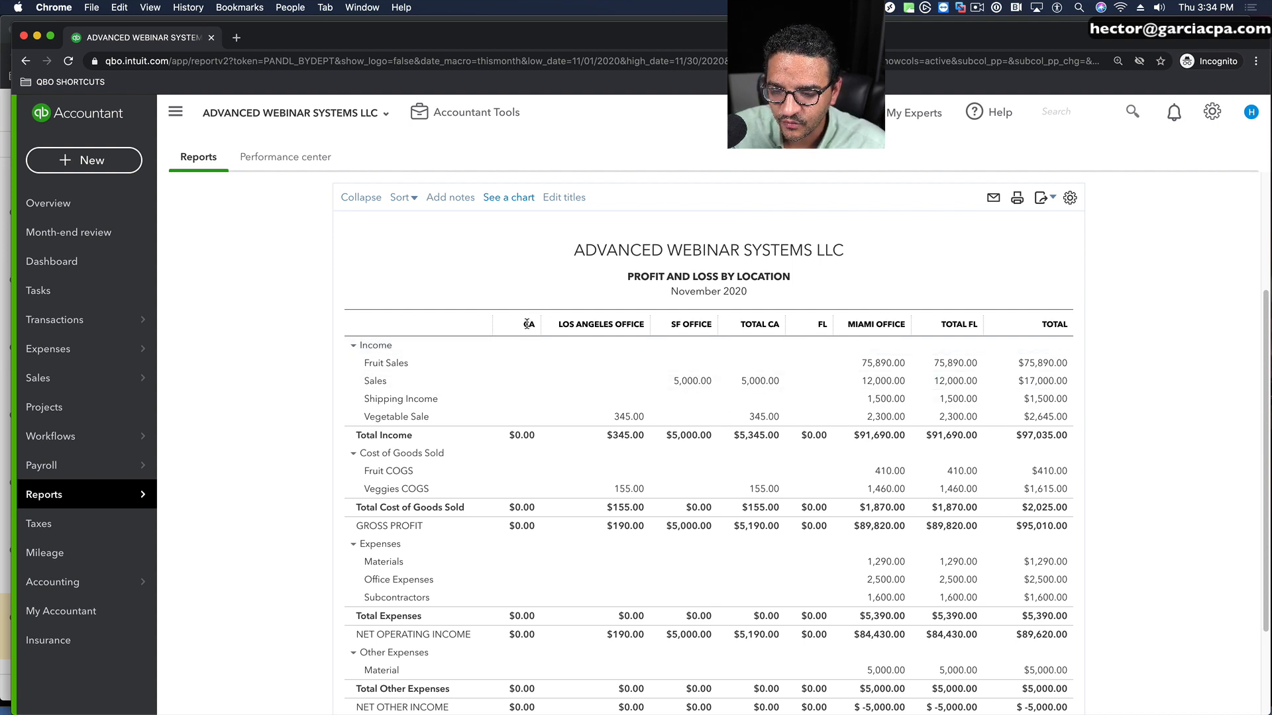
# Step: Examine the report's parent, office and state total columns for CA and FL across the income and expense rows
pyautogui.moveTo(558, 324); pyautogui.dragTo(894, 323)
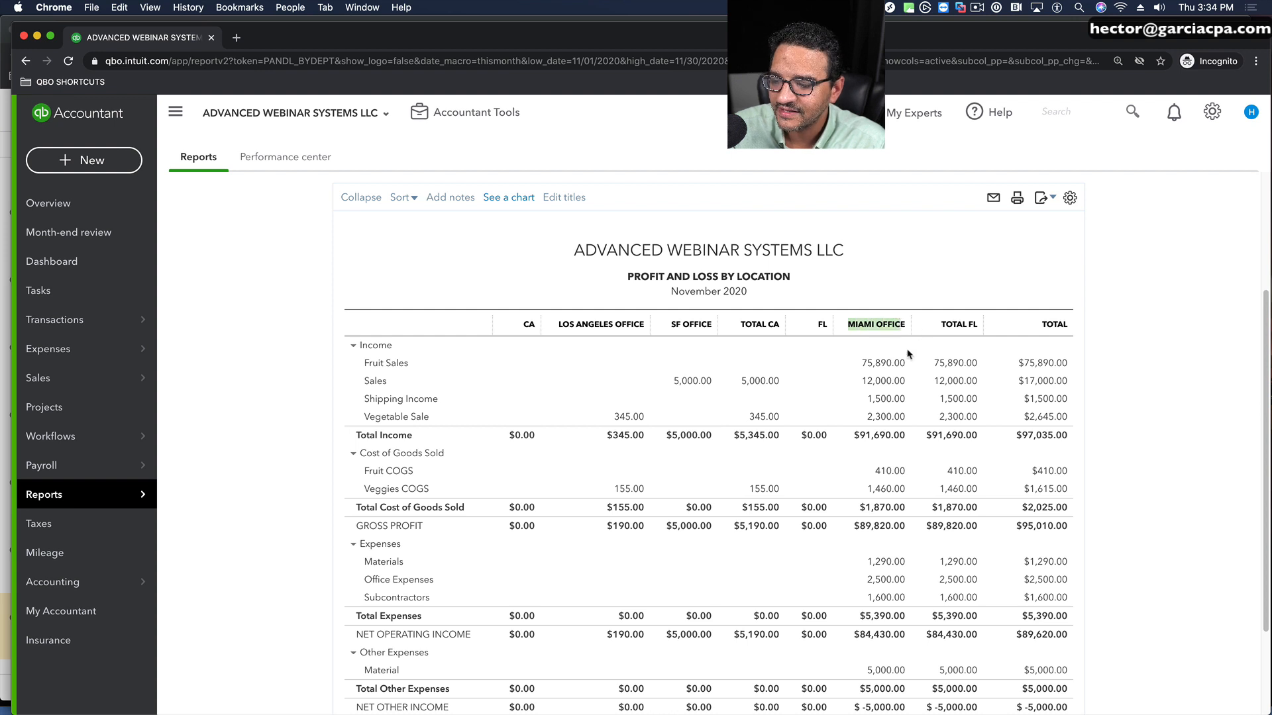
pyautogui.click(944, 323)
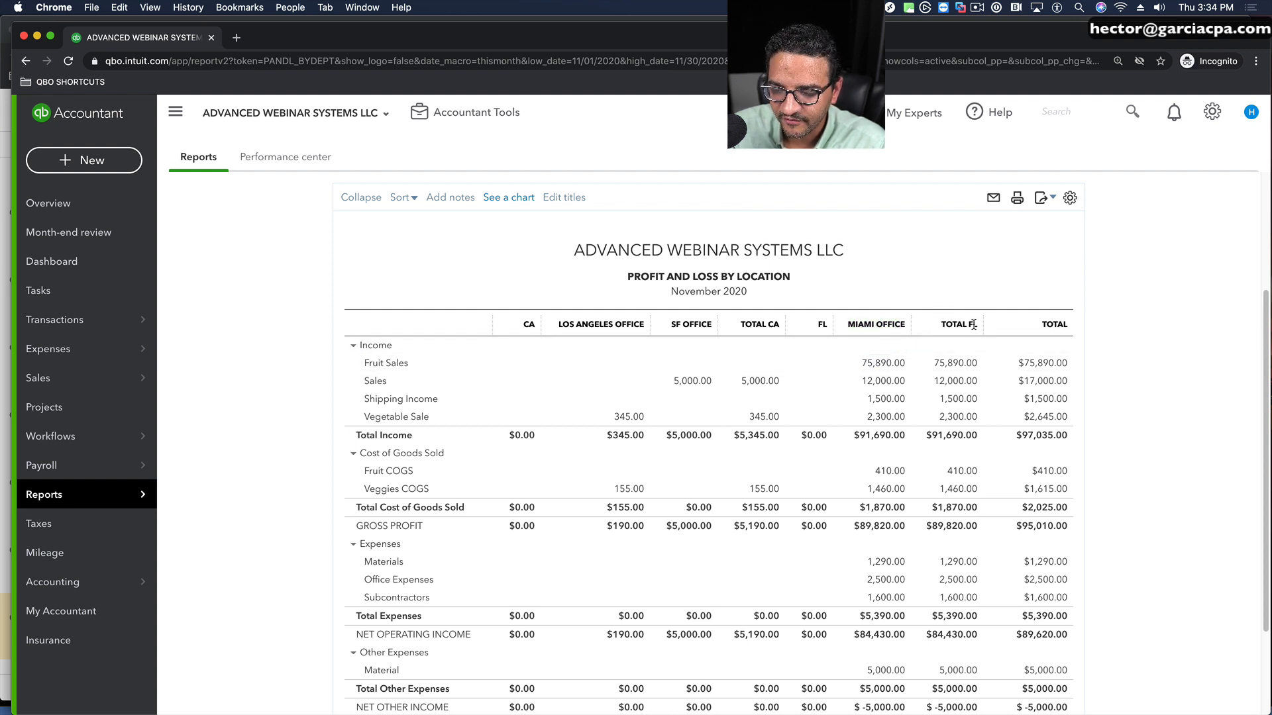
pyautogui.moveTo(975, 325); pyautogui.dragTo(945, 323)
pyautogui.click(959, 224)
pyautogui.click(964, 247)
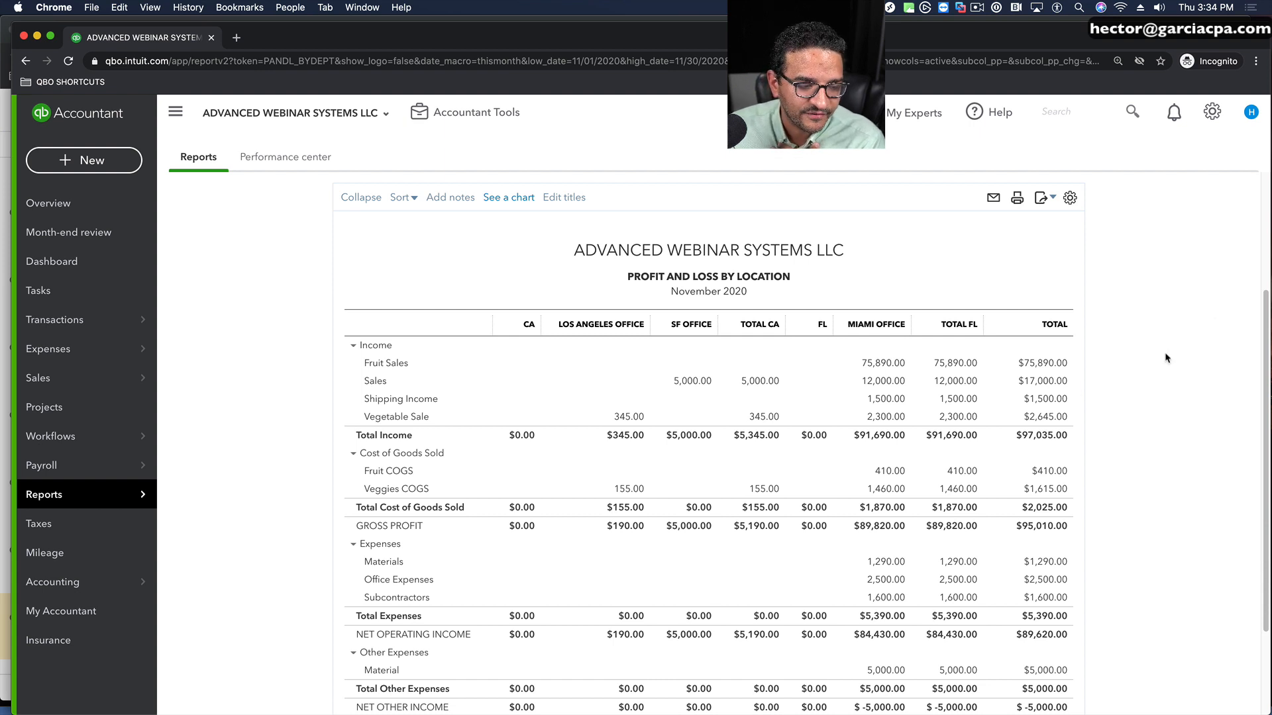
pyautogui.scroll(-3, 846, 441)
pyautogui.scroll(3, 846, 441)
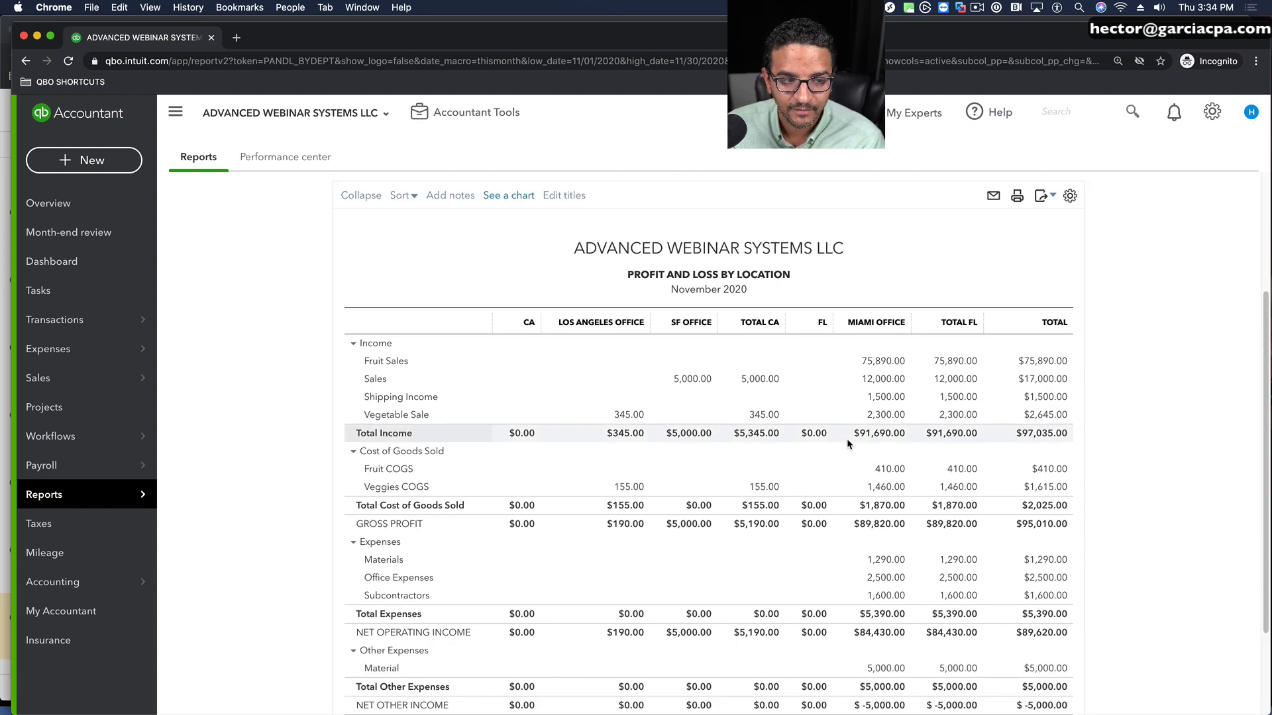
pyautogui.scroll(-1, 847, 438)
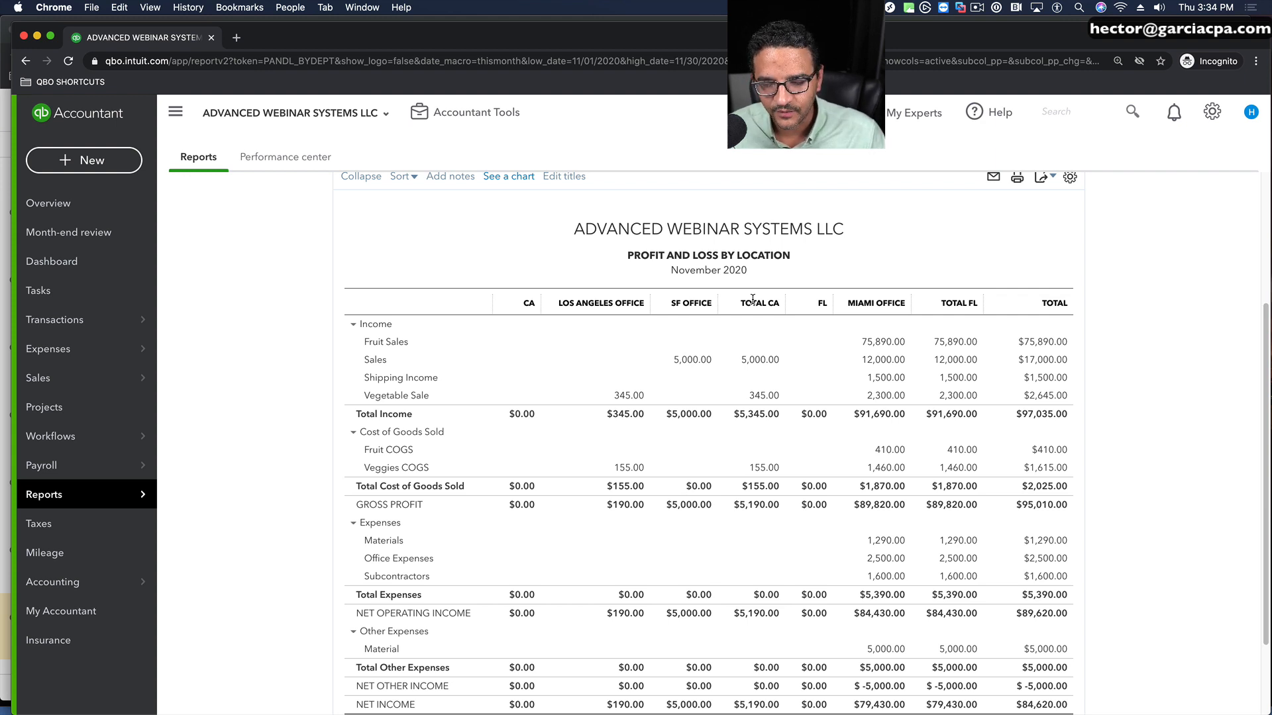
pyautogui.scroll(2, 980, 212)
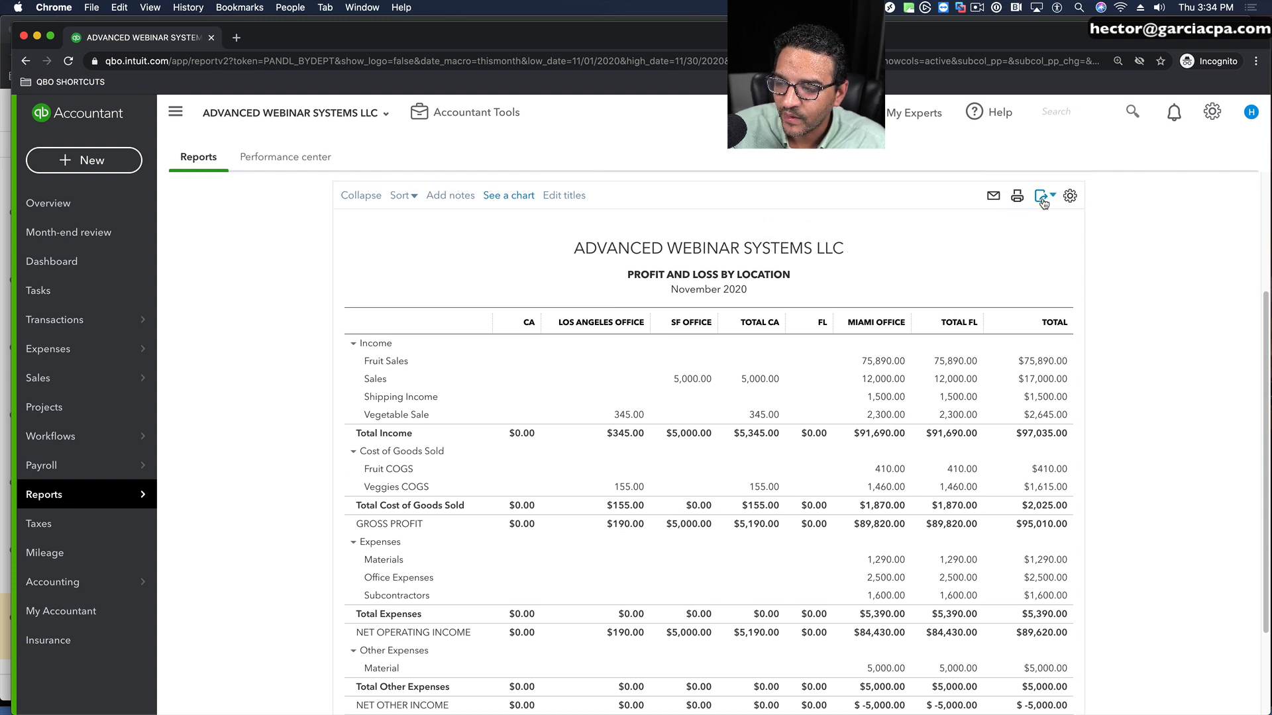
# Step: Export the Profit and Loss by Location report to Excel and open the downloaded workbook
pyautogui.click(1042, 196)
pyautogui.click(1005, 219)
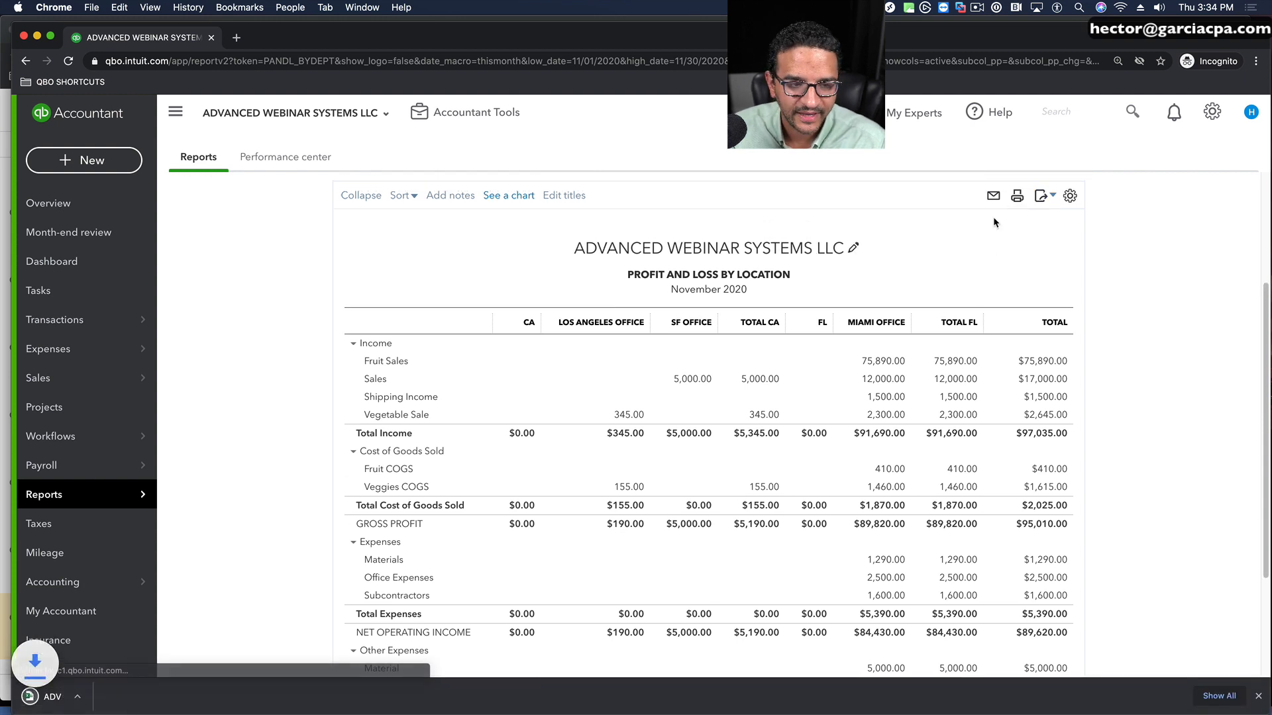
pyautogui.click(106, 692)
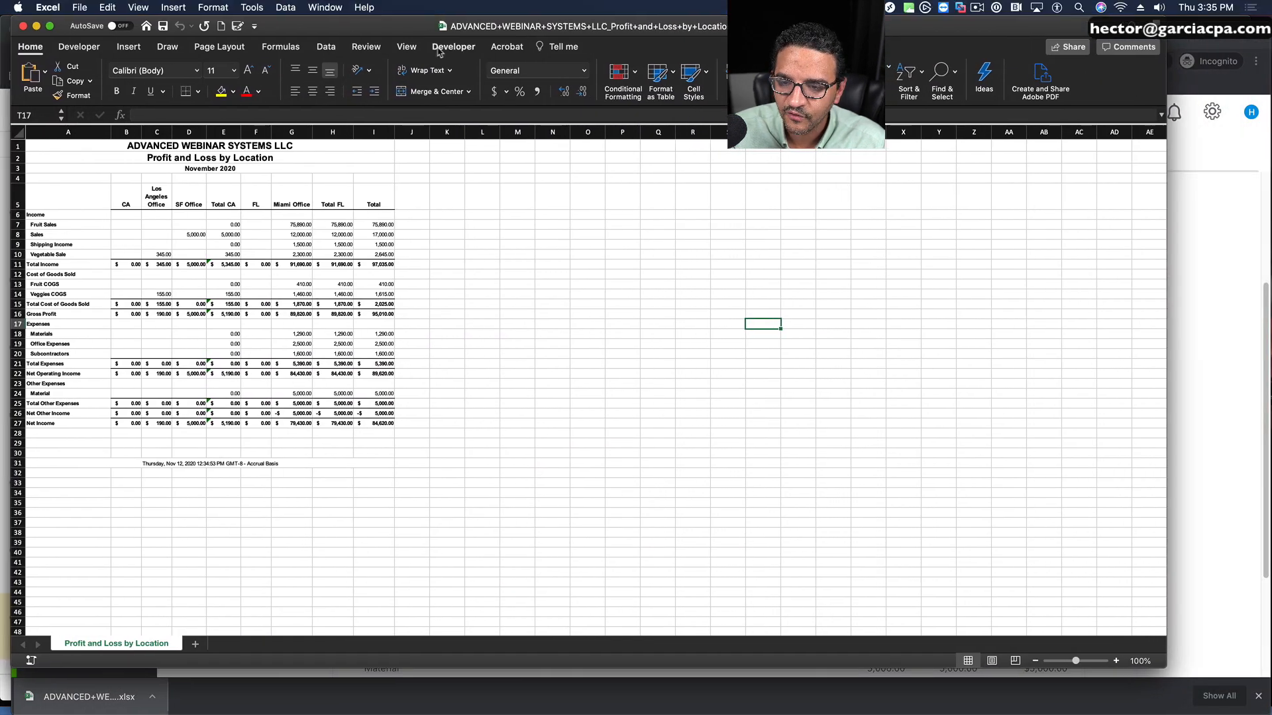
# Step: Hide the CA and Total CA columns (B and E) in the exported worksheet
pyautogui.click(407, 46)
pyautogui.click(536, 71)
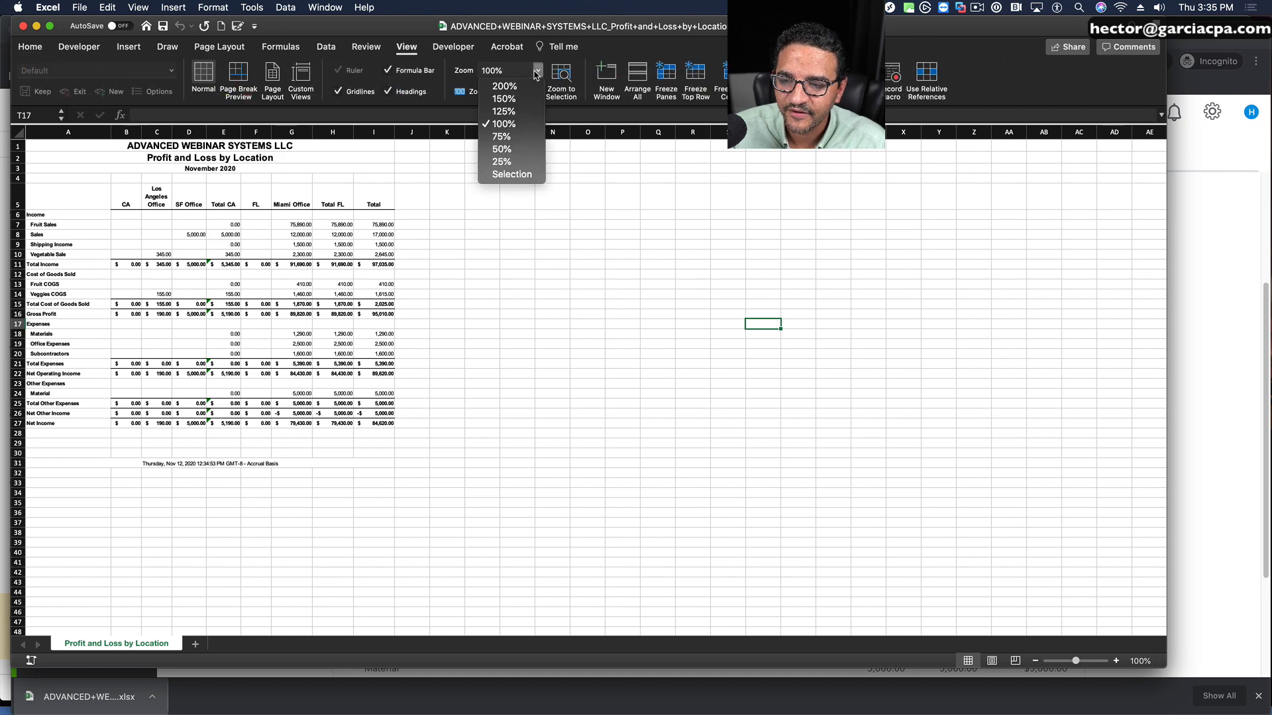
pyautogui.click(504, 86)
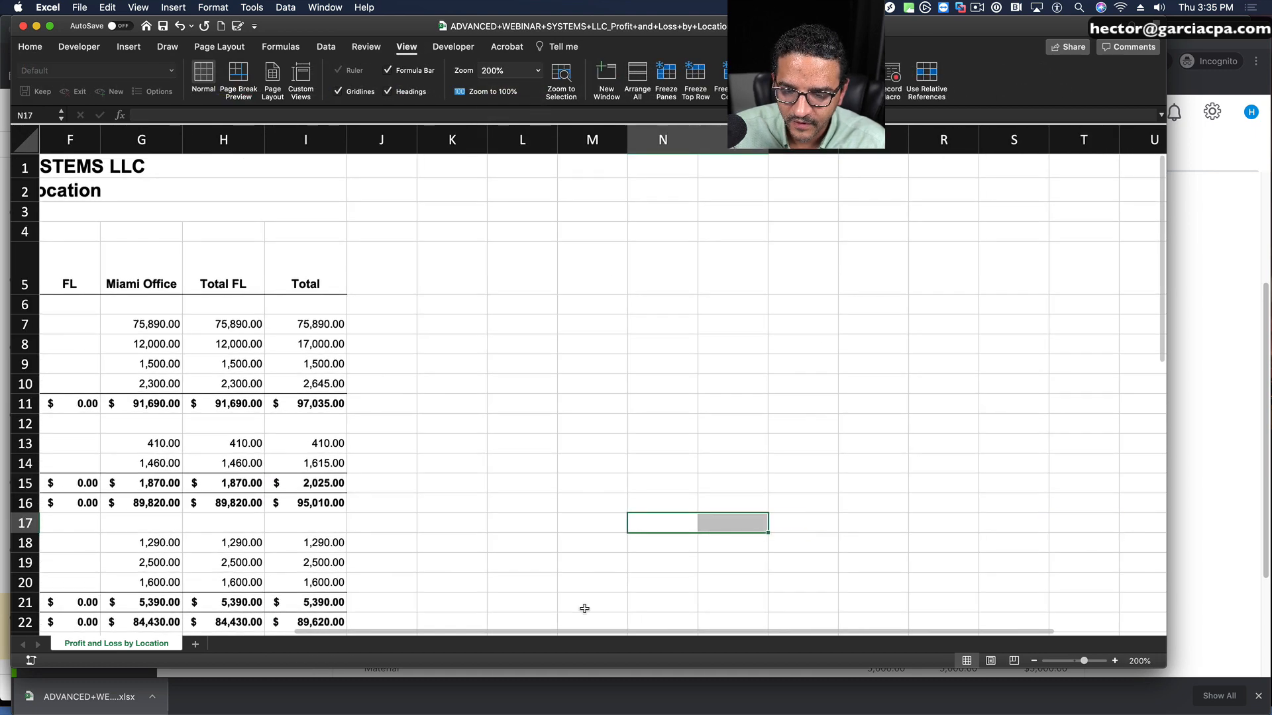
pyautogui.hscroll(-5, 414, 466)
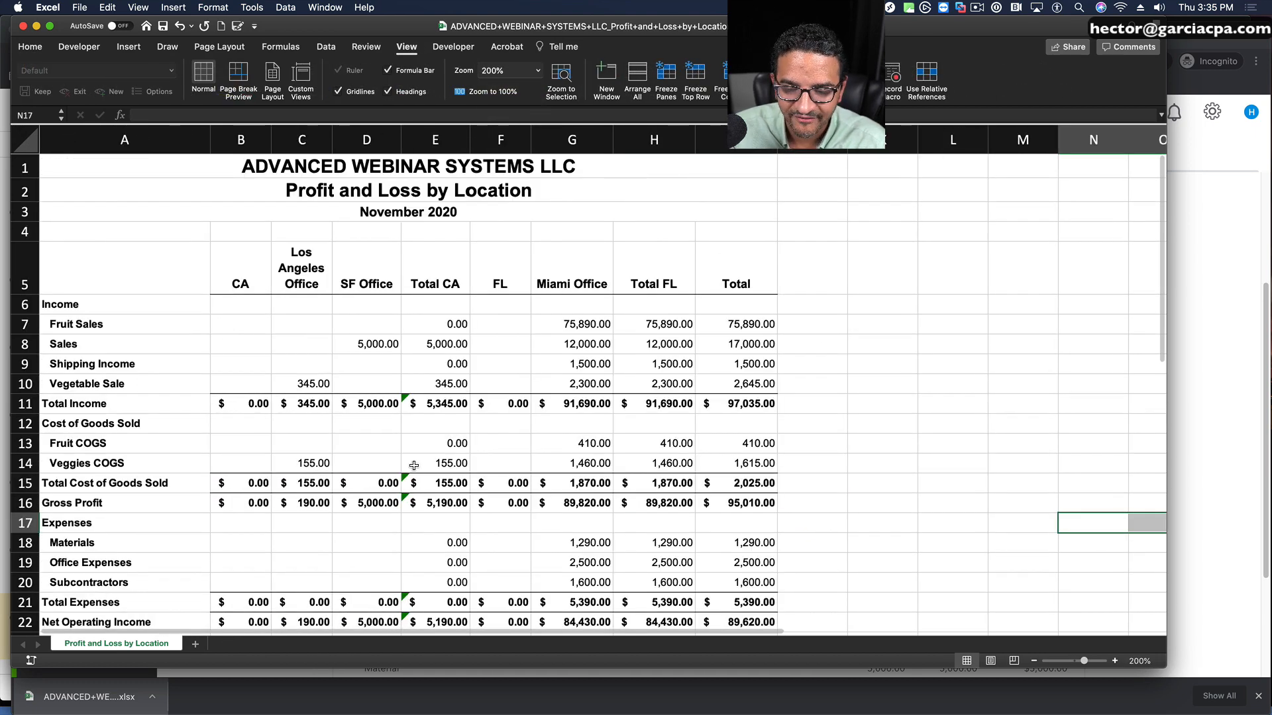
pyautogui.click(240, 139)
pyautogui.rightClick(240, 137)
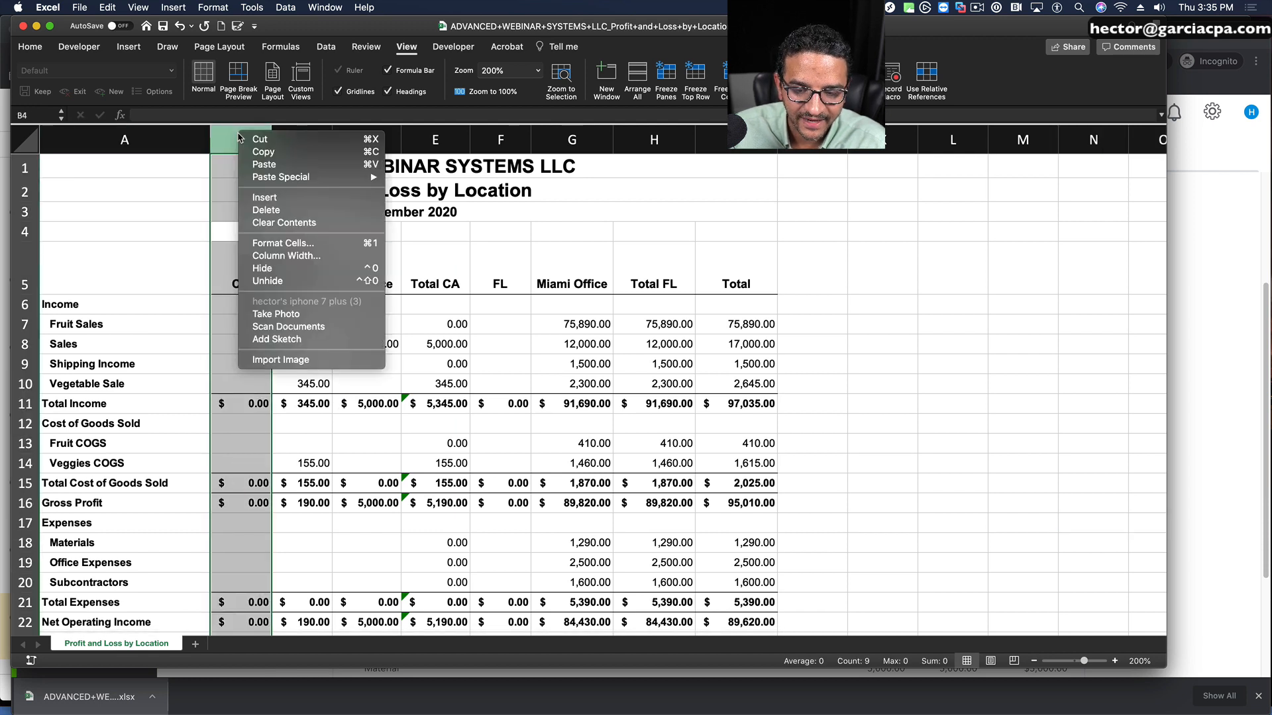
pyautogui.click(262, 268)
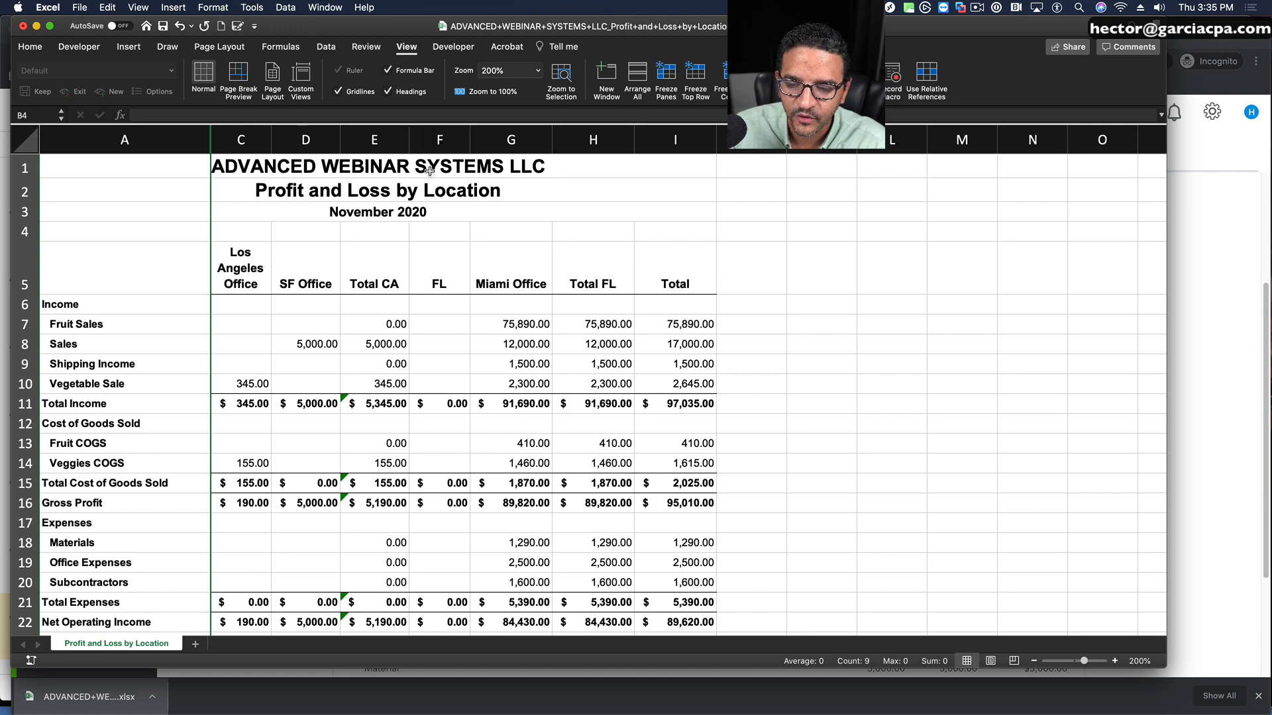
pyautogui.click(388, 133)
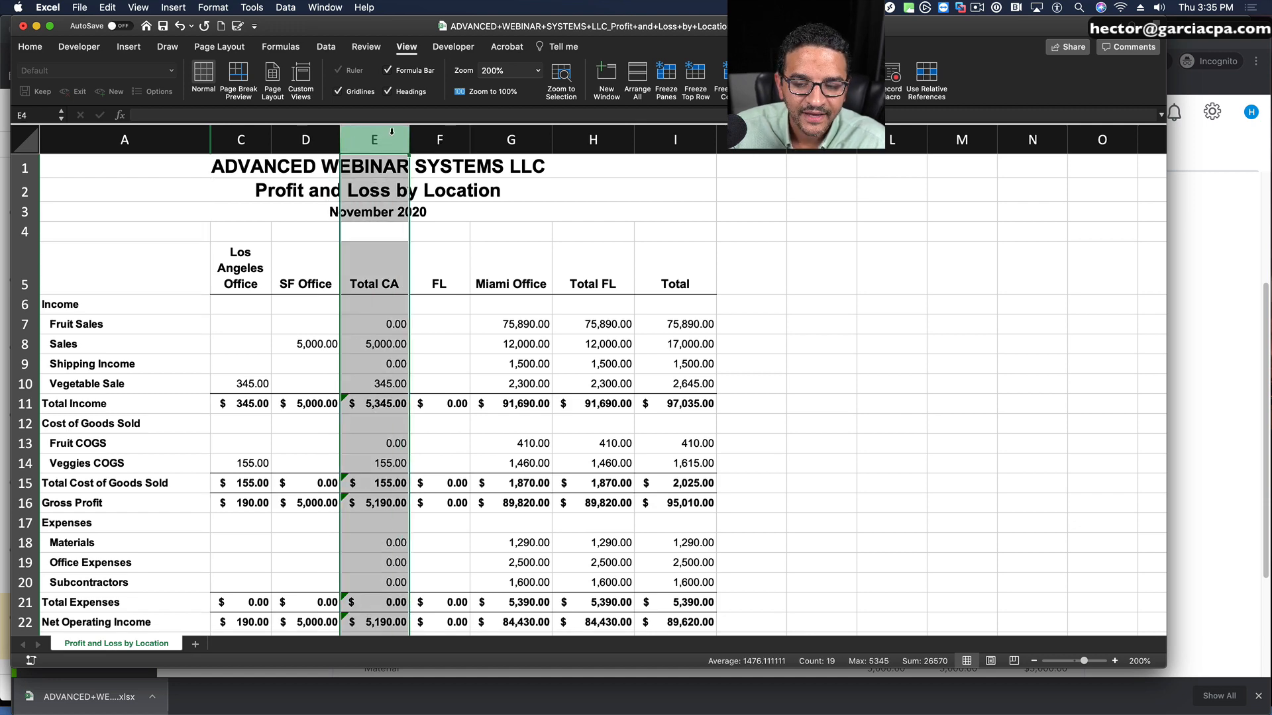
pyautogui.rightClick(390, 133)
pyautogui.click(417, 267)
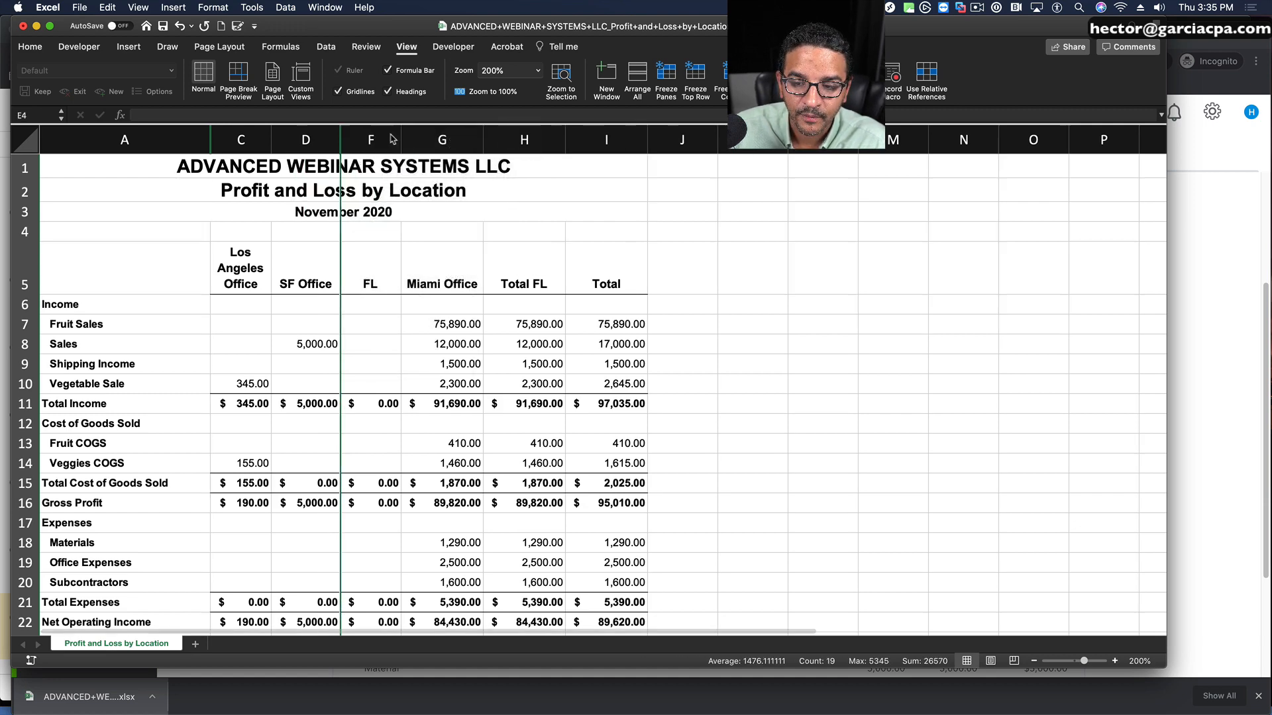
# Step: Hide the FL and Total FL columns (F and H) and widen the Los Angeles Office column so its heading fits on two lines
pyautogui.click(382, 138)
pyautogui.rightClick(383, 139)
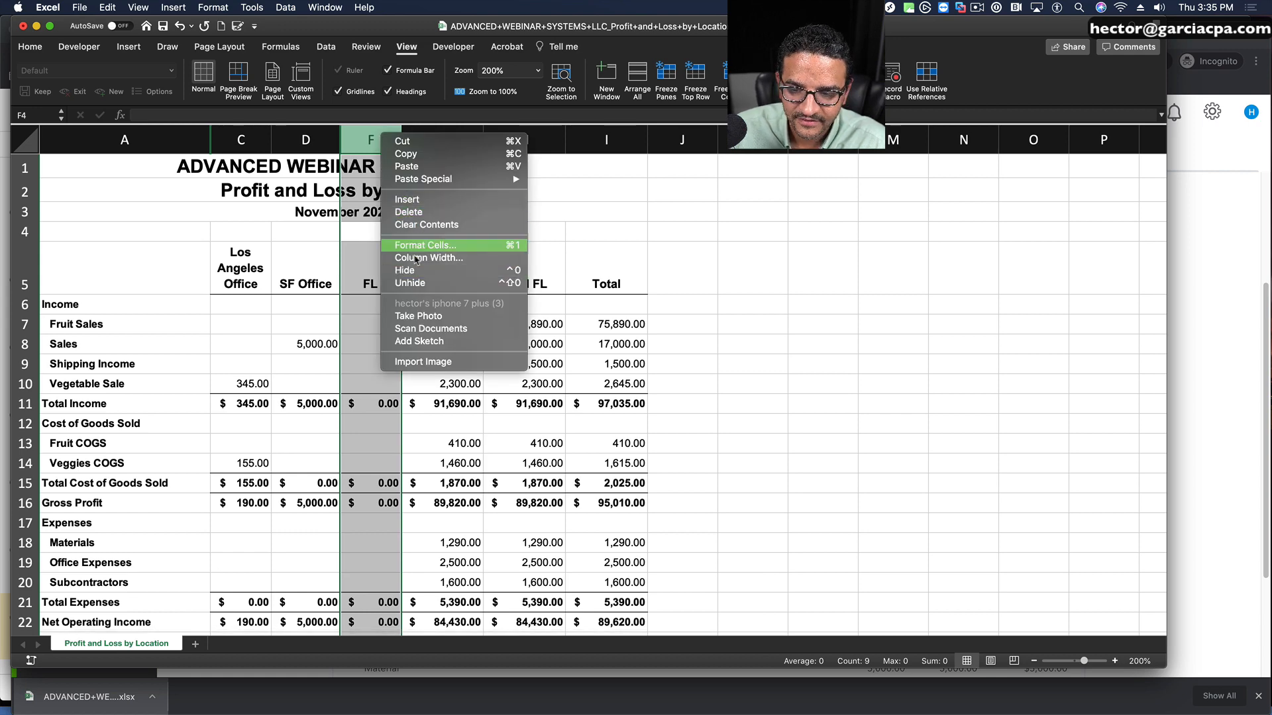
pyautogui.click(410, 270)
pyautogui.click(478, 141)
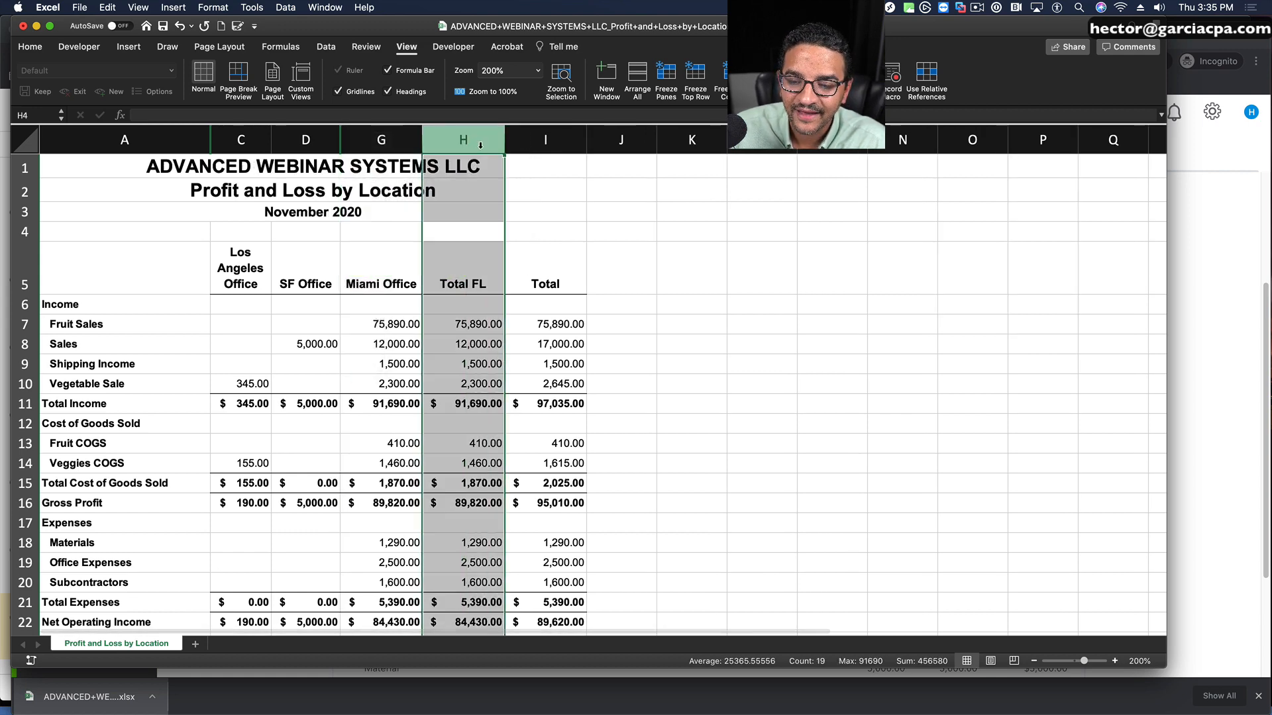
pyautogui.rightClick(478, 143)
pyautogui.click(510, 281)
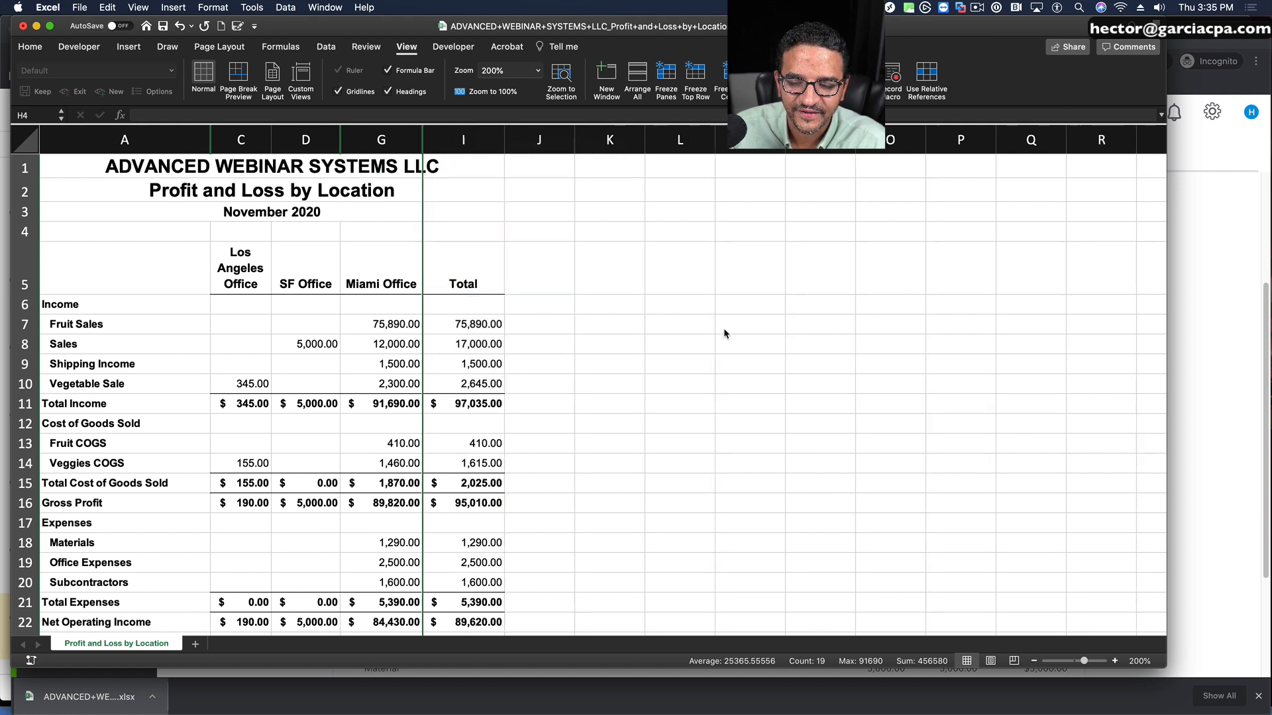
pyautogui.click(726, 328)
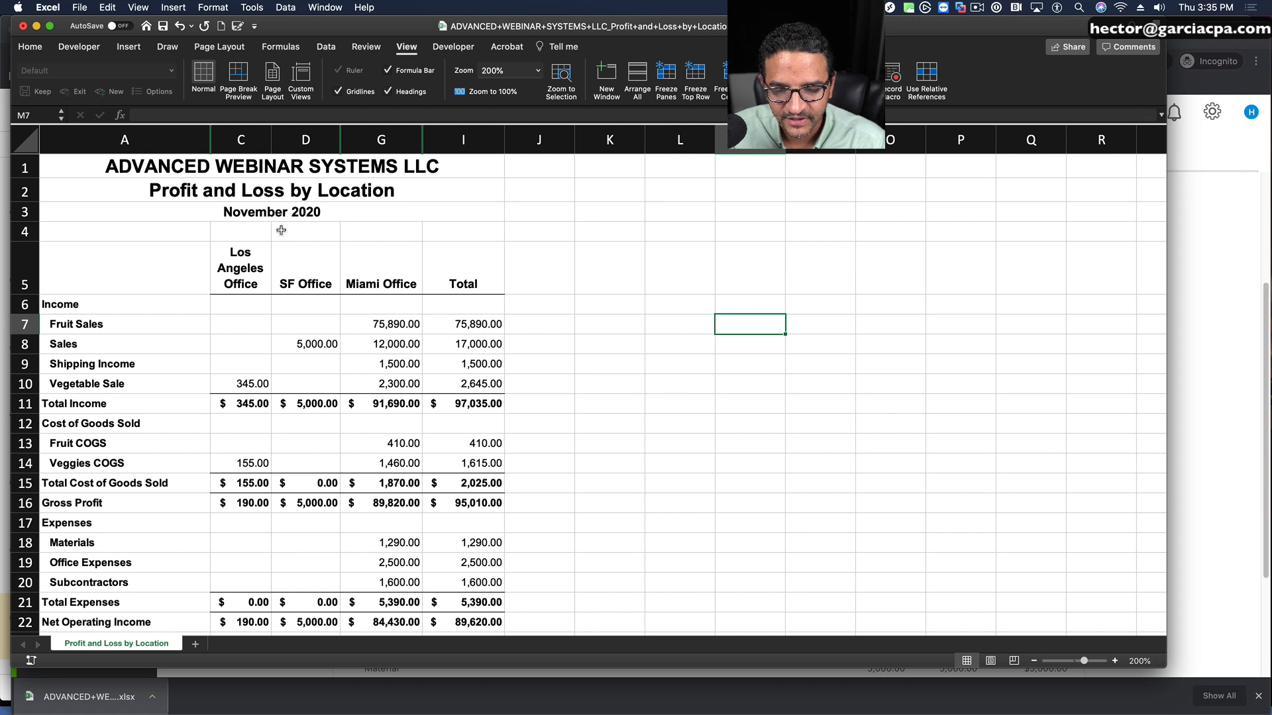
pyautogui.moveTo(271, 139); pyautogui.dragTo(298, 136)
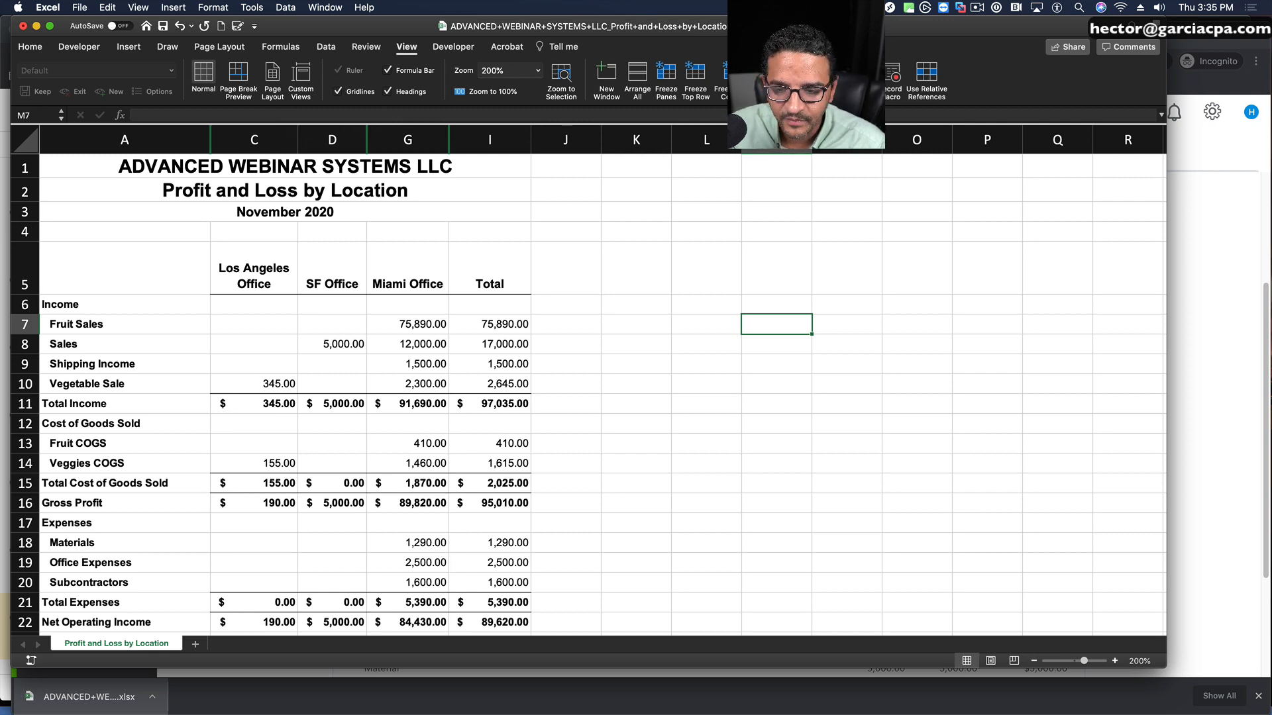
# Step: Unhide all the hidden columns between A and I in the exported Profit and Loss by Location worksheet
pyautogui.moveTo(182, 139); pyautogui.dragTo(465, 141)
pyautogui.rightClick(466, 141)
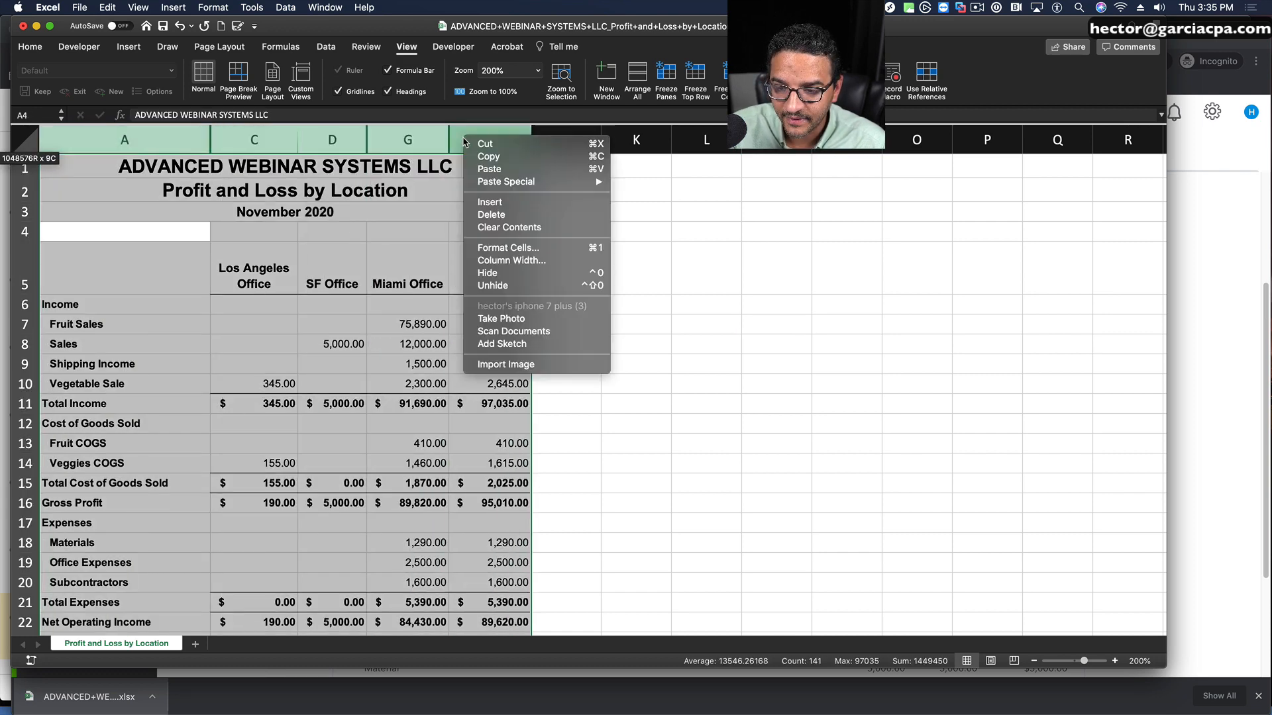
pyautogui.click(493, 286)
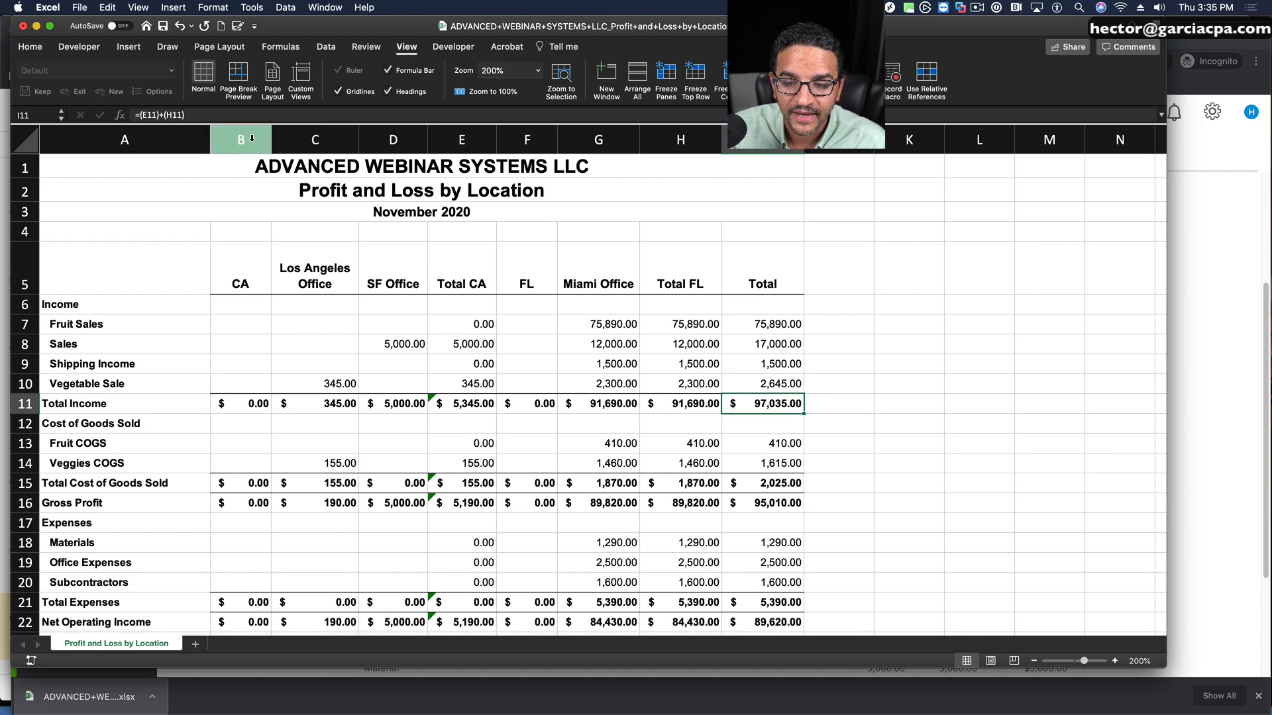
# Step: Hide the CA, Los Angeles Office and SF Office columns (B to D) and the FL and Miami Office columns (F and G)
pyautogui.moveTo(254, 138); pyautogui.dragTo(381, 136)
pyautogui.rightClick(384, 133)
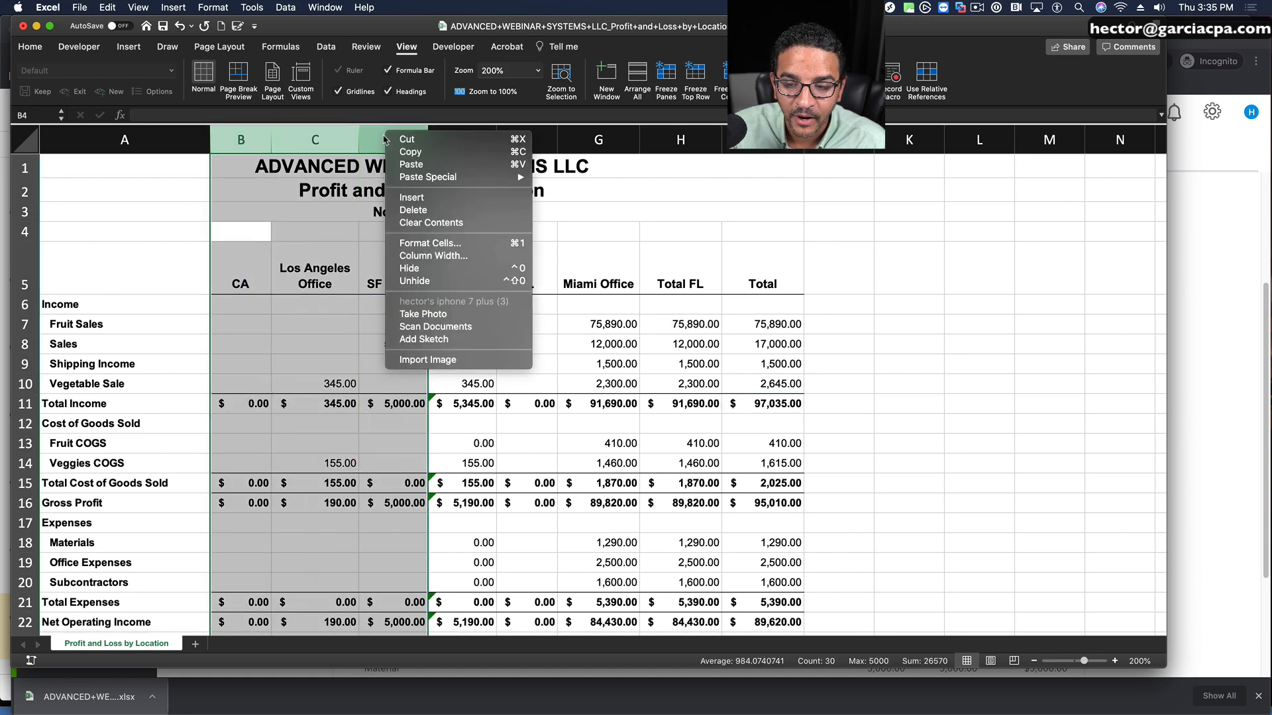
pyautogui.click(407, 269)
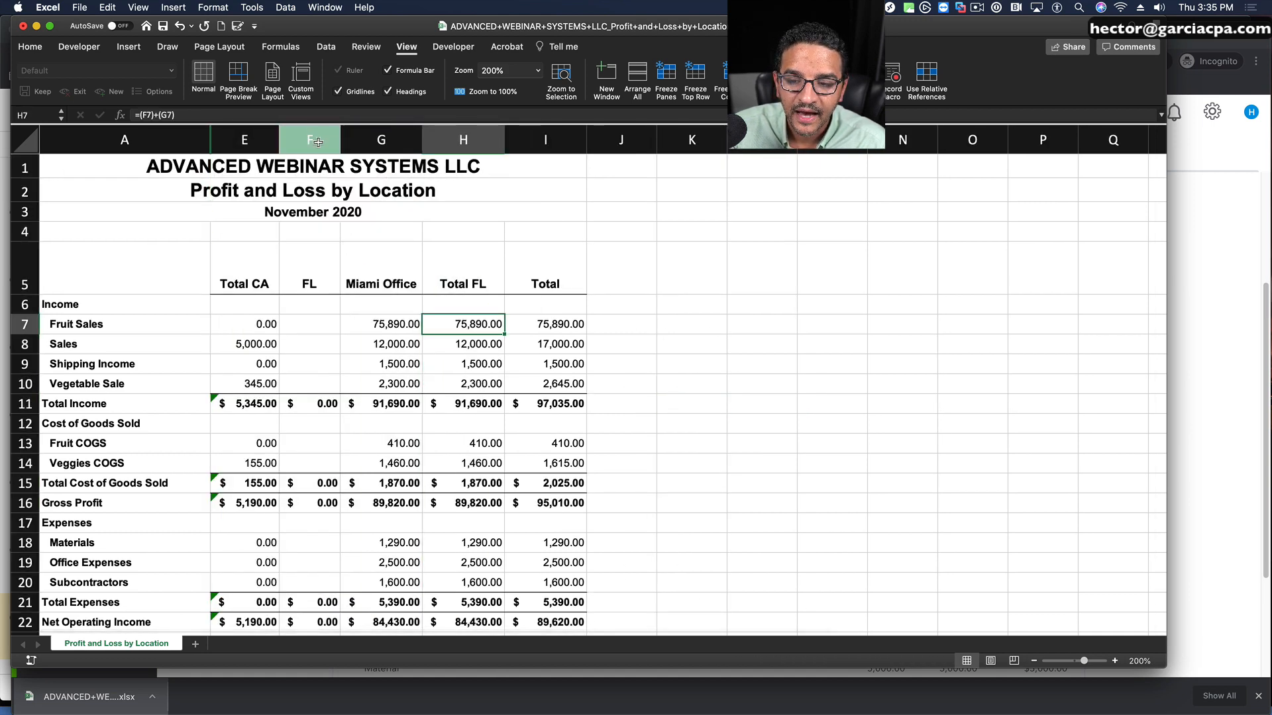
pyautogui.moveTo(318, 142); pyautogui.dragTo(390, 139)
pyautogui.rightClick(390, 139)
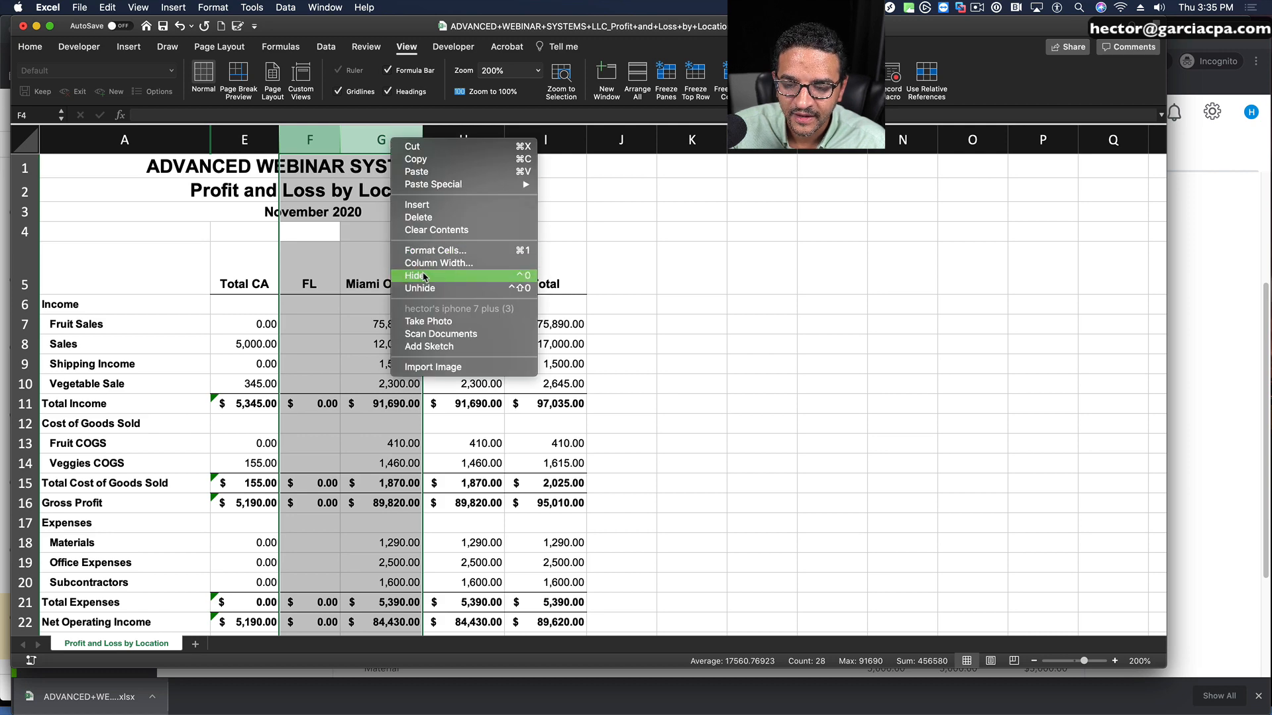
pyautogui.click(424, 276)
pyautogui.click(714, 376)
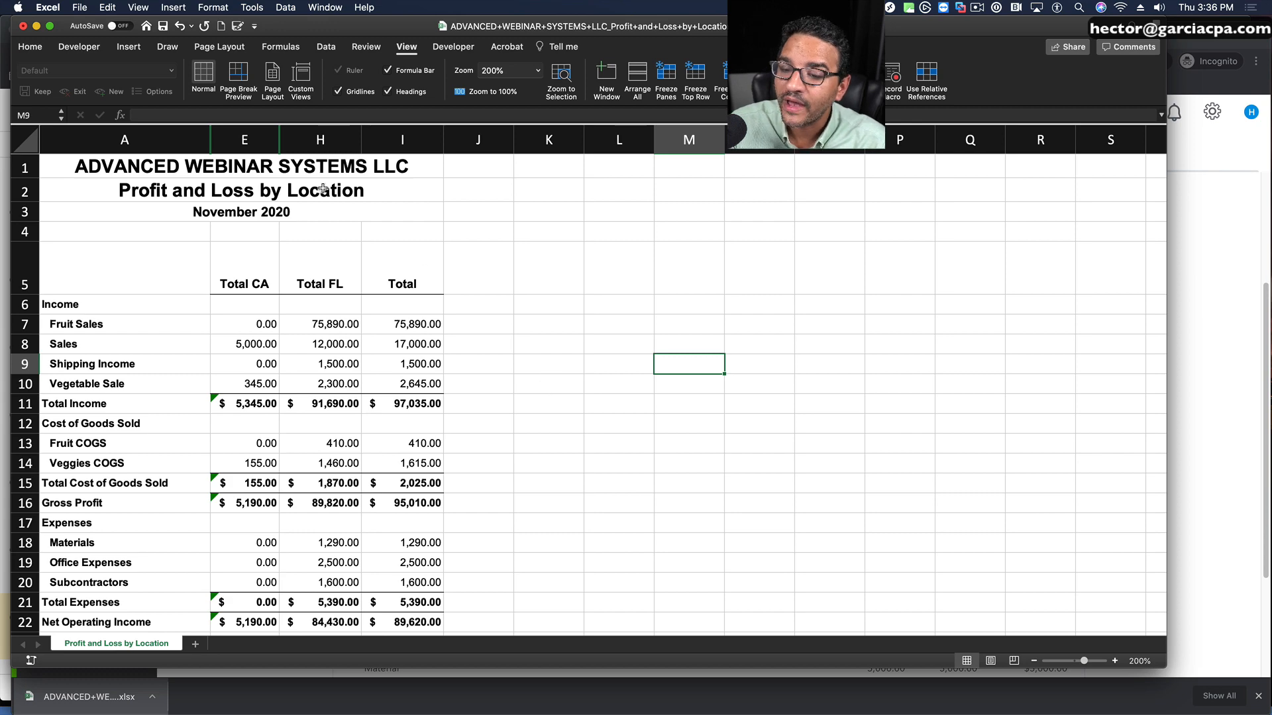
# Step: Close the exported workbook without saving and return to the Profit and Loss by Location report in QuickBooks
pyautogui.click(23, 27)
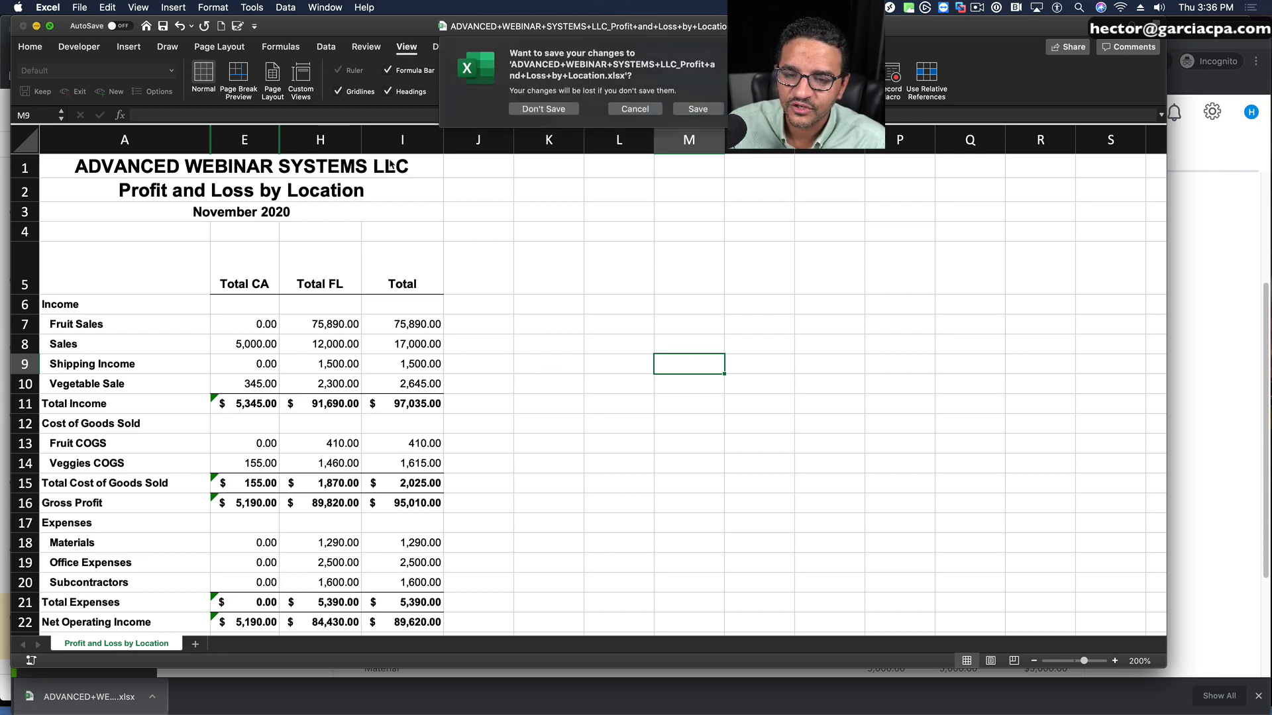
pyautogui.click(545, 113)
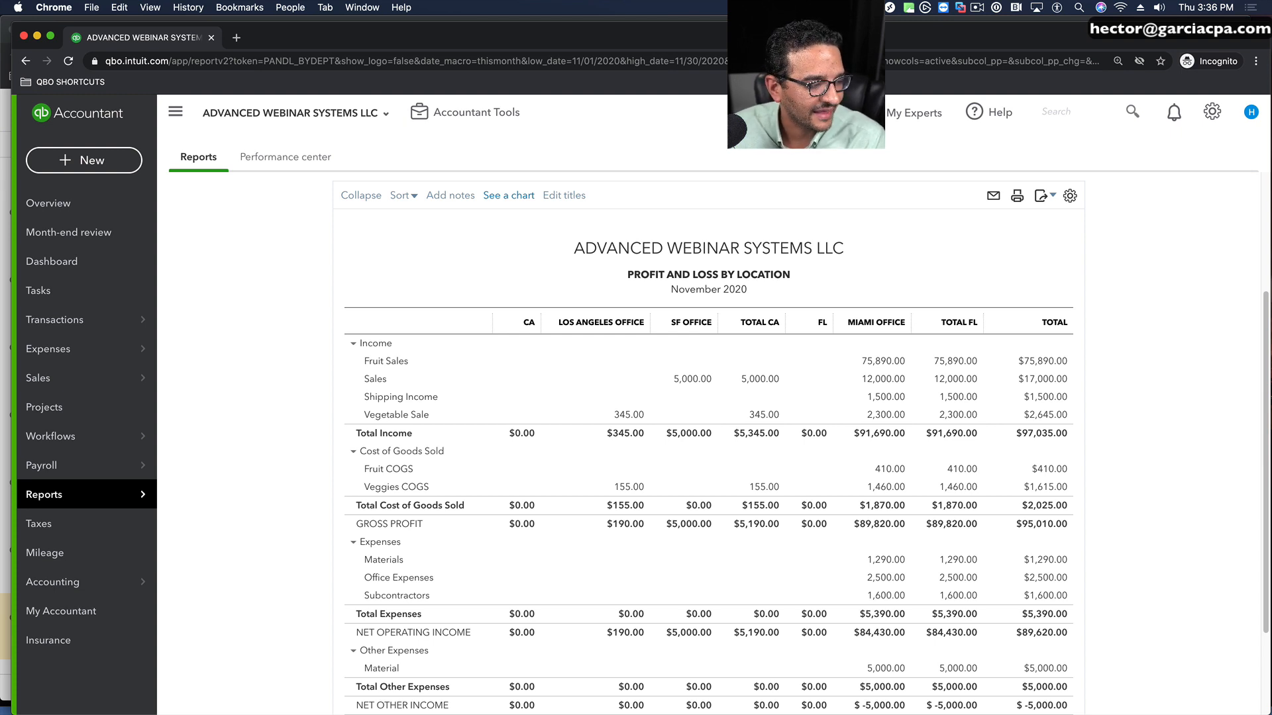
pyautogui.scroll(-1, 1123, 388)
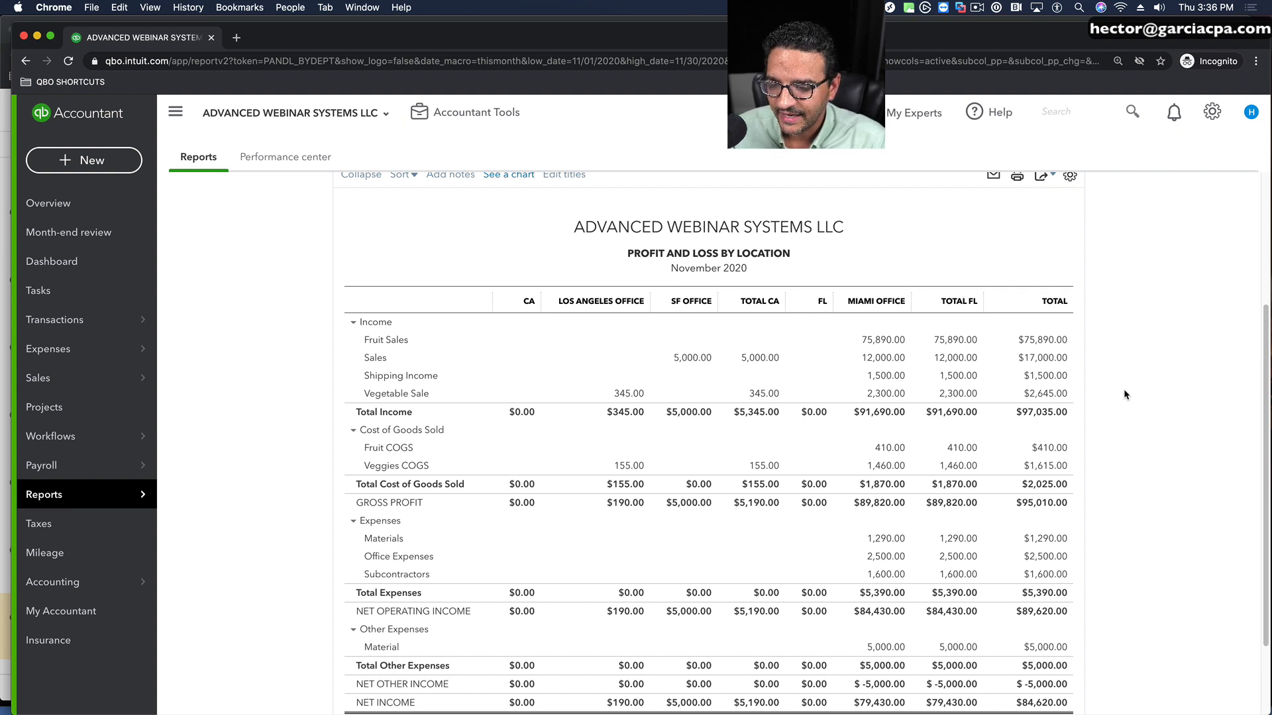
pyautogui.scroll(5, 336, 333)
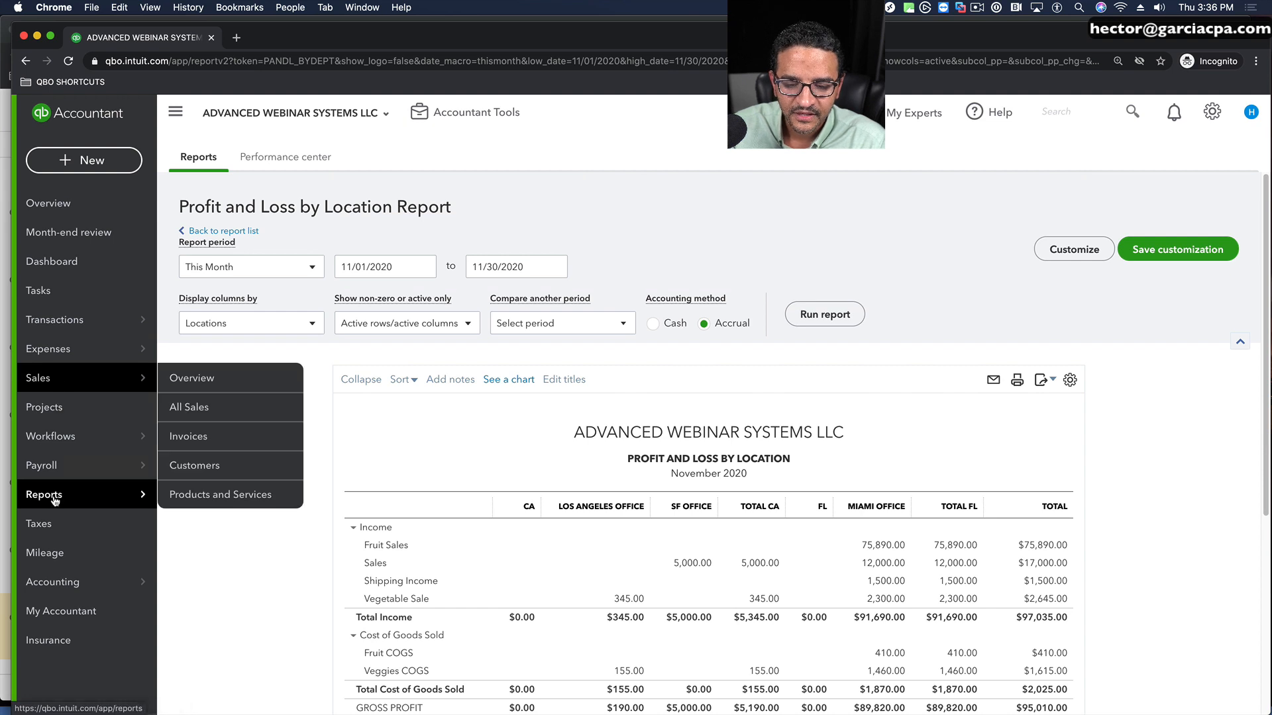
# Step: Search the reports for "loca" and open the Sales by Location Detail report
pyautogui.click(184, 492)
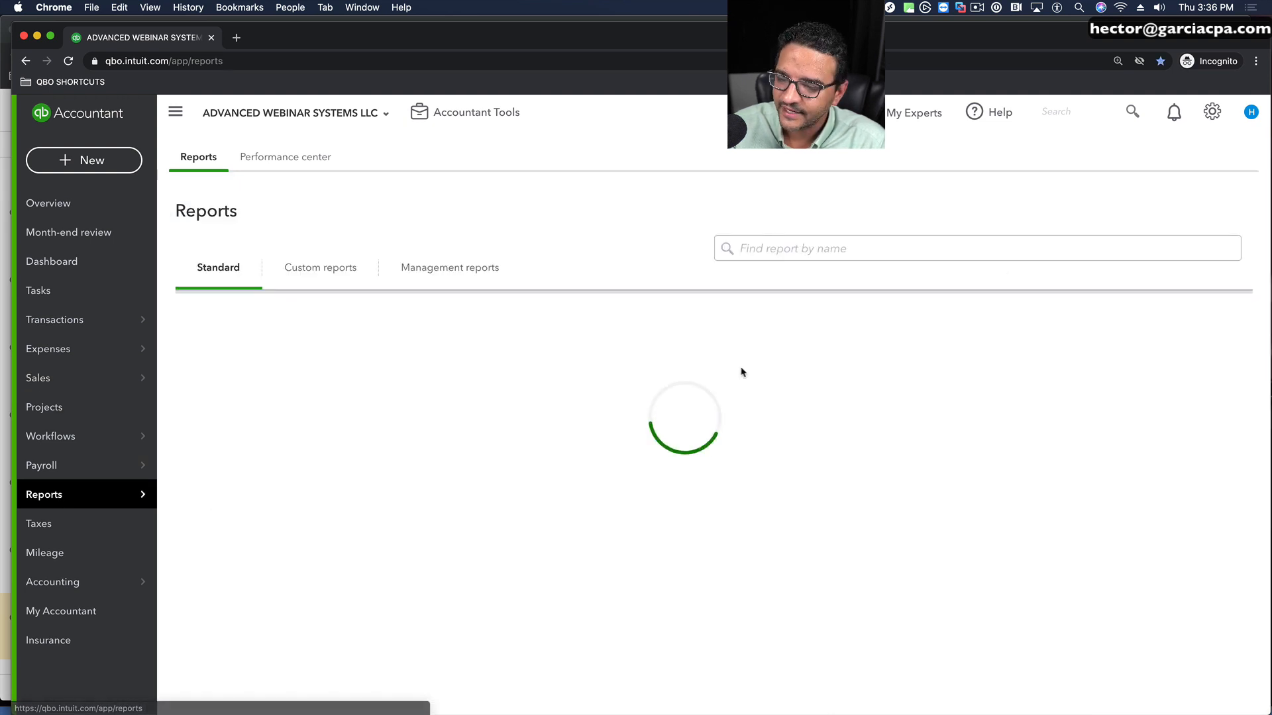
pyautogui.click(819, 247)
pyautogui.write('loca')
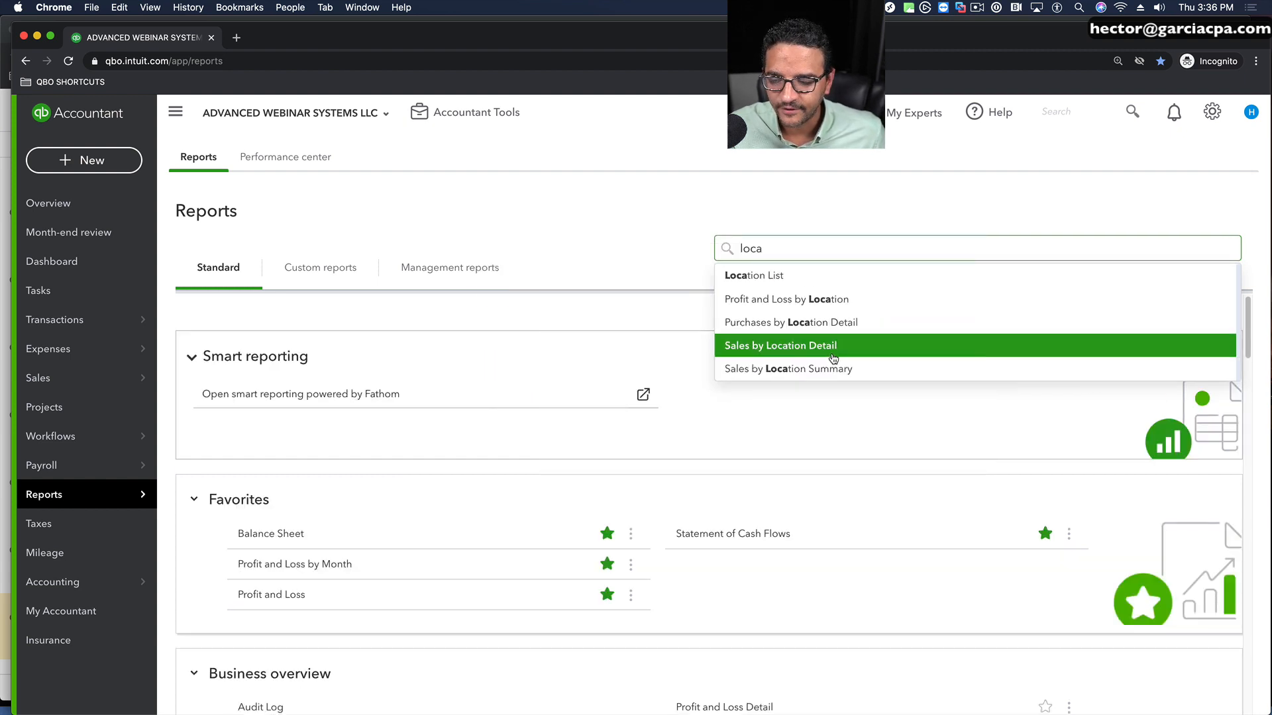
pyautogui.click(833, 357)
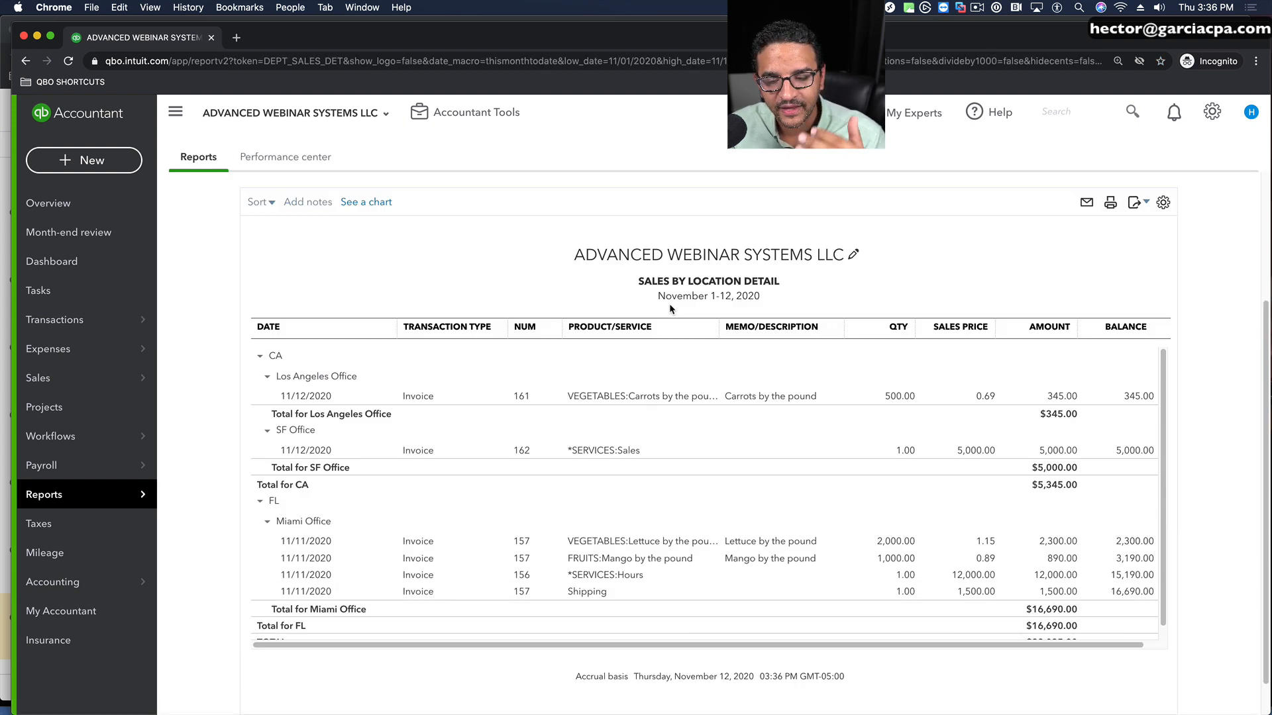
# Step: Set the report's start date to 09/01/2020 and run the report
pyautogui.click(371, 260)
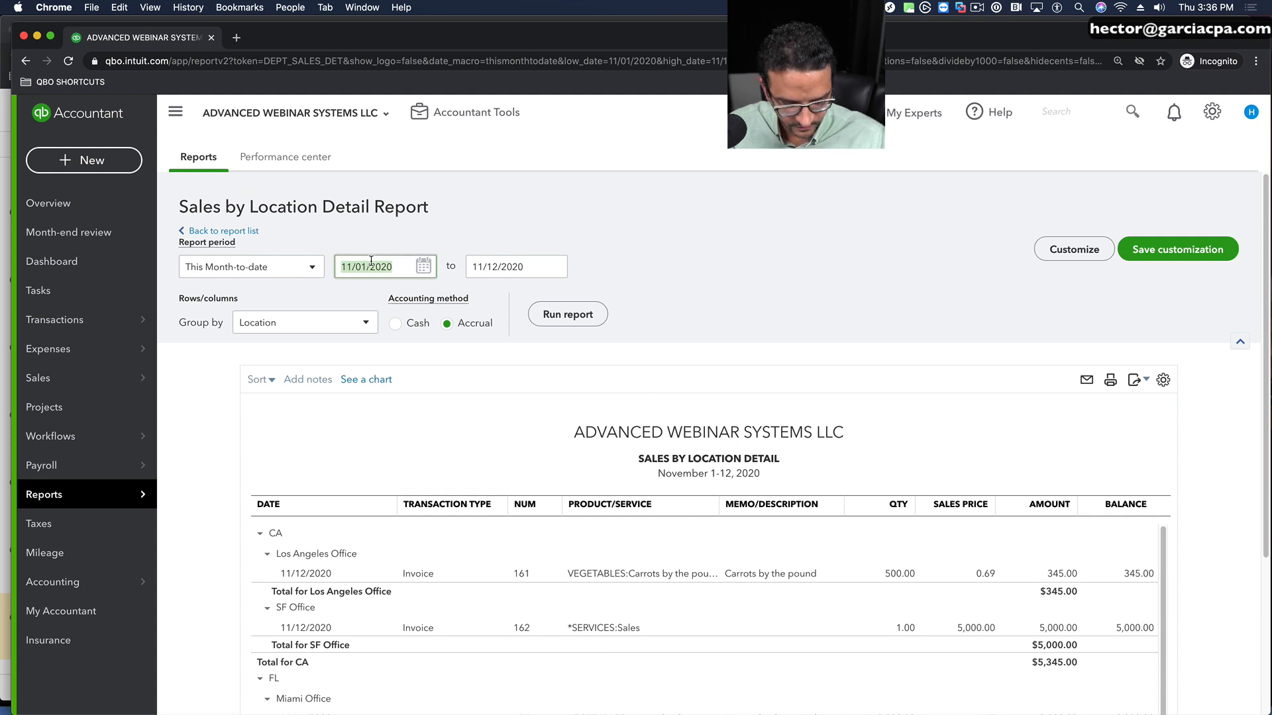
pyautogui.write('09/01/2020')
pyautogui.click(575, 314)
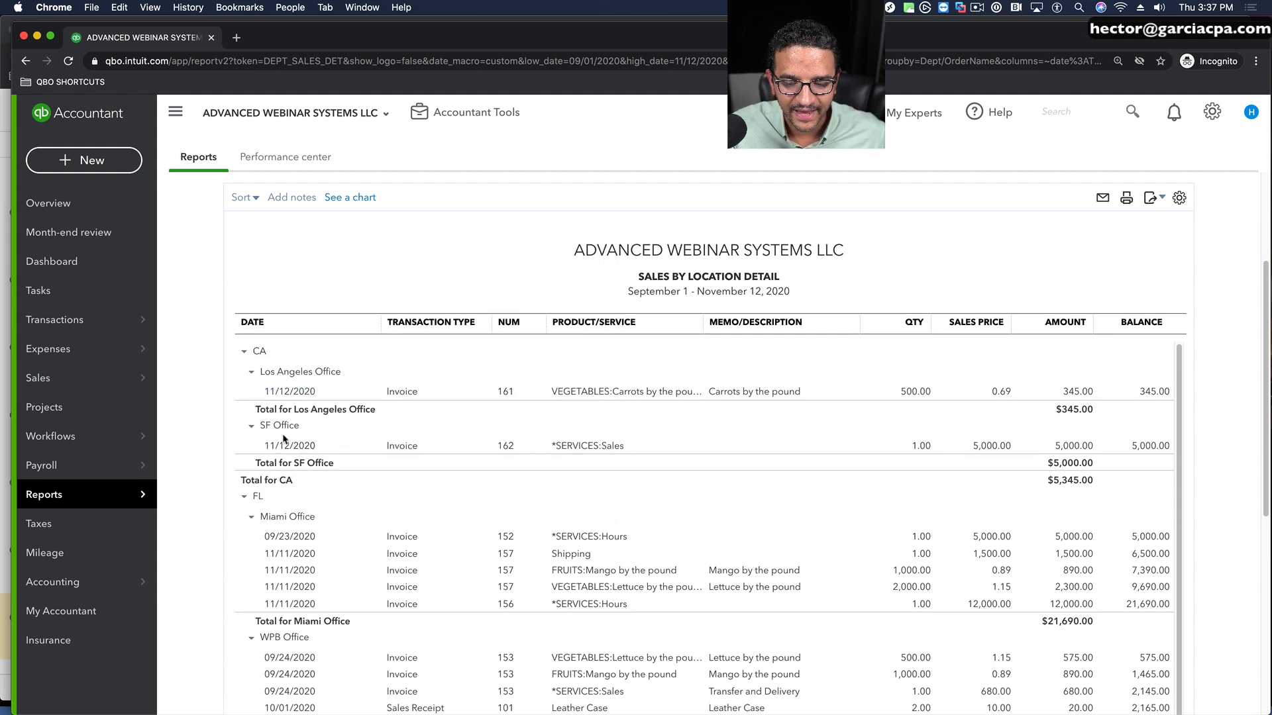
# Step: Collapse the CA and FL groups and open the 10/01/2020 lettuce invoice listed under Not Specified
pyautogui.click(244, 352)
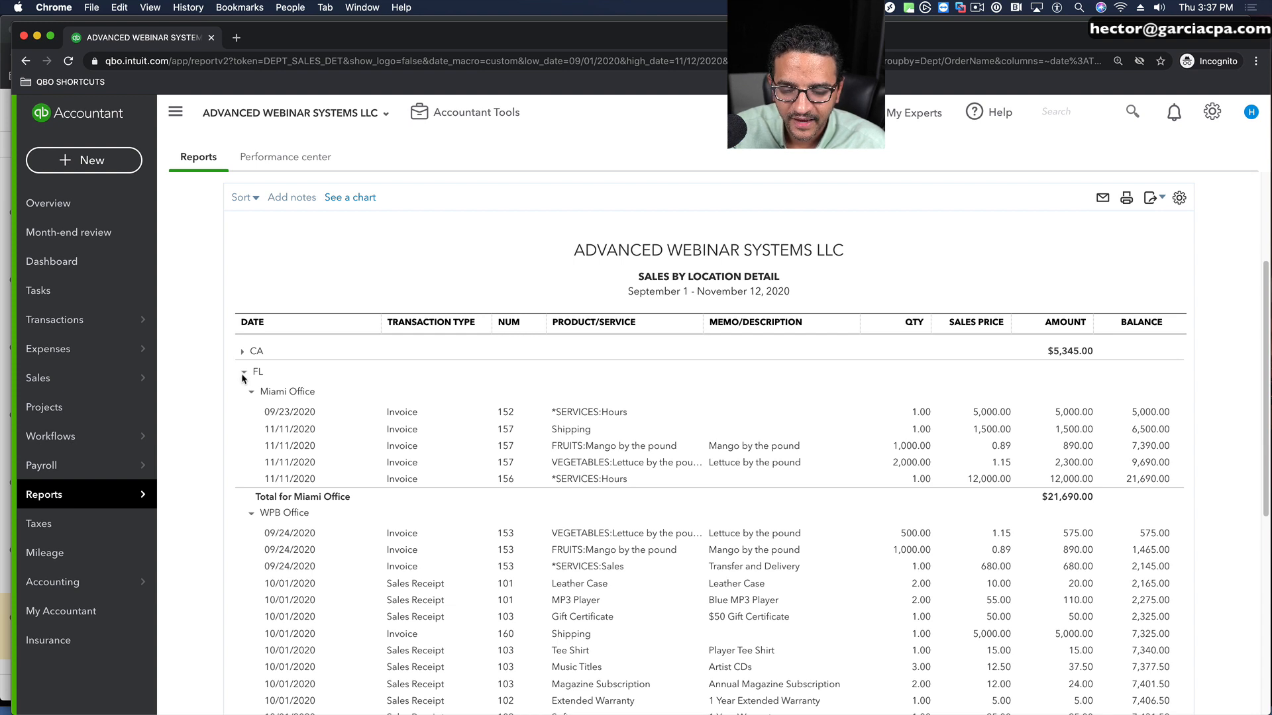
pyautogui.click(243, 373)
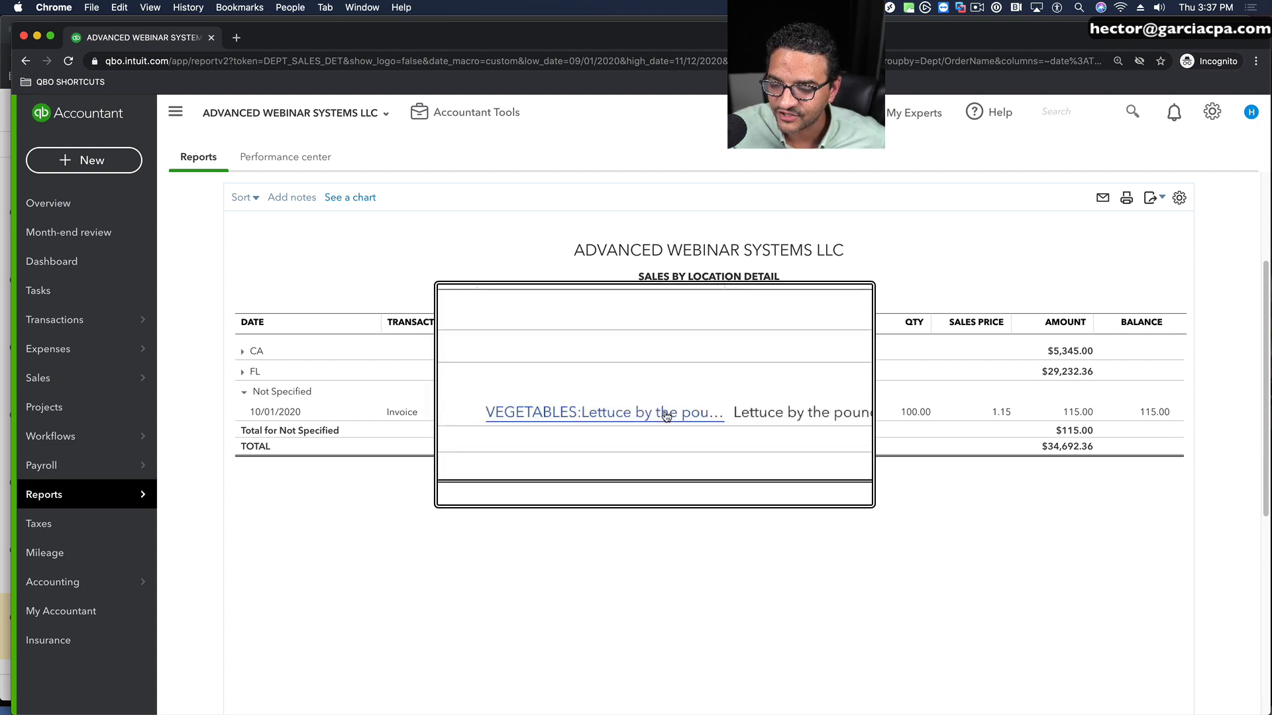
pyautogui.rightClick(604, 415)
pyautogui.click(528, 466)
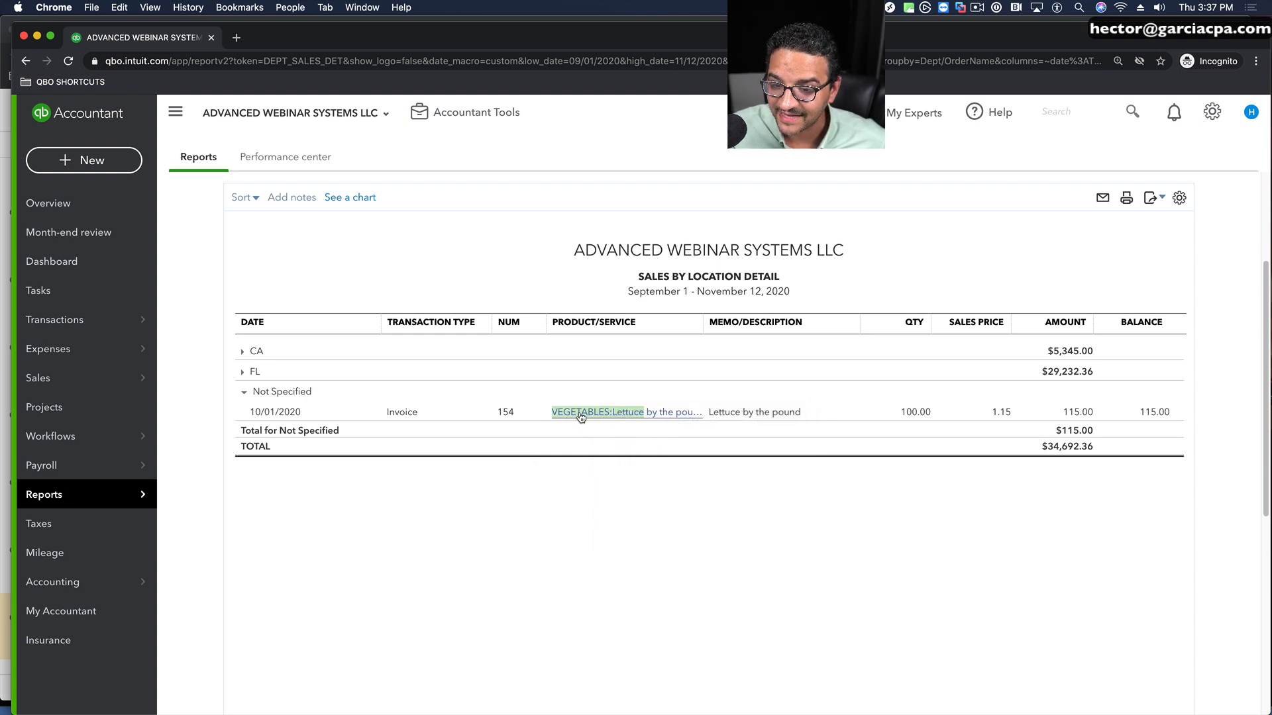
pyautogui.click(576, 415)
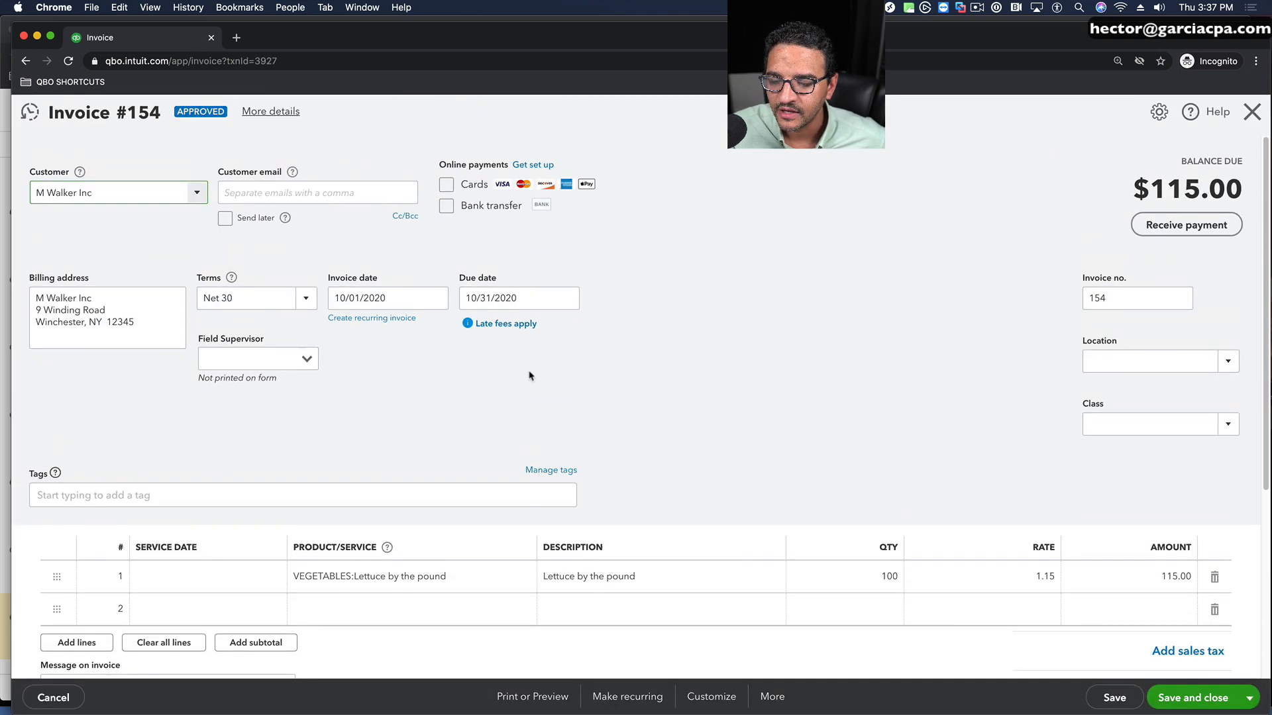
# Step: Assign the invoice to the SF Office sub-location of CA, then save and close it
pyautogui.click(1227, 363)
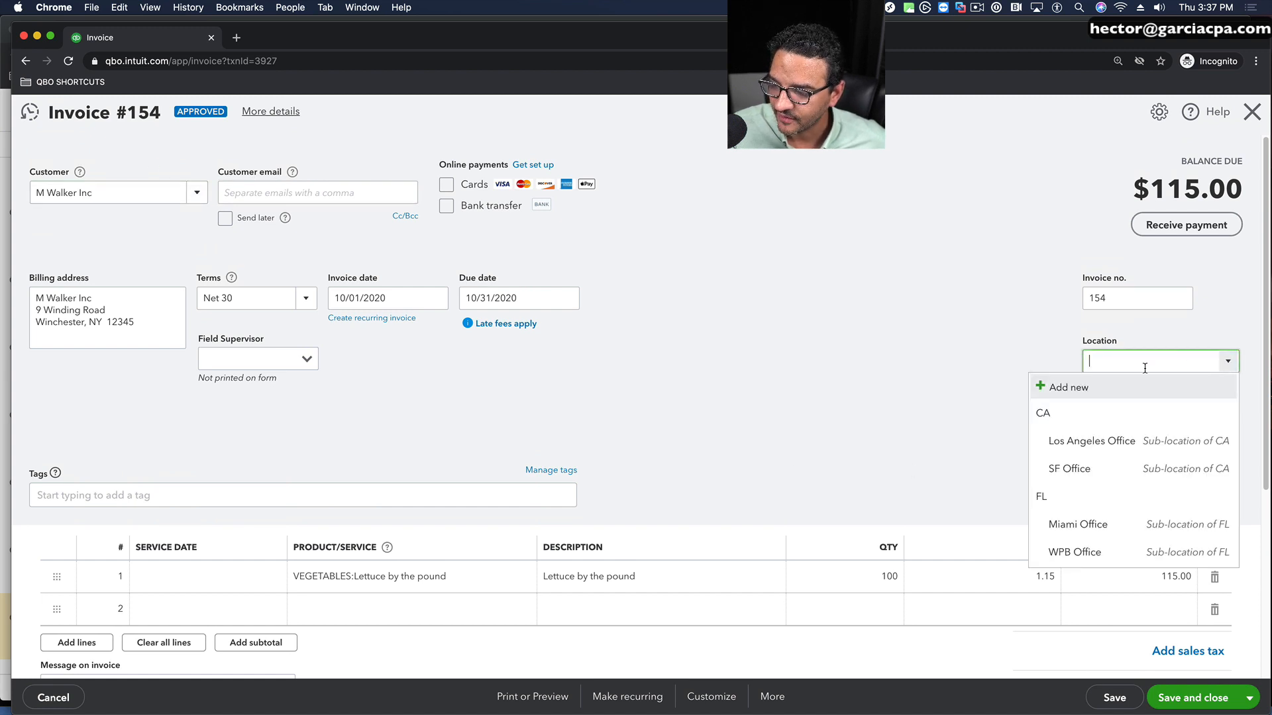
pyautogui.click(1068, 472)
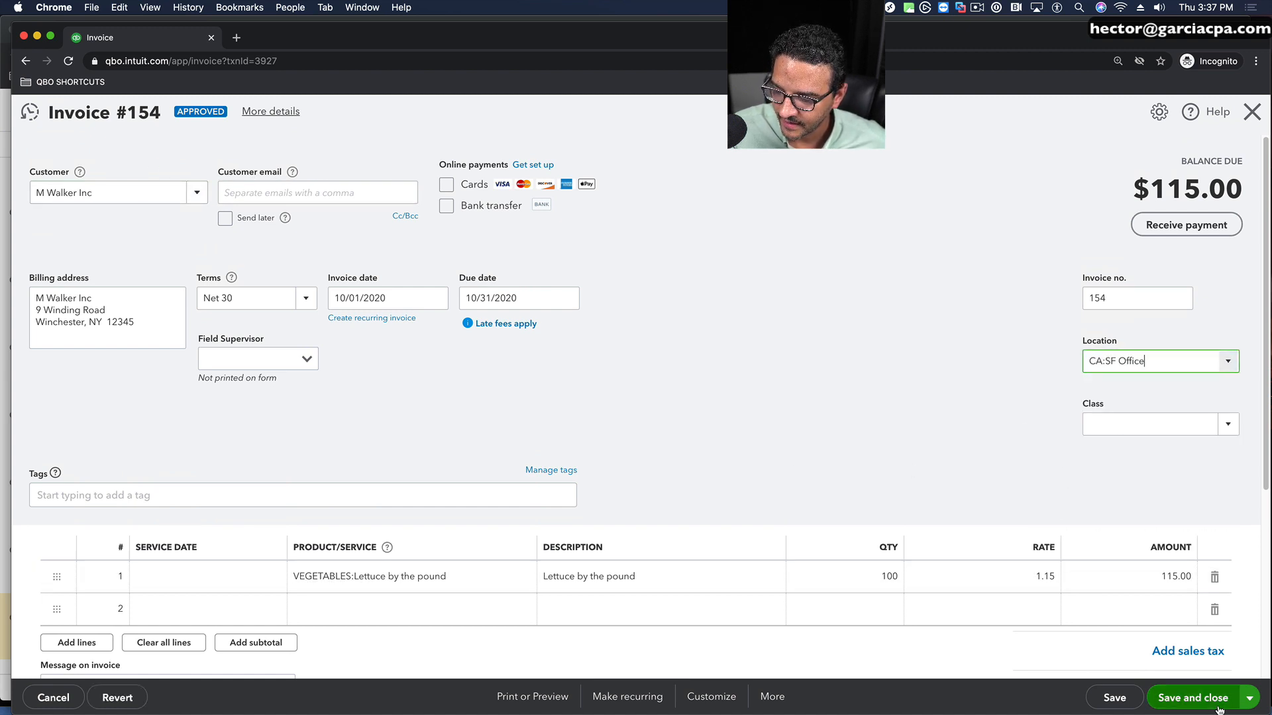
pyautogui.click(1192, 697)
pyautogui.click(776, 443)
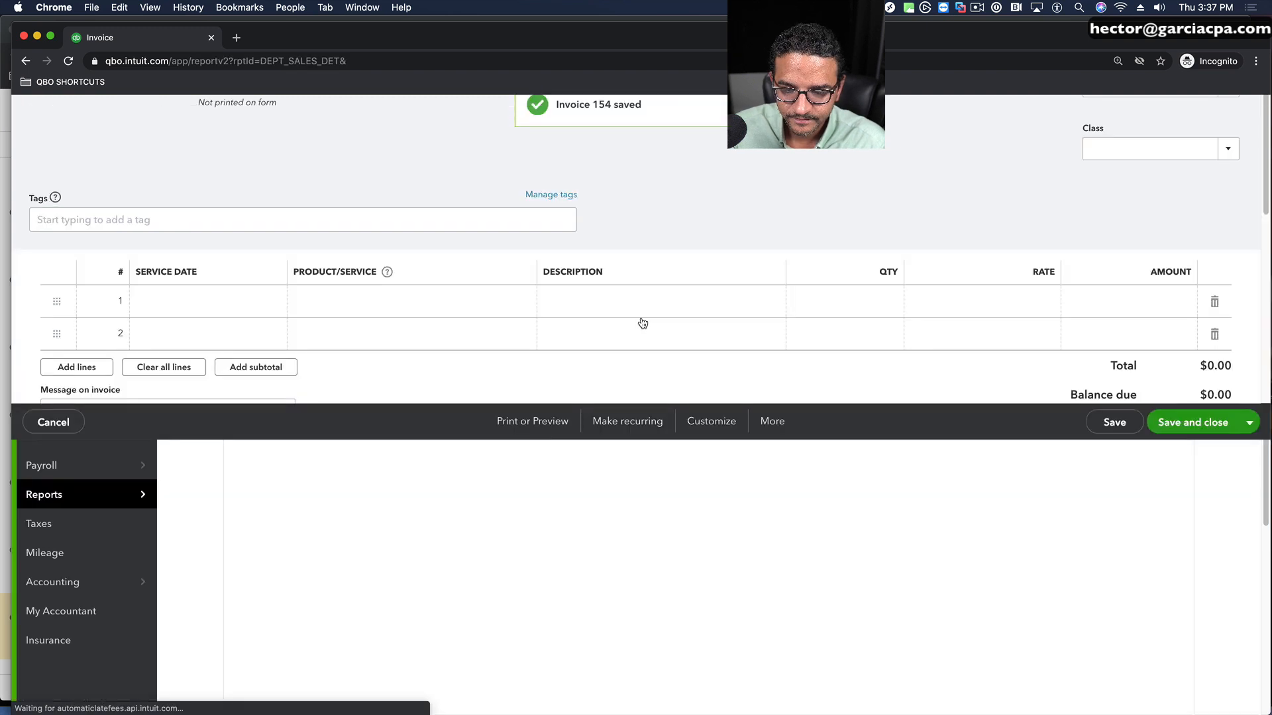
# Step: Look through the refreshed Sales by Location Detail report and collapse its CA and FL groups
pyautogui.scroll(-10, 639, 321)
pyautogui.scroll(1, 580, 322)
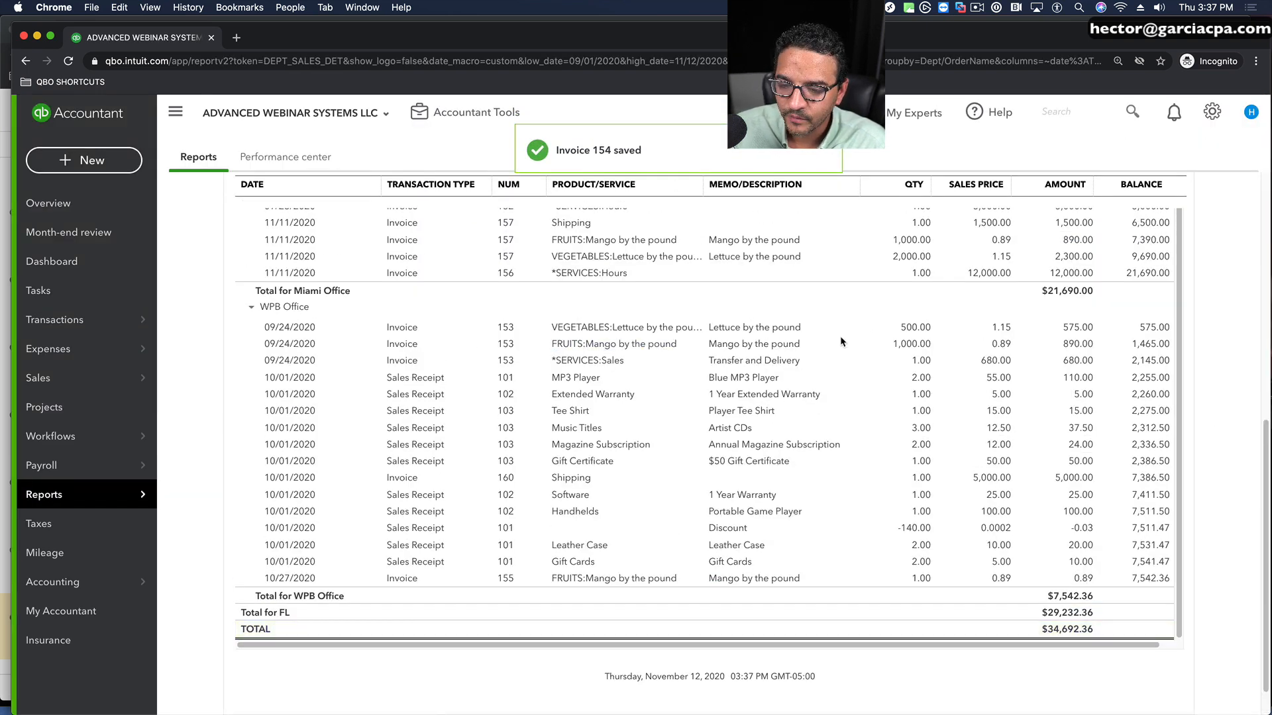
pyautogui.scroll(10, 762, 365)
pyautogui.scroll(-2, 448, 453)
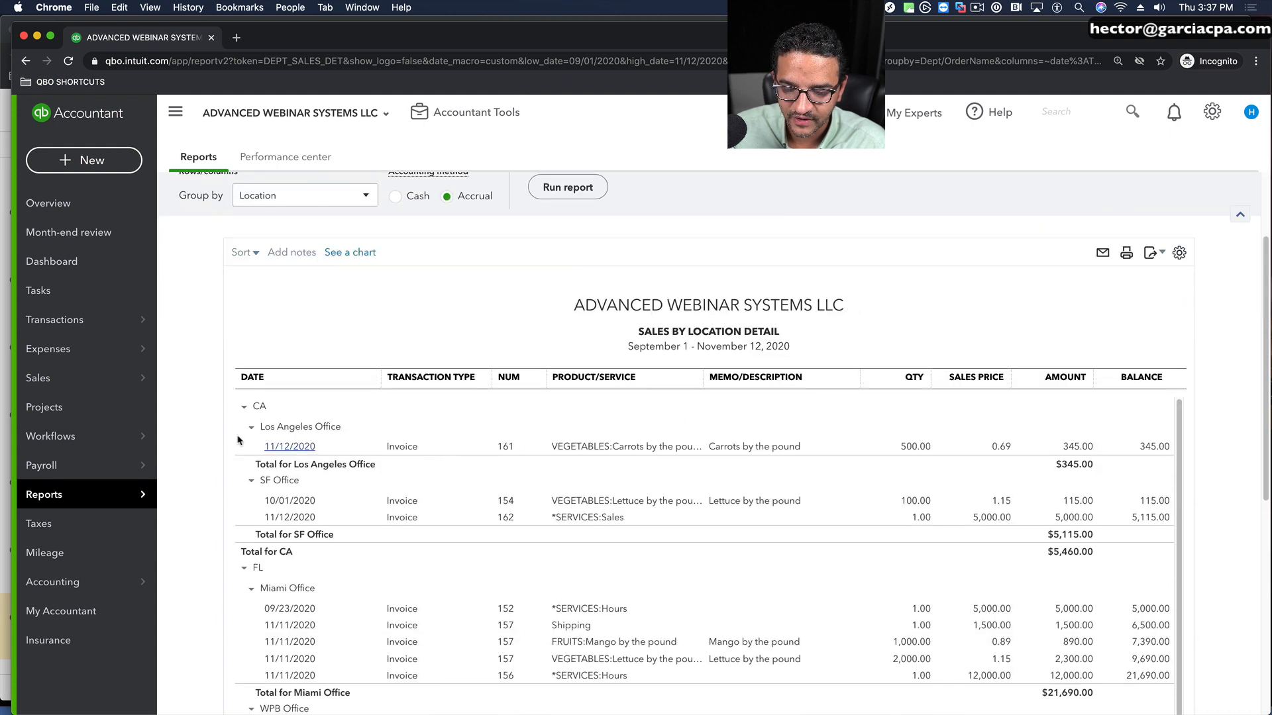
pyautogui.click(243, 407)
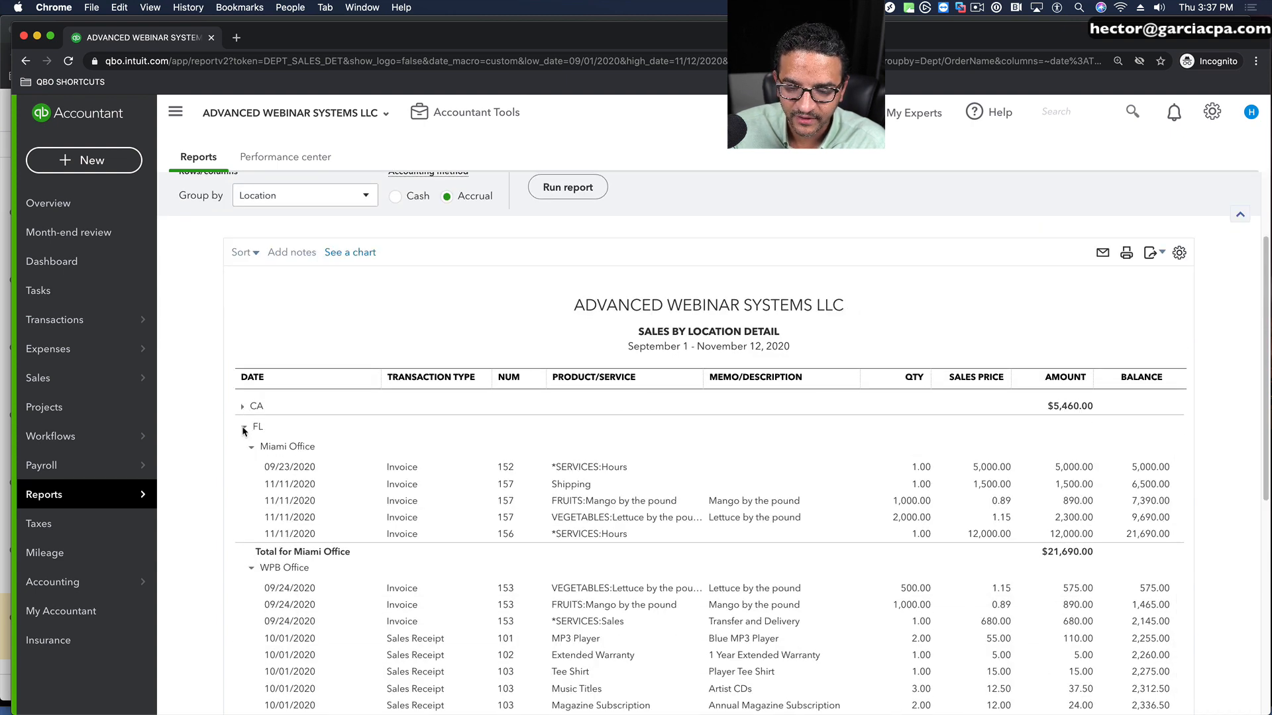
pyautogui.click(244, 428)
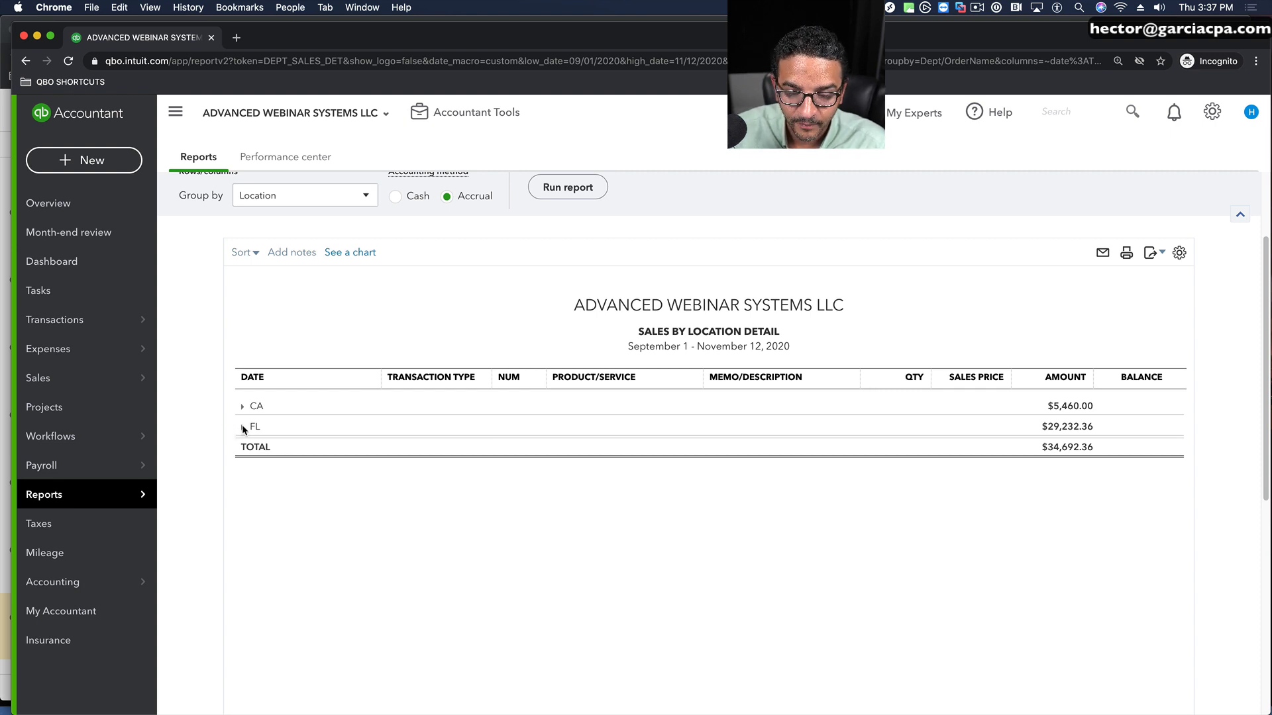
# Step: Expand the FL and CA groups and collapse each office beneath them to view the sales totals per office
pyautogui.click(244, 427)
pyautogui.scroll(-1, 486, 393)
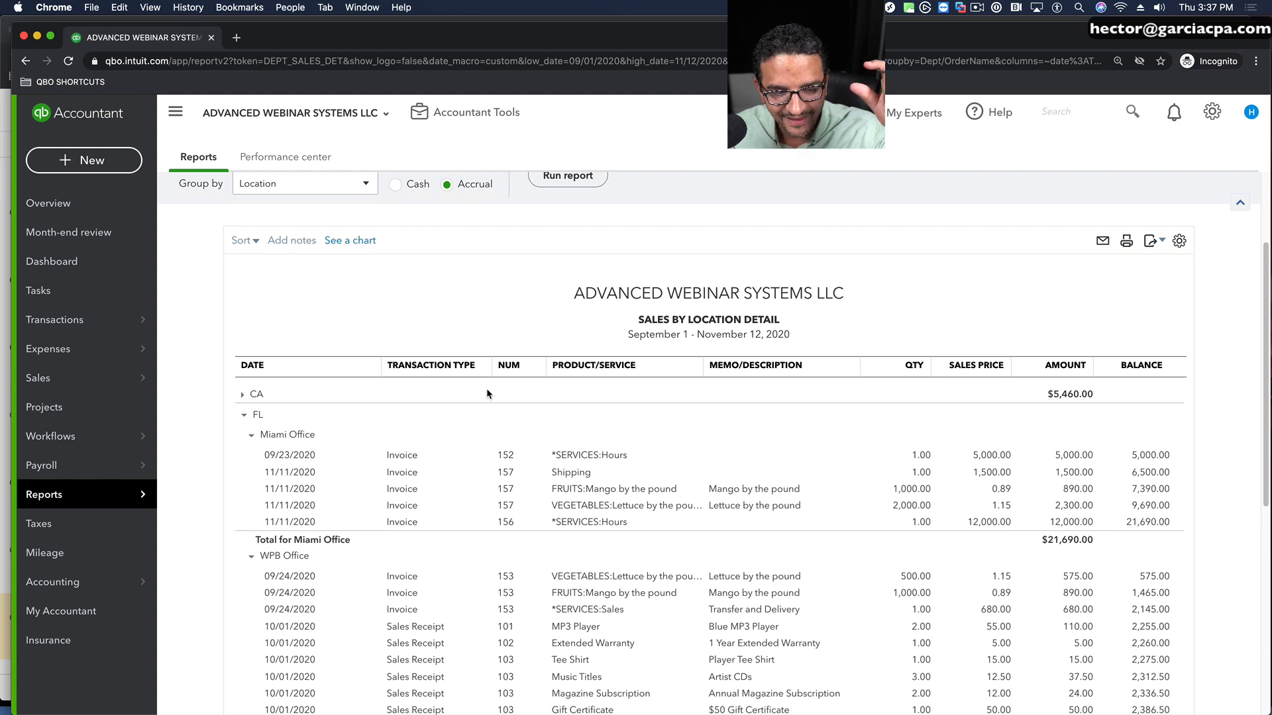
pyautogui.scroll(-2, 486, 393)
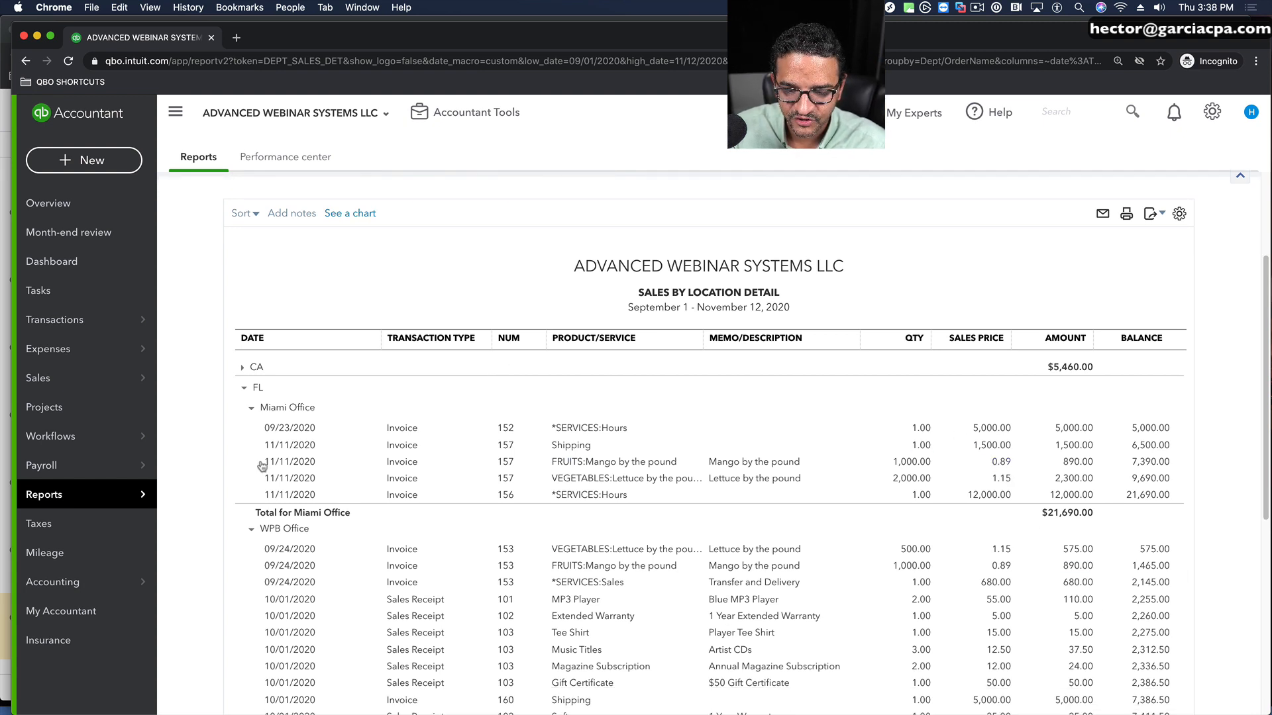
pyautogui.click(251, 409)
pyautogui.click(251, 429)
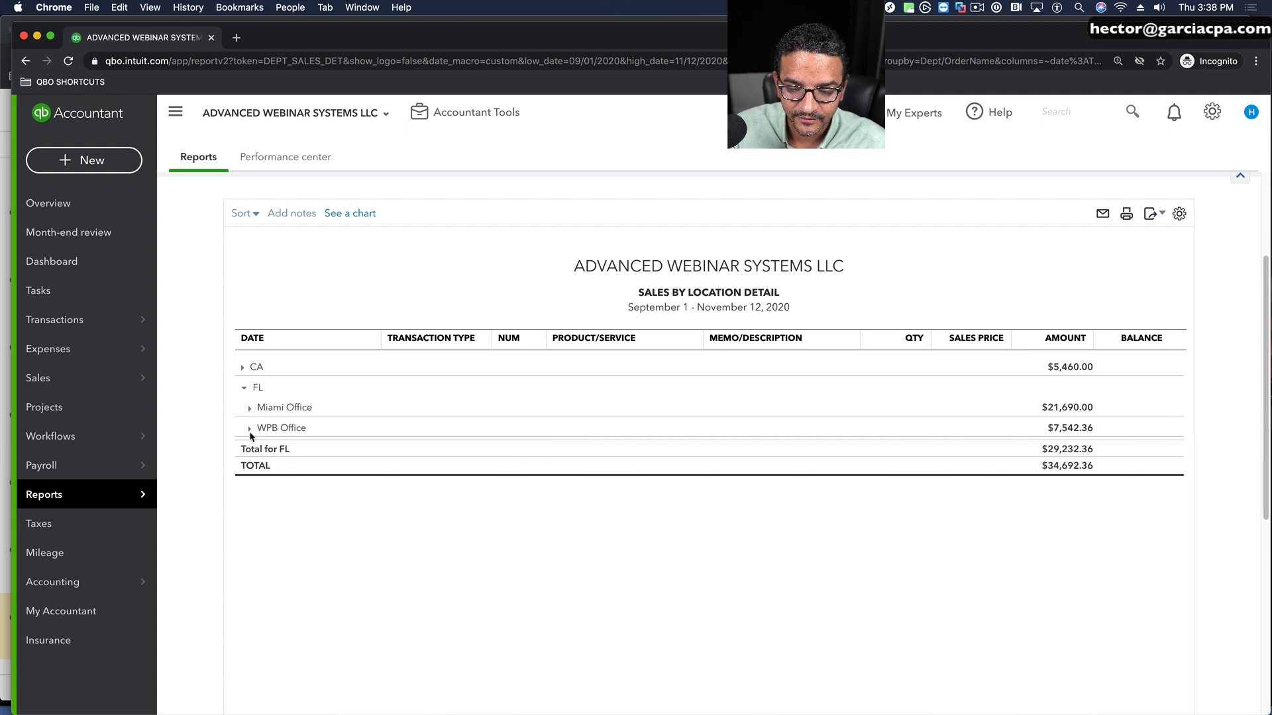
pyautogui.click(243, 369)
pyautogui.click(252, 389)
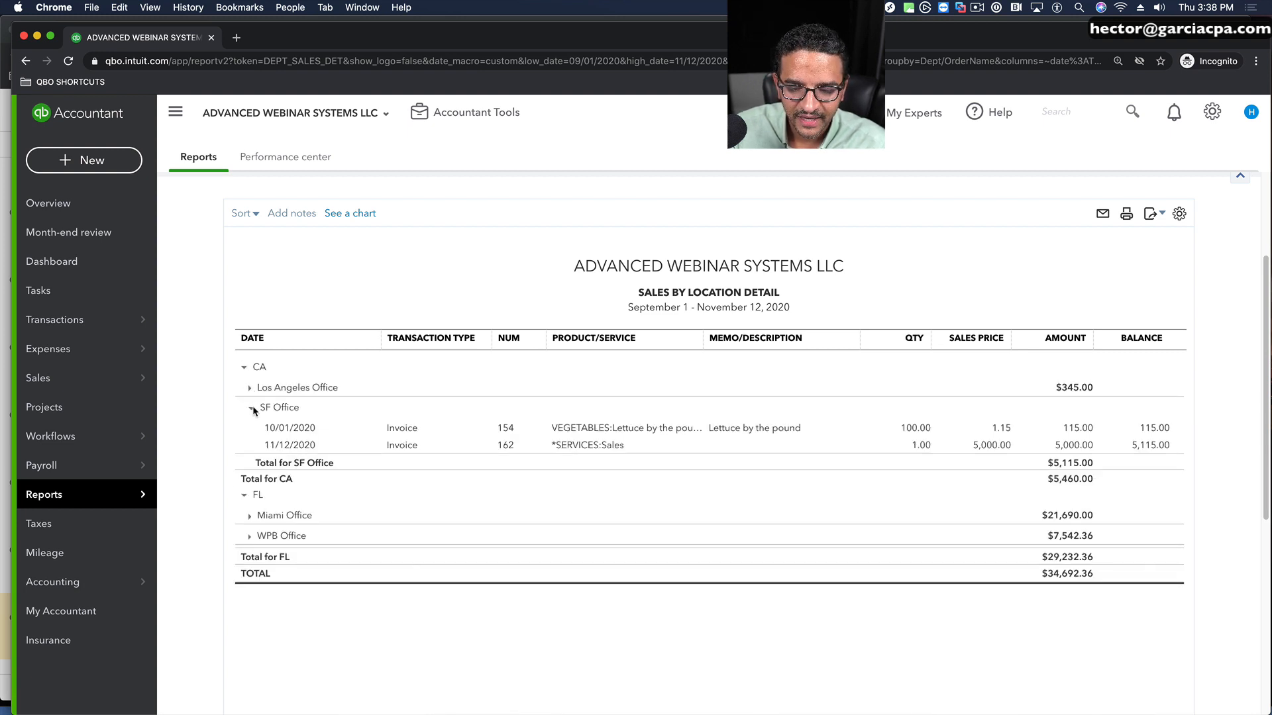
pyautogui.click(252, 409)
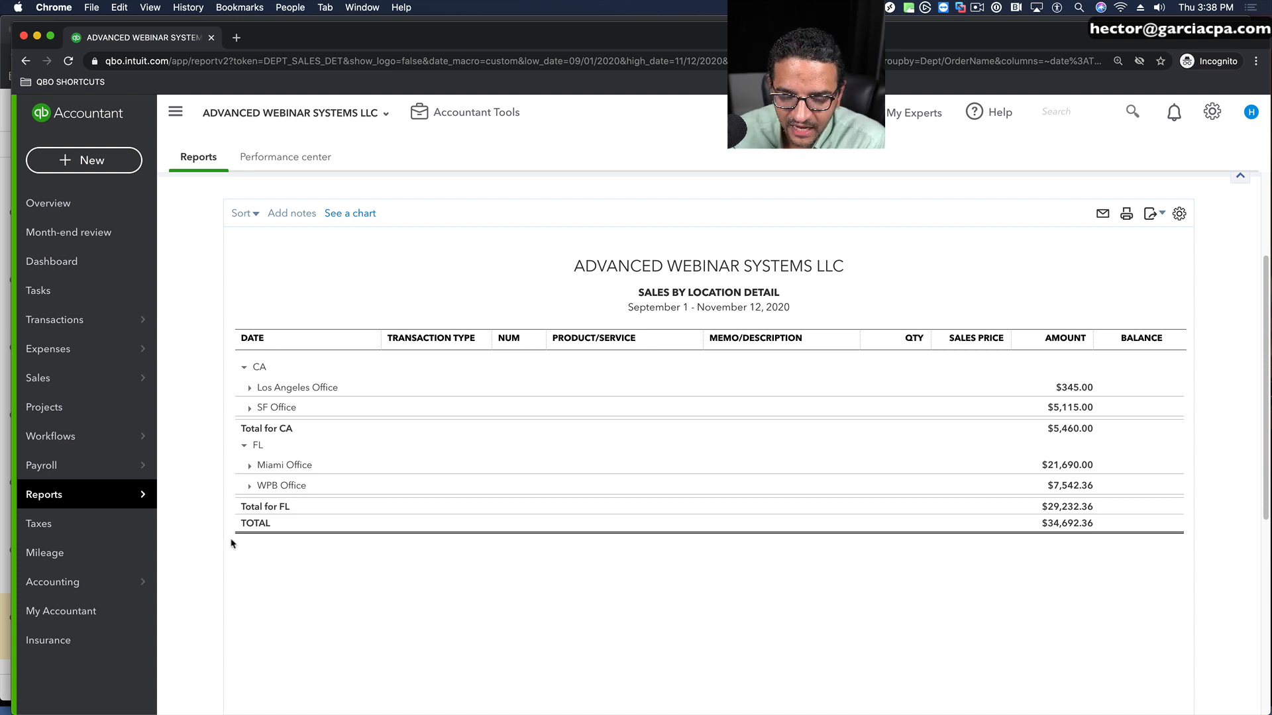
# Step: Search the reports for "cus" and open the Customer Balance Summary report
pyautogui.moveTo(109, 494)
pyautogui.click(185, 494)
pyautogui.click(868, 249)
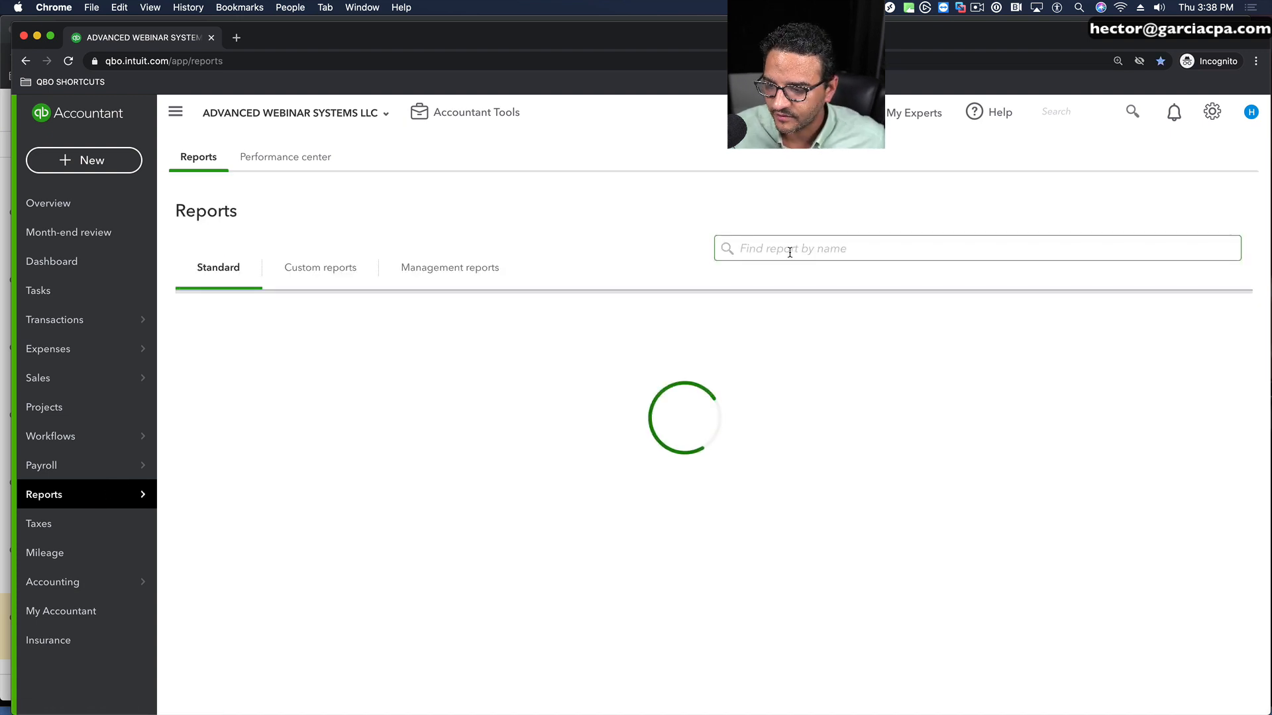
pyautogui.write('cus')
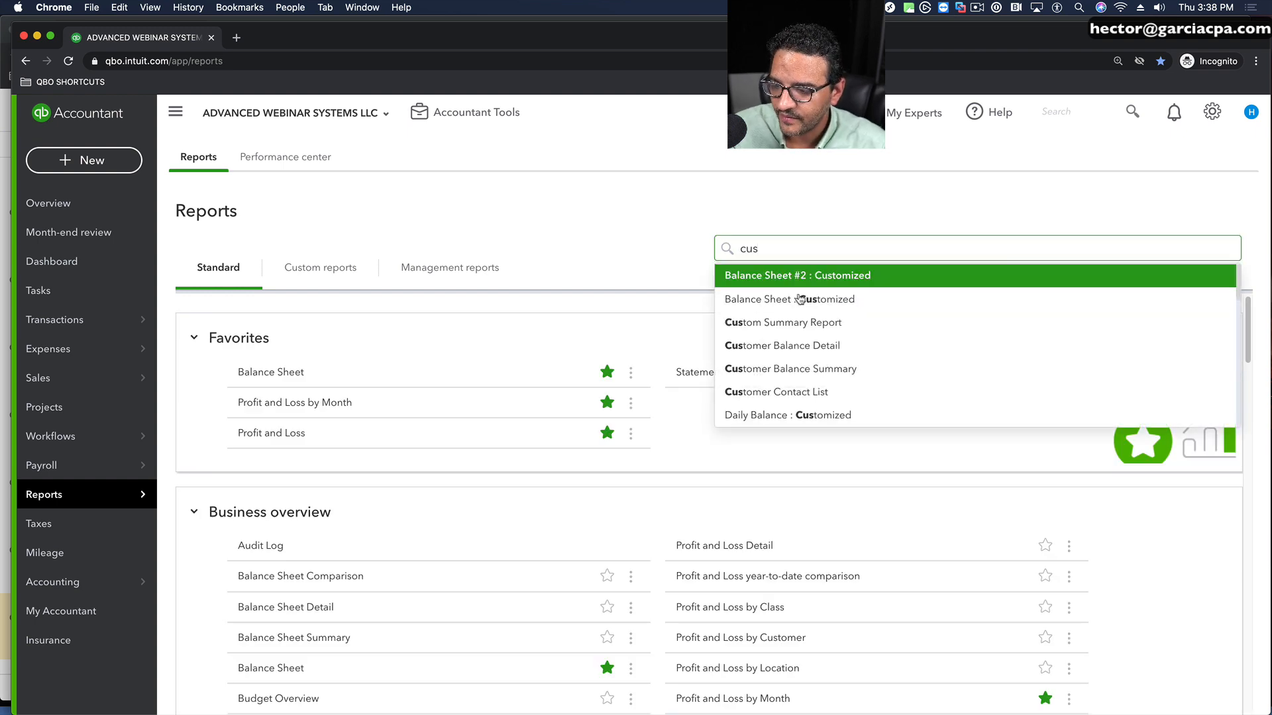
pyautogui.click(797, 366)
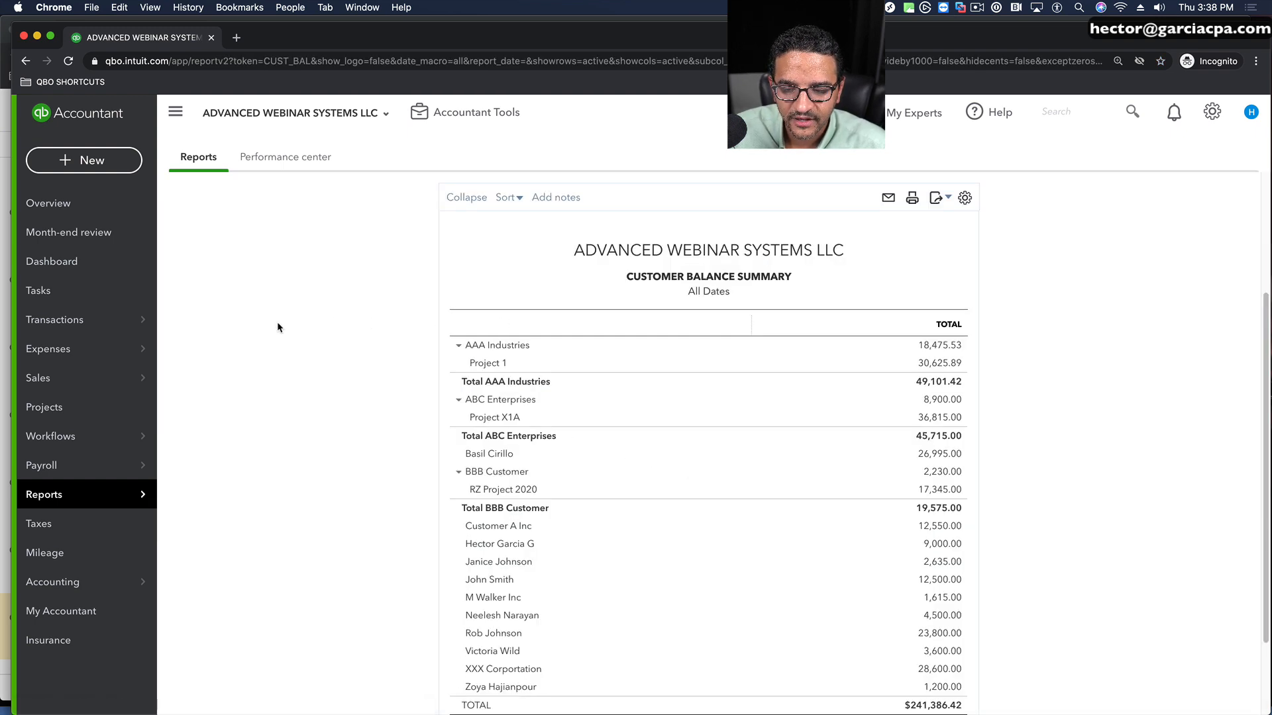
# Step: Leave the Customer Balance Summary, search the reports for "custom su" and open the Custom Summary Report
pyautogui.click(237, 326)
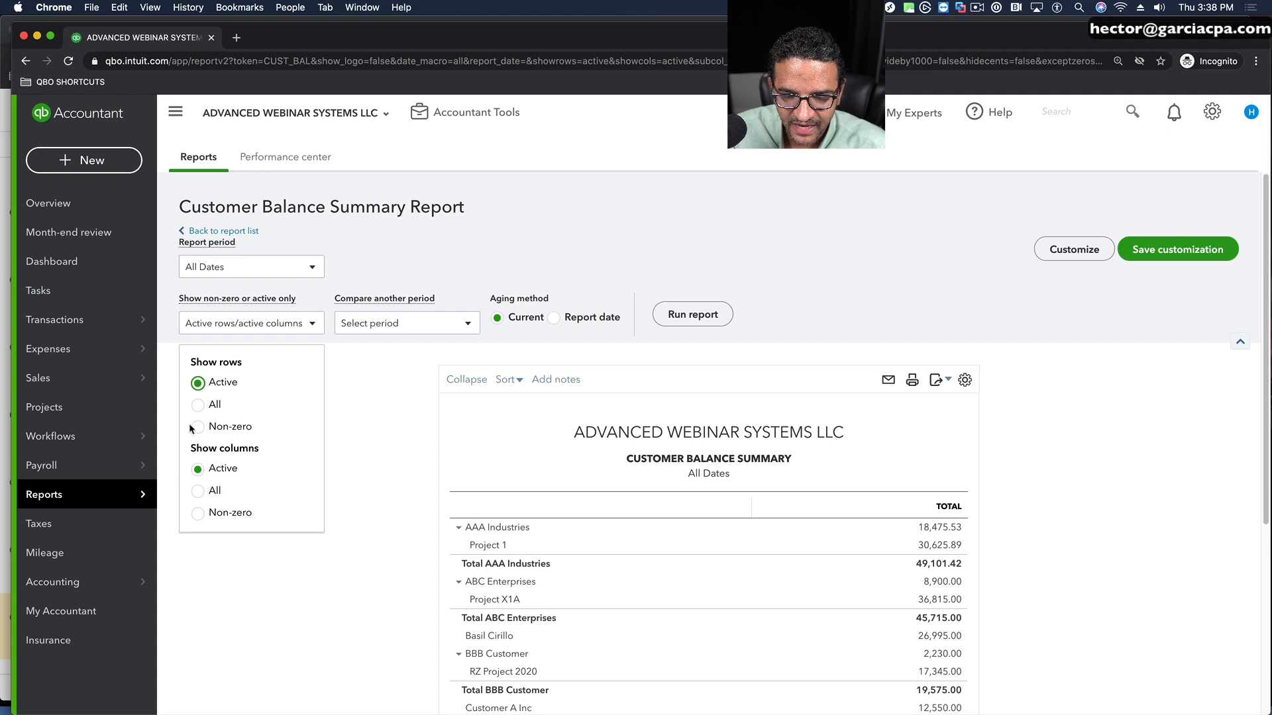
pyautogui.click(240, 323)
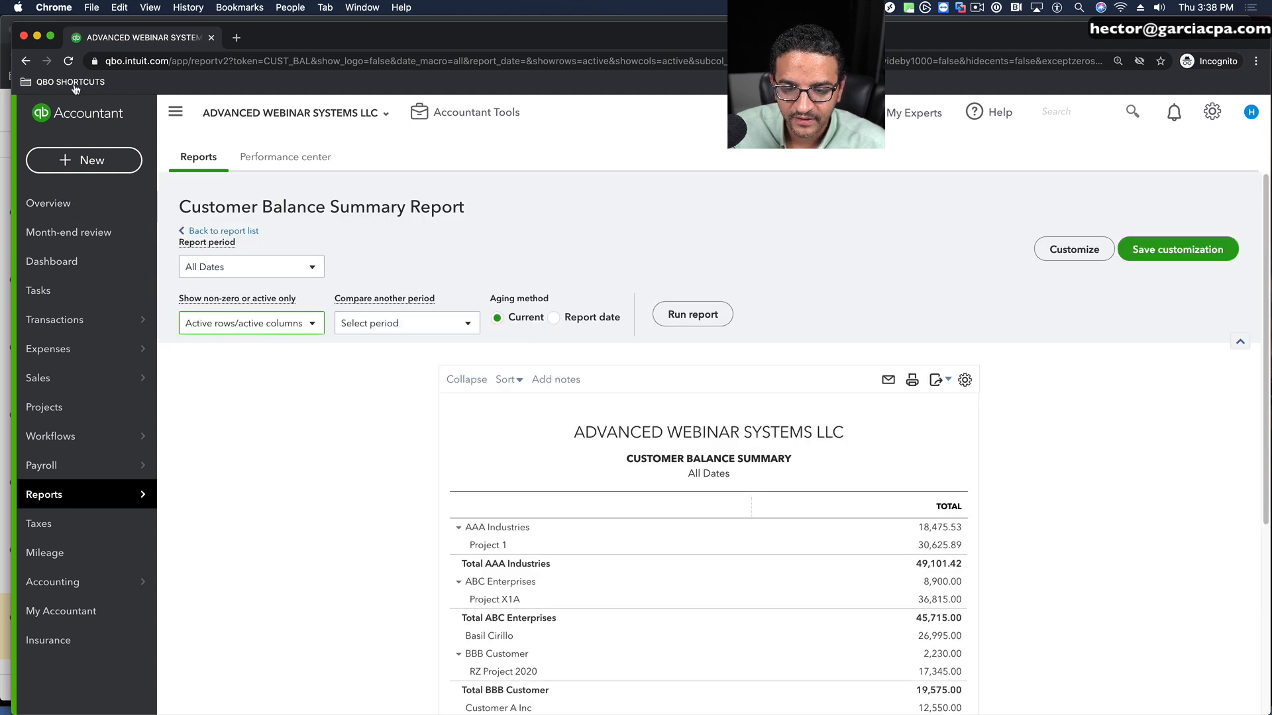
pyautogui.click(26, 60)
pyautogui.click(753, 252)
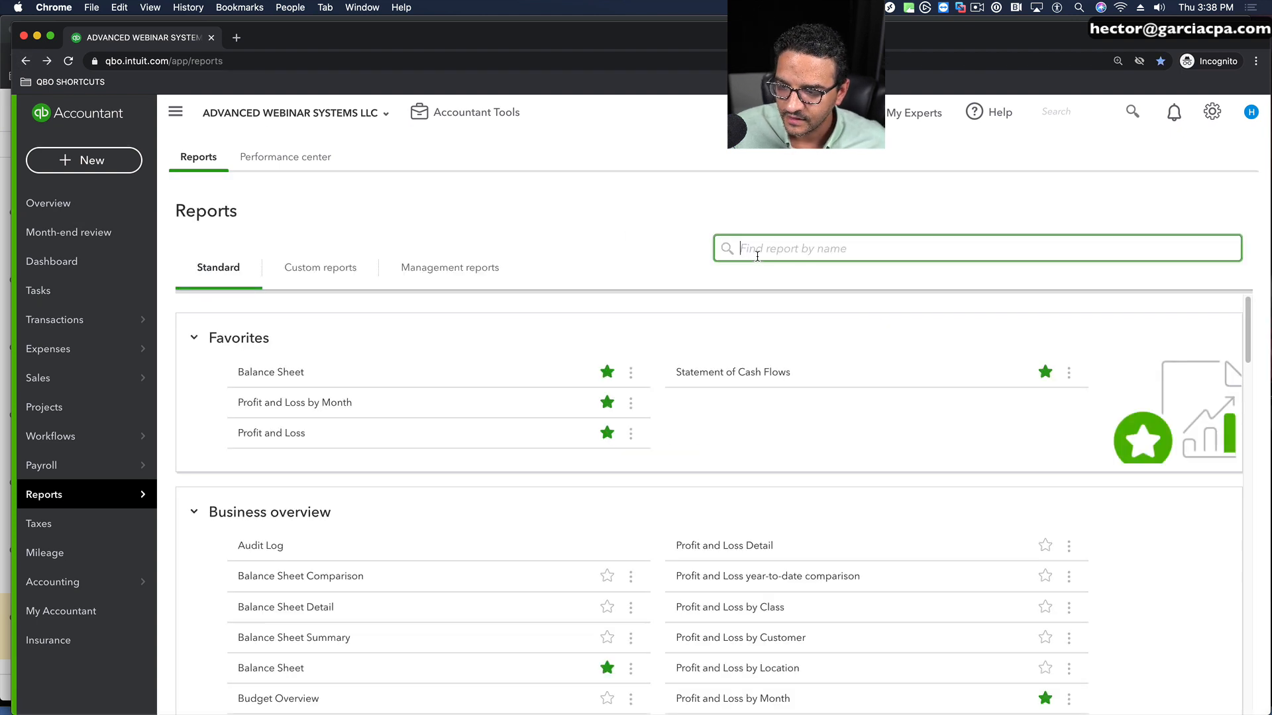
pyautogui.write('custom su')
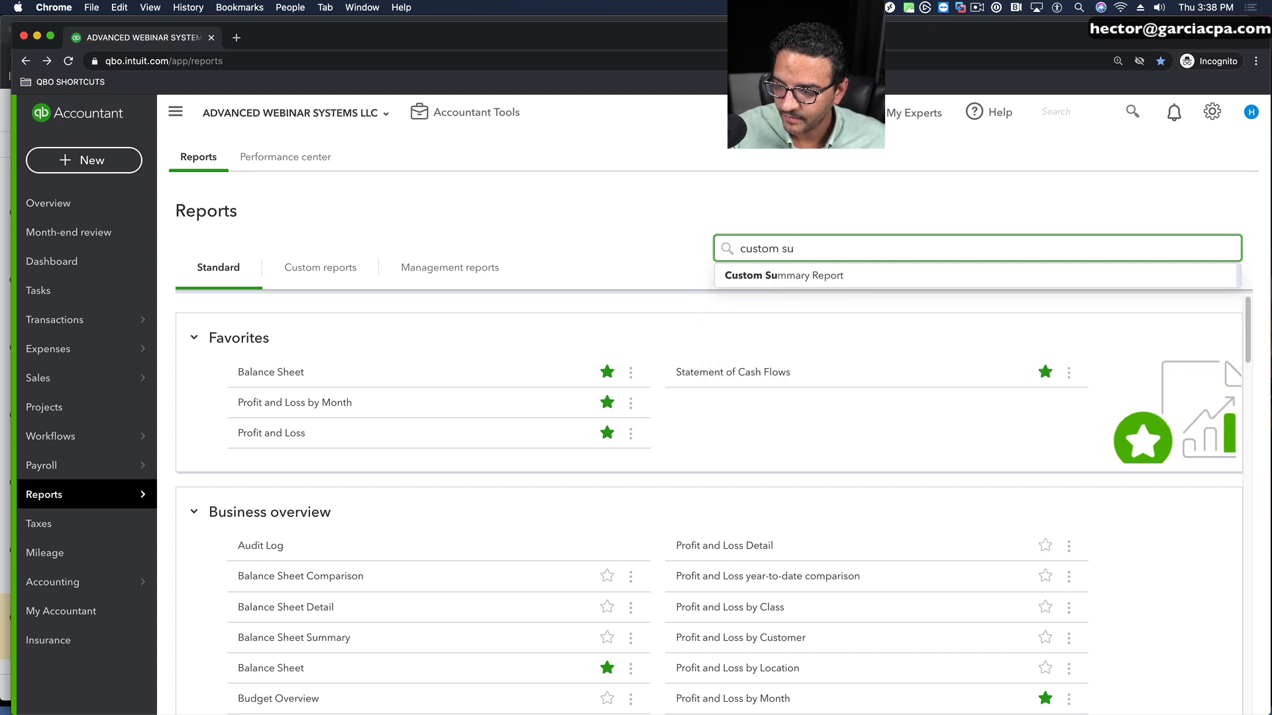
pyautogui.click(788, 274)
pyautogui.scroll(-4, 260, 311)
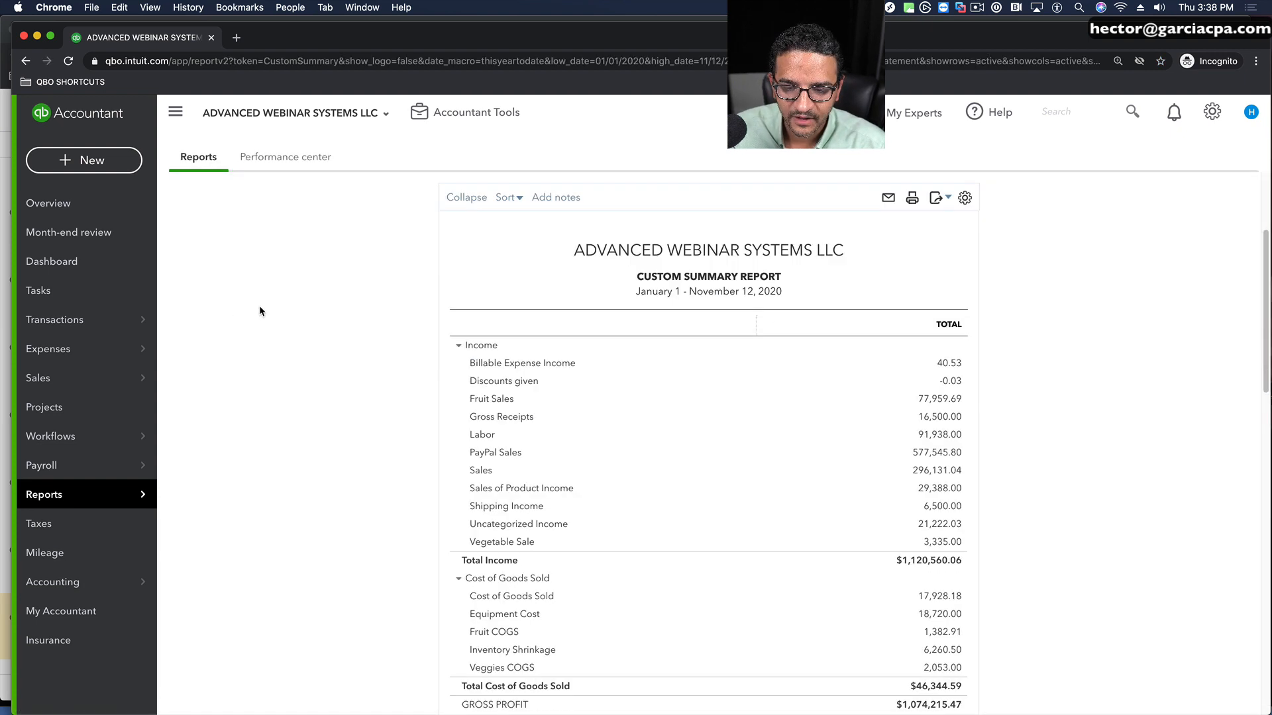
# Step: Run the Custom Summary Report with rows displayed by Locations and columns by Quarters
pyautogui.scroll(3, 260, 311)
pyautogui.click(233, 322)
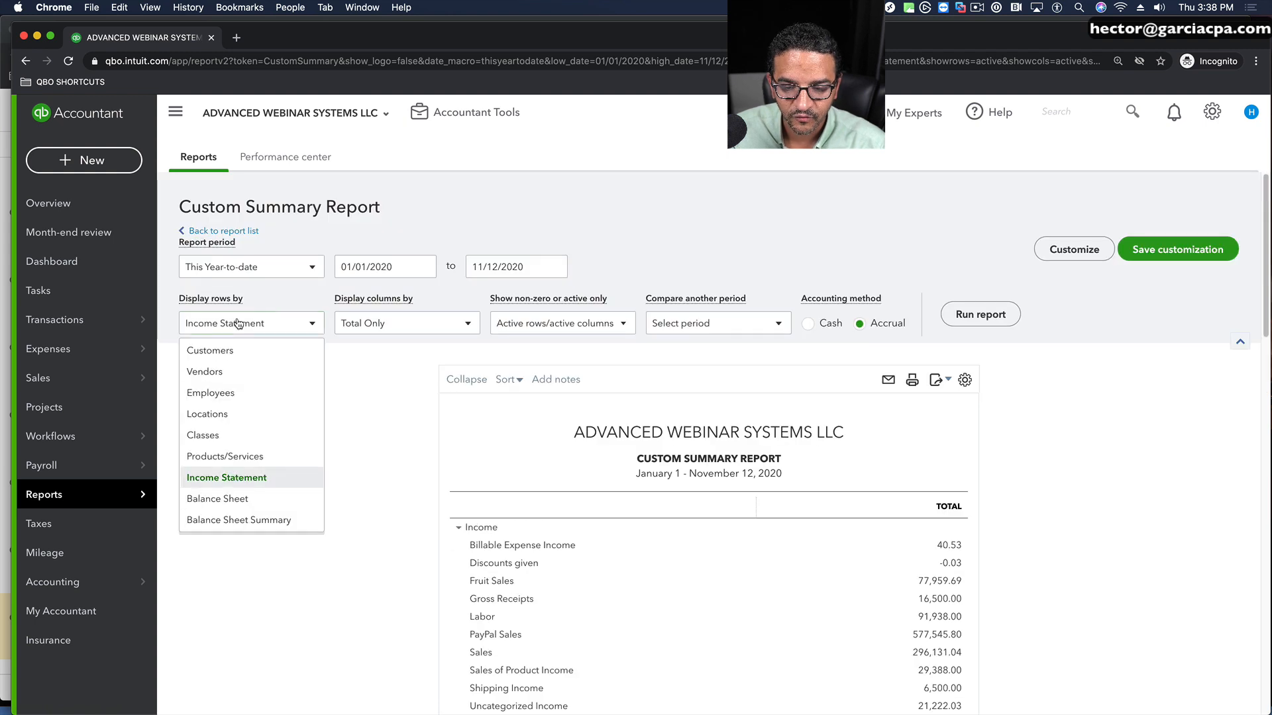
pyautogui.click(210, 415)
pyautogui.click(419, 324)
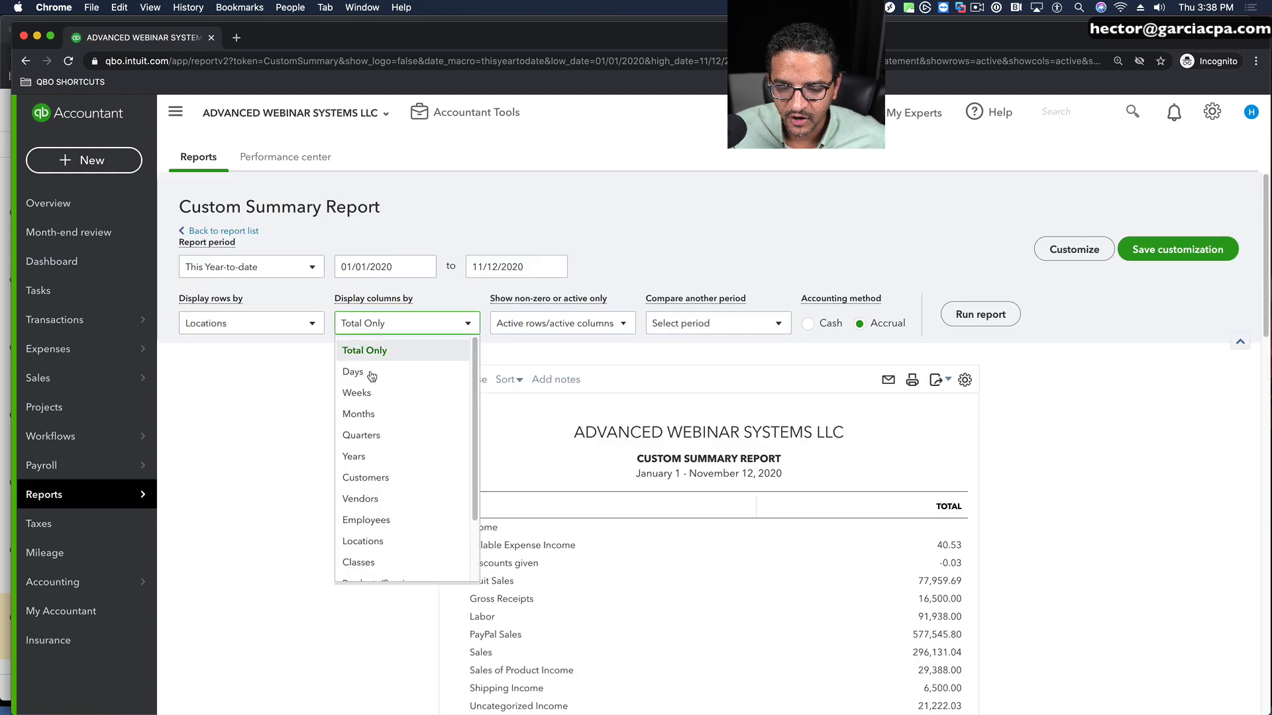
pyautogui.click(364, 435)
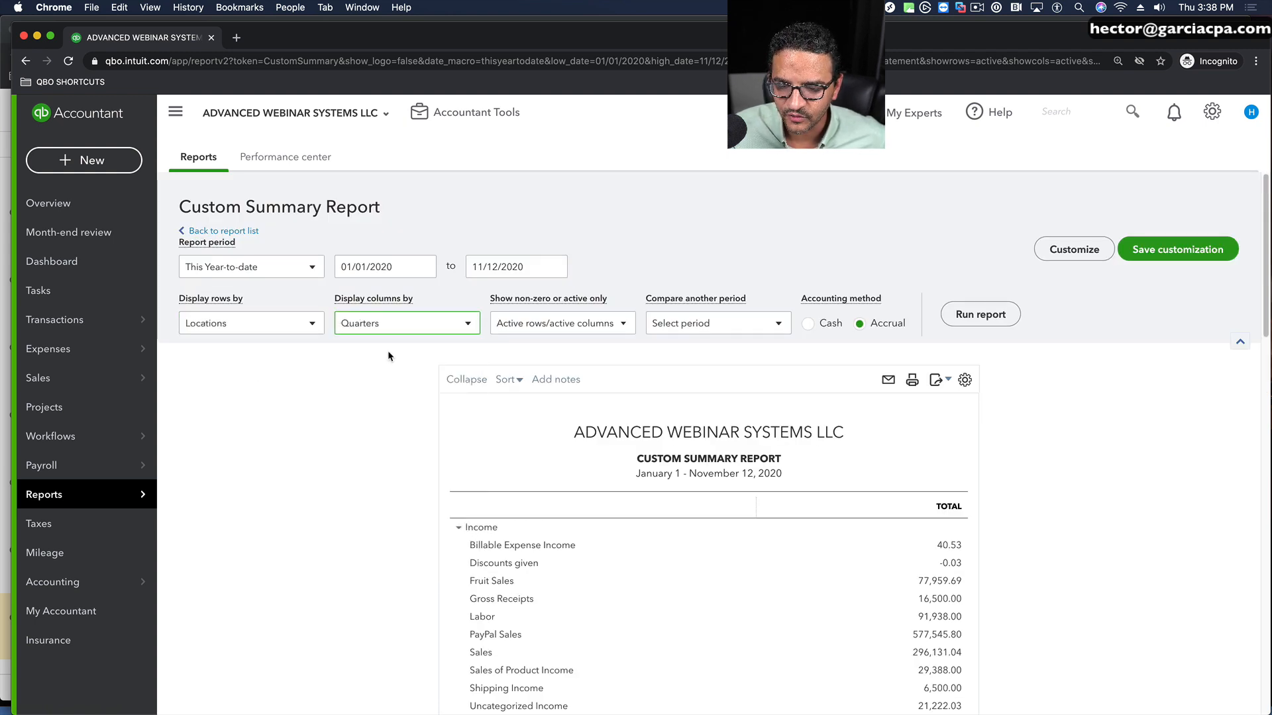
pyautogui.click(977, 314)
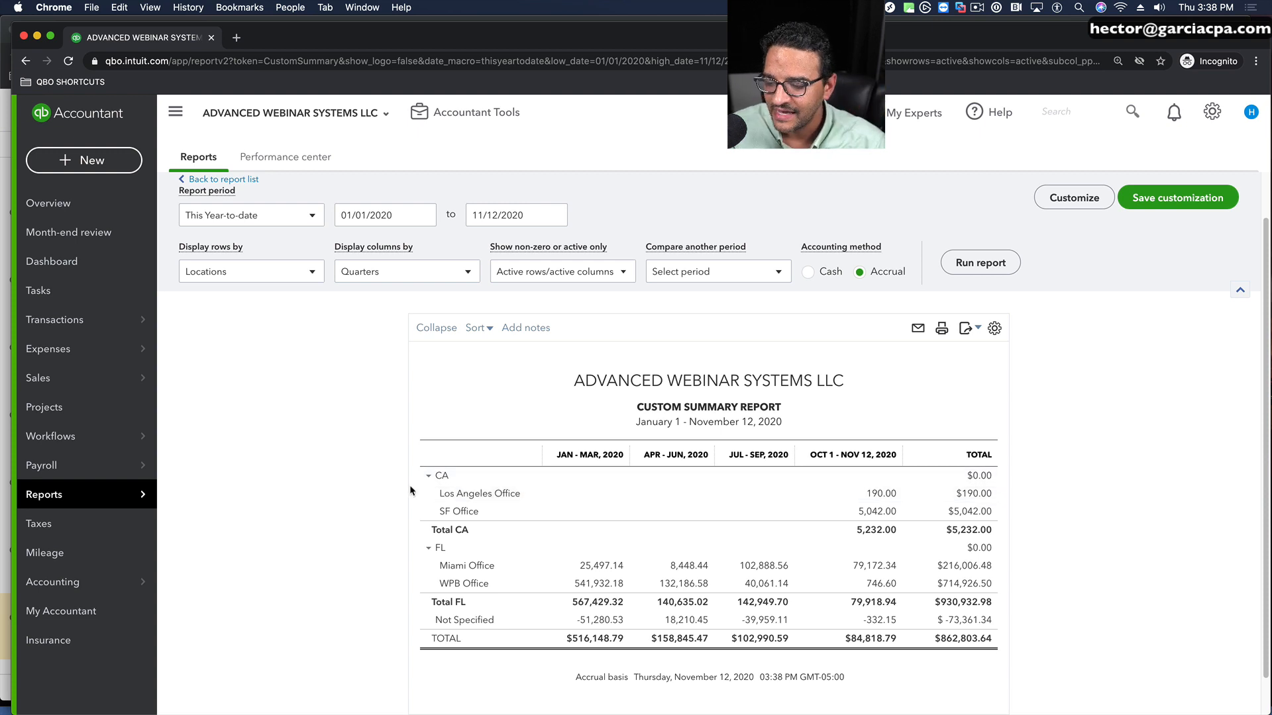
# Step: Collapse the CA and FL groups to view the quarterly totals per state, and expand both again
pyautogui.click(427, 476)
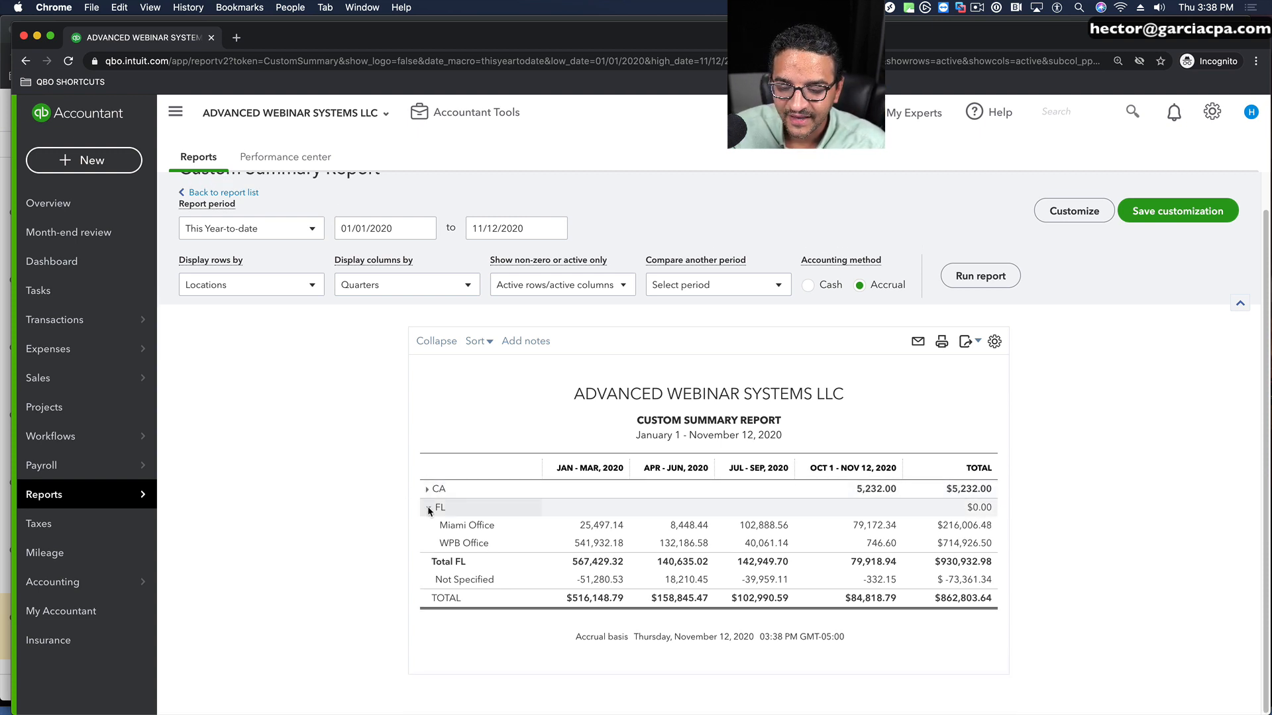
pyautogui.click(429, 495)
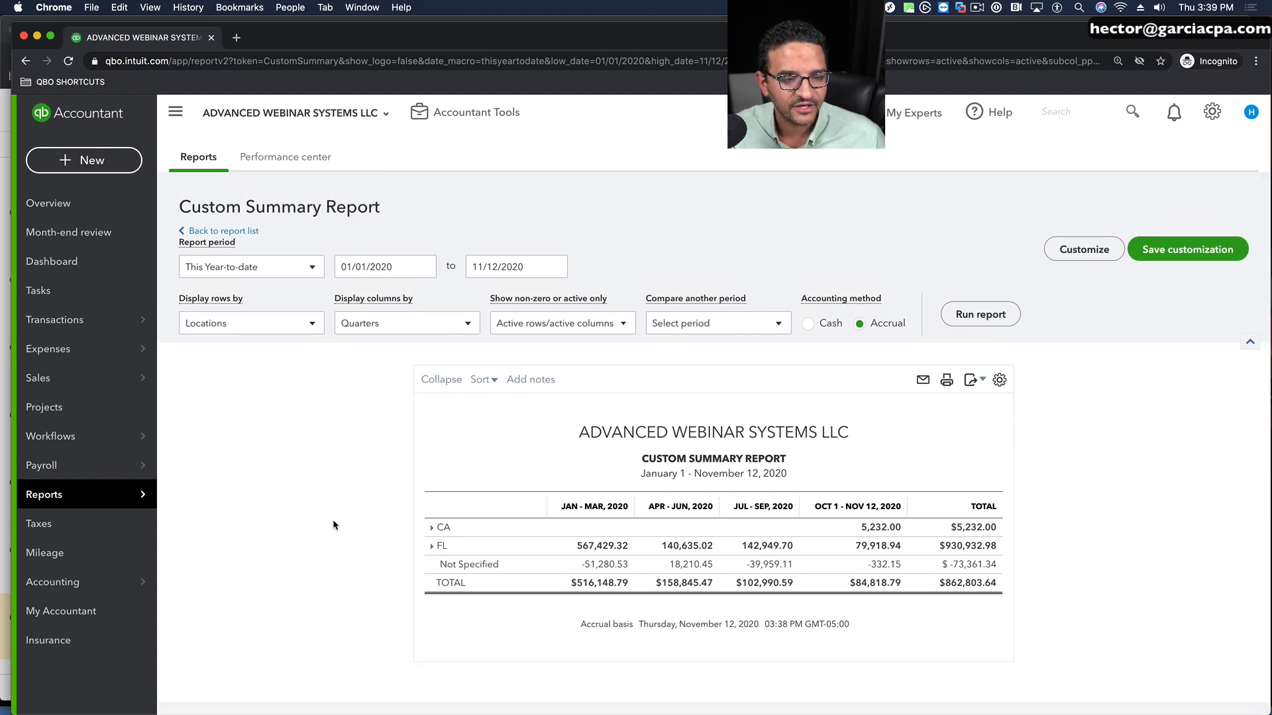
pyautogui.click(431, 546)
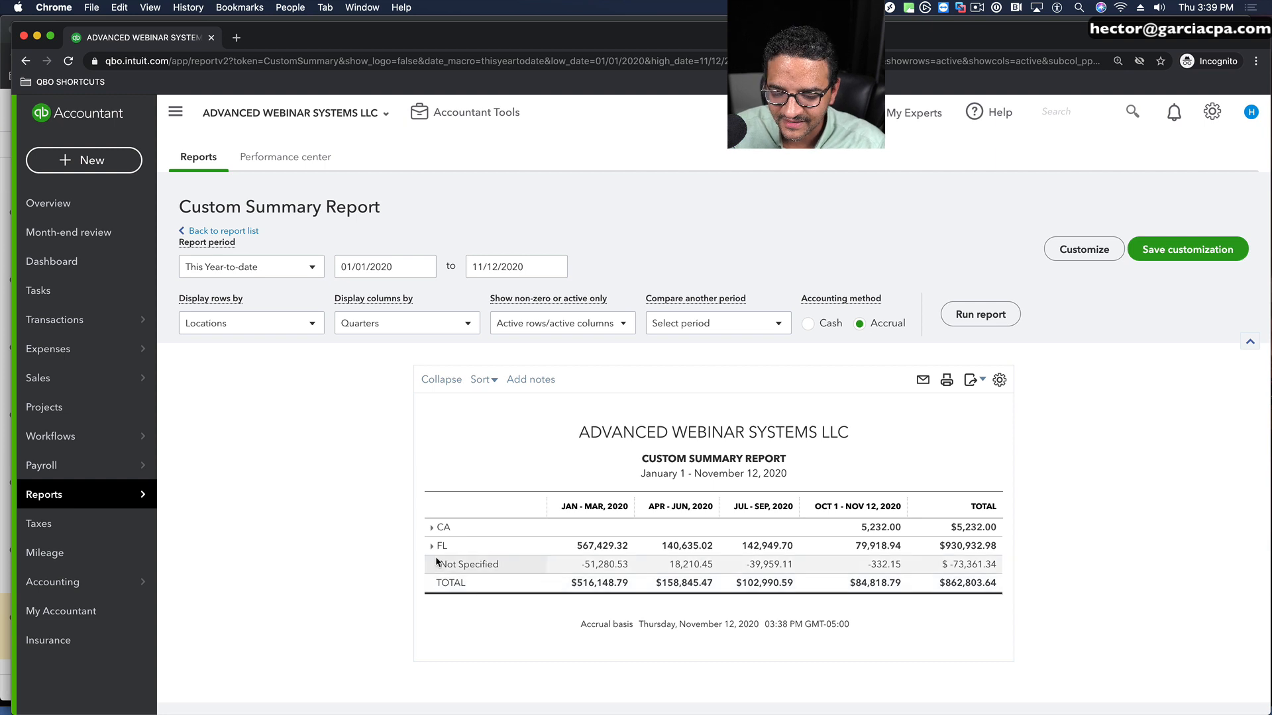
pyautogui.click(422, 527)
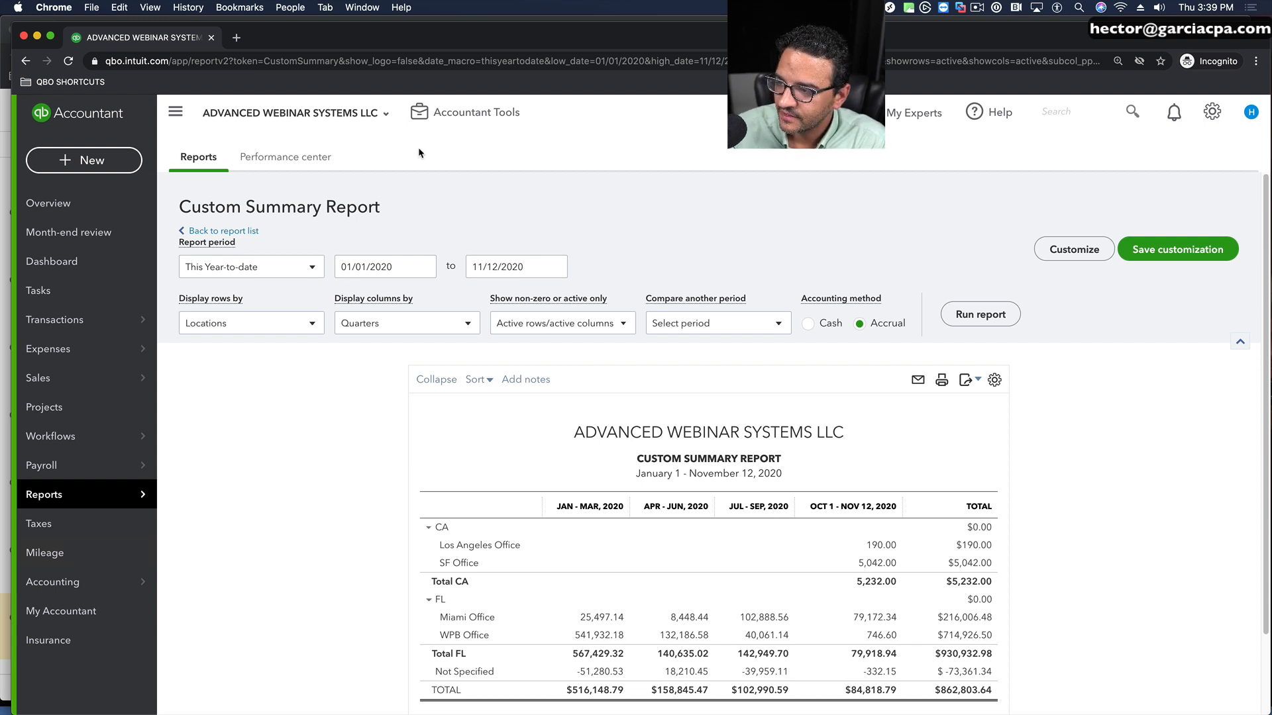
# Step: In the Advanced section of Account and Settings, set class assignment to "One to each row in transaction"
pyautogui.click(1212, 114)
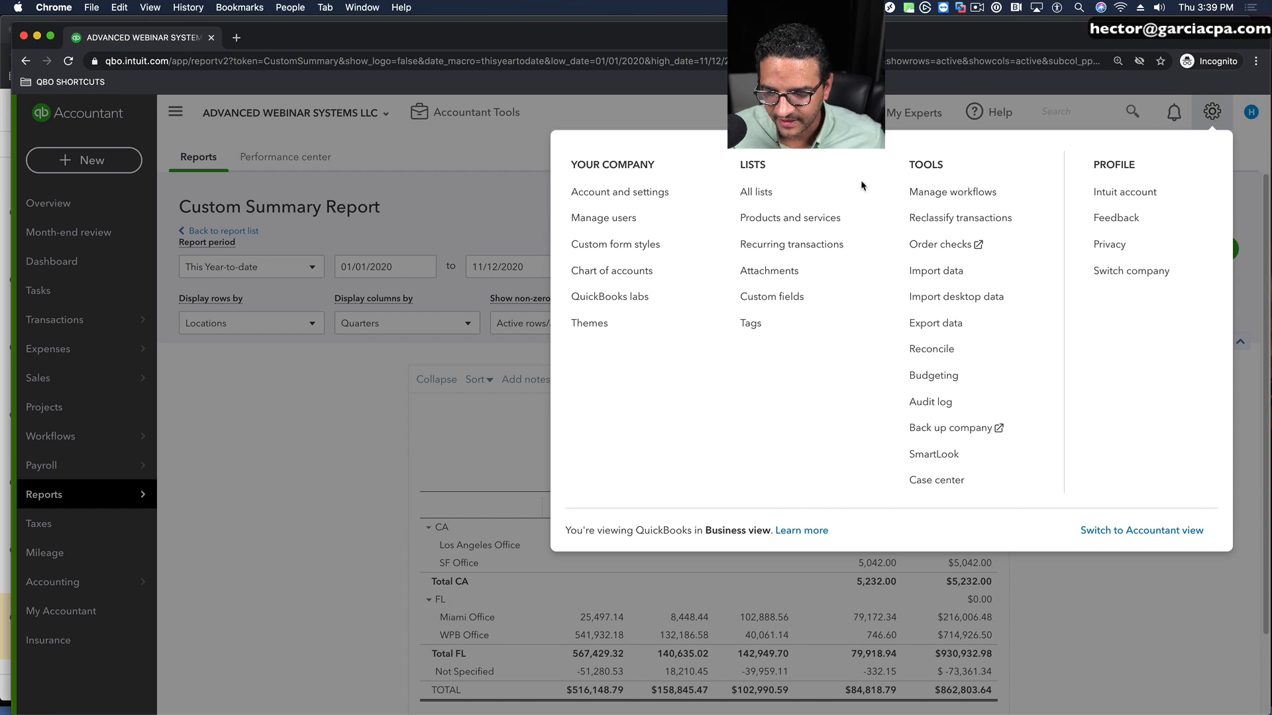
pyautogui.click(614, 191)
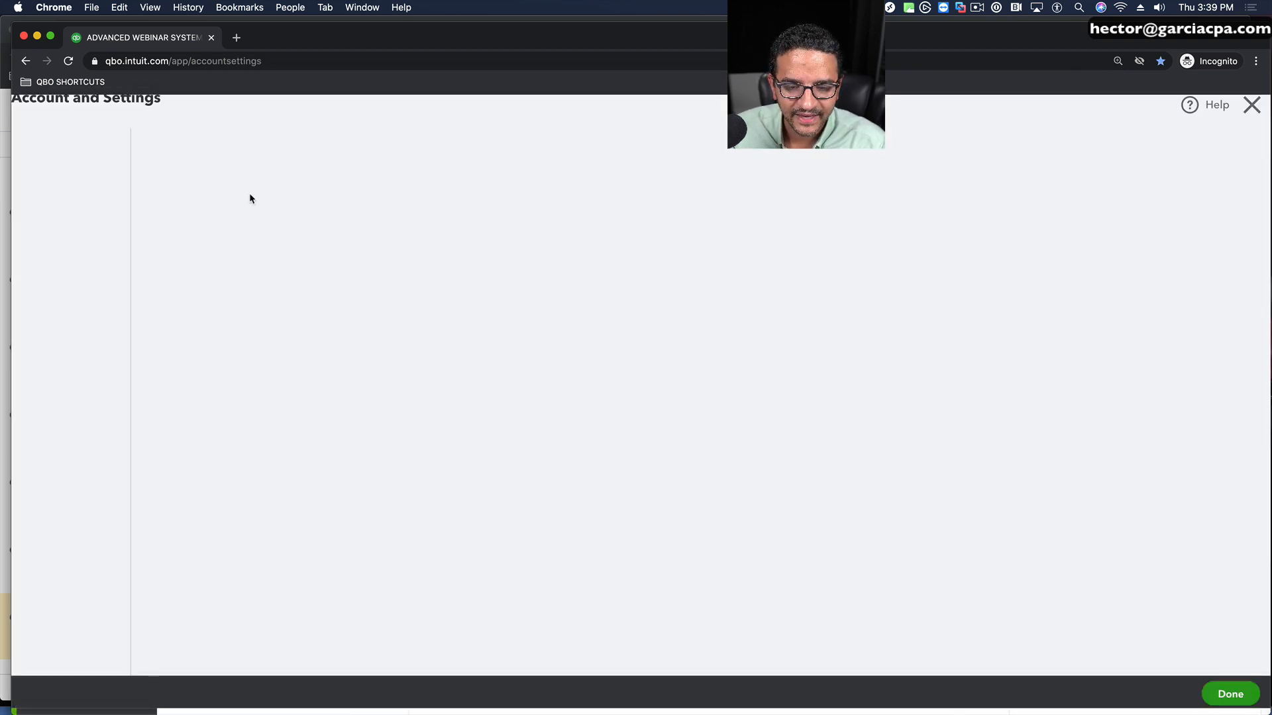
pyautogui.click(57, 319)
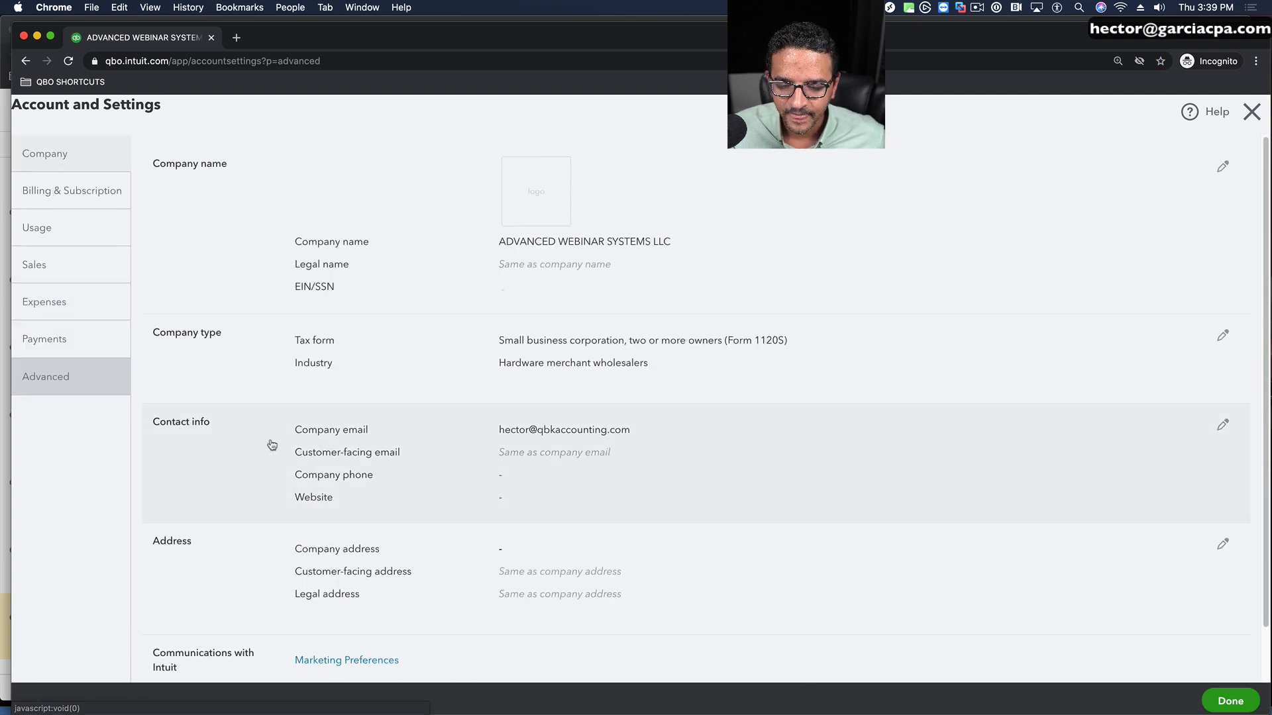
pyautogui.click(68, 379)
pyautogui.click(327, 440)
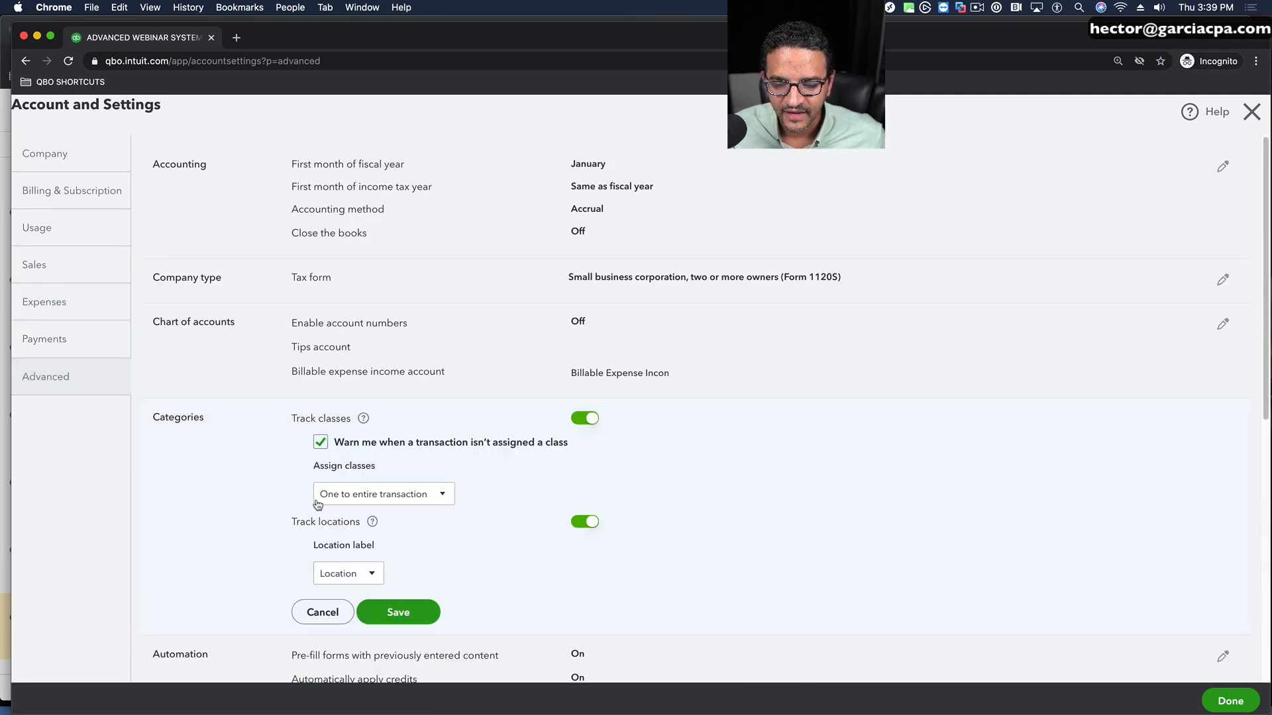
pyautogui.click(382, 495)
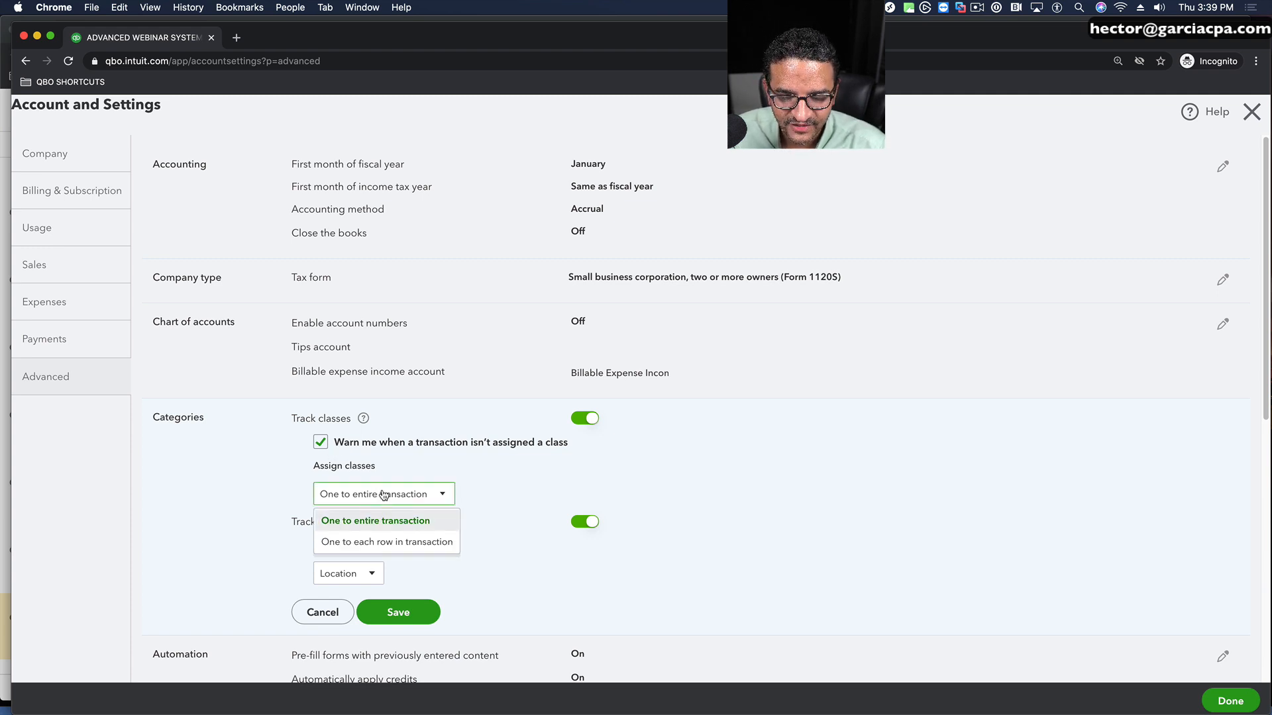
pyautogui.click(377, 543)
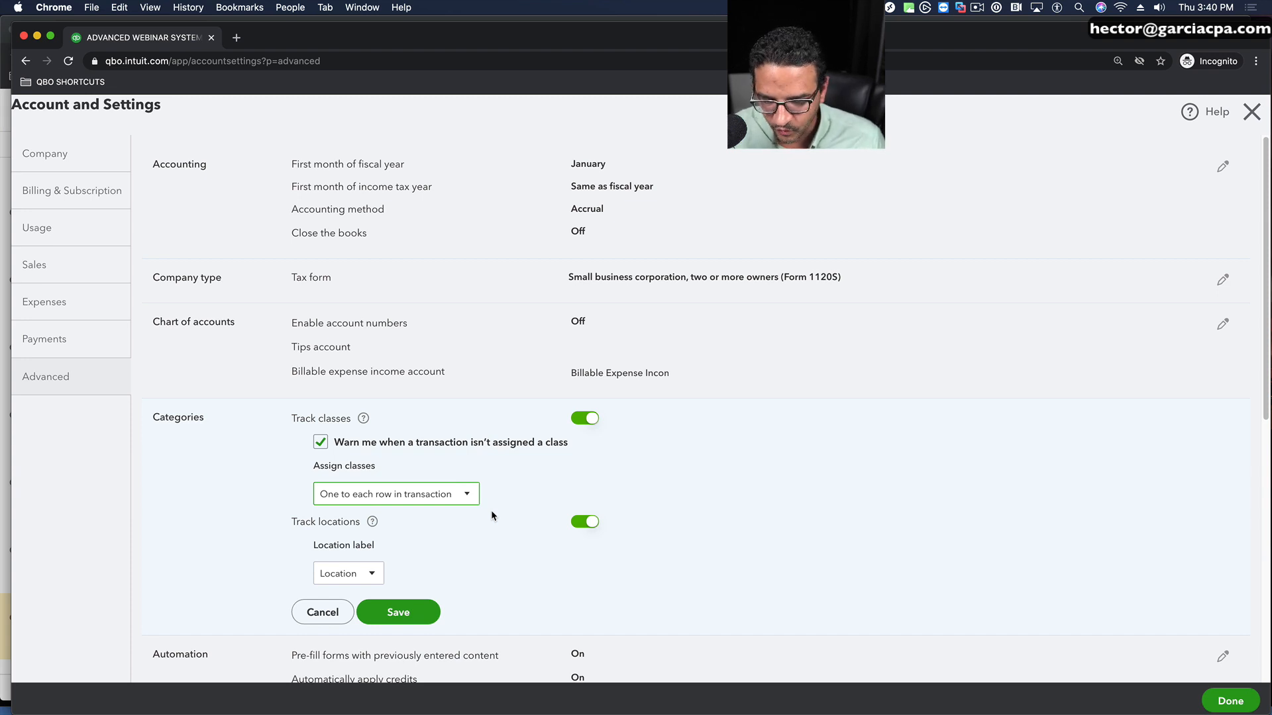
pyautogui.click(427, 501)
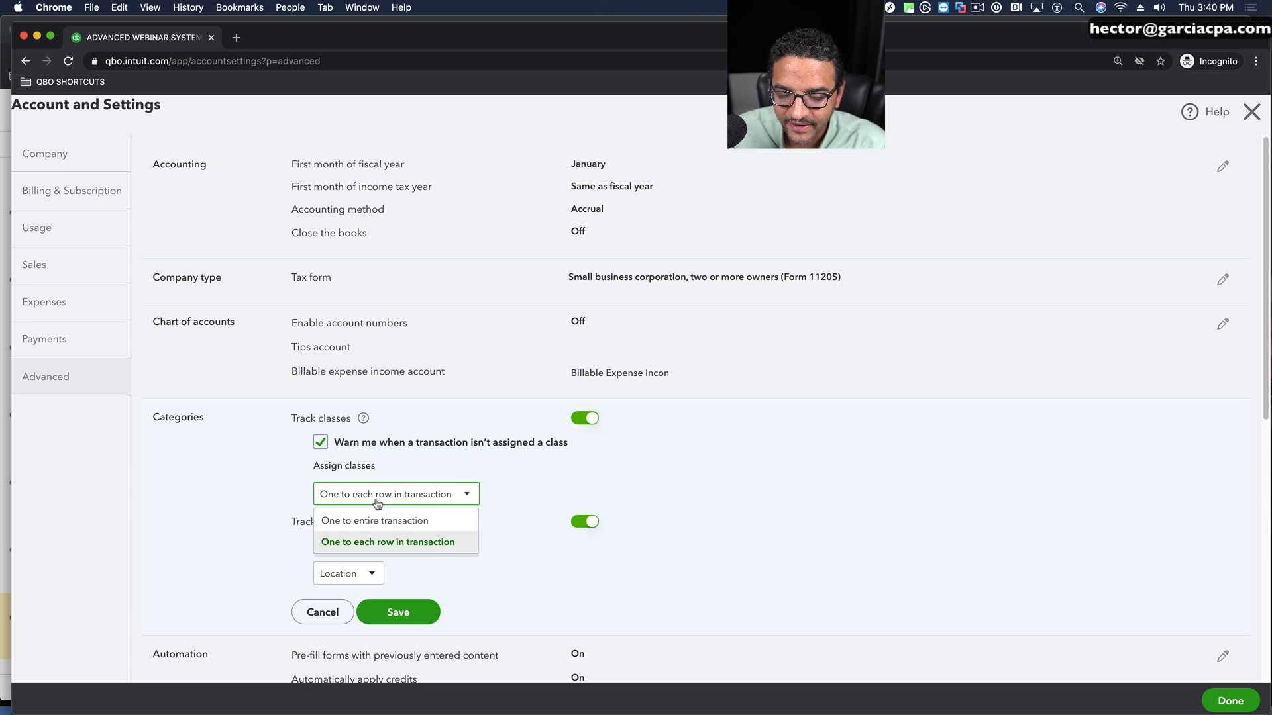
pyautogui.click(377, 549)
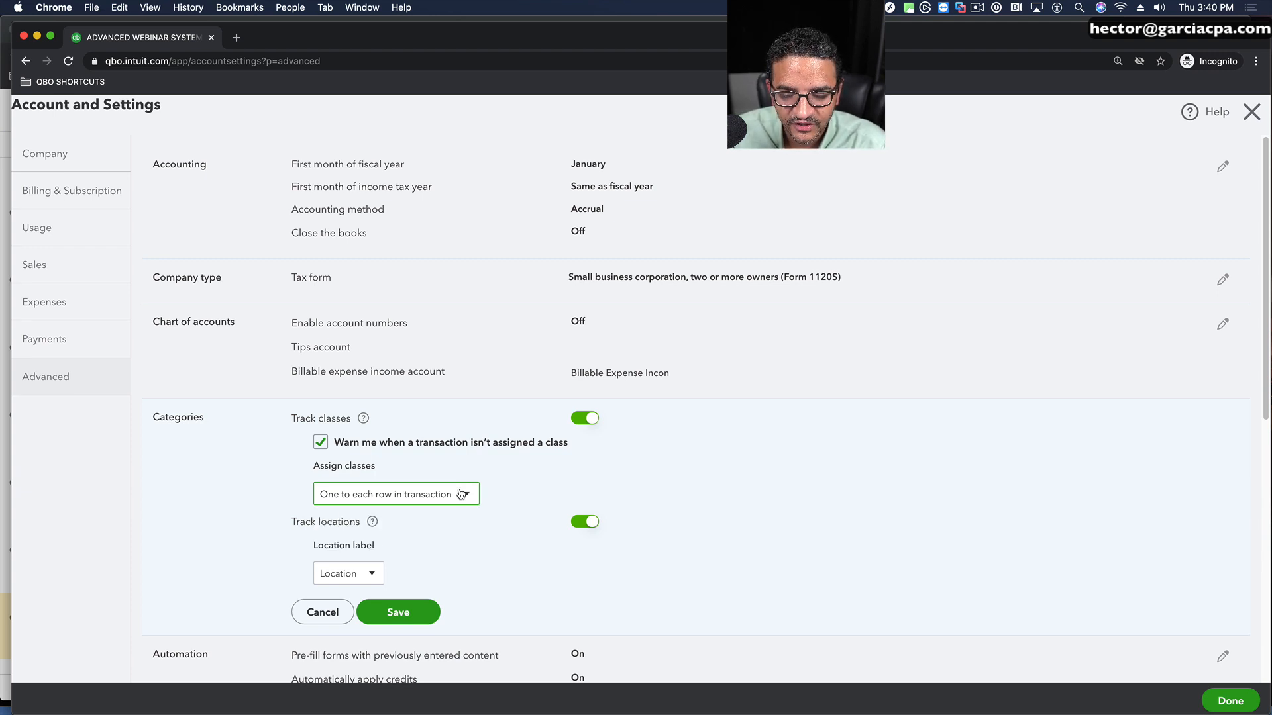
# Step: Set the location label to Territory, save the Categories settings and close Account and Settings
pyautogui.click(375, 574)
pyautogui.click(422, 557)
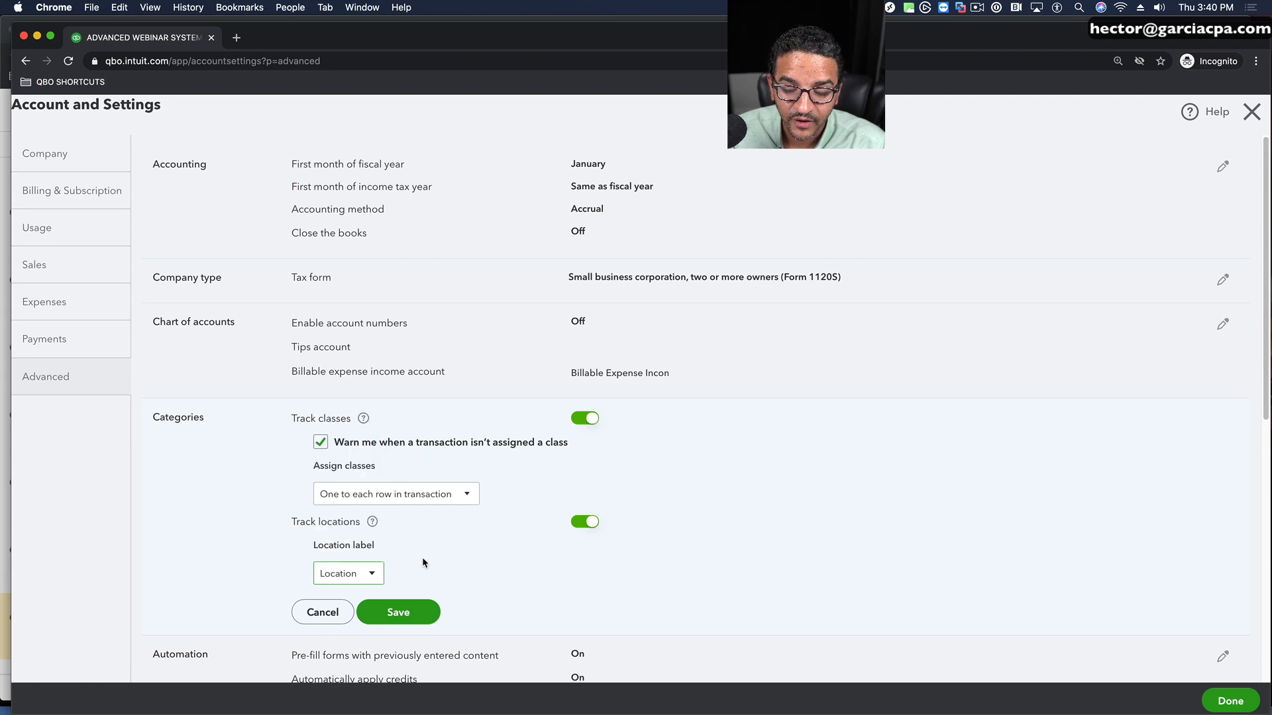
pyautogui.click(373, 574)
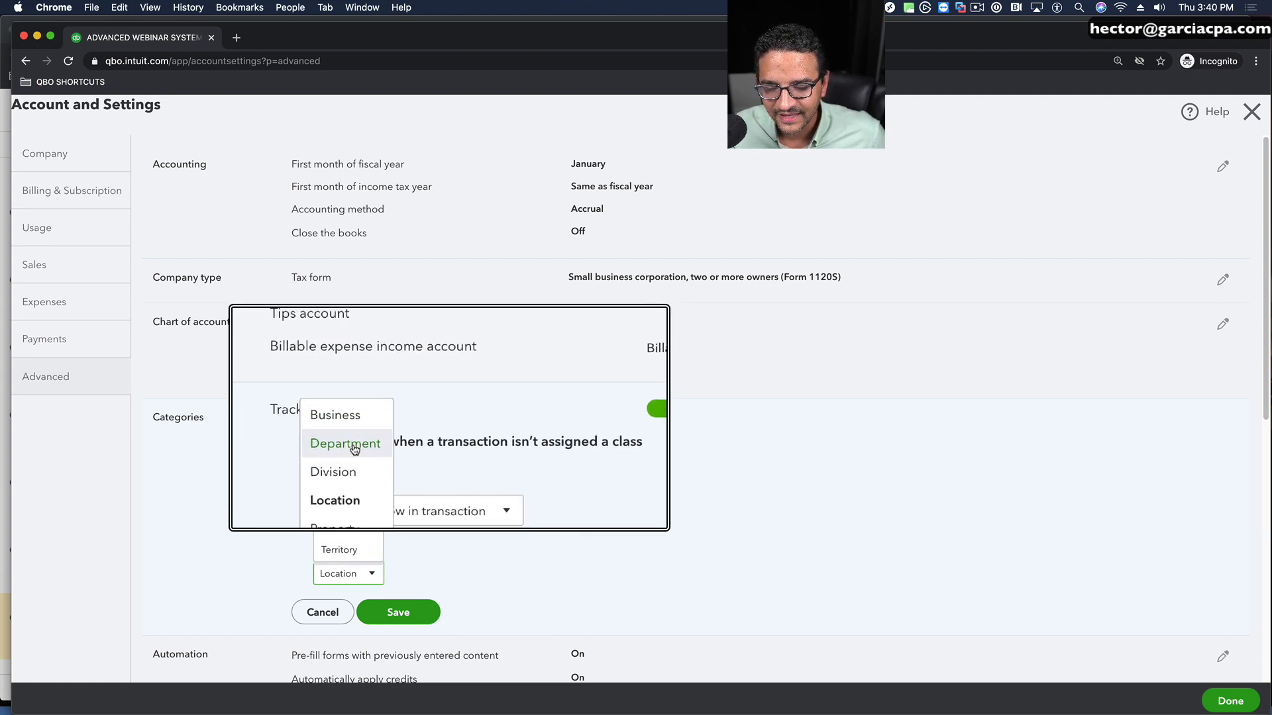
pyautogui.click(354, 556)
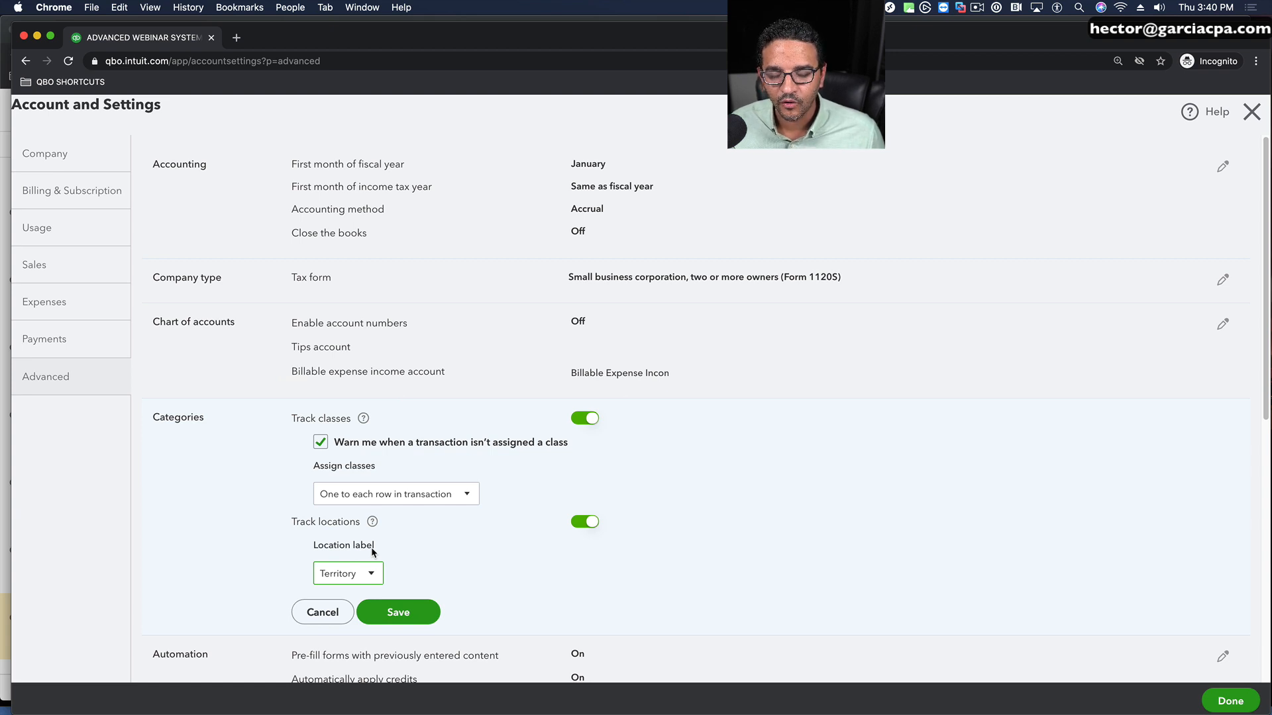
pyautogui.click(406, 616)
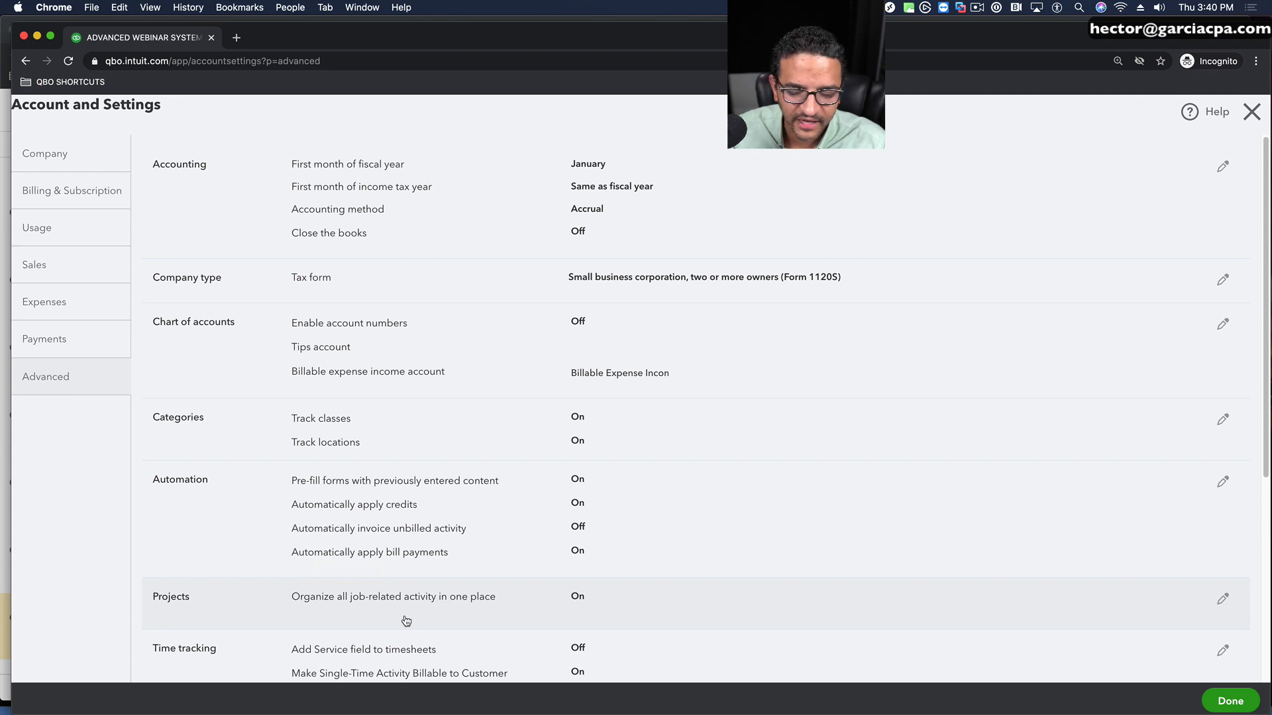
pyautogui.click(1202, 692)
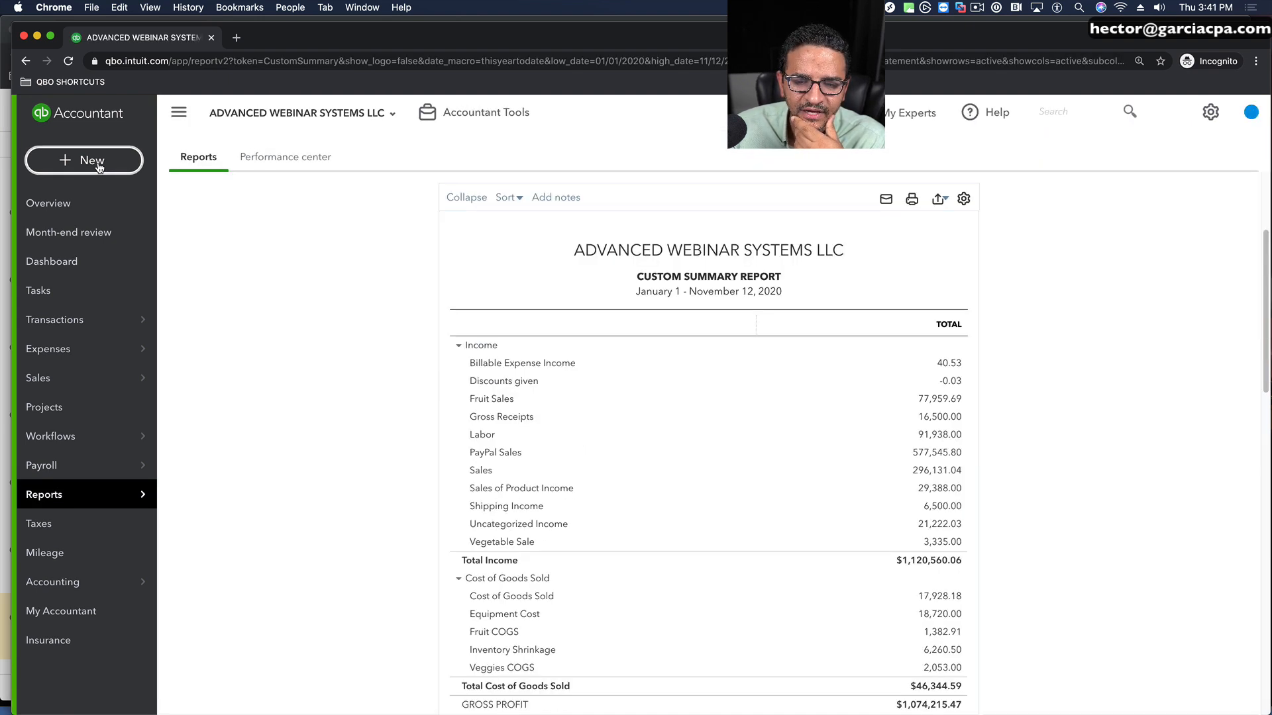
# Step: Start a new invoice and examine its Territory field and the list of territories and sub-territories
pyautogui.click(98, 164)
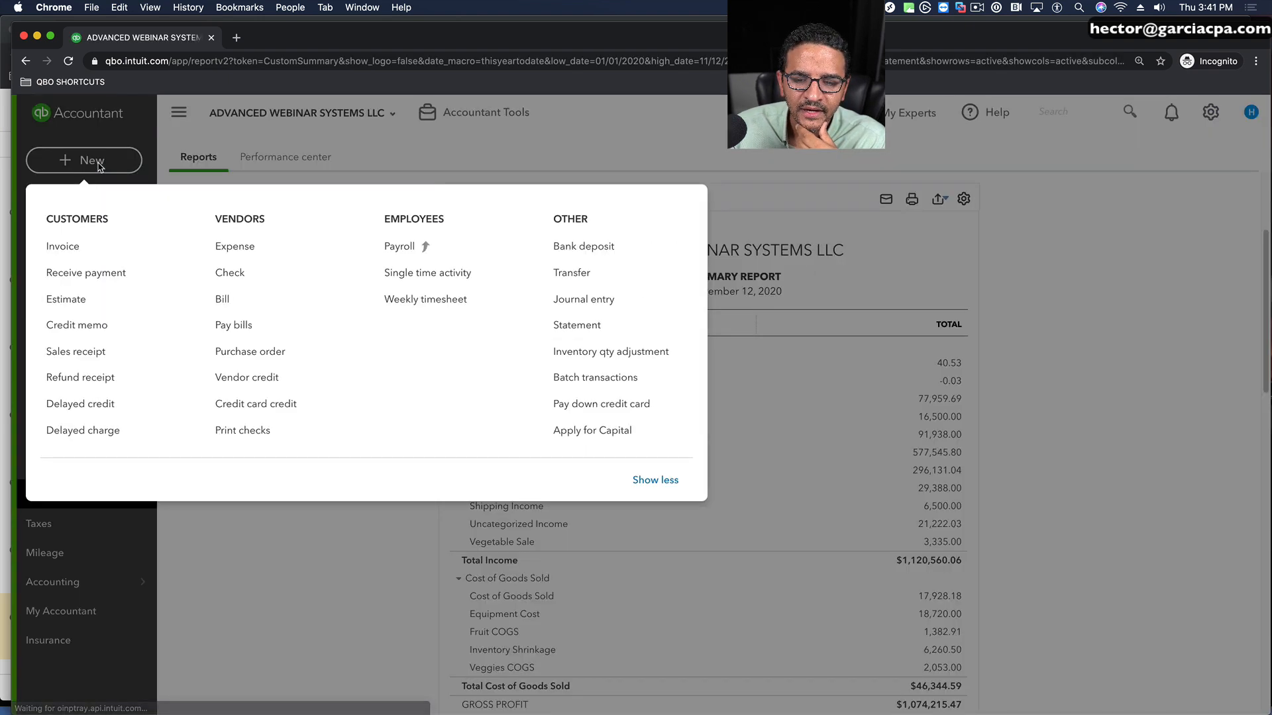
pyautogui.click(64, 246)
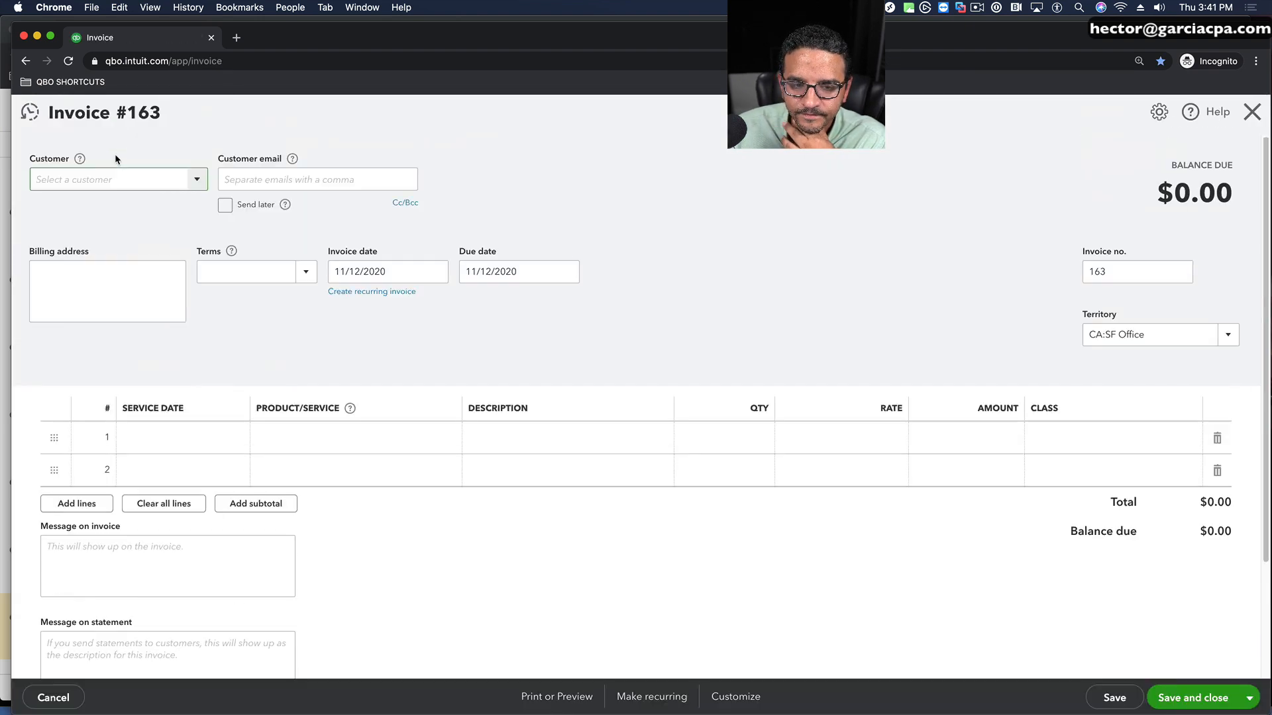
pyautogui.moveTo(1125, 317); pyautogui.dragTo(1082, 314)
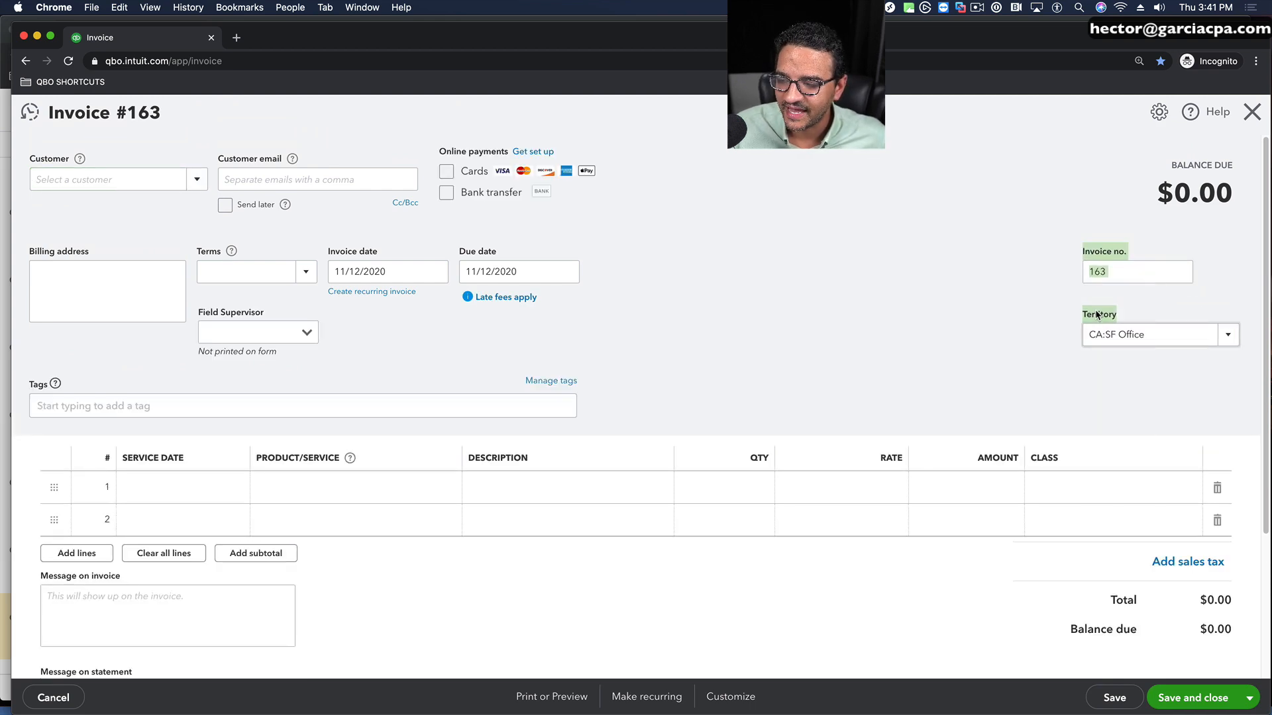
pyautogui.click(1240, 338)
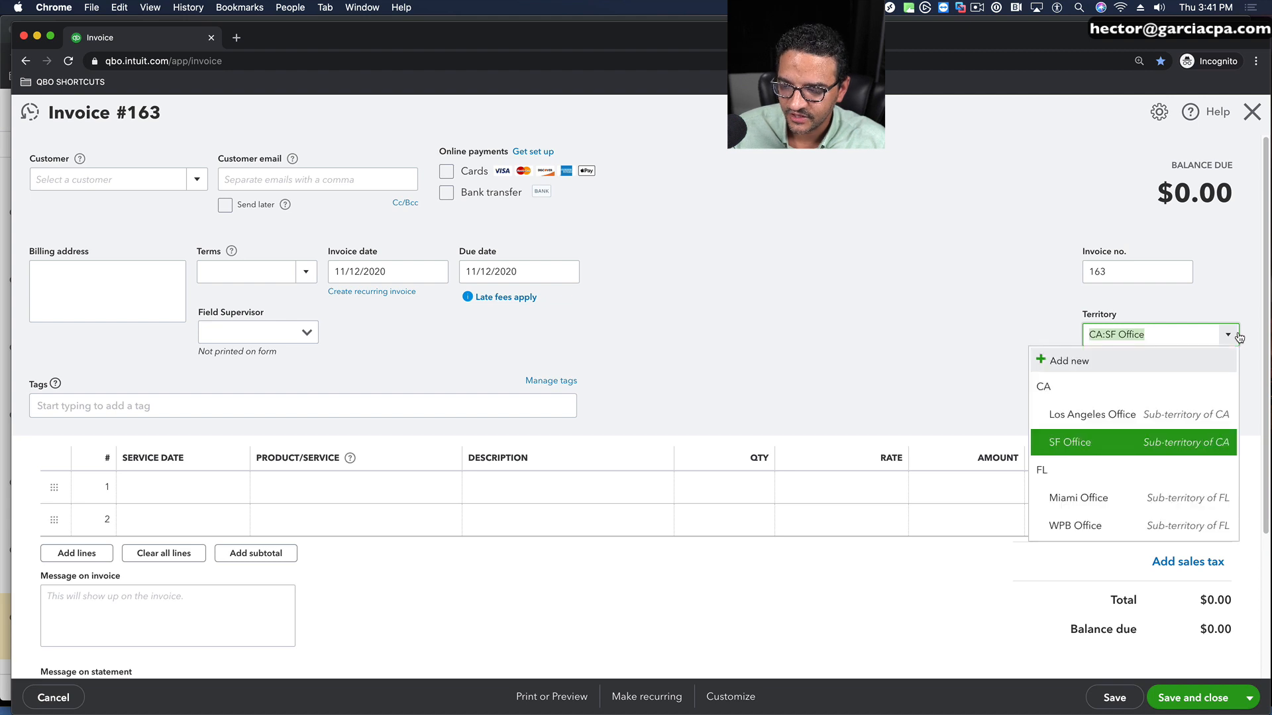
pyautogui.click(910, 320)
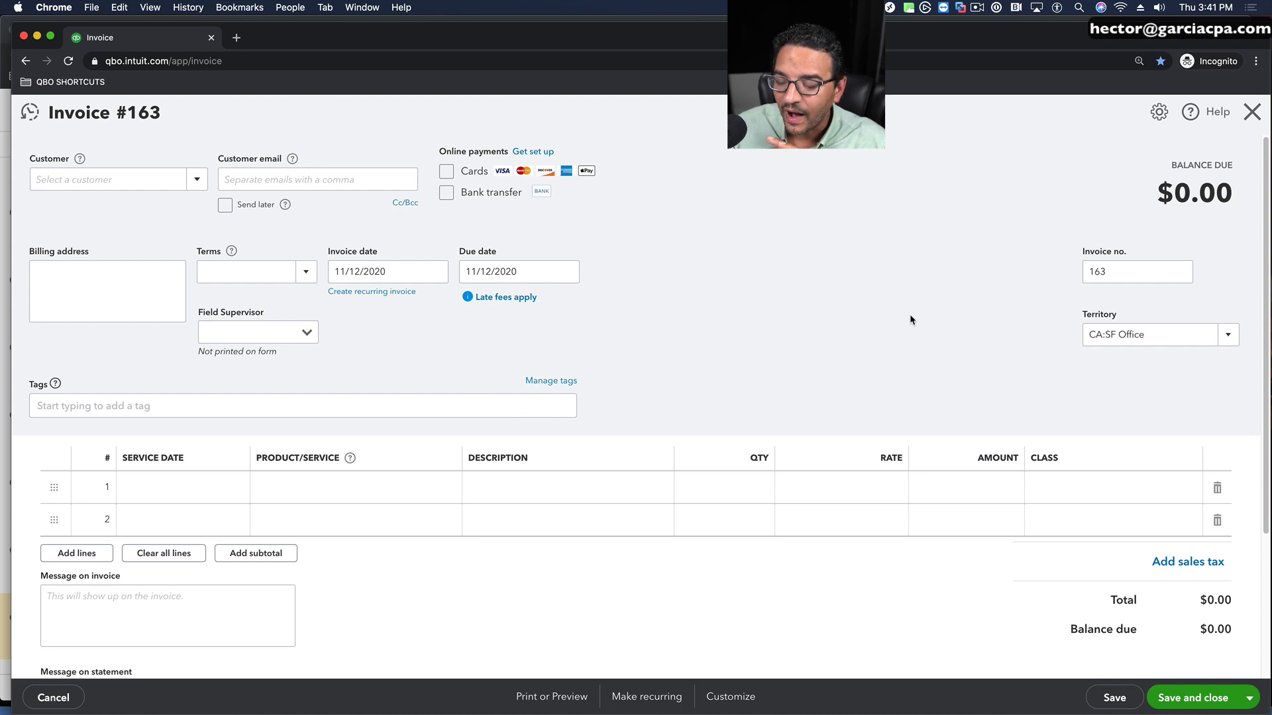
# Step: Examine the class choices on the first invoice line and the tag choices in the invoice header
pyautogui.click(1189, 490)
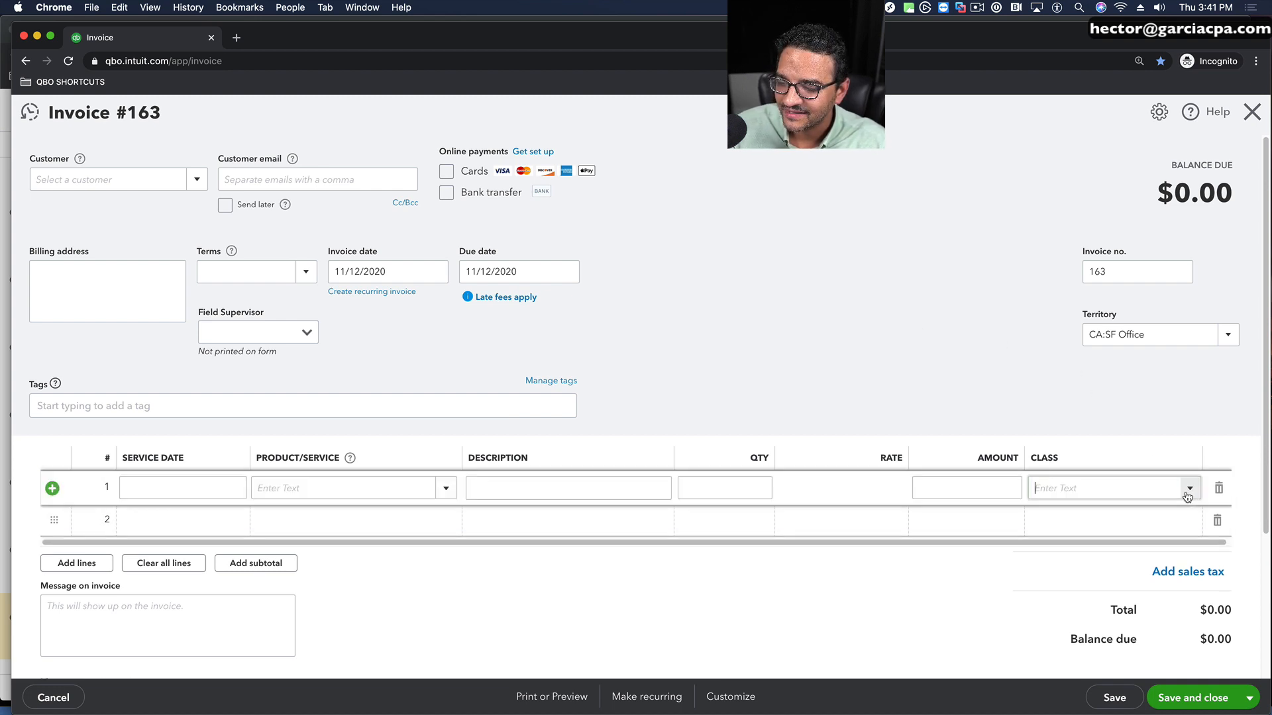
pyautogui.click(1195, 492)
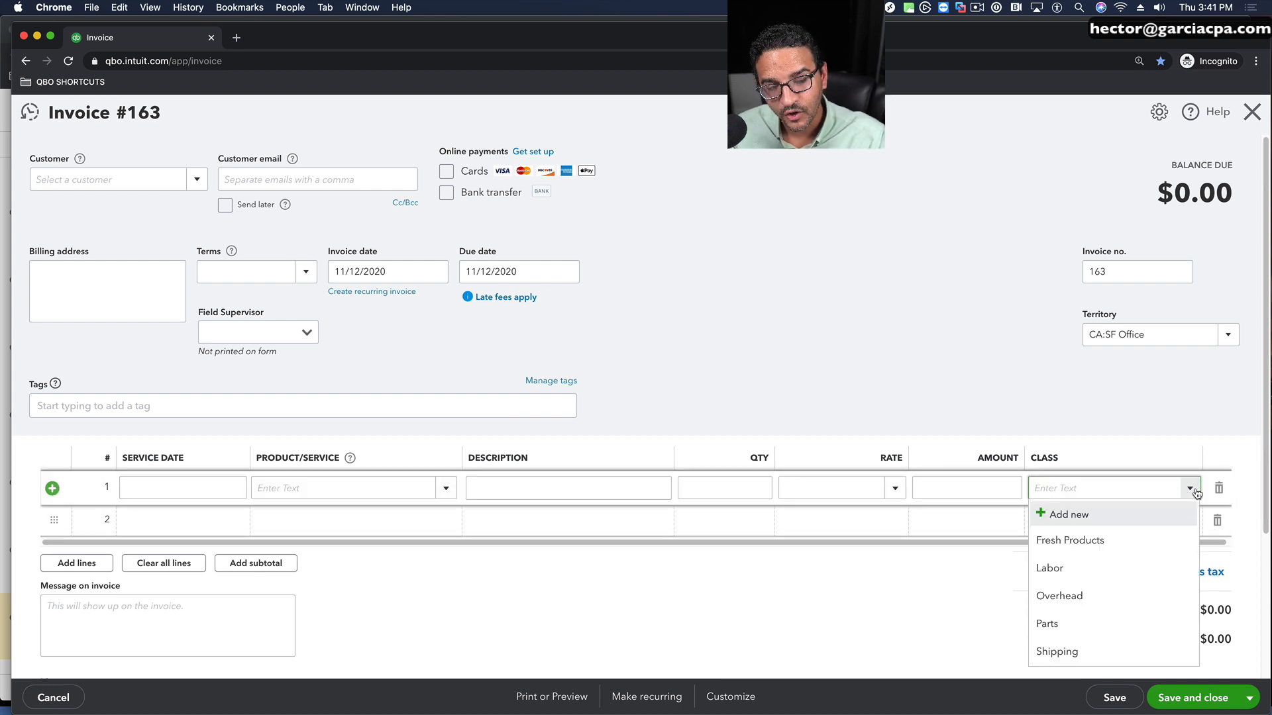
pyautogui.click(1195, 492)
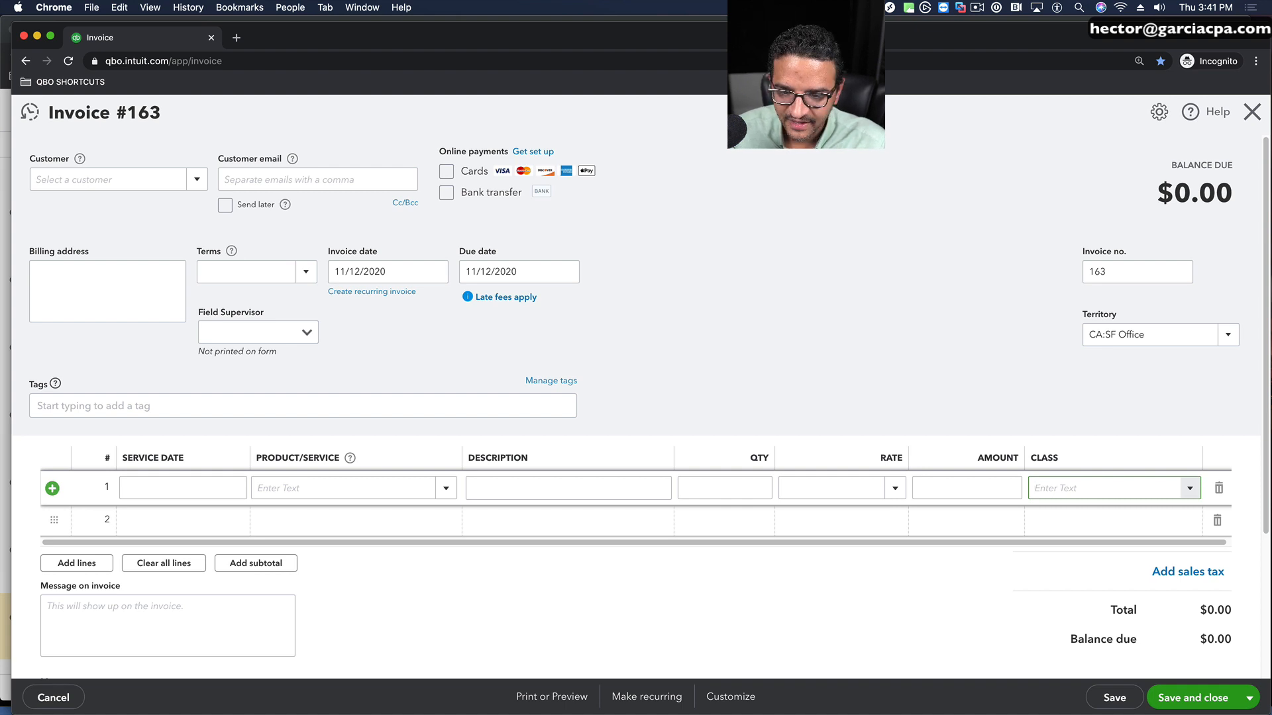
pyautogui.click(93, 408)
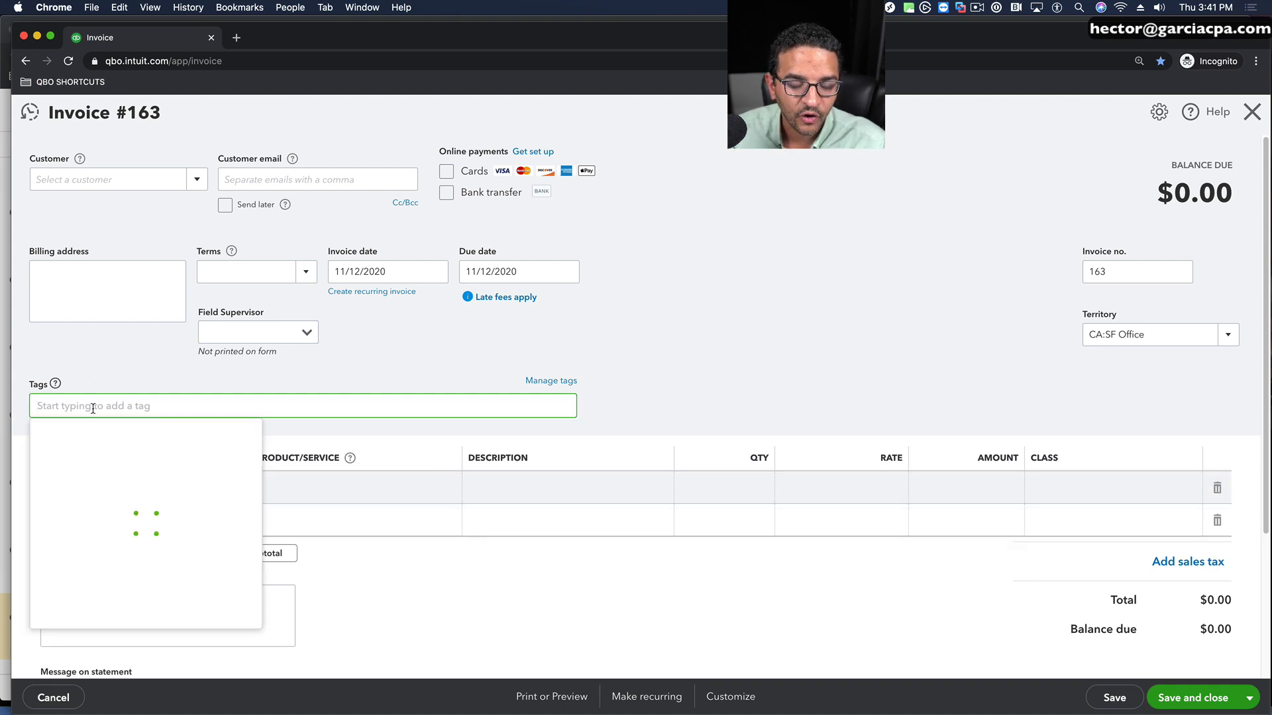
pyautogui.click(804, 311)
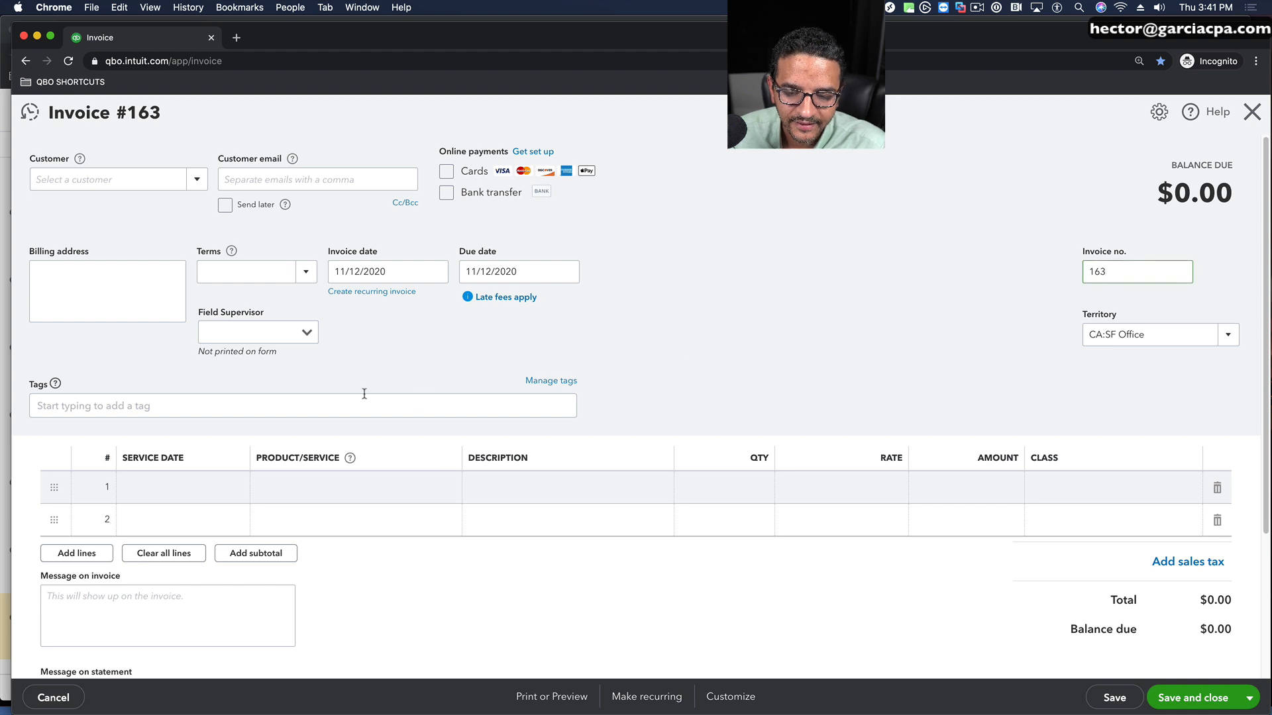
# Step: Select ABC Enterprises:Project X1A as the invoice customer and add Banana by the pound as the first line item
pyautogui.click(377, 490)
pyautogui.click(197, 179)
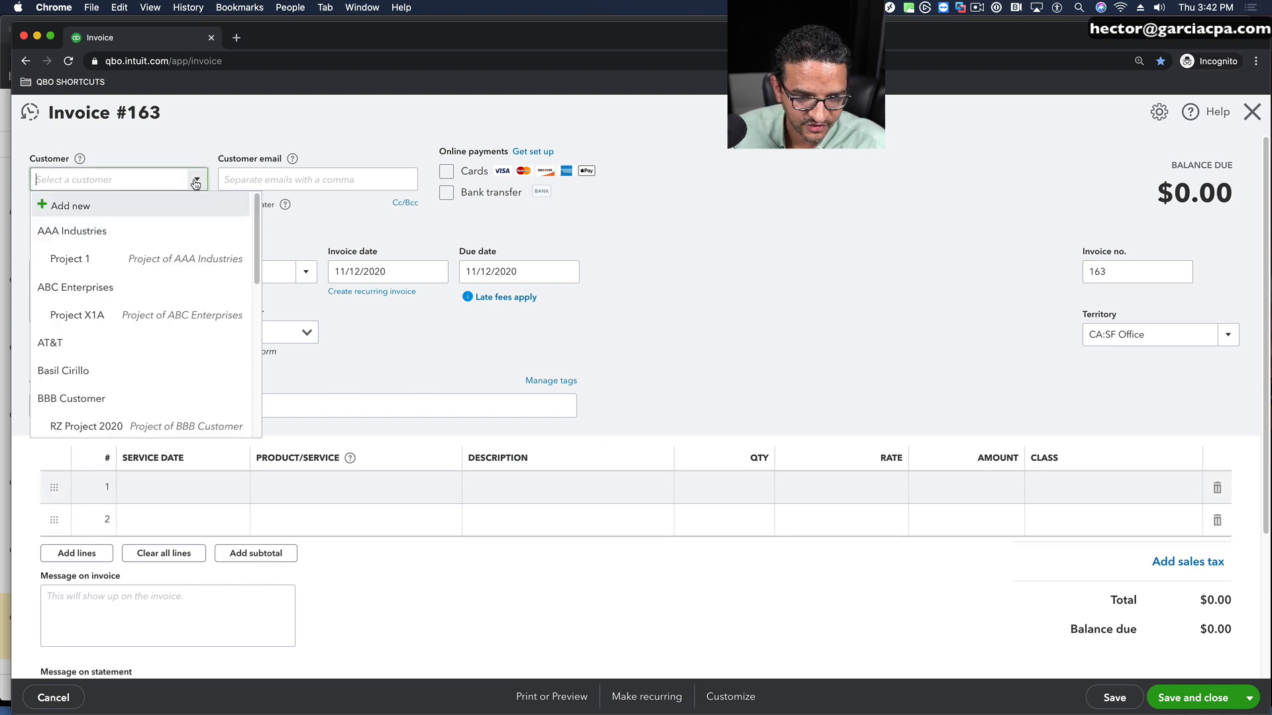
pyautogui.click(109, 313)
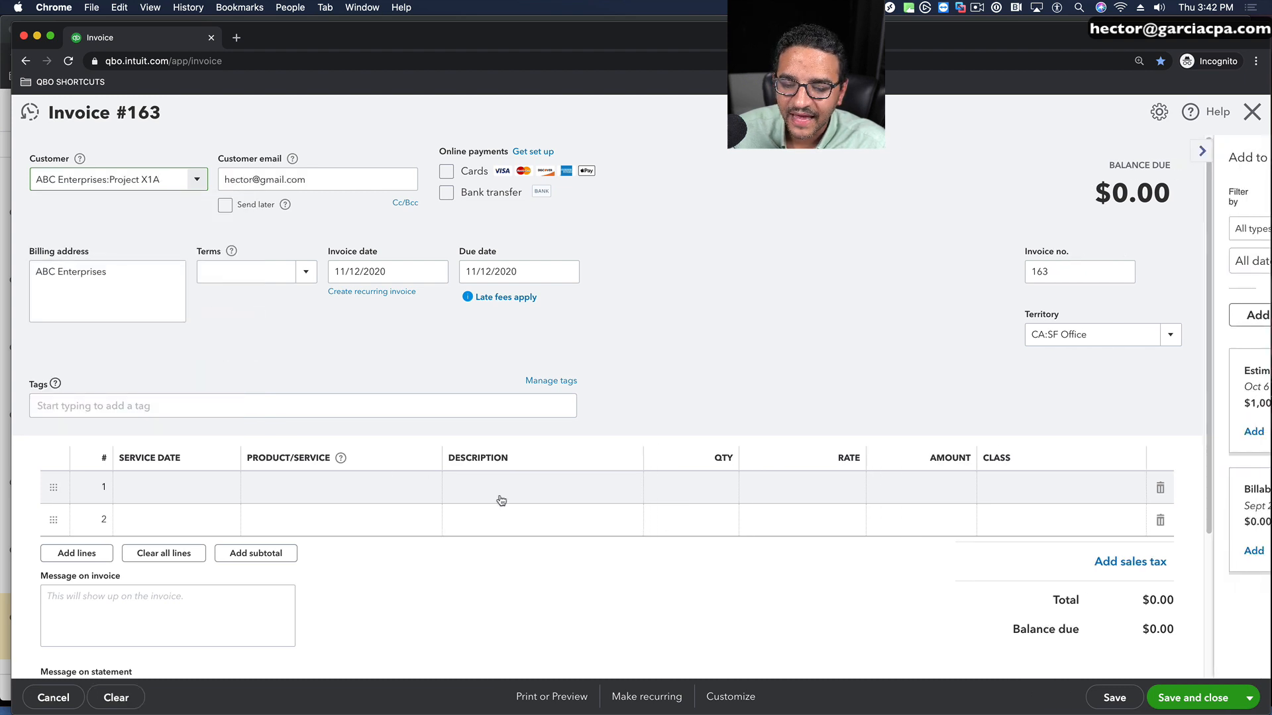
pyautogui.click(386, 495)
pyautogui.click(379, 490)
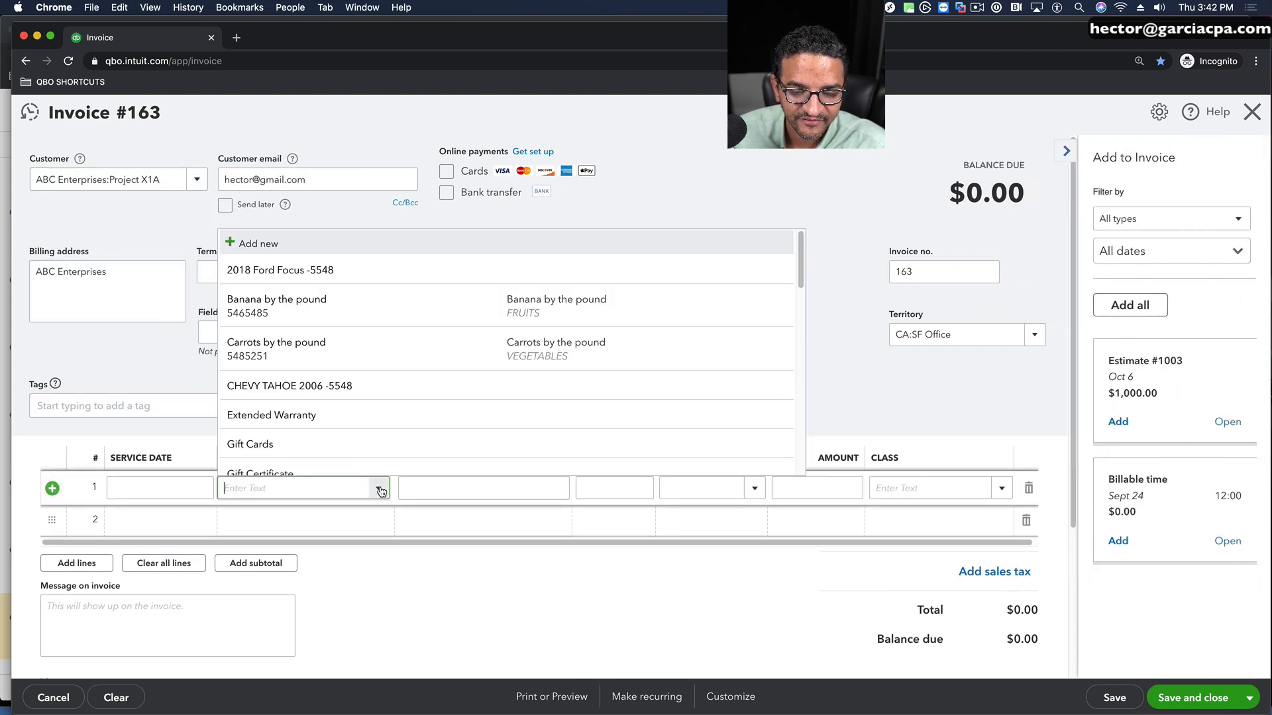
pyautogui.click(319, 308)
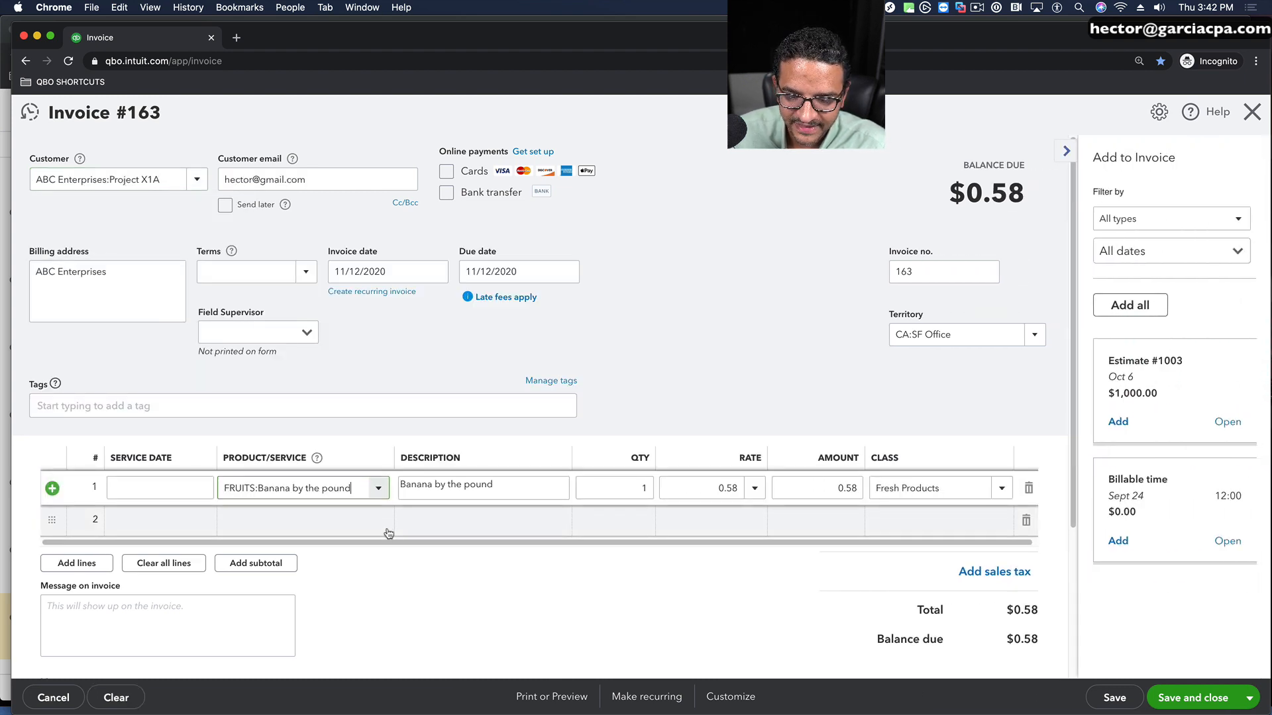
# Step: Add Carrots by the pound as the second line item and collapse the Add to Invoice pane
pyautogui.click(381, 524)
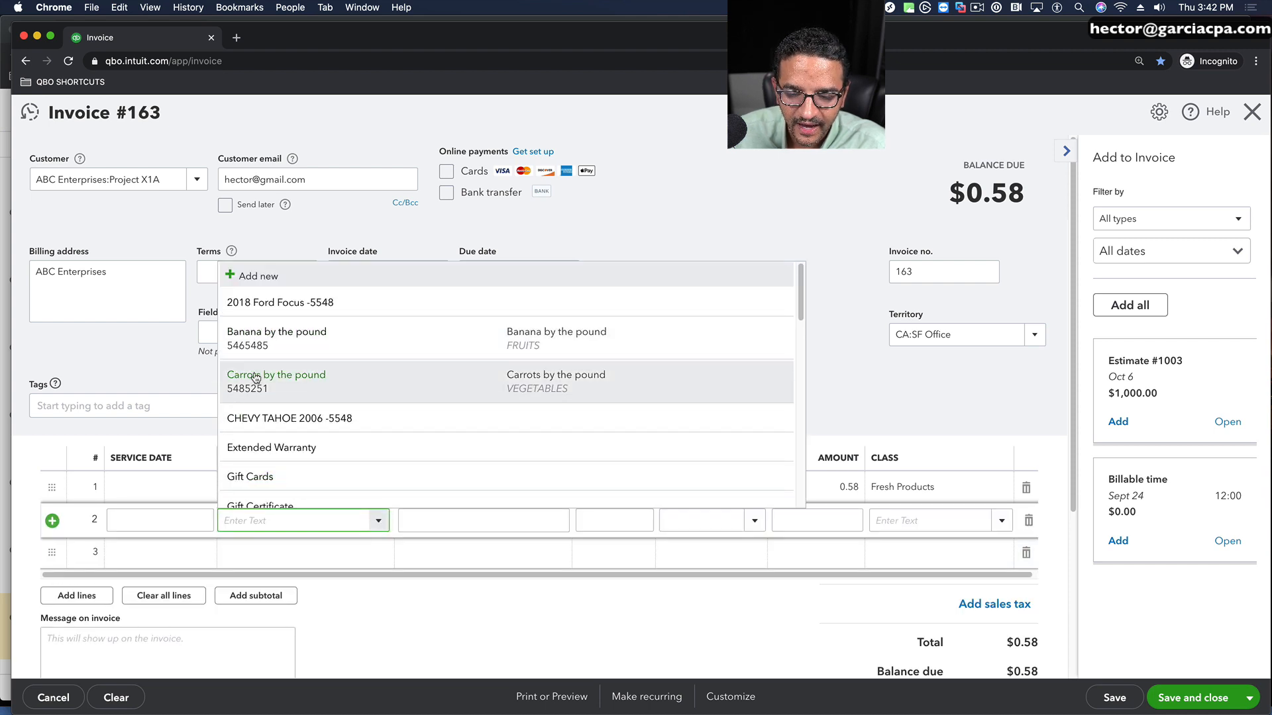
pyautogui.click(424, 379)
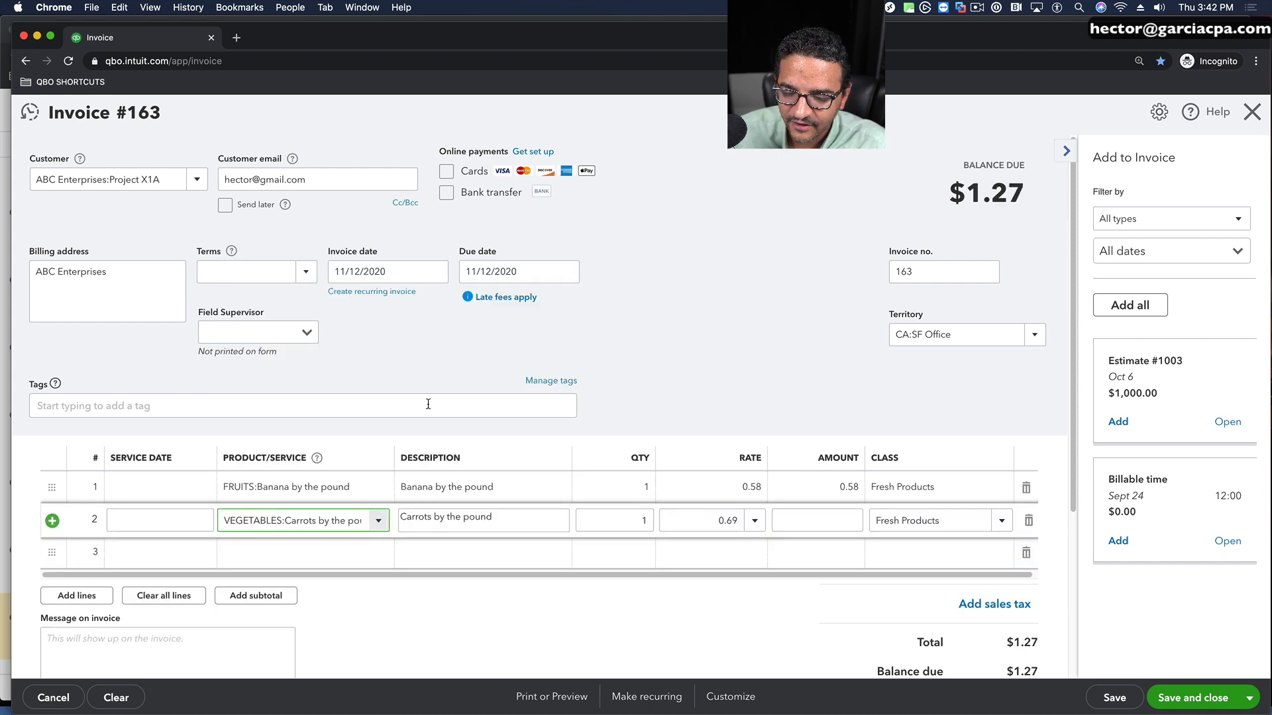
pyautogui.click(1071, 154)
# Step: Set the quantity of both the banana and the carrot lines to 100
pyautogui.click(832, 491)
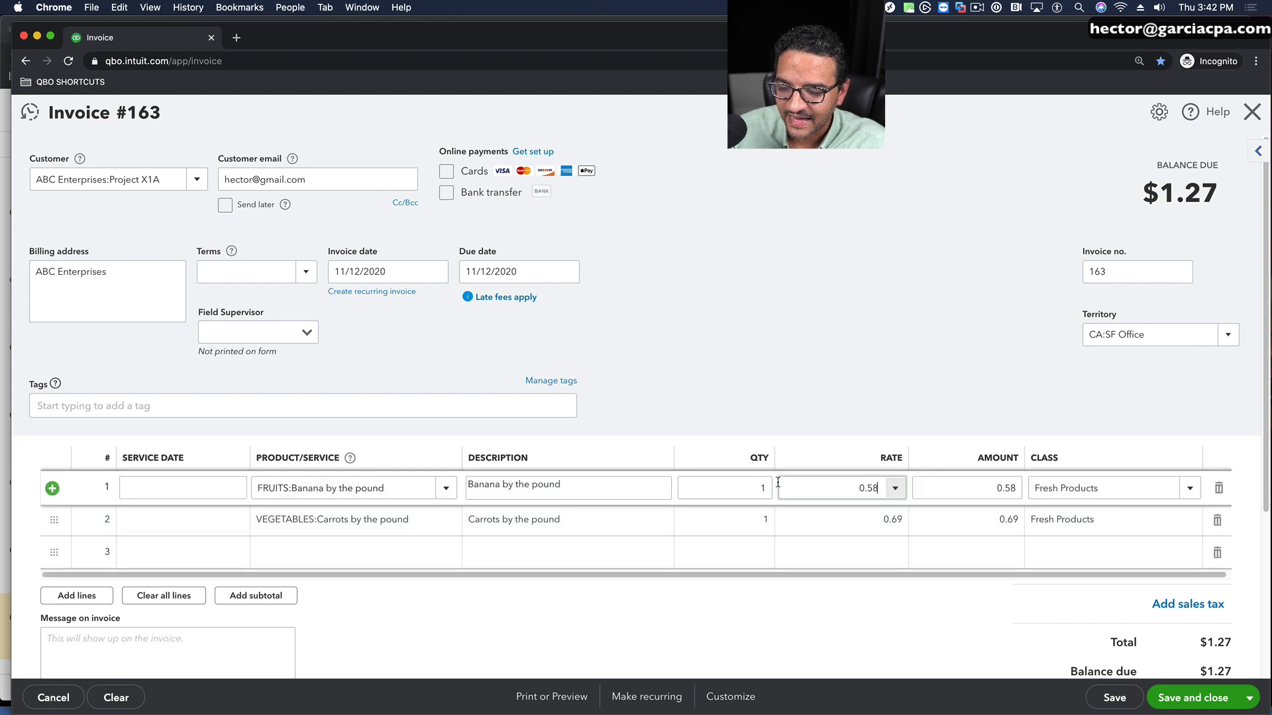
pyautogui.click(756, 483)
pyautogui.doubleClick(758, 484)
pyautogui.write('100')
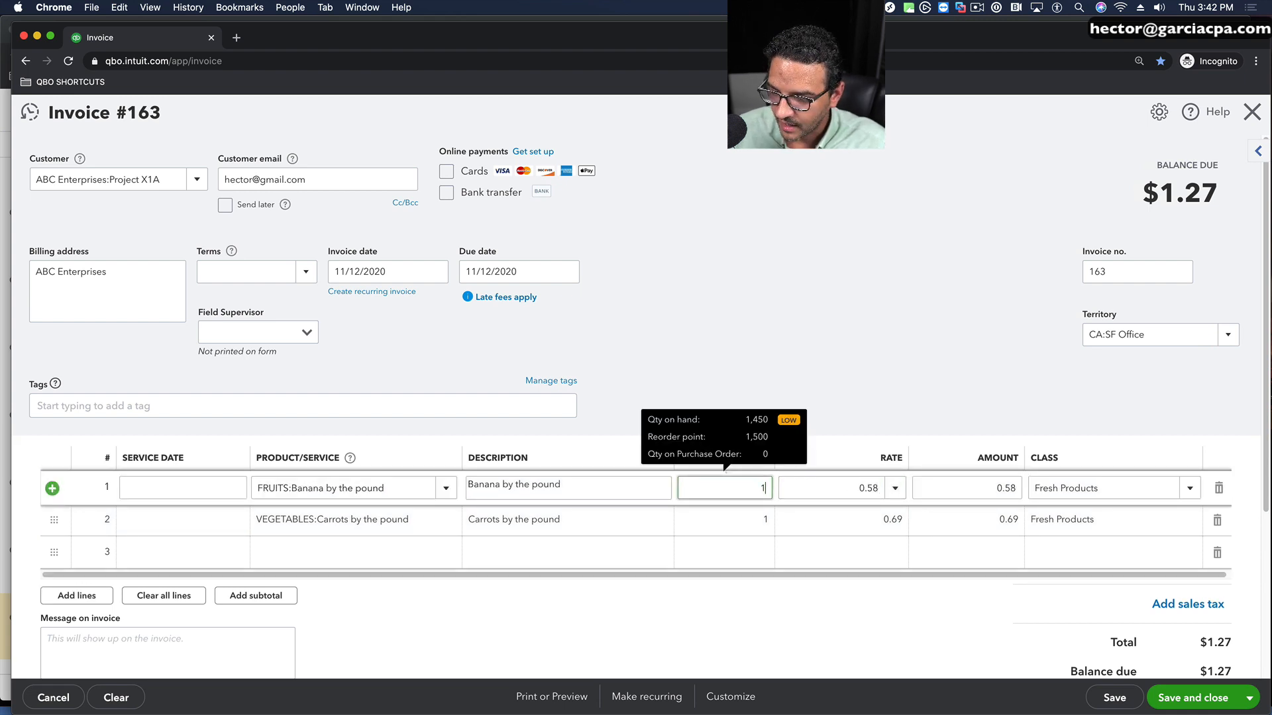
pyautogui.click(742, 591)
pyautogui.doubleClick(755, 527)
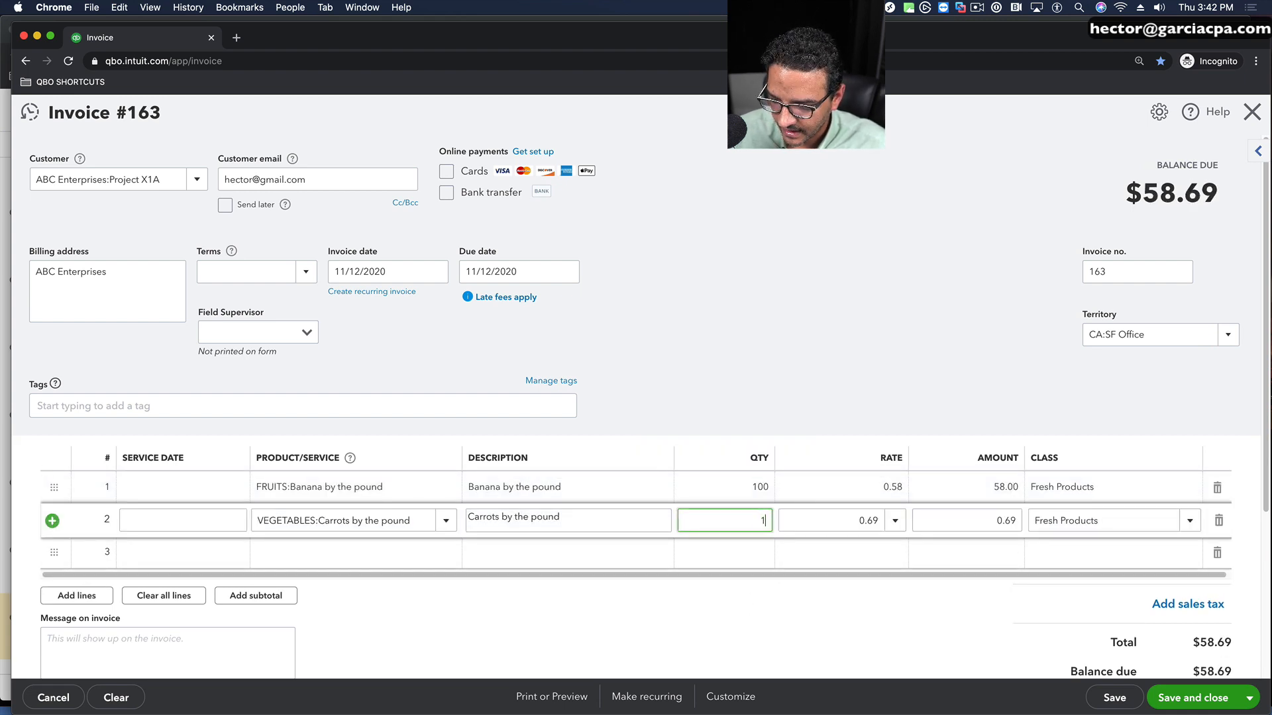
pyautogui.write('100')
# Step: Add Shipping as the third line item with the Shipping class, and save and close the invoice
pyautogui.click(1184, 497)
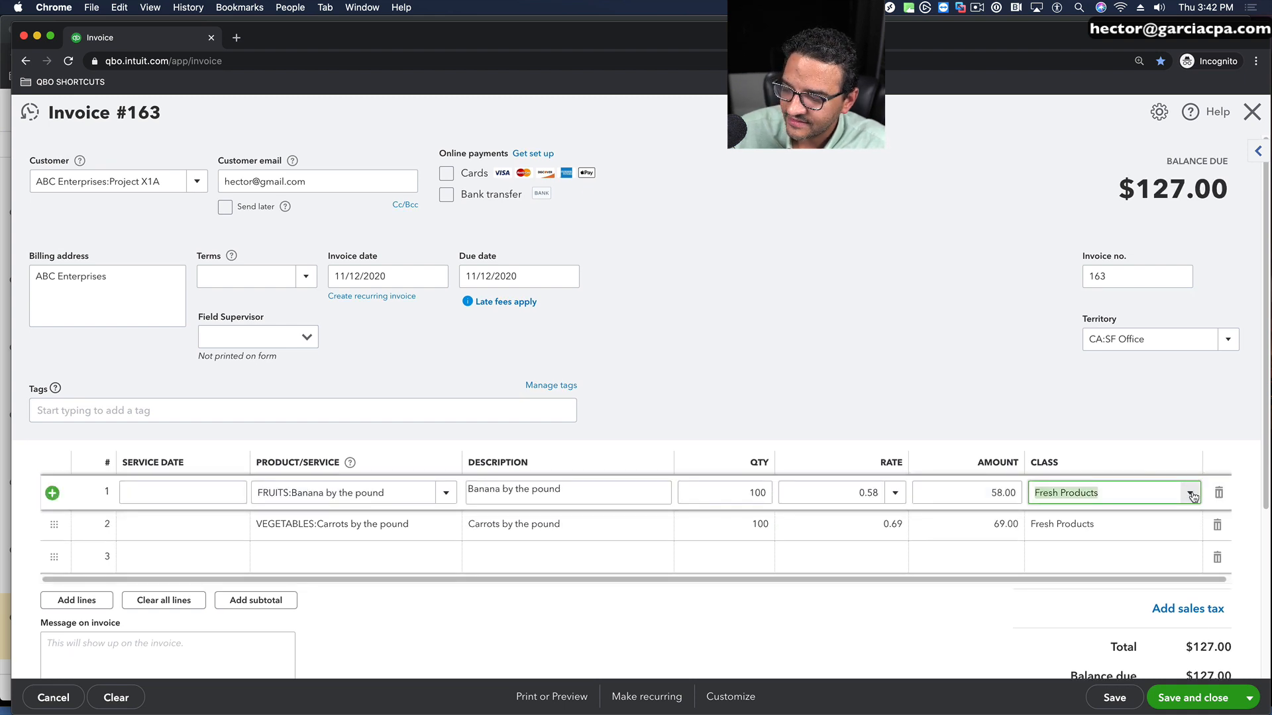
pyautogui.click(1191, 494)
pyautogui.click(1023, 409)
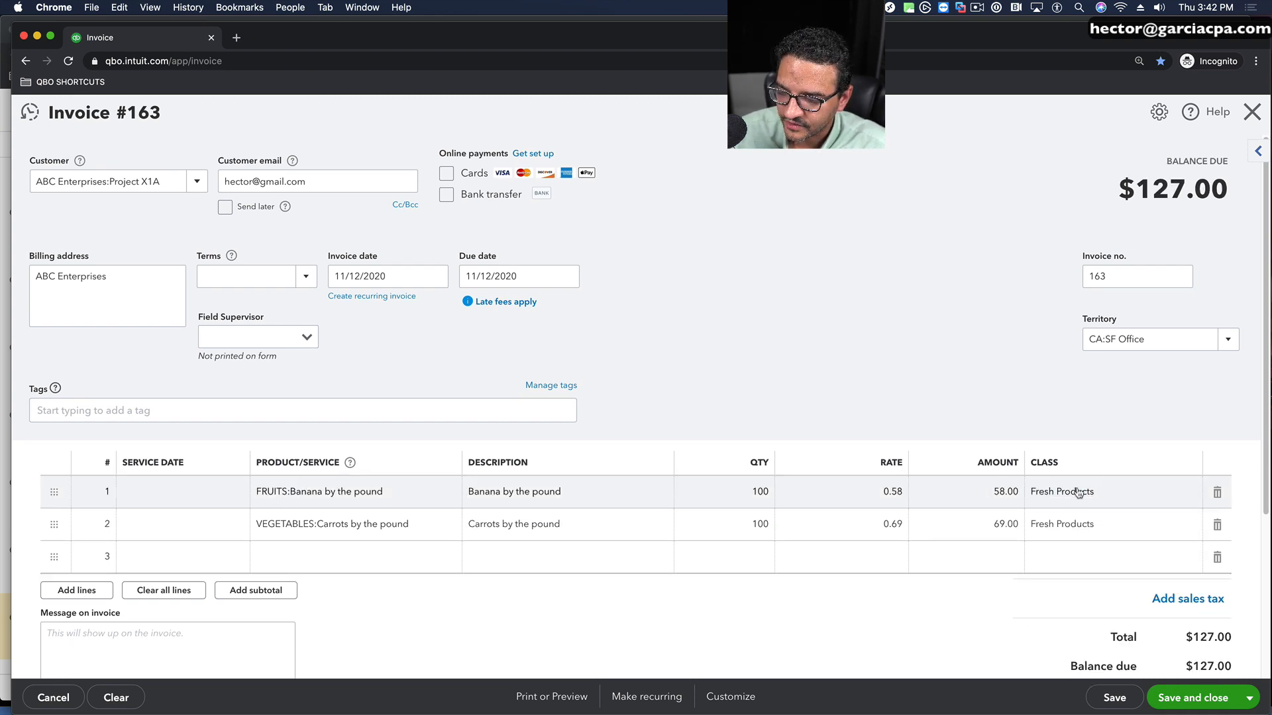
pyautogui.click(371, 564)
pyautogui.write('Shipping')
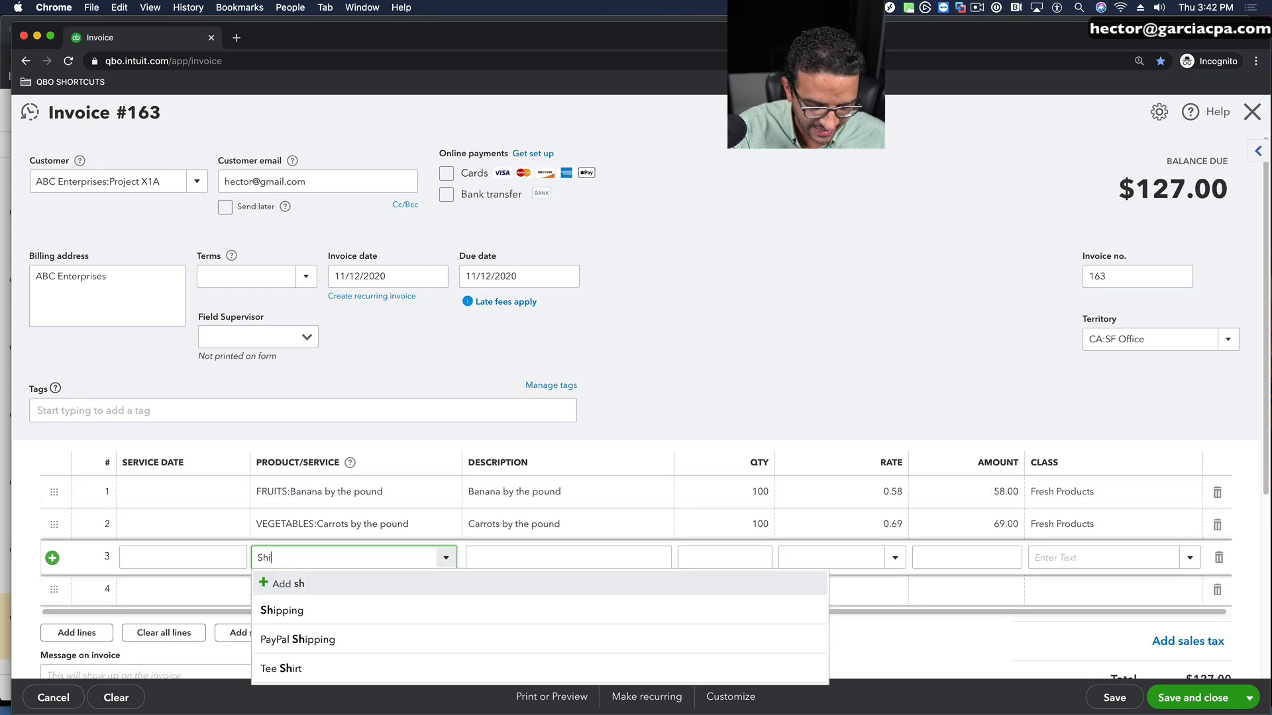
pyautogui.click(327, 605)
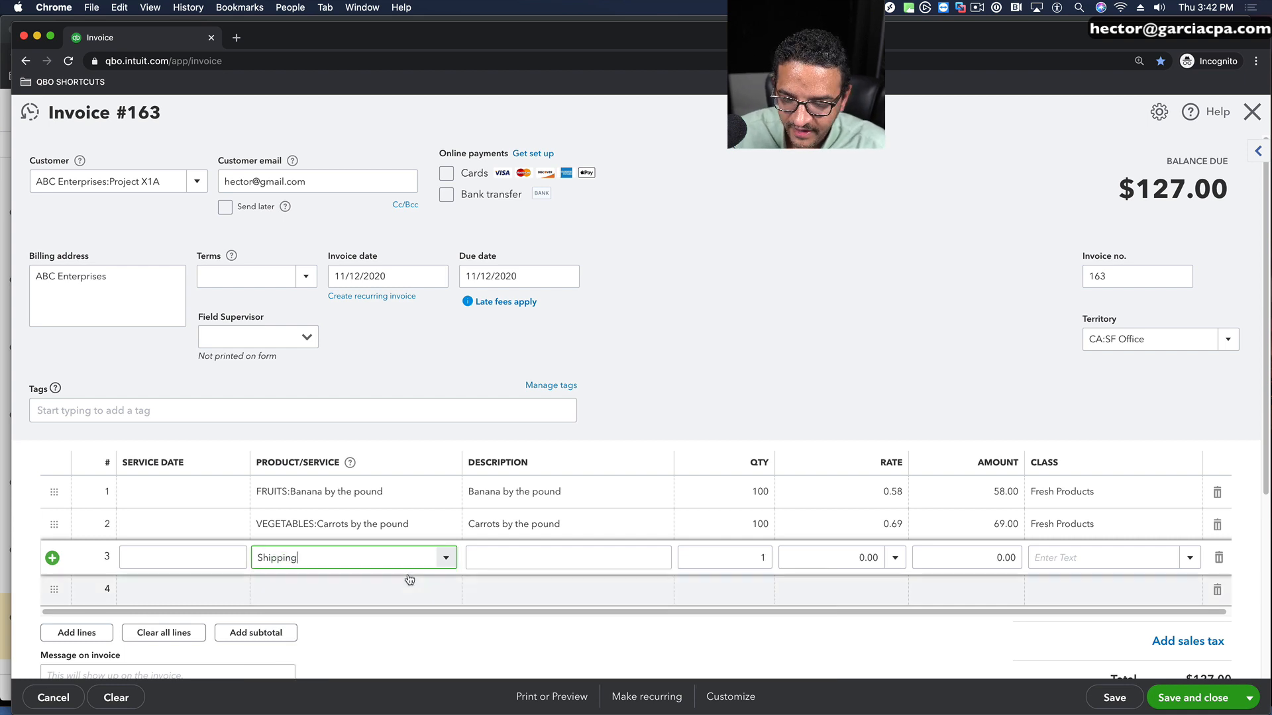
pyautogui.click(1190, 558)
pyautogui.click(1057, 530)
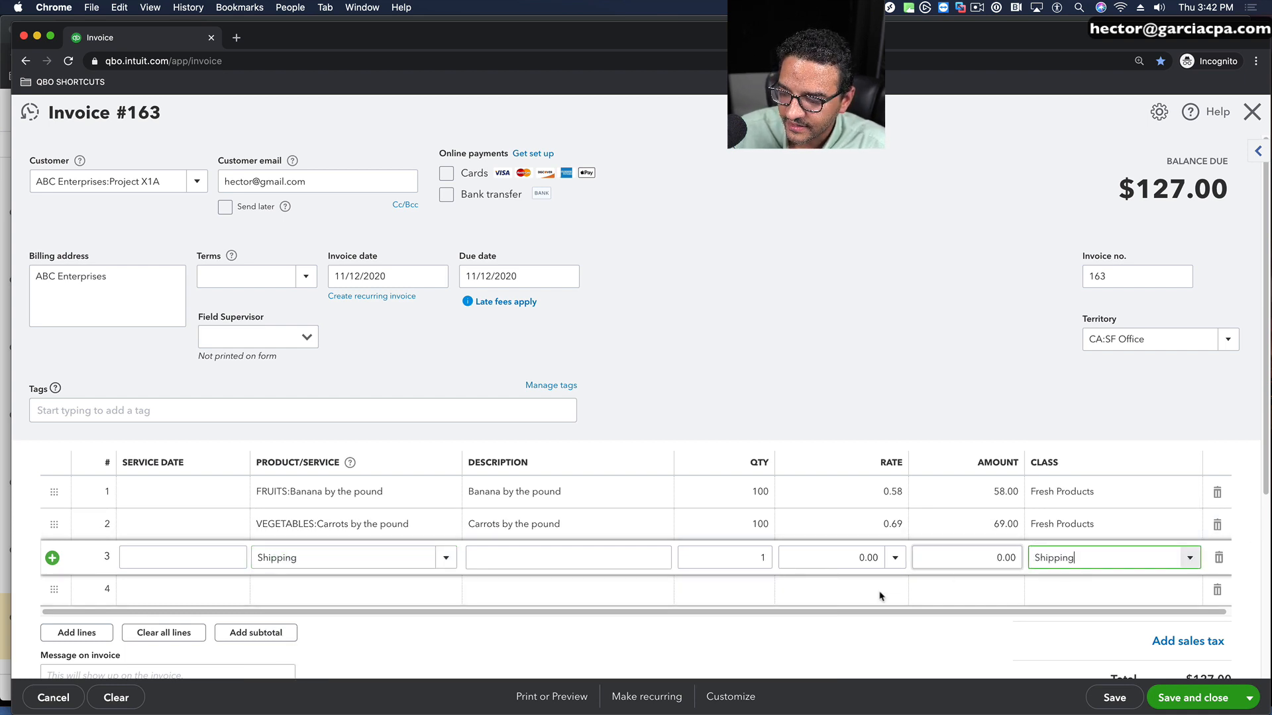
pyautogui.click(777, 363)
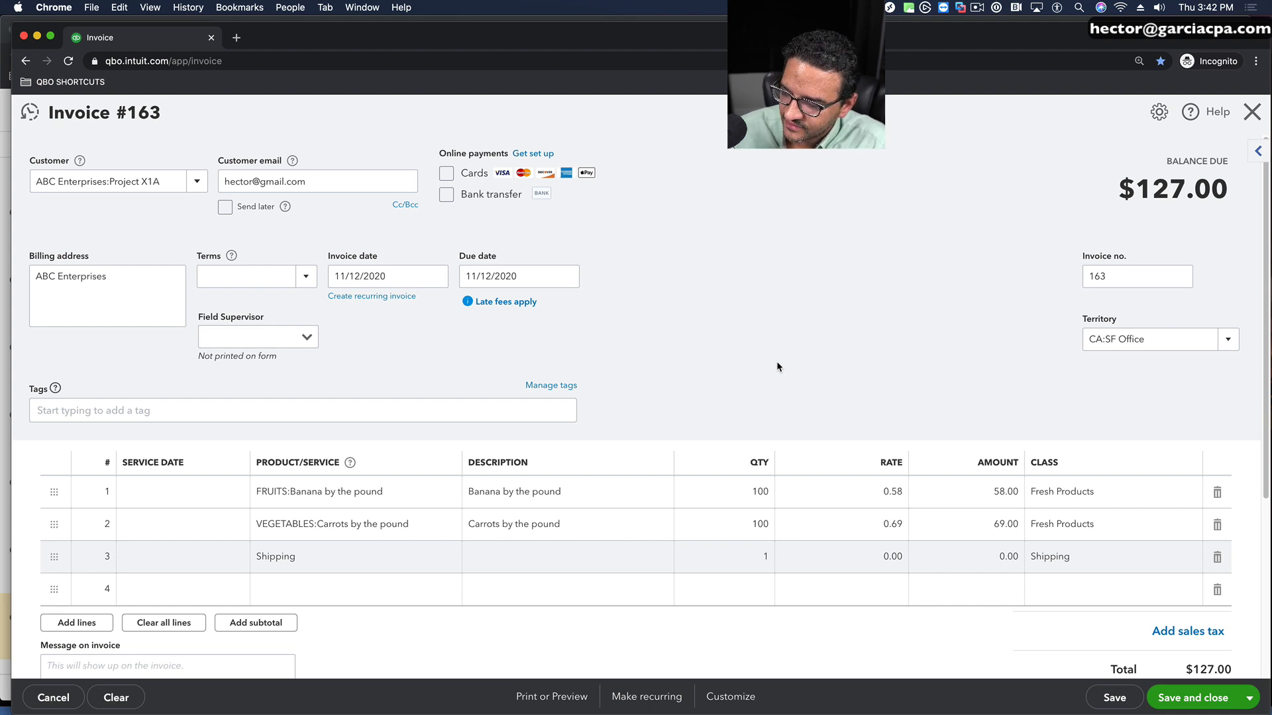
pyautogui.click(1196, 706)
# Step: Open the Profit and Loss report from the report list and run it for Today
pyautogui.scroll(-3, 676, 317)
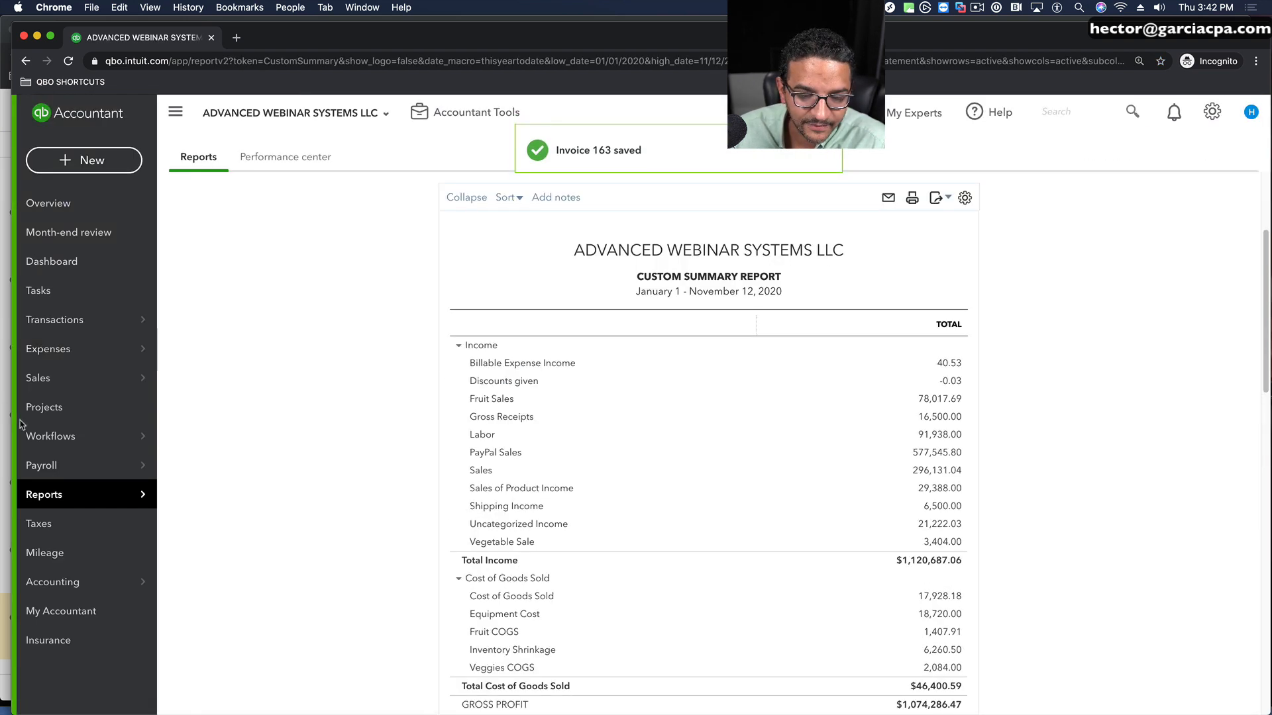
pyautogui.moveTo(113, 496)
pyautogui.click(203, 500)
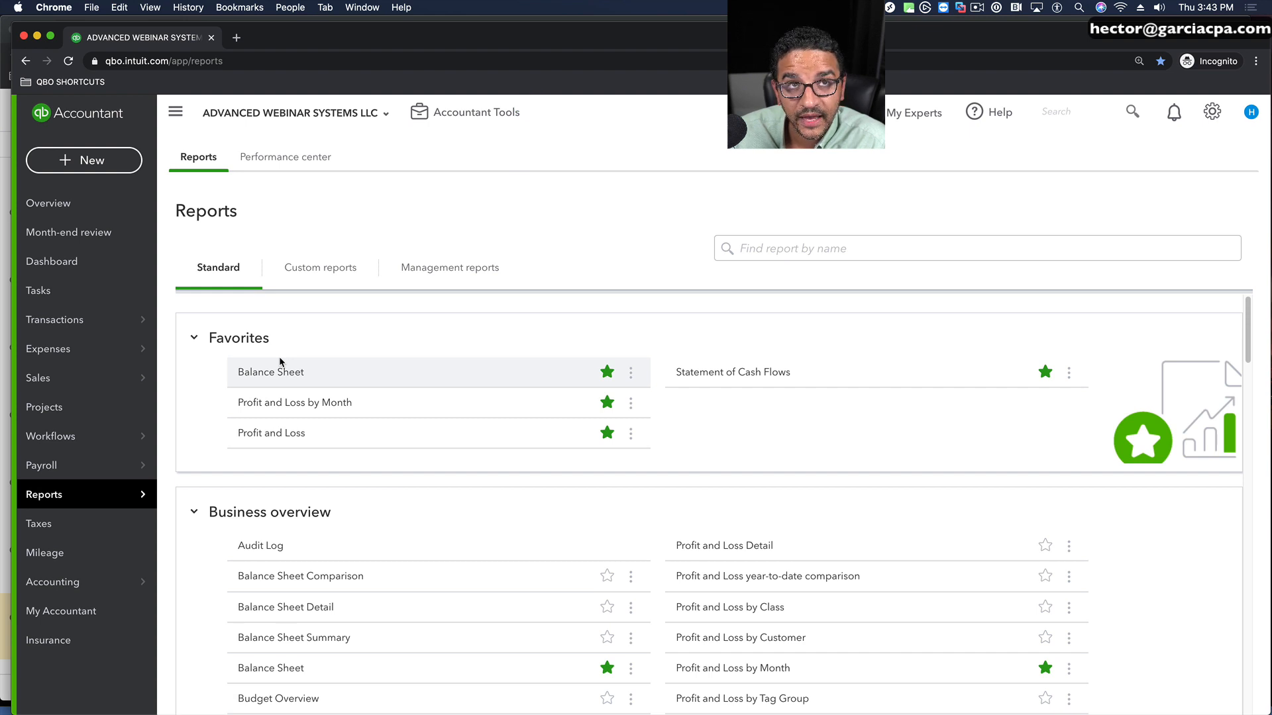
pyautogui.click(275, 432)
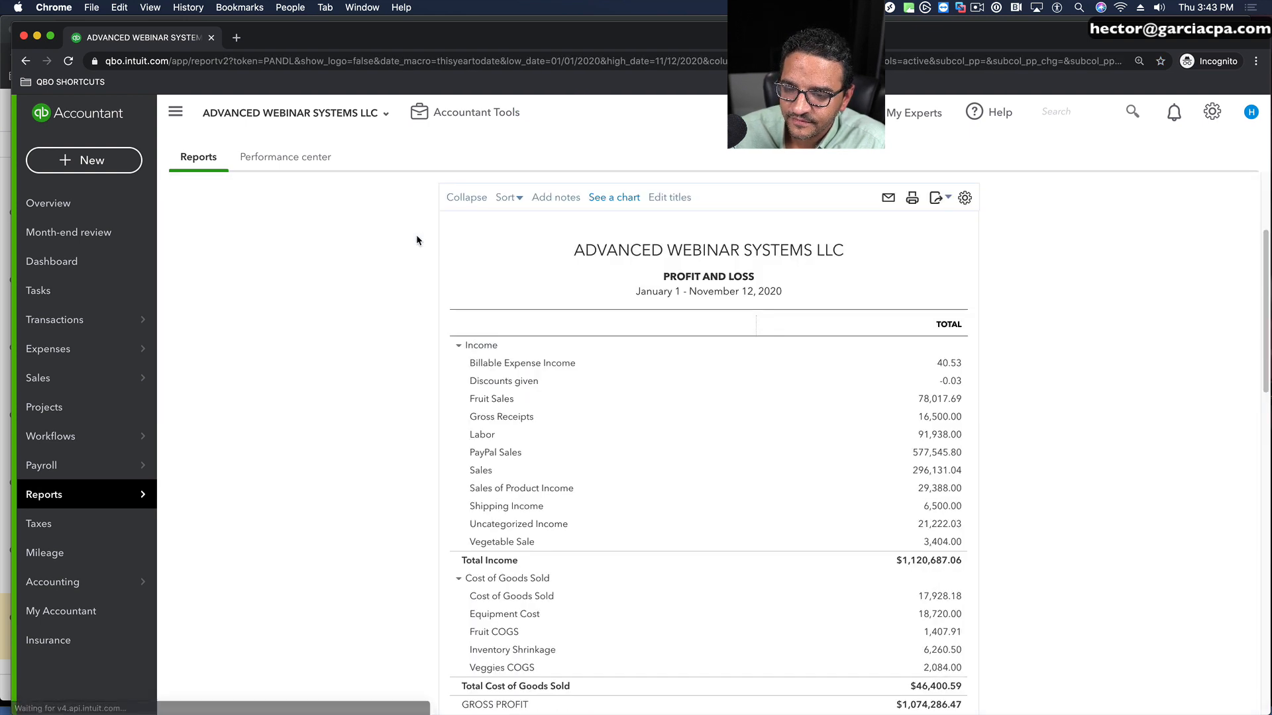
pyautogui.click(237, 265)
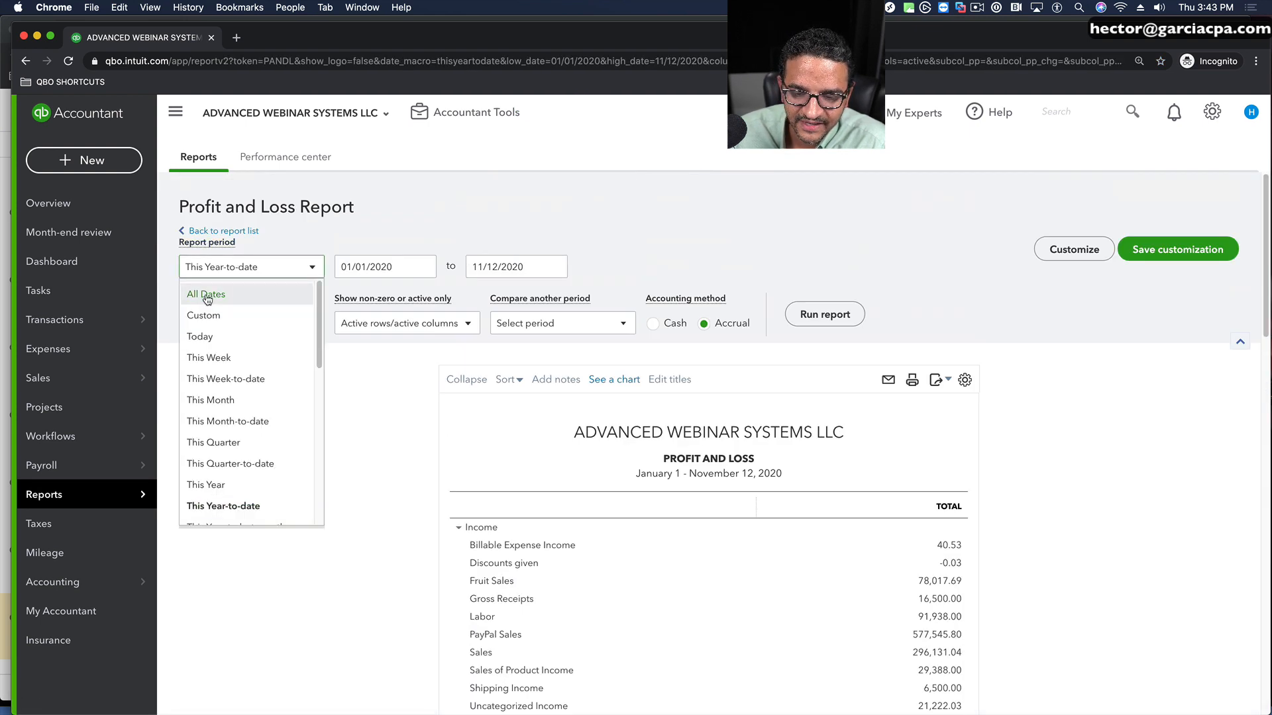
pyautogui.click(199, 337)
pyautogui.click(810, 328)
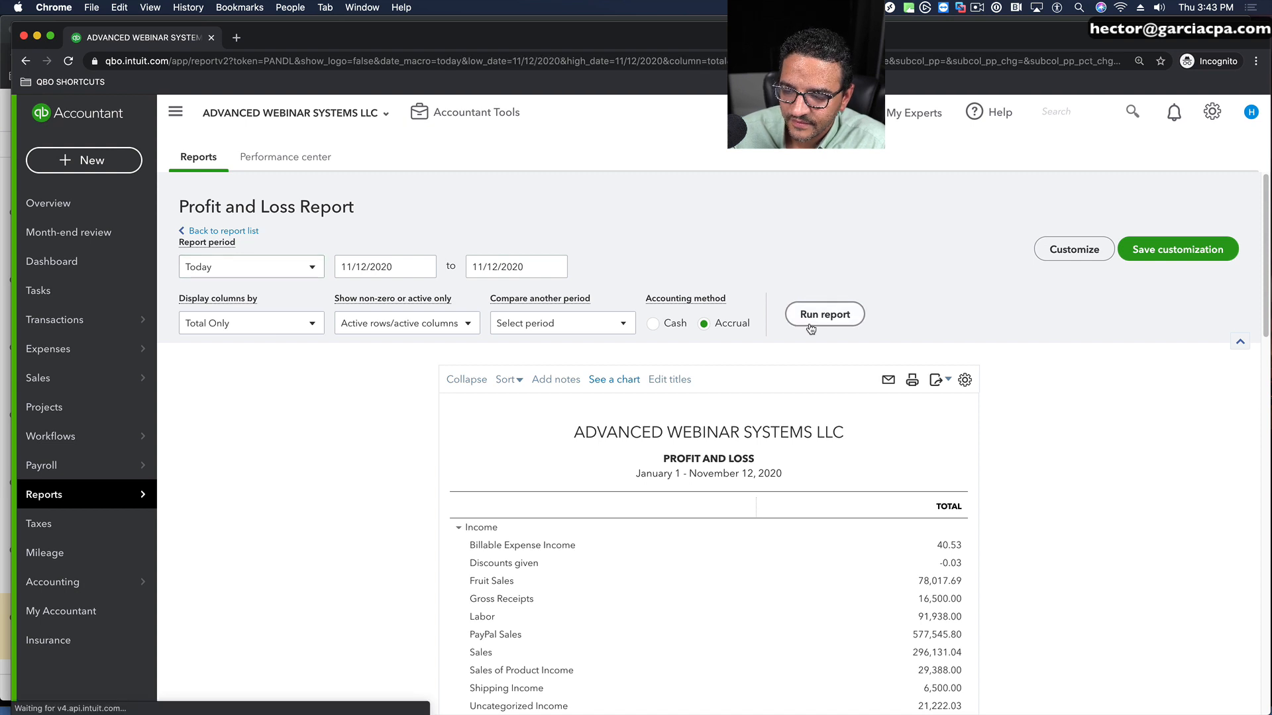
# Step: Display the Profit and Loss columns by Classes, rerun the report and review the amounts per class
pyautogui.click(268, 325)
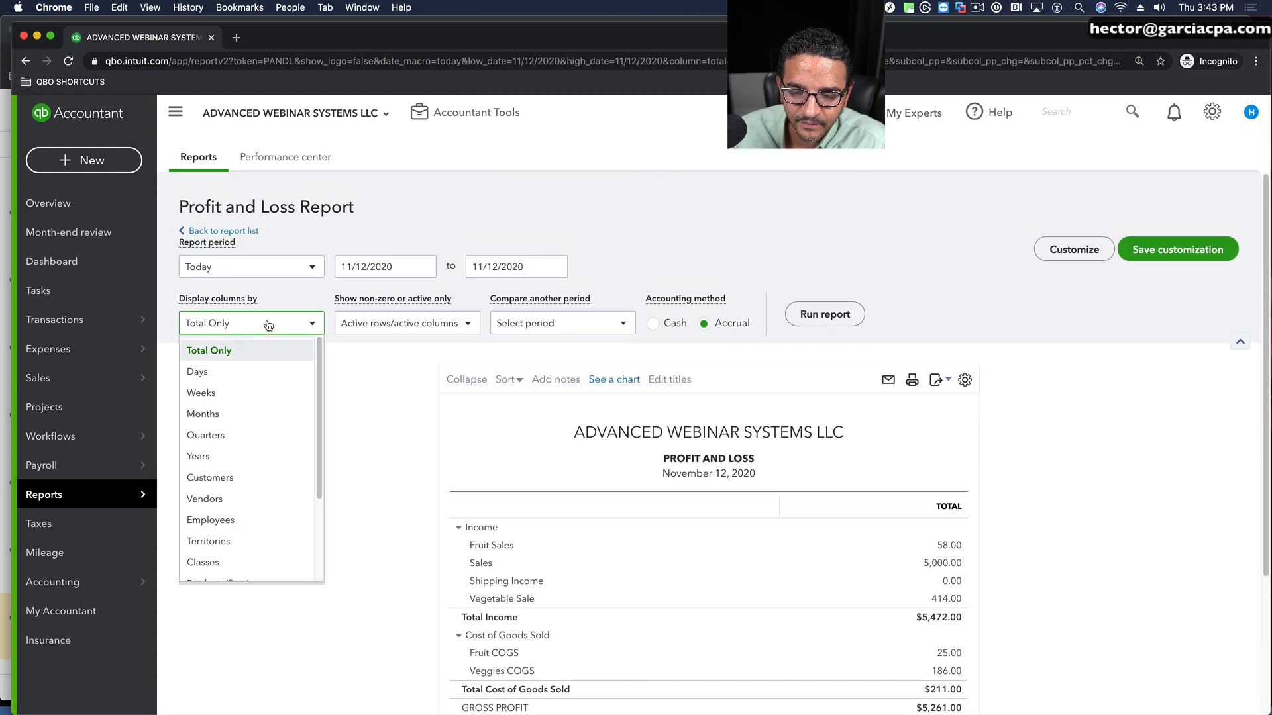
pyautogui.click(222, 543)
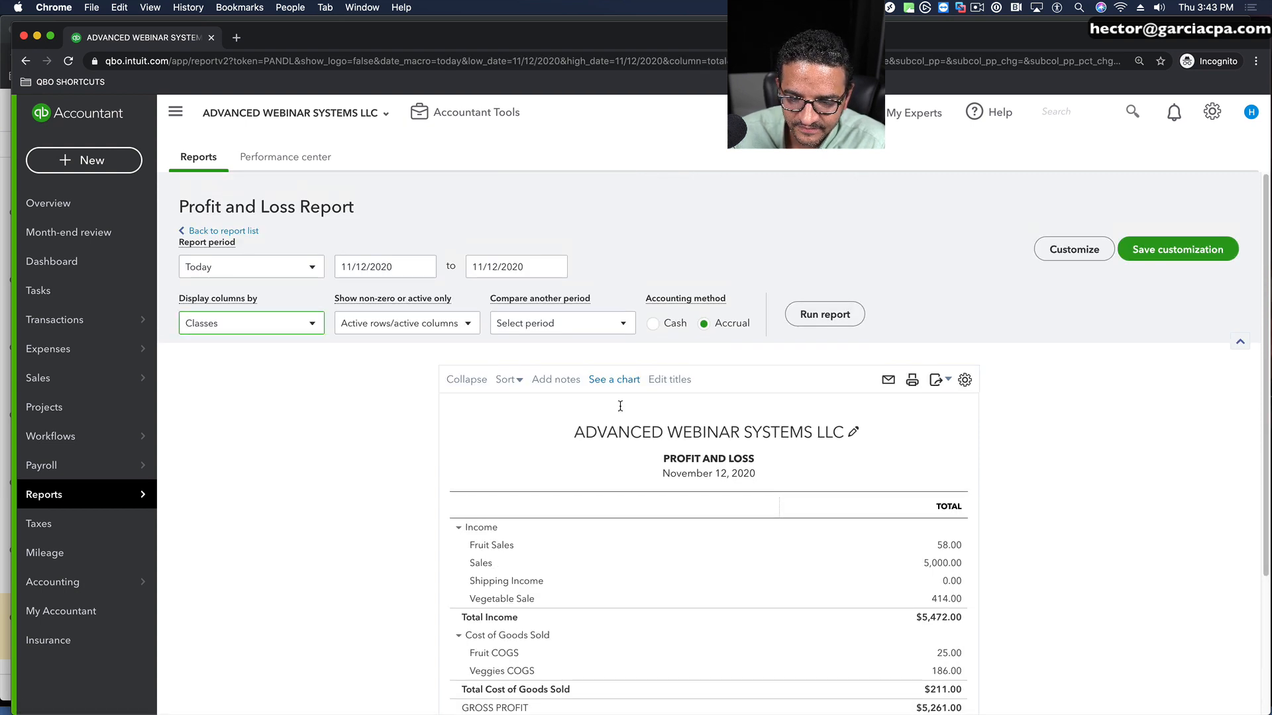
pyautogui.click(828, 317)
pyautogui.scroll(-2, 1073, 411)
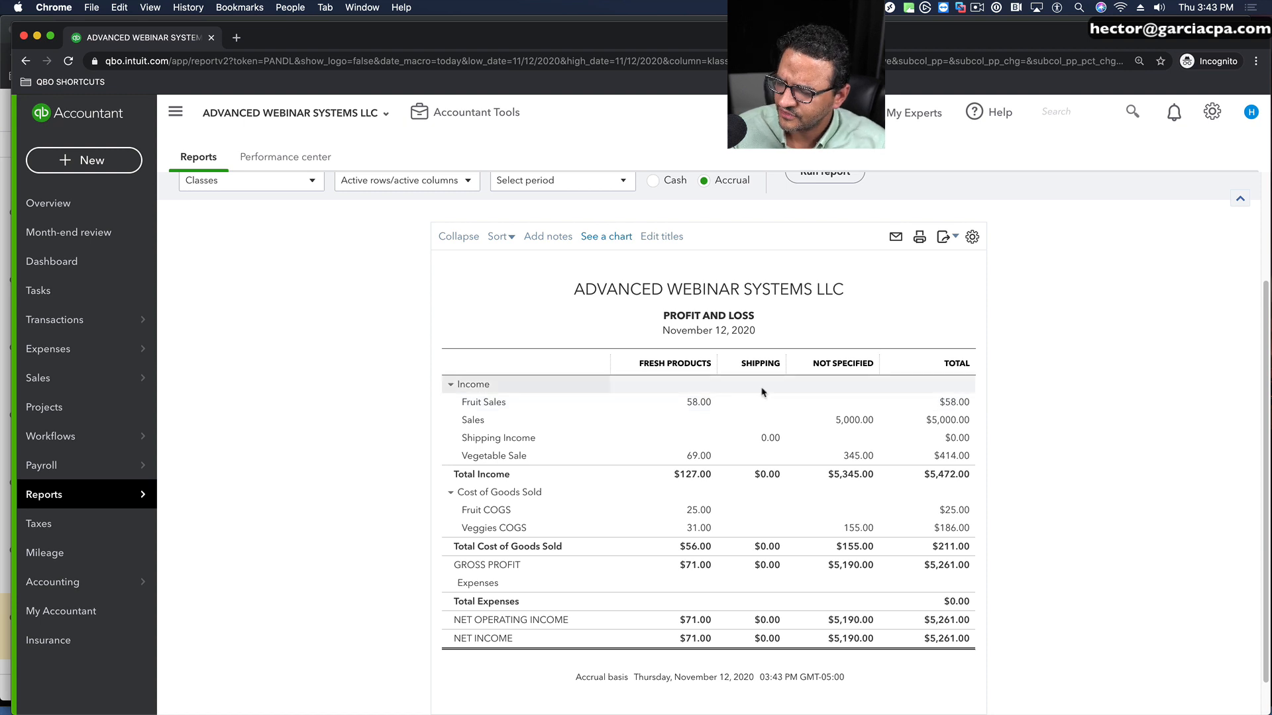
# Step: Reopen the recently saved invoice, set the Shipping line's amount to 17, and save and close it
pyautogui.click(1130, 108)
pyautogui.click(906, 167)
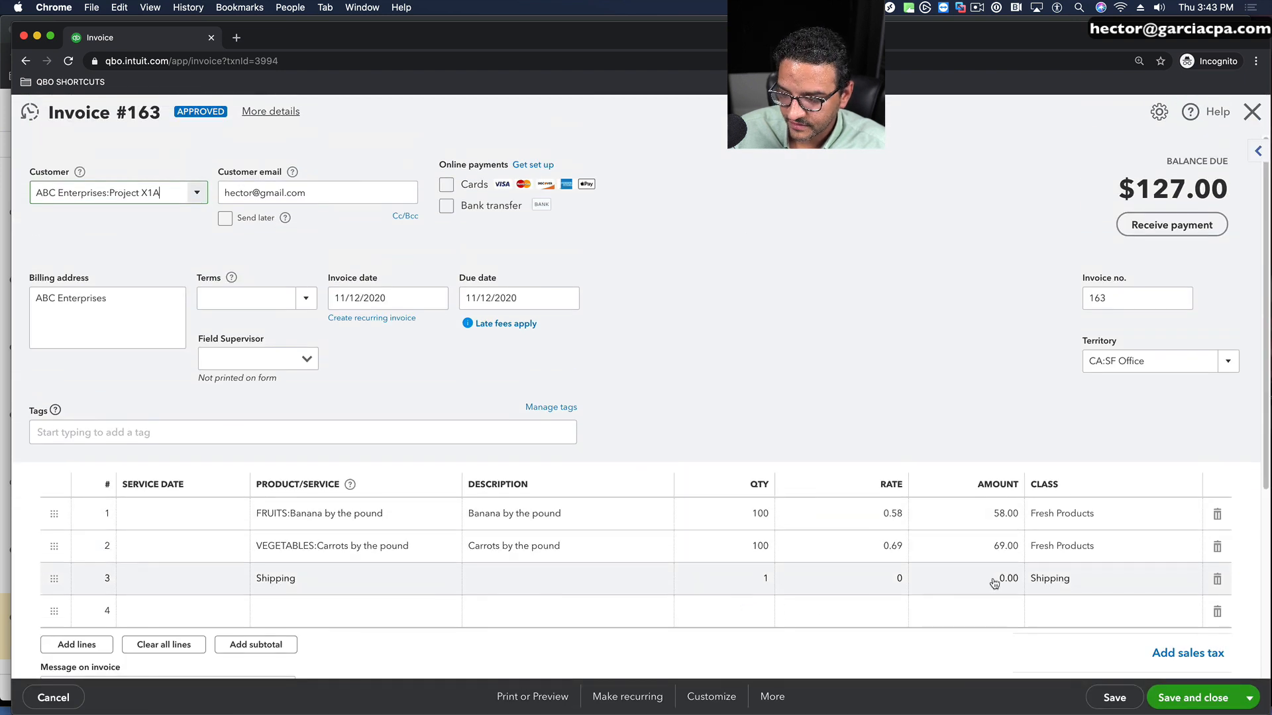
pyautogui.click(997, 579)
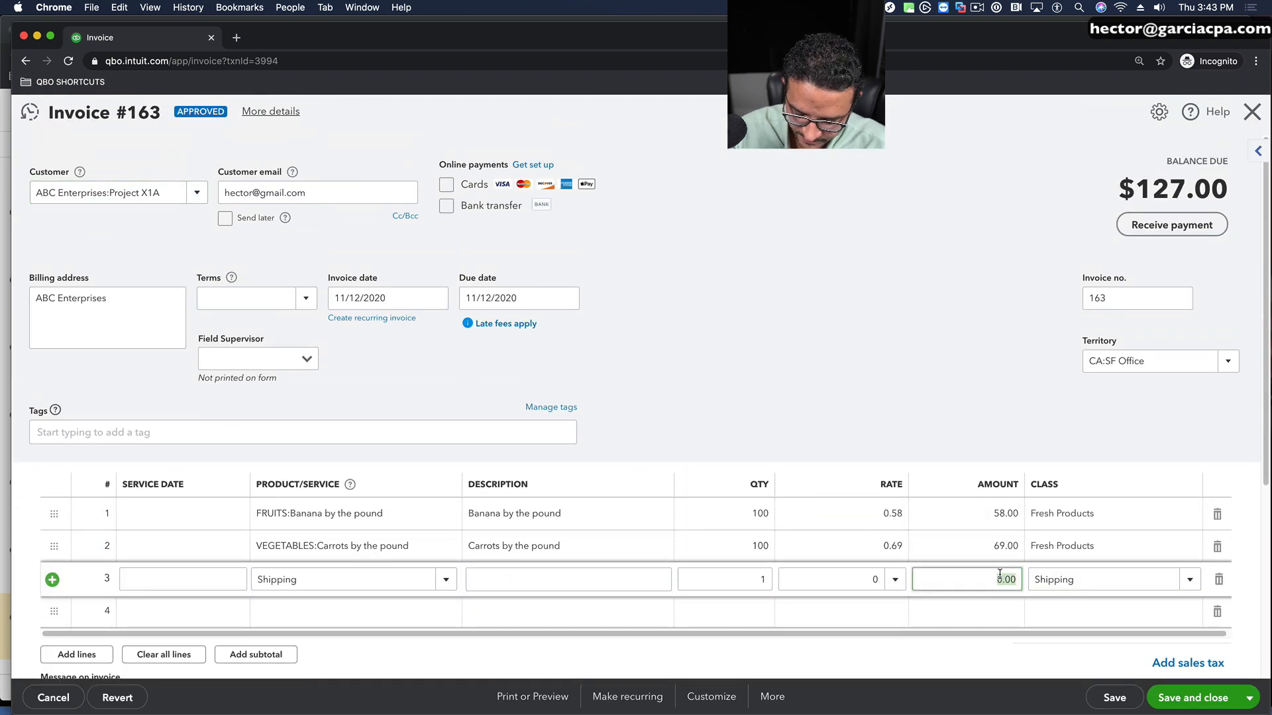
pyautogui.write('17')
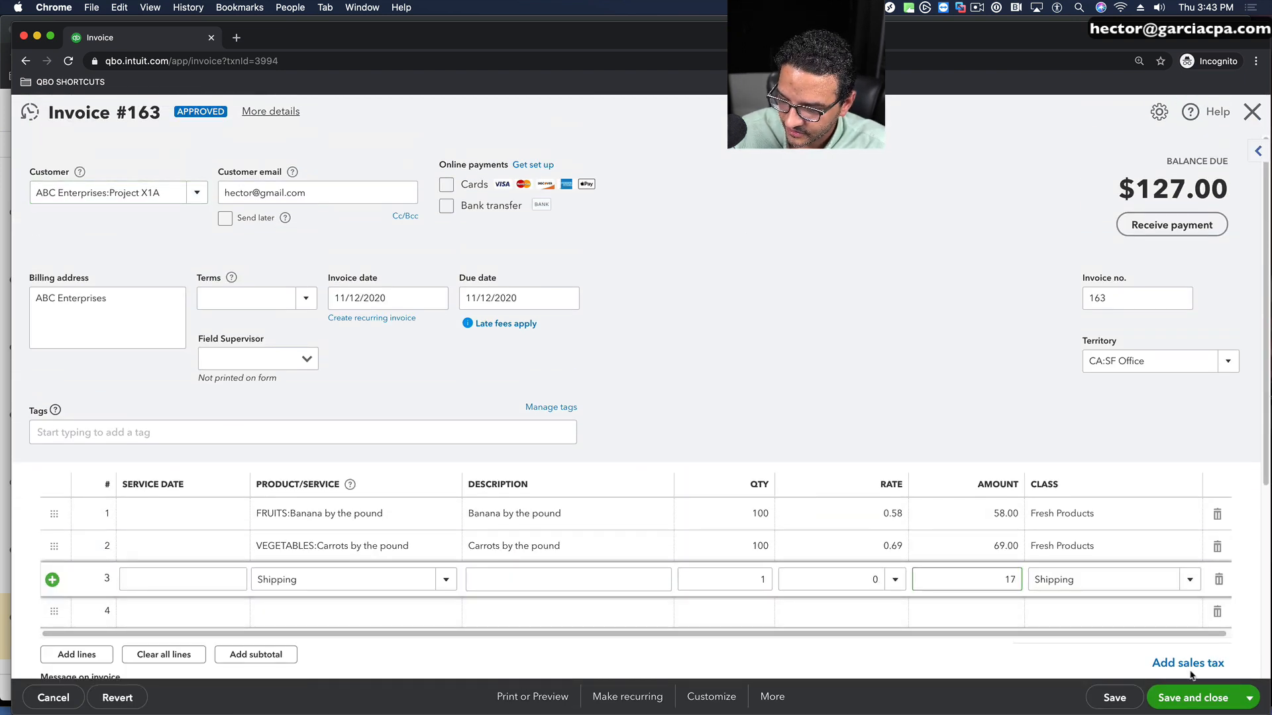
pyautogui.hotkey('ctrl', 'alt', 's')
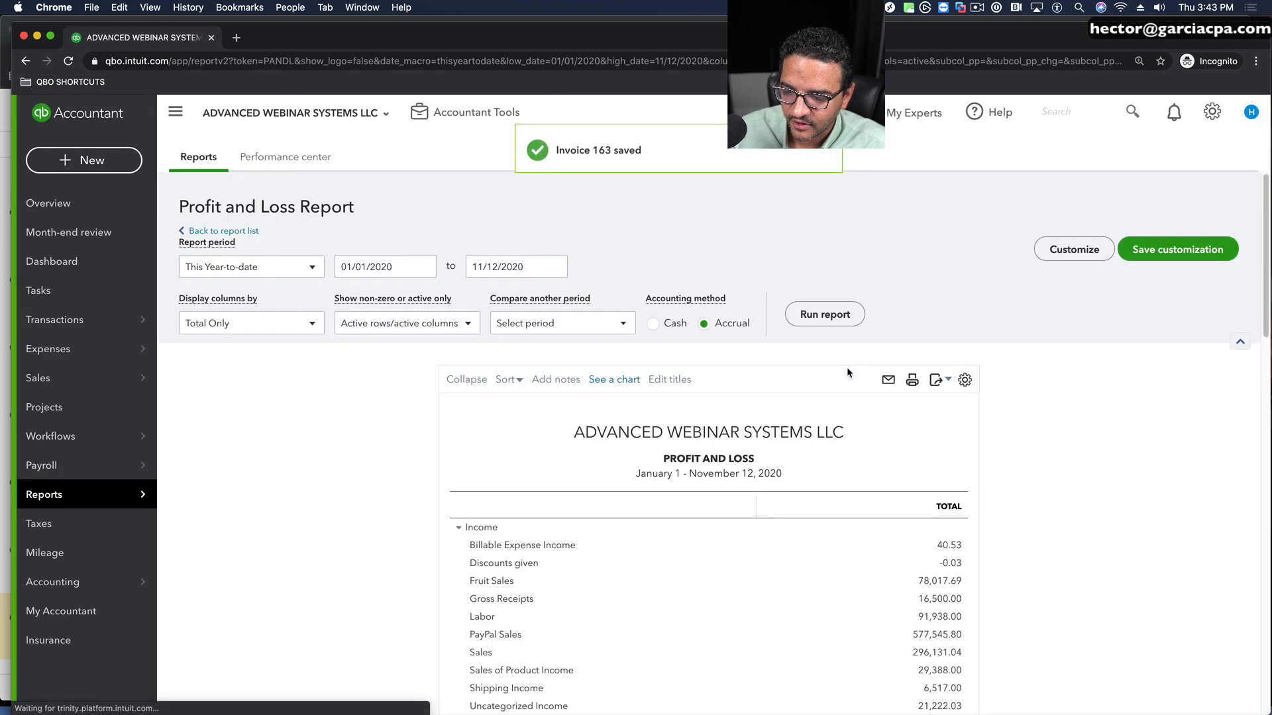
# Step: Set the Profit and Loss report period to Today, display its columns by Classes and run the report
pyautogui.scroll(-3, 847, 371)
pyautogui.scroll(3, 692, 253)
pyautogui.click(236, 268)
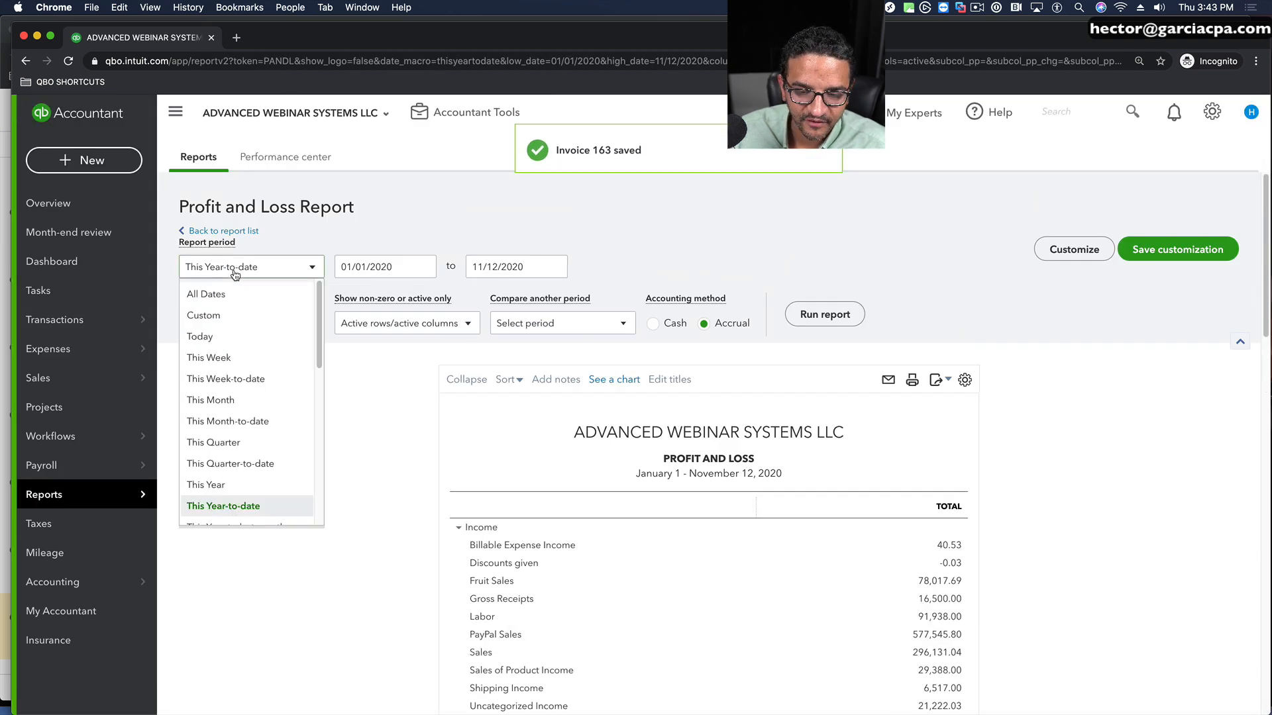
pyautogui.click(205, 331)
pyautogui.click(269, 324)
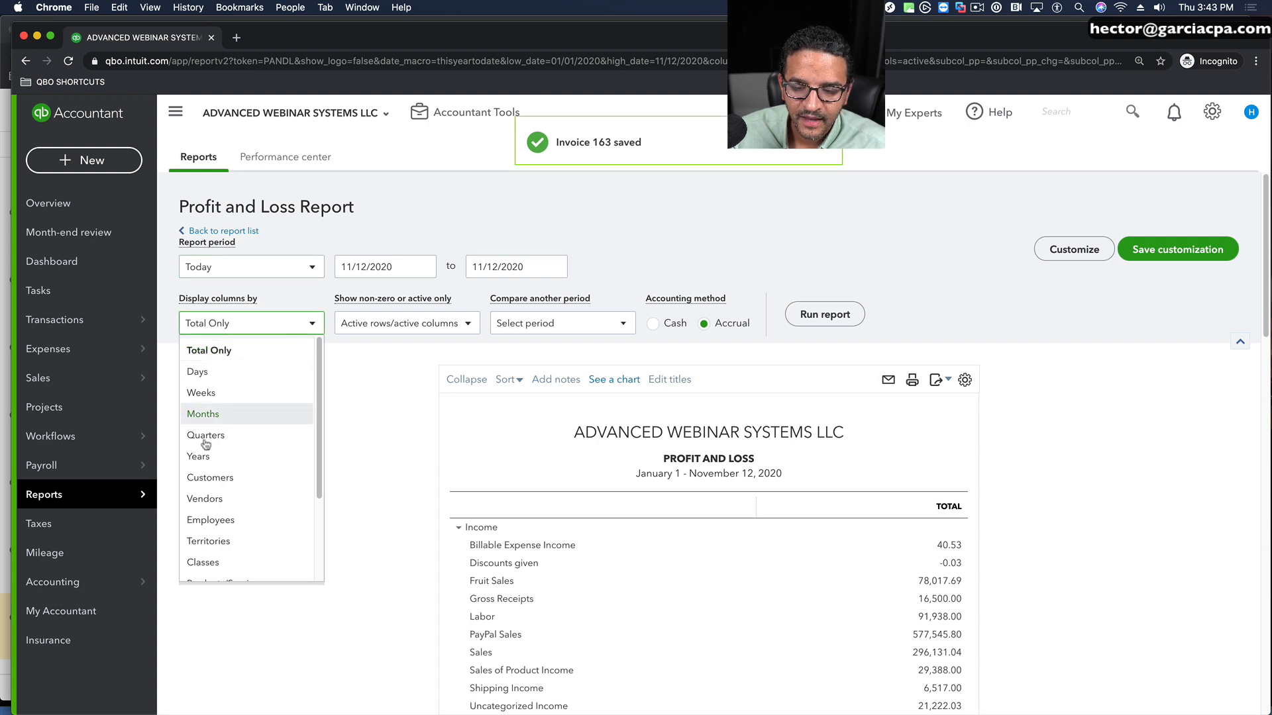
pyautogui.click(225, 560)
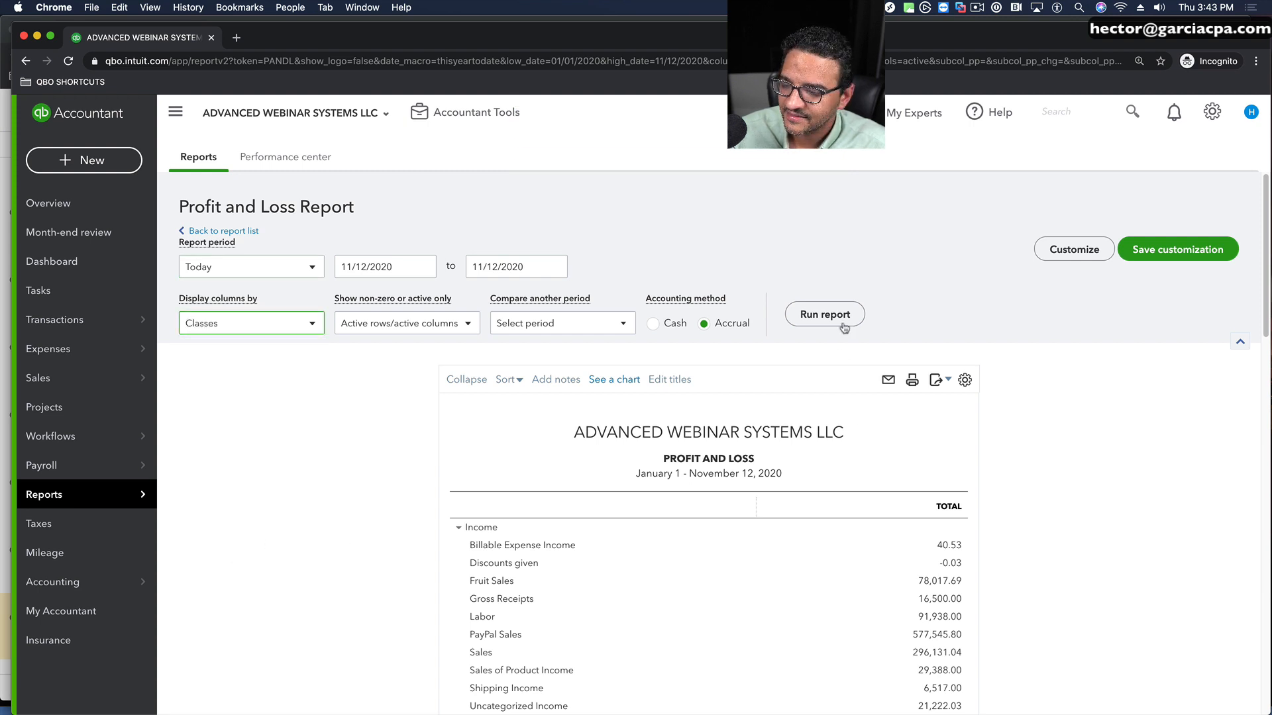
pyautogui.click(824, 315)
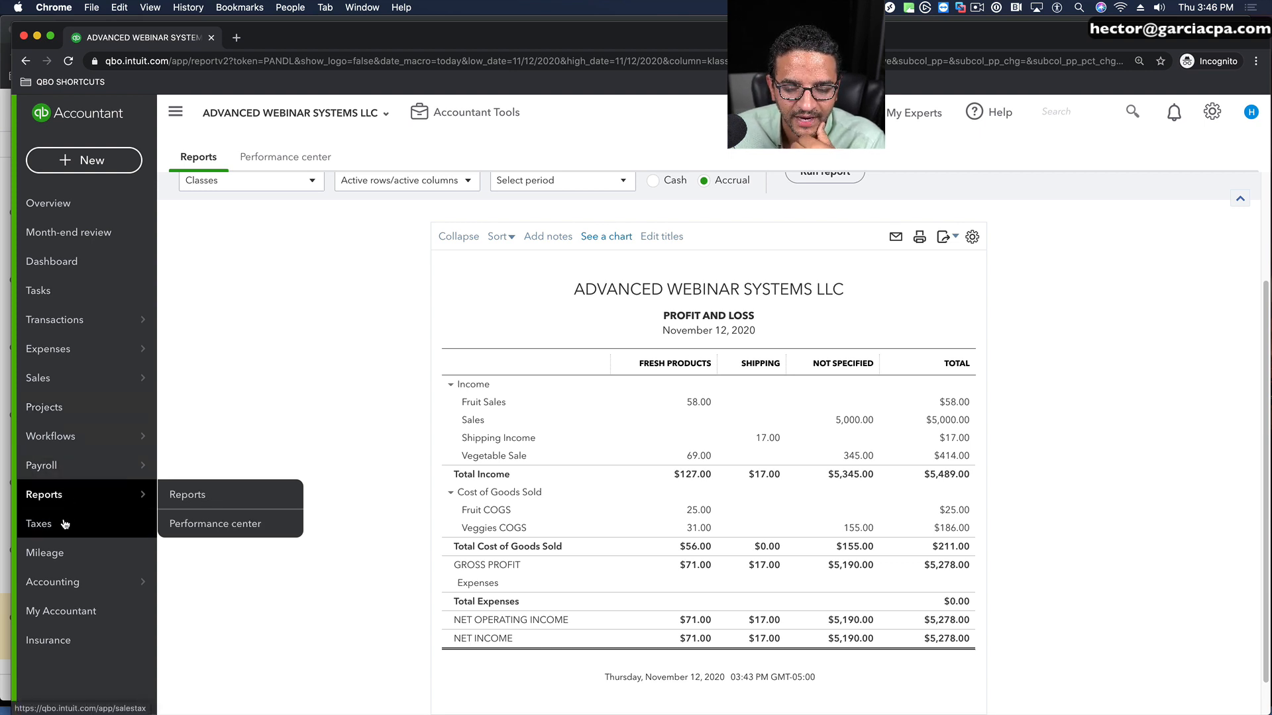
# Step: Reopen the Profit and Loss report from the report list, display its columns by Territories, and run it to review each office
pyautogui.click(173, 495)
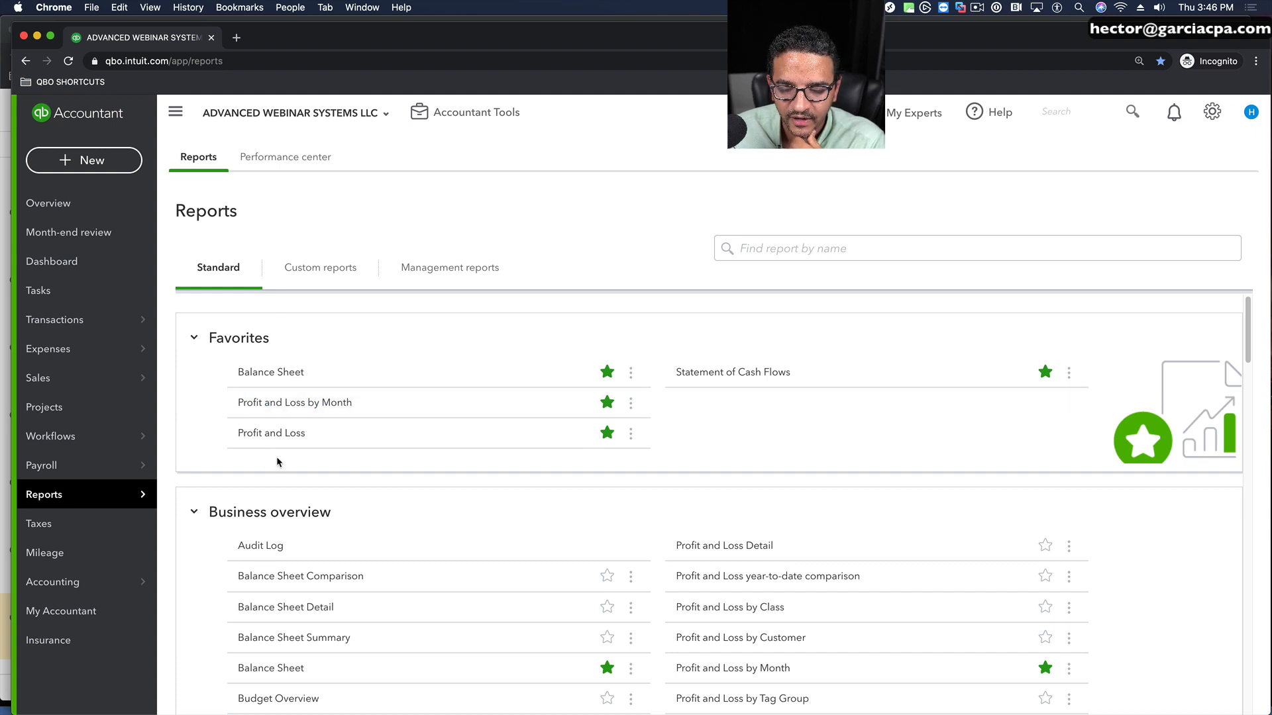
pyautogui.click(275, 434)
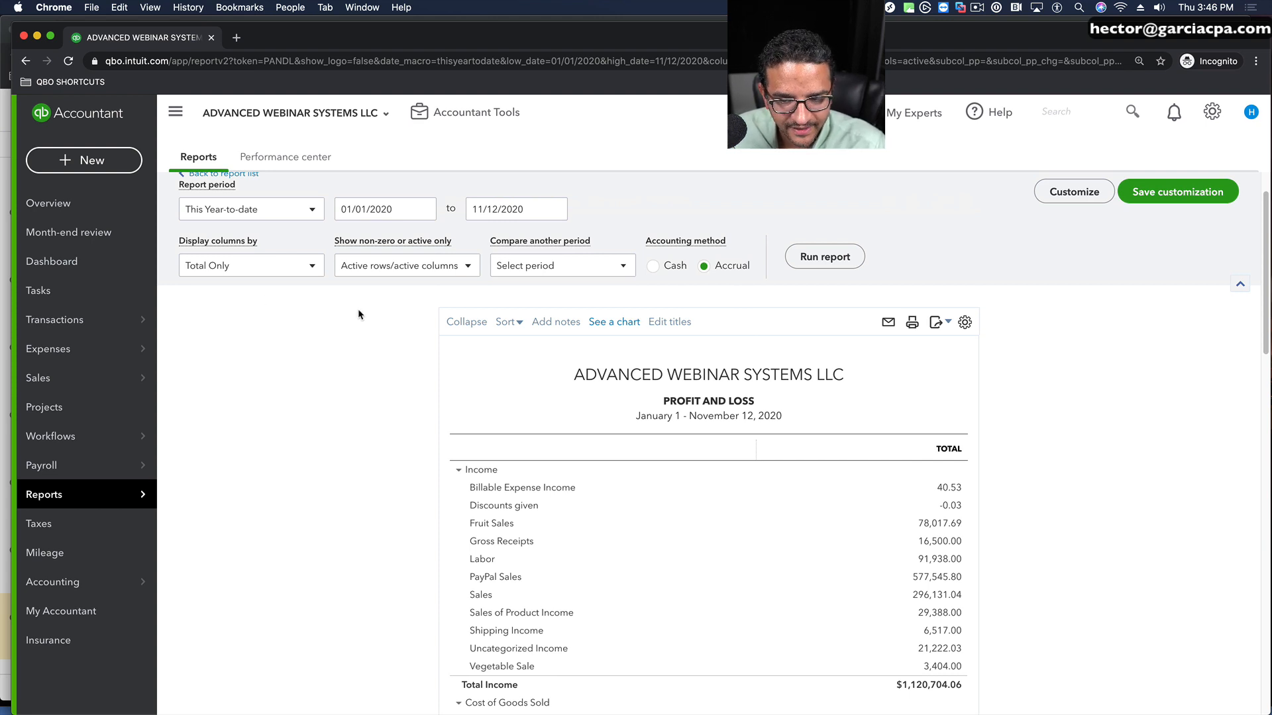
pyautogui.click(228, 266)
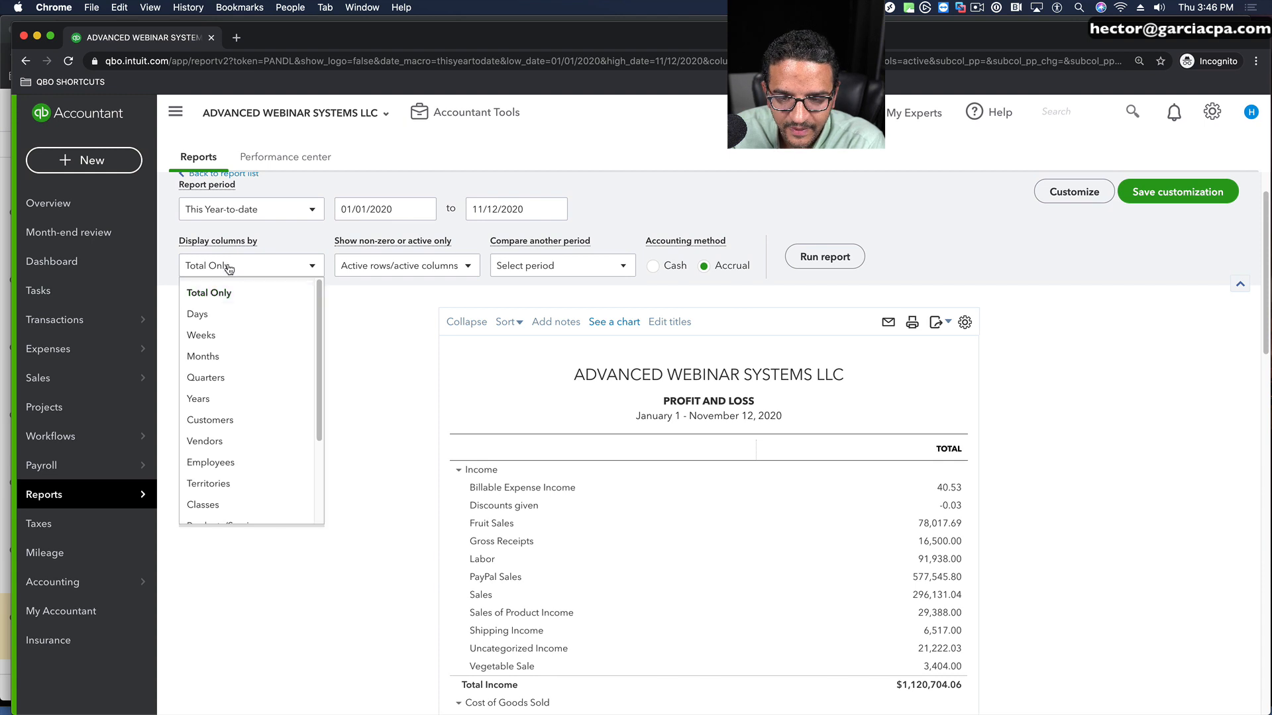
pyautogui.scroll(-2, 226, 485)
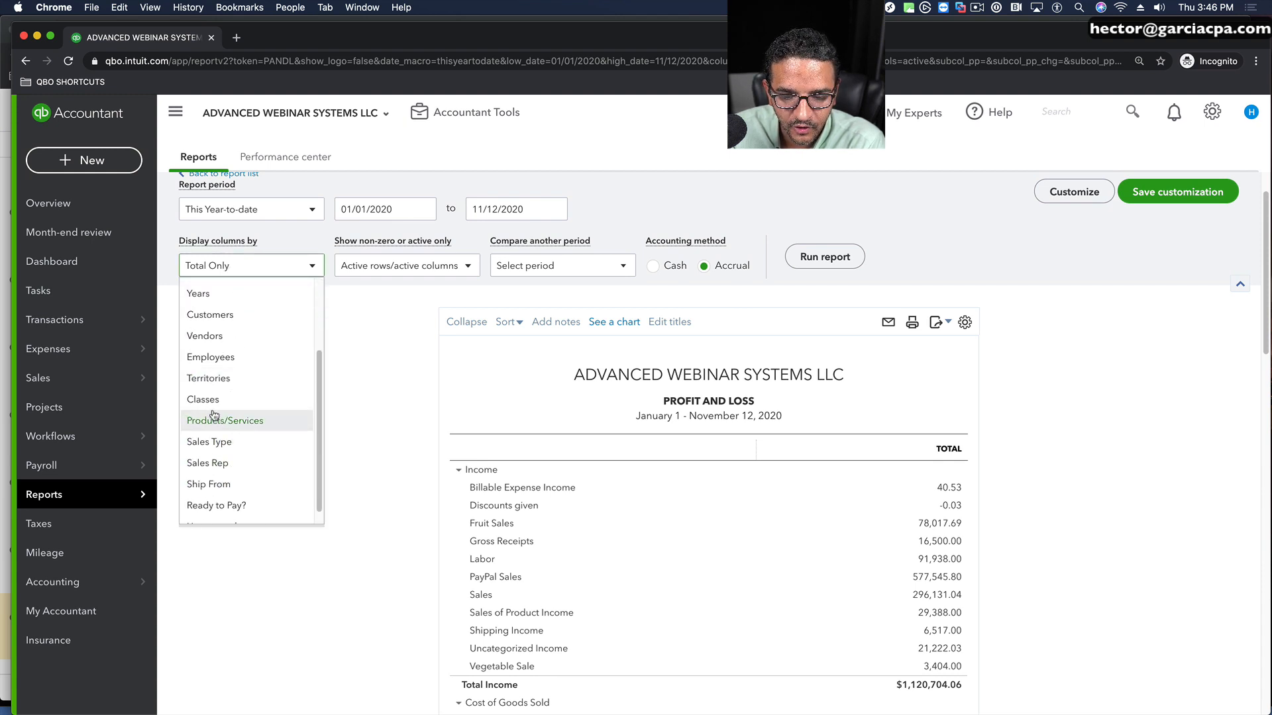
pyautogui.click(219, 378)
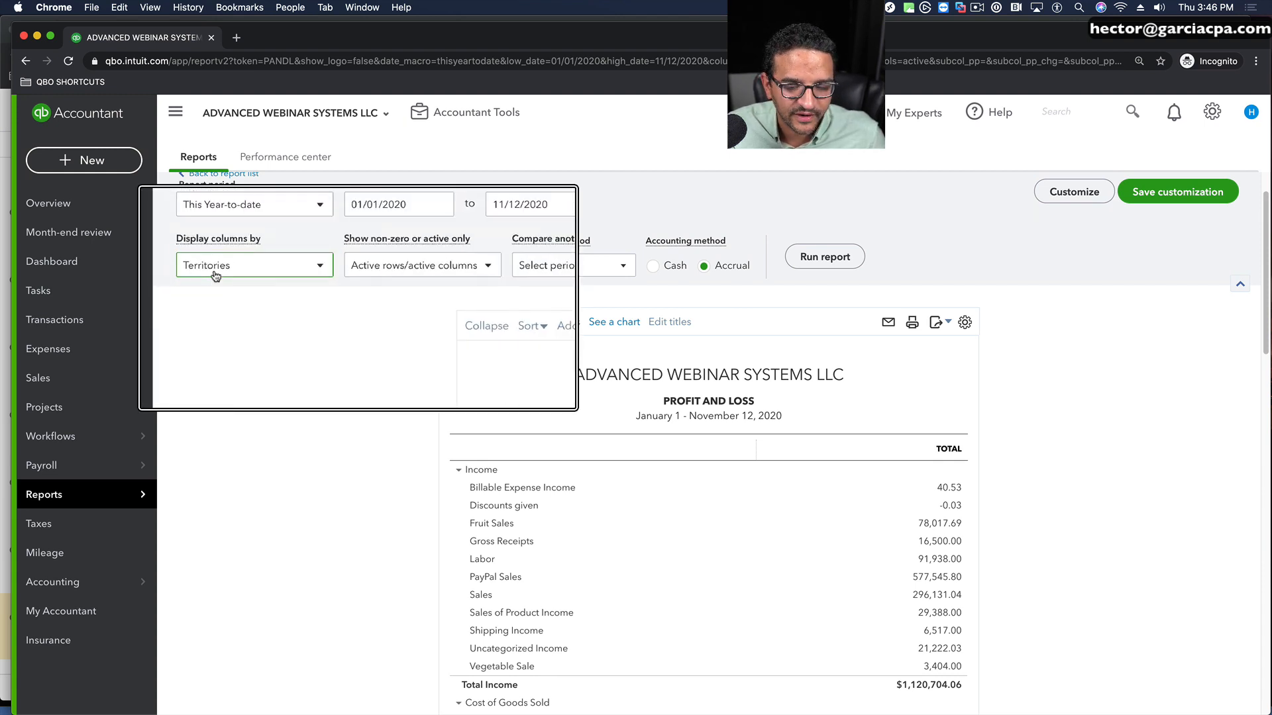
pyautogui.click(827, 258)
pyautogui.scroll(-3, 951, 415)
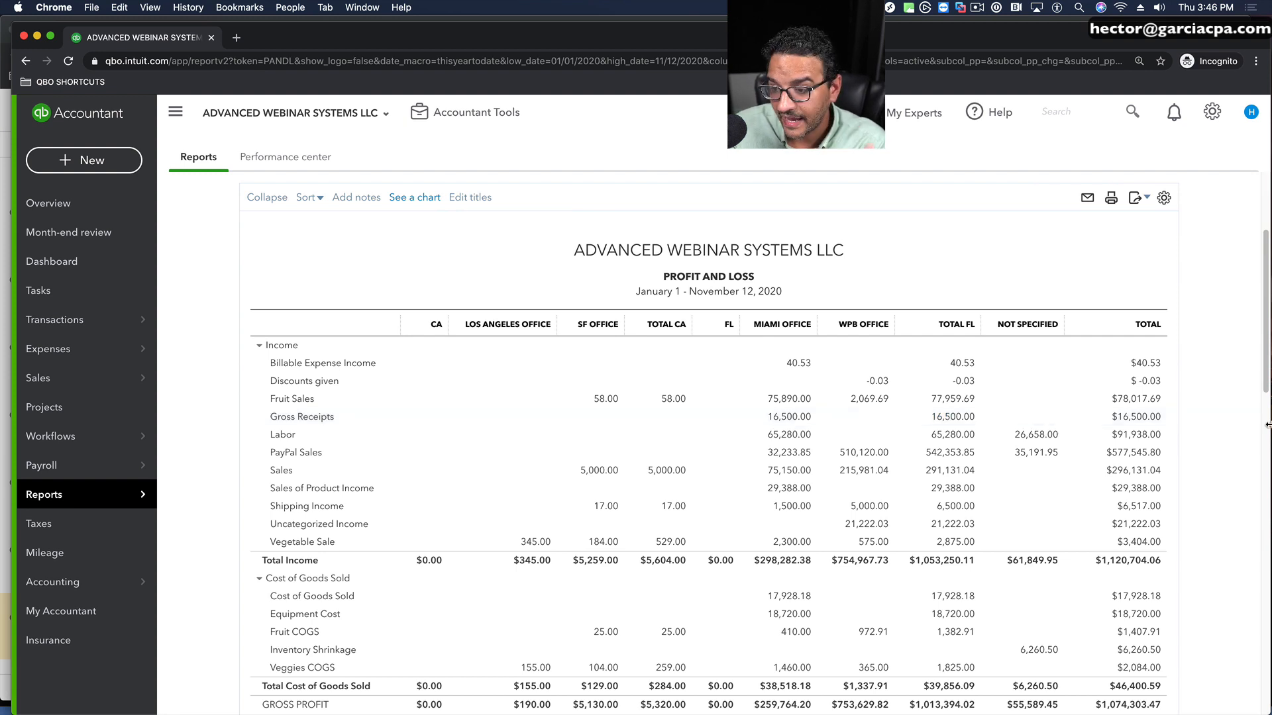
# Step: Customize the report with a Territory filter for FL:Miami Office and FL:WPB Office, then run it and review the amounts
pyautogui.scroll(3, 1049, 303)
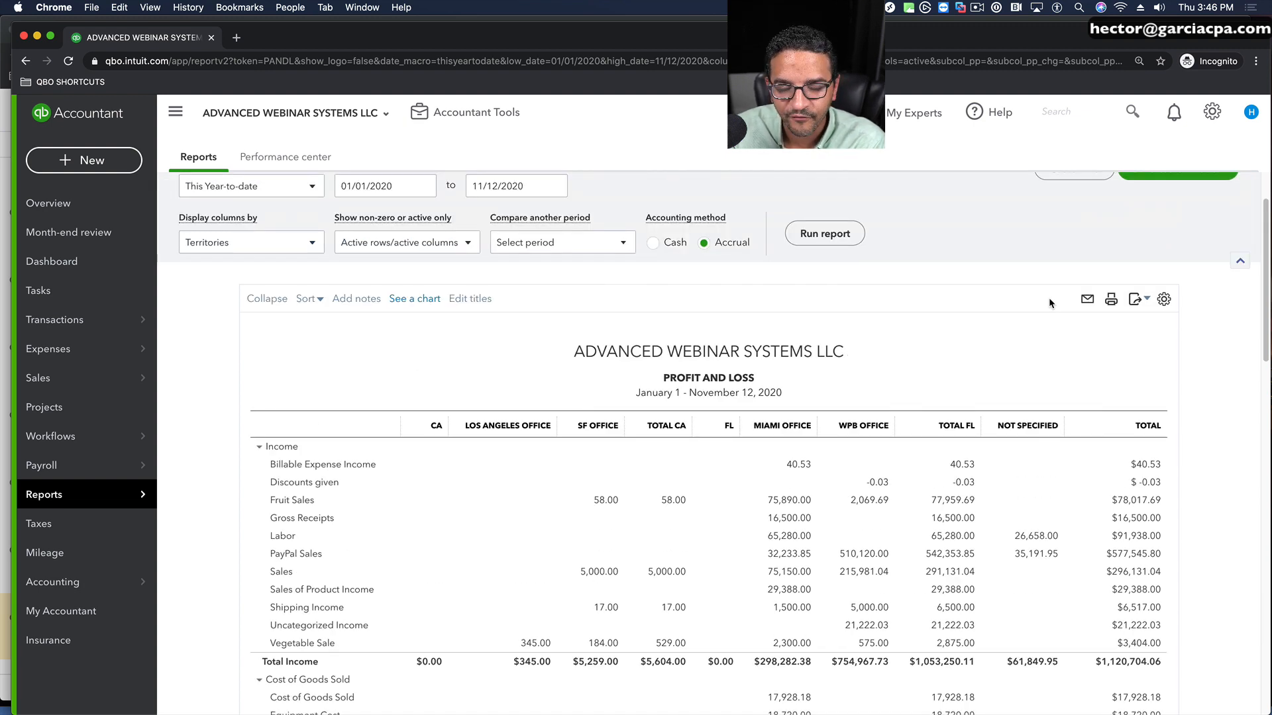
pyautogui.scroll(2, 1048, 296)
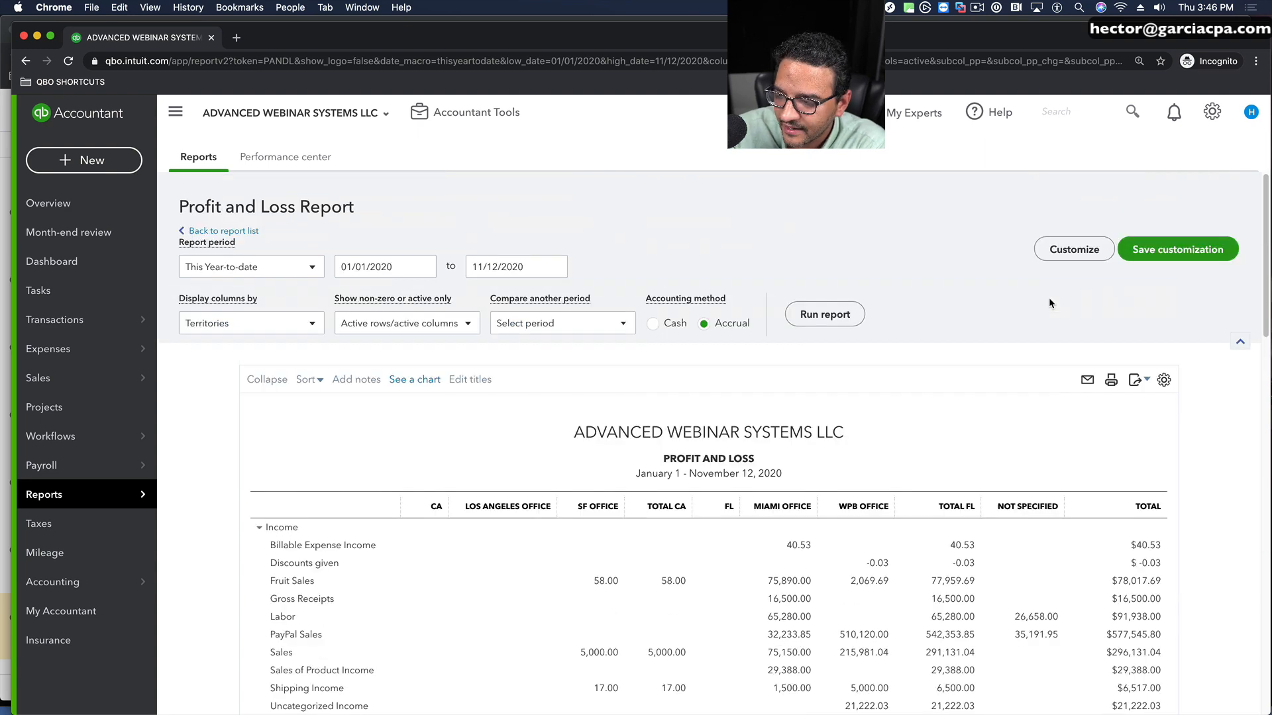
pyautogui.click(1074, 251)
pyautogui.click(876, 497)
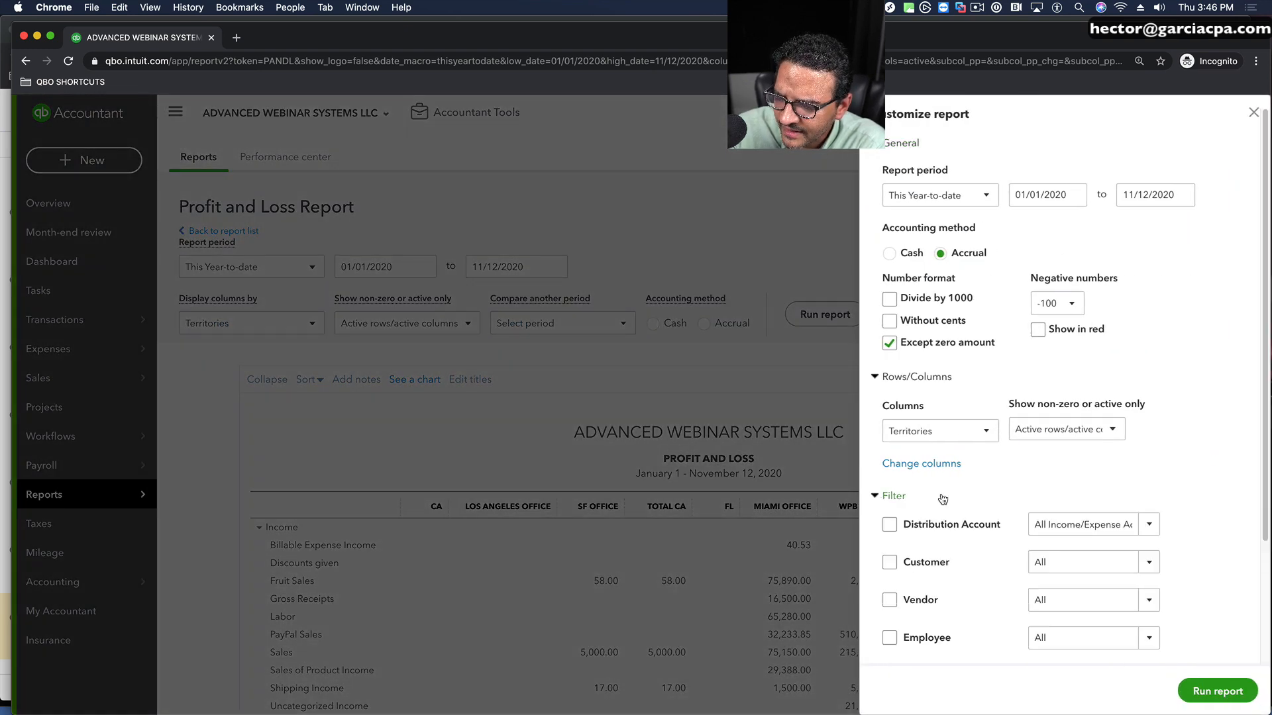
pyautogui.scroll(-3, 1005, 483)
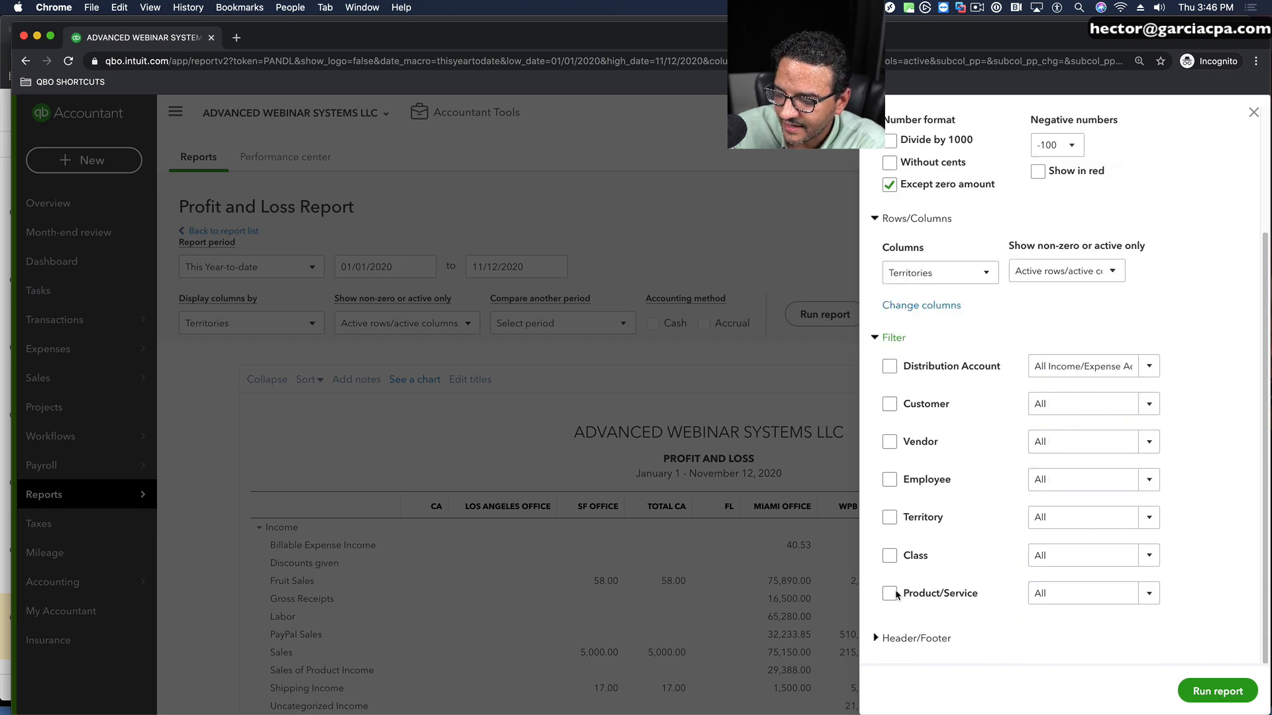
pyautogui.click(890, 517)
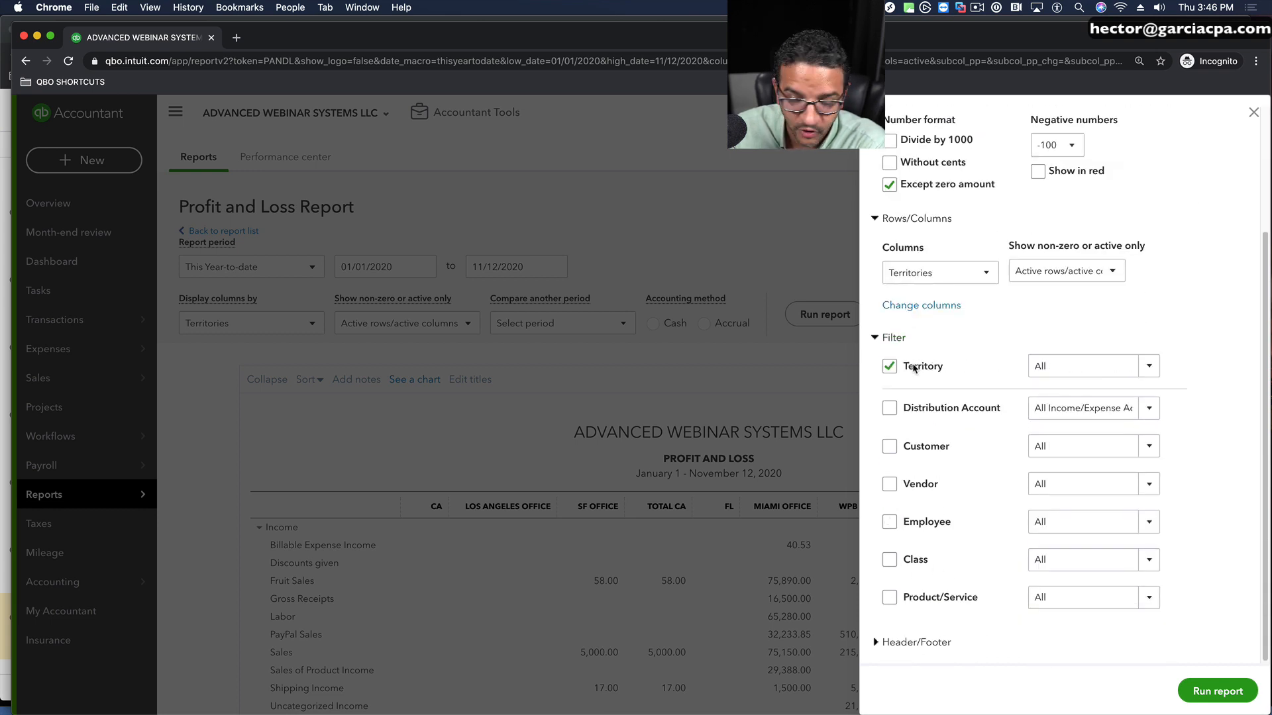
pyautogui.click(1151, 366)
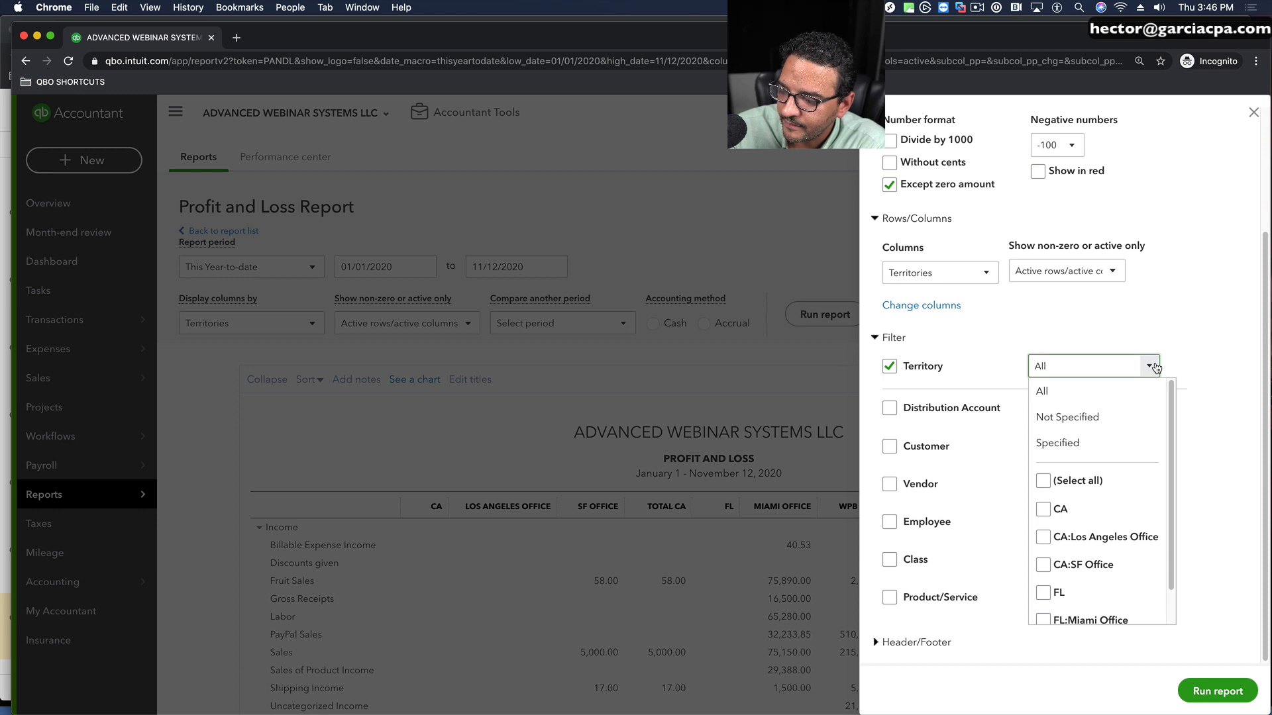
pyautogui.scroll(-1, 1058, 550)
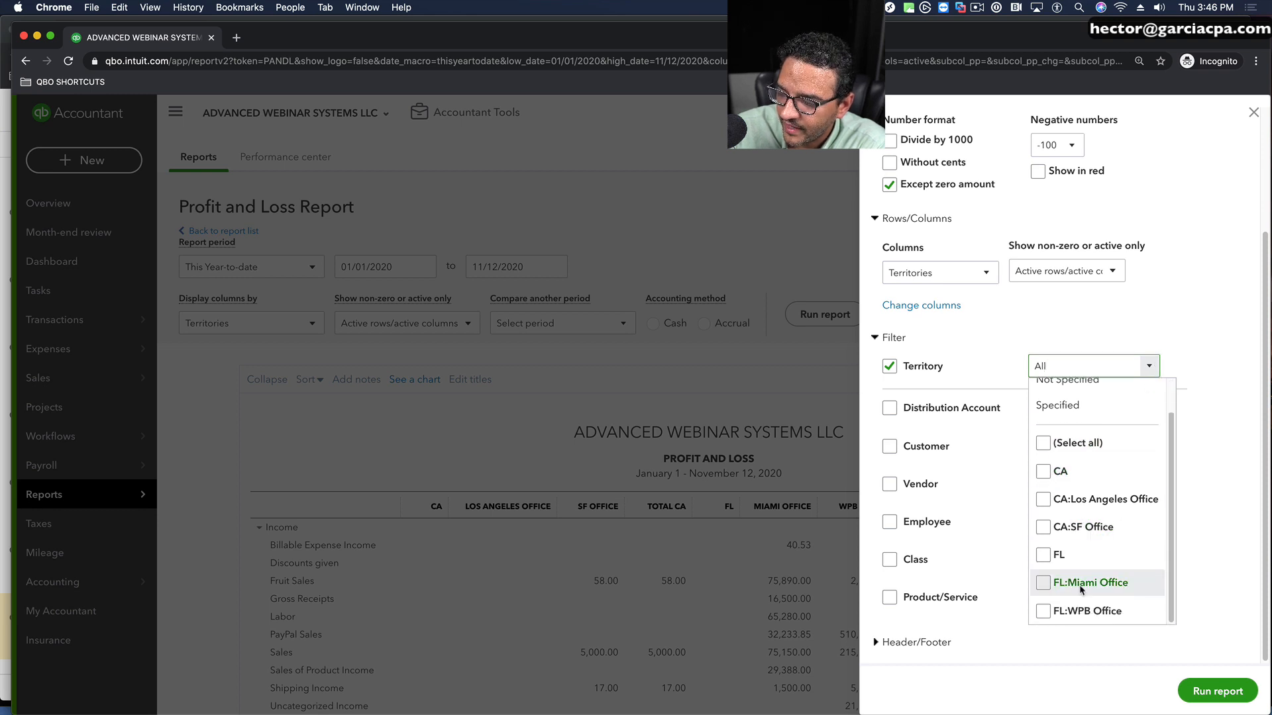
pyautogui.click(1045, 583)
pyautogui.click(1045, 611)
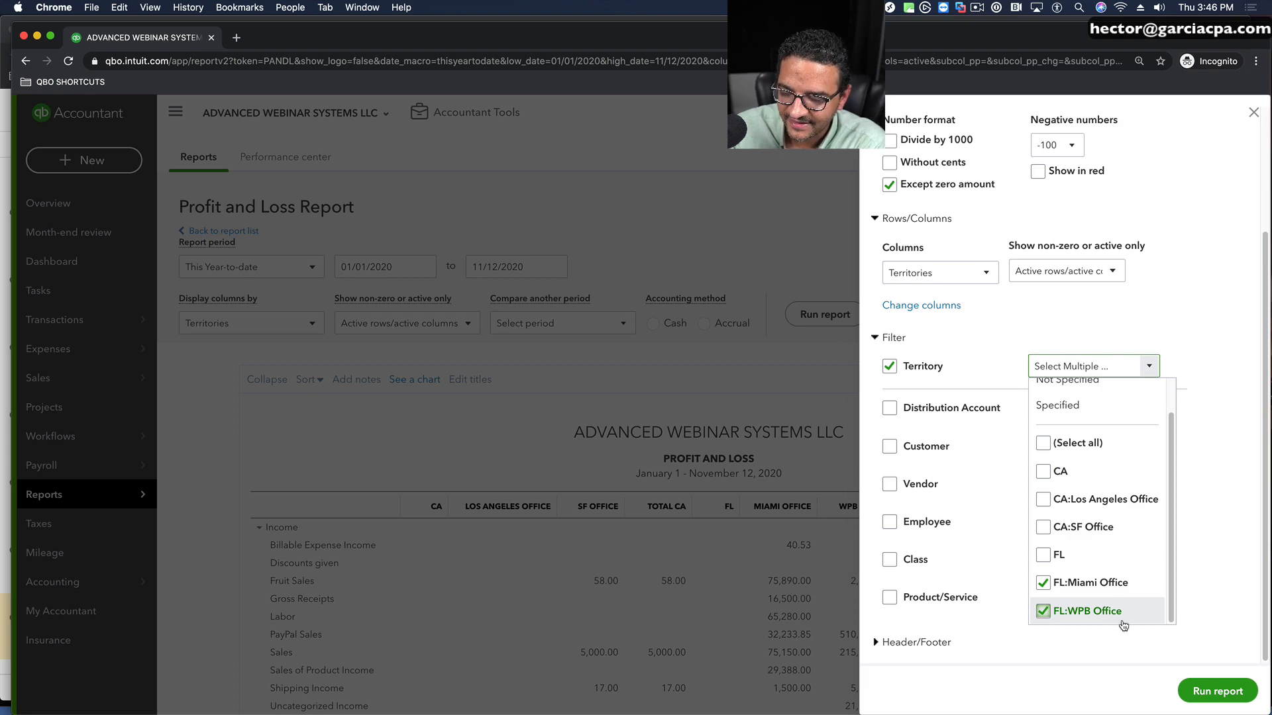
pyautogui.click(1218, 692)
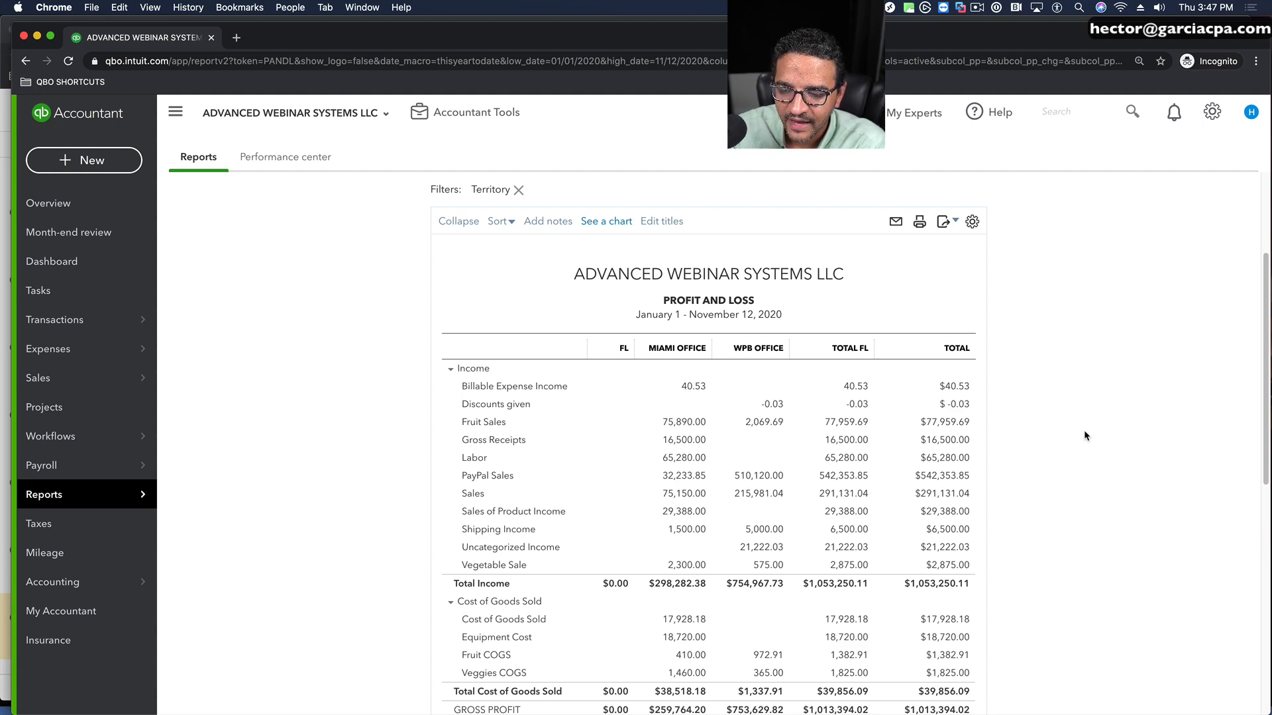
pyautogui.scroll(-10, 1084, 435)
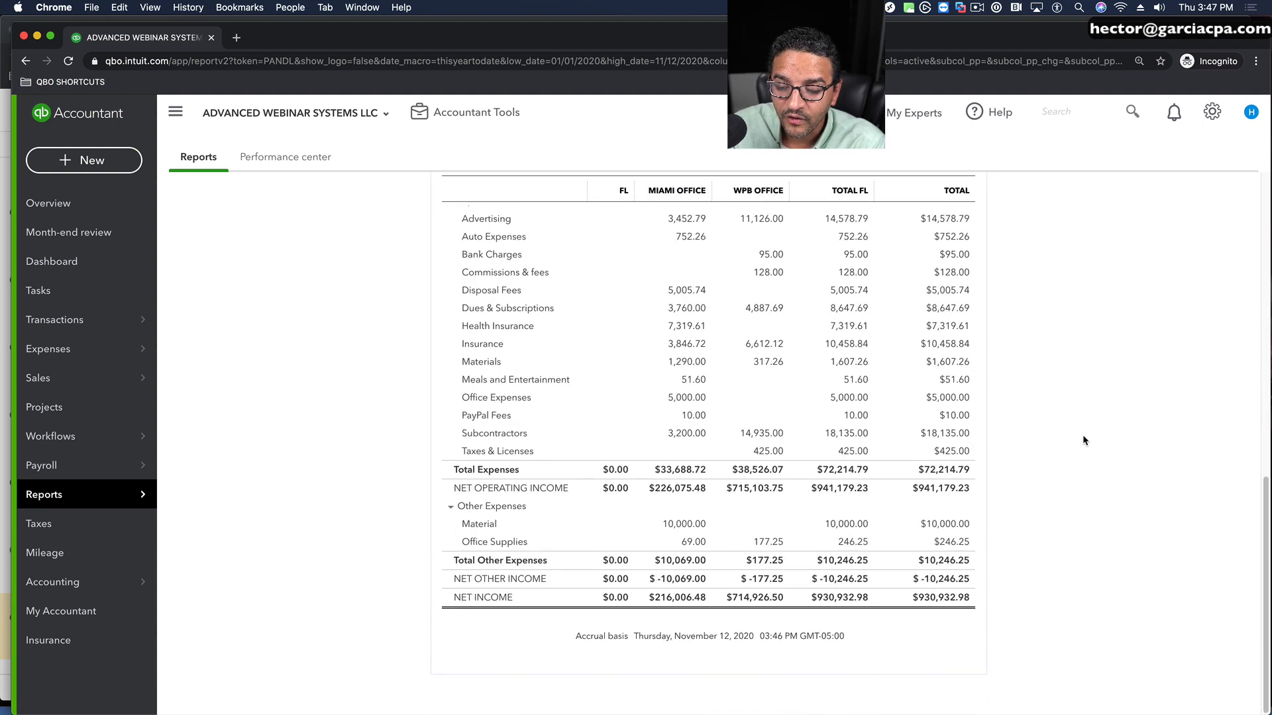
# Step: Remove FL:WPB Office from the report's Territory filter, keeping only FL:Miami Office, and rerun the report
pyautogui.scroll(15, 1082, 440)
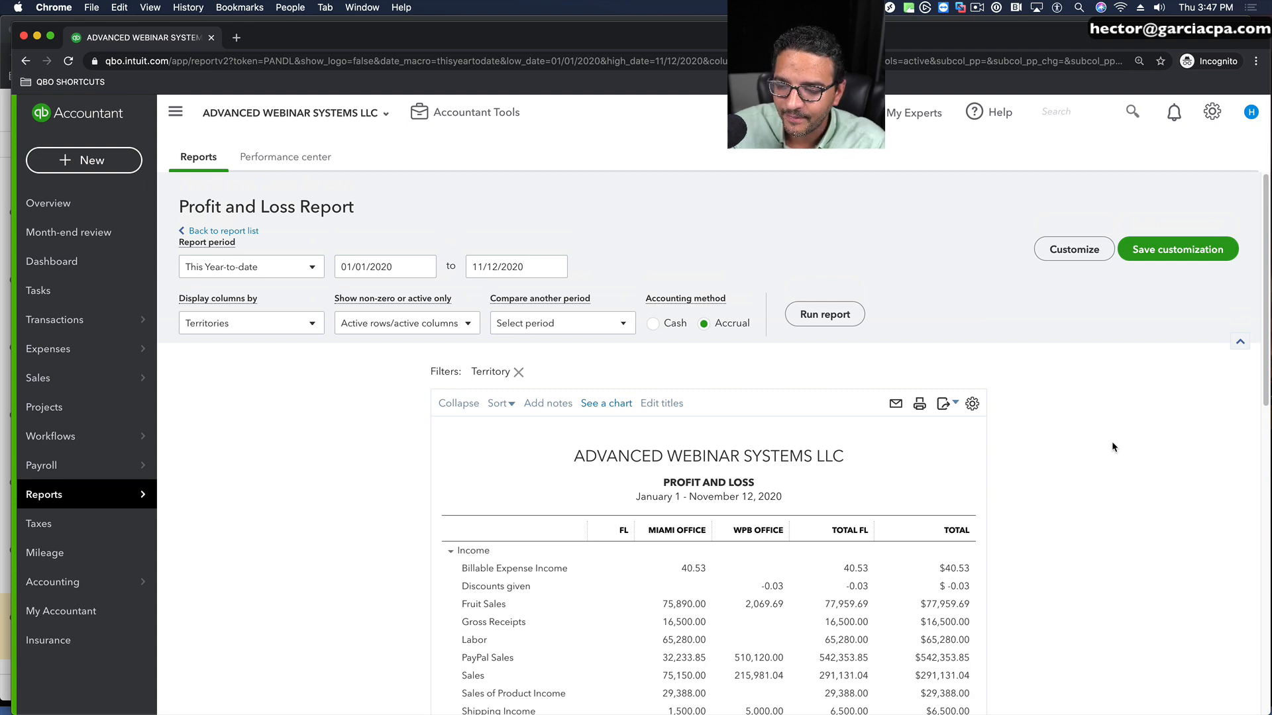
pyautogui.click(1067, 252)
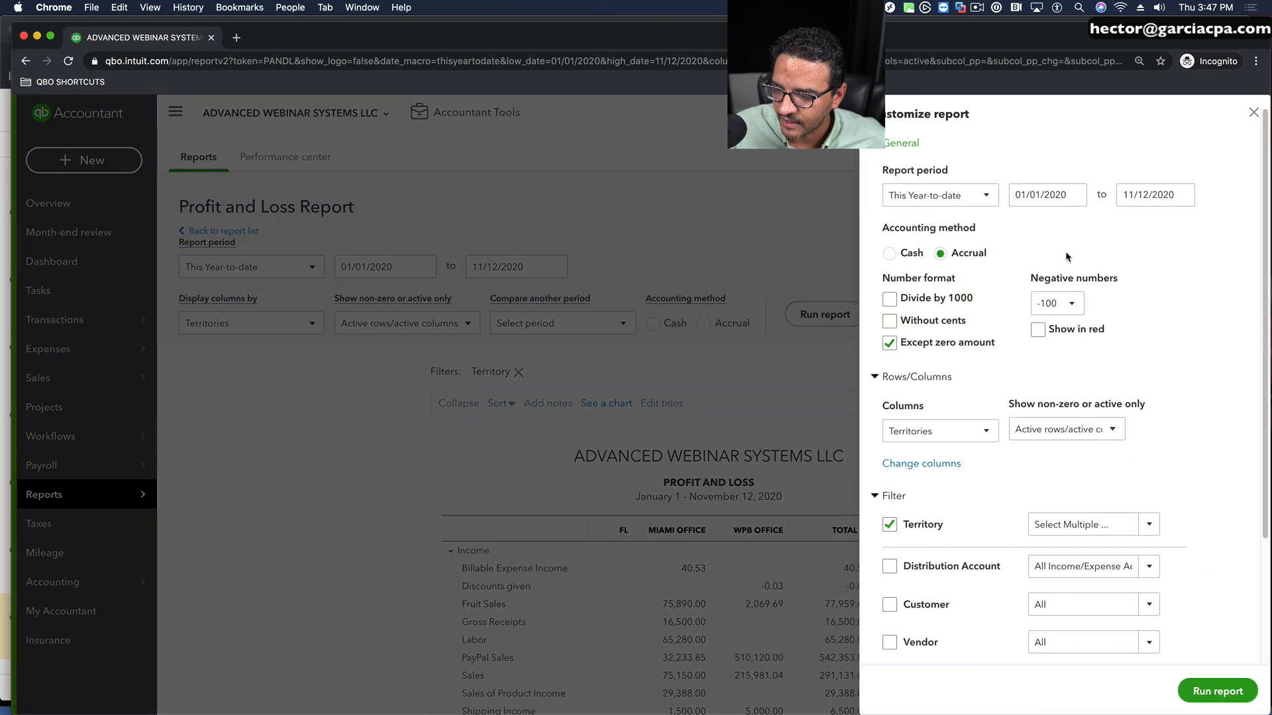
pyautogui.click(1147, 527)
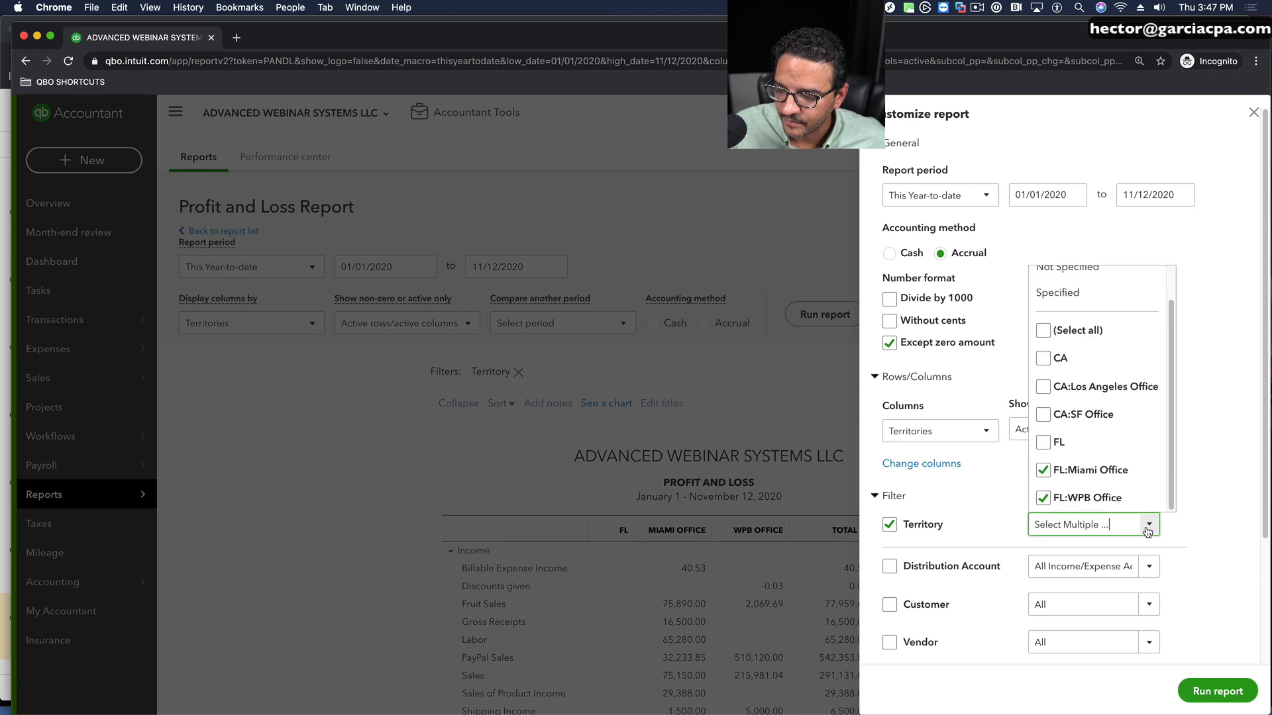
pyautogui.click(1043, 498)
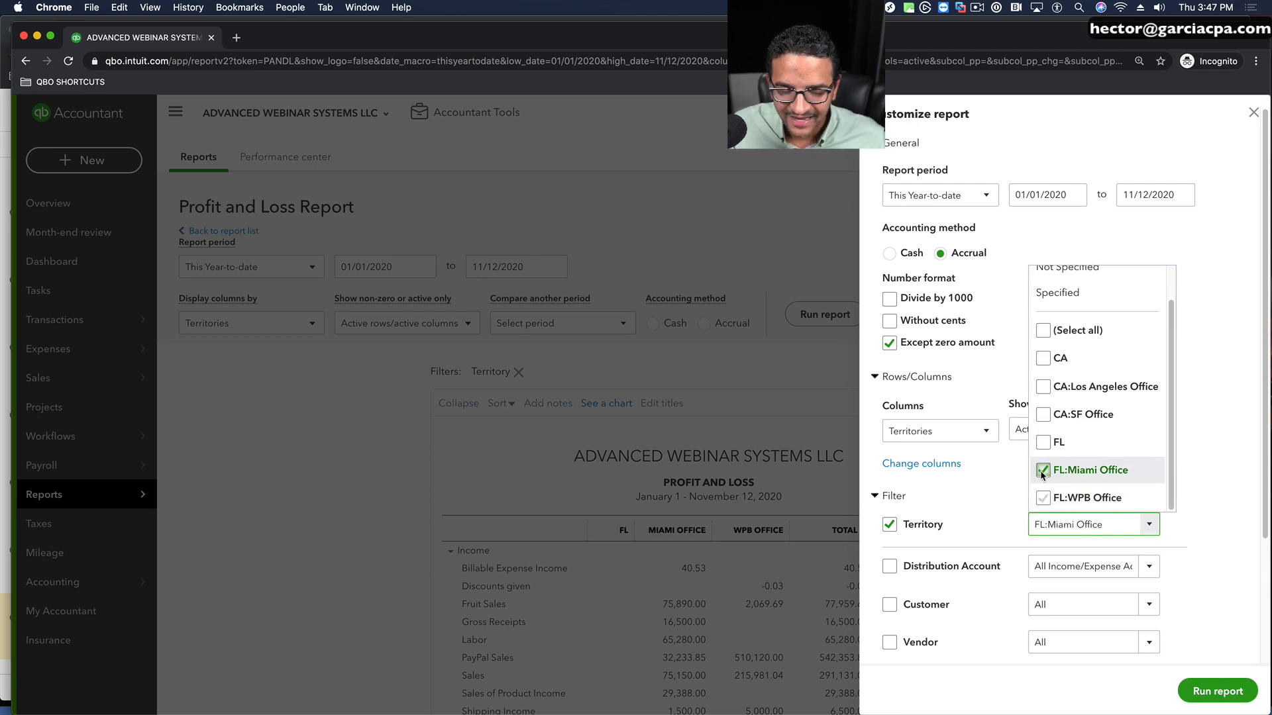
pyautogui.click(1222, 691)
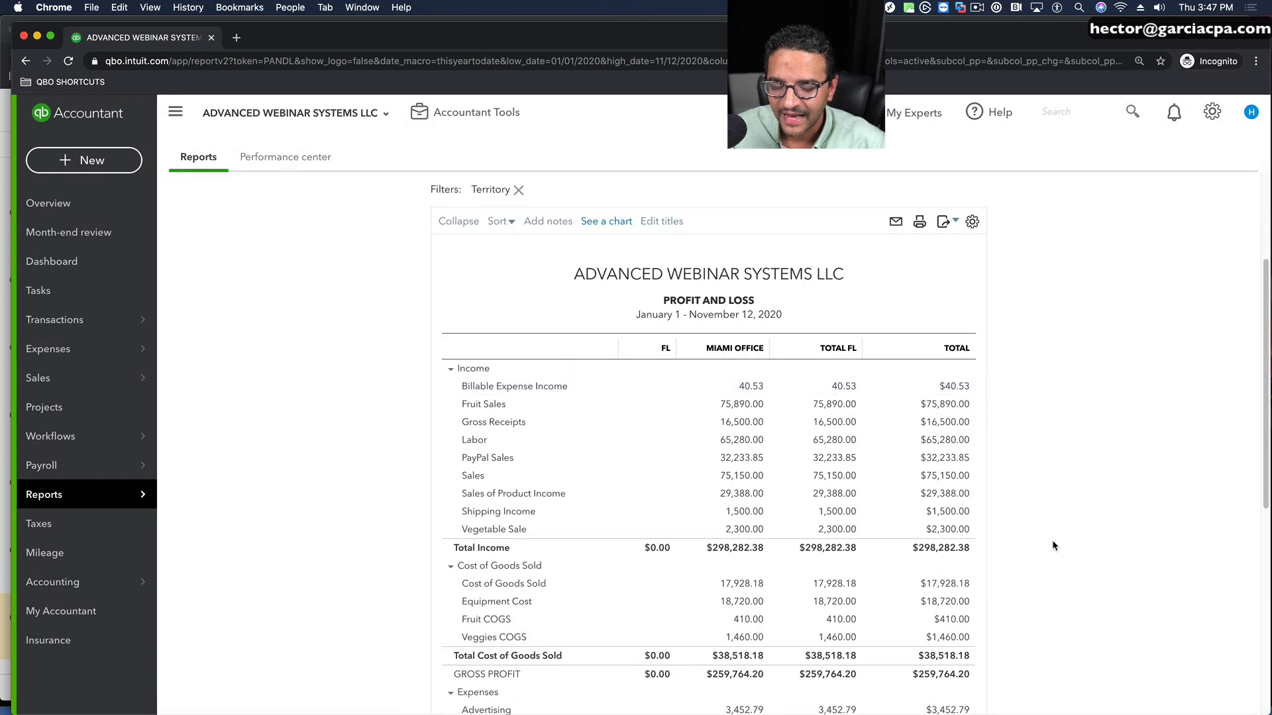
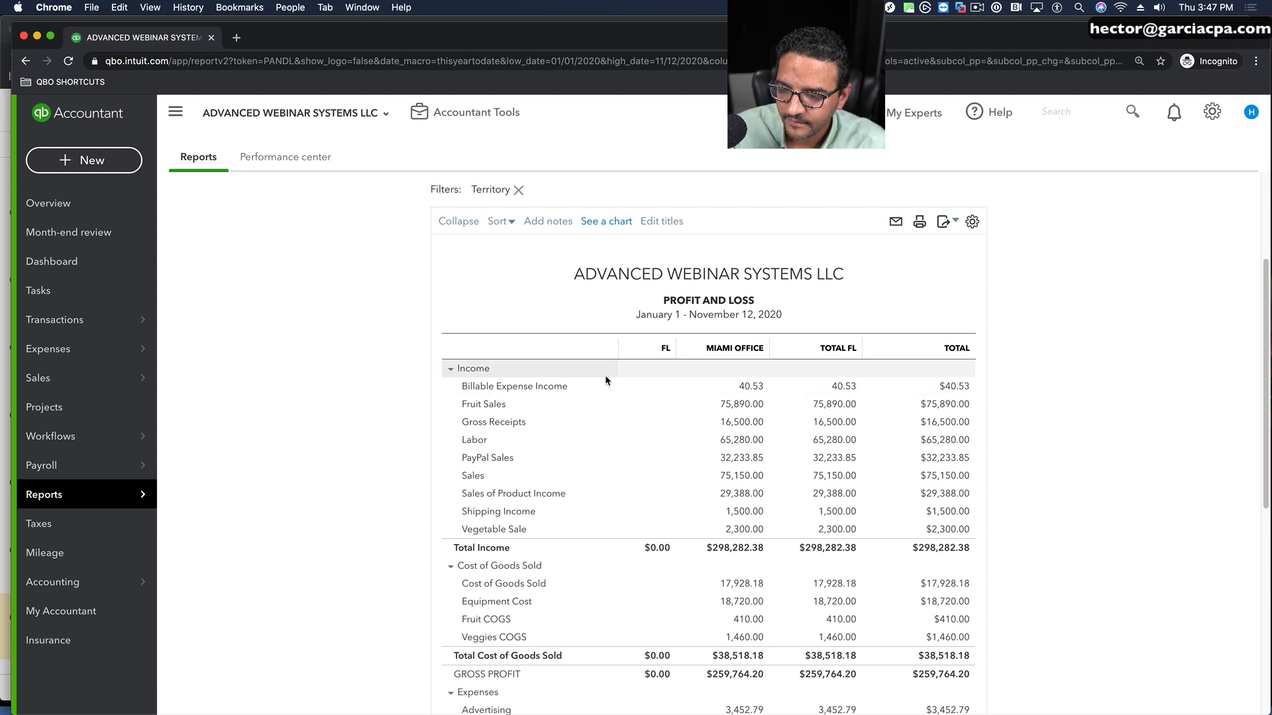
# Step: Review the Miami Office Profit and Loss report, leave it as is, and open the Reclassify Transactions tool
pyautogui.scroll(-3, 339, 396)
pyautogui.scroll(4, 359, 376)
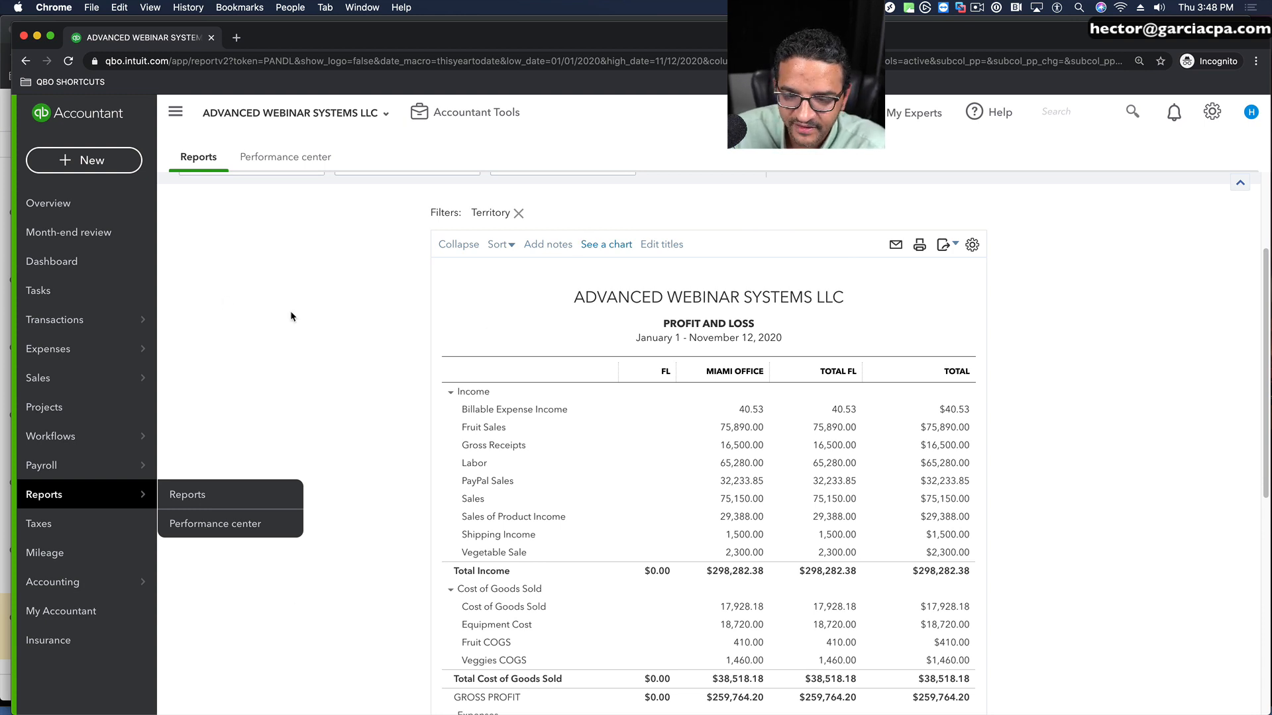
pyautogui.click(633, 297)
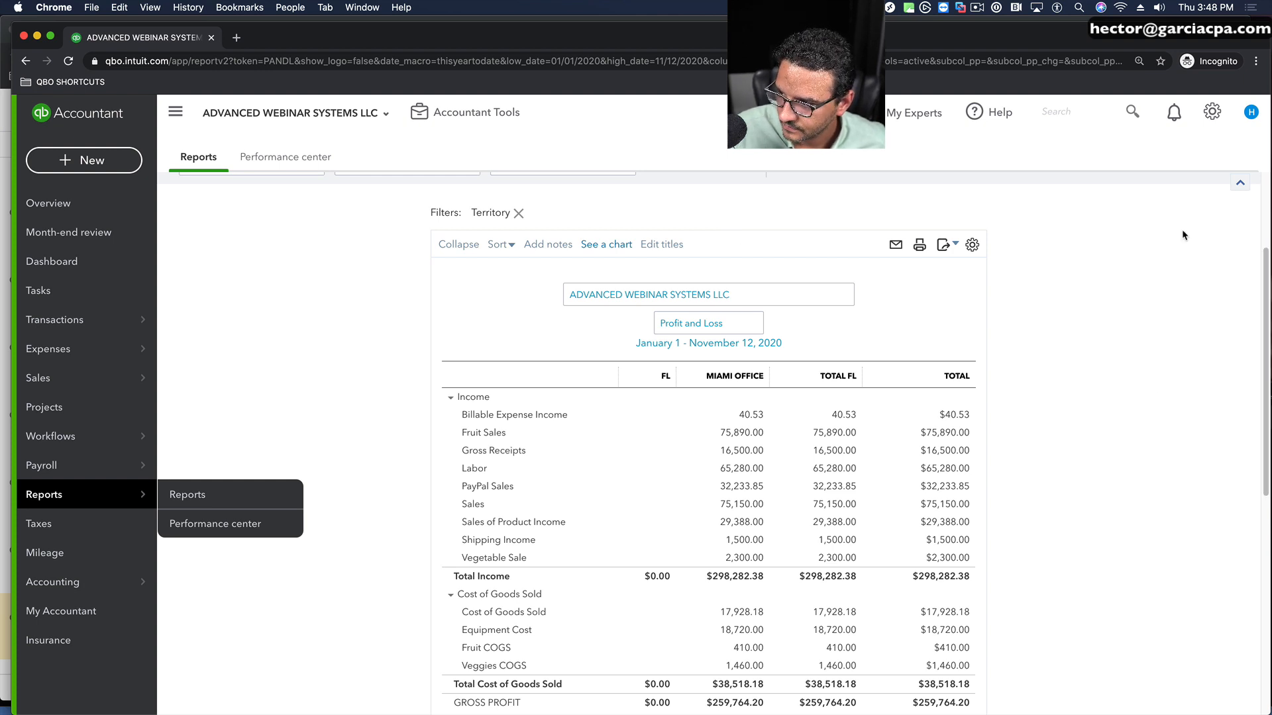
pyautogui.click(1211, 112)
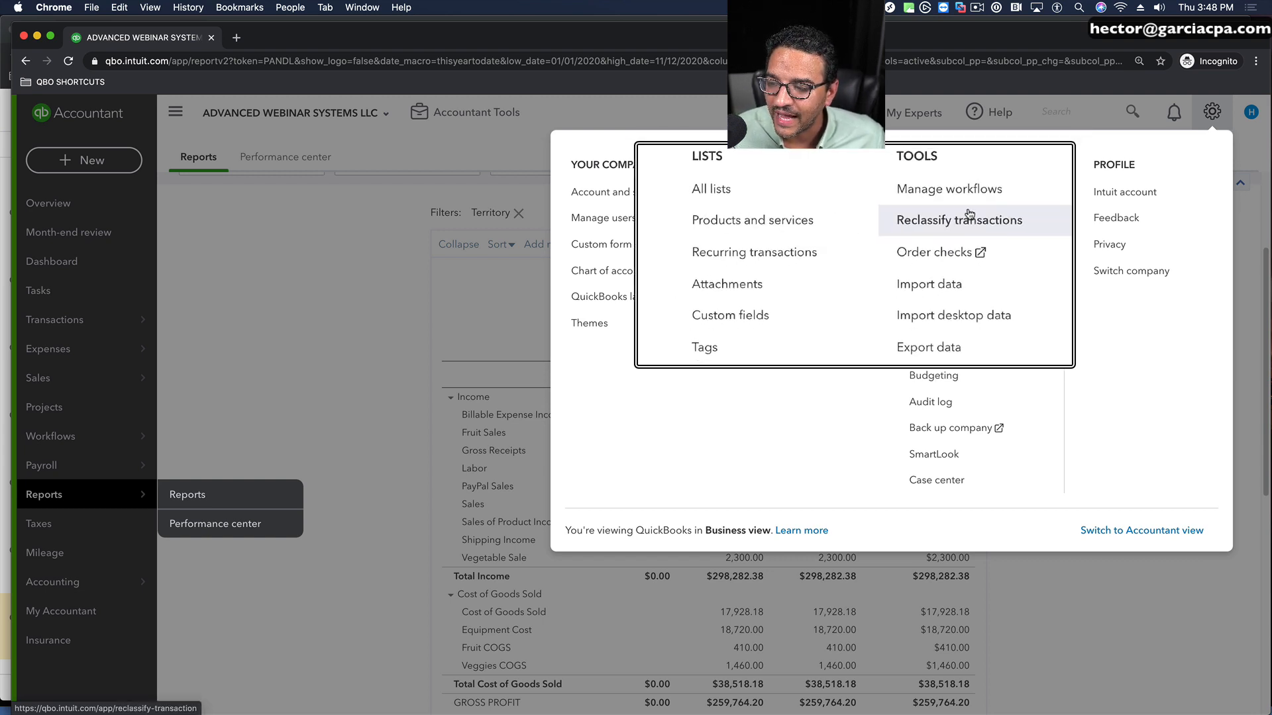
pyautogui.click(969, 218)
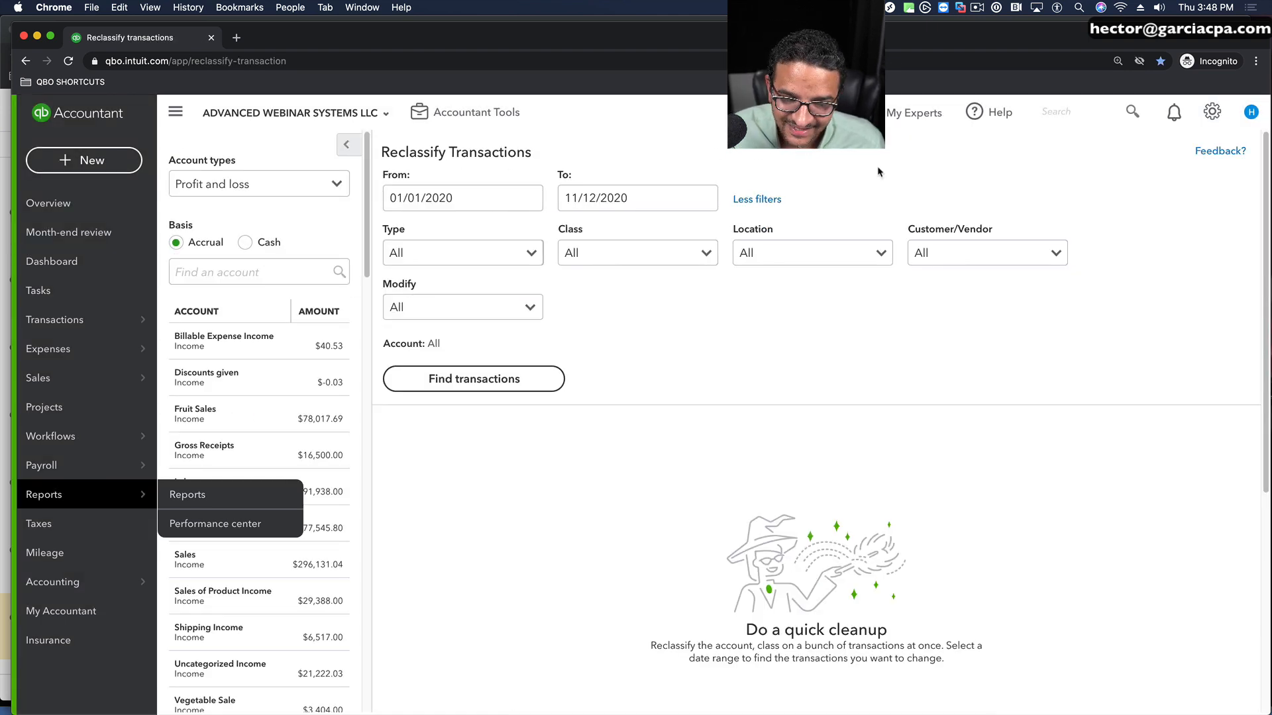
pyautogui.click(437, 117)
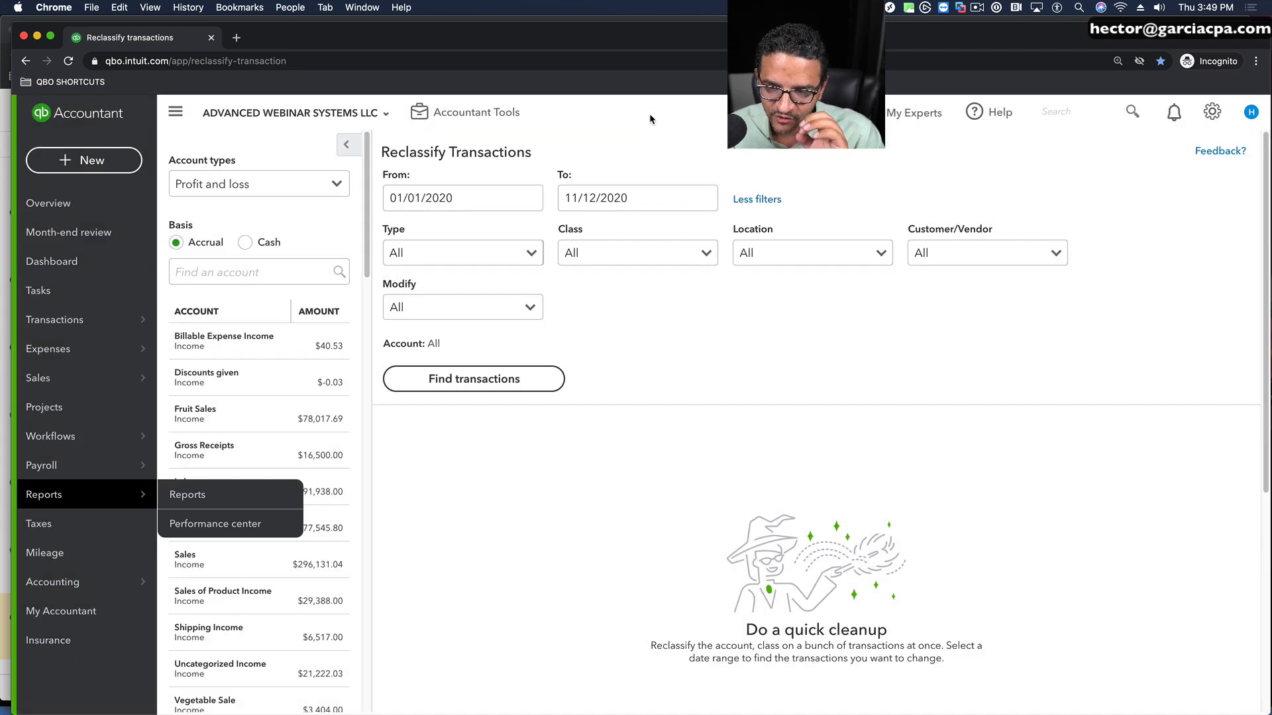
# Step: Switch to the Google Slides deck, show the "Reclassify Classes or Locations" slide and select its reclassify-transaction link text
pyautogui.click(5, 157)
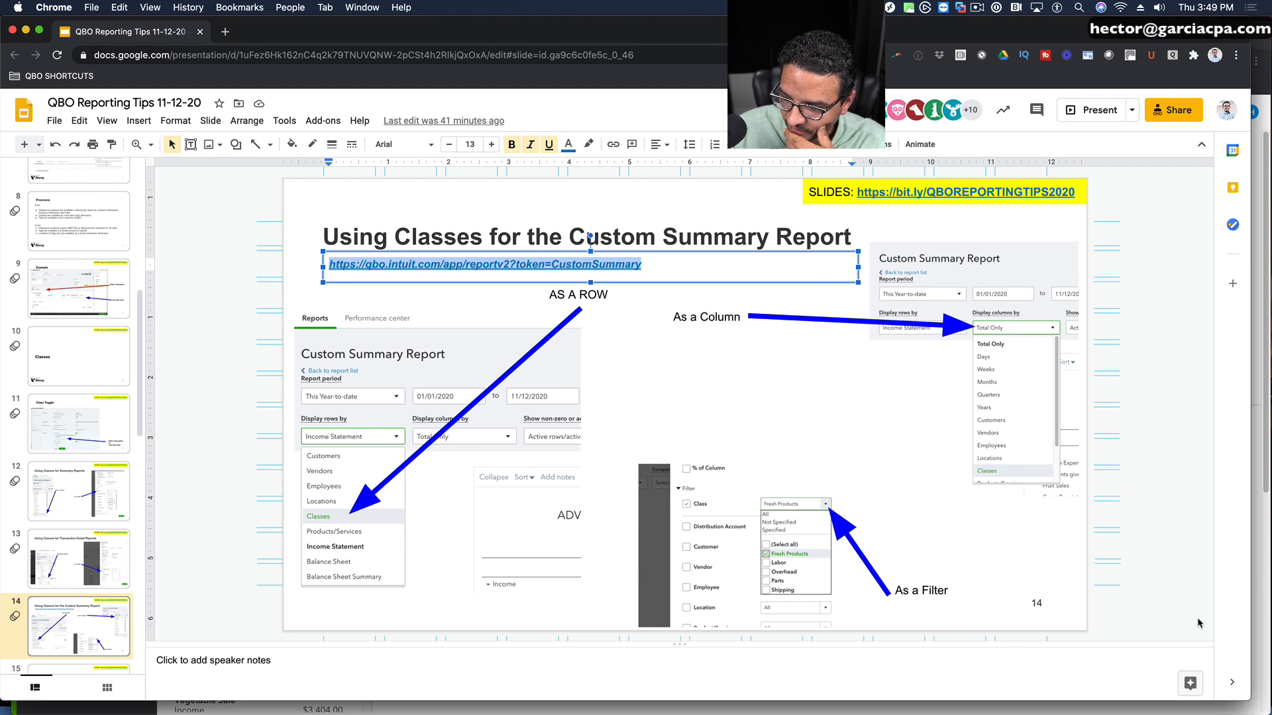
pyautogui.scroll(-12, 94, 497)
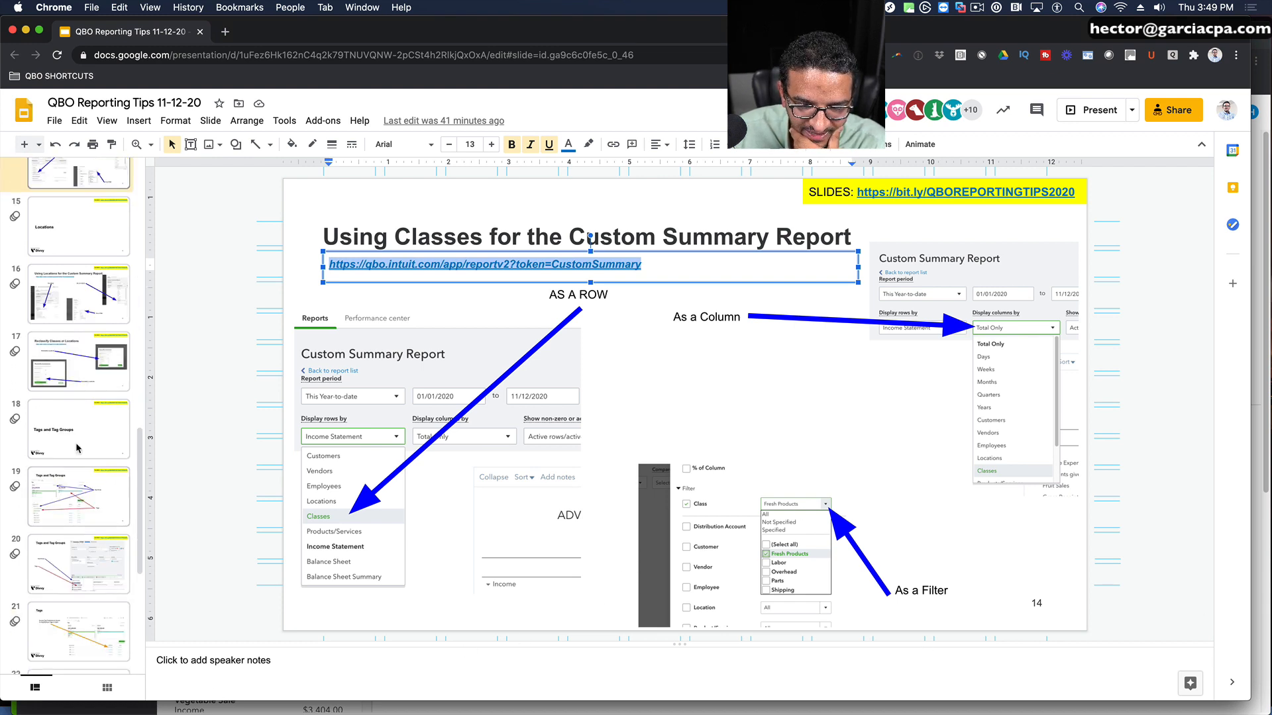
pyautogui.scroll(6, 76, 351)
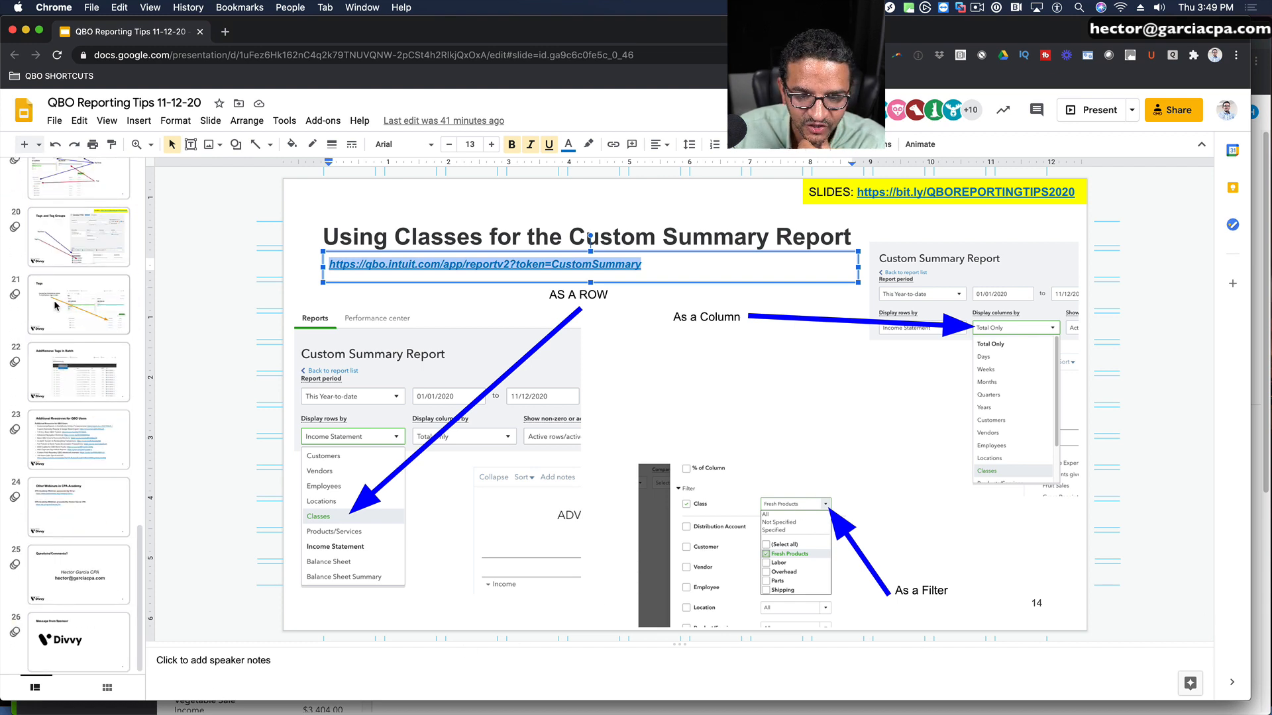
pyautogui.click(73, 306)
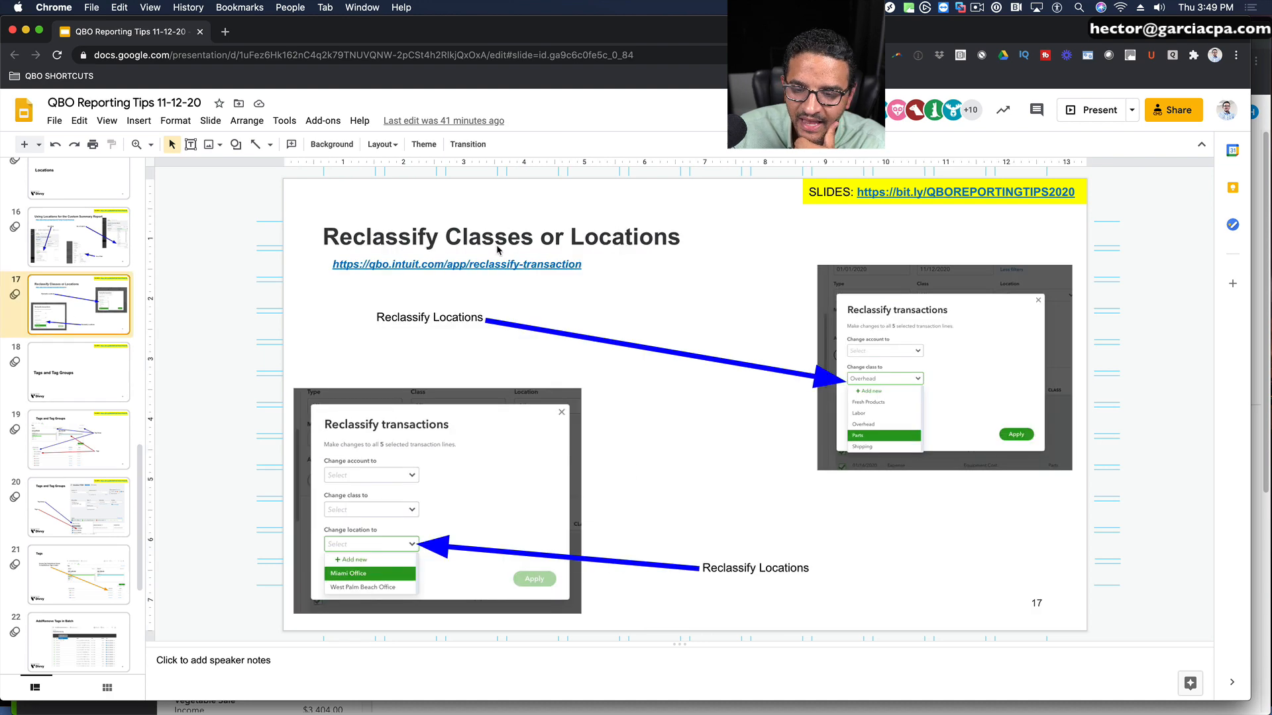
pyautogui.click(591, 266)
pyautogui.moveTo(591, 267); pyautogui.dragTo(308, 254)
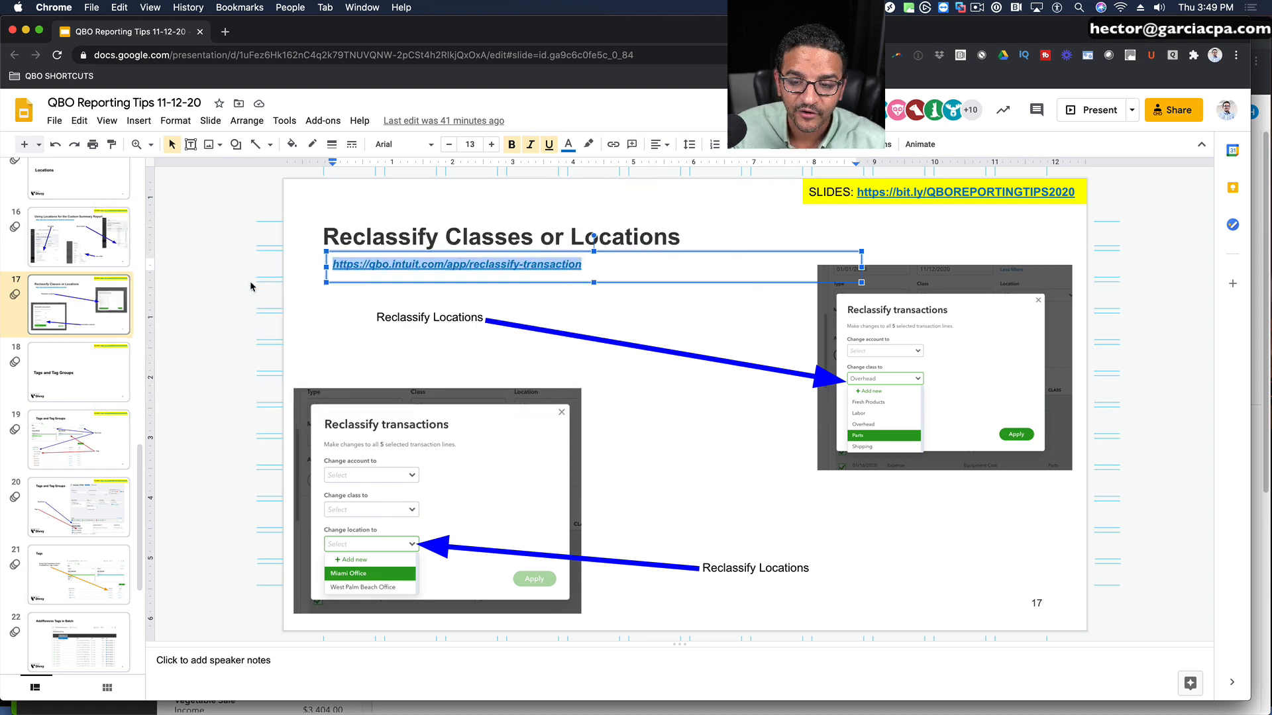
# Step: Switch back to QuickBooks, collapse the side navigation, visit the report list and reopen the Reclassify Transactions tool
pyautogui.click(1265, 46)
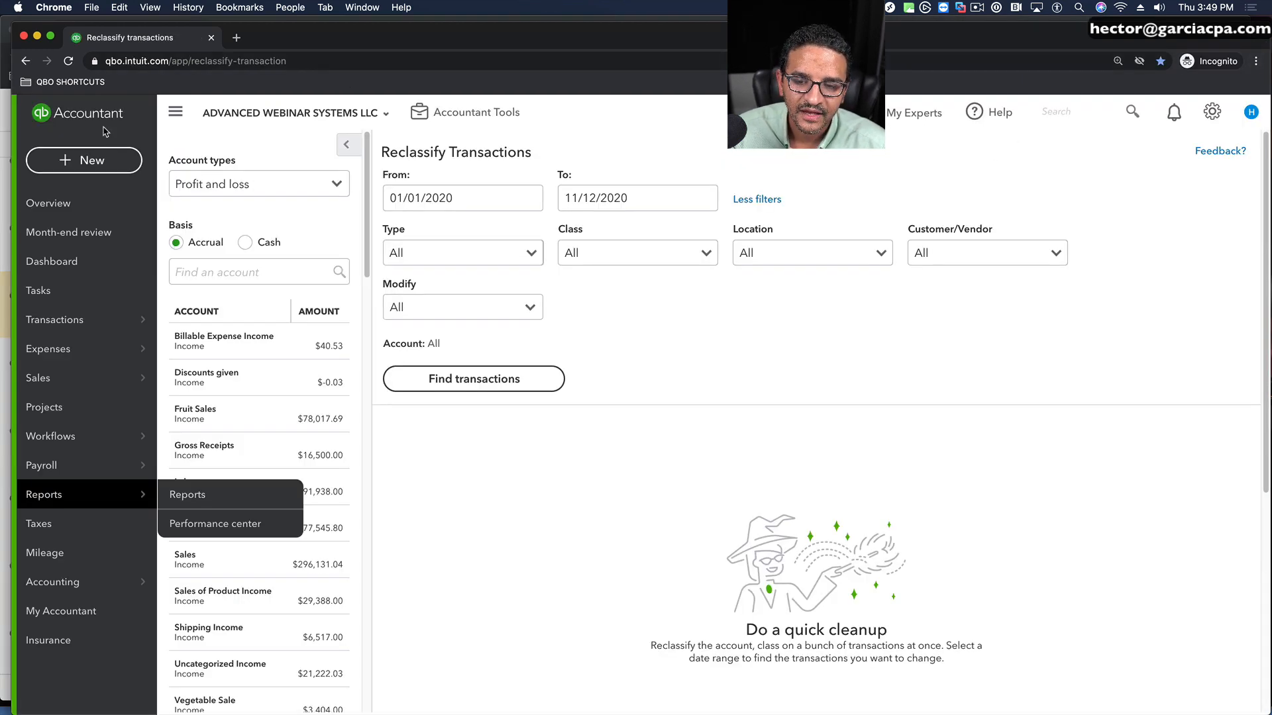
pyautogui.click(176, 111)
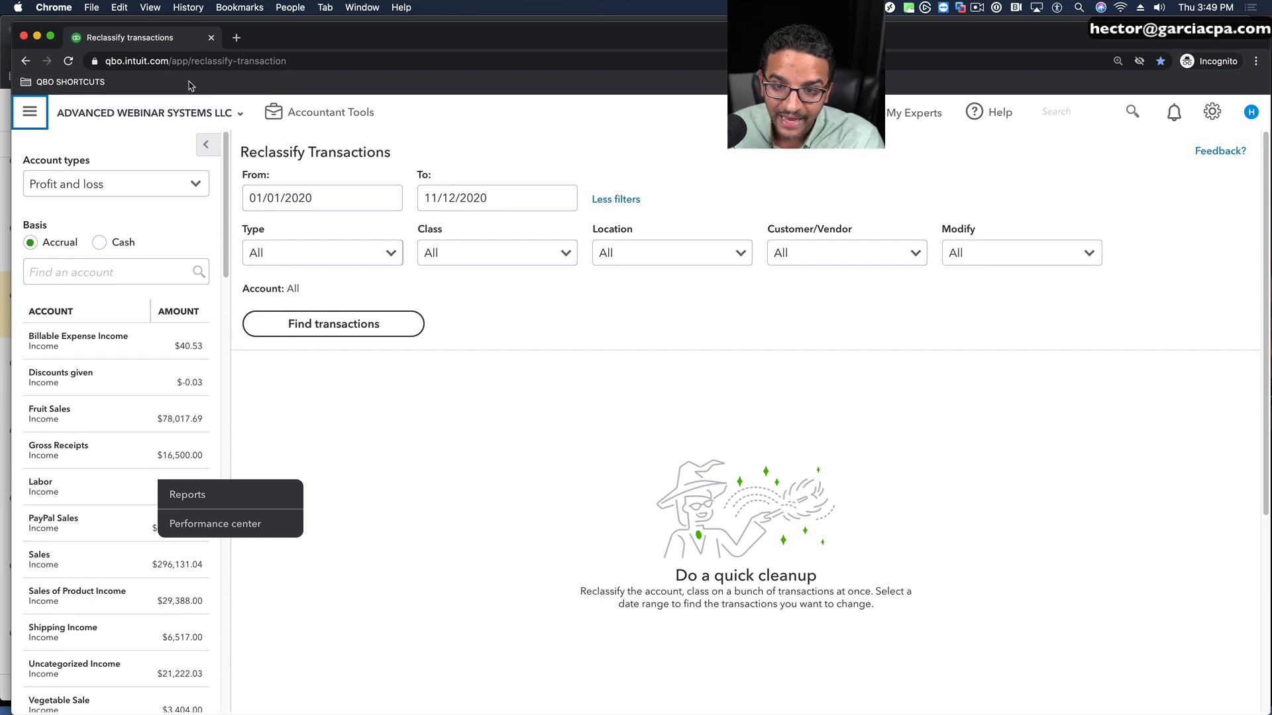
pyautogui.click(303, 60)
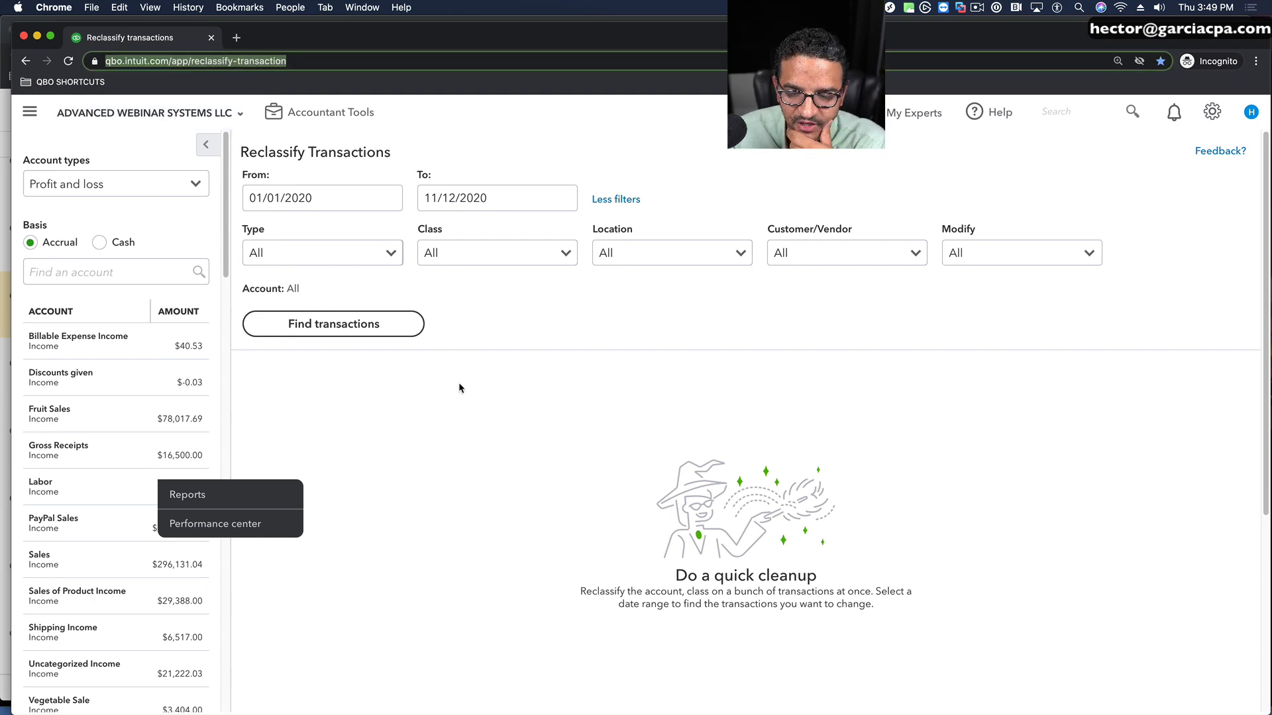
pyautogui.click(196, 496)
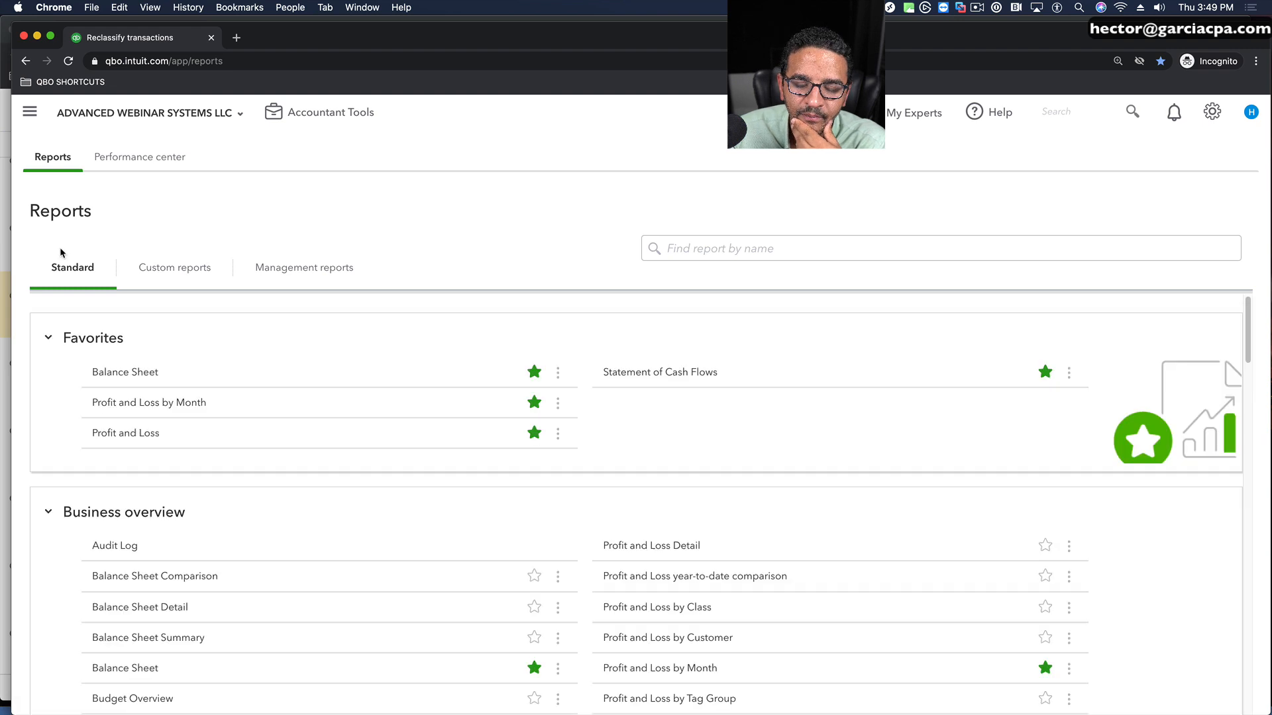
pyautogui.click(276, 113)
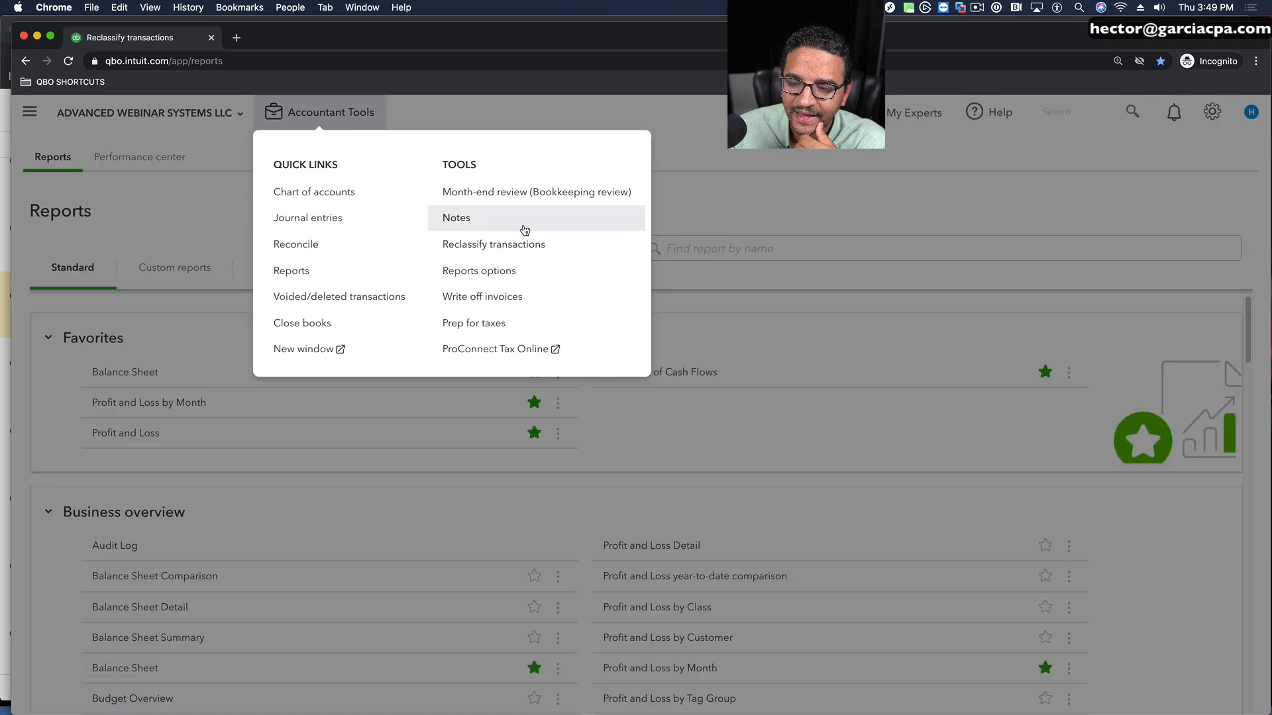
pyautogui.click(494, 245)
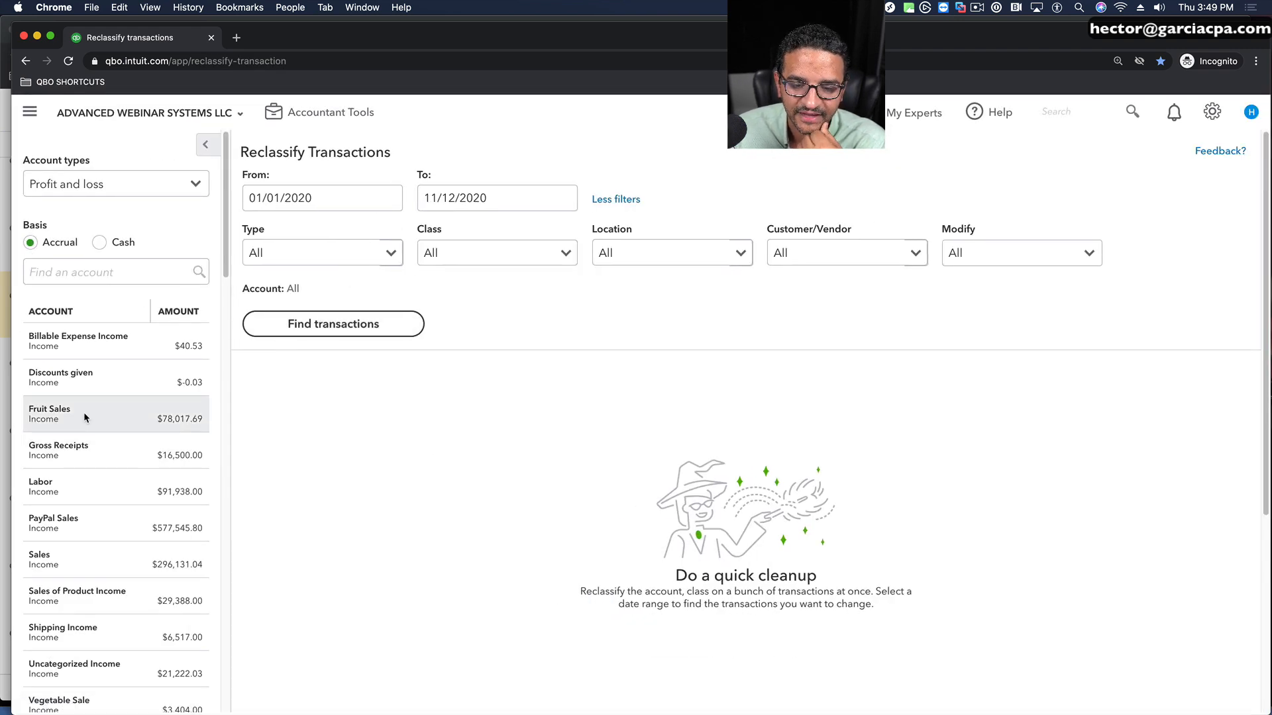
# Step: Examine the class and location assignments of the transactions in the Gross Receipts and Fruit Sales accounts
pyautogui.click(56, 442)
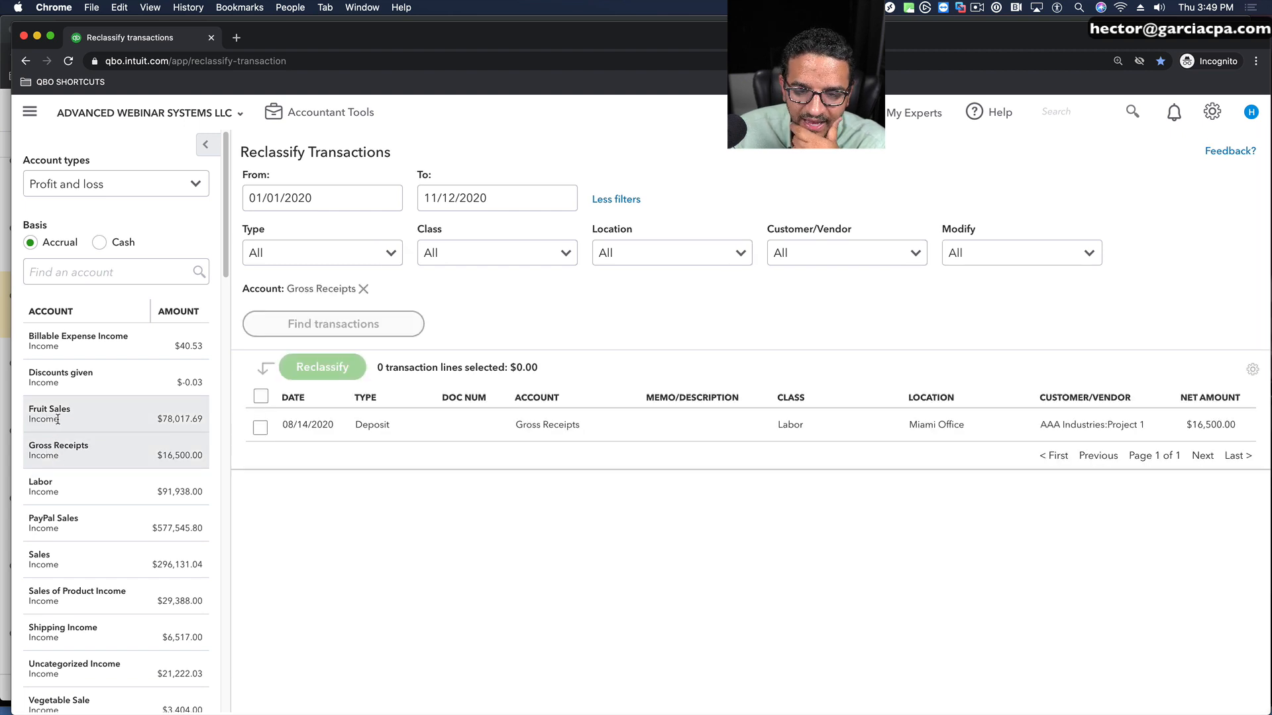
pyautogui.click(57, 420)
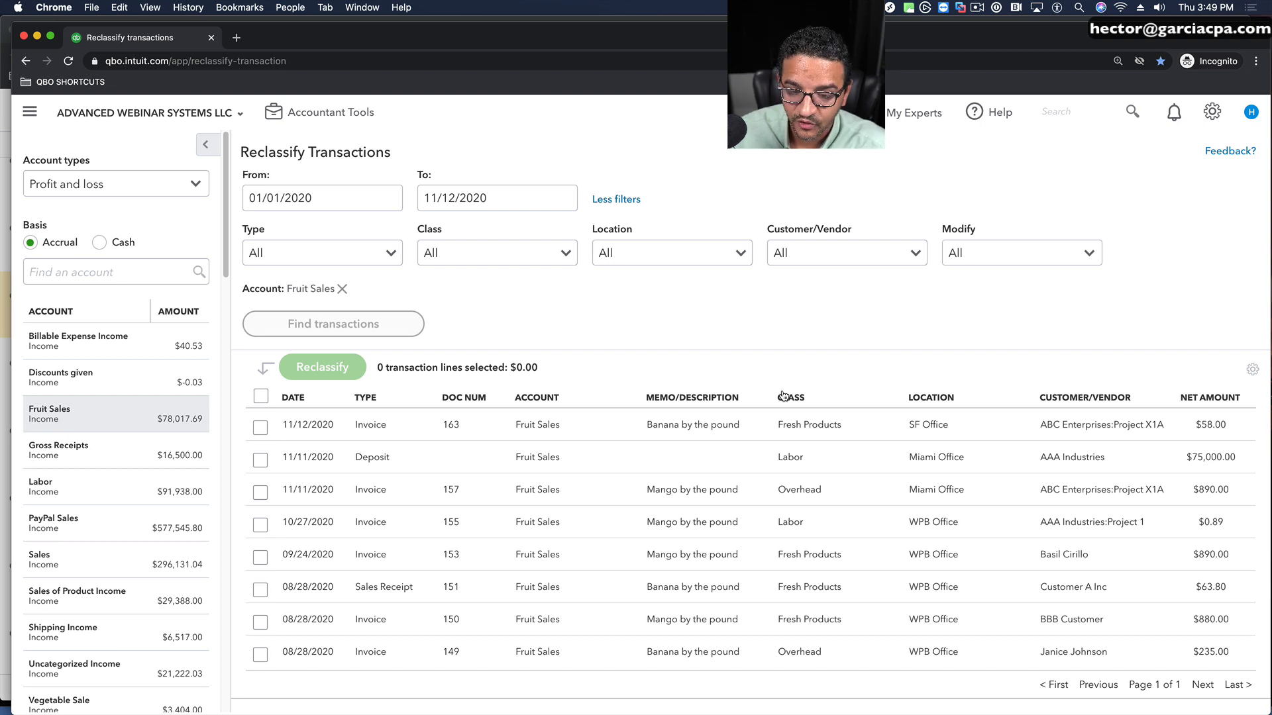
pyautogui.click(115, 450)
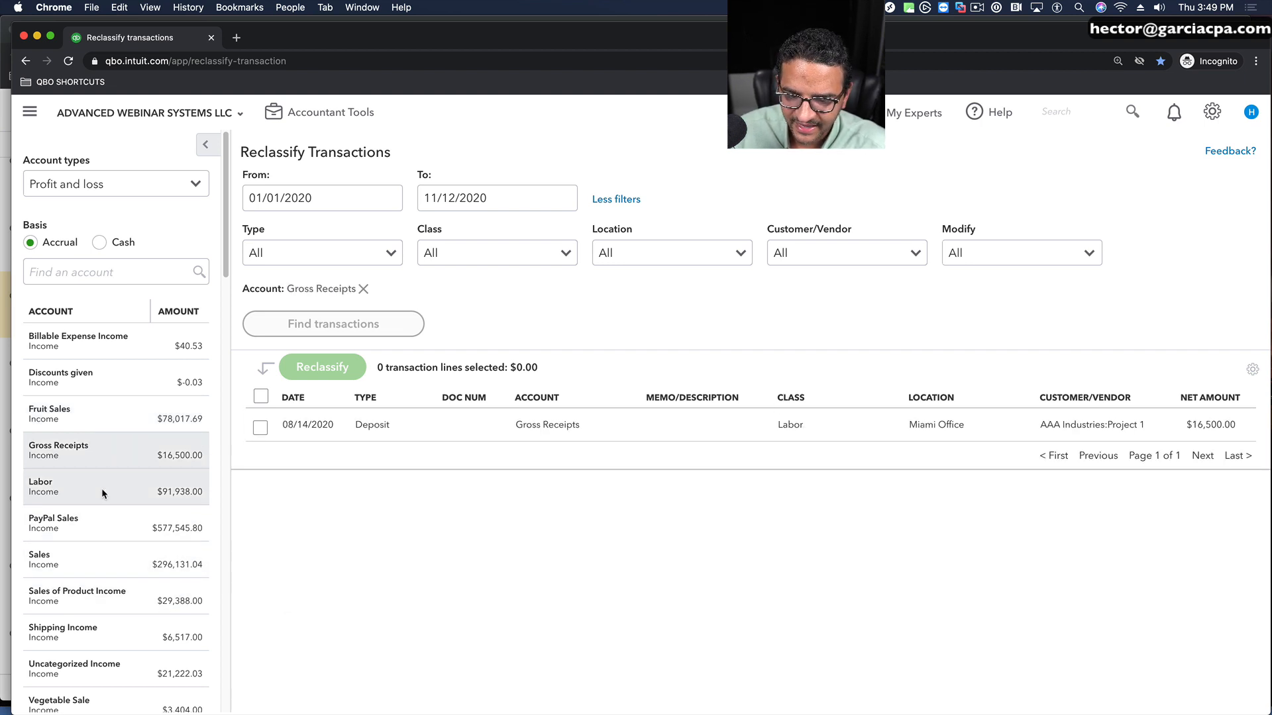
# Step: List the Labor account's transactions, sort them by class, and select the 08/23/2020 invoice and 06/01/2020 deposit
pyautogui.click(101, 492)
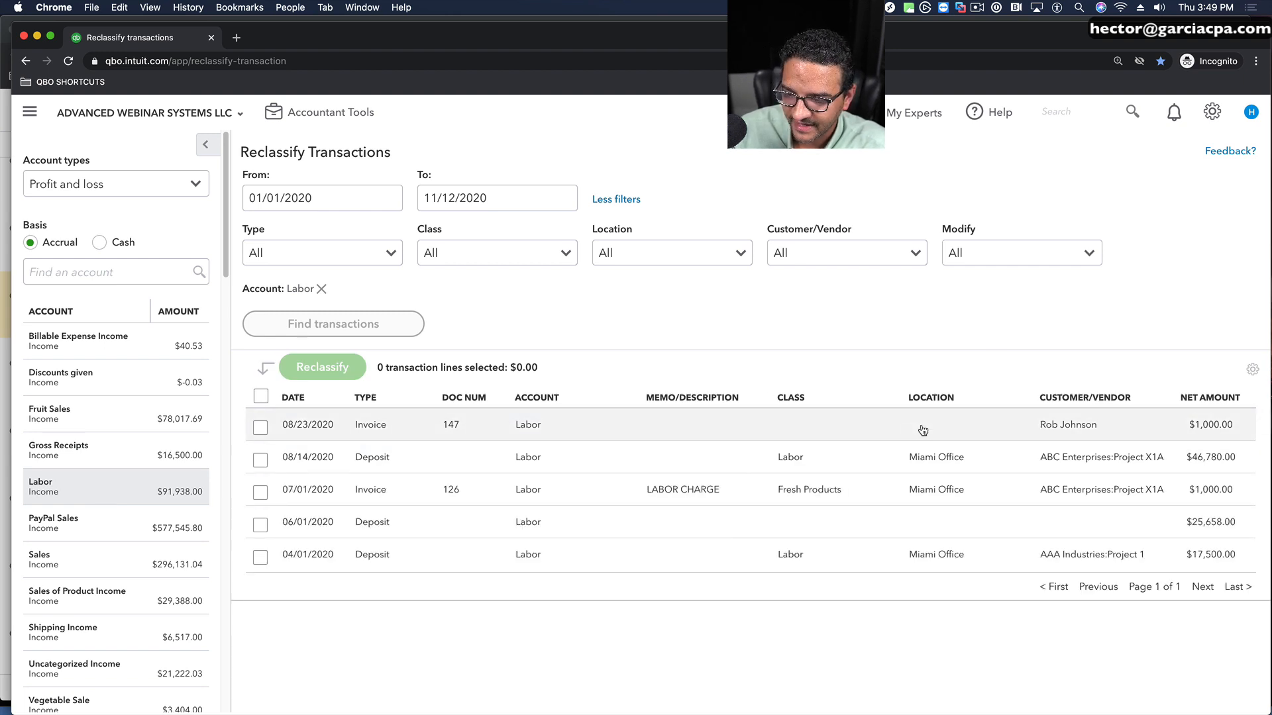
pyautogui.click(792, 397)
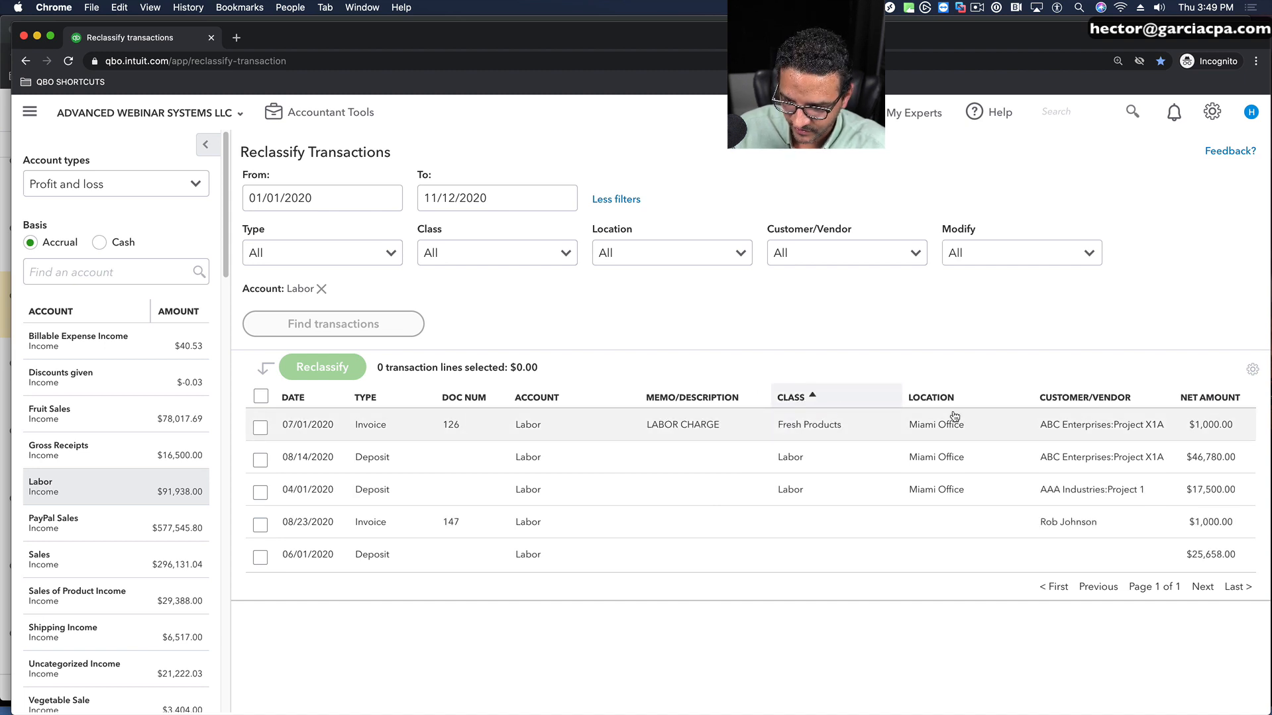
pyautogui.click(260, 525)
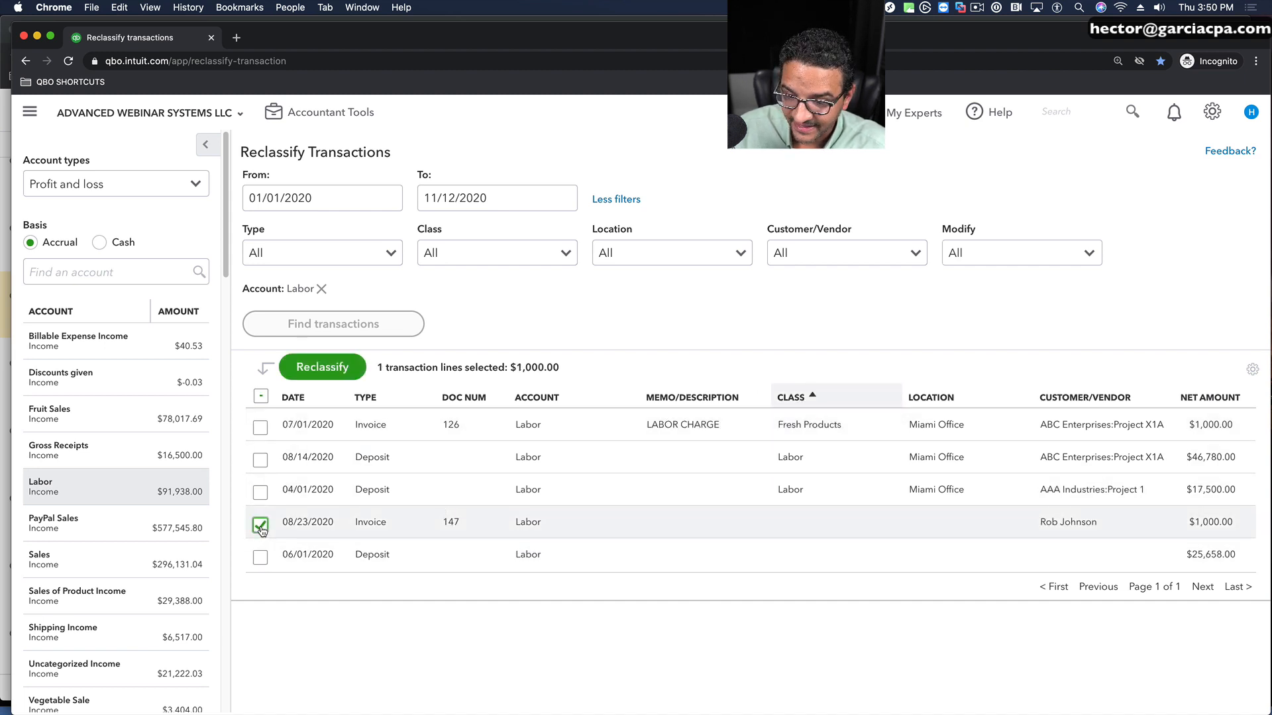
pyautogui.click(261, 558)
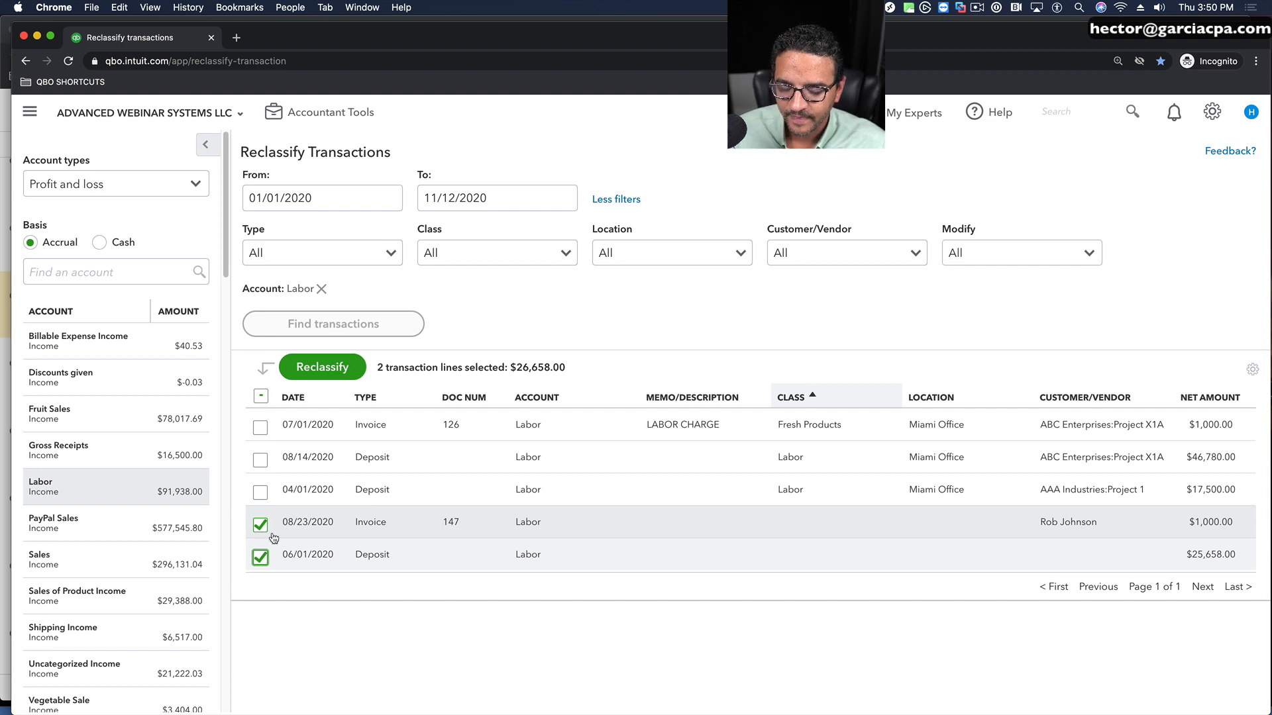
# Step: Reclassify the two selected transaction lines to class Fresh Products and location FL:Miami Office, and apply the change
pyautogui.click(319, 372)
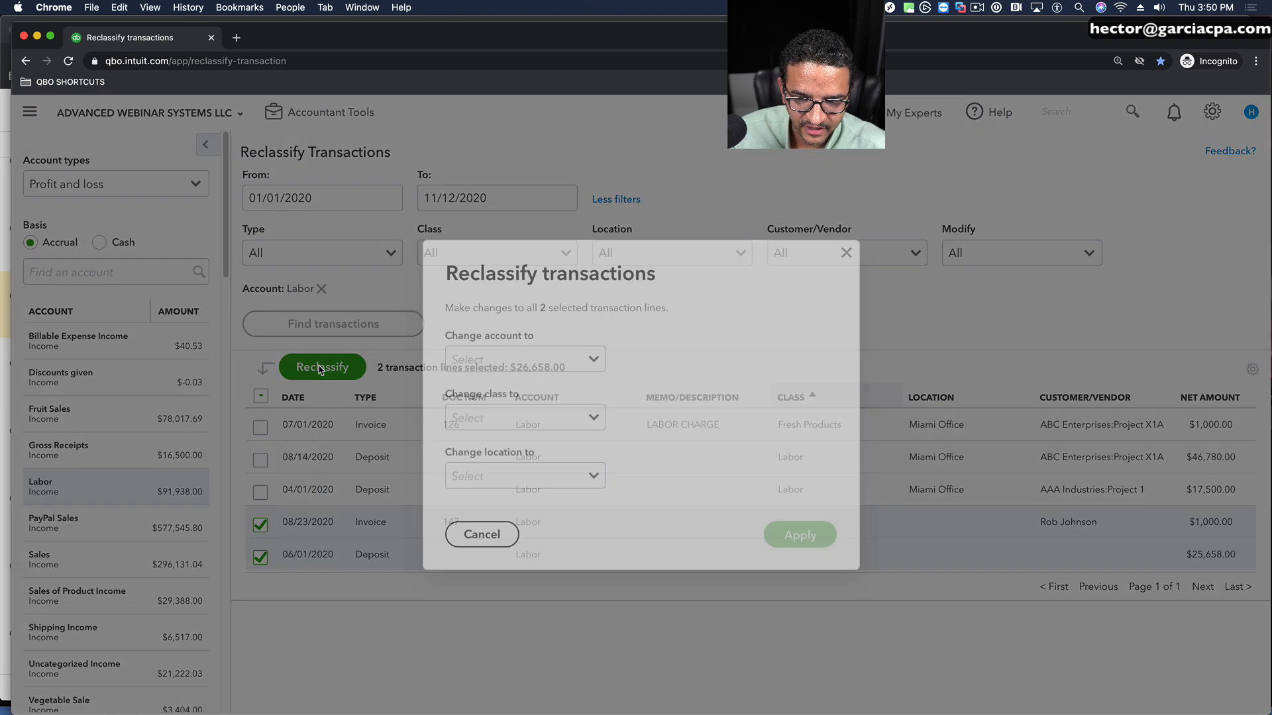
pyautogui.click(598, 417)
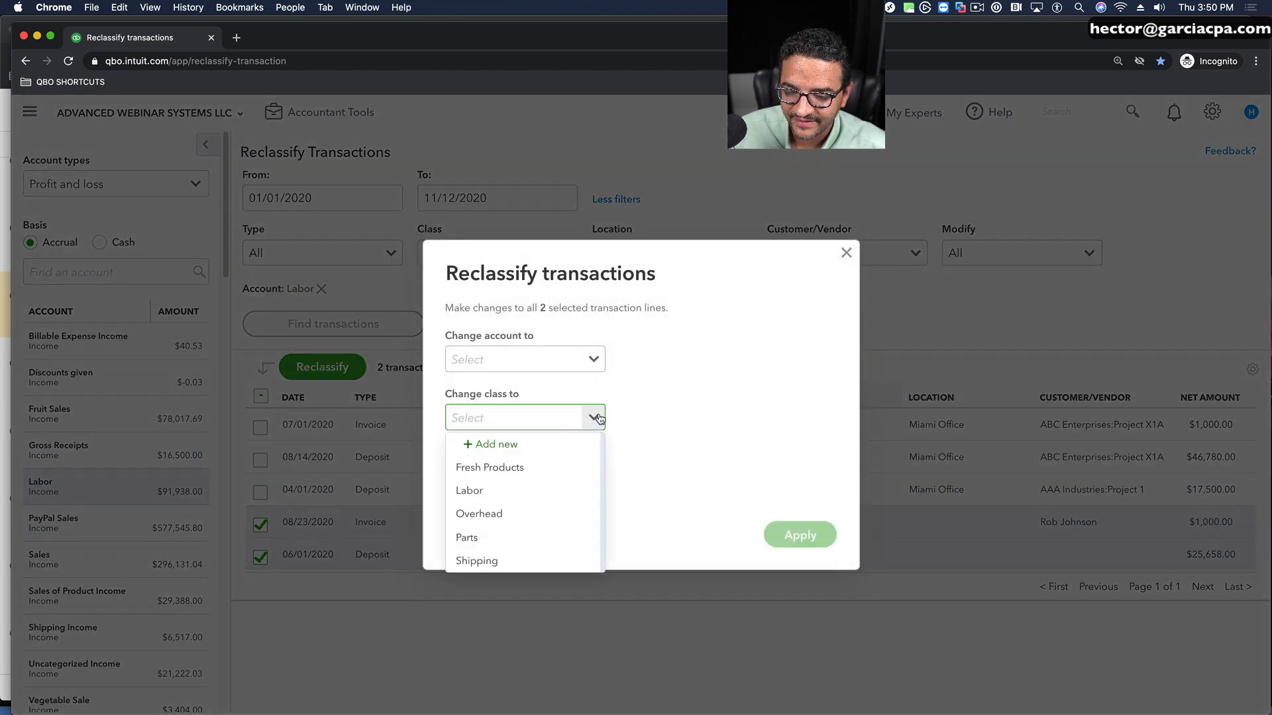
pyautogui.click(477, 469)
pyautogui.click(592, 483)
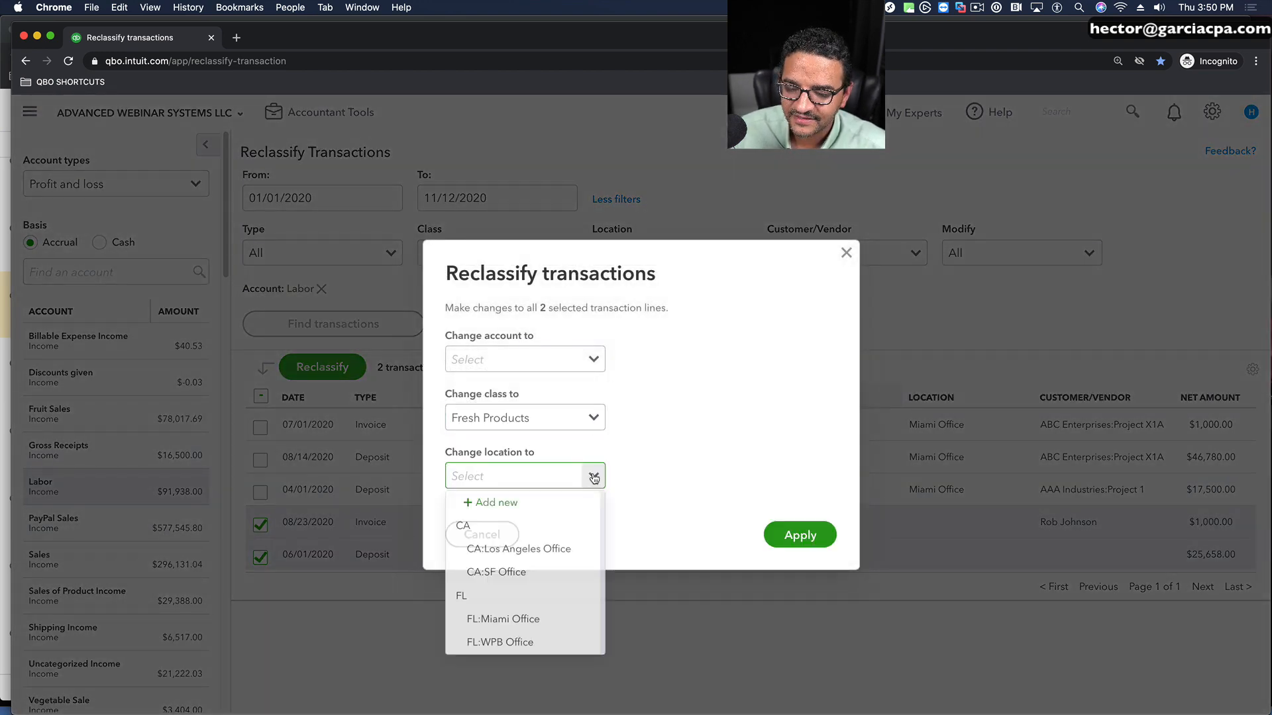
pyautogui.click(492, 618)
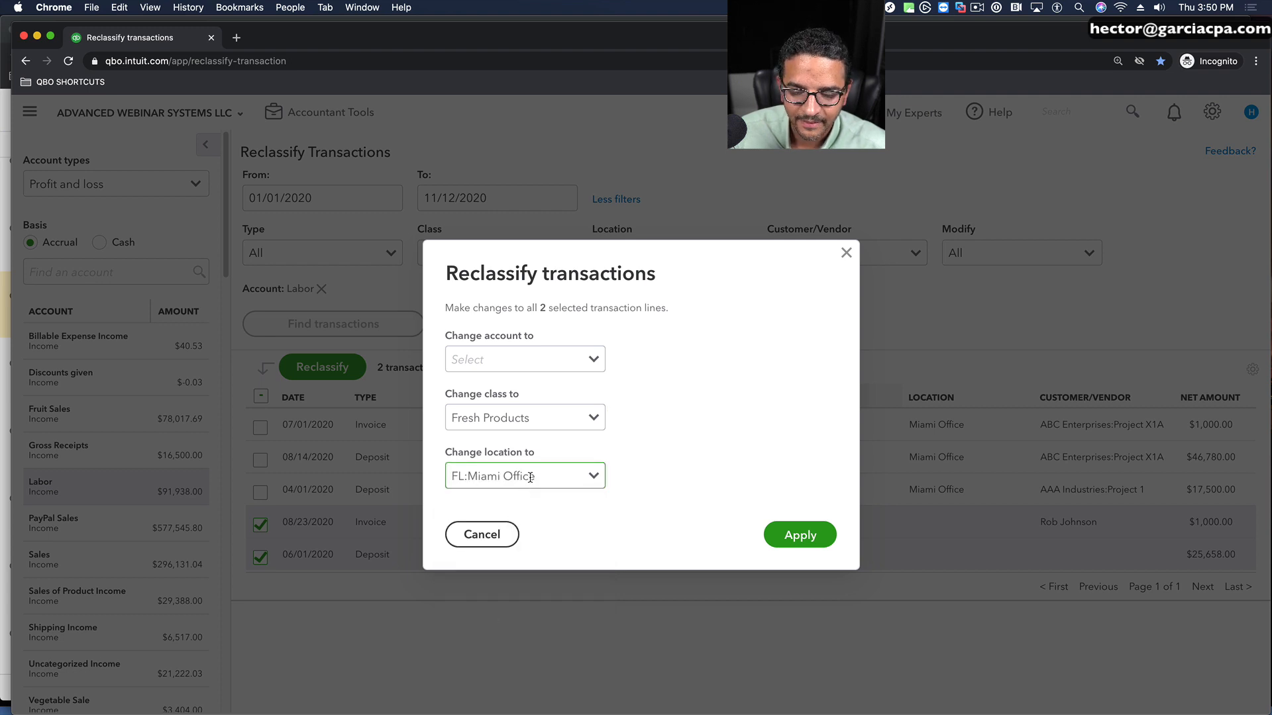
pyautogui.click(806, 528)
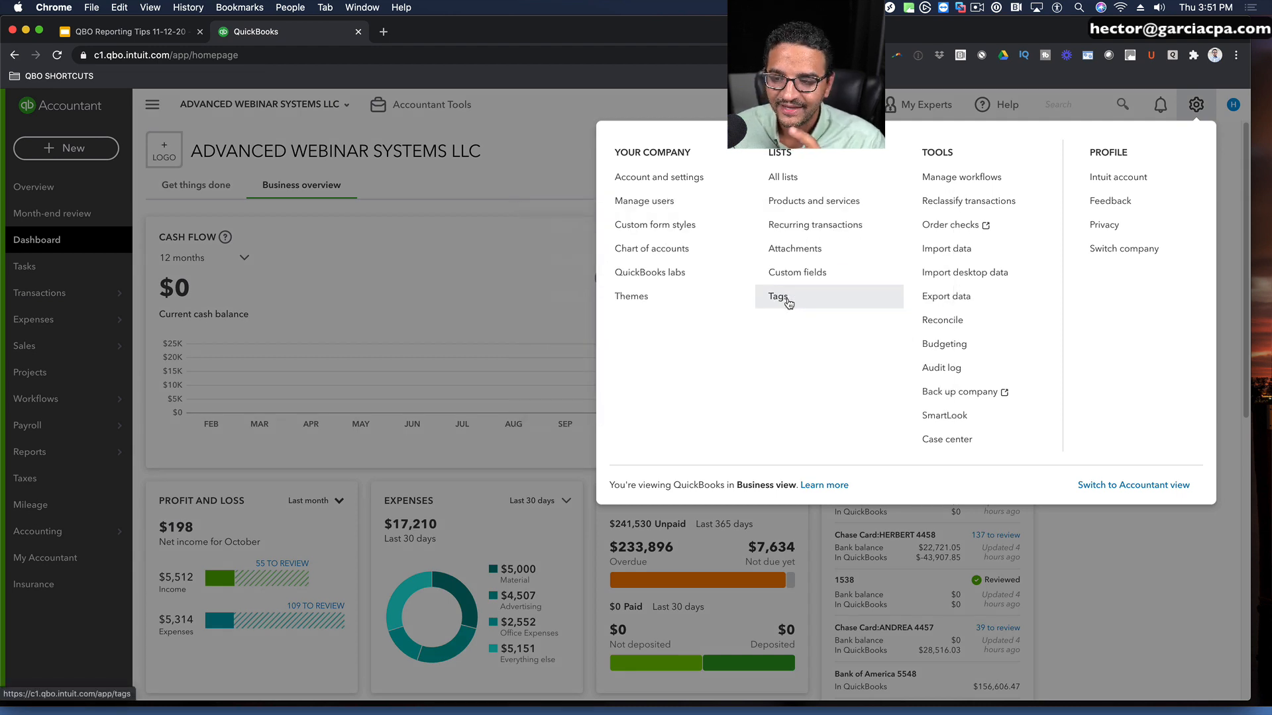
# Step: Open the Tags page and set the Money In period to This year
pyautogui.click(777, 297)
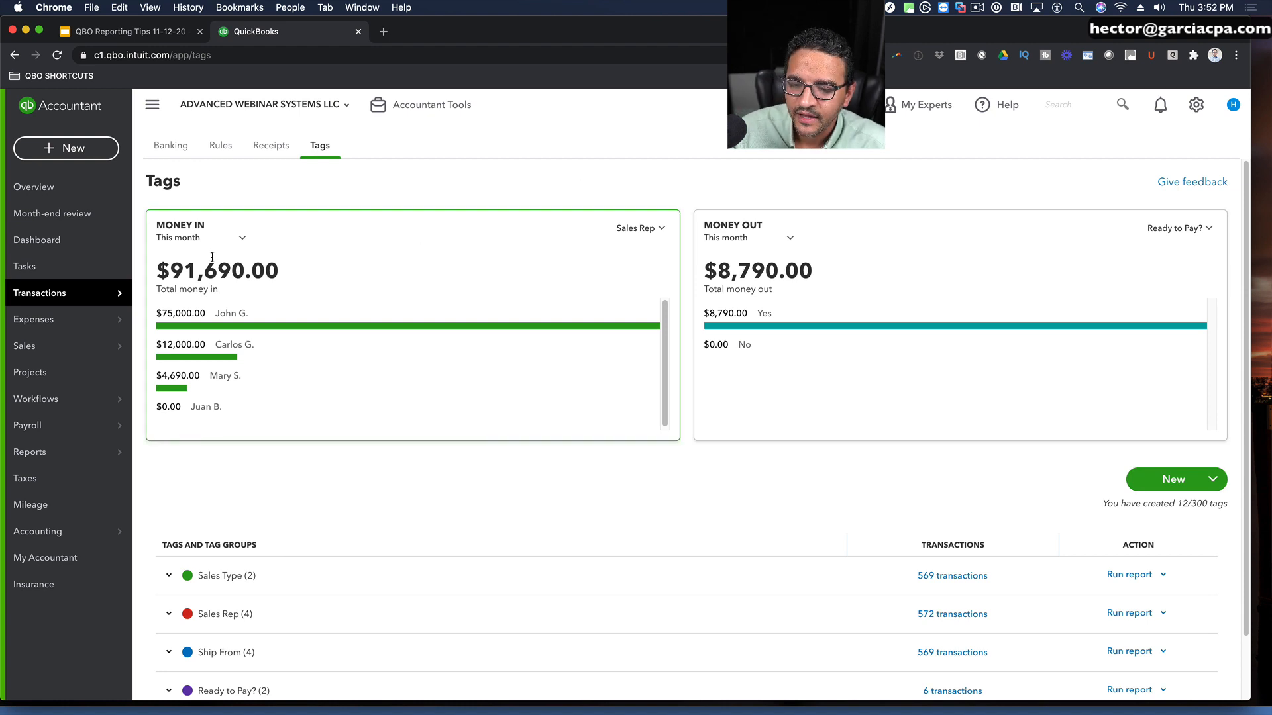
pyautogui.click(243, 237)
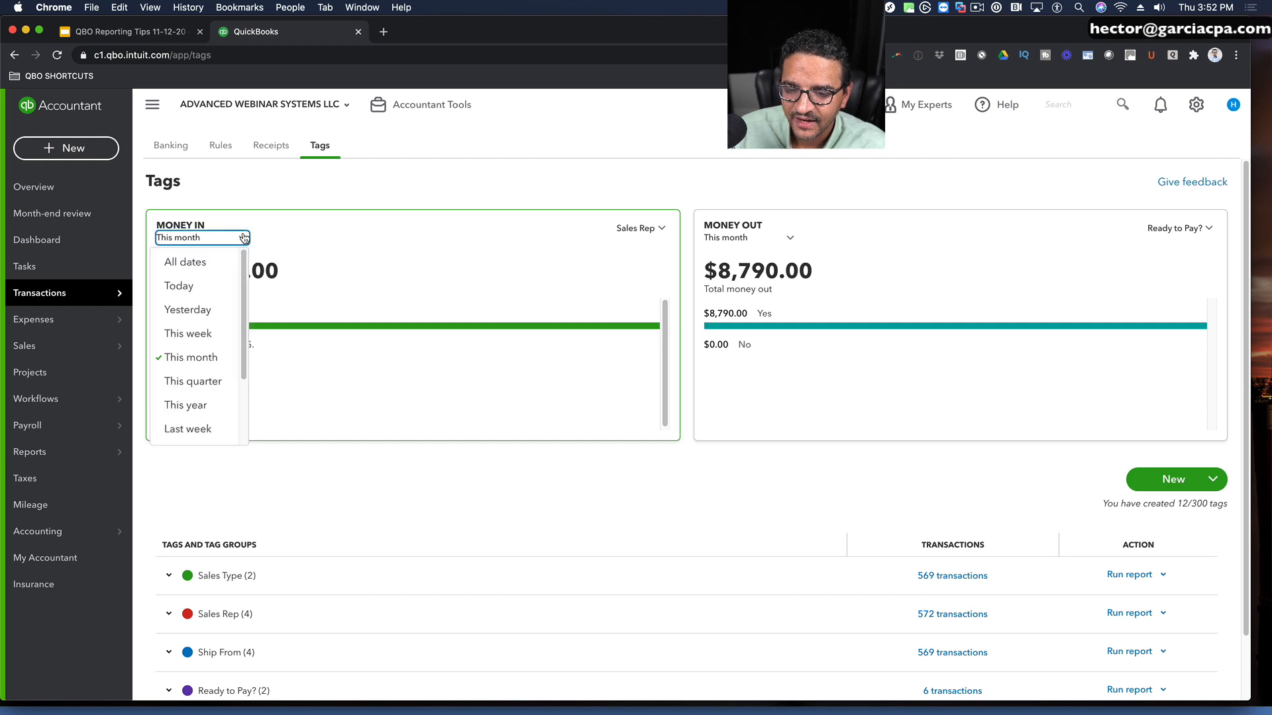
pyautogui.click(186, 405)
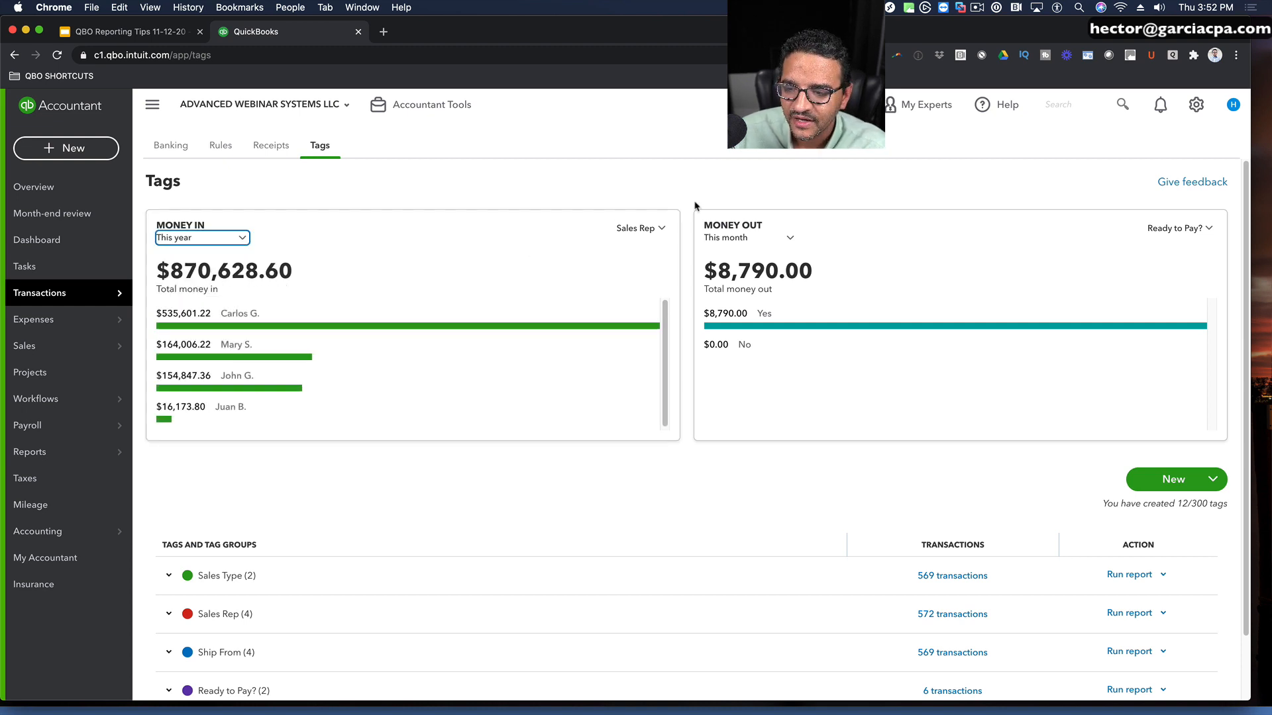
# Step: Compare the Money In breakdown by the Sales Type, Sales Rep and Ship From tag groups
pyautogui.click(660, 230)
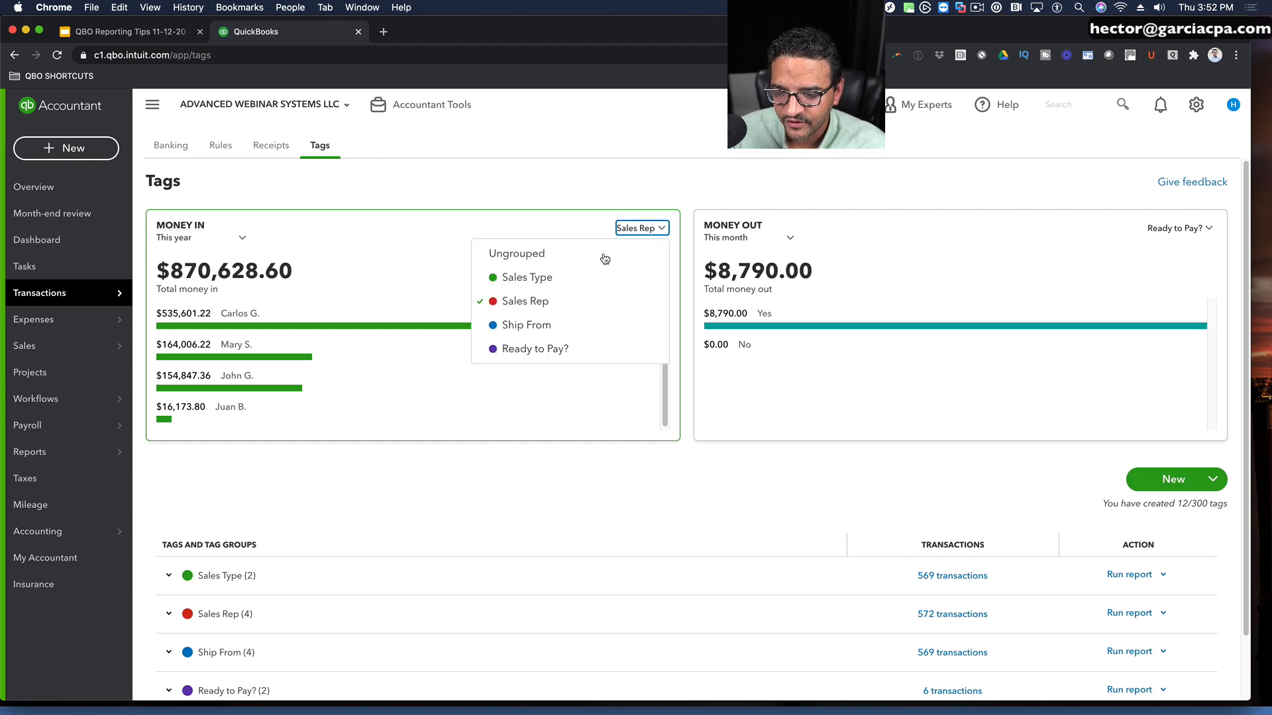
pyautogui.click(506, 278)
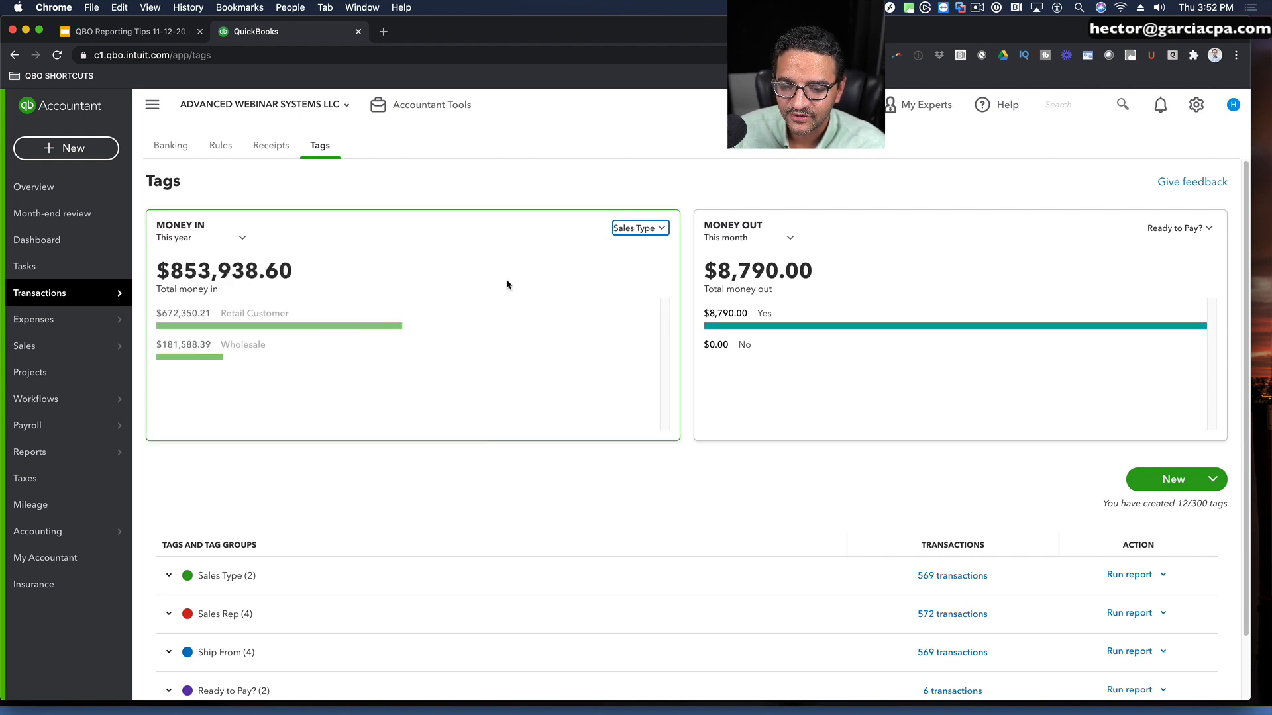
pyautogui.click(658, 229)
pyautogui.click(539, 299)
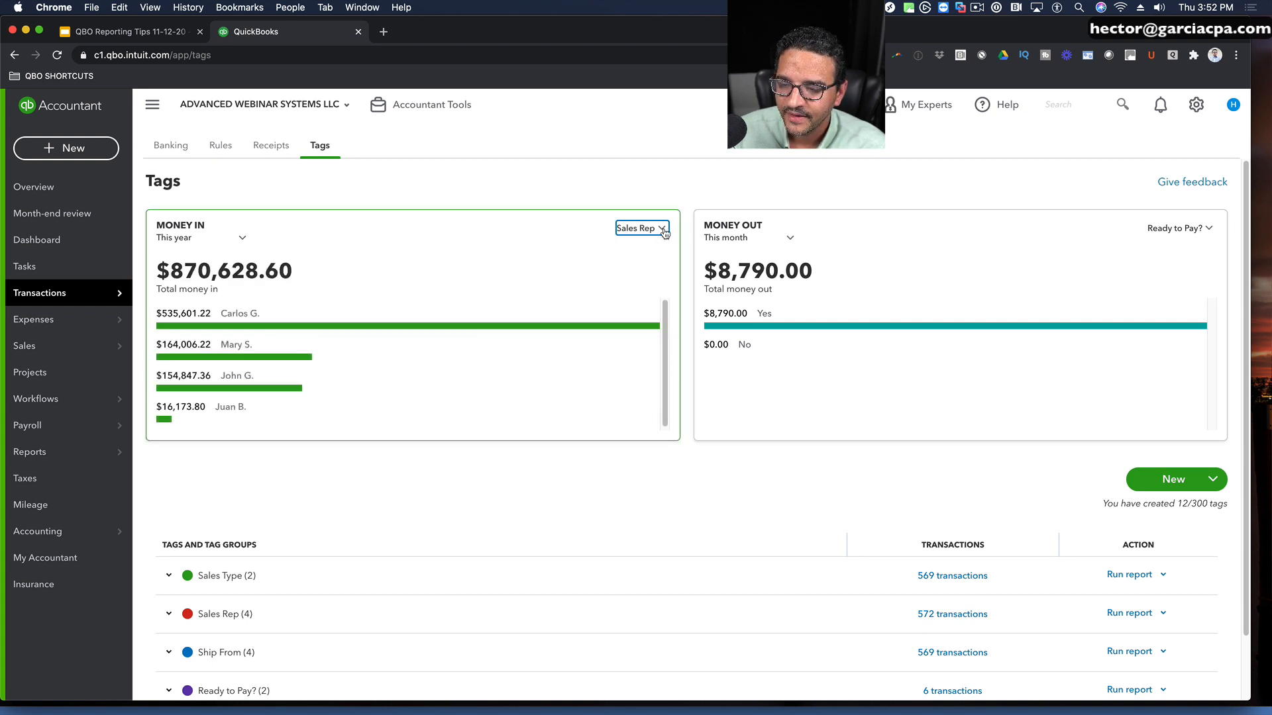
pyautogui.click(660, 229)
pyautogui.click(523, 323)
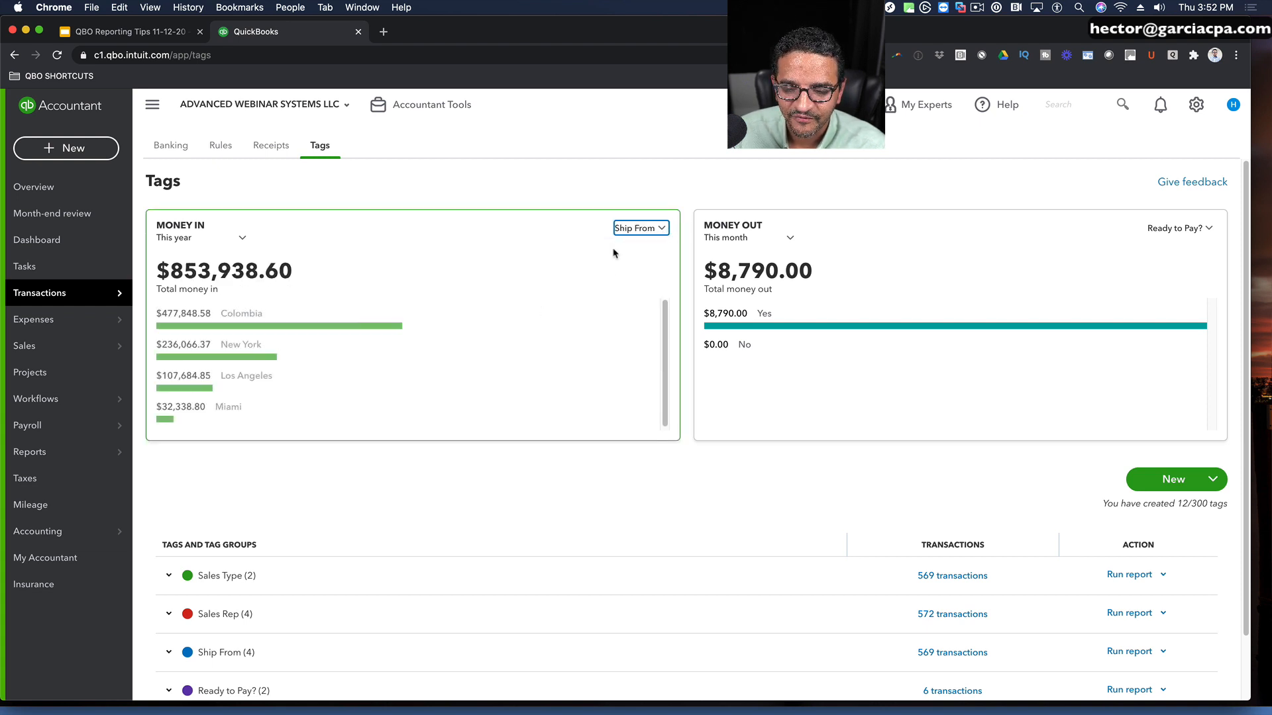
# Step: Check the Money In breakdown by the Ready to Pay? tag group, and switch it back to Sales Type
pyautogui.click(658, 229)
pyautogui.click(533, 352)
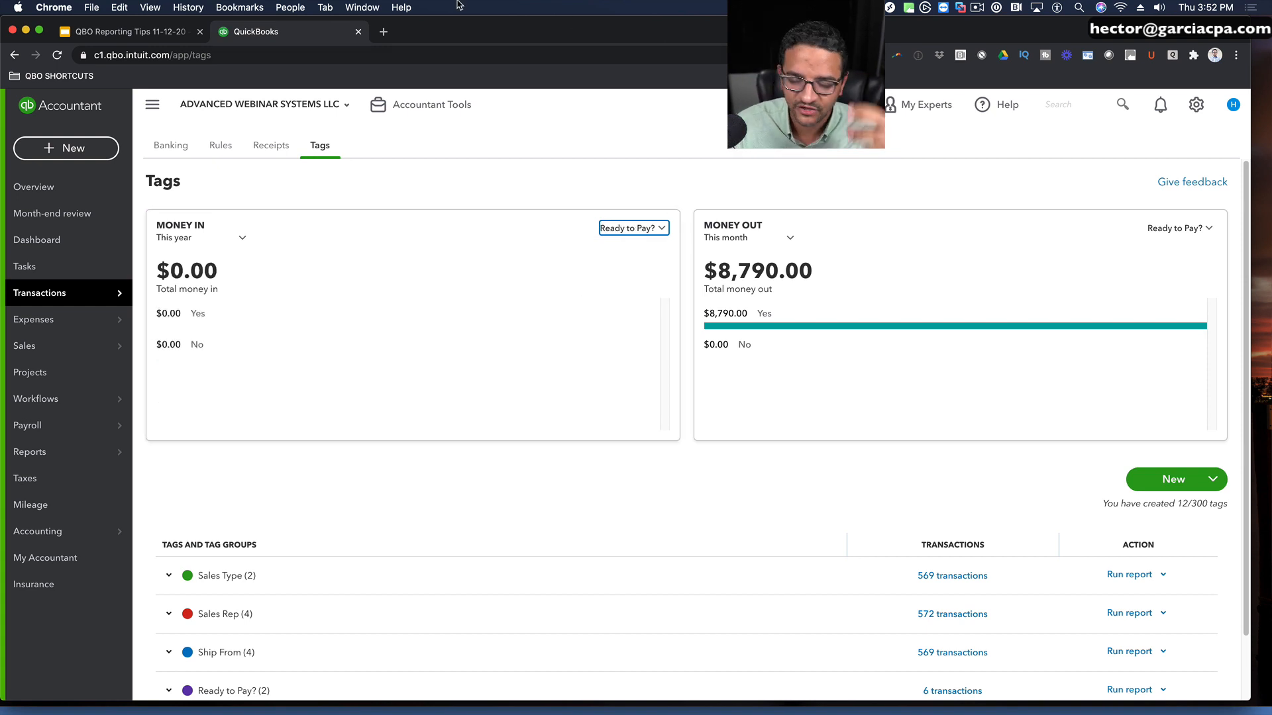
pyautogui.click(662, 229)
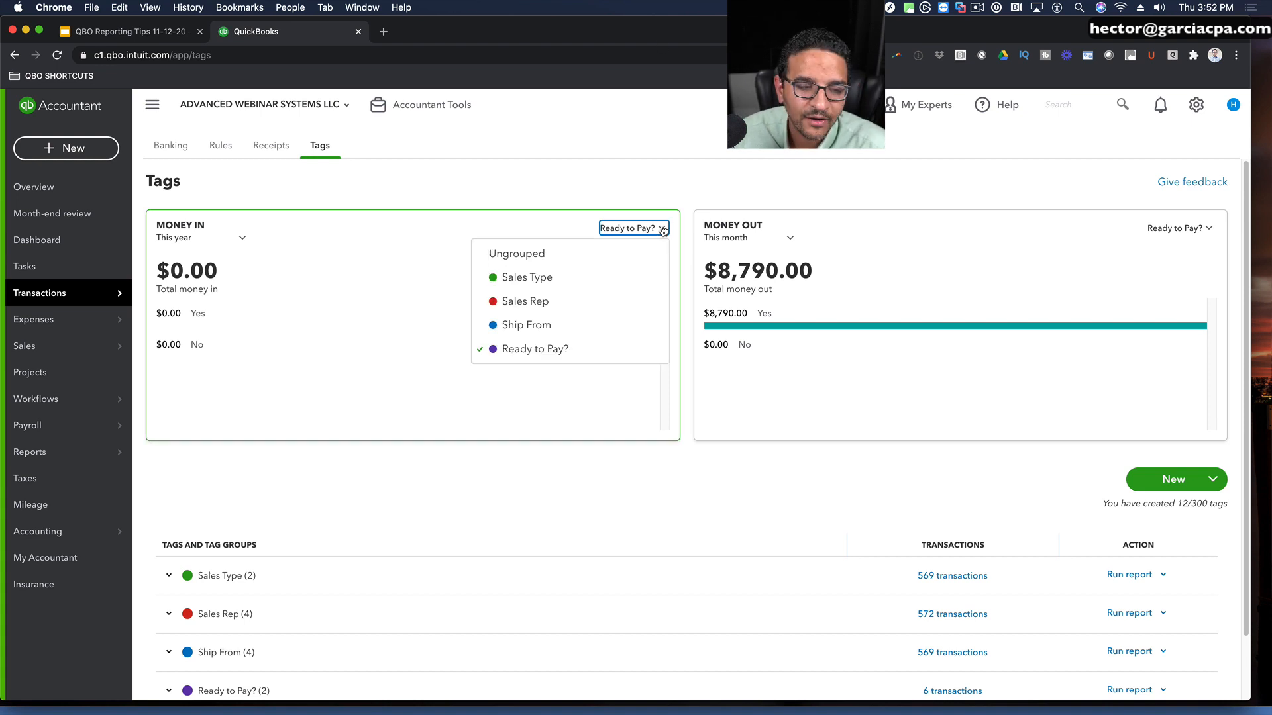
pyautogui.click(574, 276)
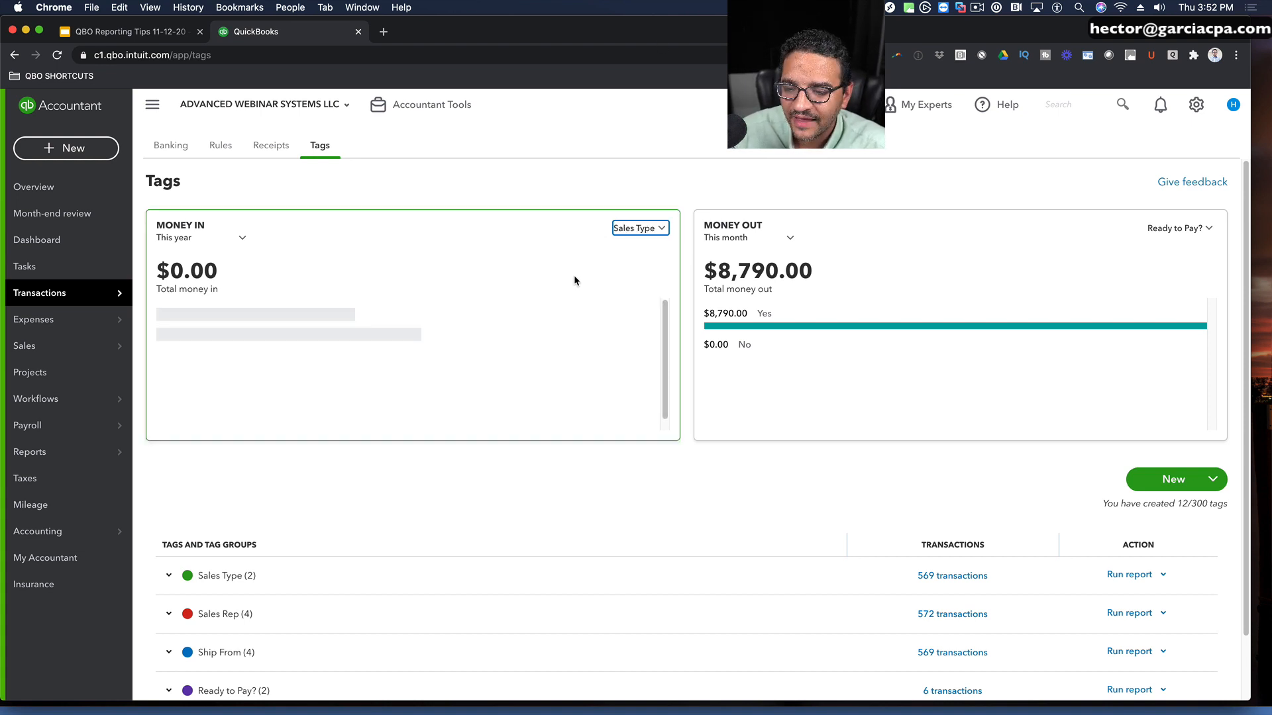
# Step: Set the Money Out period to This year and review its available tag groups, keeping Ready to Pay?
pyautogui.click(787, 239)
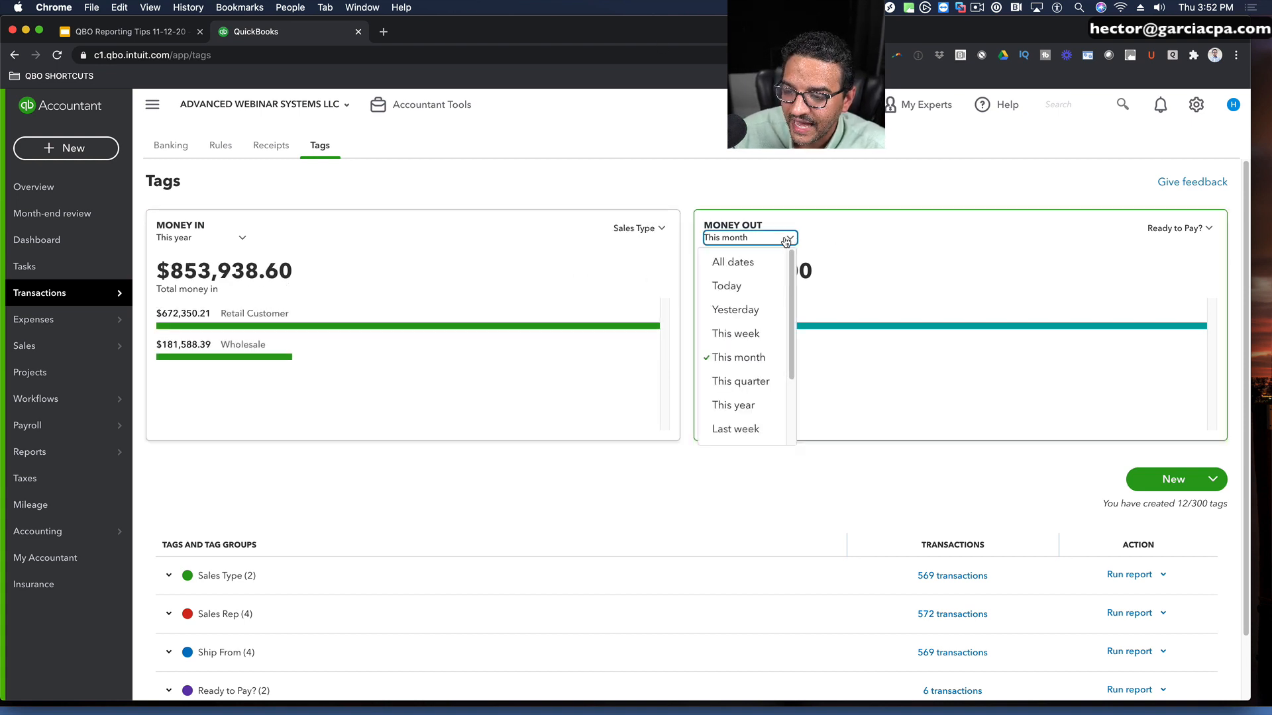
pyautogui.click(733, 403)
pyautogui.click(1204, 230)
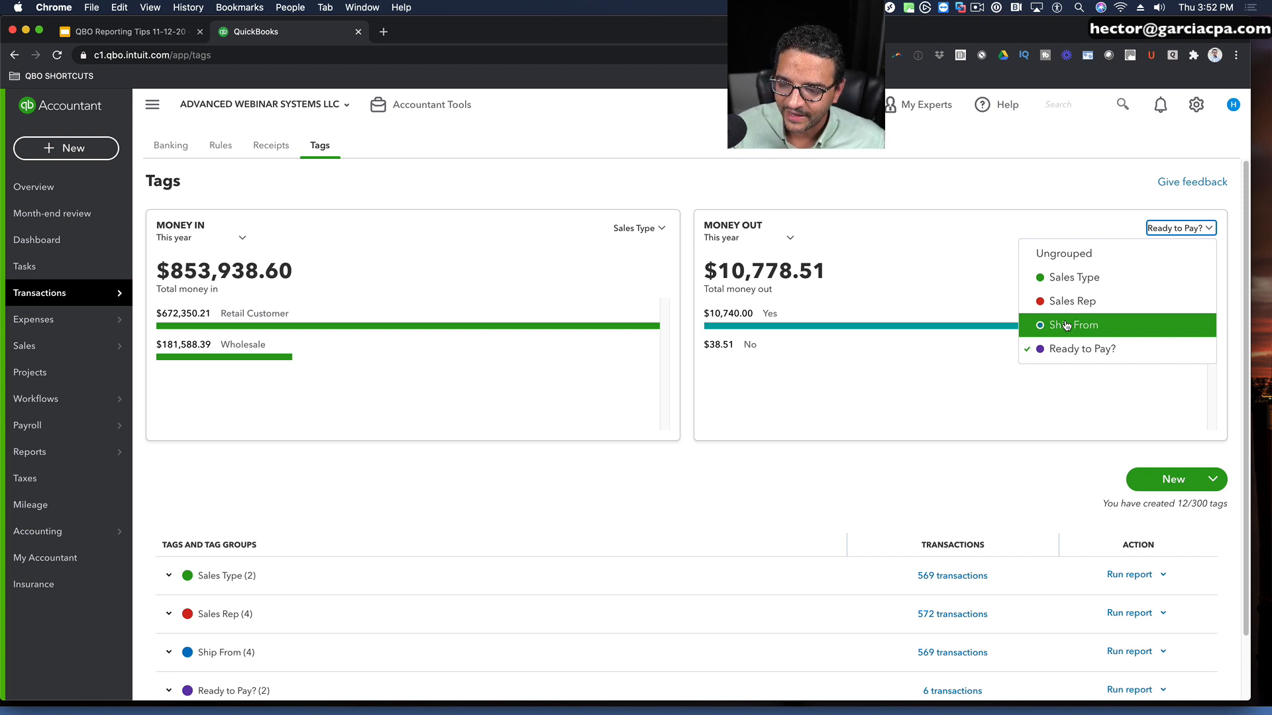
pyautogui.click(864, 389)
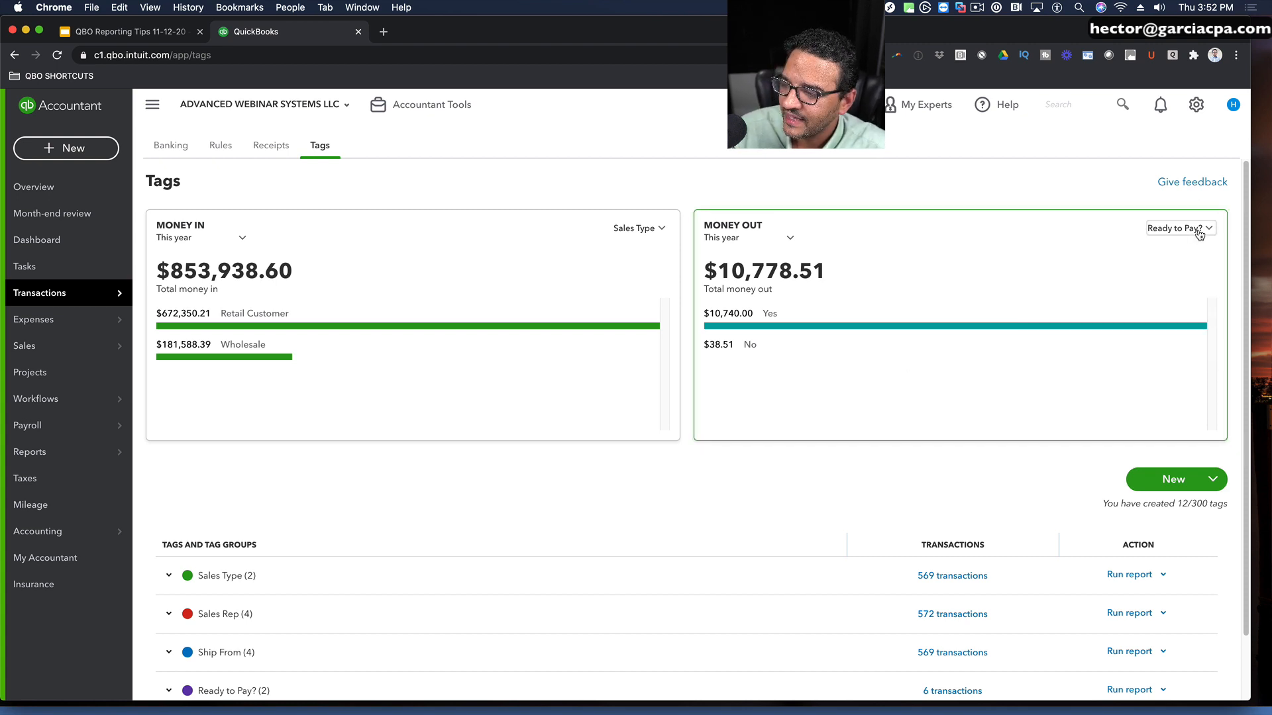
# Step: Expand the Sales Type tag group to list its individual tags
pyautogui.scroll(-2, 762, 400)
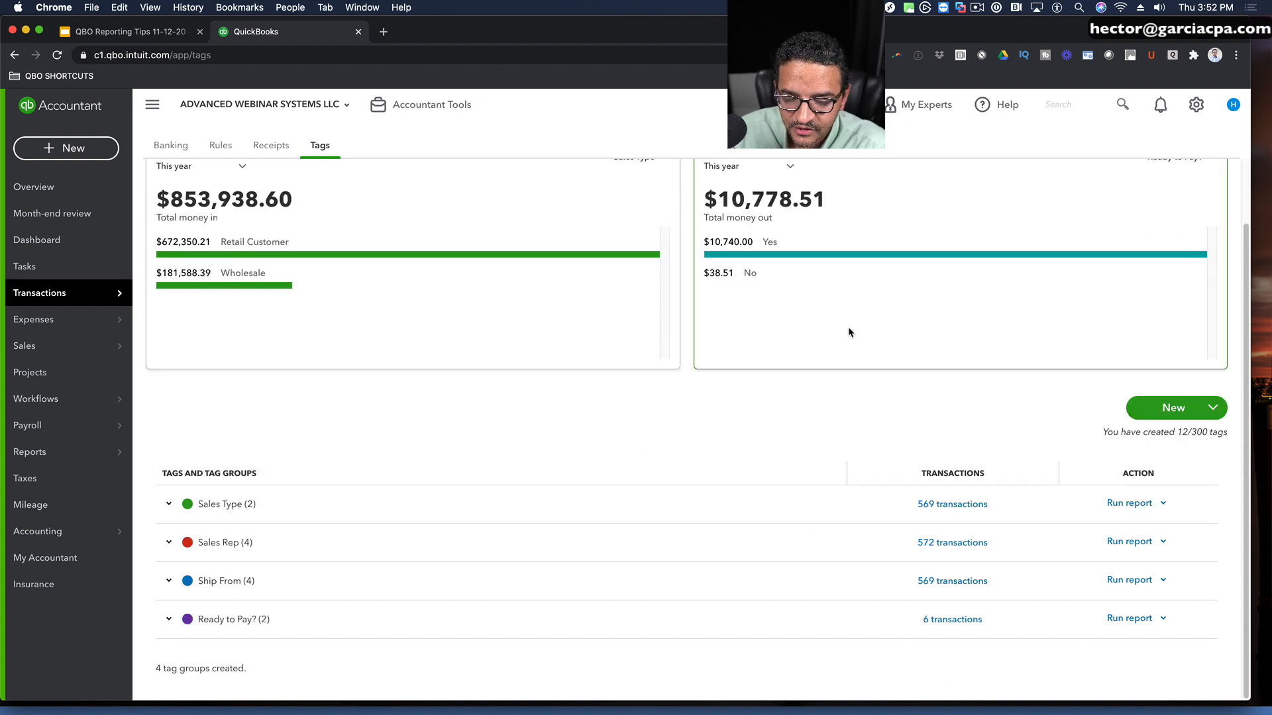
pyautogui.click(169, 505)
pyautogui.scroll(-2, 318, 468)
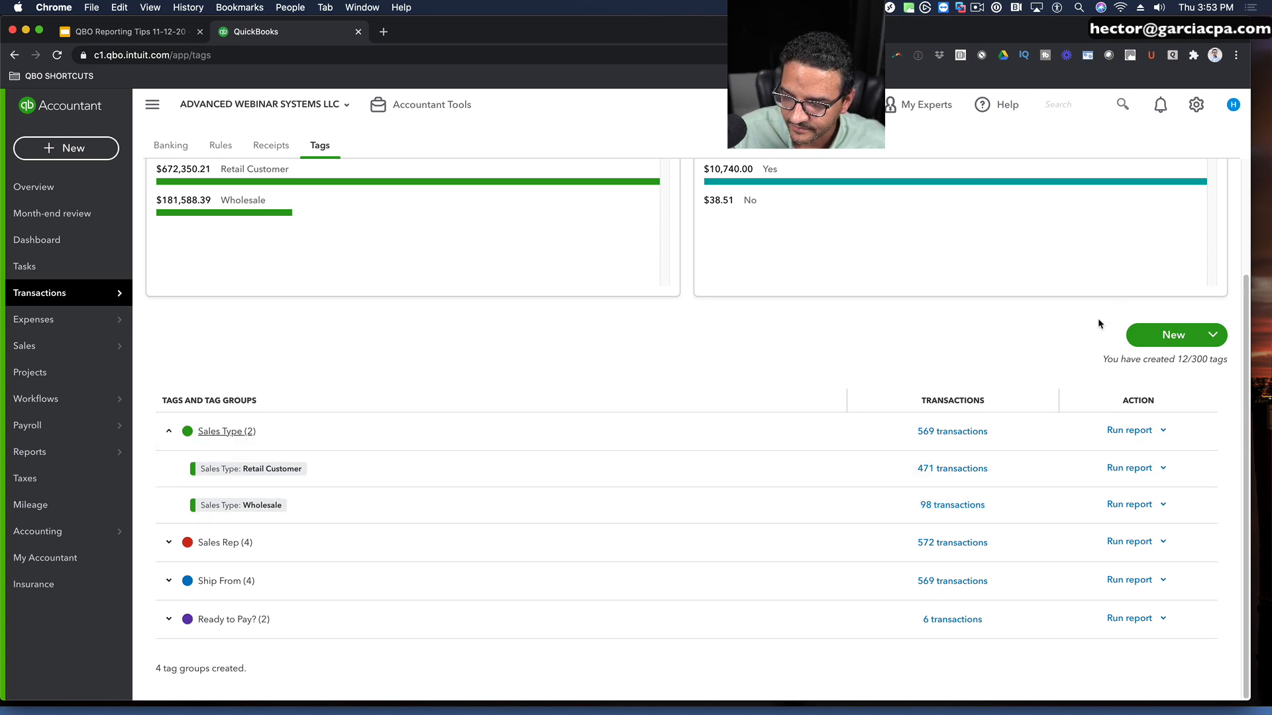
# Step: Create a new tag named Government in the Sales Type group and save it
pyautogui.click(1181, 338)
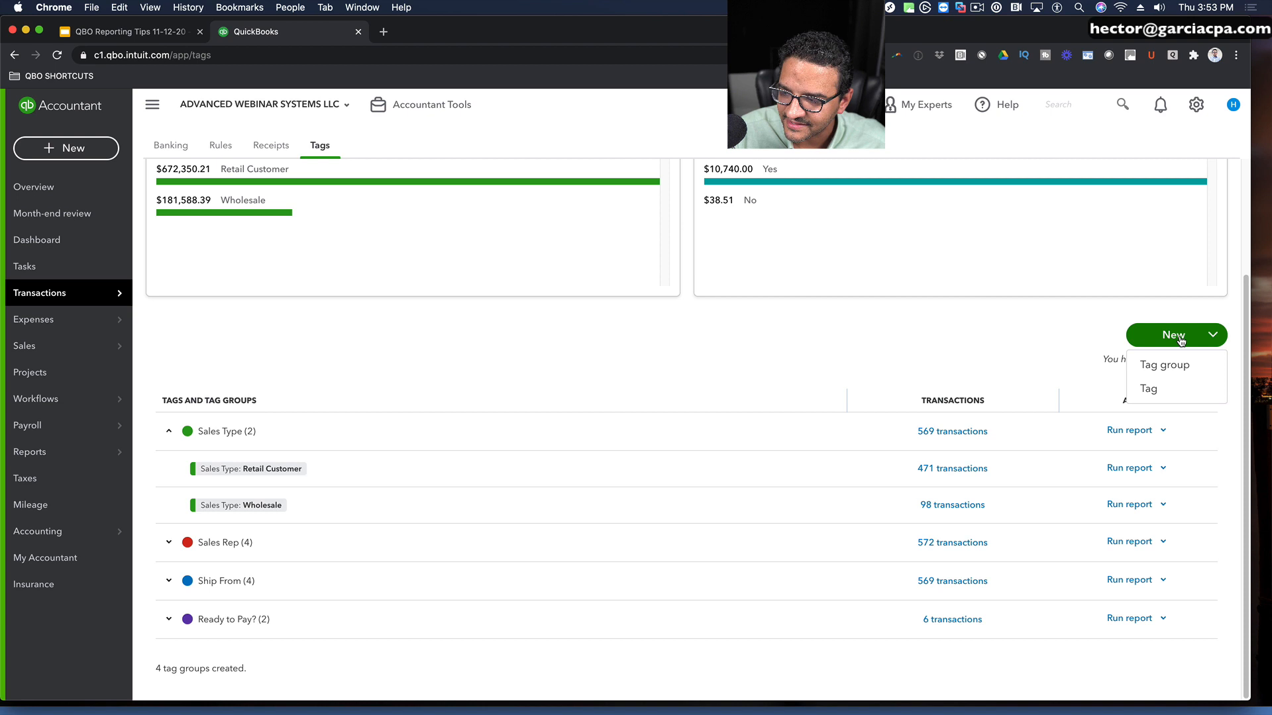
pyautogui.click(1169, 387)
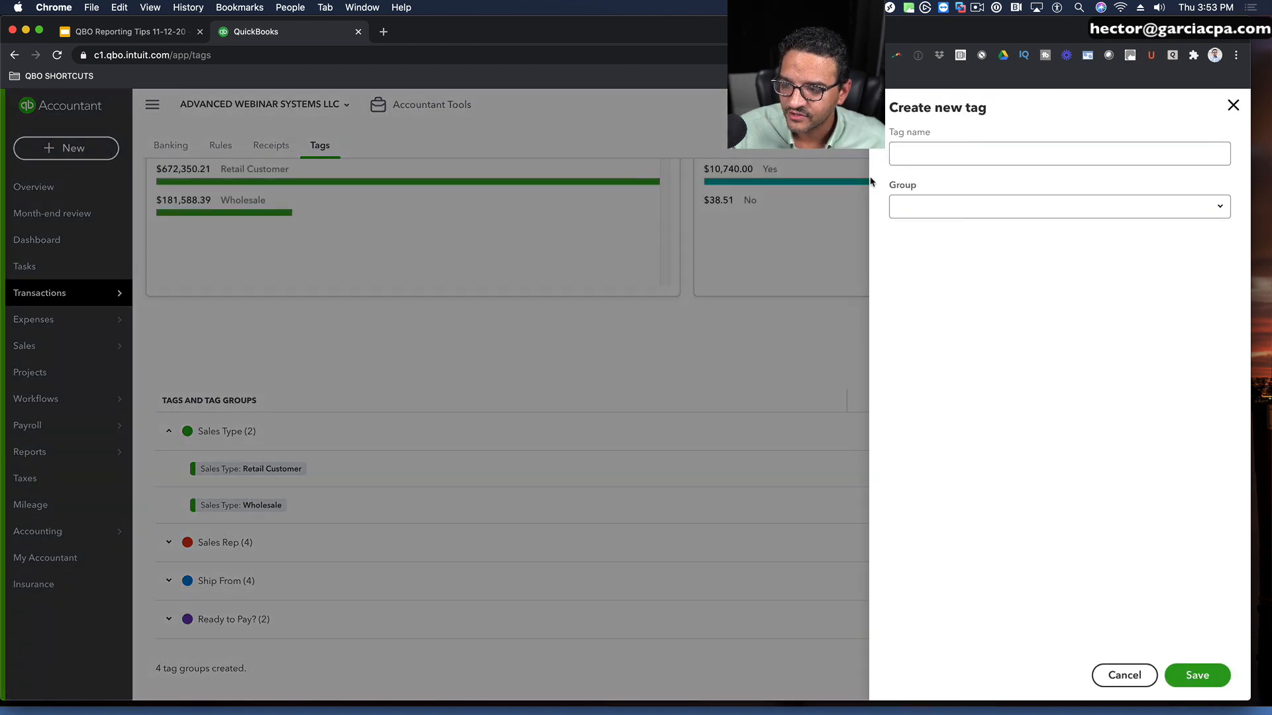
pyautogui.click(906, 155)
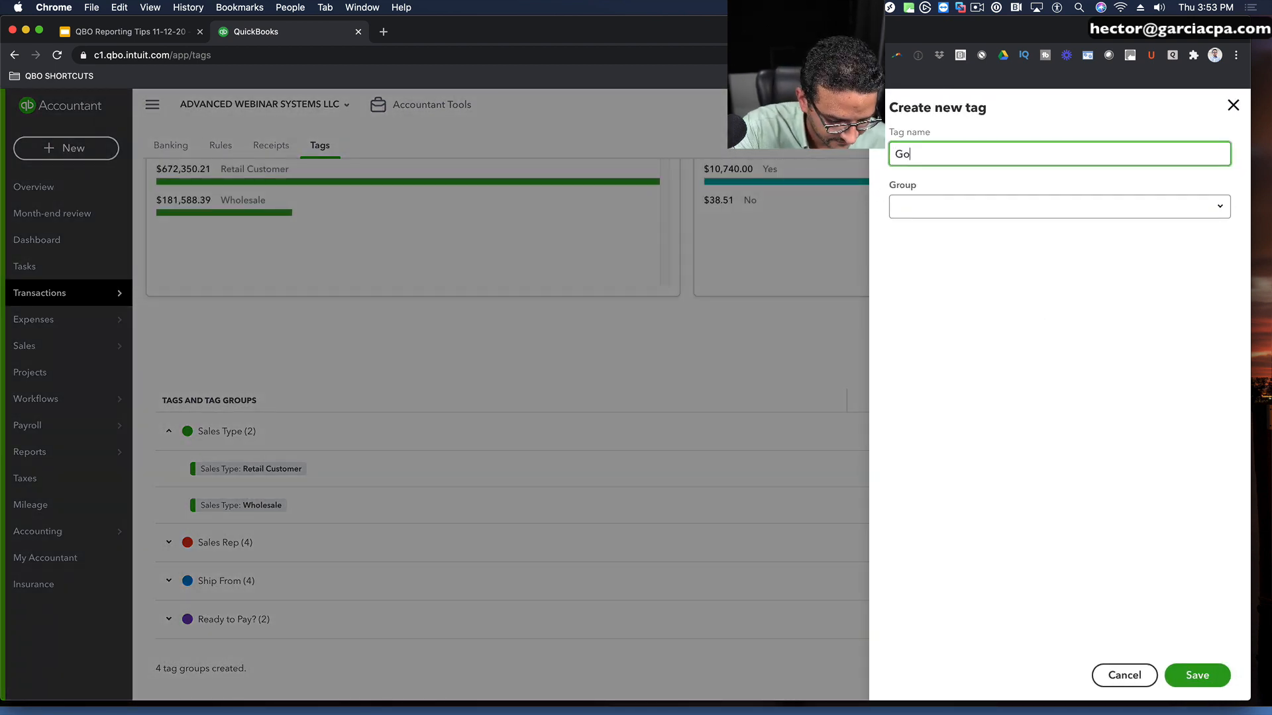
pyautogui.write('Goverment')
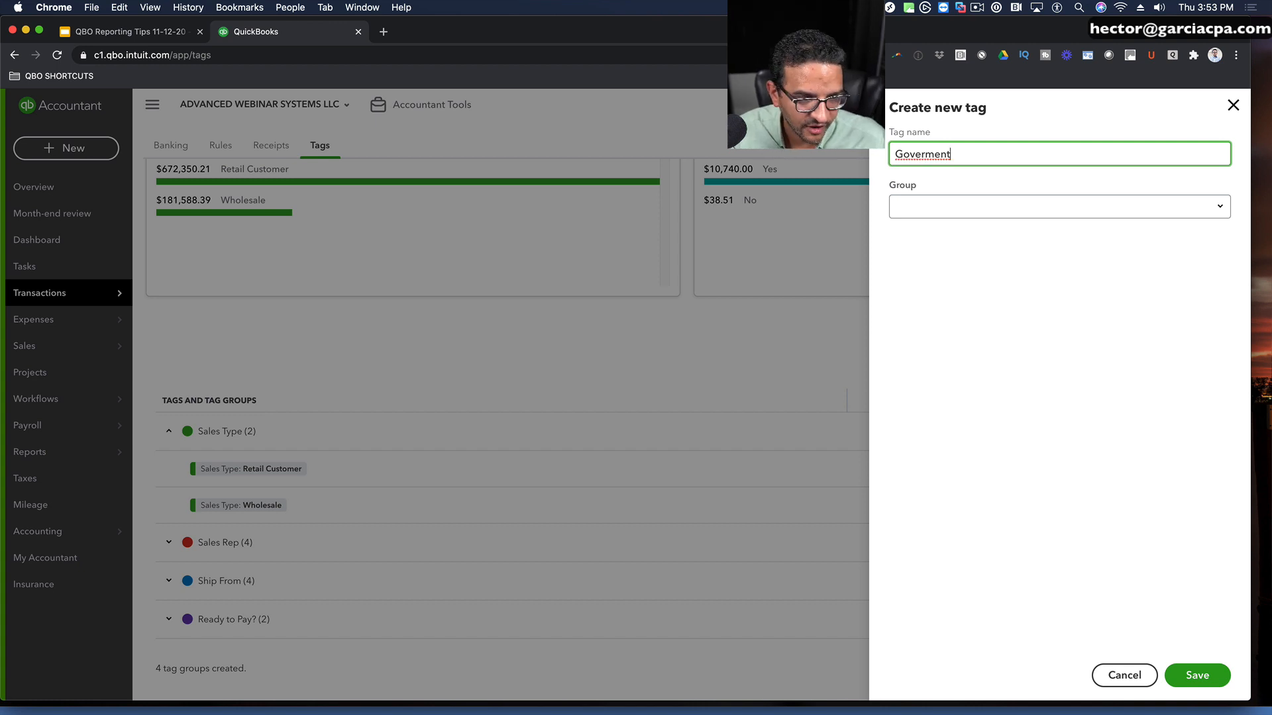
pyautogui.rightClick(918, 153)
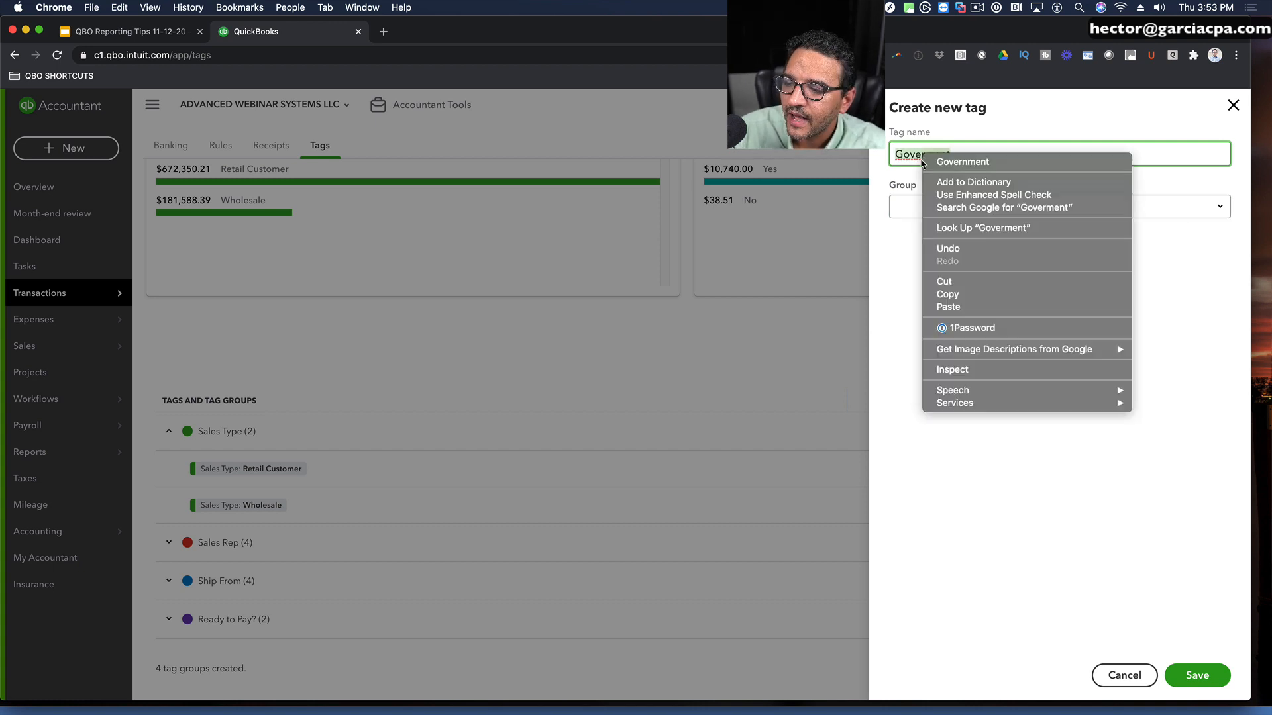
pyautogui.click(934, 167)
pyautogui.click(959, 207)
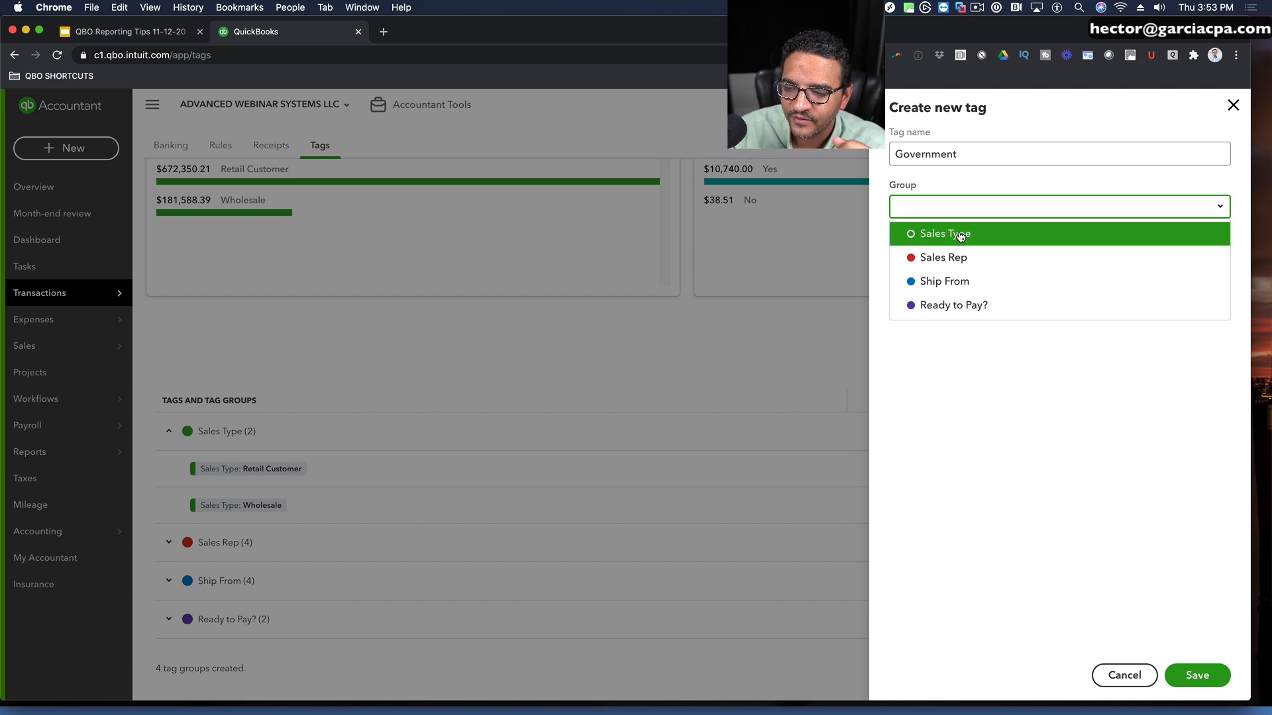
pyautogui.click(959, 235)
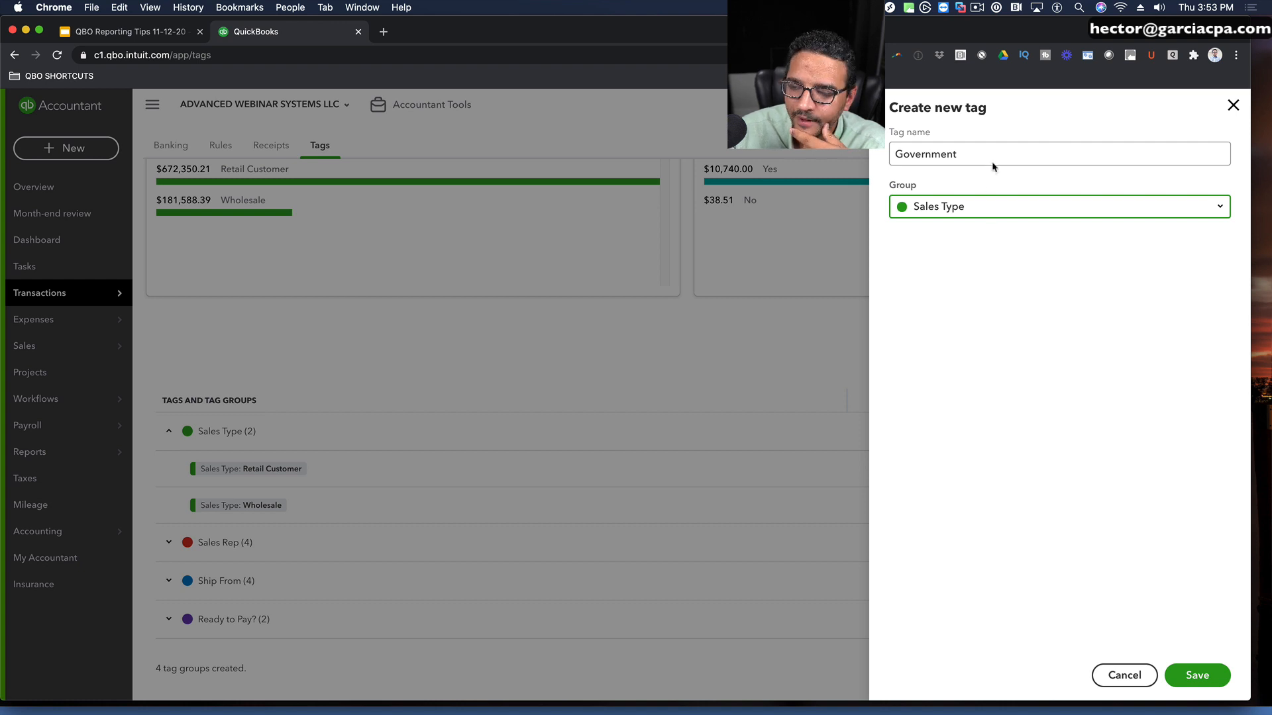
pyautogui.click(1213, 674)
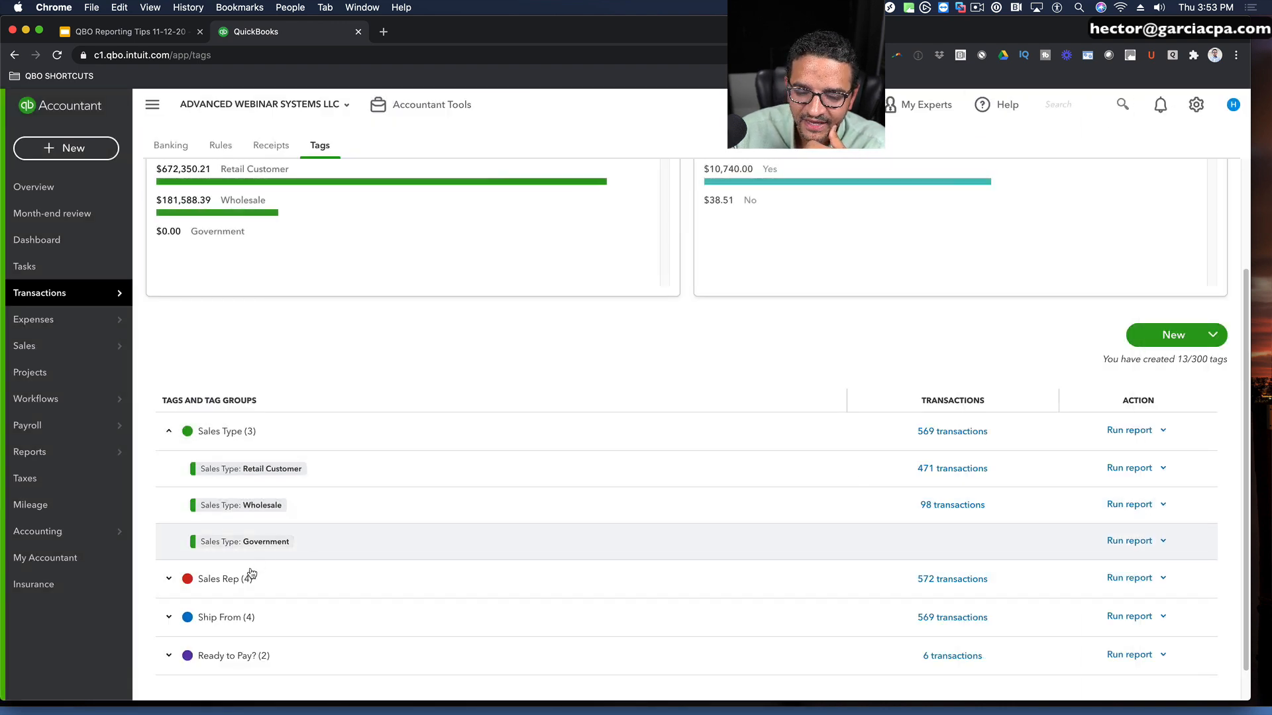
# Step: Expand the Sales Rep tag group and add a new tag to it with the new sales rep's name
pyautogui.click(202, 582)
pyautogui.scroll(-3, 280, 575)
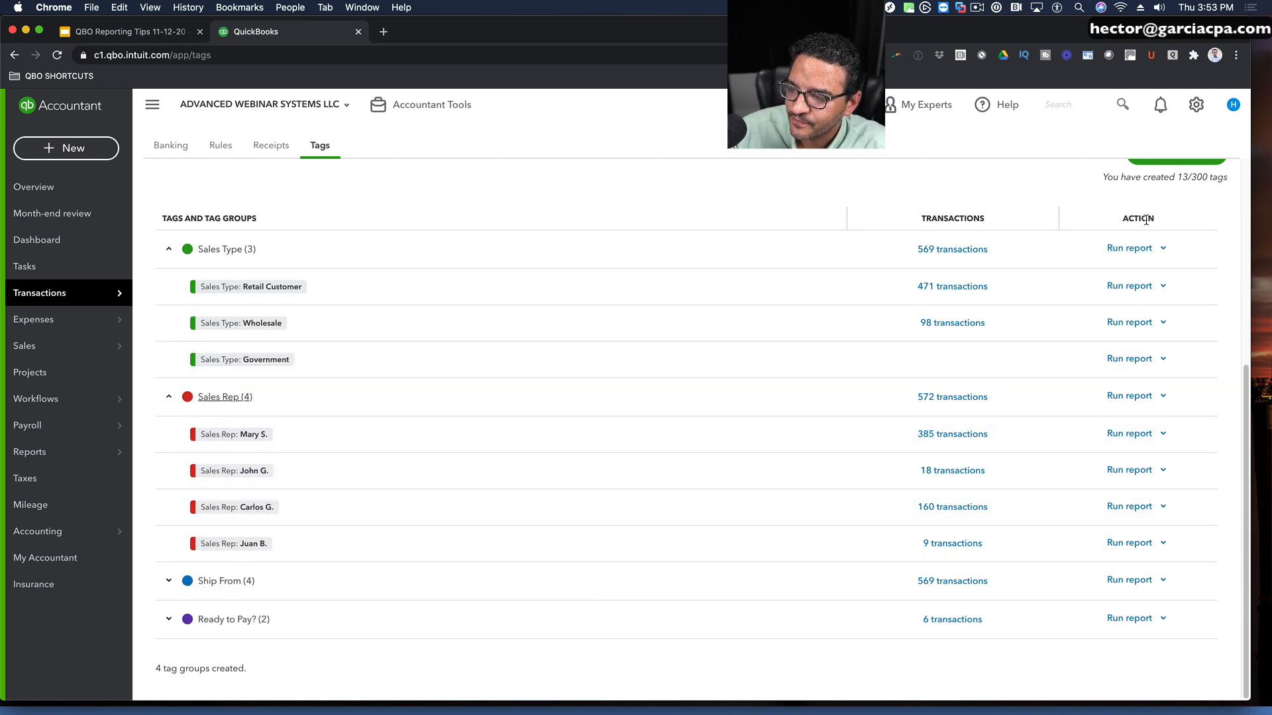
pyautogui.scroll(2, 1115, 251)
pyautogui.click(1174, 258)
pyautogui.click(1156, 326)
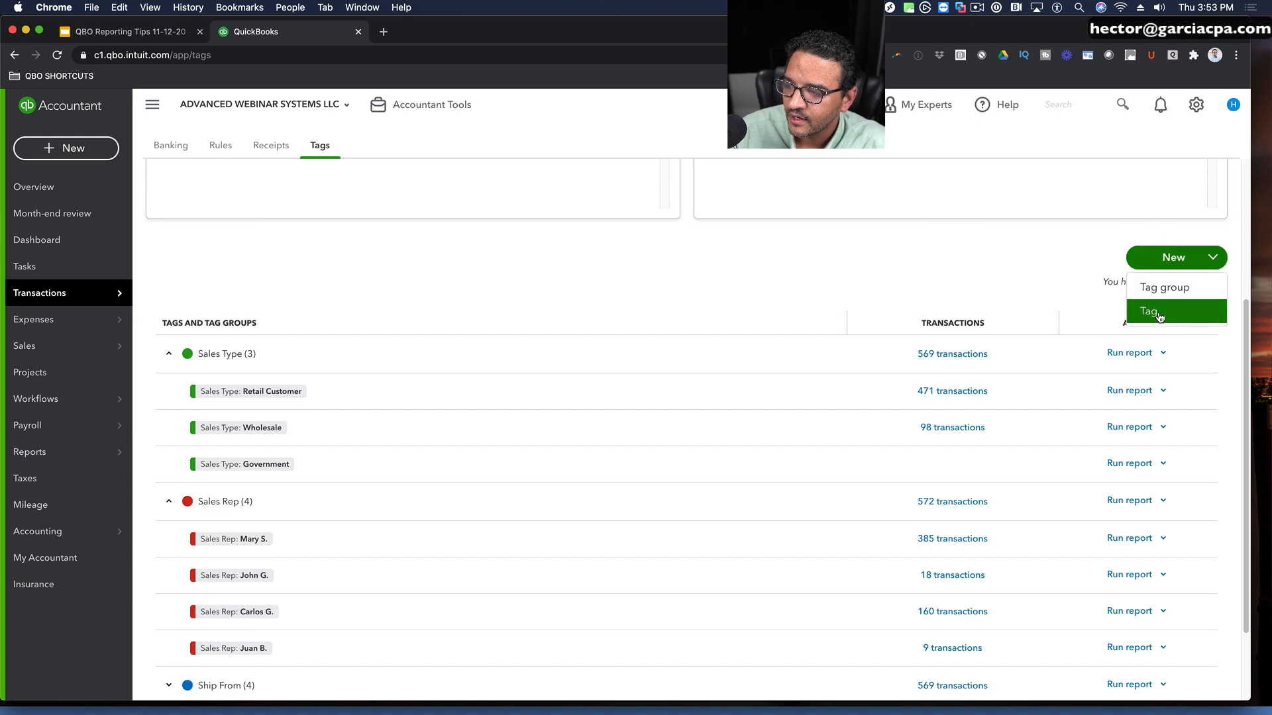
pyautogui.click(926, 159)
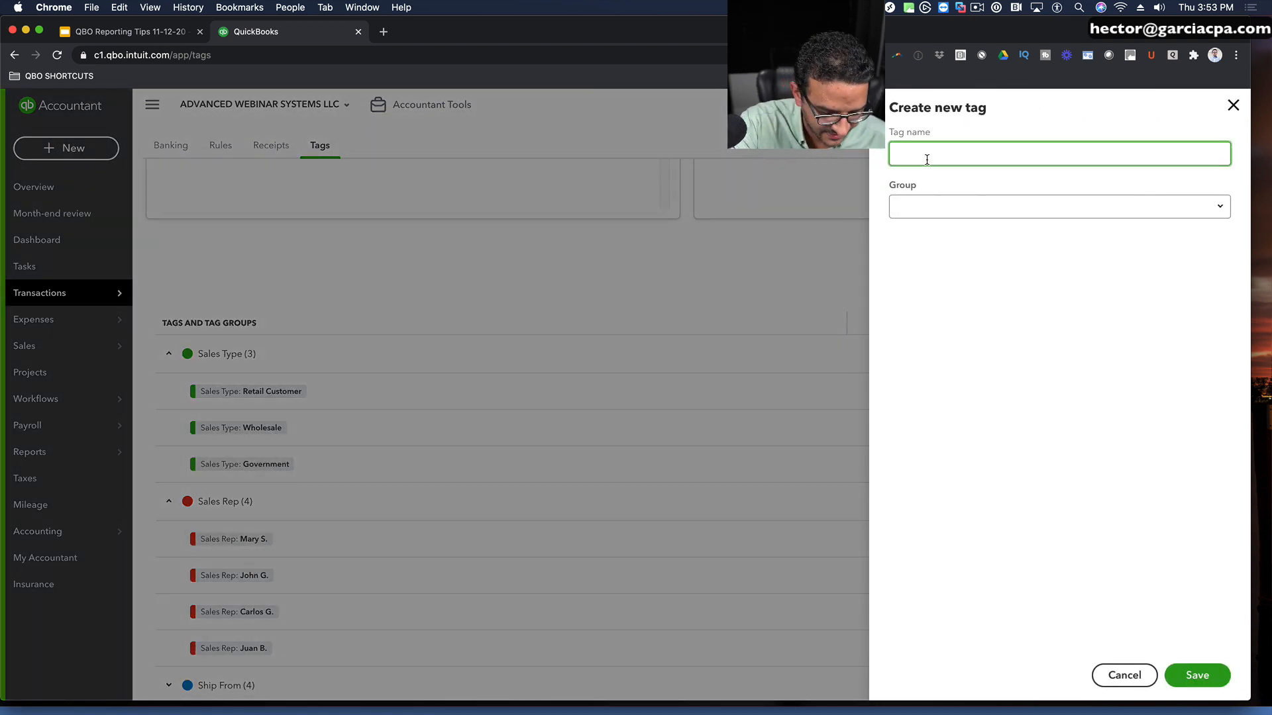
pyautogui.write('Robert S')
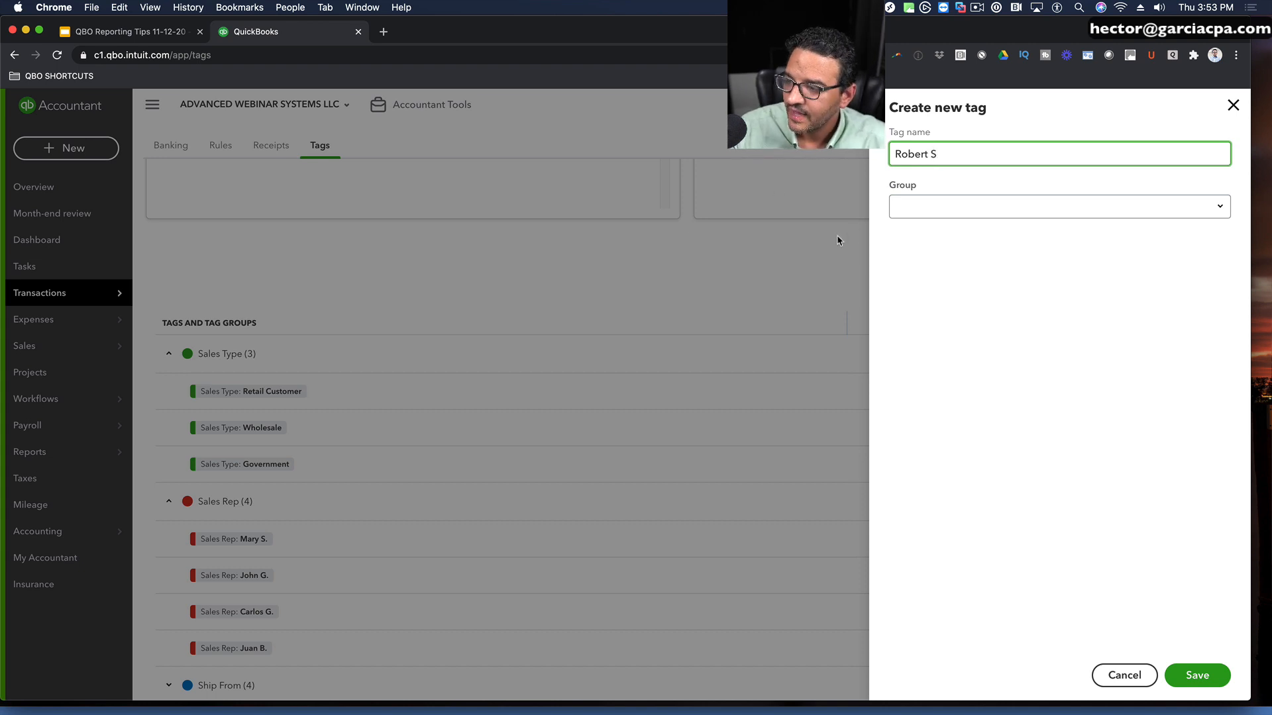
pyautogui.click(916, 208)
pyautogui.click(957, 257)
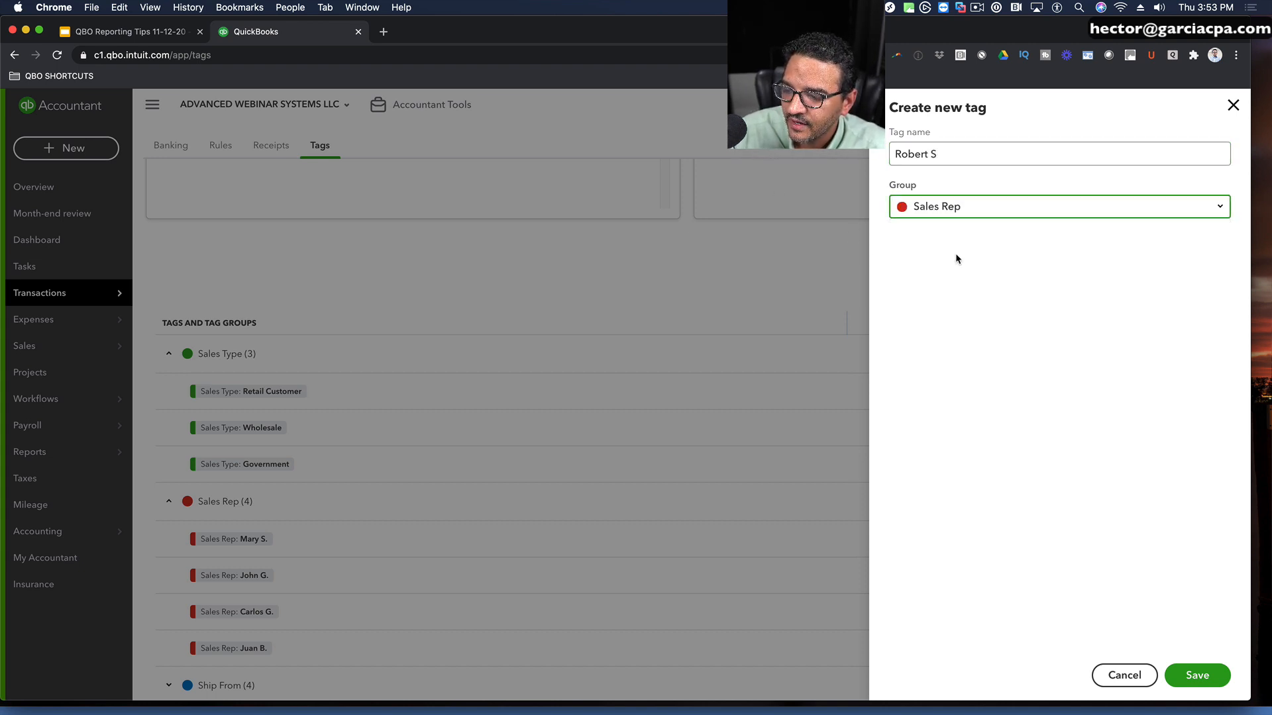
pyautogui.click(1193, 674)
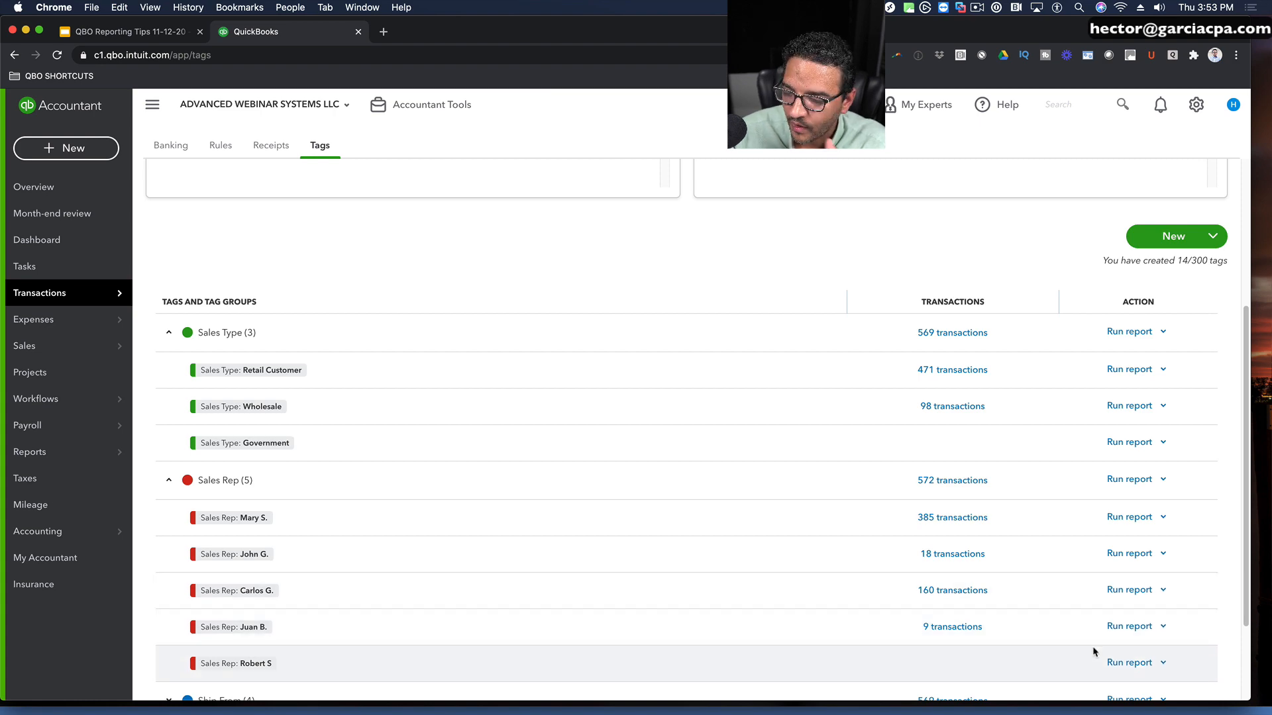
pyautogui.click(1163, 627)
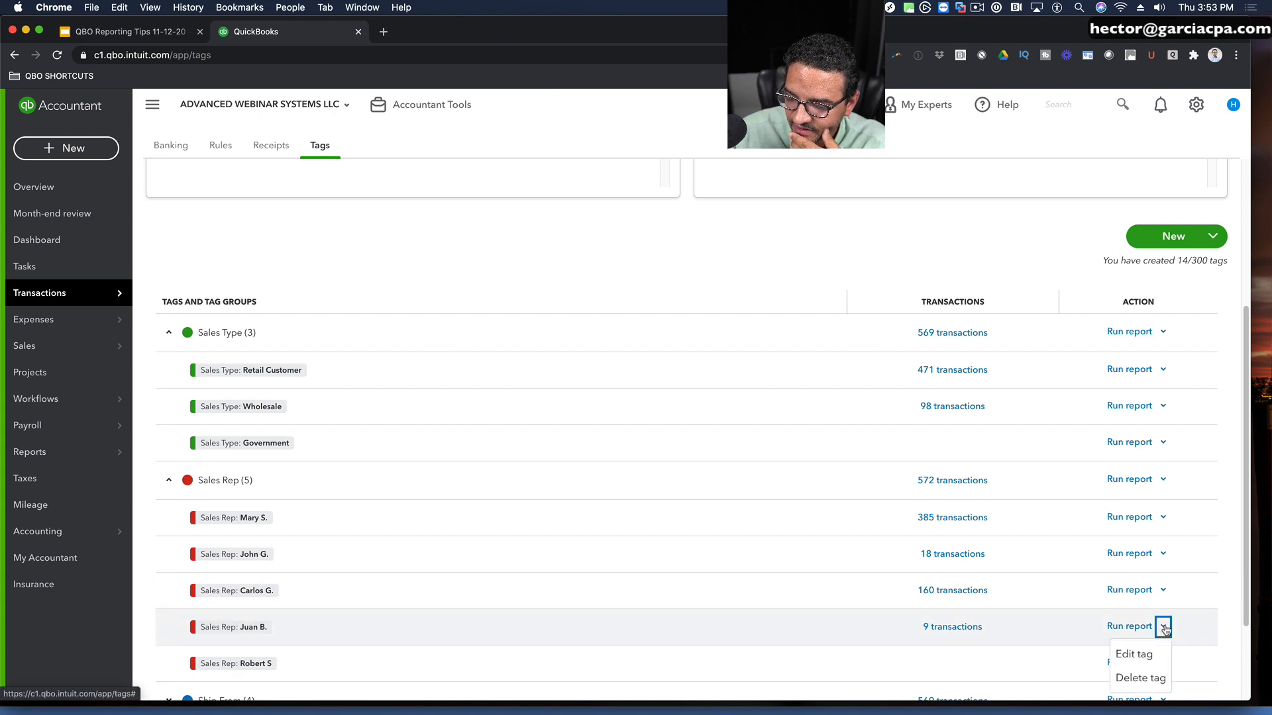
pyautogui.click(1132, 679)
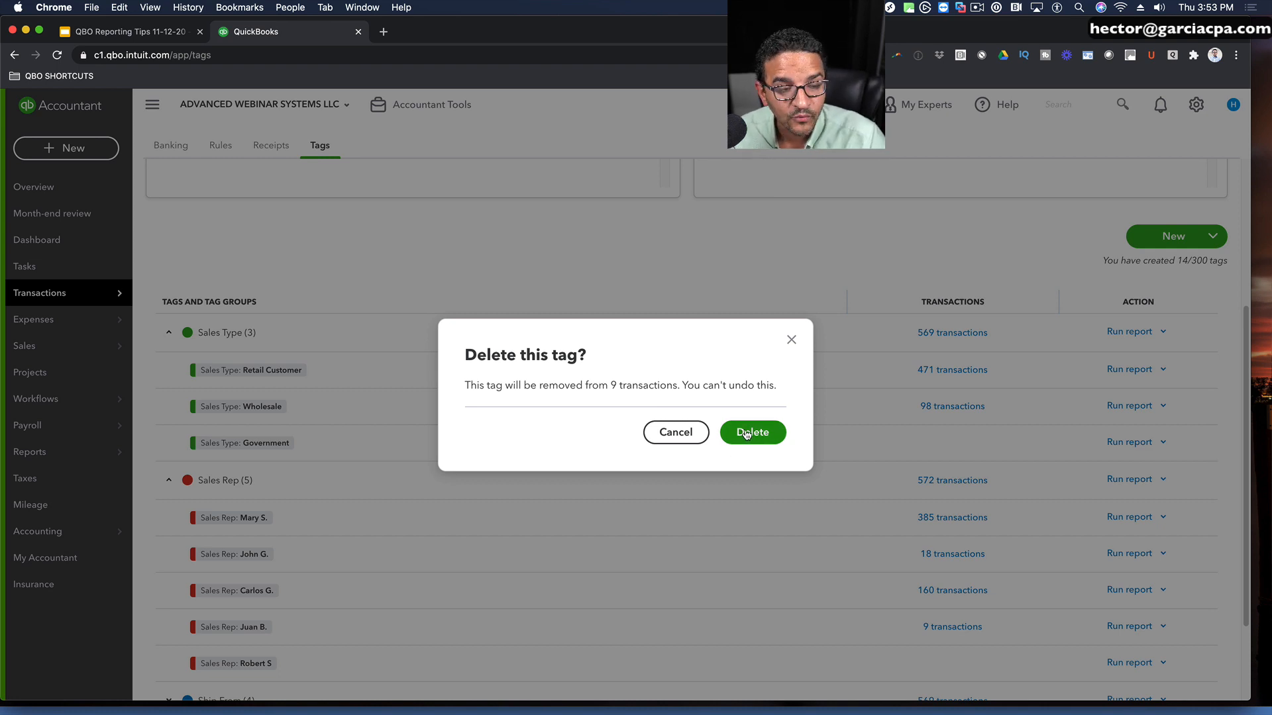
pyautogui.click(790, 340)
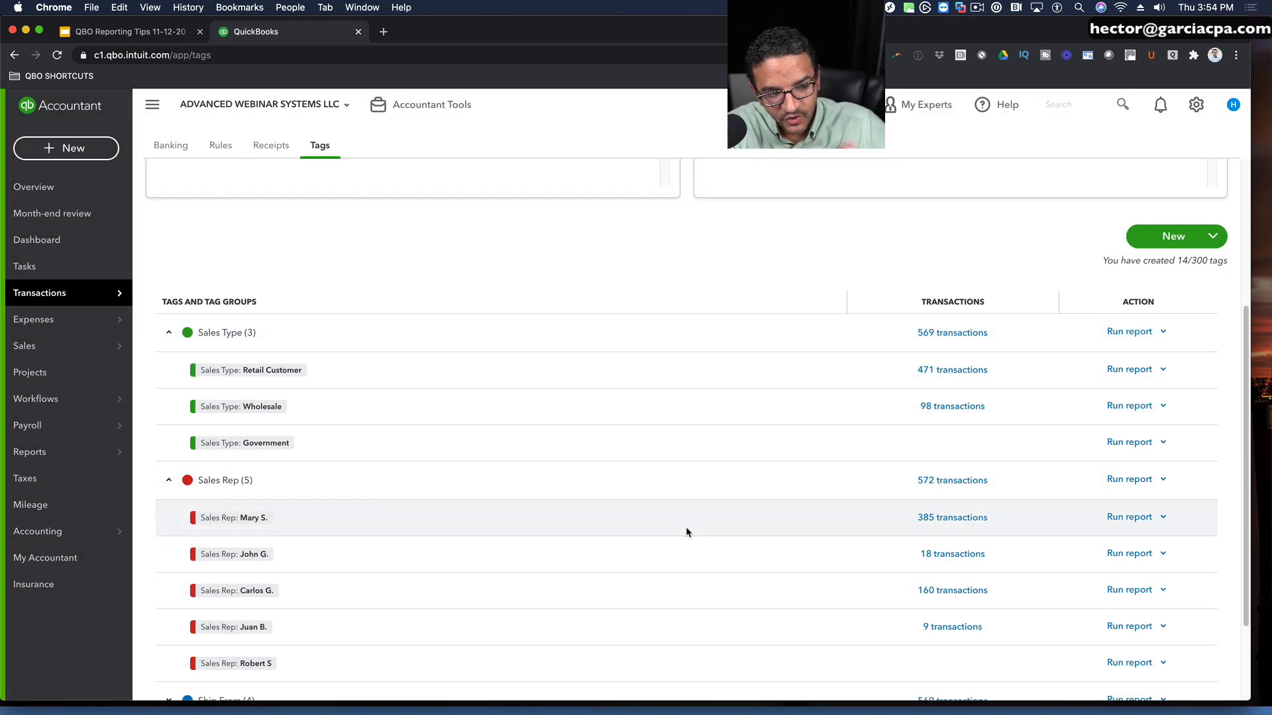
# Step: Start a new invoice for the customer project AAA Industries:Project 1
pyautogui.scroll(-1, 663, 537)
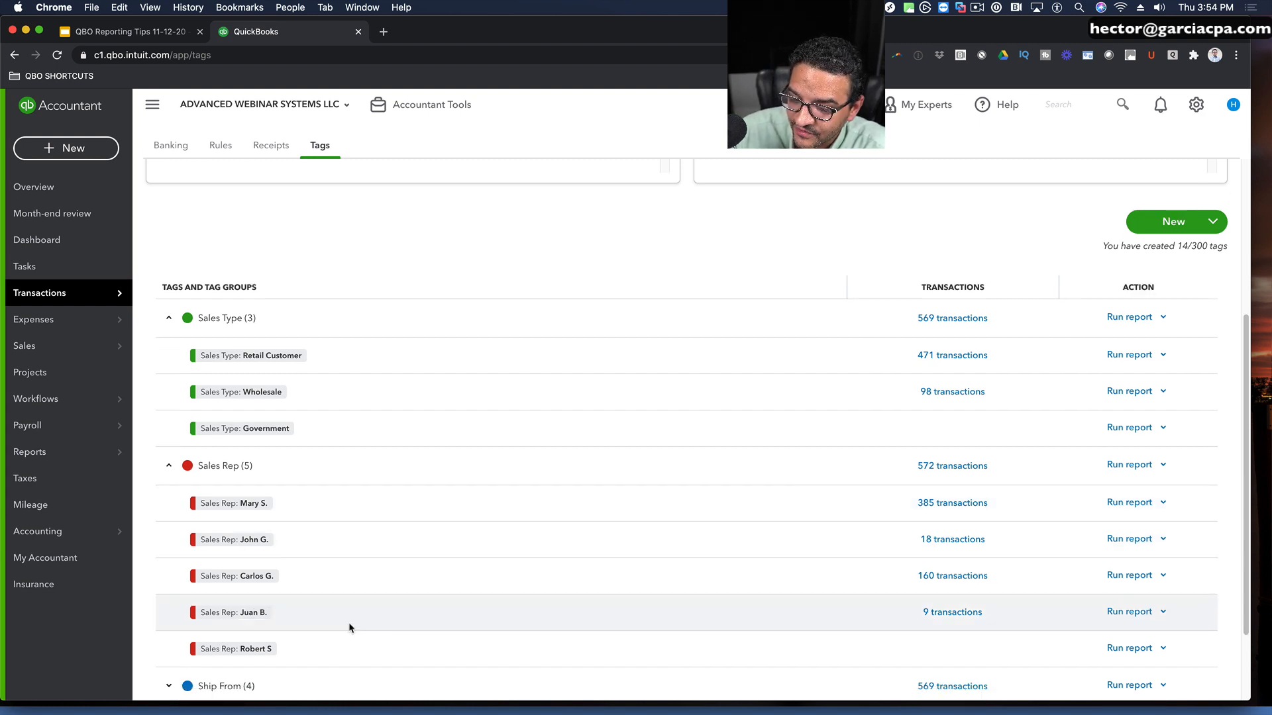
pyautogui.click(83, 151)
pyautogui.click(48, 227)
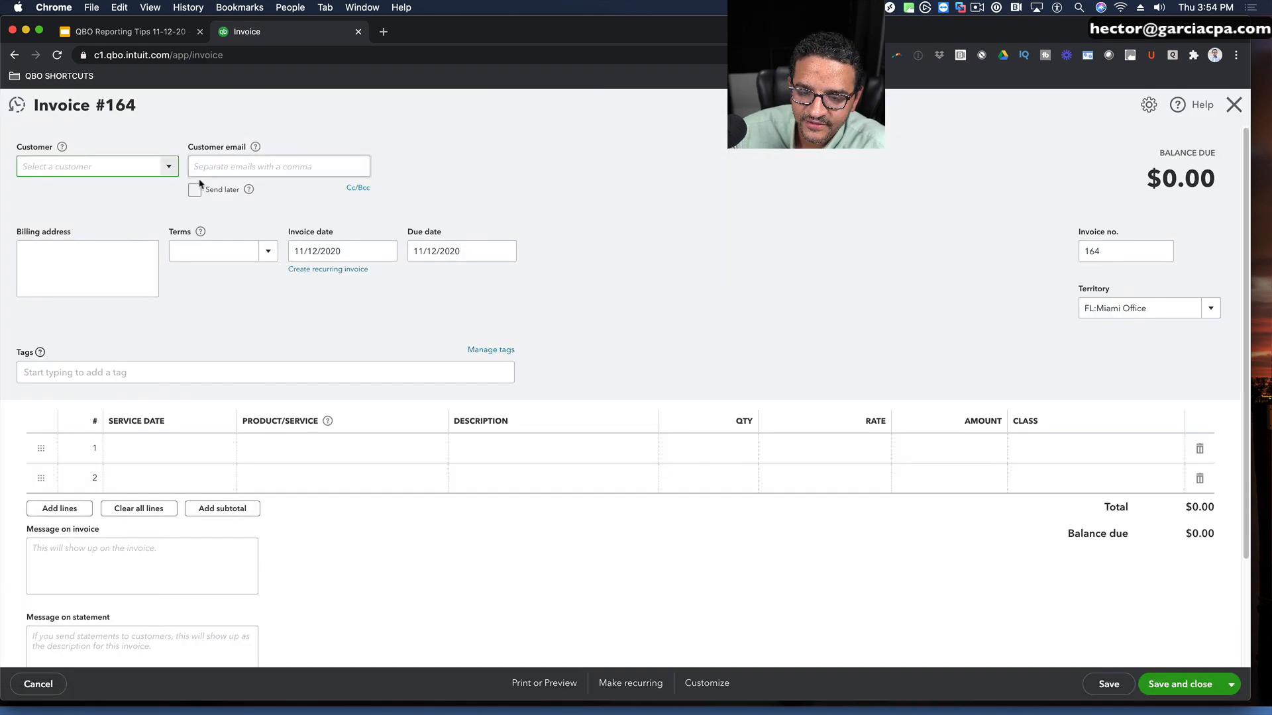
pyautogui.click(169, 167)
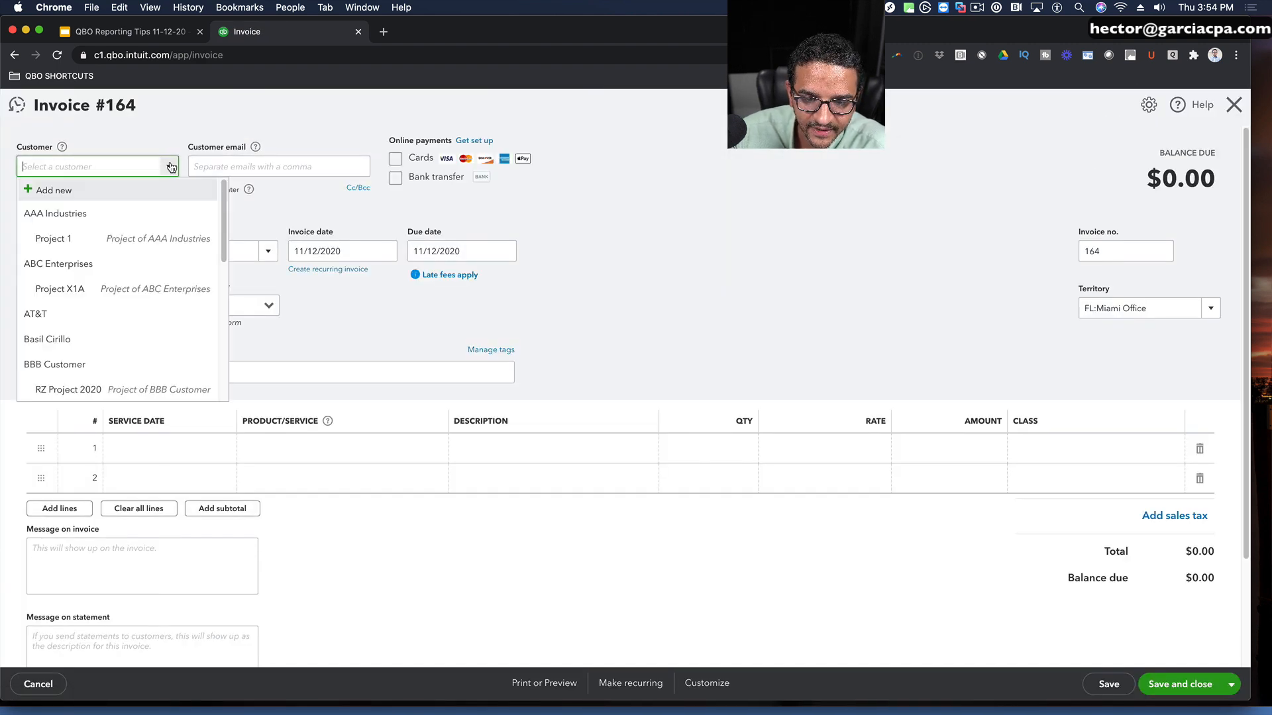
pyautogui.click(67, 239)
# Step: Add a Gift Cards line to the invoice with an amount of 1,000
pyautogui.click(361, 448)
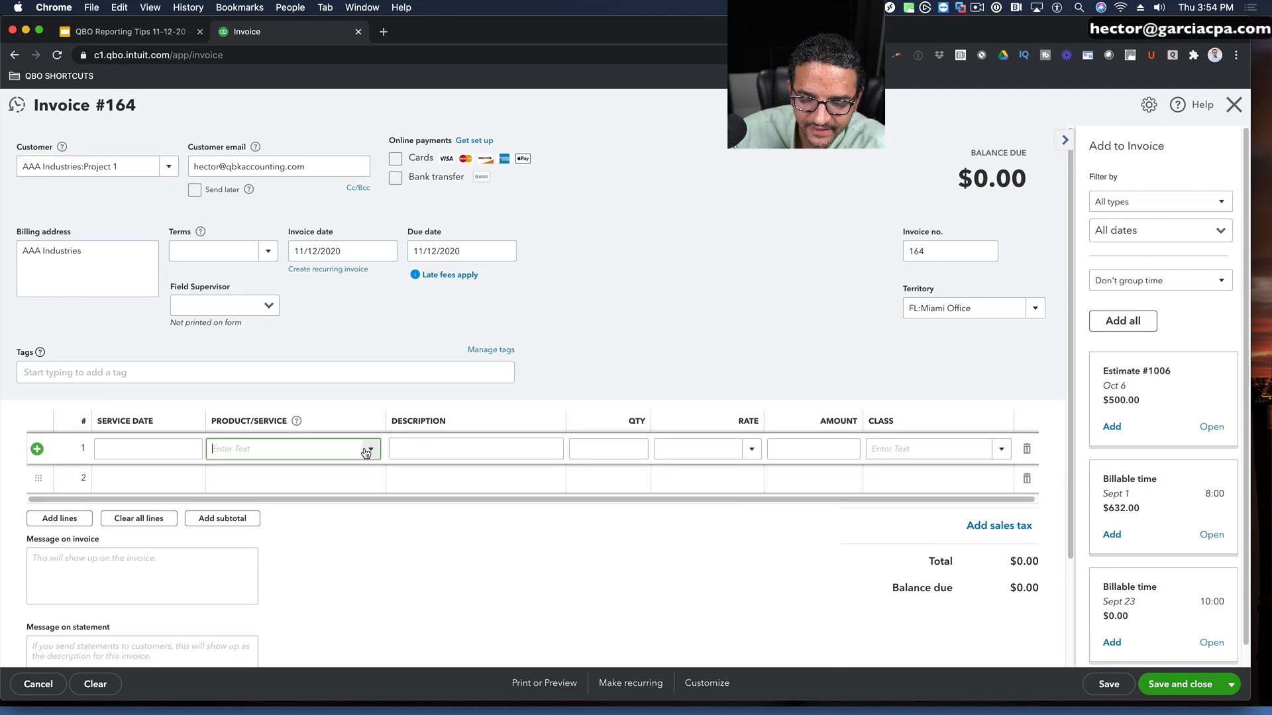
pyautogui.click(256, 655)
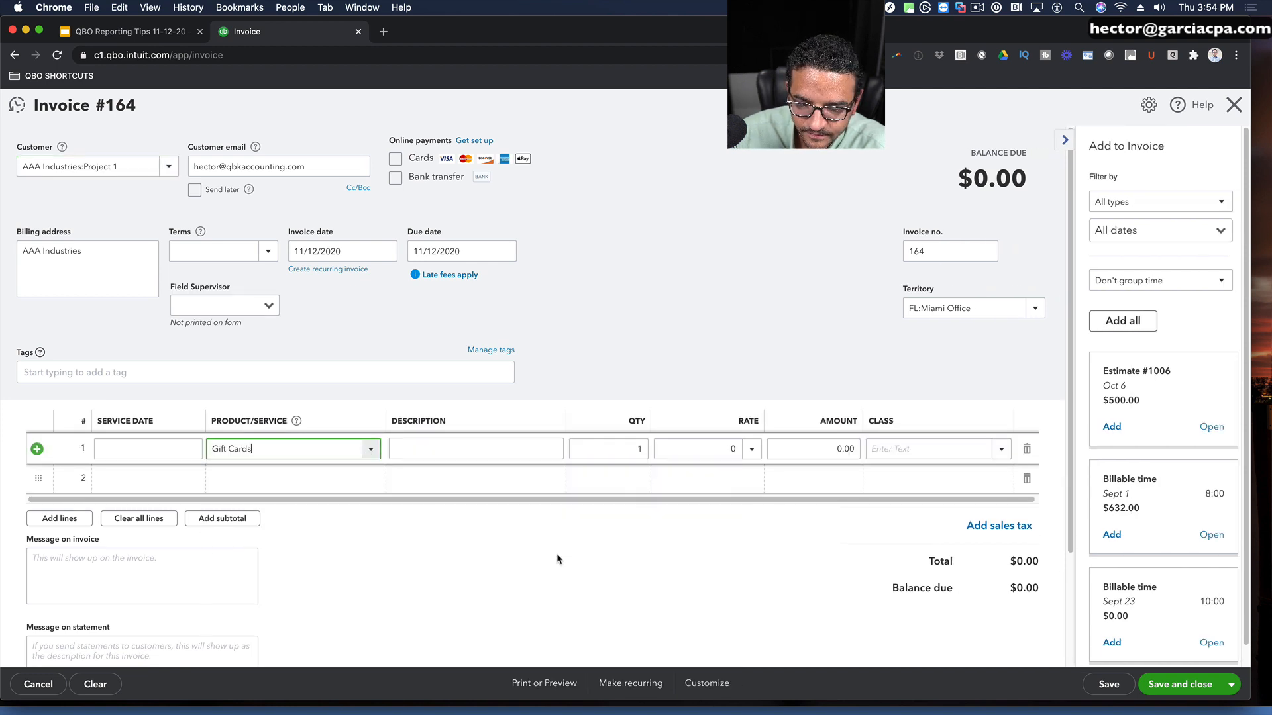
pyautogui.click(855, 456)
pyautogui.write('10')
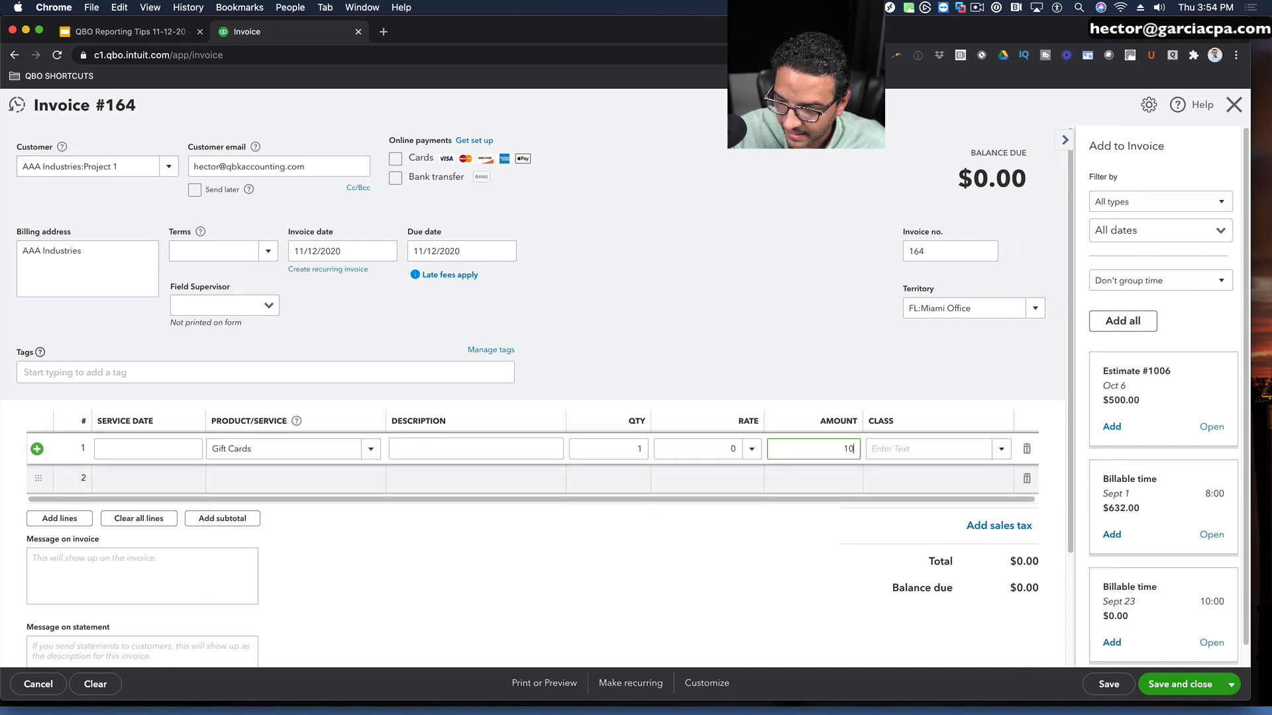
pyautogui.press('Tab')
# Step: Tag the invoice with the newly created Sales Rep tag and save it
pyautogui.click(84, 369)
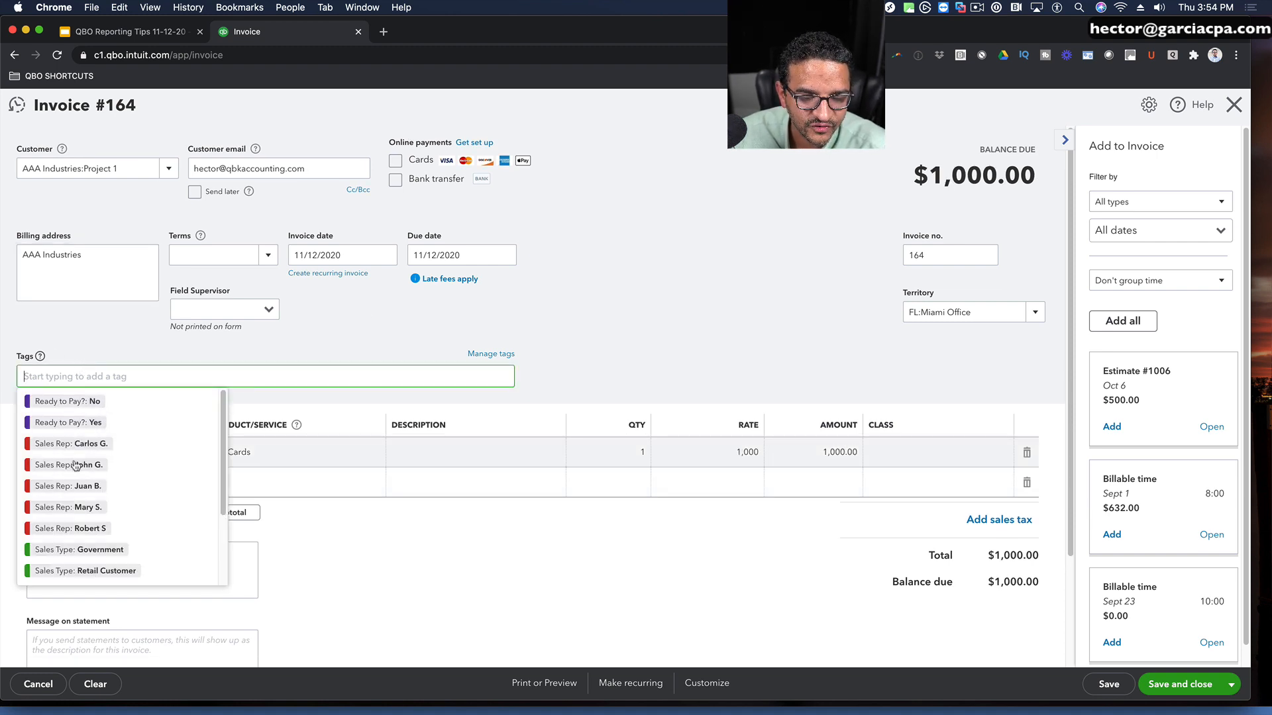
pyautogui.scroll(-1, 110, 485)
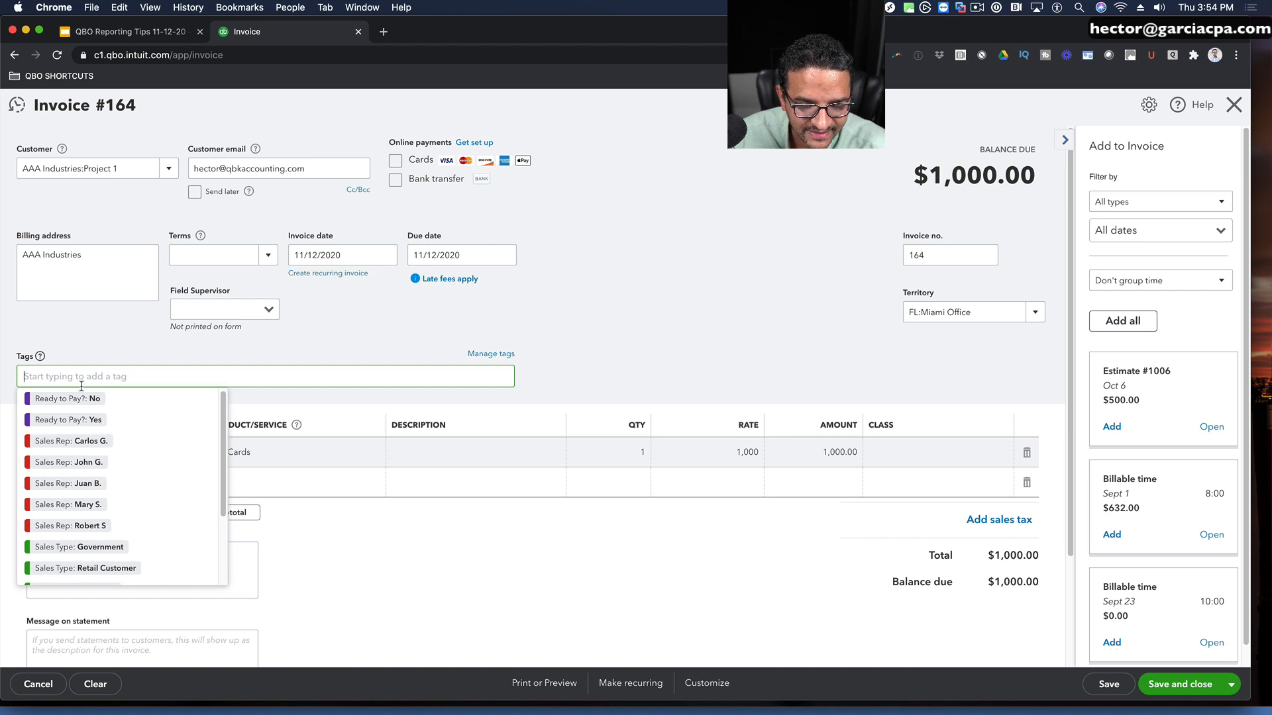
pyautogui.click(70, 527)
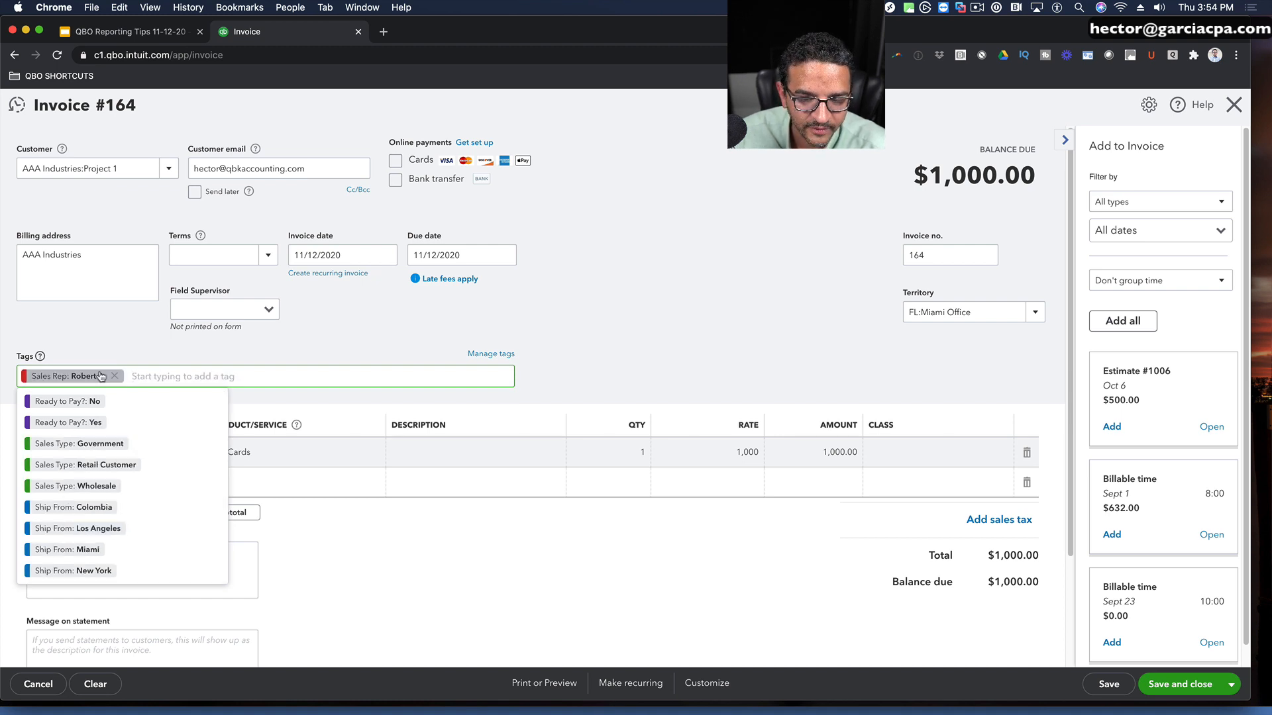
pyautogui.click(1116, 689)
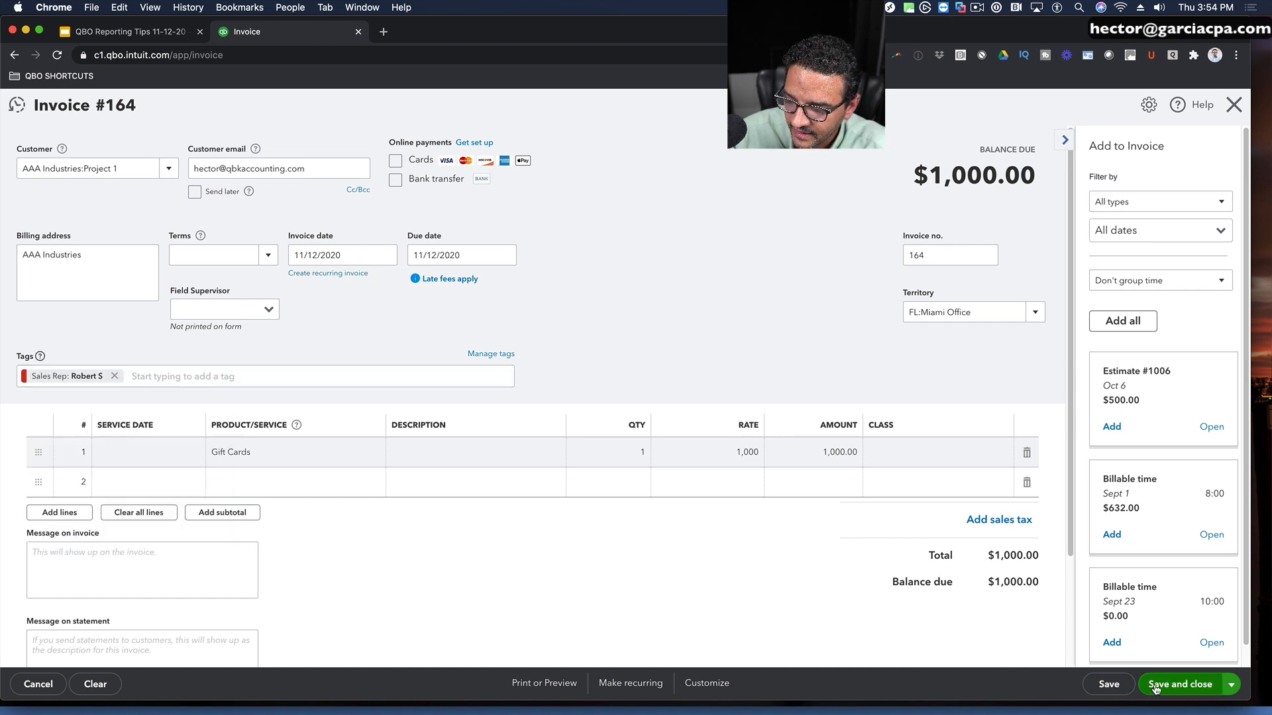
# Step: Run the transaction report for the Sales Type tag group with the report period set to All Dates
pyautogui.click(749, 430)
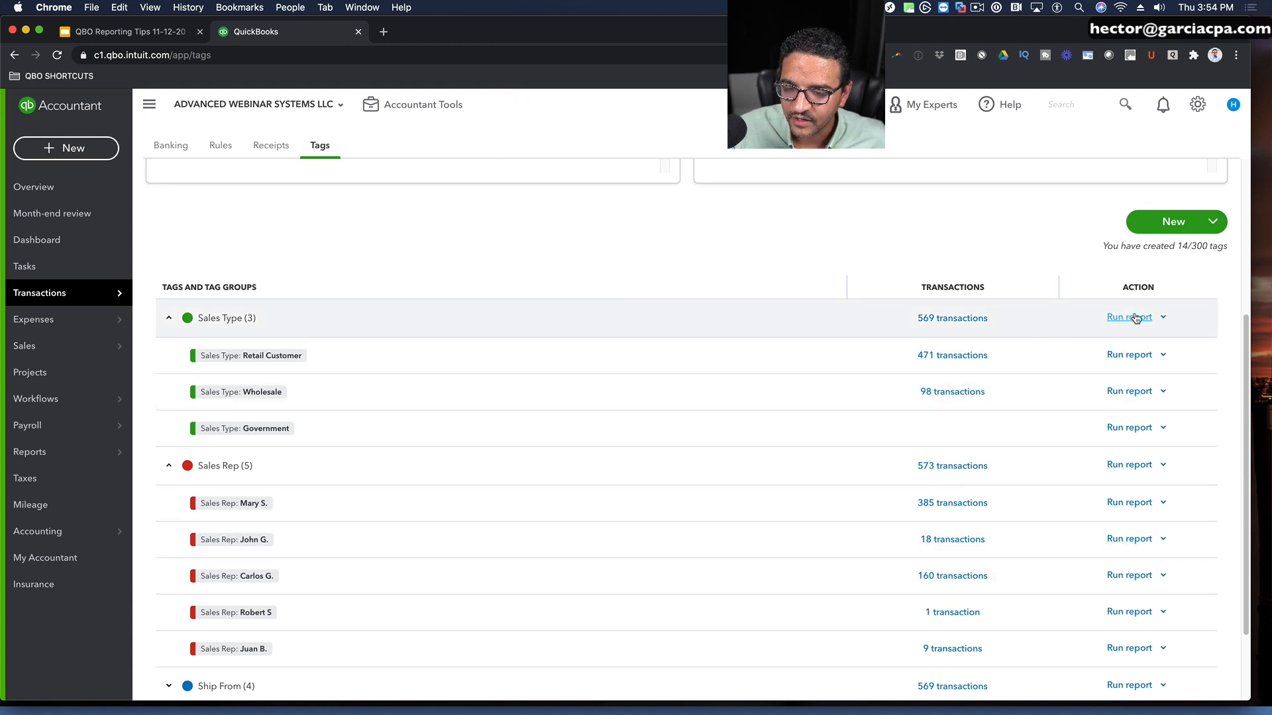
pyautogui.scroll(-1, 1136, 318)
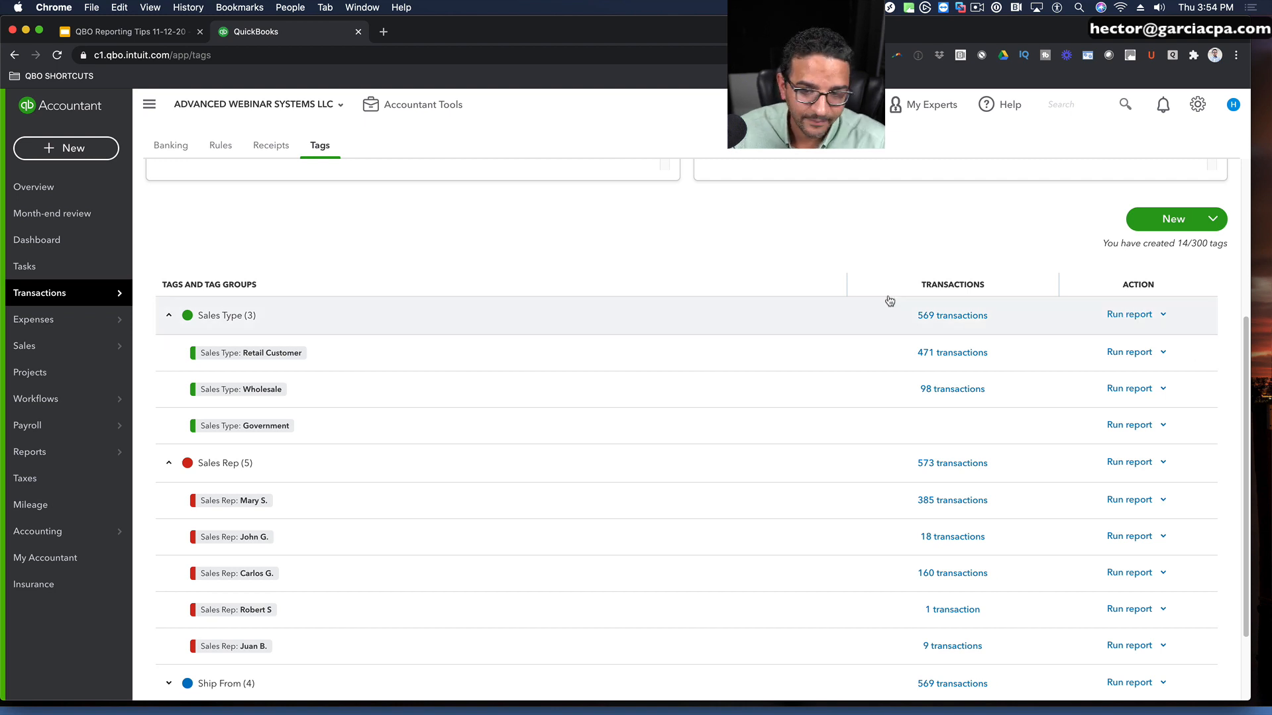
pyautogui.click(1123, 316)
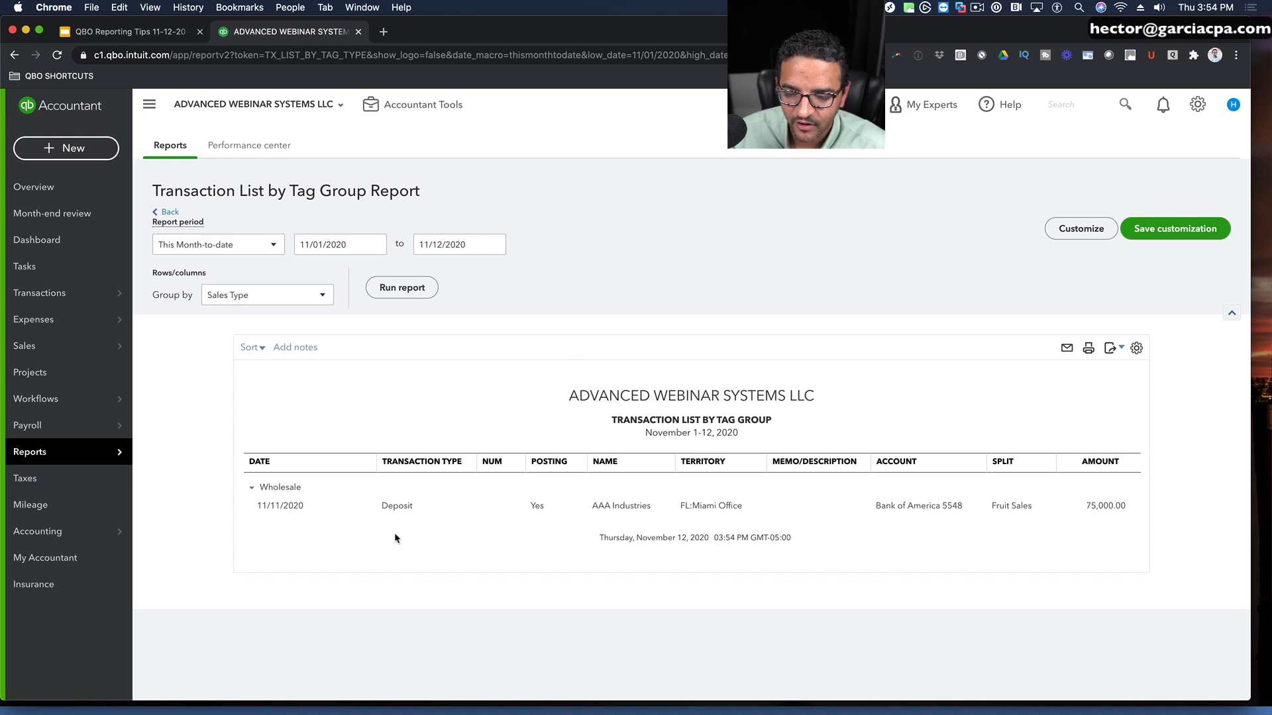
pyautogui.click(220, 249)
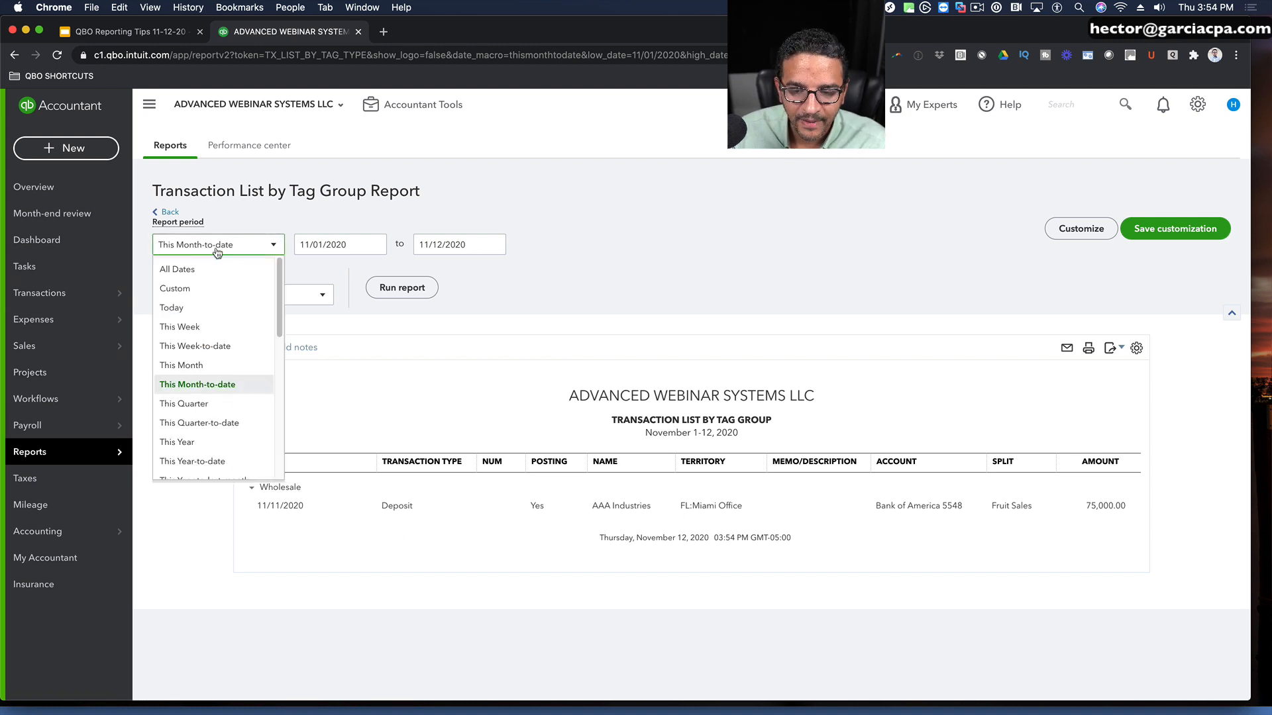
pyautogui.click(178, 267)
pyautogui.click(388, 293)
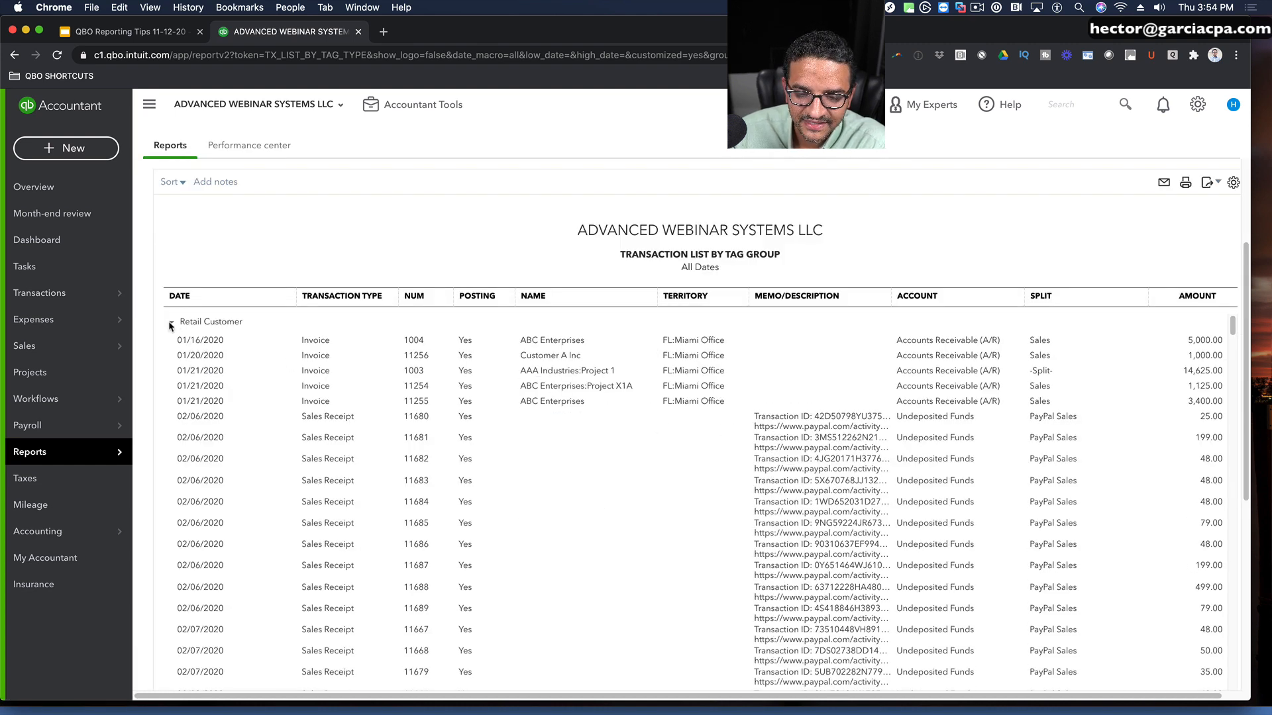
# Step: Examine the Retail Customer and Wholesale transactions by collapsing and expanding each group in the tag group report
pyautogui.click(171, 322)
pyautogui.click(170, 341)
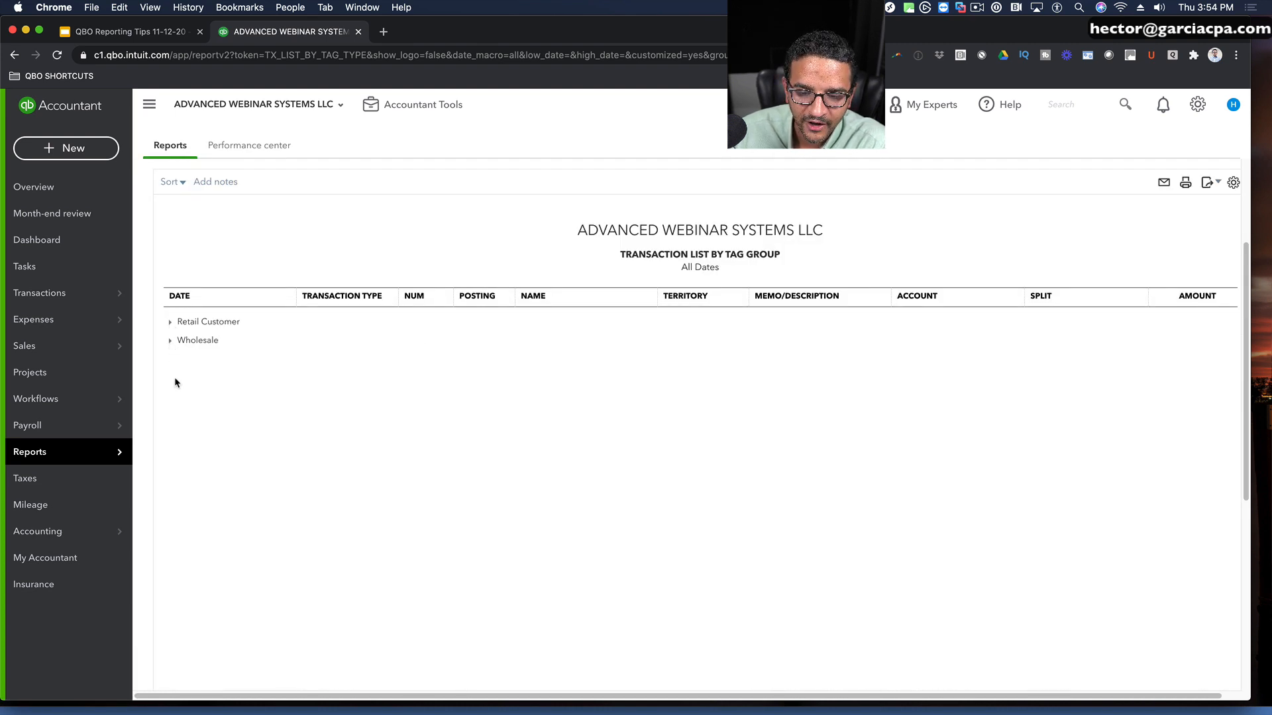
pyautogui.click(171, 323)
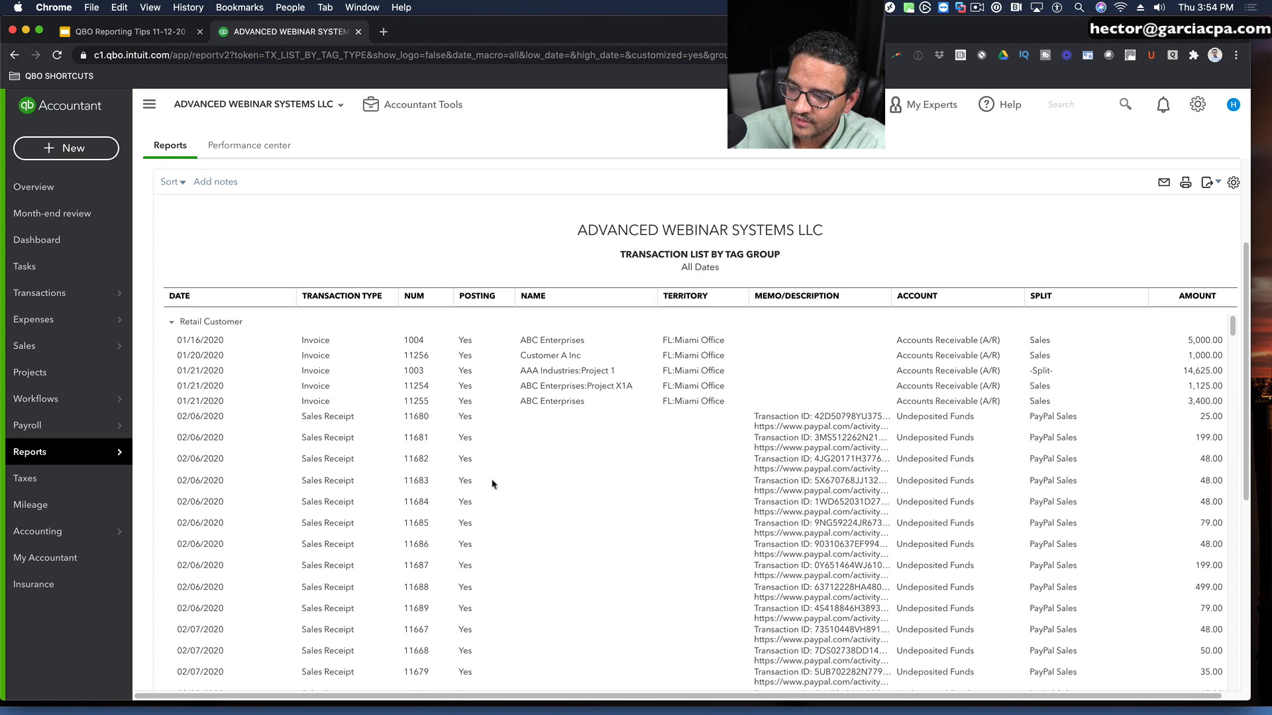
pyautogui.scroll(-15, 492, 480)
pyautogui.scroll(15, 498, 479)
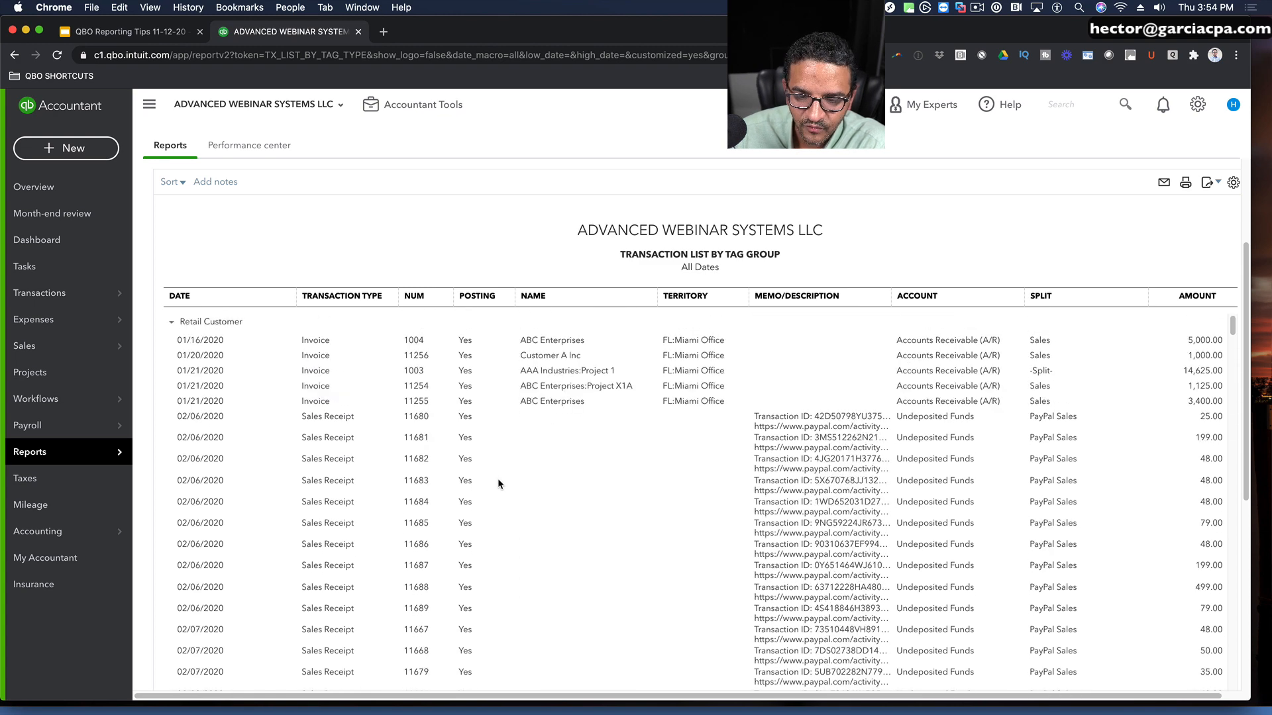
pyautogui.click(171, 323)
pyautogui.click(169, 340)
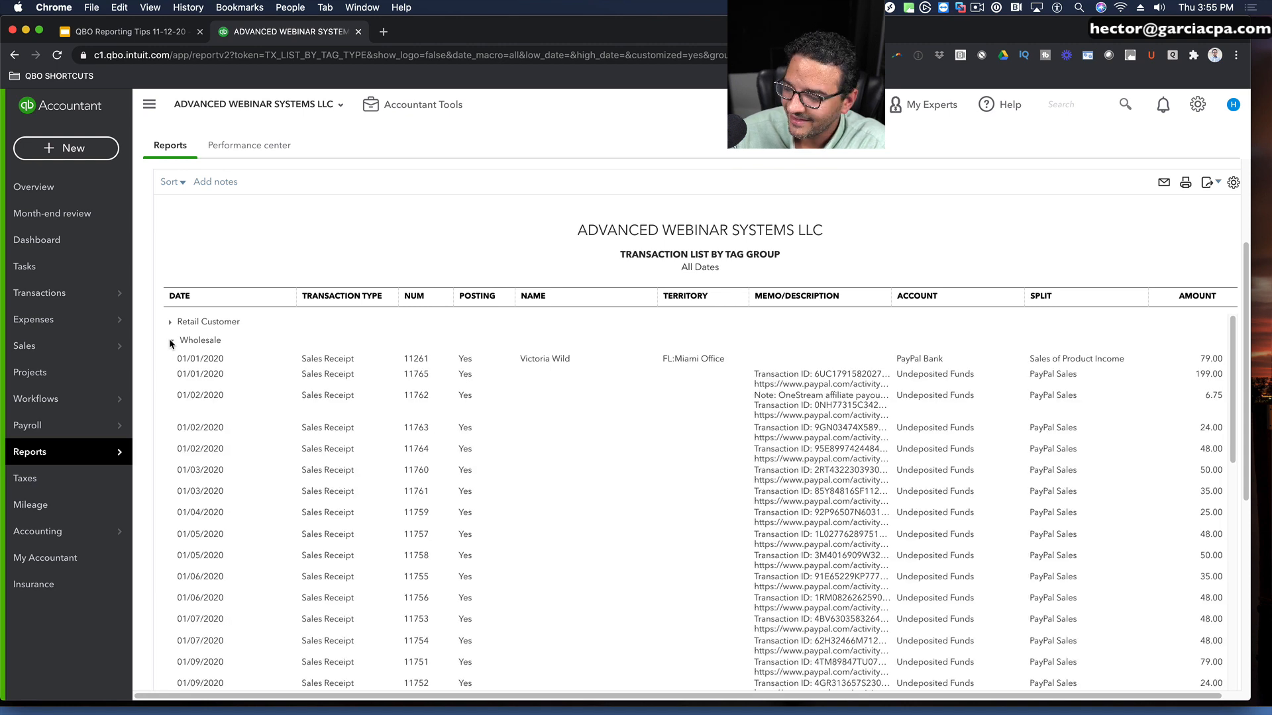
pyautogui.click(170, 341)
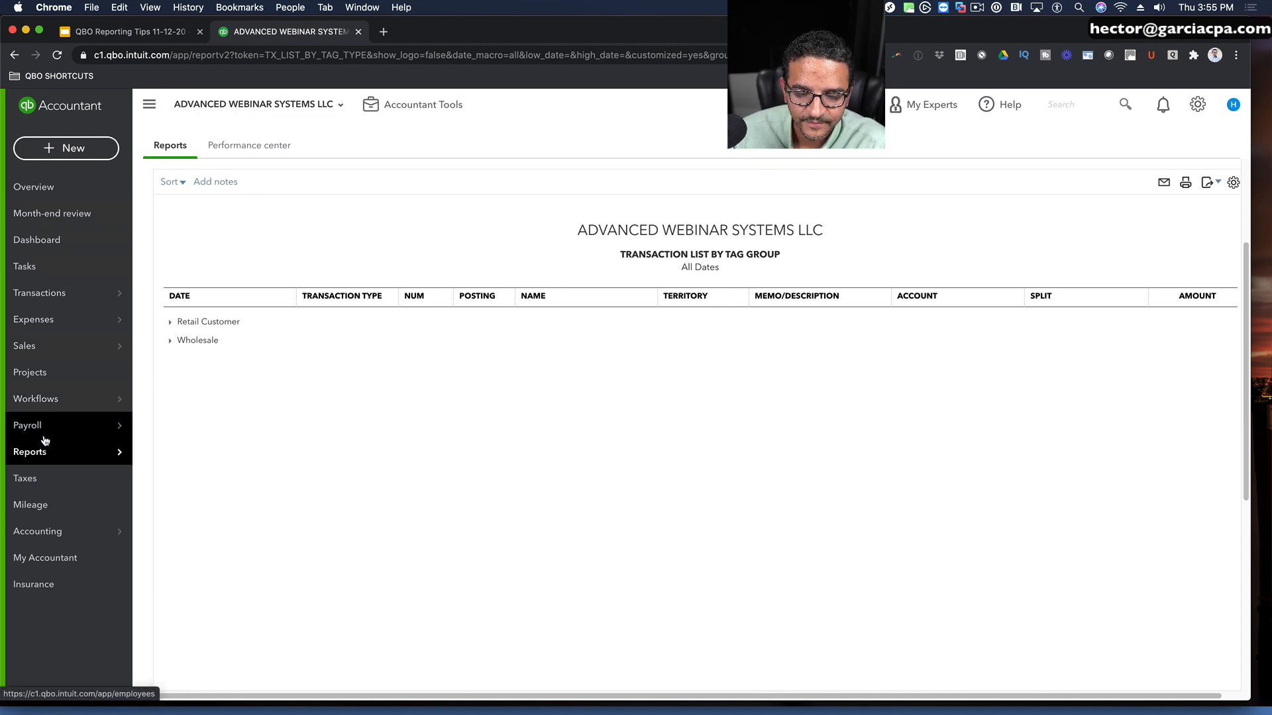
# Step: Return to the tags list and run the transaction report for the Sales Rep tag group
pyautogui.click(13, 55)
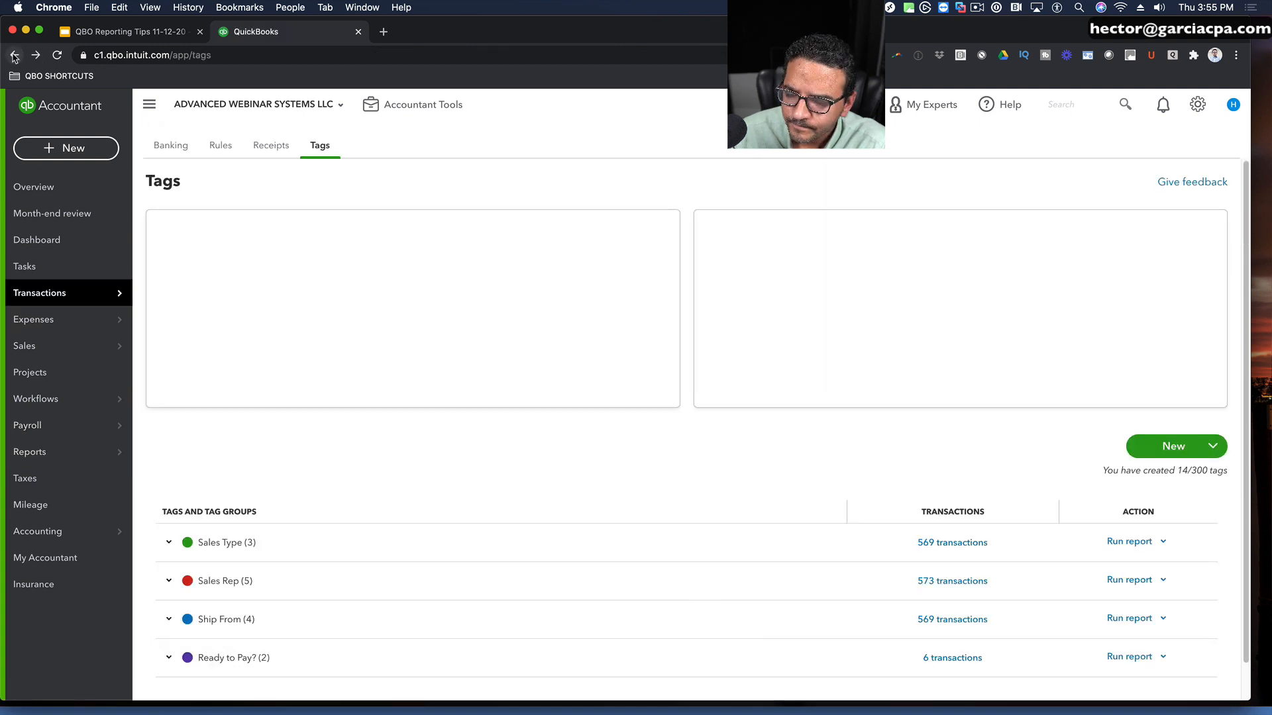
pyautogui.scroll(-2, 797, 502)
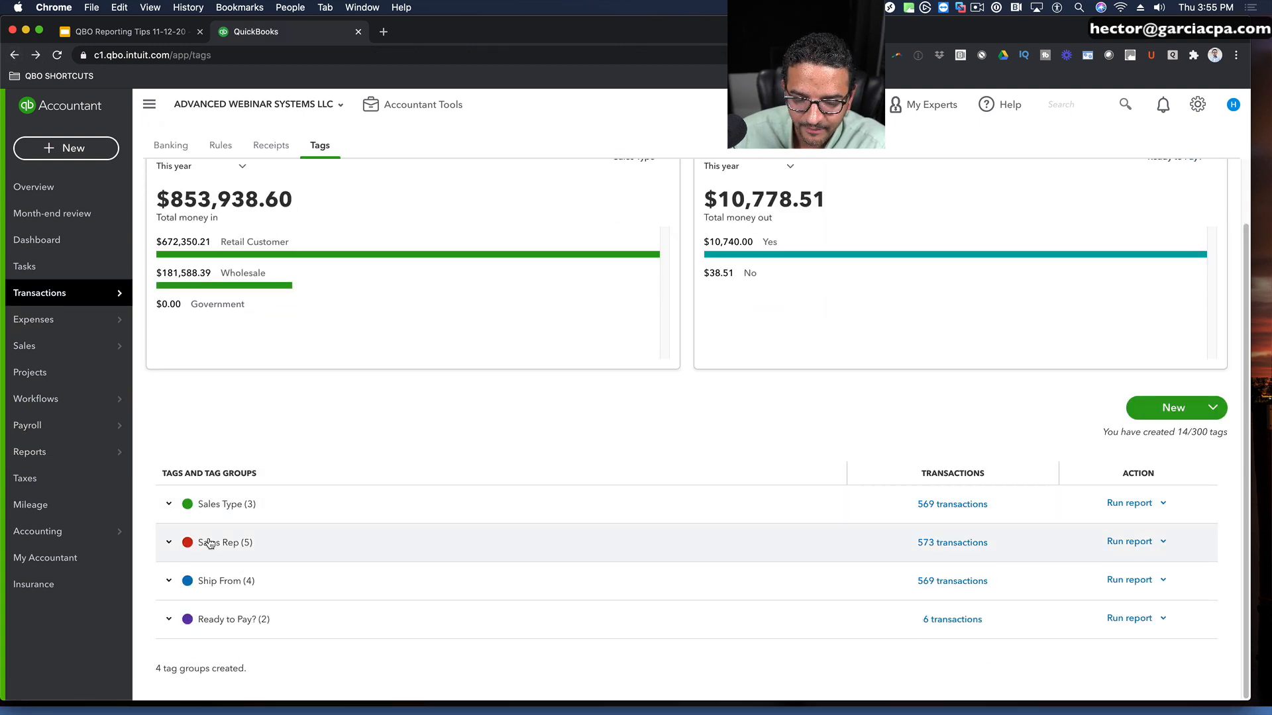
pyautogui.click(1141, 543)
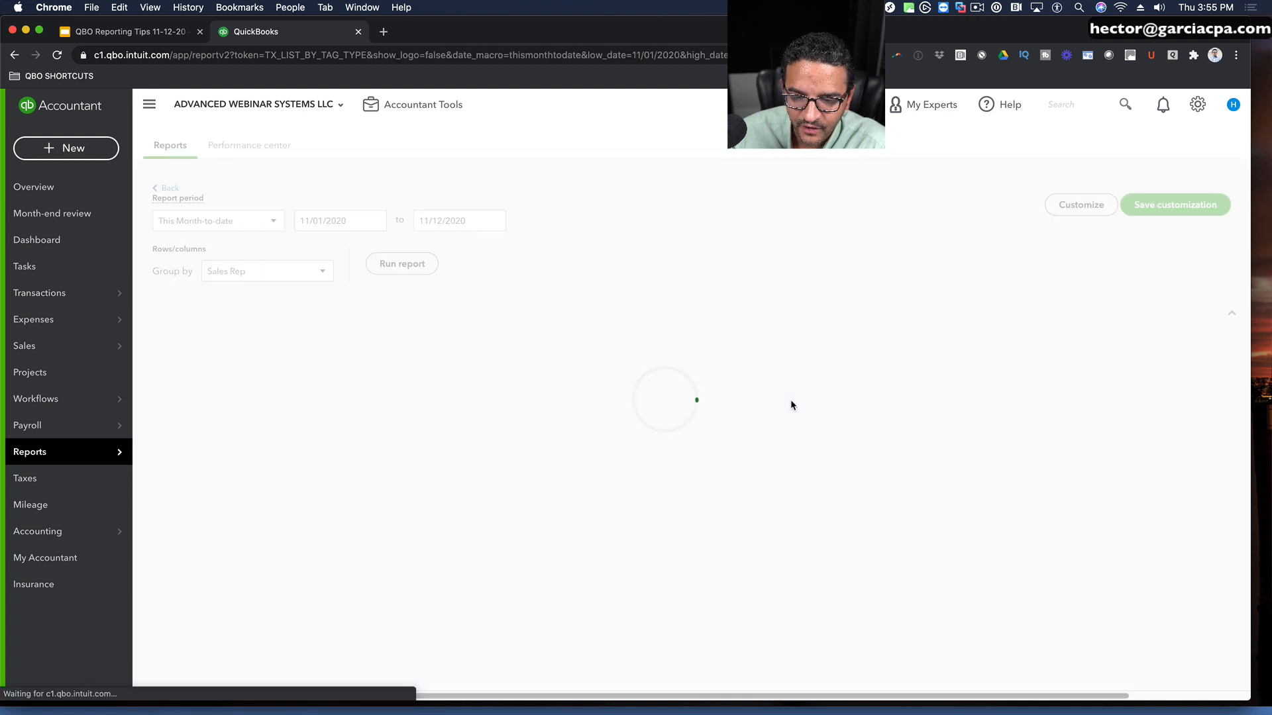
# Step: Collapse every sales rep's group in the Transaction List by Tag Group report
pyautogui.click(186, 487)
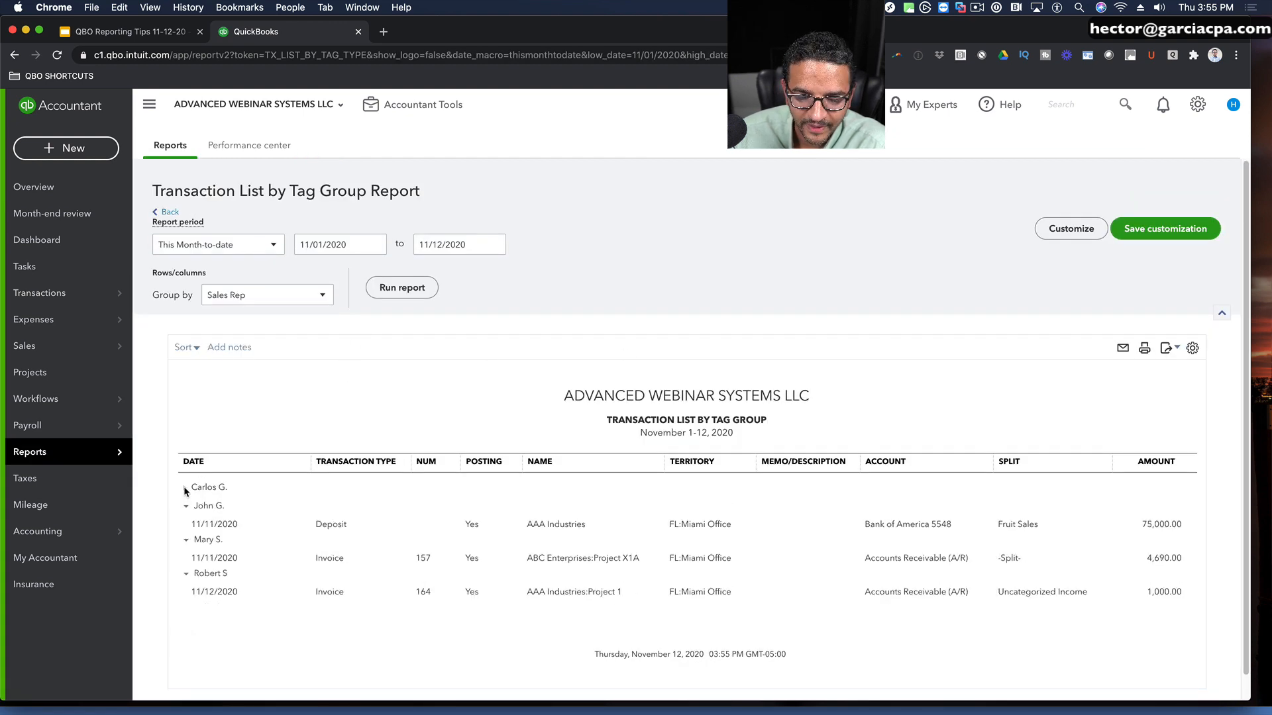
pyautogui.click(185, 506)
pyautogui.click(186, 525)
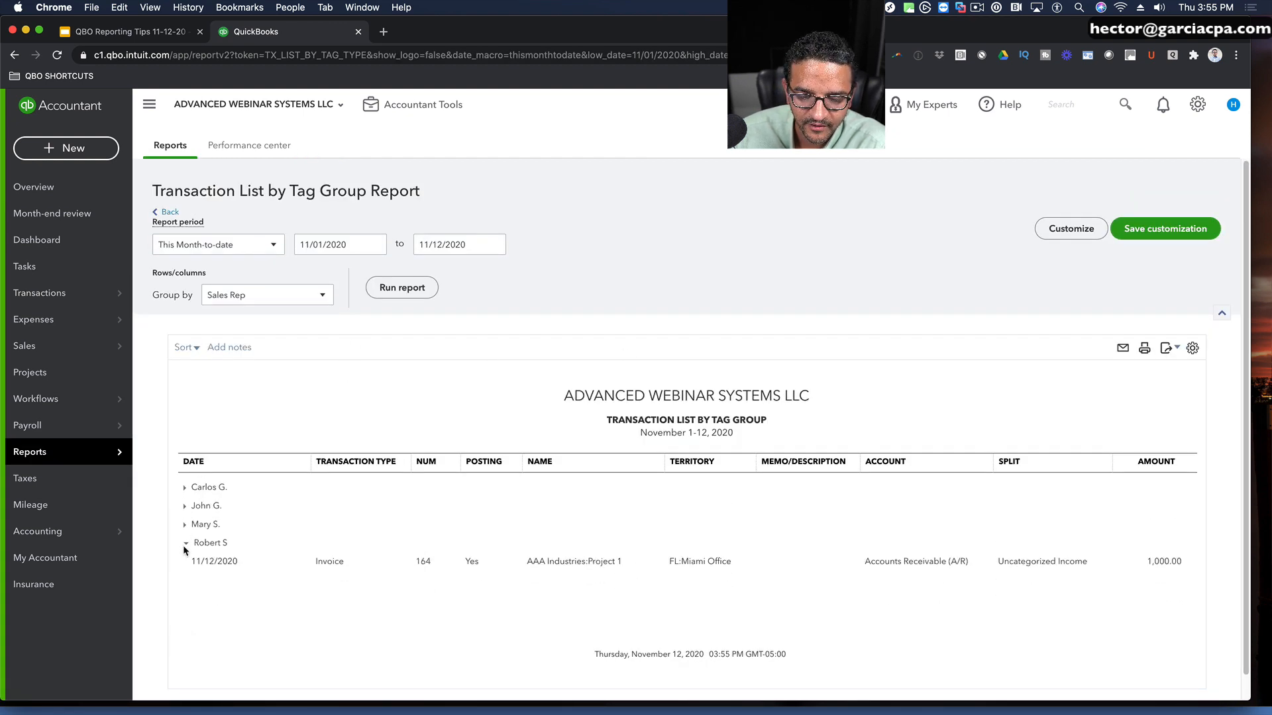
pyautogui.click(185, 543)
# Step: Expand individual sales reps' groups to examine their tagged transactions, and collapse them again
pyautogui.click(185, 507)
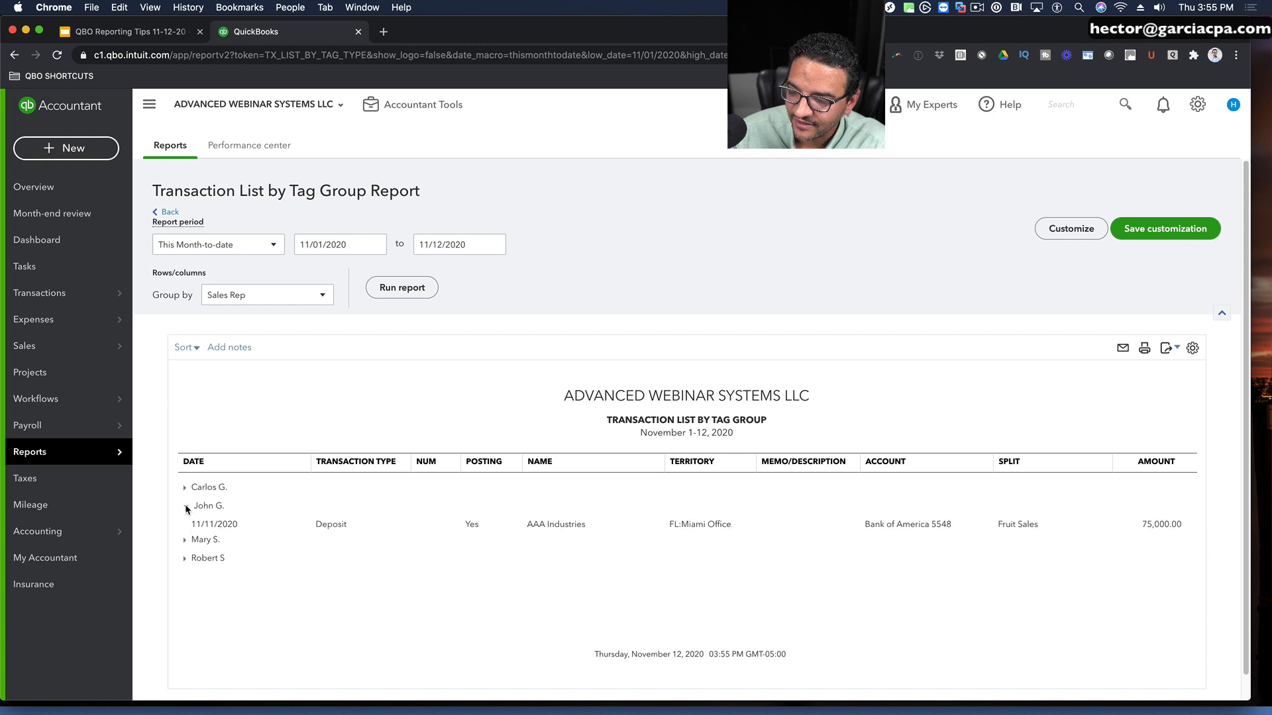
pyautogui.click(186, 540)
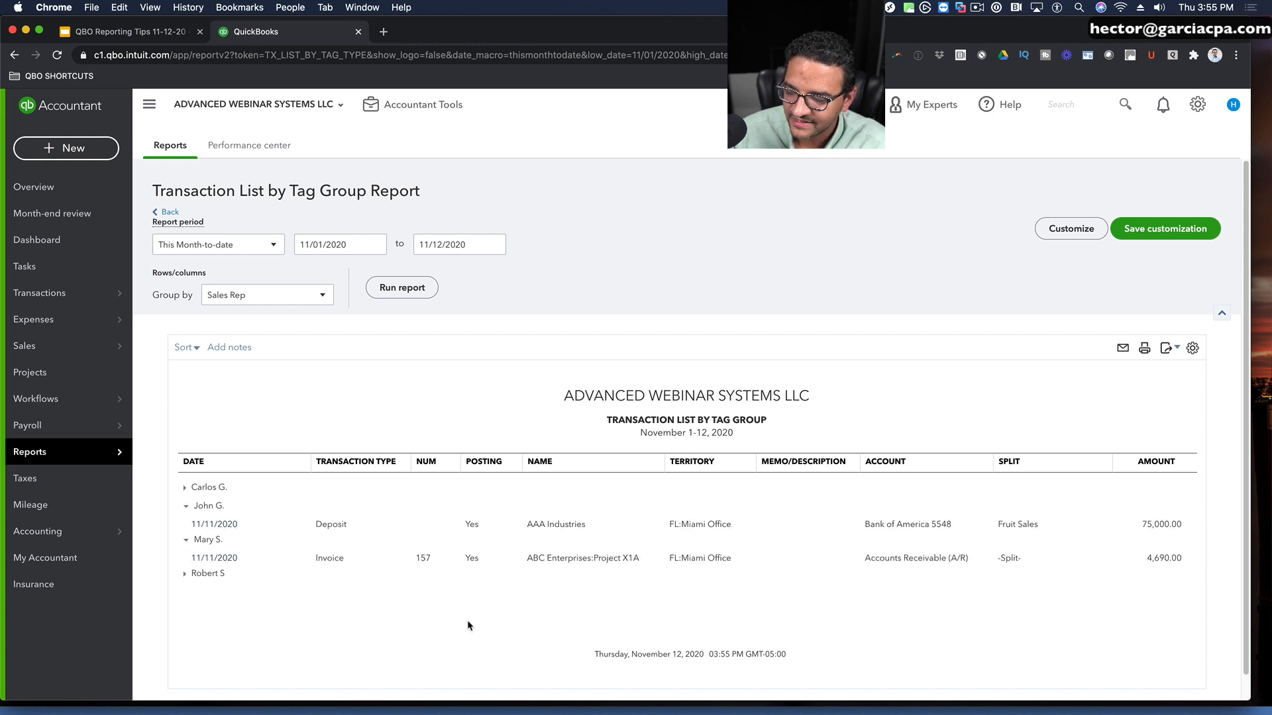
pyautogui.click(186, 507)
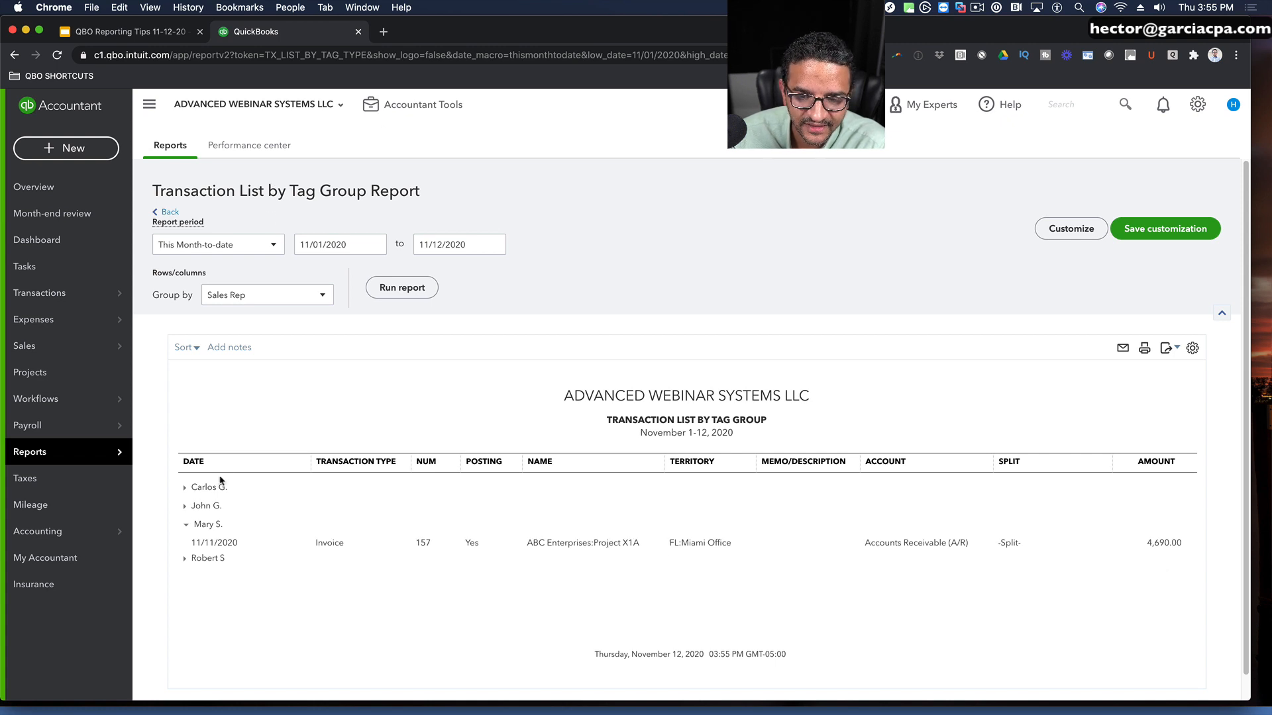
pyautogui.click(185, 525)
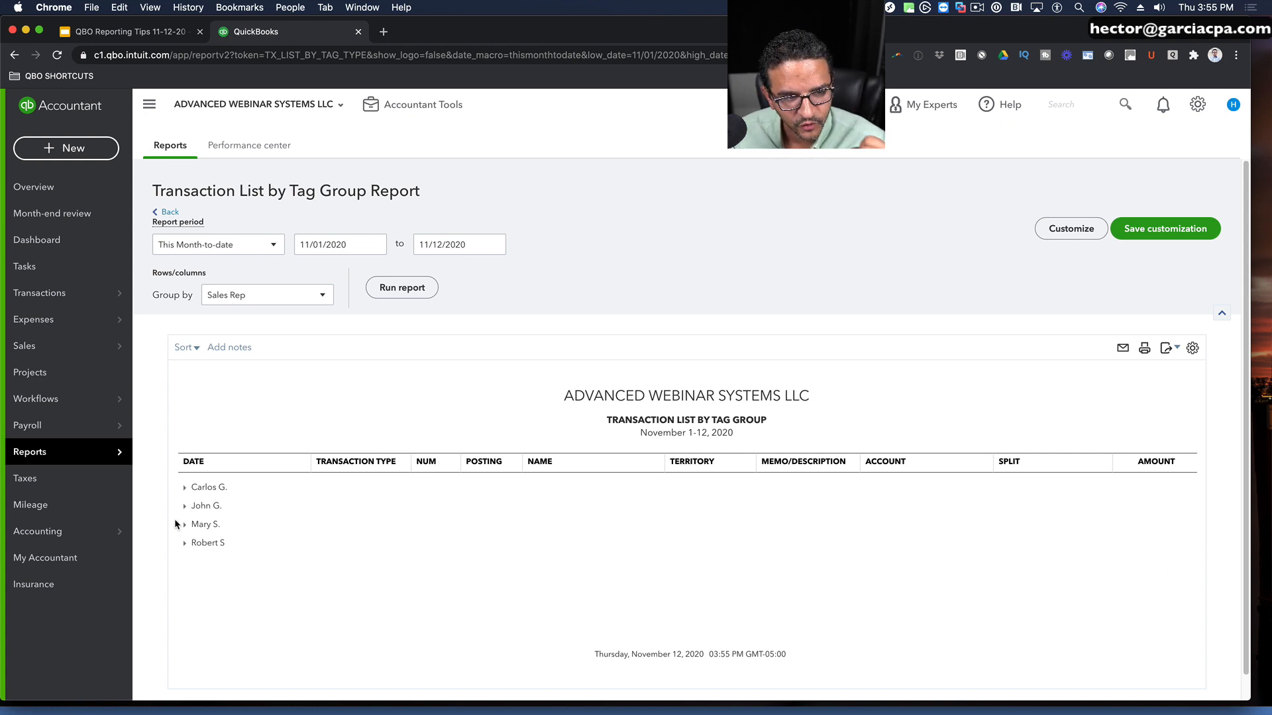
pyautogui.click(186, 489)
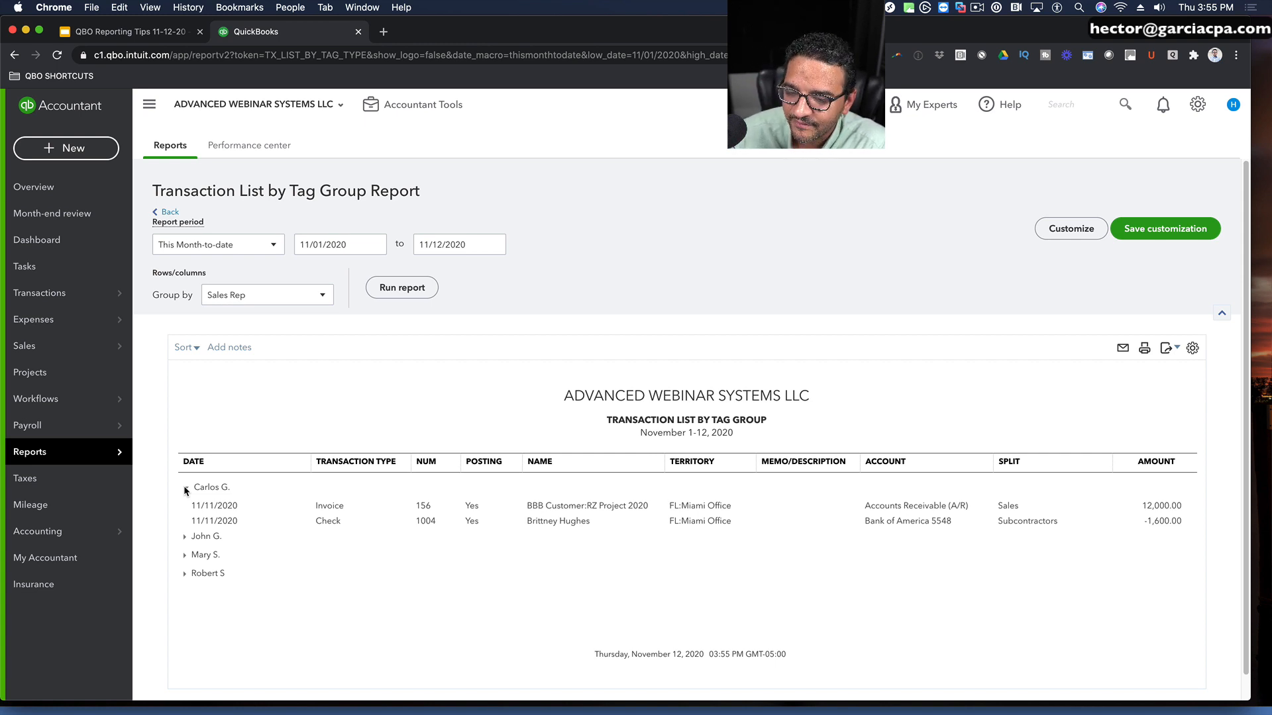
pyautogui.click(185, 488)
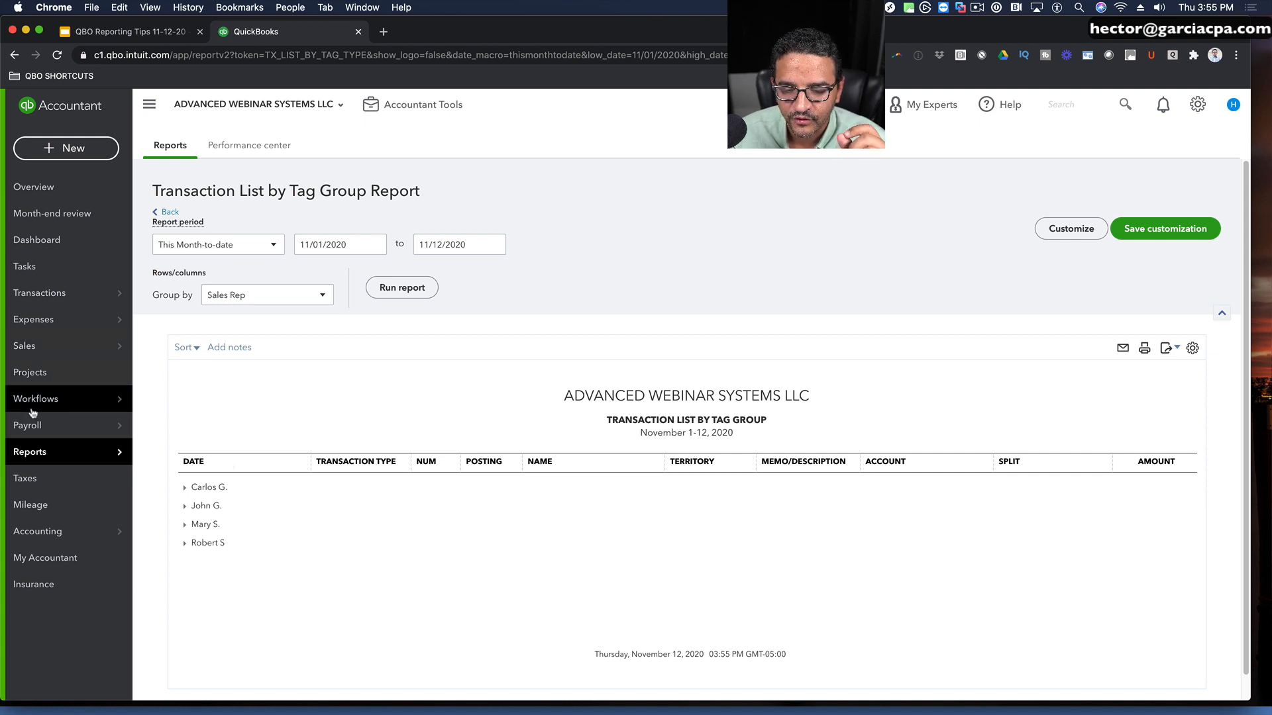
# Step: Search the report list for "tag" and open the Profit and Loss by Tag Group report
pyautogui.moveTo(63, 451)
pyautogui.click(165, 450)
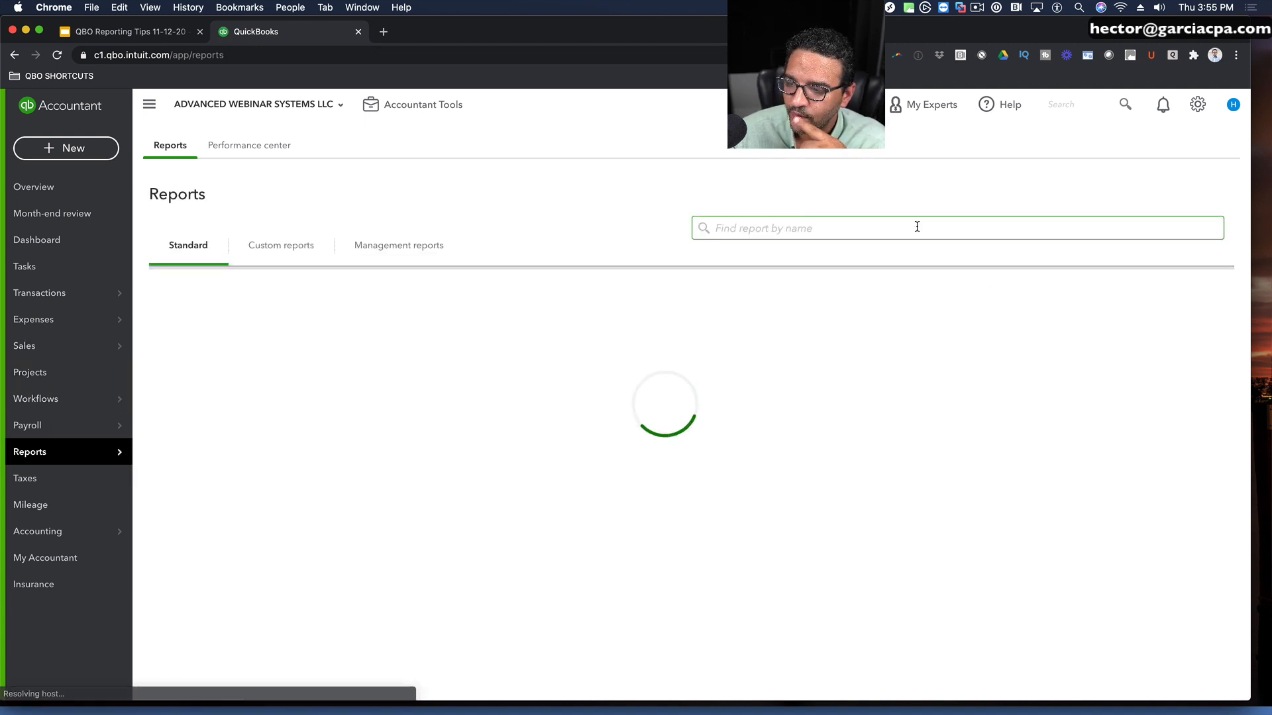
pyautogui.write('tag')
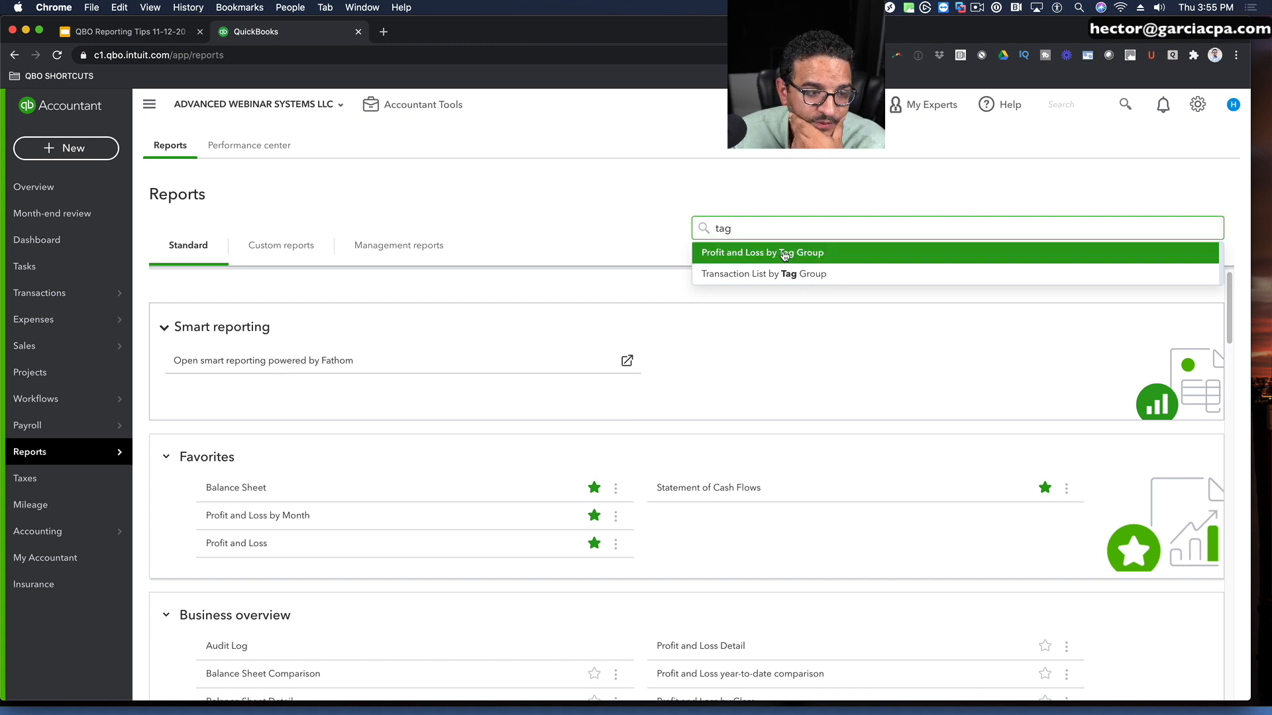
pyautogui.click(784, 256)
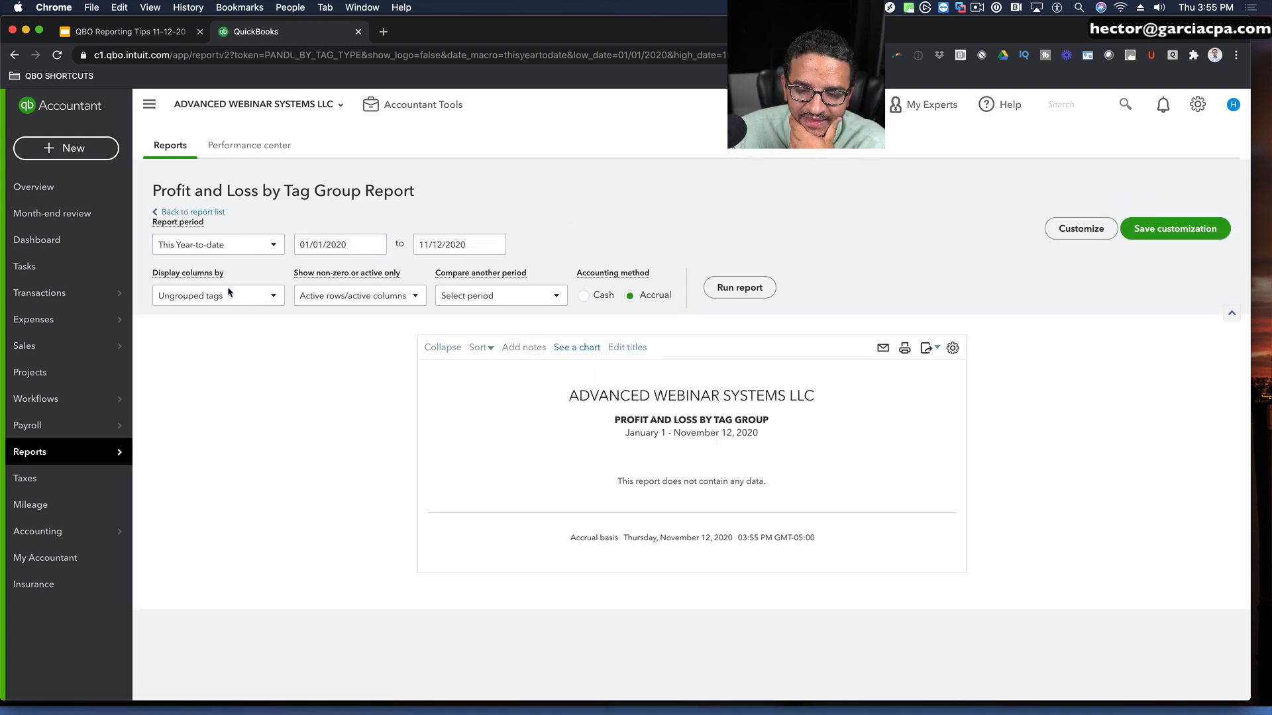
# Step: Display the Profit and Loss report's columns by Sales Rep, run it and review the figures
pyautogui.click(220, 301)
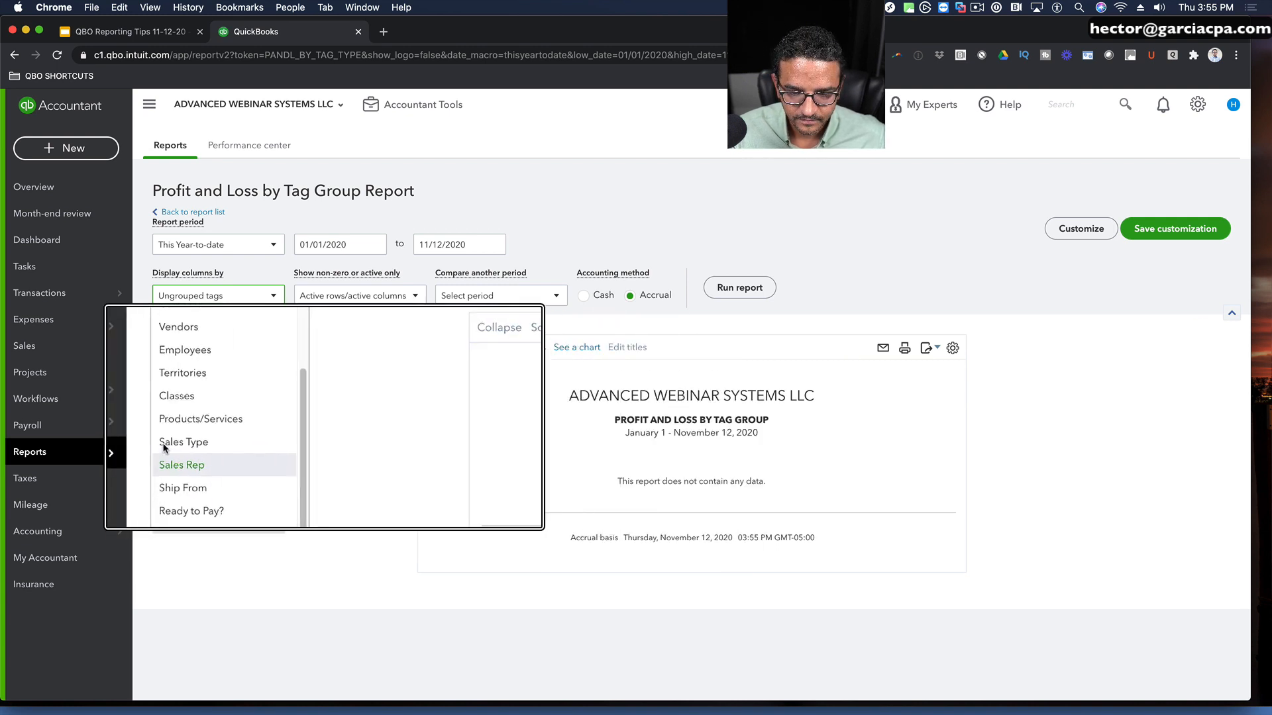
pyautogui.click(175, 467)
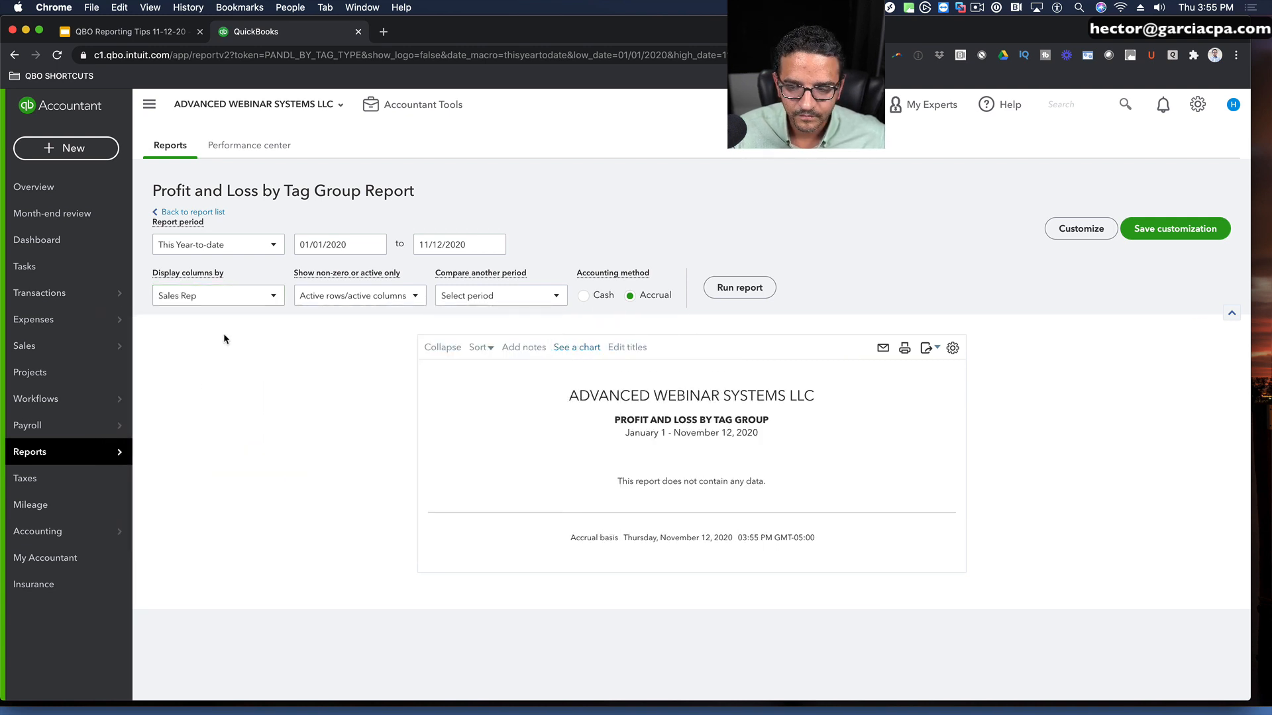
pyautogui.click(739, 289)
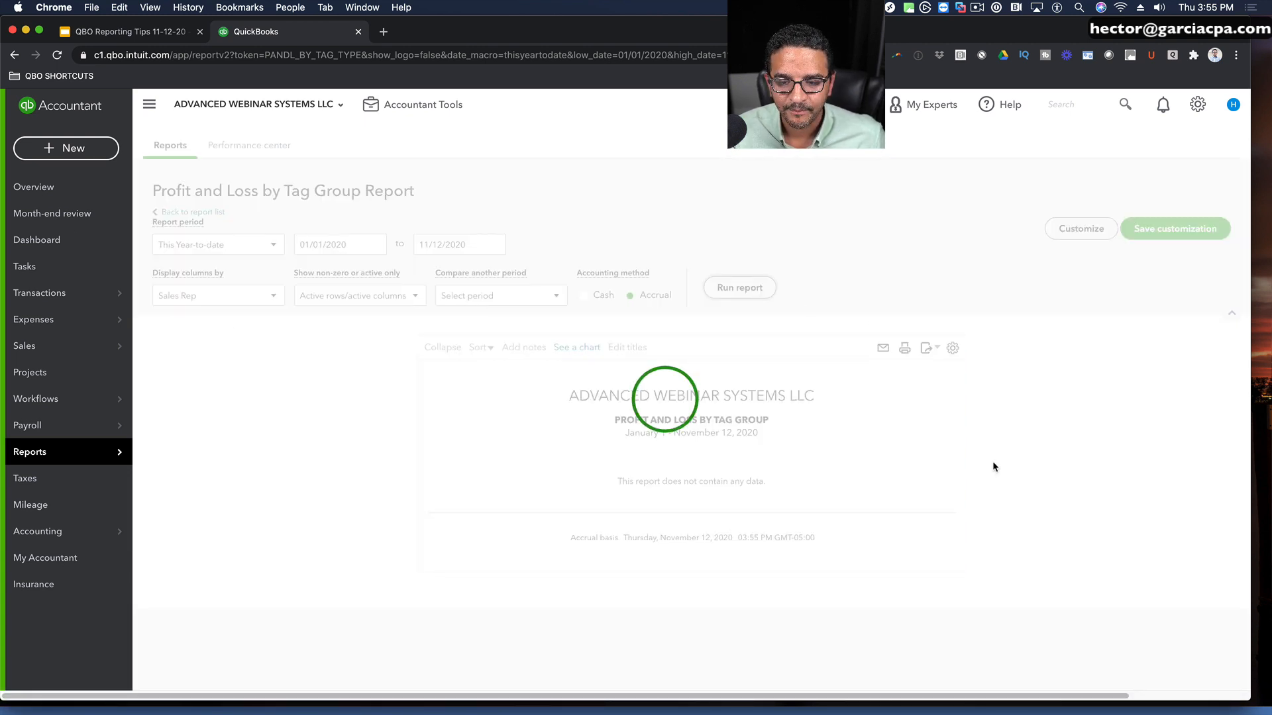
pyautogui.scroll(-3, 992, 467)
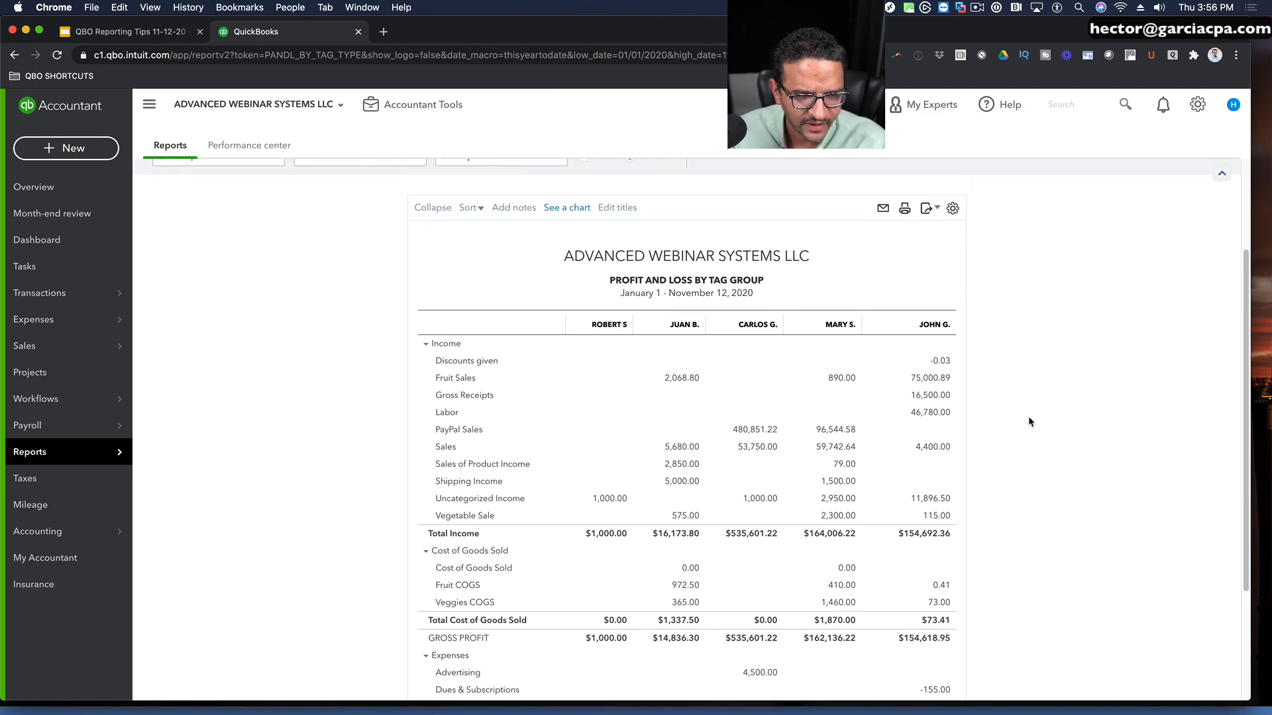
# Step: Customize the report with a Distribution Account filter set to All Income Accounts and rerun it
pyautogui.scroll(2, 1028, 416)
pyautogui.click(1062, 195)
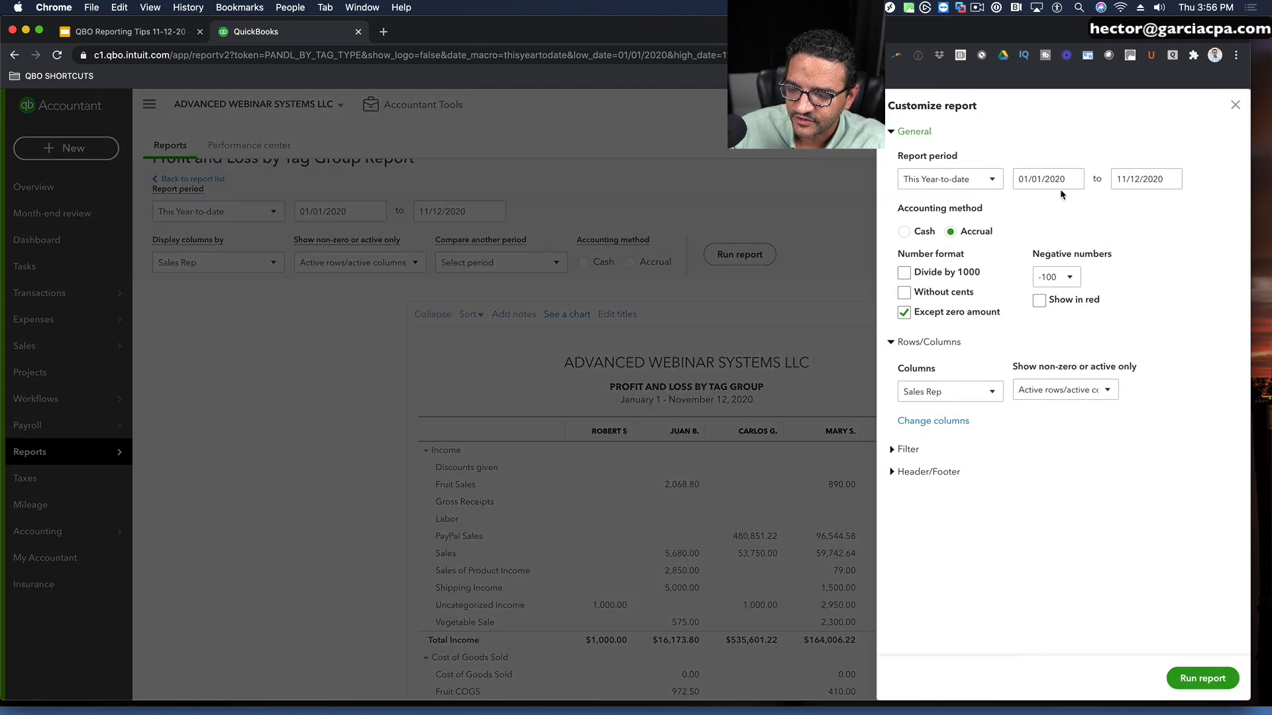
pyautogui.click(895, 451)
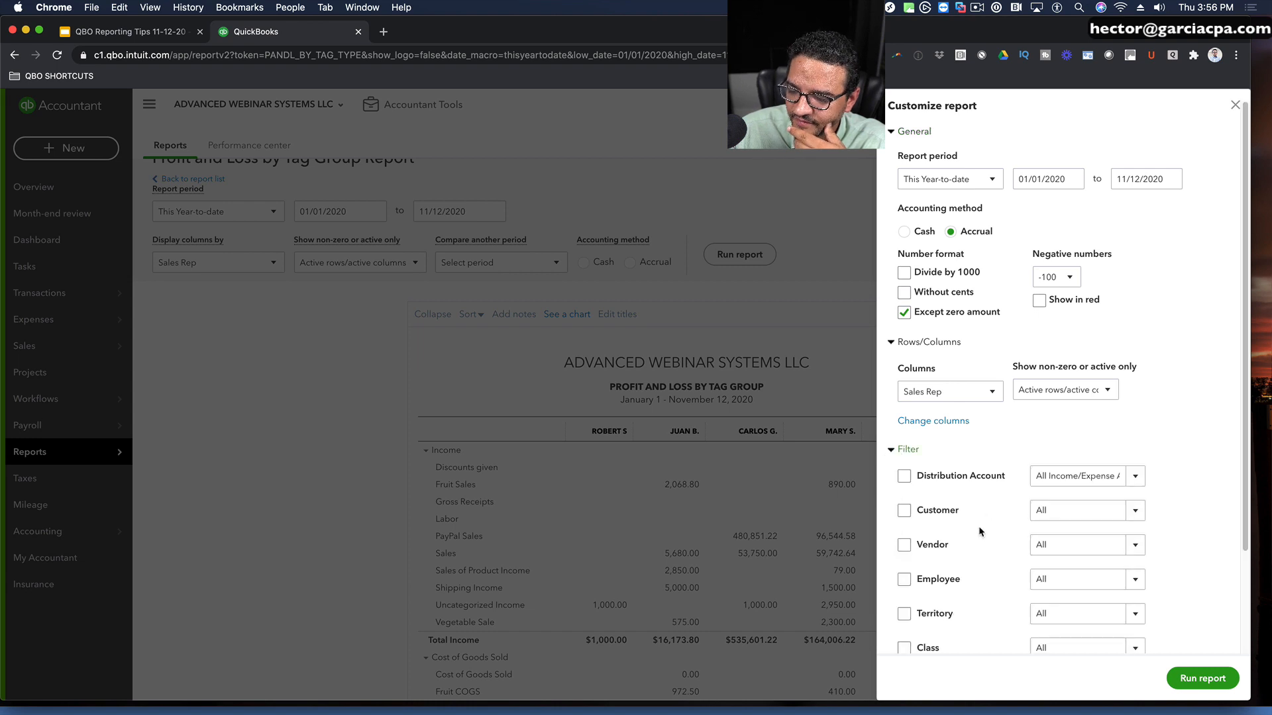
pyautogui.scroll(-1, 979, 526)
pyautogui.click(1074, 458)
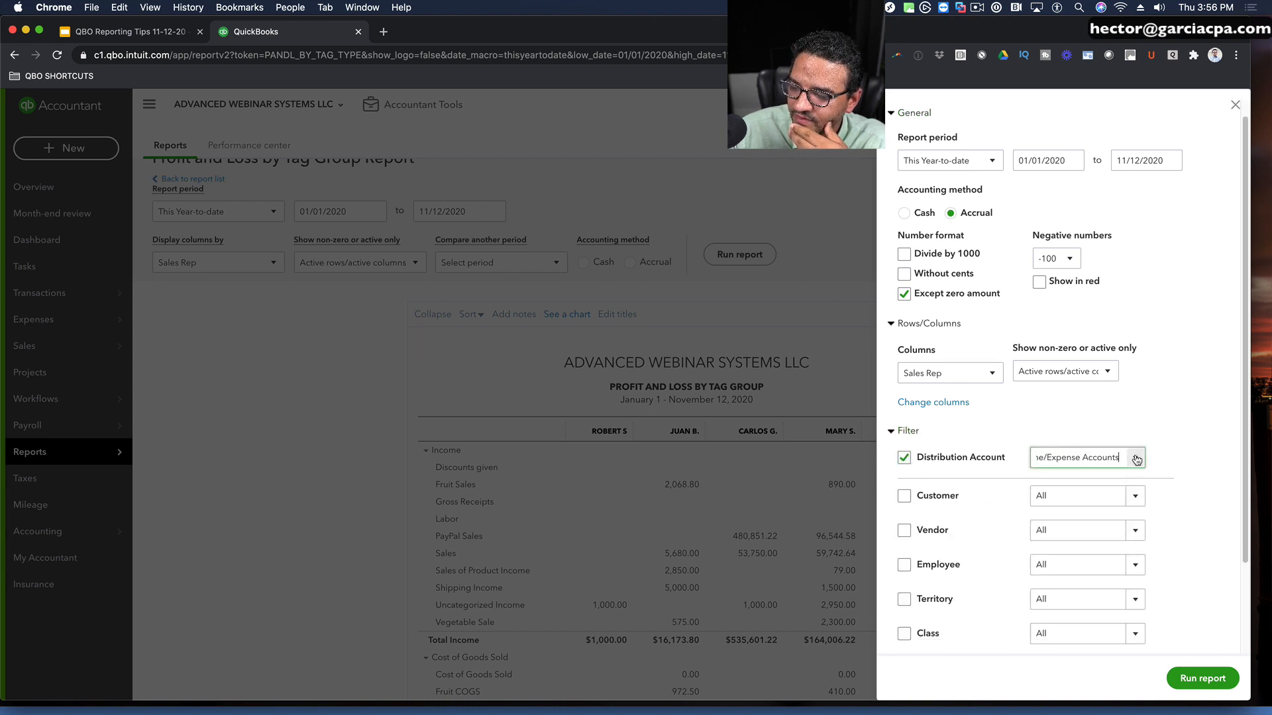
pyautogui.scroll(-3, 1075, 633)
pyautogui.scroll(-3, 1075, 636)
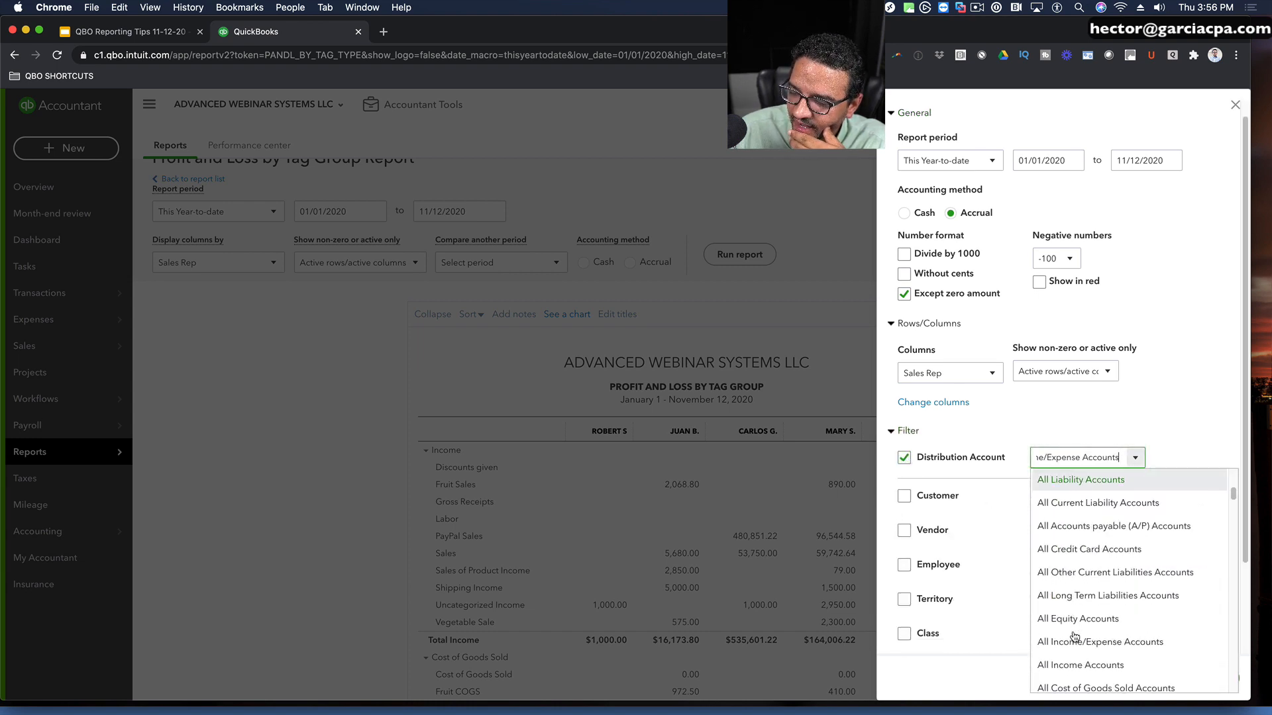
pyautogui.click(1073, 646)
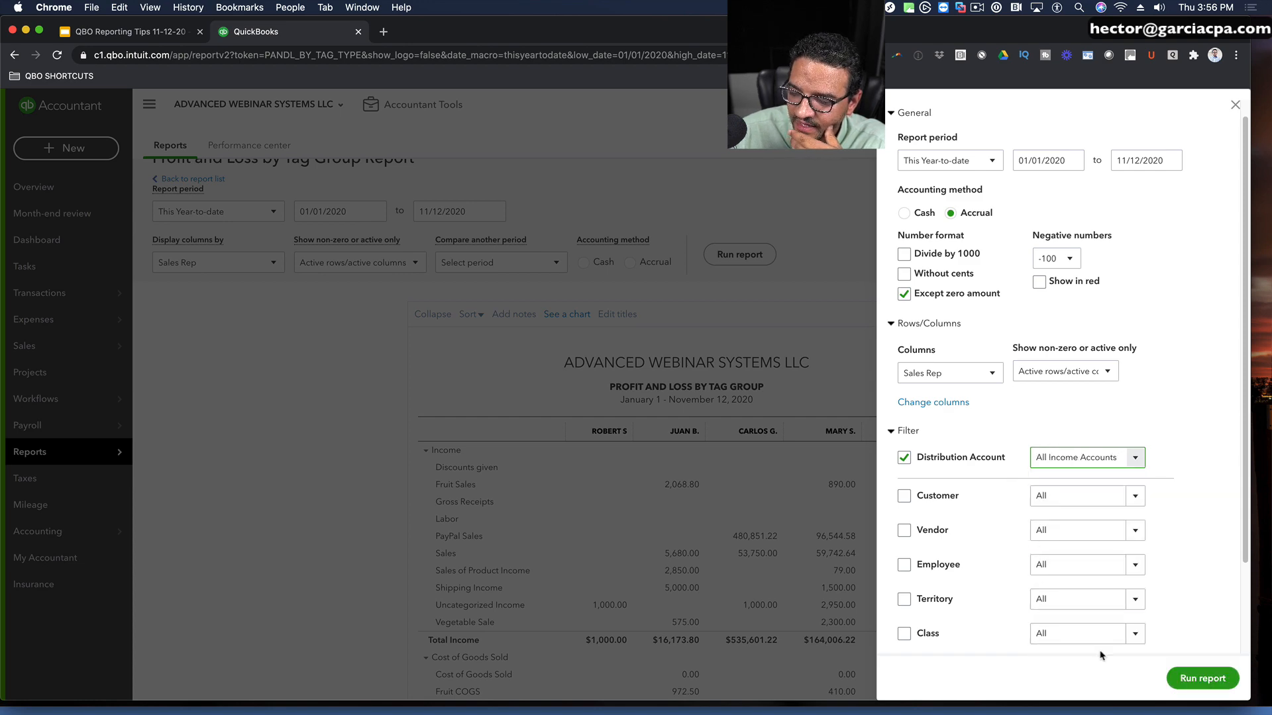
pyautogui.click(1202, 679)
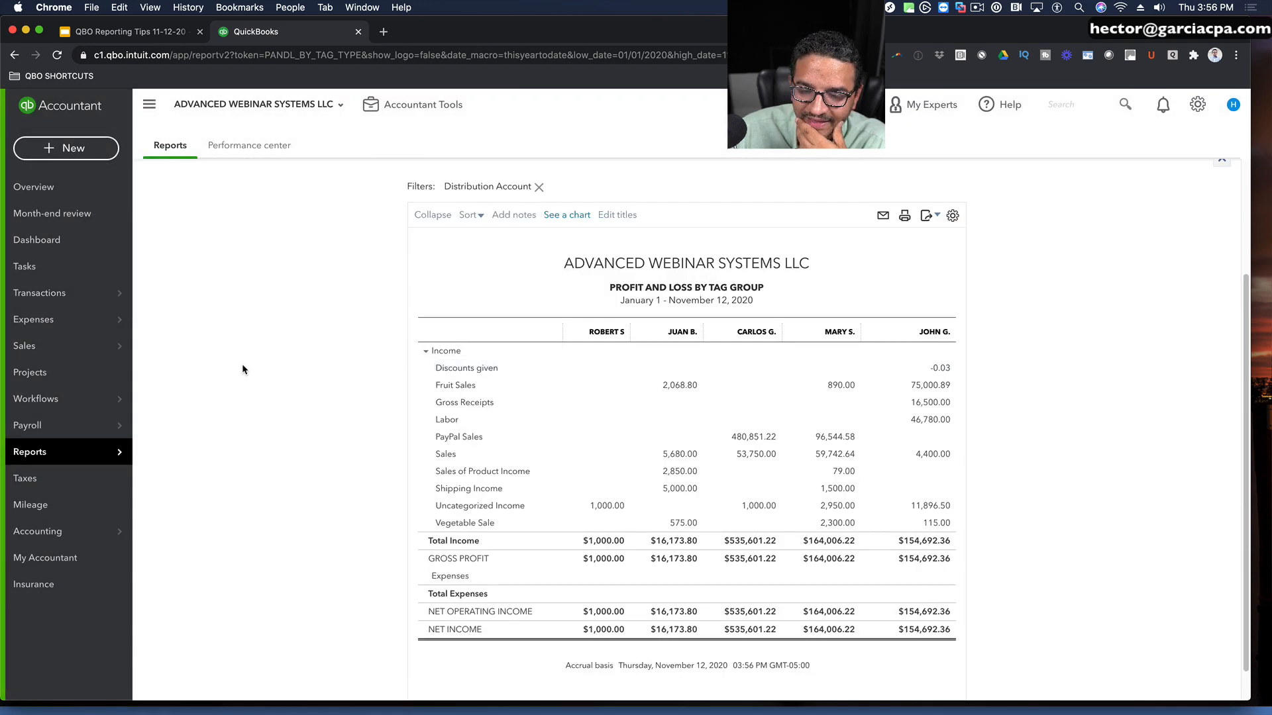
pyautogui.scroll(3, 242, 369)
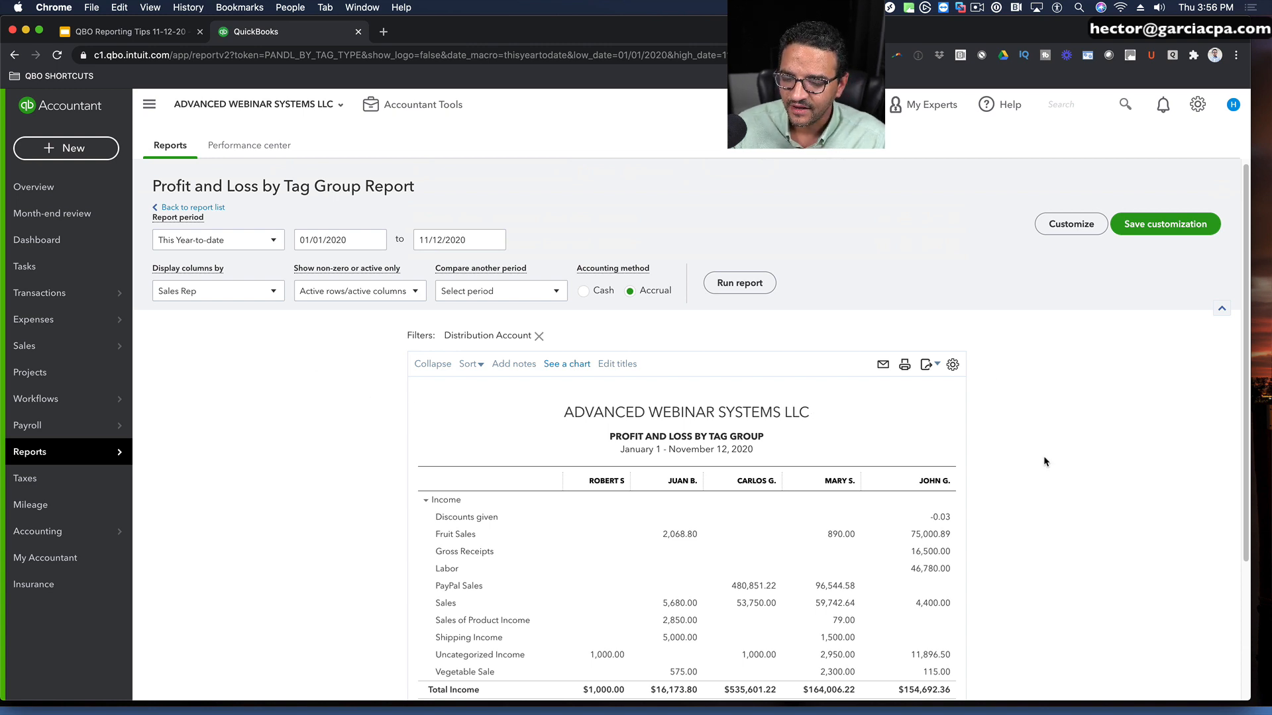
# Step: Add a Territory filter for FL:Miami Office to the Profit and Loss by Tag Group report, rerun it and review the figures
pyautogui.scroll(-3, 1044, 461)
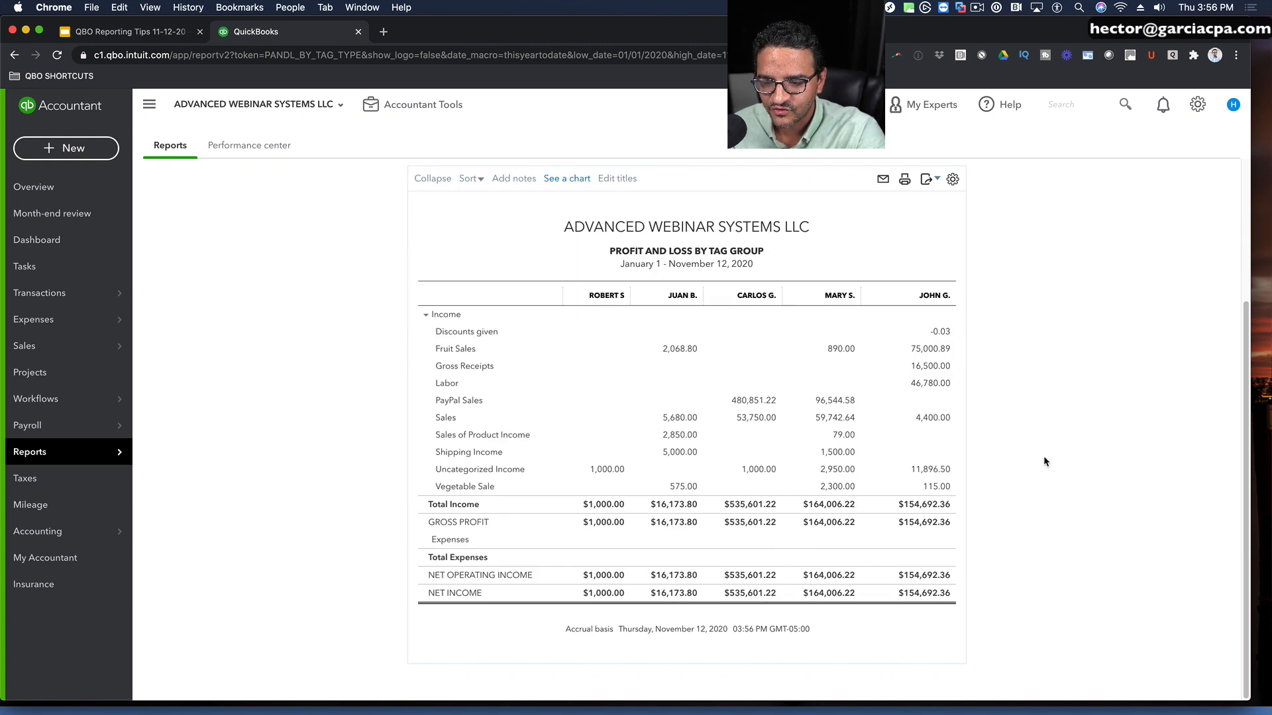
pyautogui.scroll(3, 1043, 457)
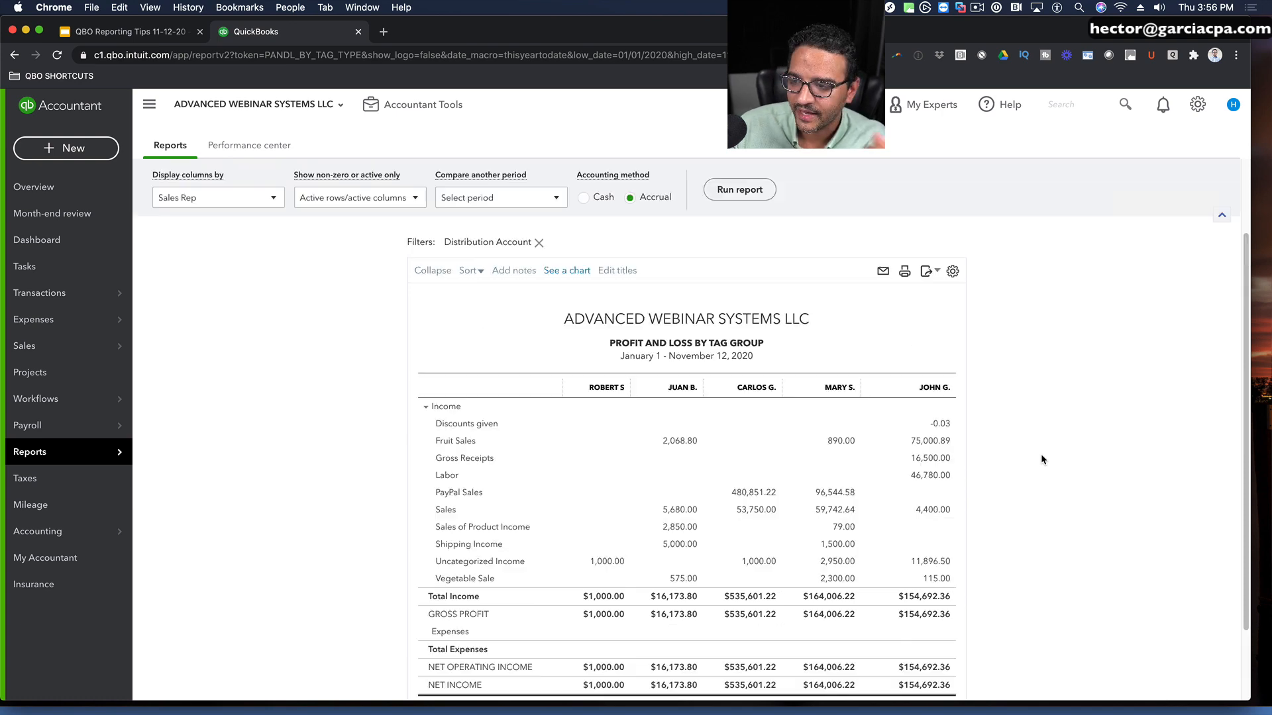
pyautogui.click(1071, 228)
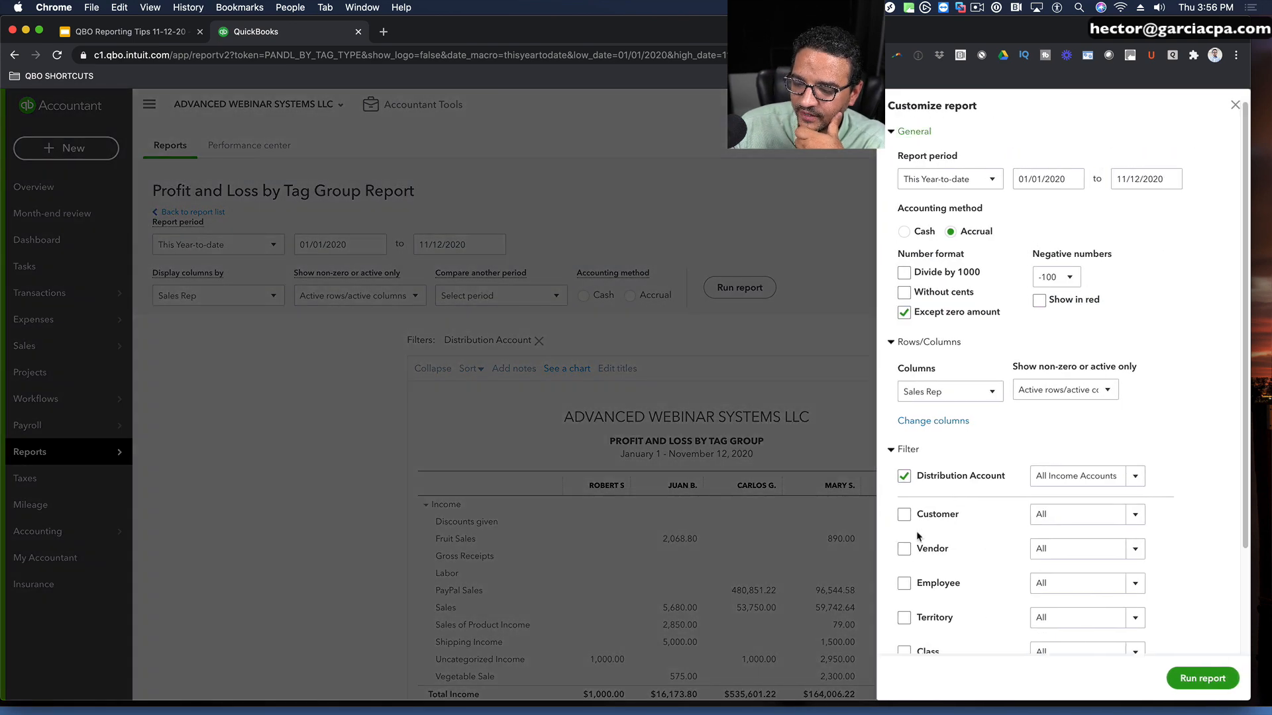
pyautogui.scroll(-1, 921, 598)
pyautogui.click(903, 597)
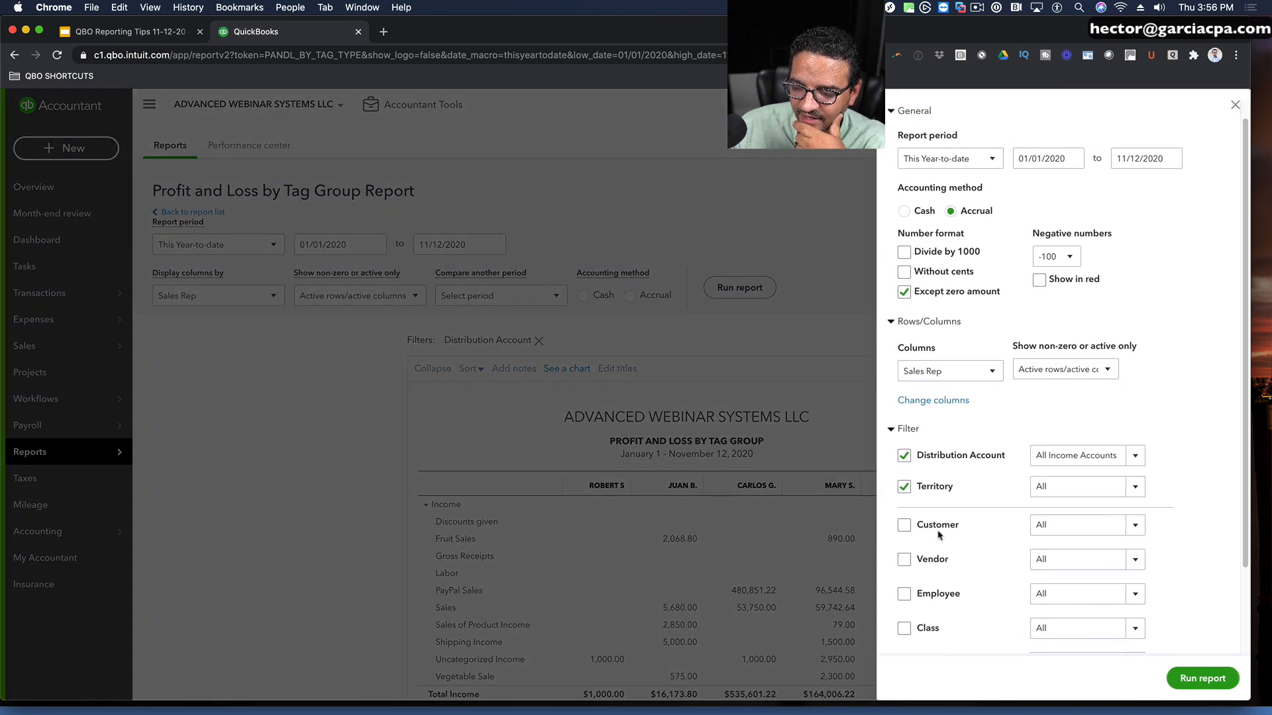
pyautogui.click(1134, 486)
pyautogui.click(1077, 467)
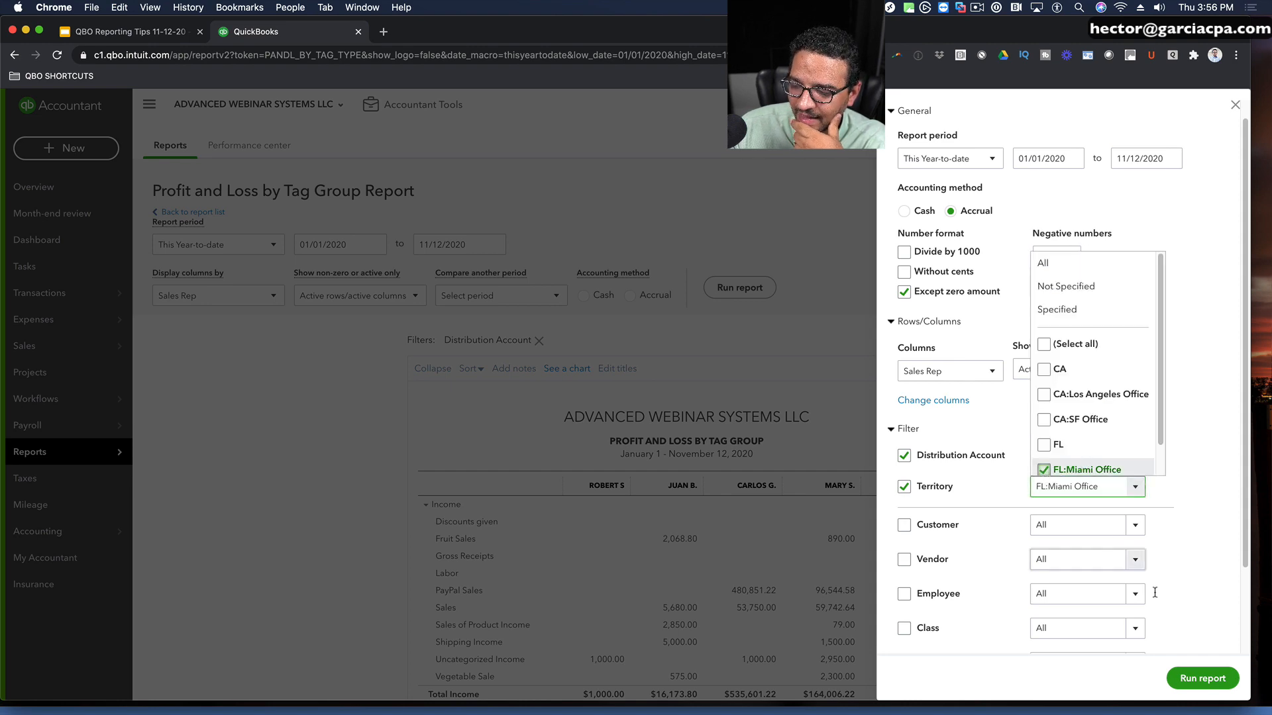
pyautogui.click(1205, 678)
pyautogui.scroll(-2, 1071, 524)
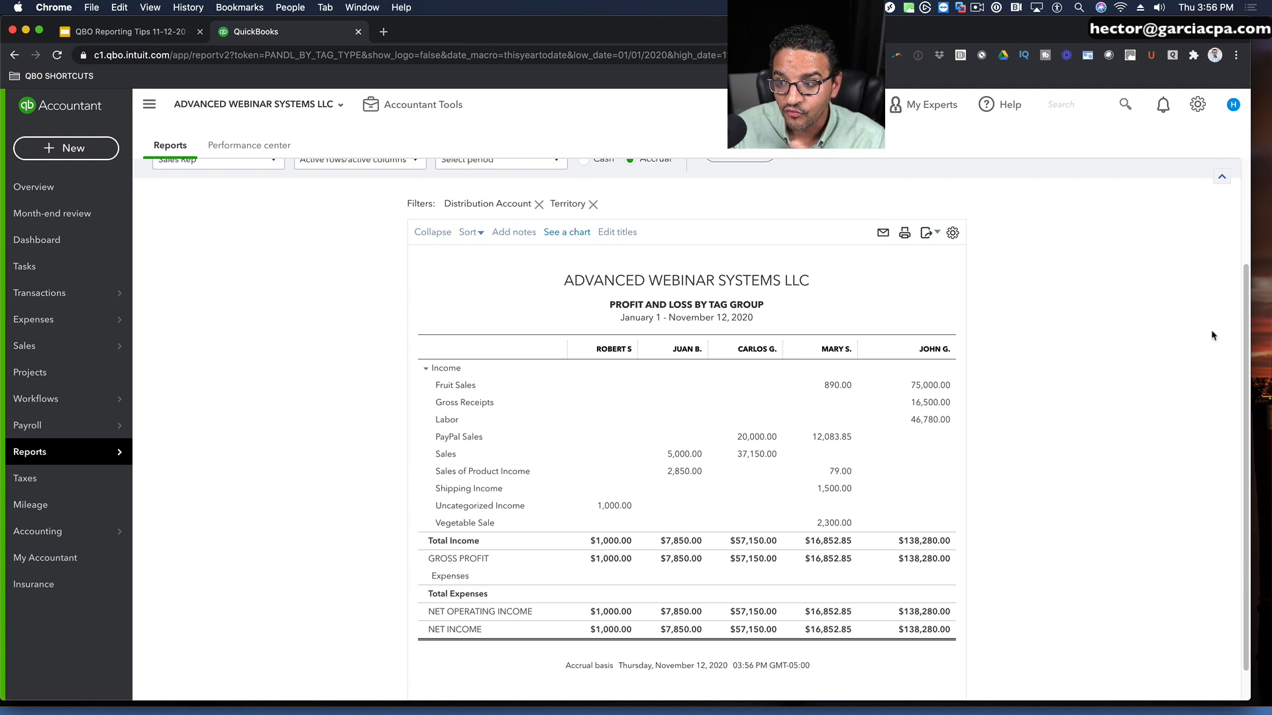
pyautogui.scroll(3, 378, 317)
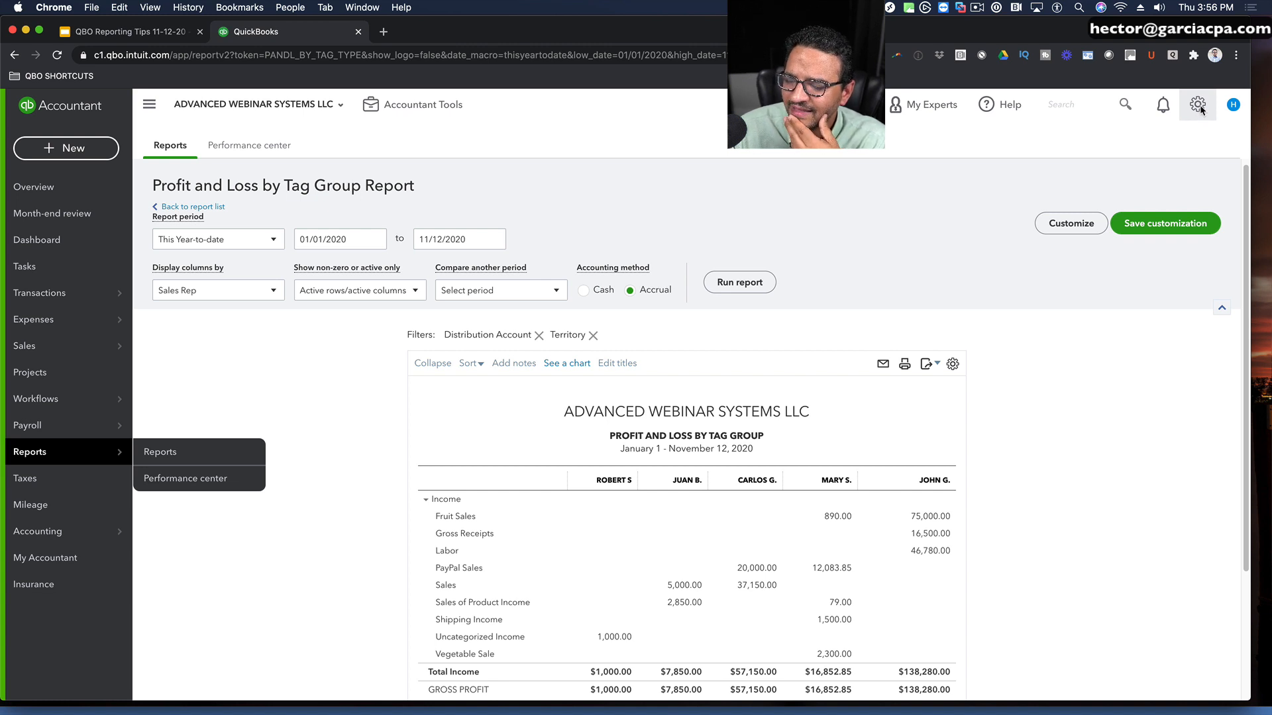
pyautogui.click(1200, 107)
pyautogui.click(776, 295)
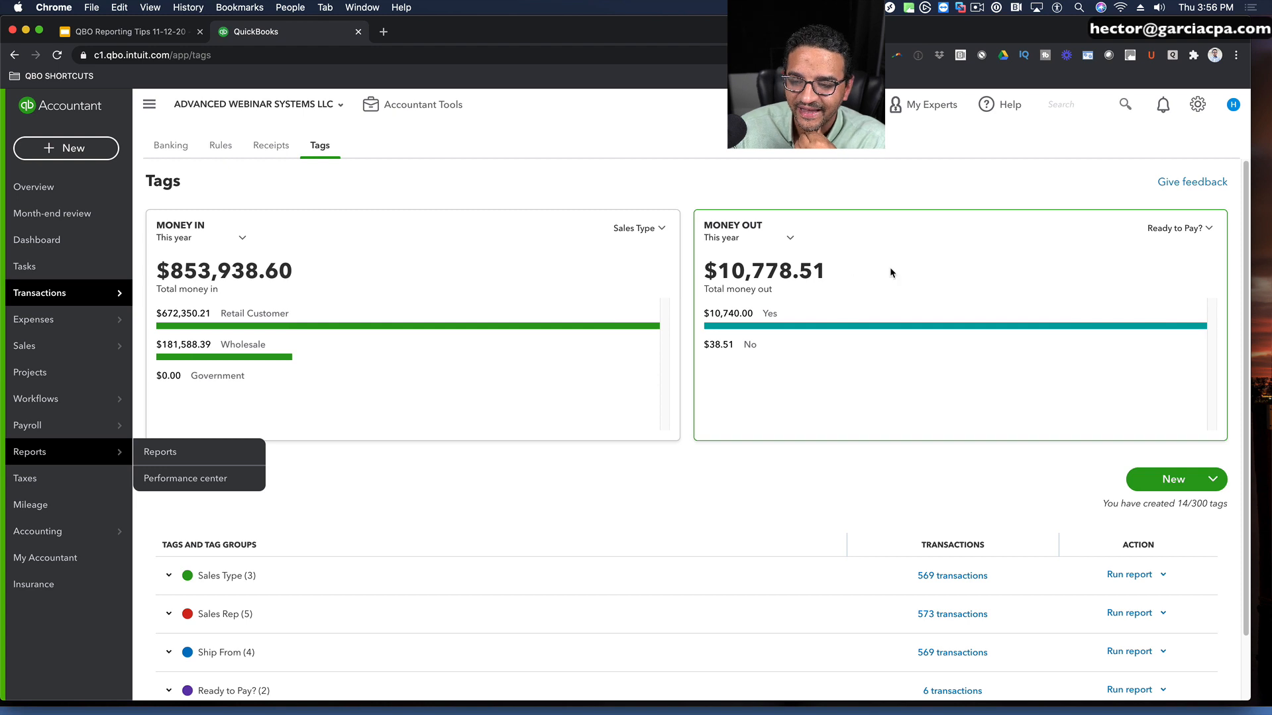
pyautogui.scroll(-1, 543, 478)
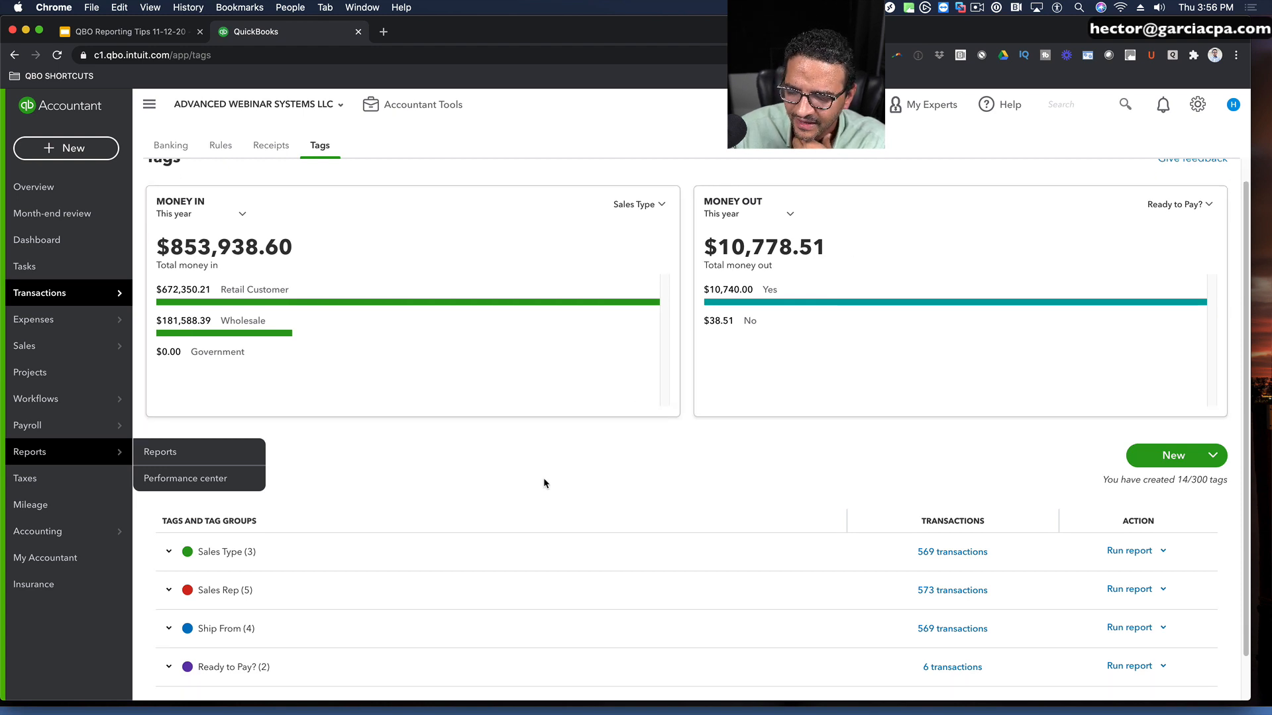
pyautogui.scroll(-1, 543, 479)
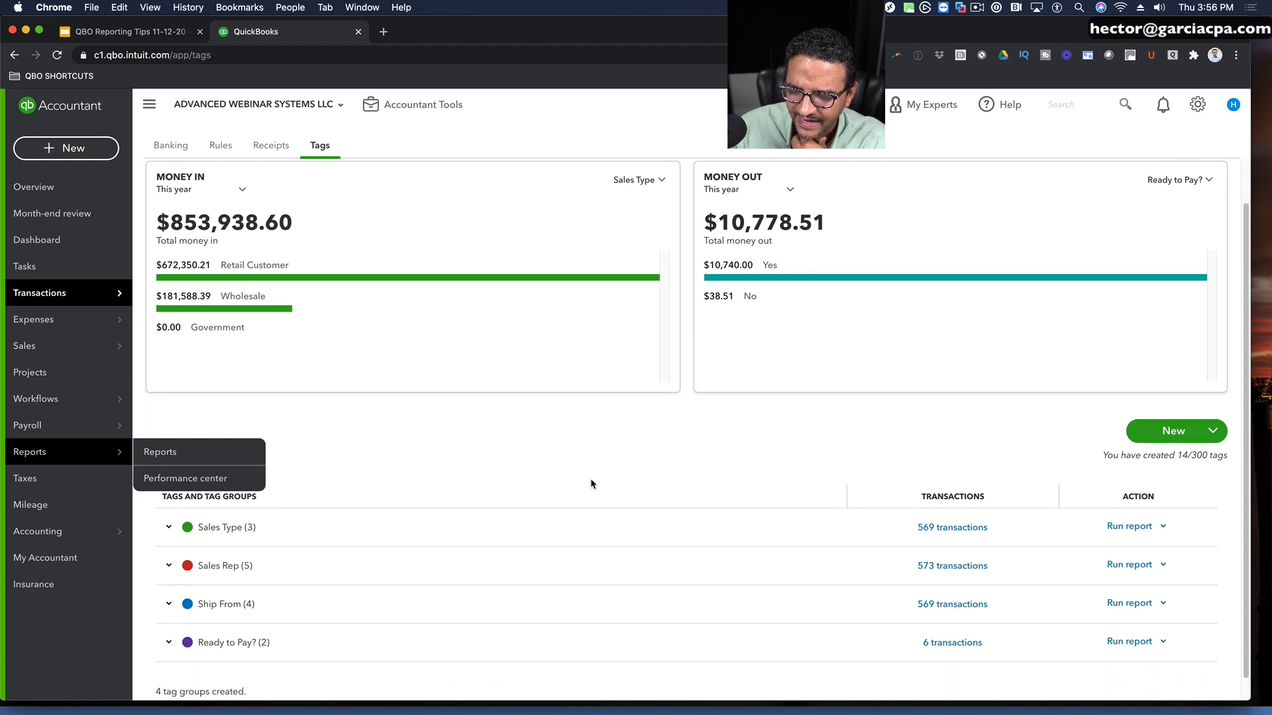
pyautogui.click(93, 451)
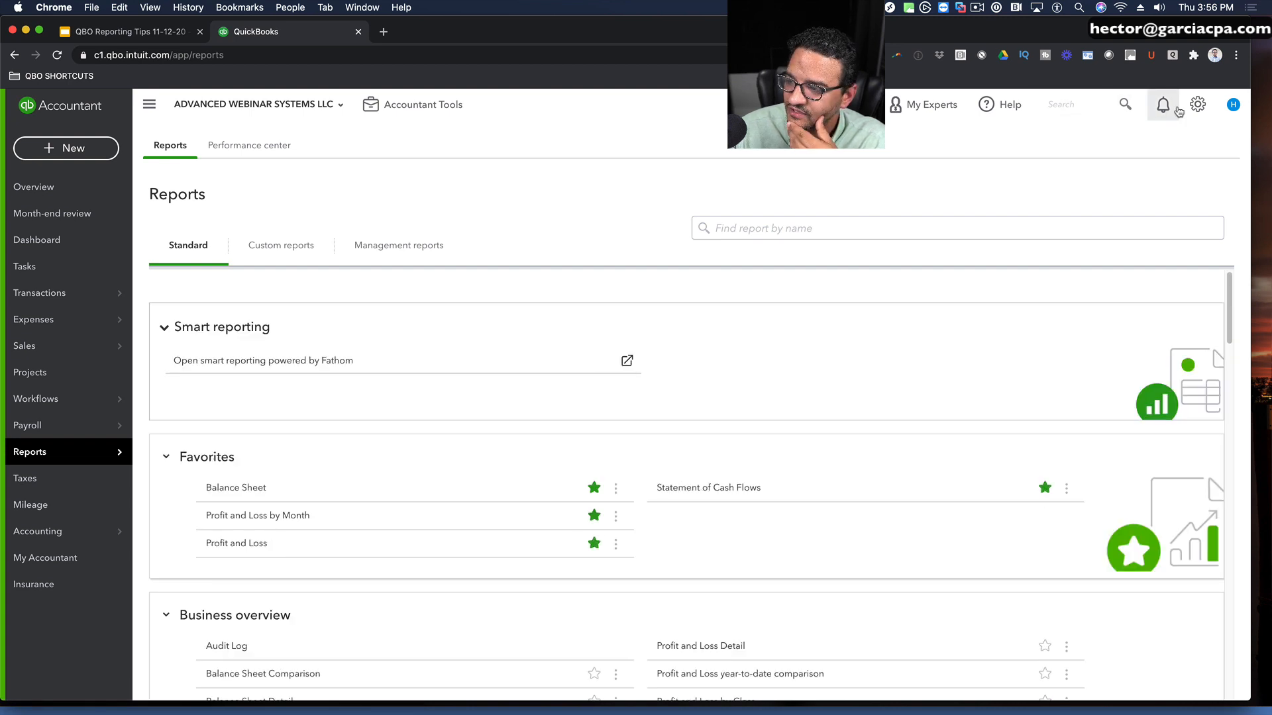
# Step: Go to the Tags page and open the transactions of the Sales Rep tag group
pyautogui.click(1197, 104)
pyautogui.click(779, 297)
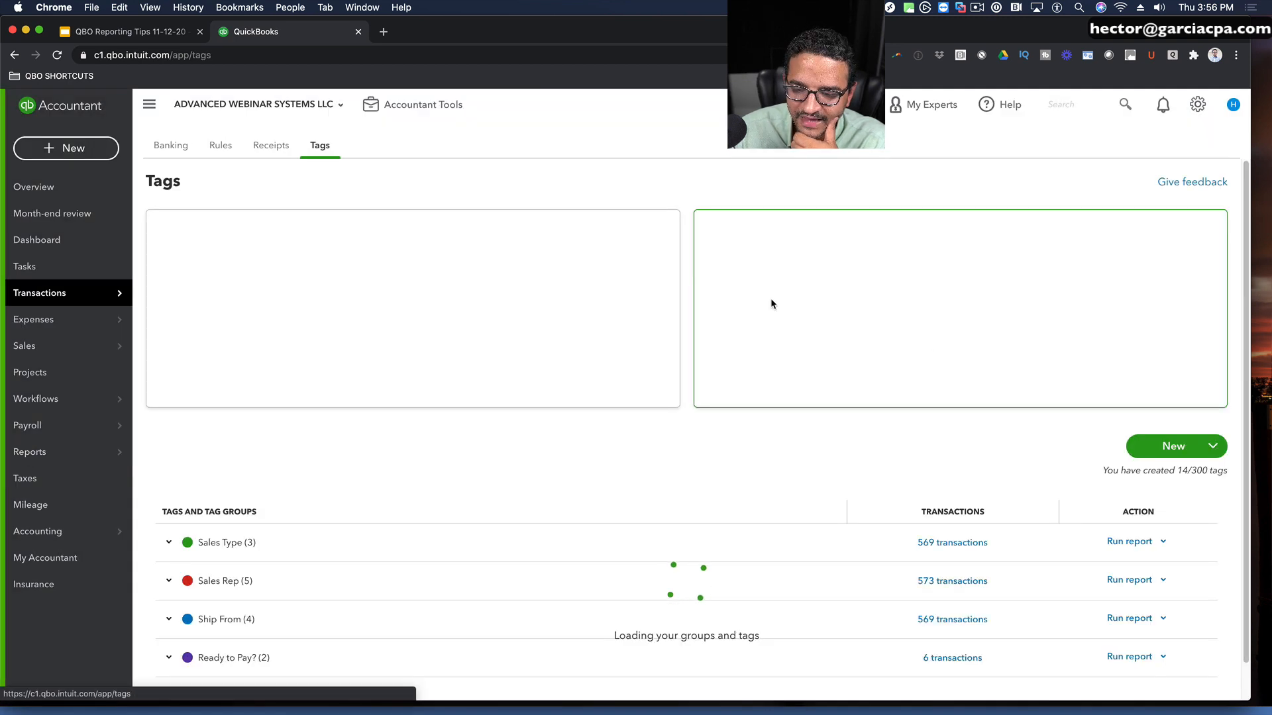
pyautogui.scroll(-1, 523, 448)
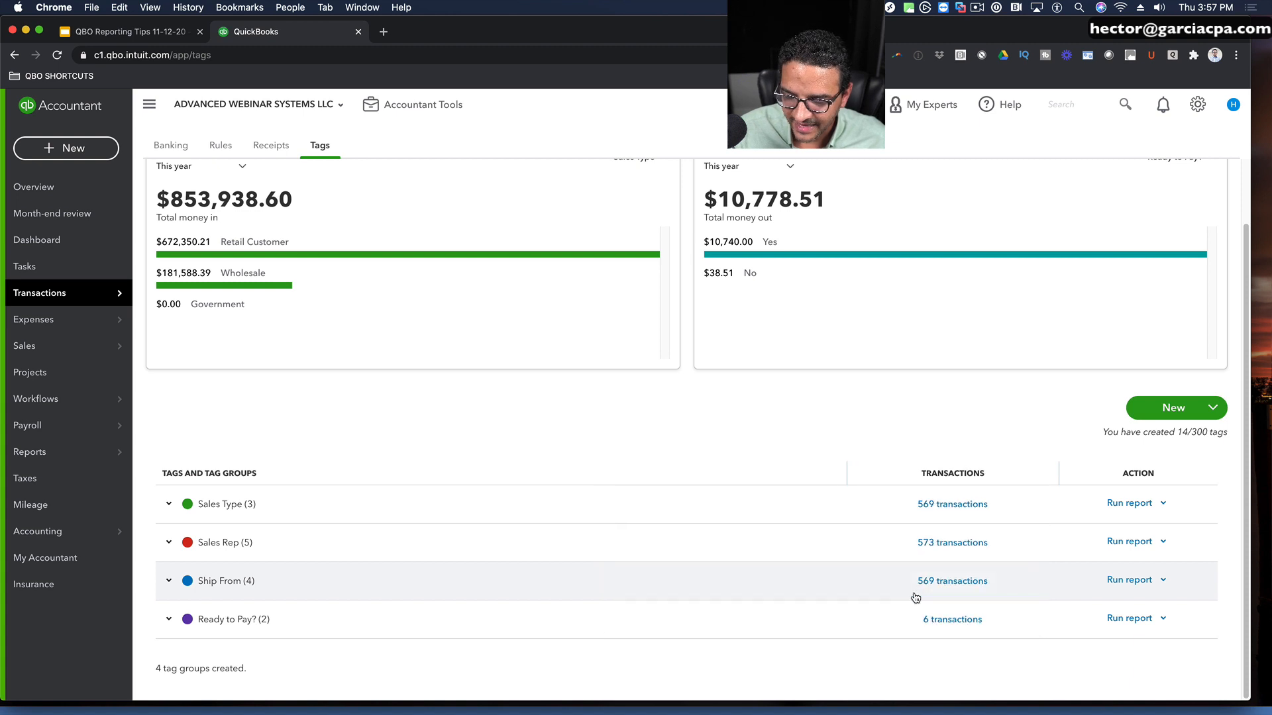
pyautogui.click(944, 545)
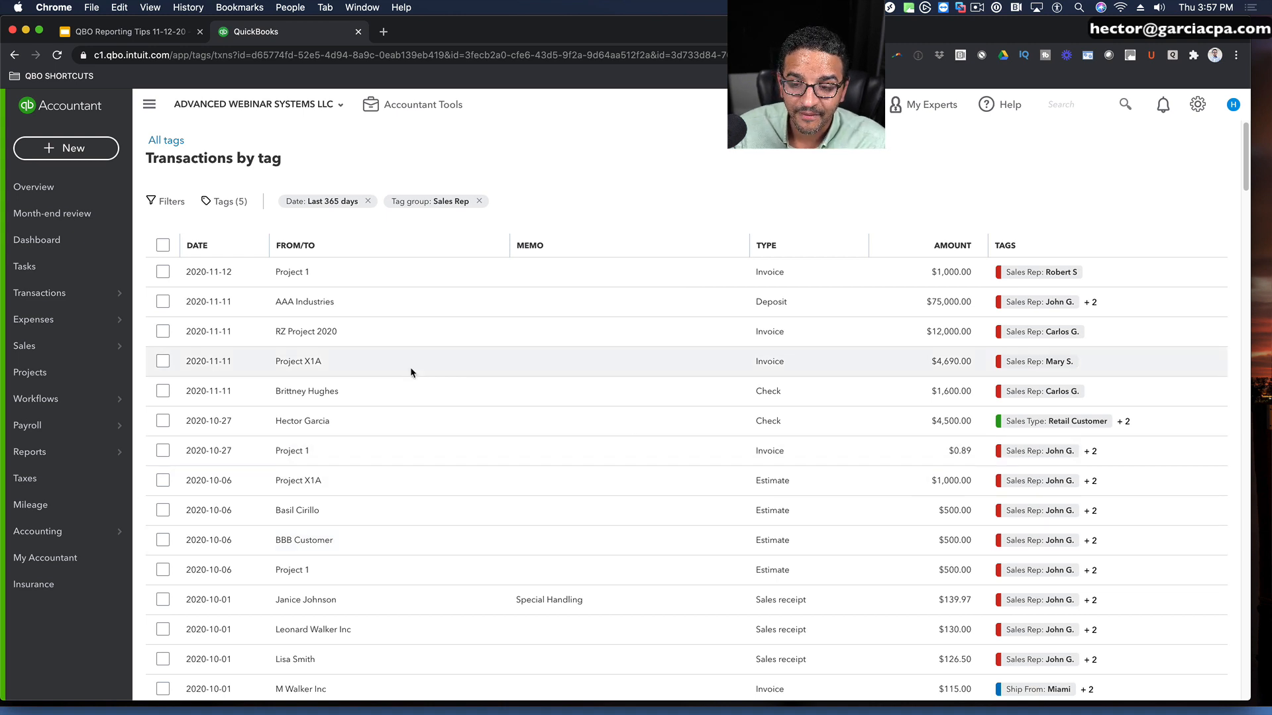
# Step: Deselect all Sales Rep tags in the tag filter and remove the Sales Rep tag group filter from the transaction list
pyautogui.click(233, 203)
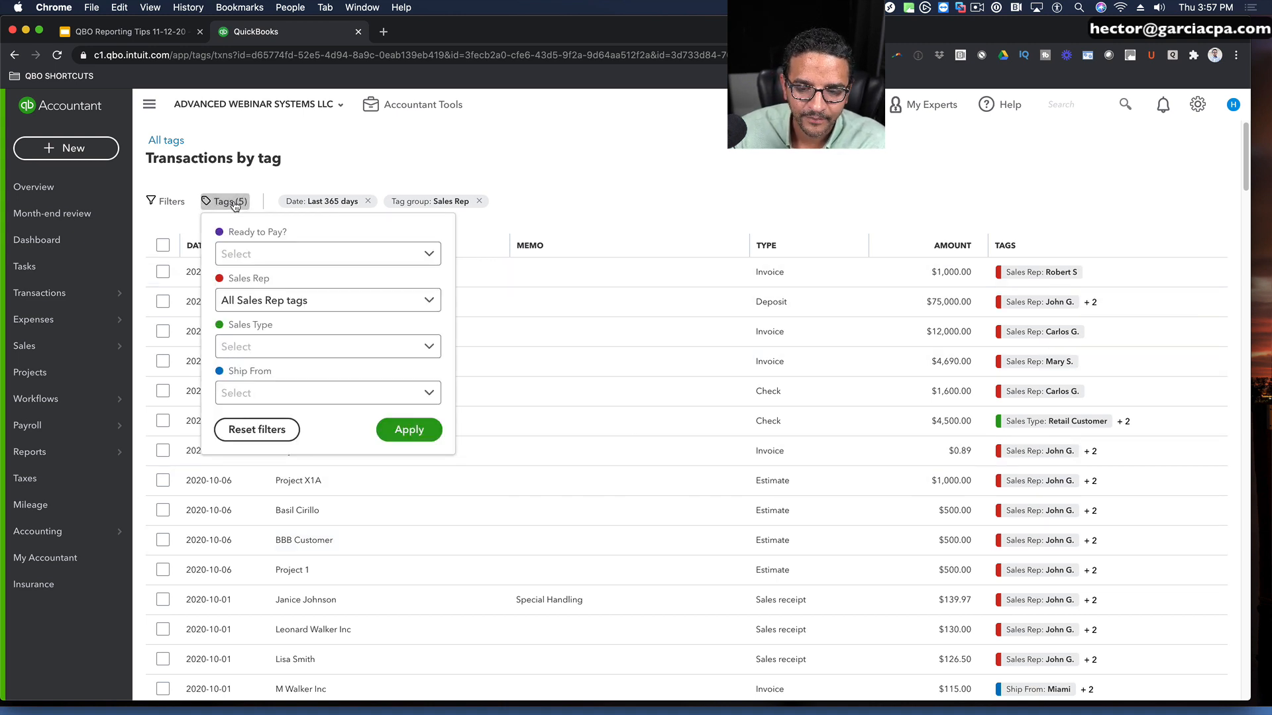
pyautogui.click(425, 300)
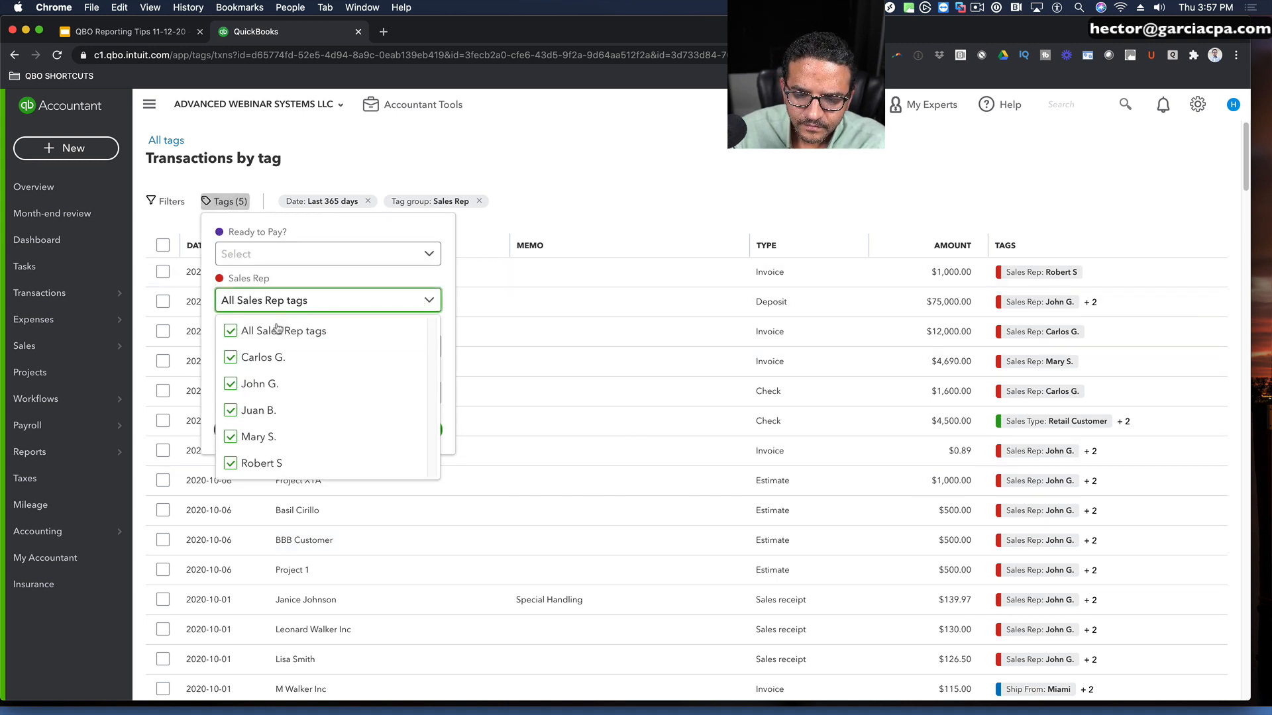
pyautogui.click(229, 331)
pyautogui.click(434, 429)
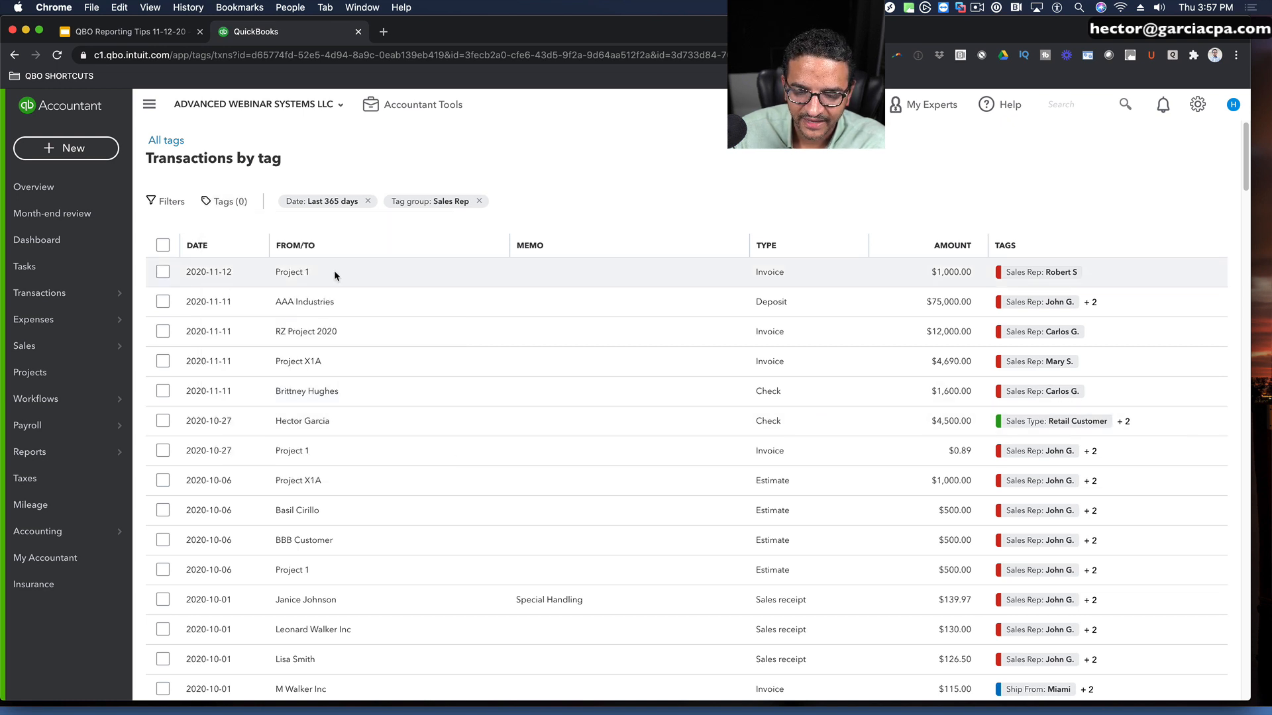
pyautogui.click(478, 202)
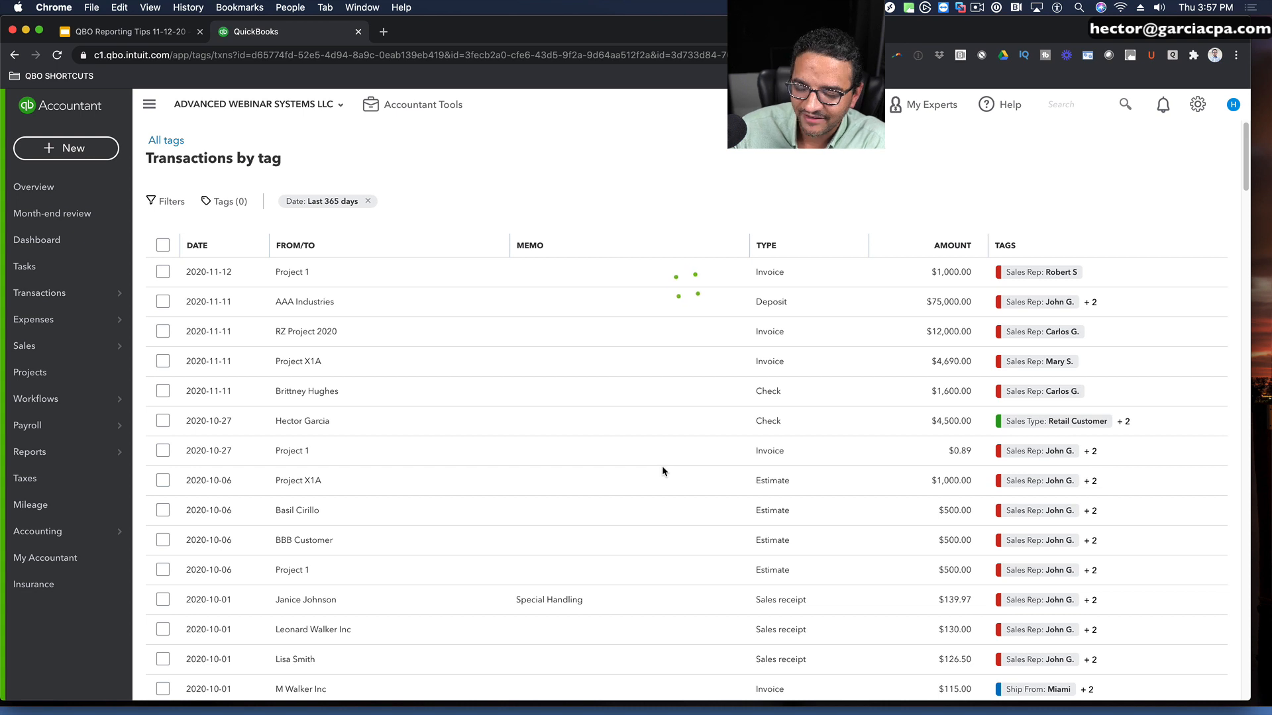
pyautogui.scroll(-2, 663, 471)
pyautogui.scroll(2, 667, 471)
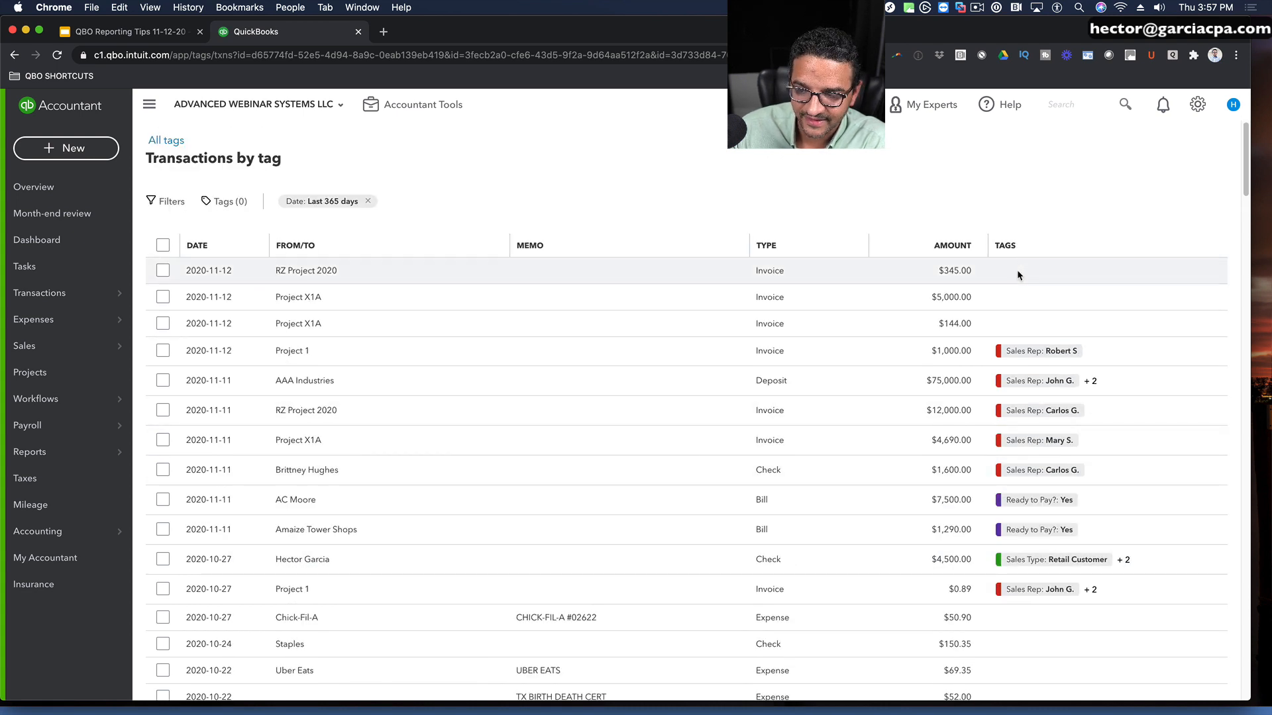
# Step: Batch-add the first listed Sales Rep tag, Sales Type: Government and Ship From: New York to the three untagged 2020-11-12 invoices
pyautogui.click(163, 271)
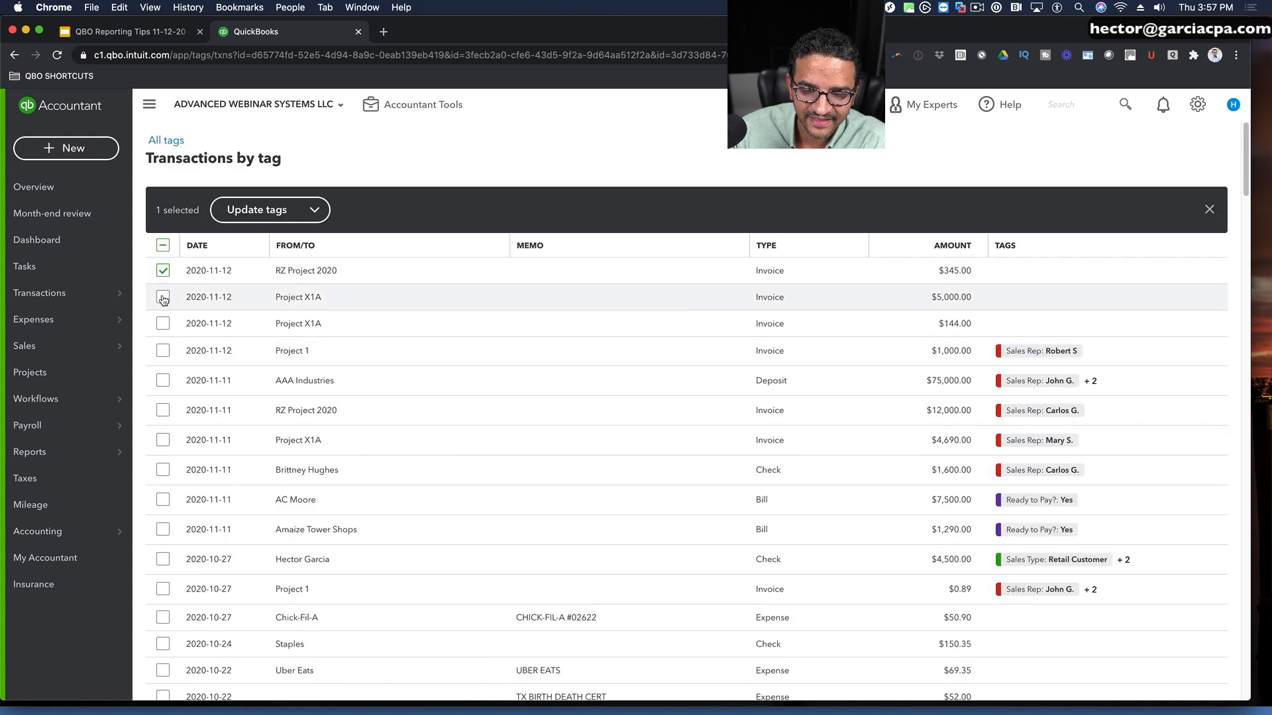
pyautogui.click(163, 324)
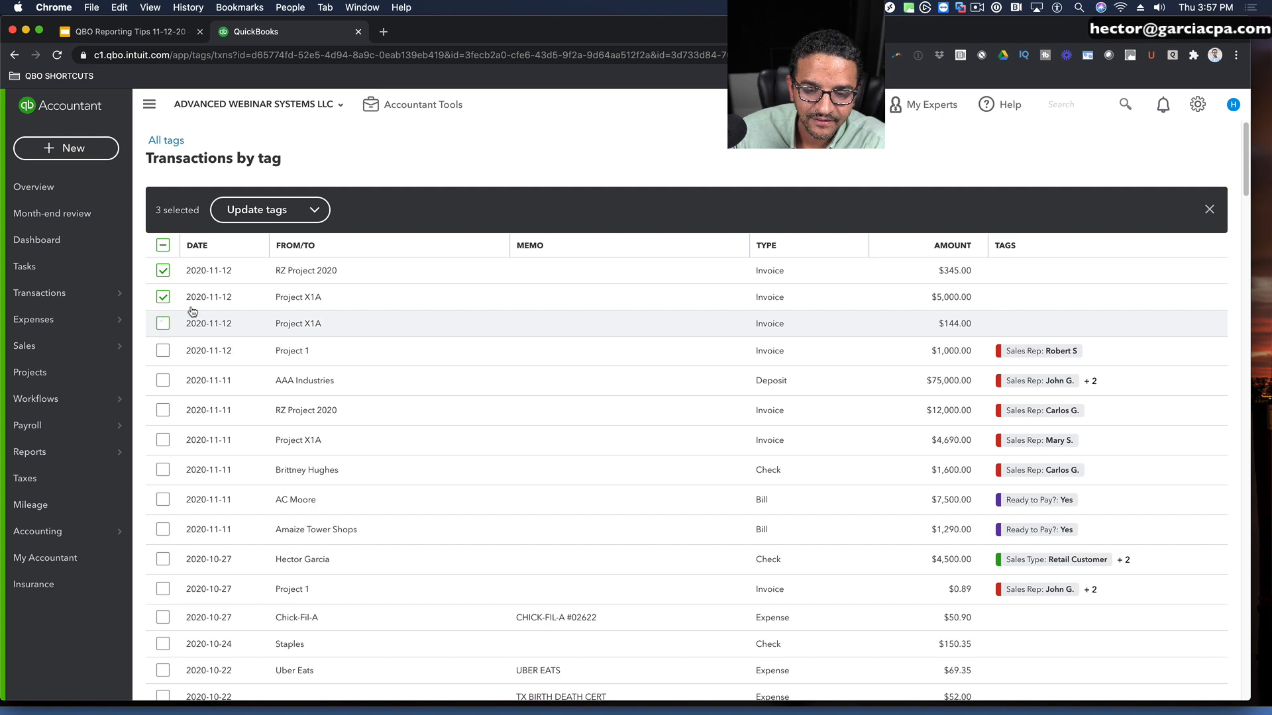
pyautogui.click(304, 217)
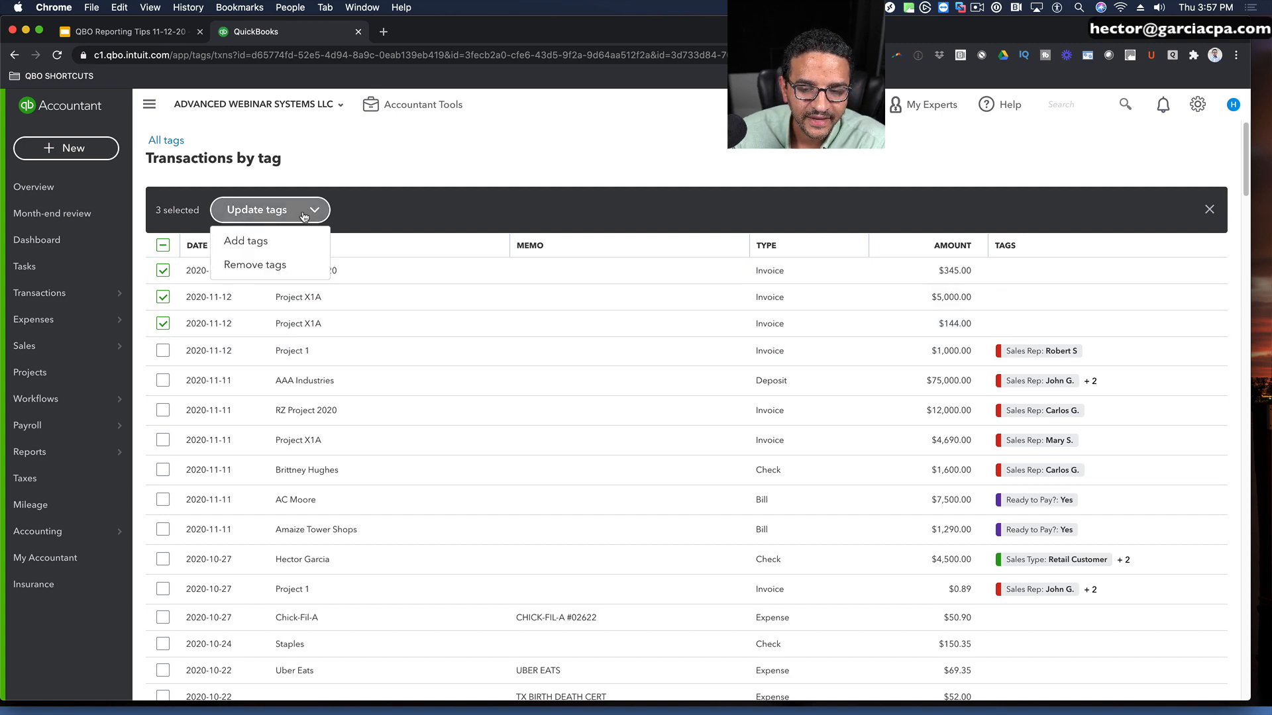
pyautogui.click(252, 240)
pyautogui.click(1039, 182)
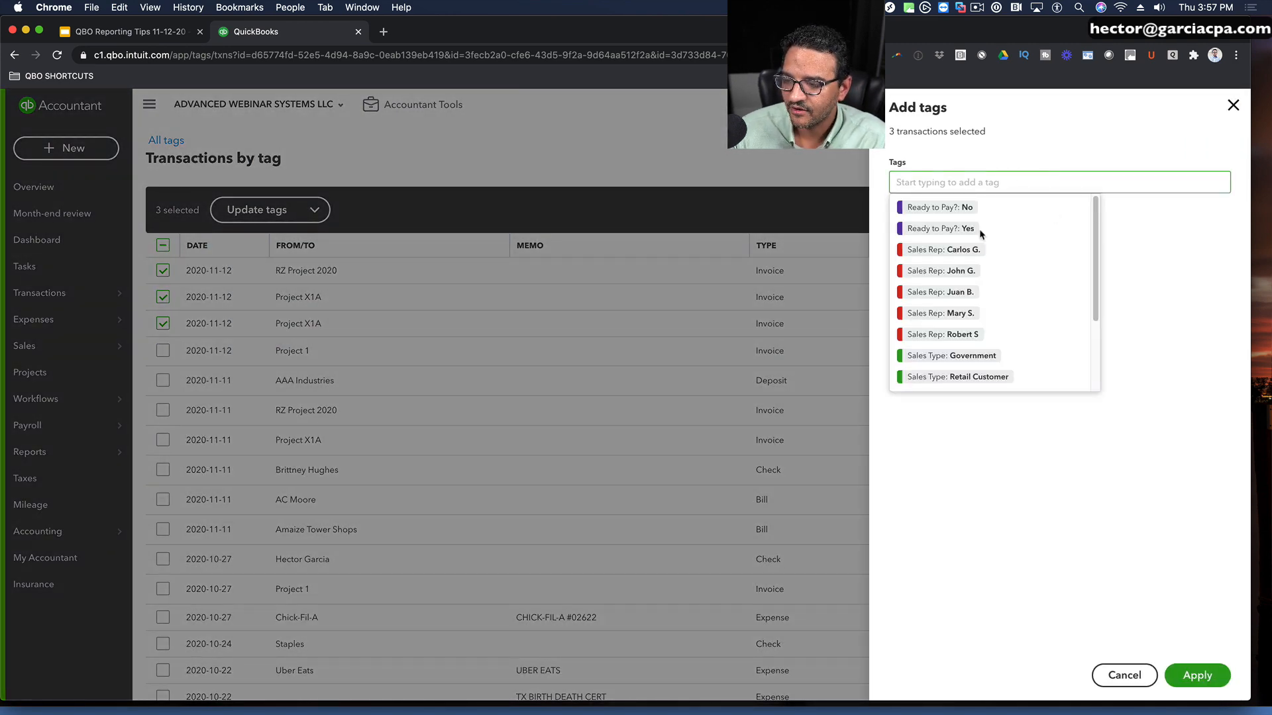
pyautogui.click(968, 251)
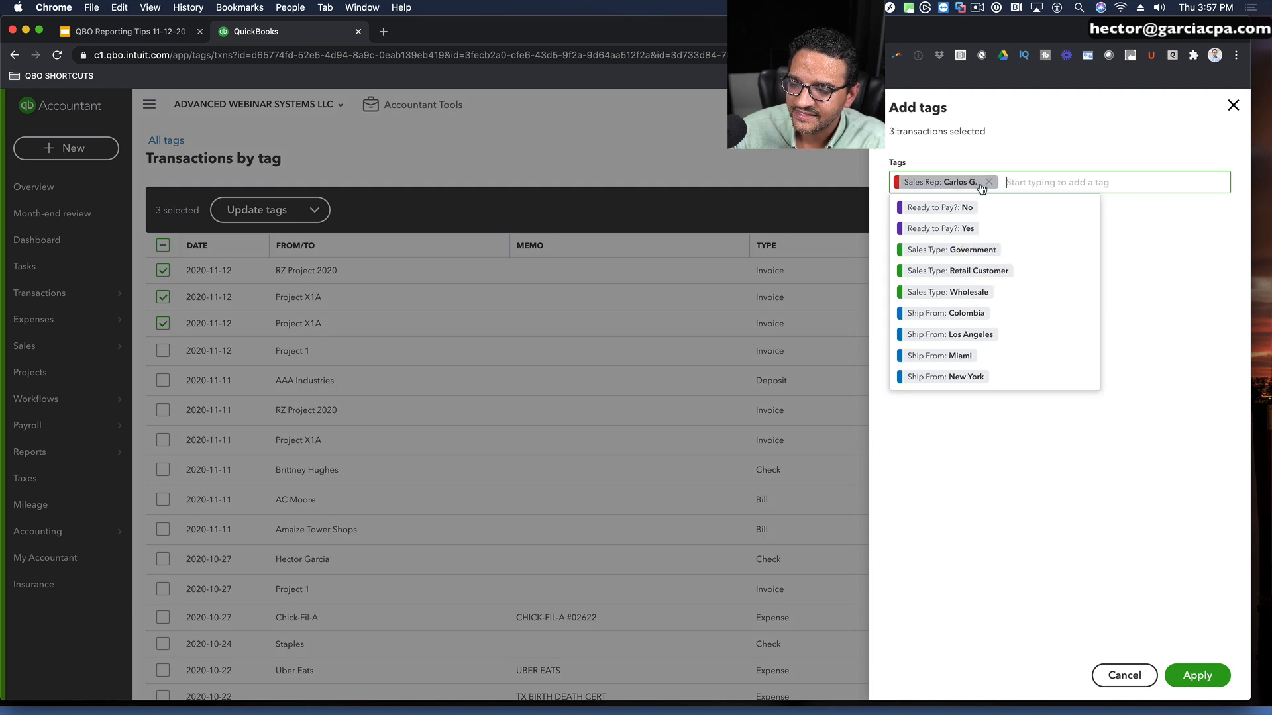
pyautogui.click(952, 250)
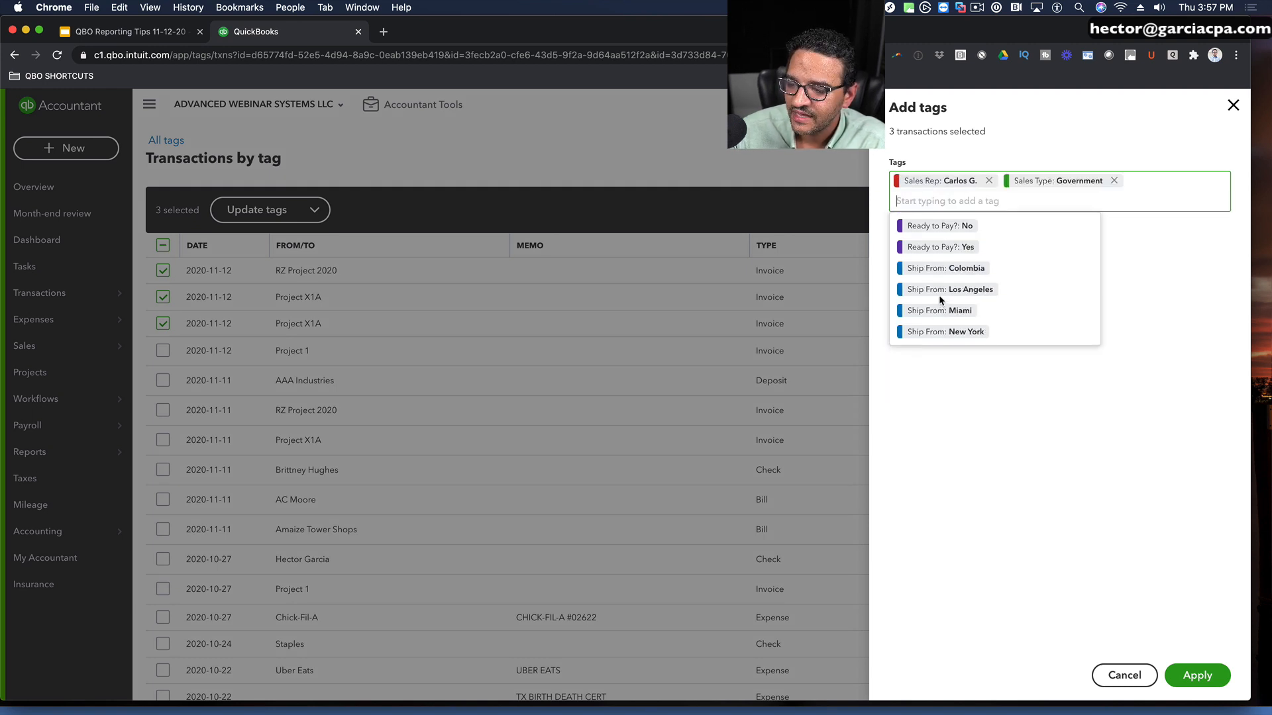
pyautogui.click(945, 332)
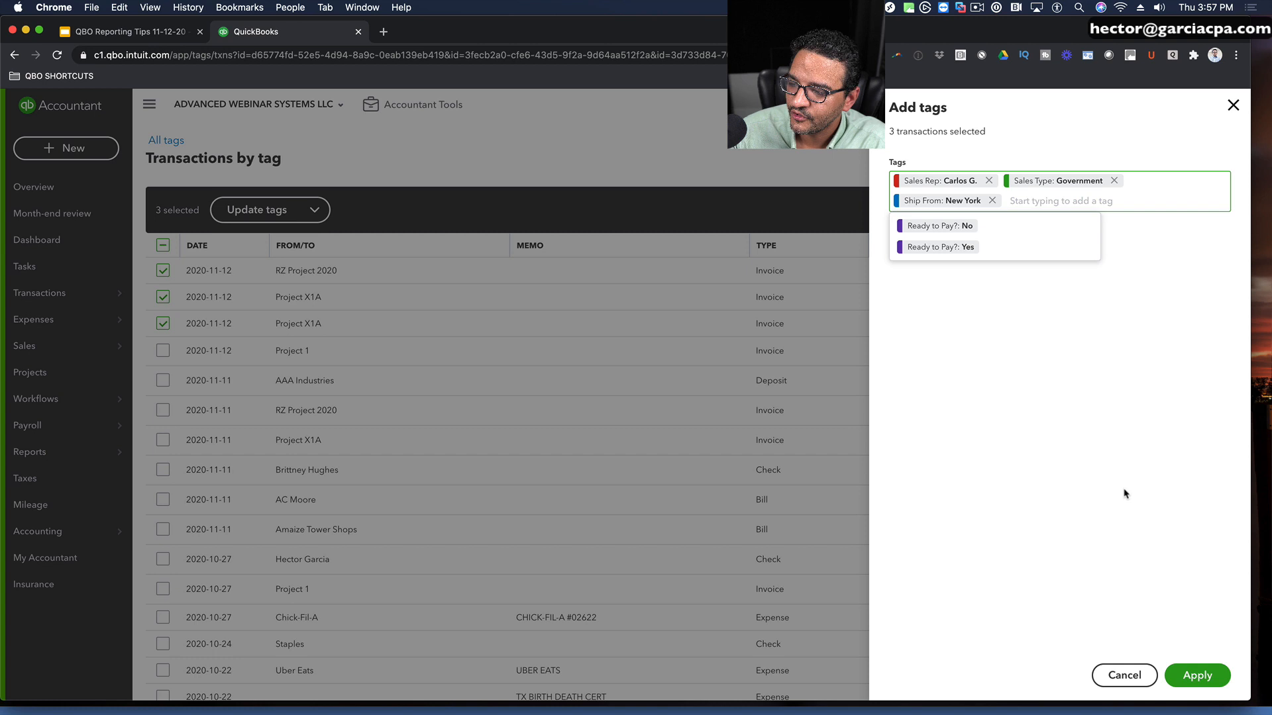
pyautogui.click(1194, 674)
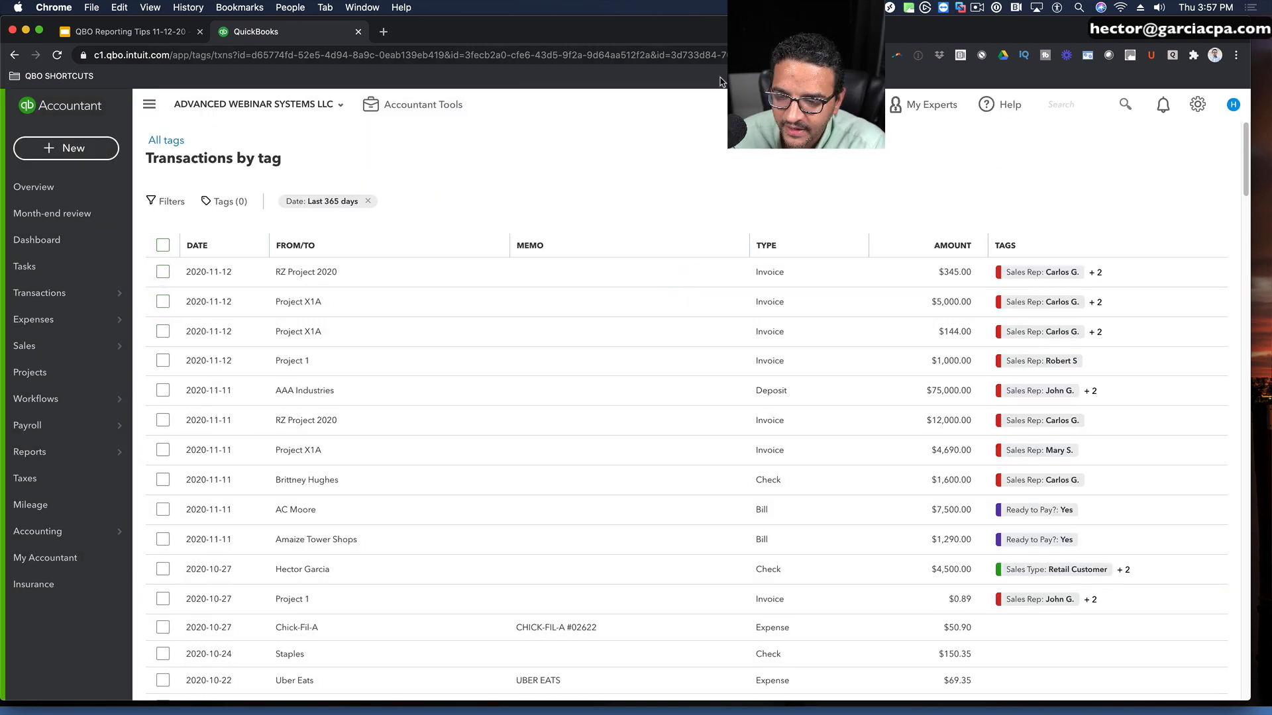
# Step: Switch to the QBO Reporting Tips presentation in Google Slides and look through slides 20 to 22 about tags
pyautogui.click(147, 32)
pyautogui.scroll(-3, 106, 496)
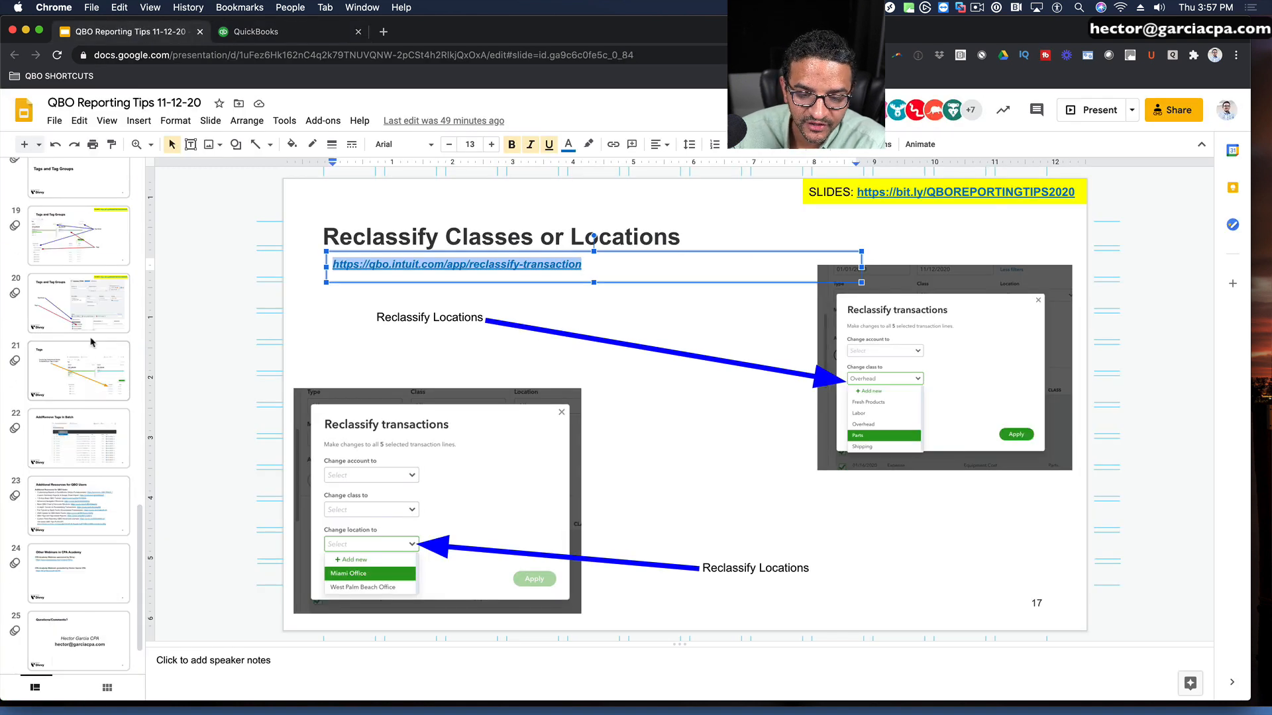
pyautogui.click(88, 330)
pyautogui.click(89, 374)
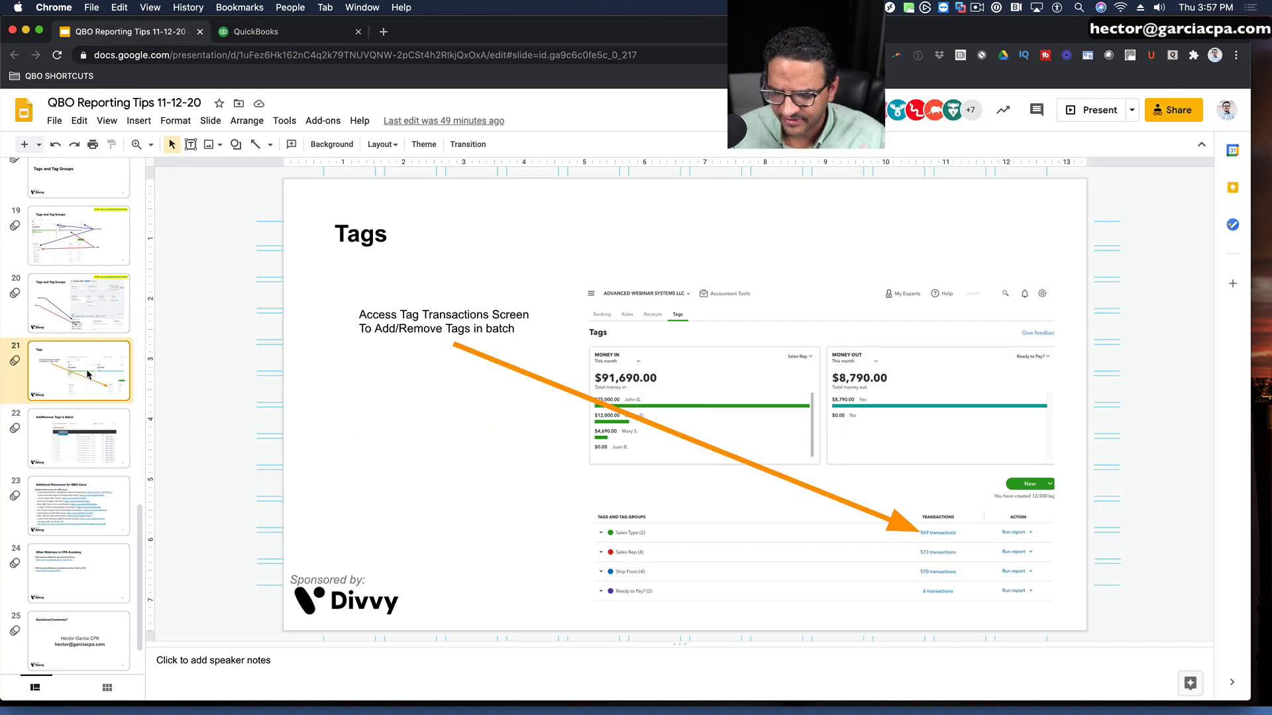
pyautogui.click(58, 451)
# Step: Start the slideshow from slide 23, Additional Resources for QBO Users, and advance to the following slide
pyautogui.click(85, 501)
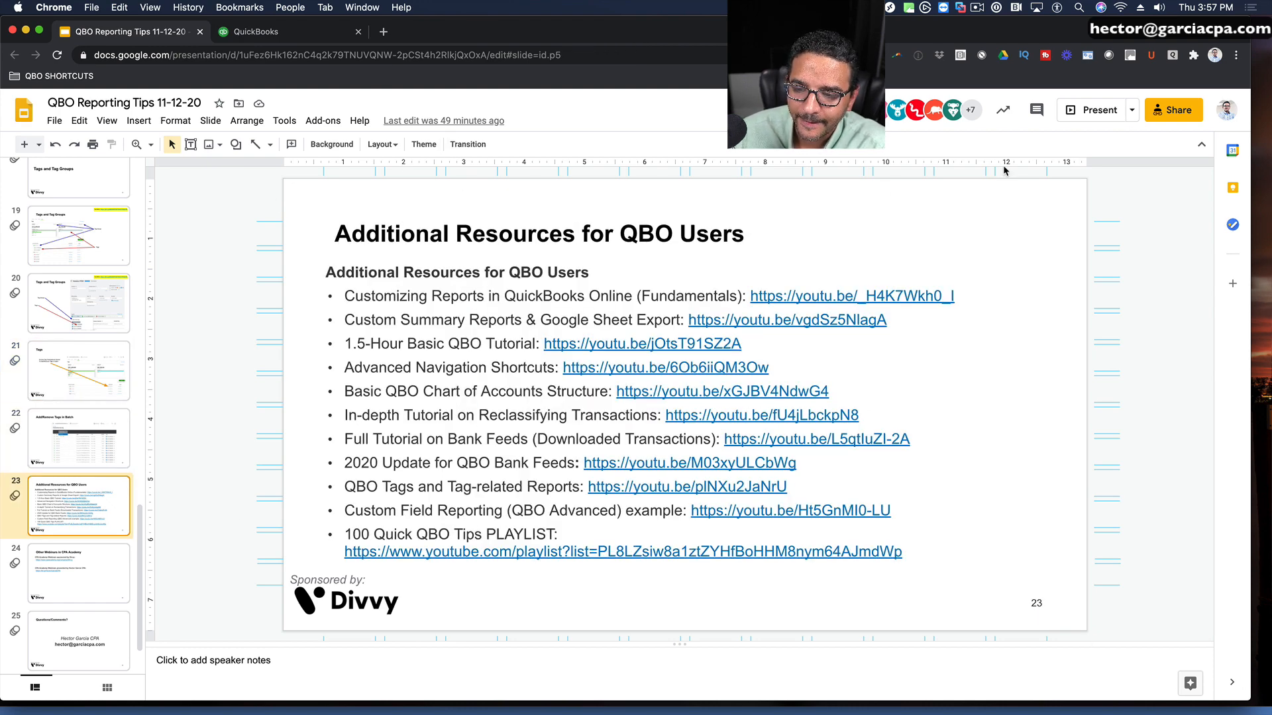
pyautogui.click(1105, 114)
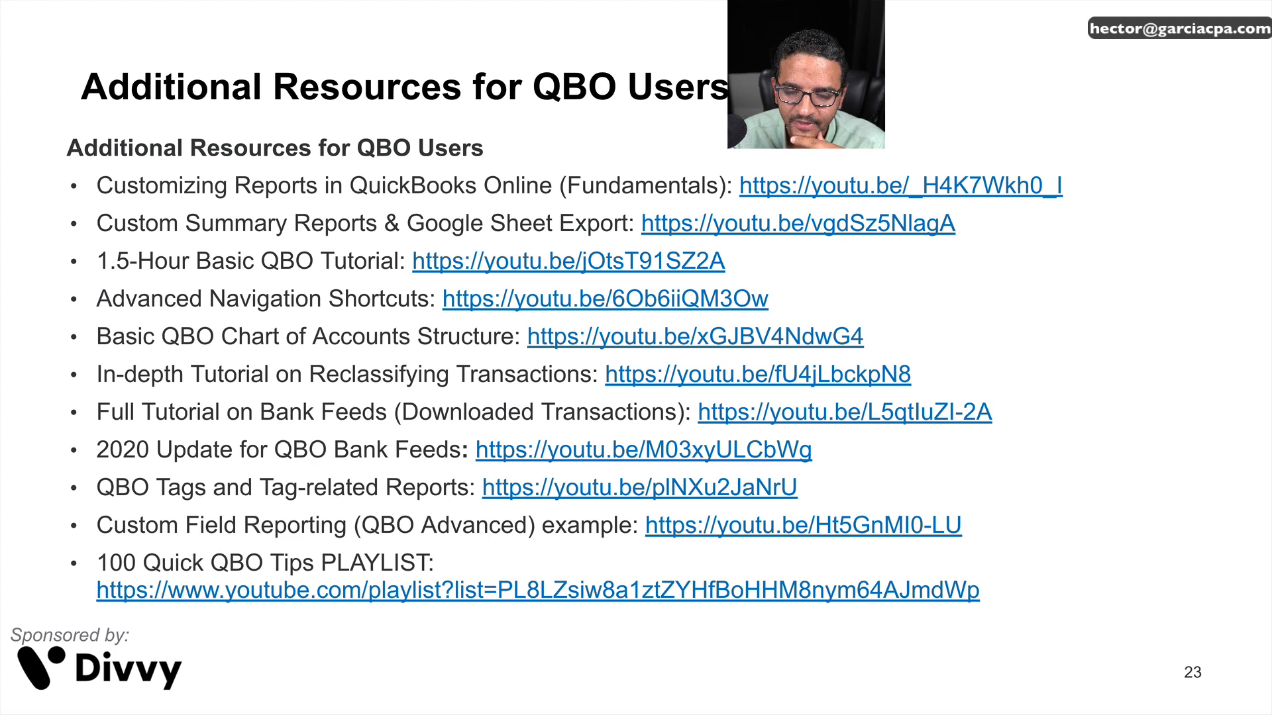
pyautogui.press('Right')
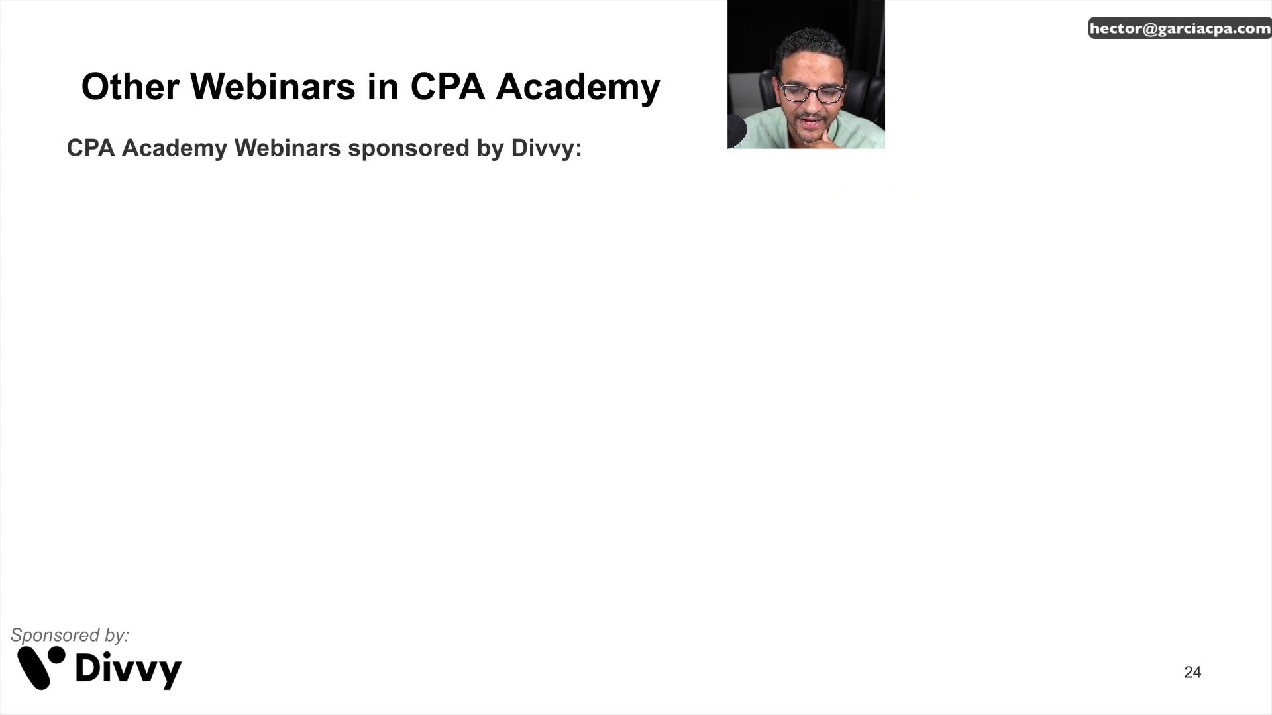